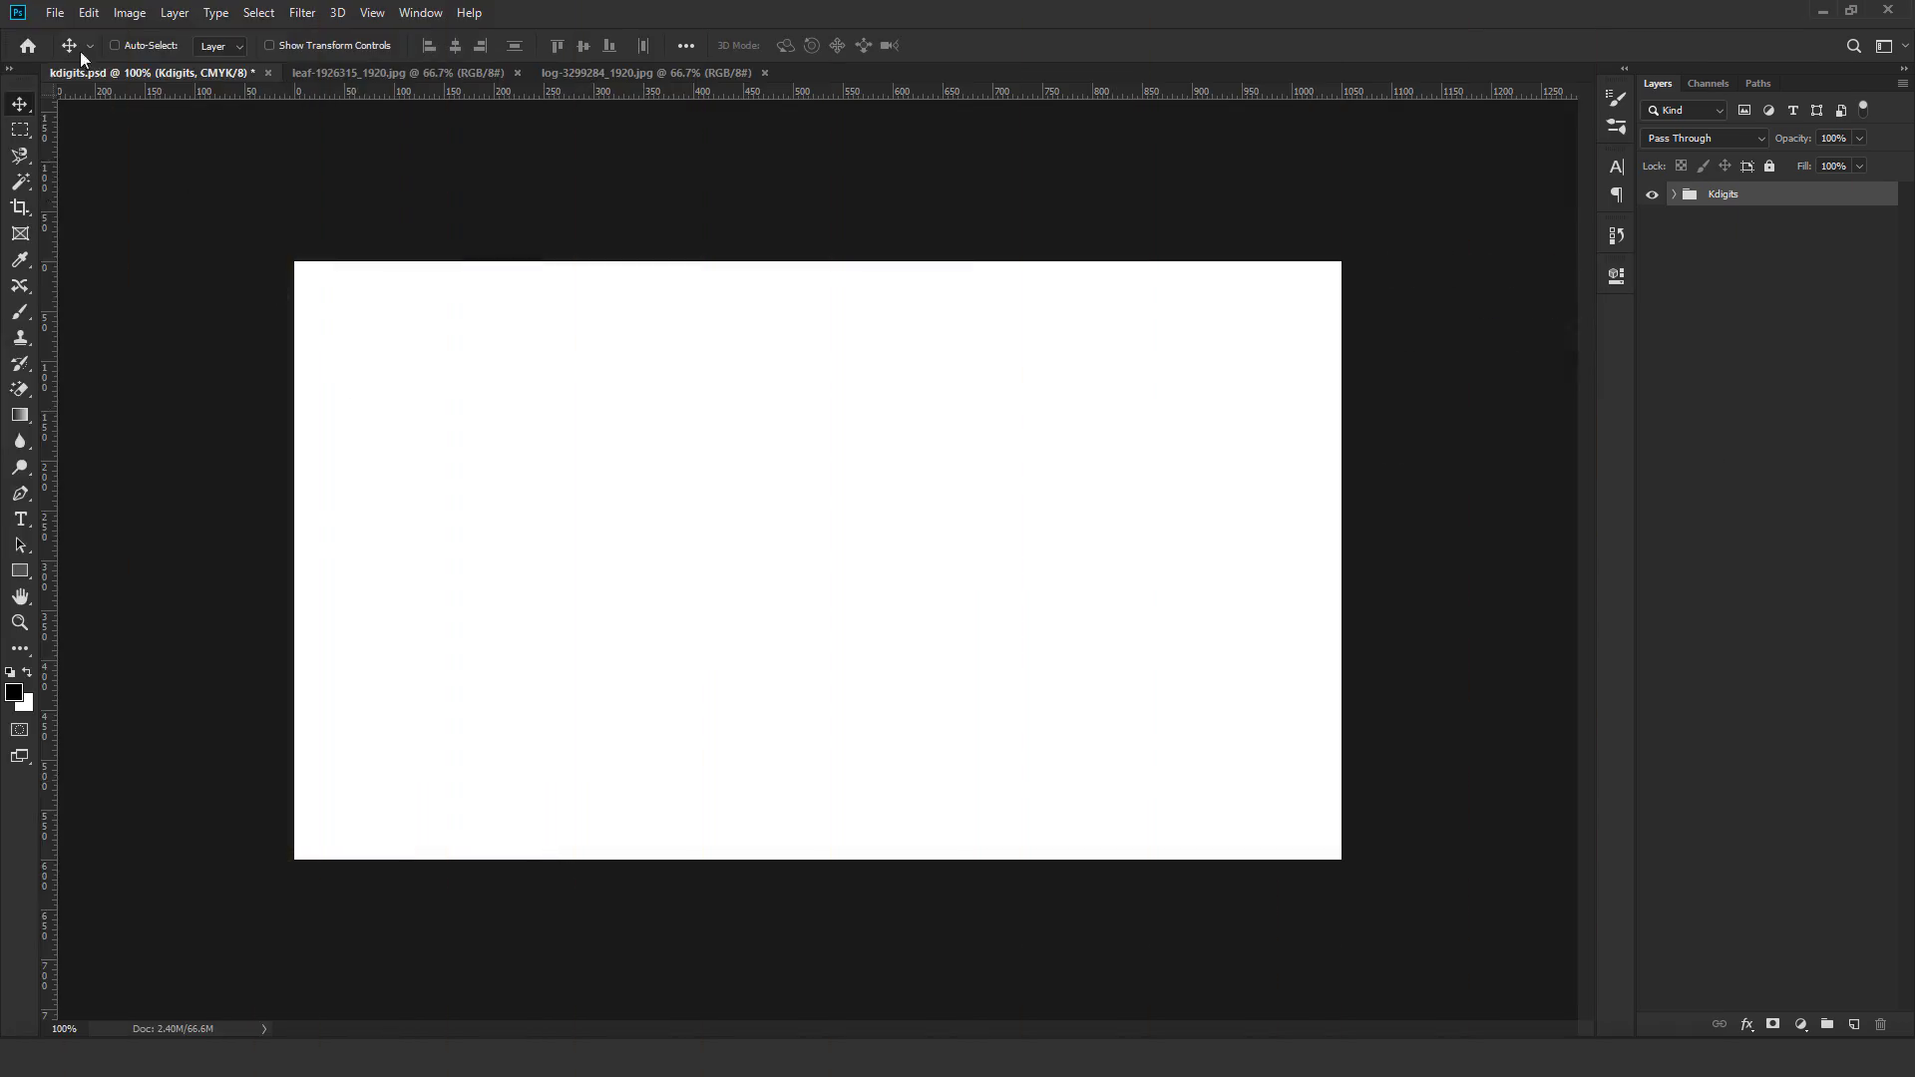
# Start a new document and name it Business Card.
pyautogui.click(55, 12)
pyautogui.click(68, 37)
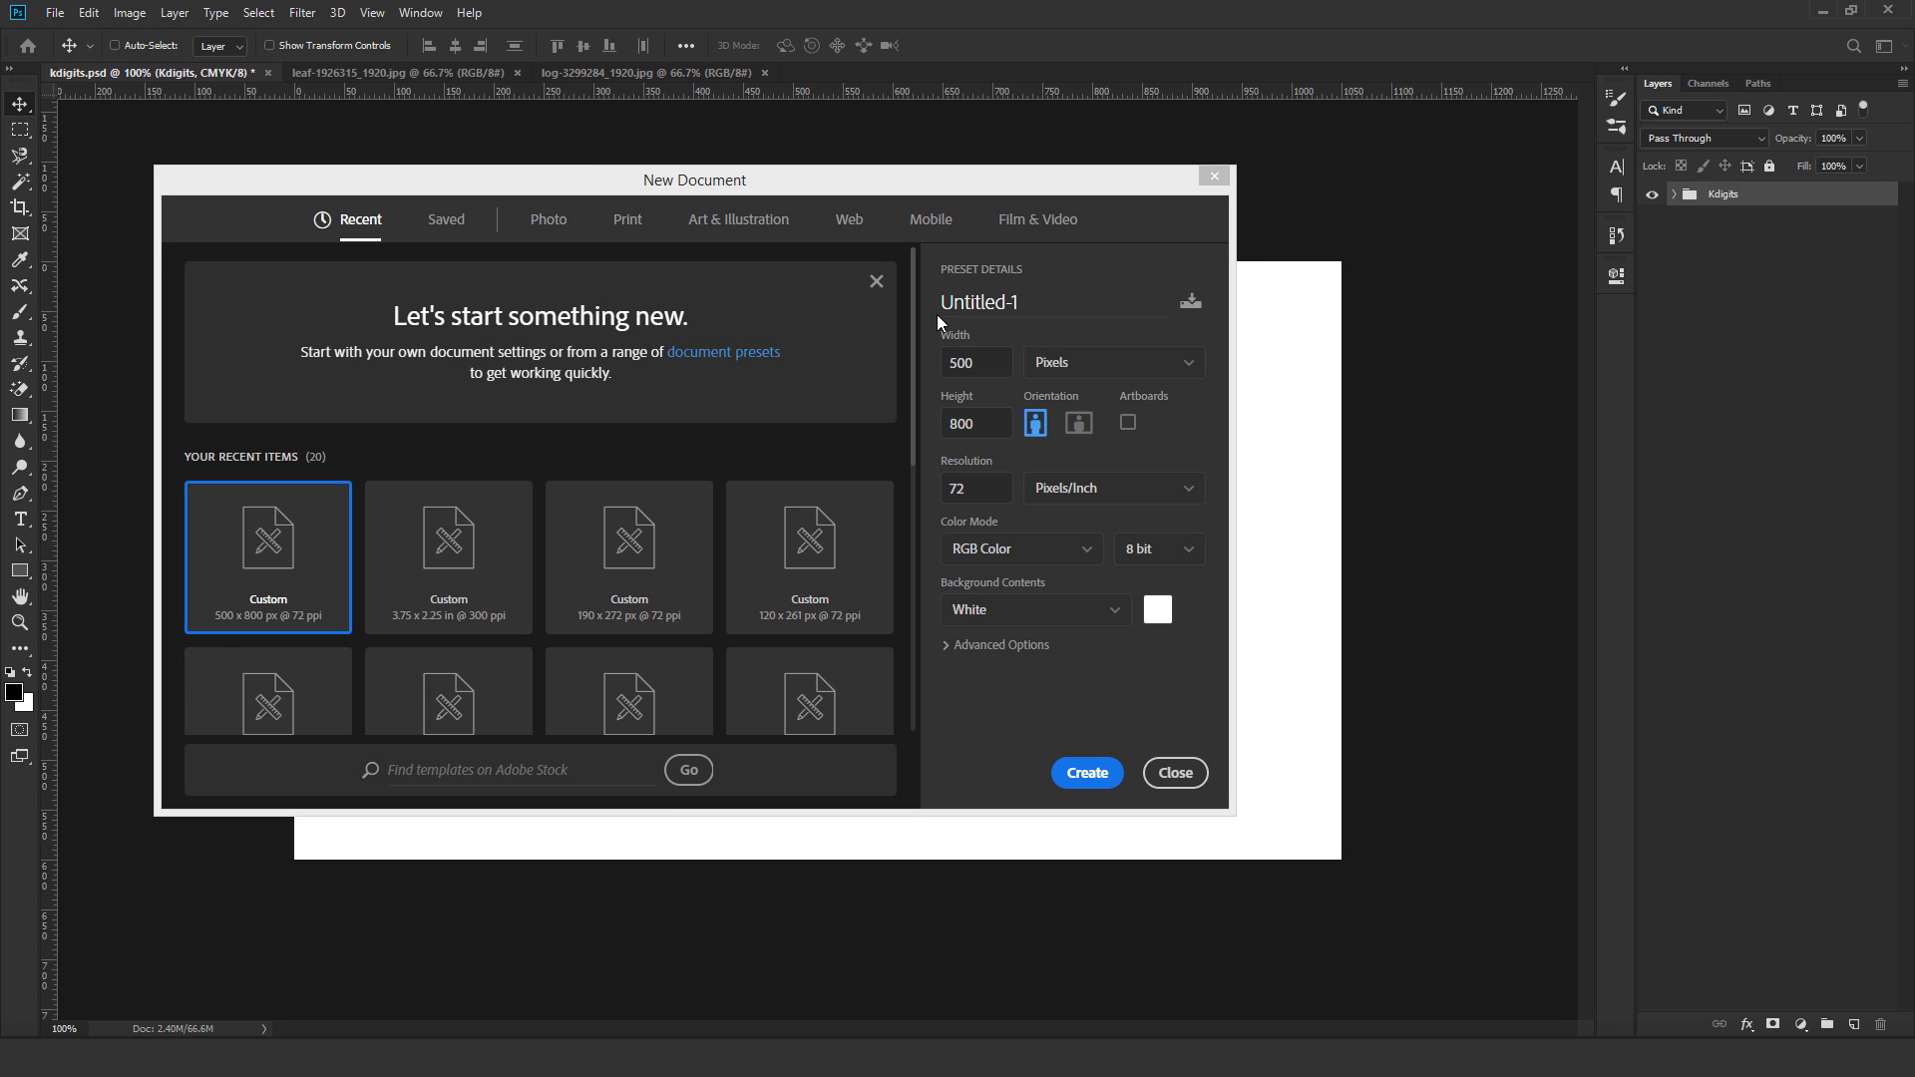
pyautogui.doubleClick(1021, 301)
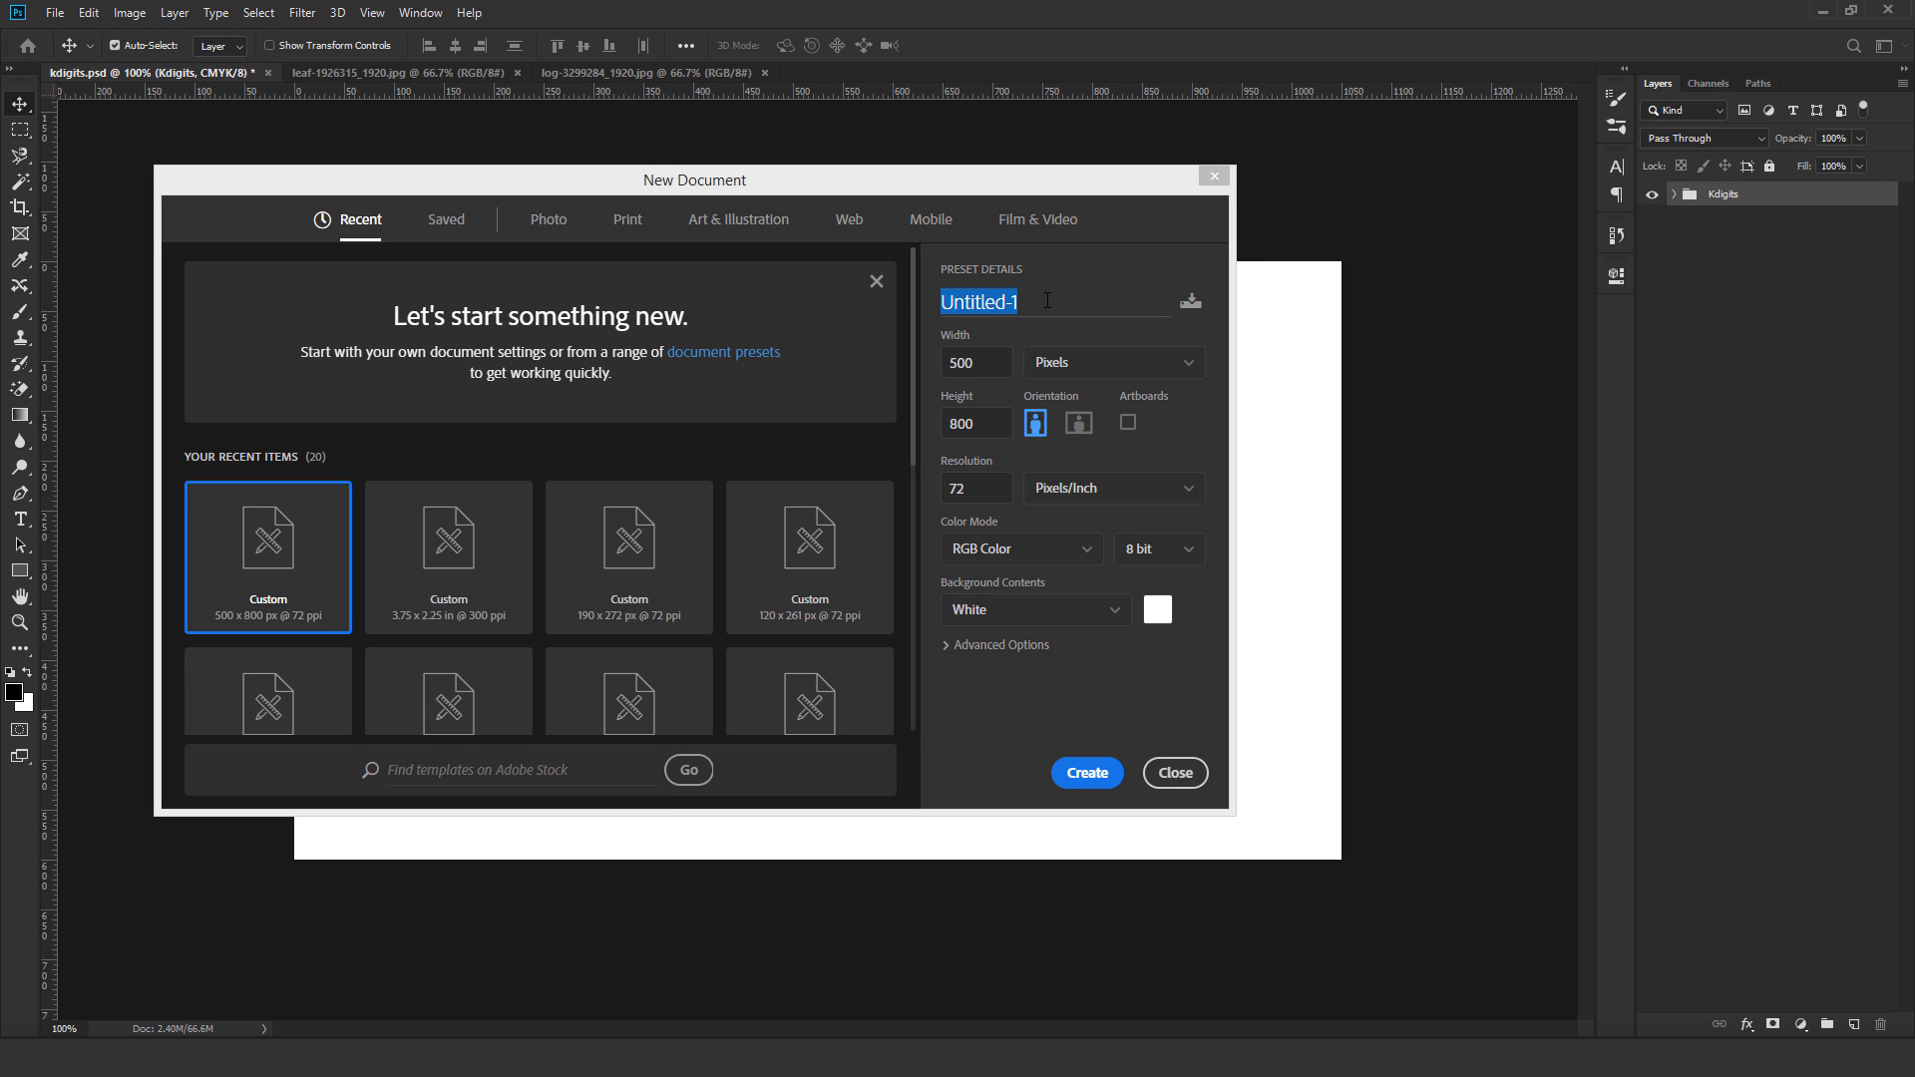
pyautogui.write('Business Card')
# Set the new document's size to 3.75 inches wide and 2.25 inches high.
pyautogui.click(1187, 364)
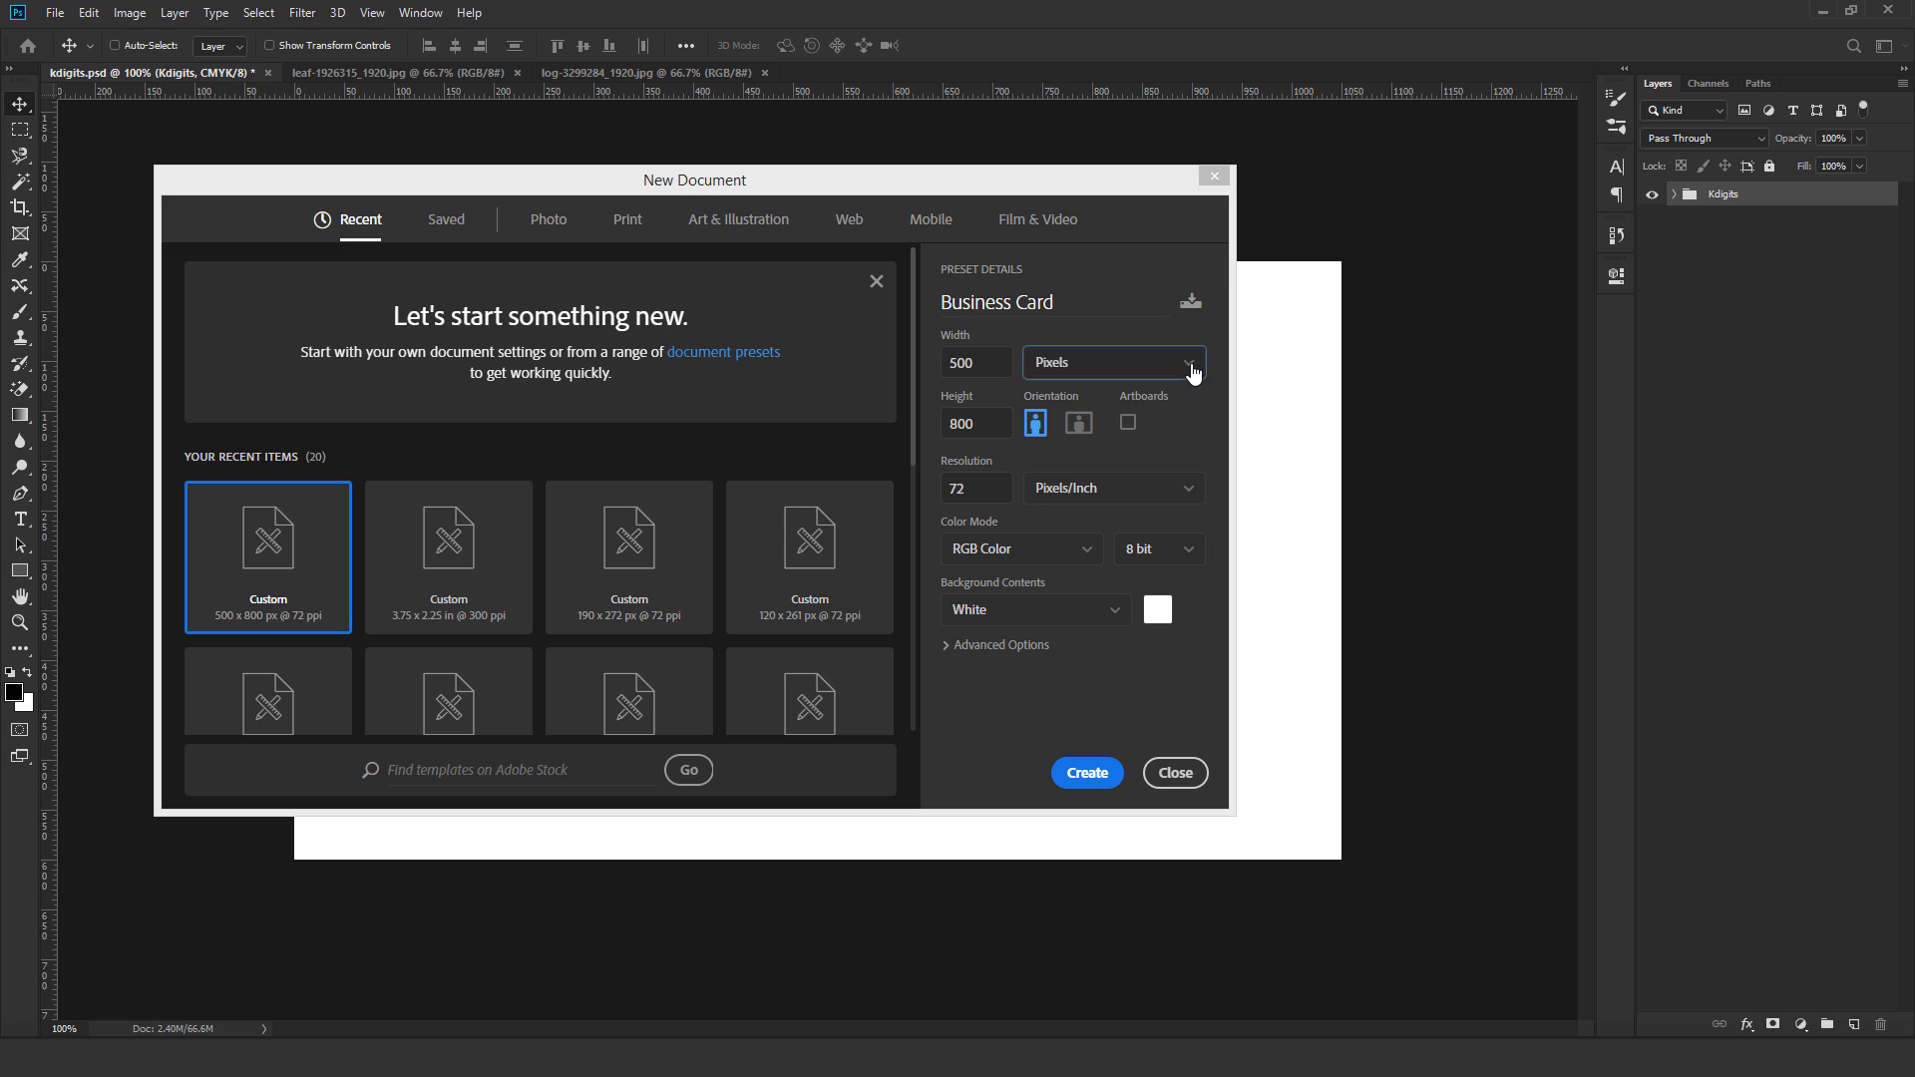
pyautogui.click(1053, 434)
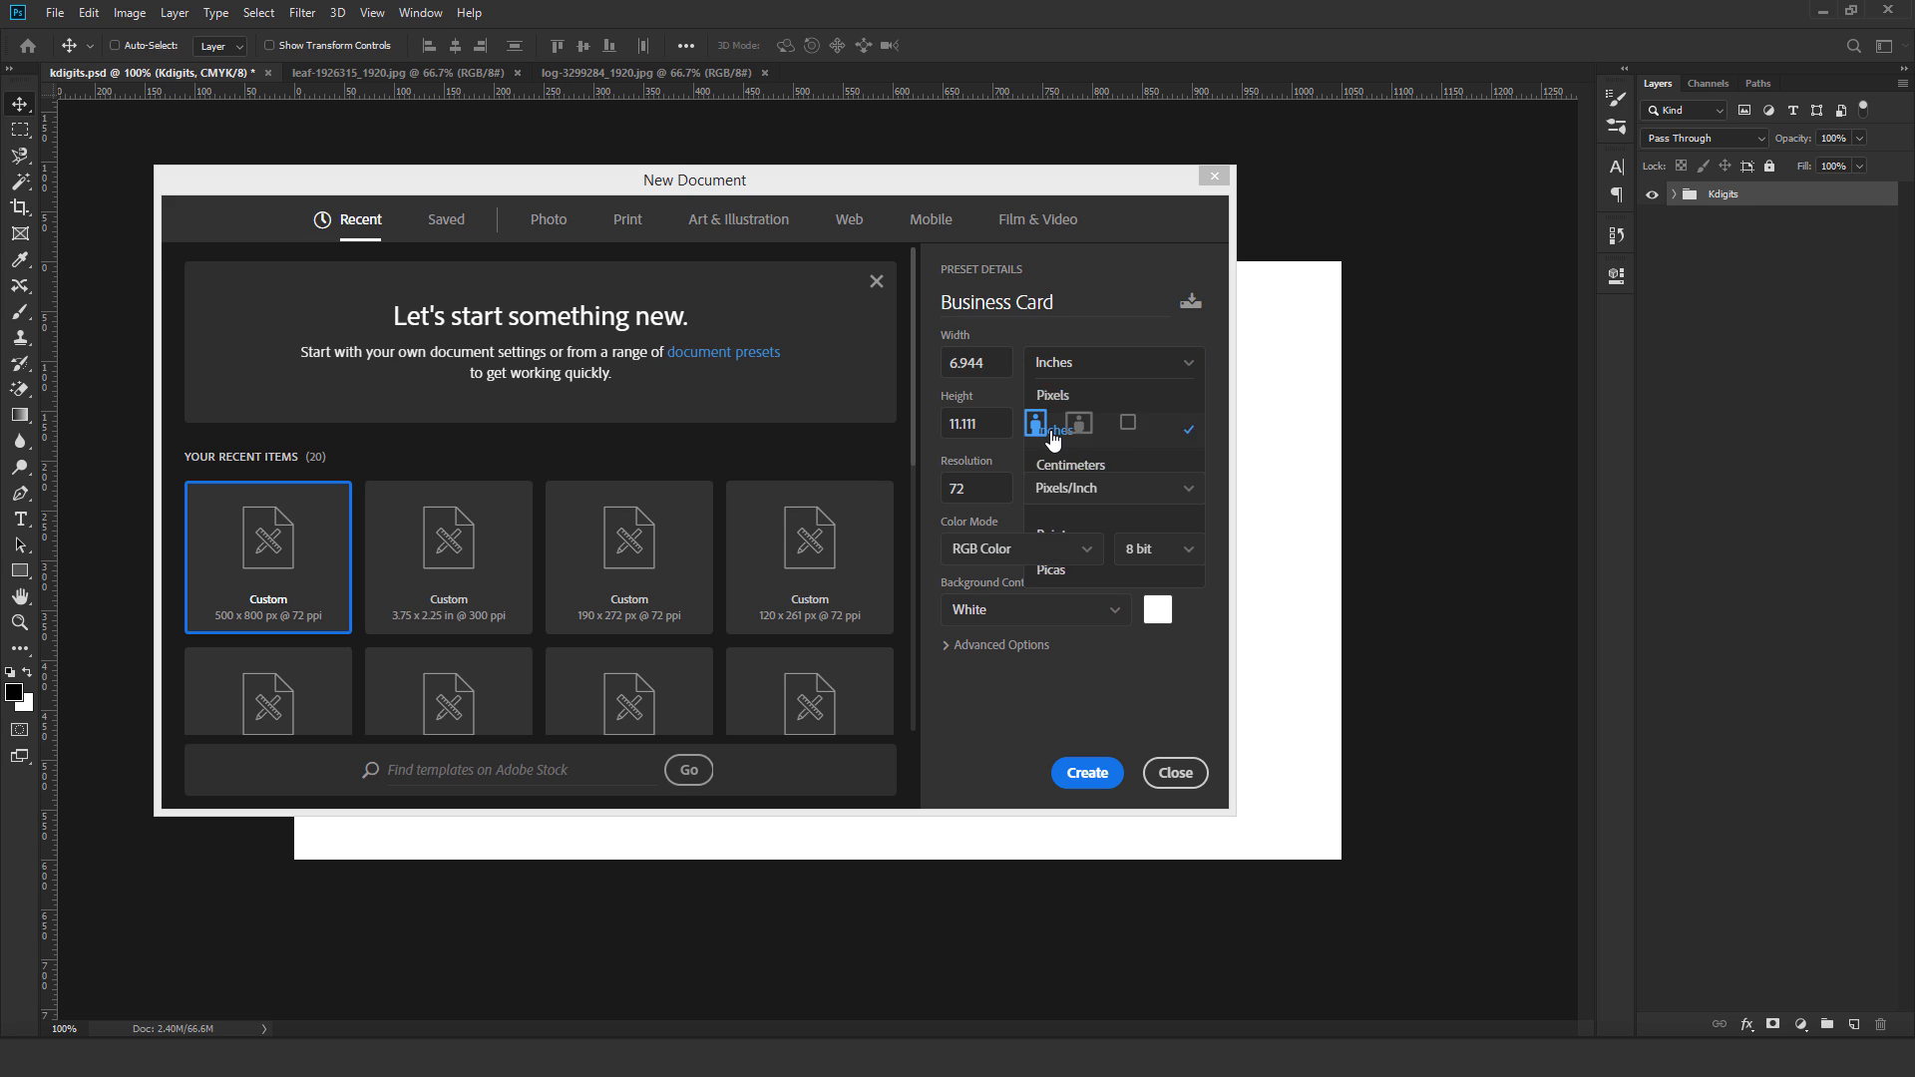
pyautogui.moveTo(1016, 367); pyautogui.dragTo(930, 386)
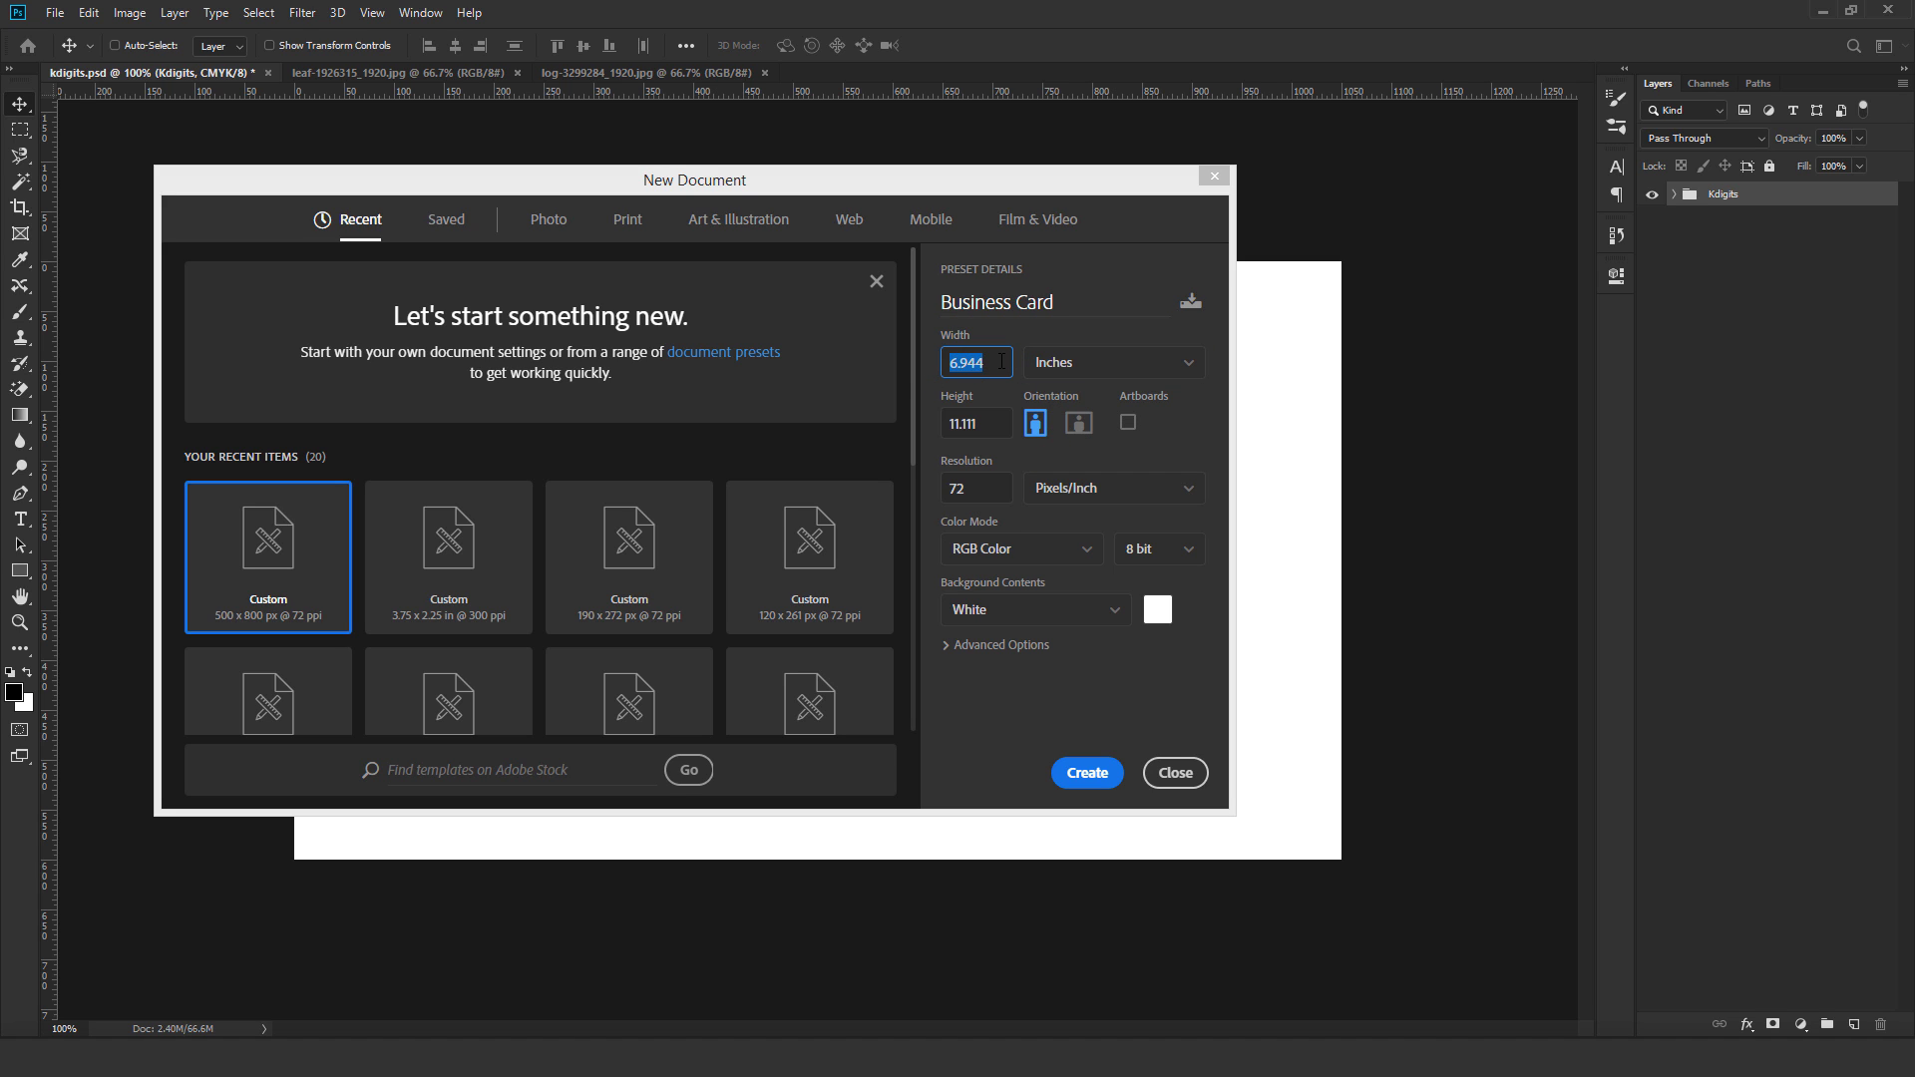
pyautogui.write('3.75')
pyautogui.doubleClick(985, 427)
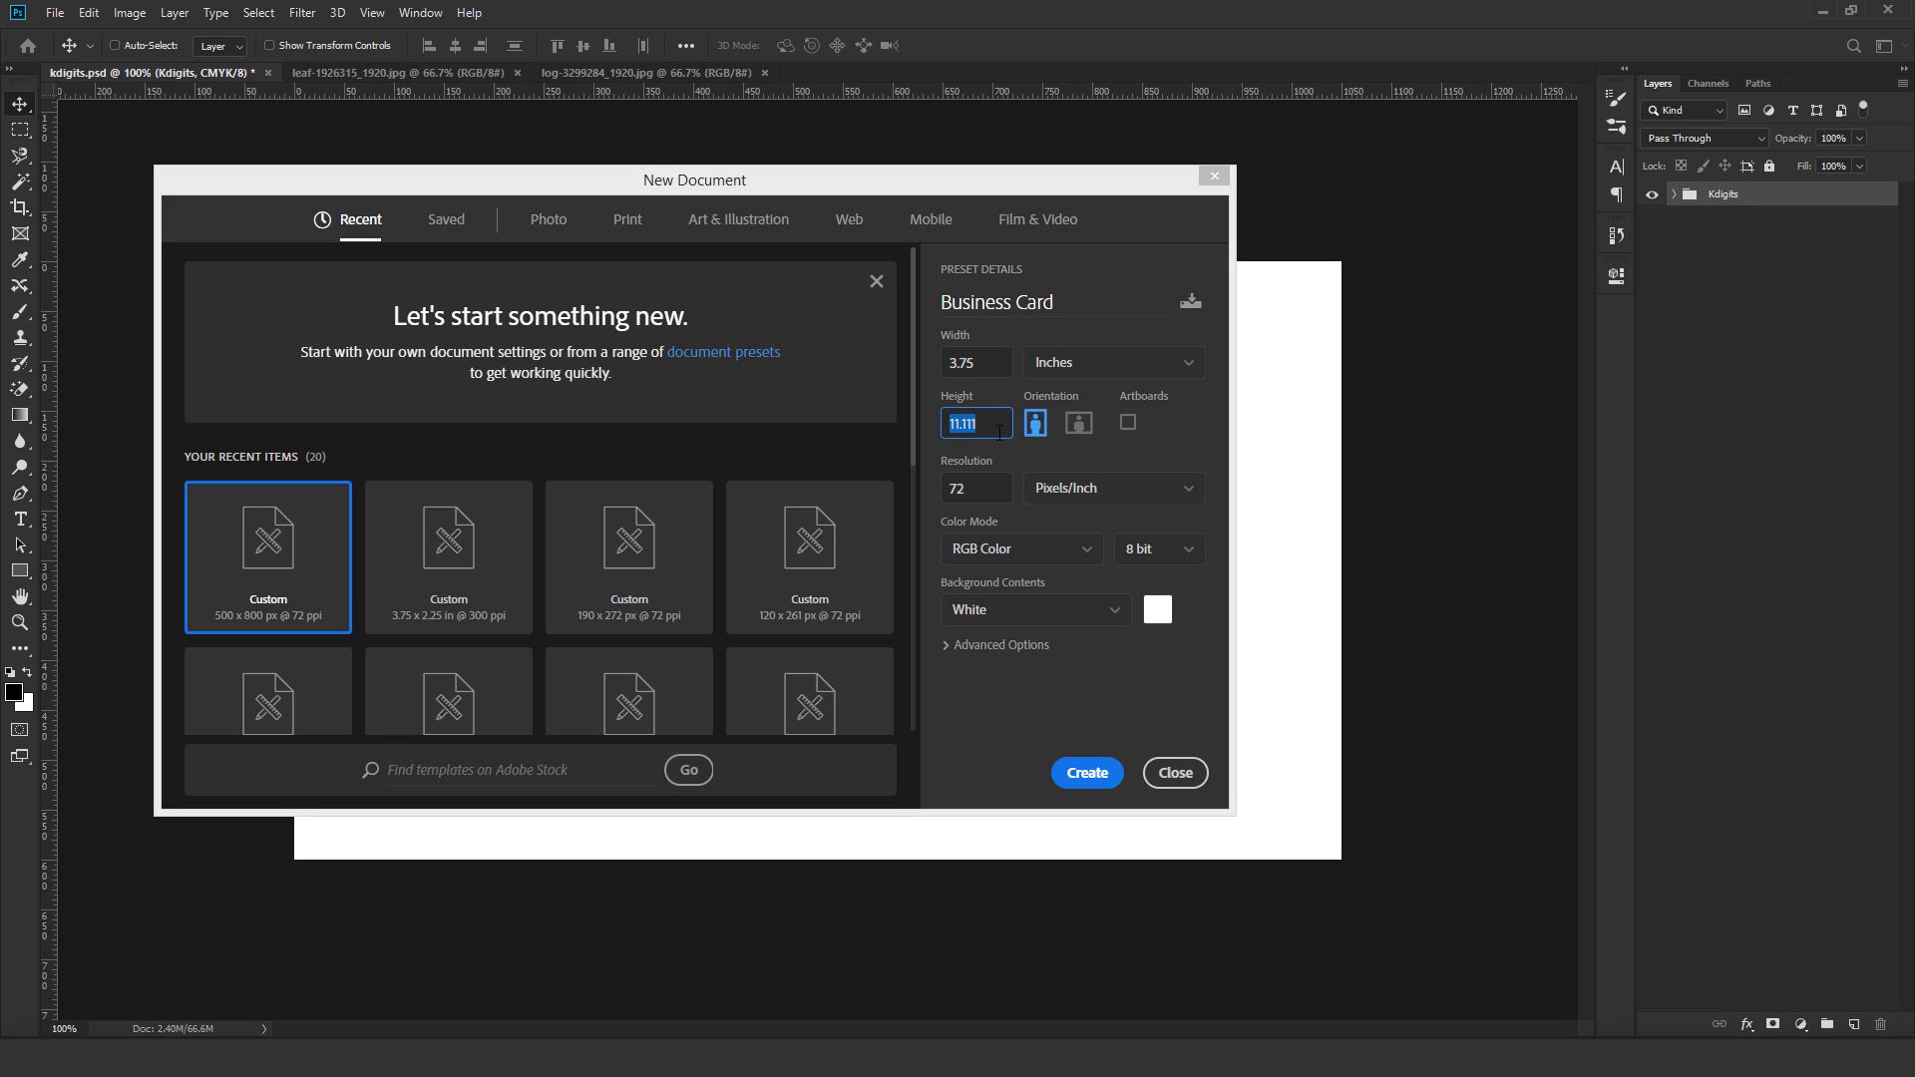
pyautogui.write('2.25')
# Set the resolution to 300 pixels/inch and the color mode to CMYK Color, and create the document.
pyautogui.moveTo(988, 488); pyautogui.dragTo(890, 502)
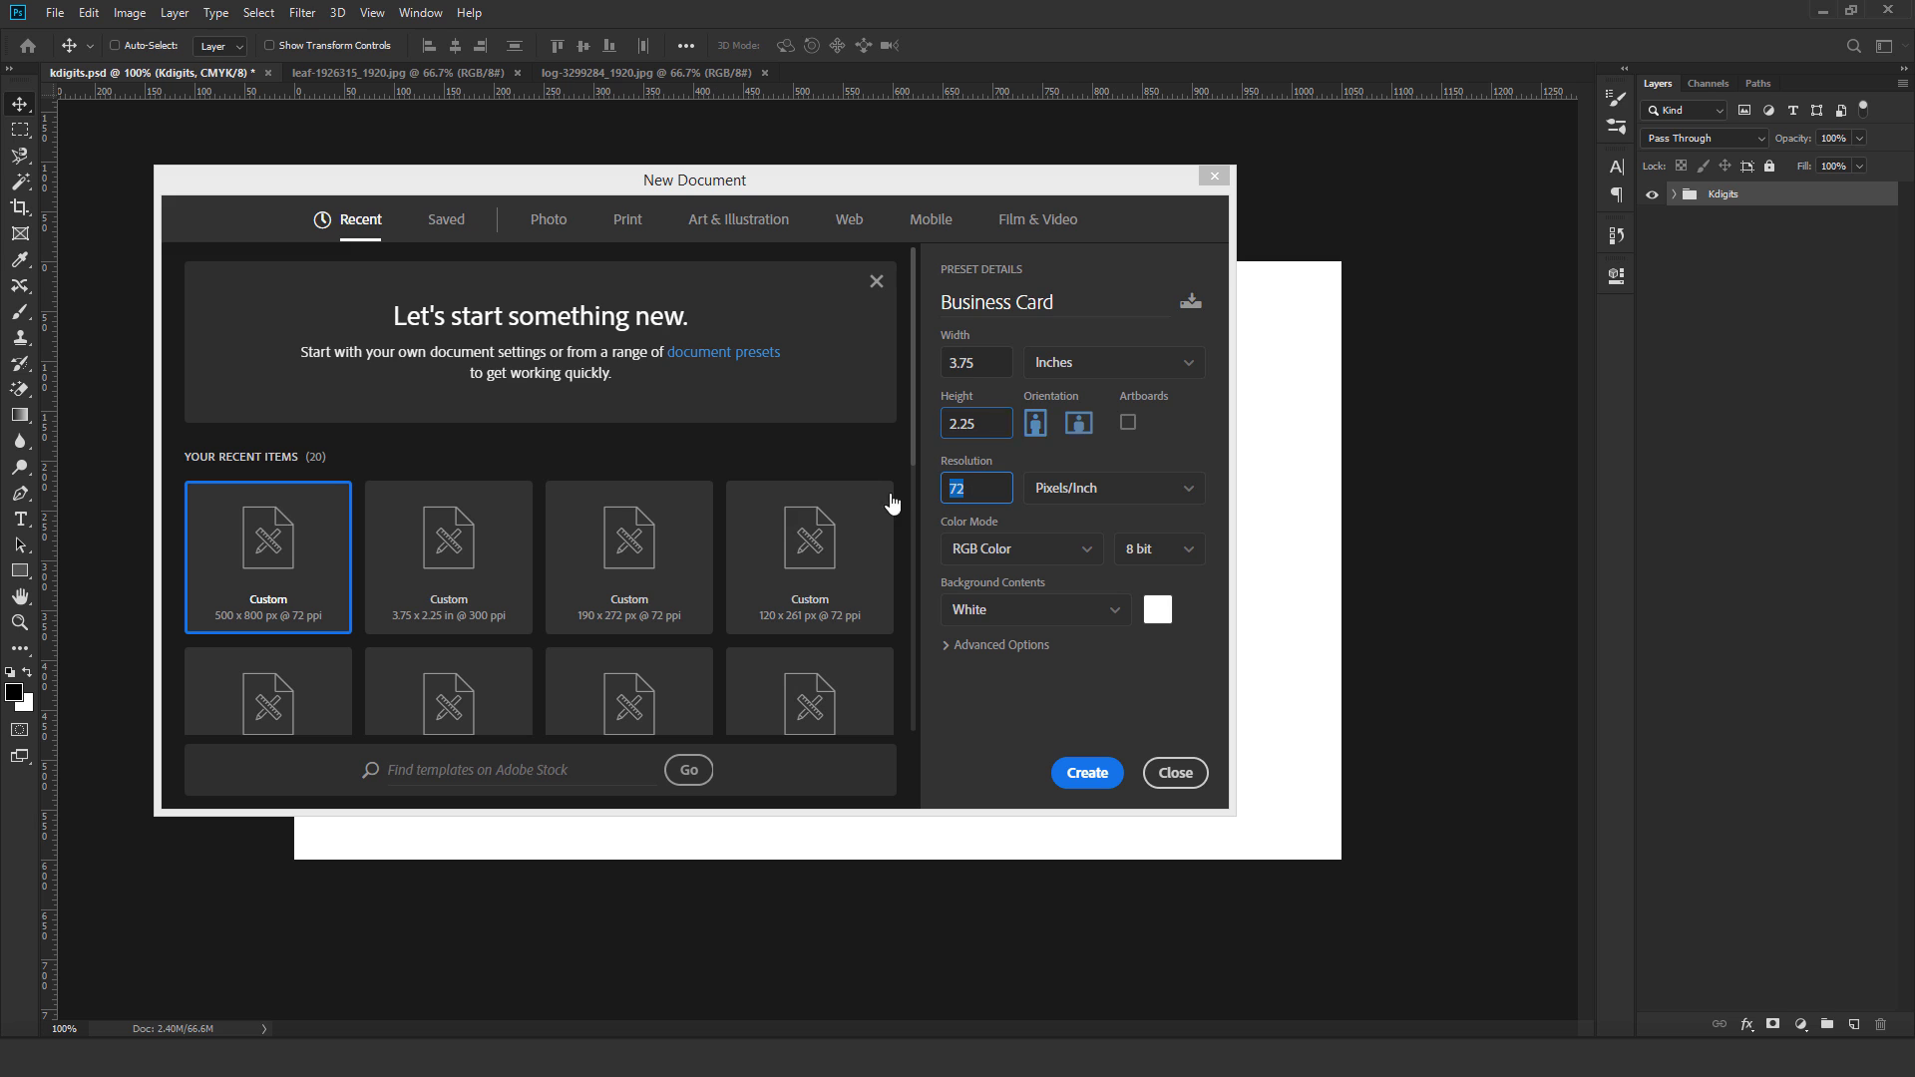
pyautogui.write('300')
pyautogui.click(1043, 560)
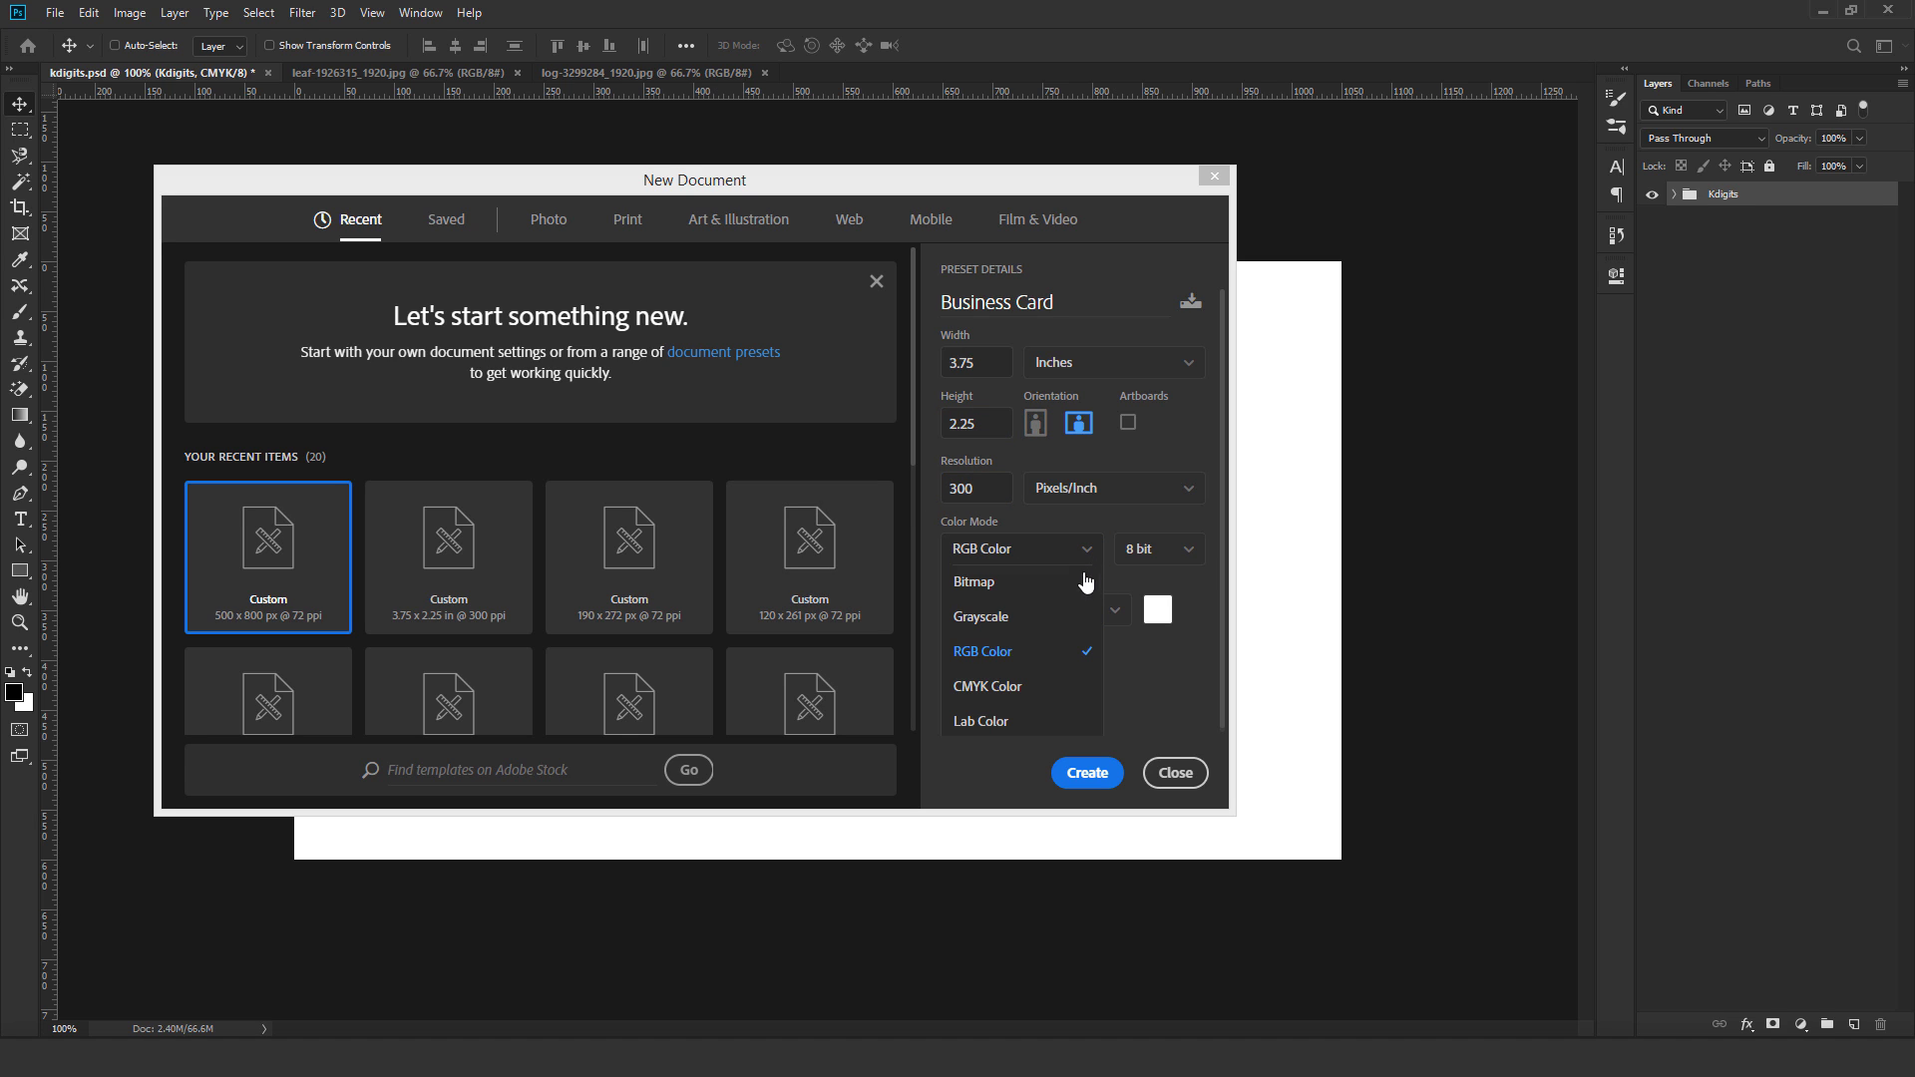
pyautogui.click(993, 688)
pyautogui.click(1088, 775)
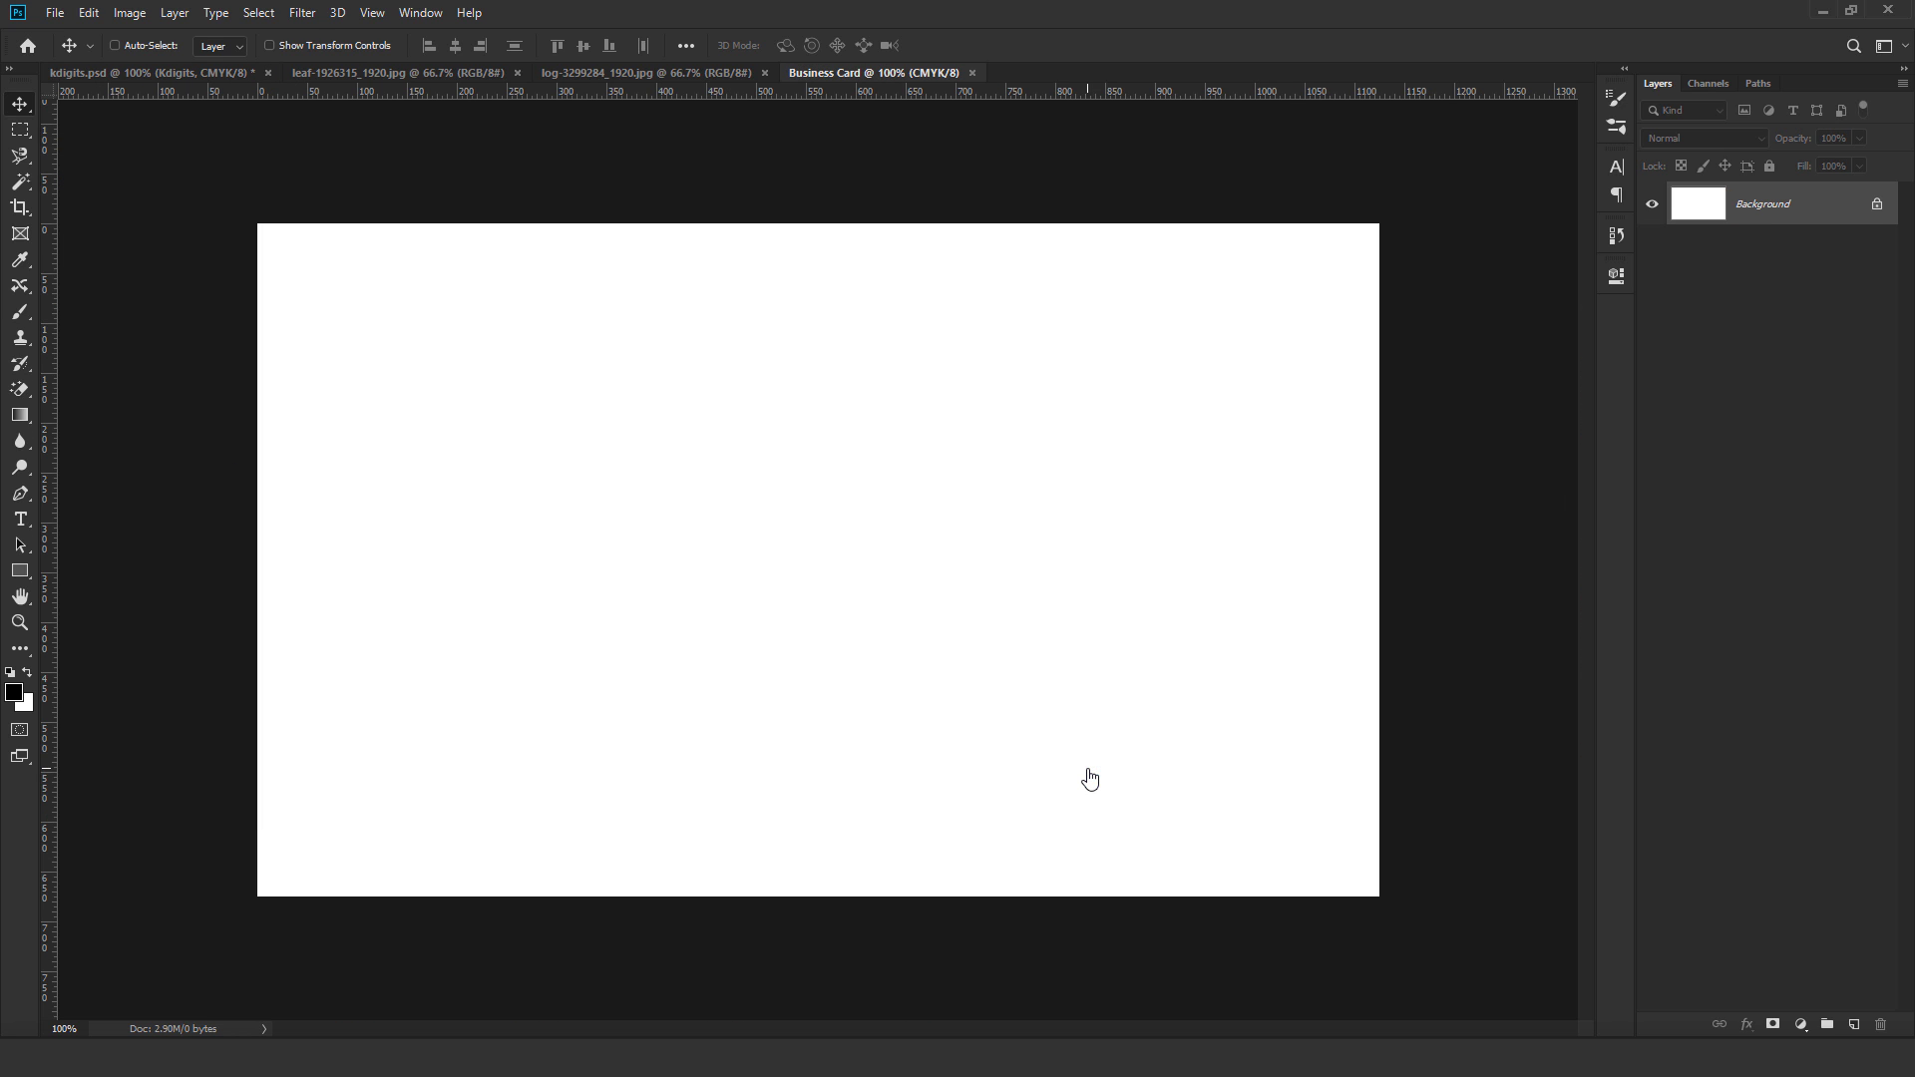
# Draw a 3.5 × 2 inch rectangle shape with no fill and a 1 px black stroke on the card.
pyautogui.moveTo(20, 585); pyautogui.dragTo(79, 571)
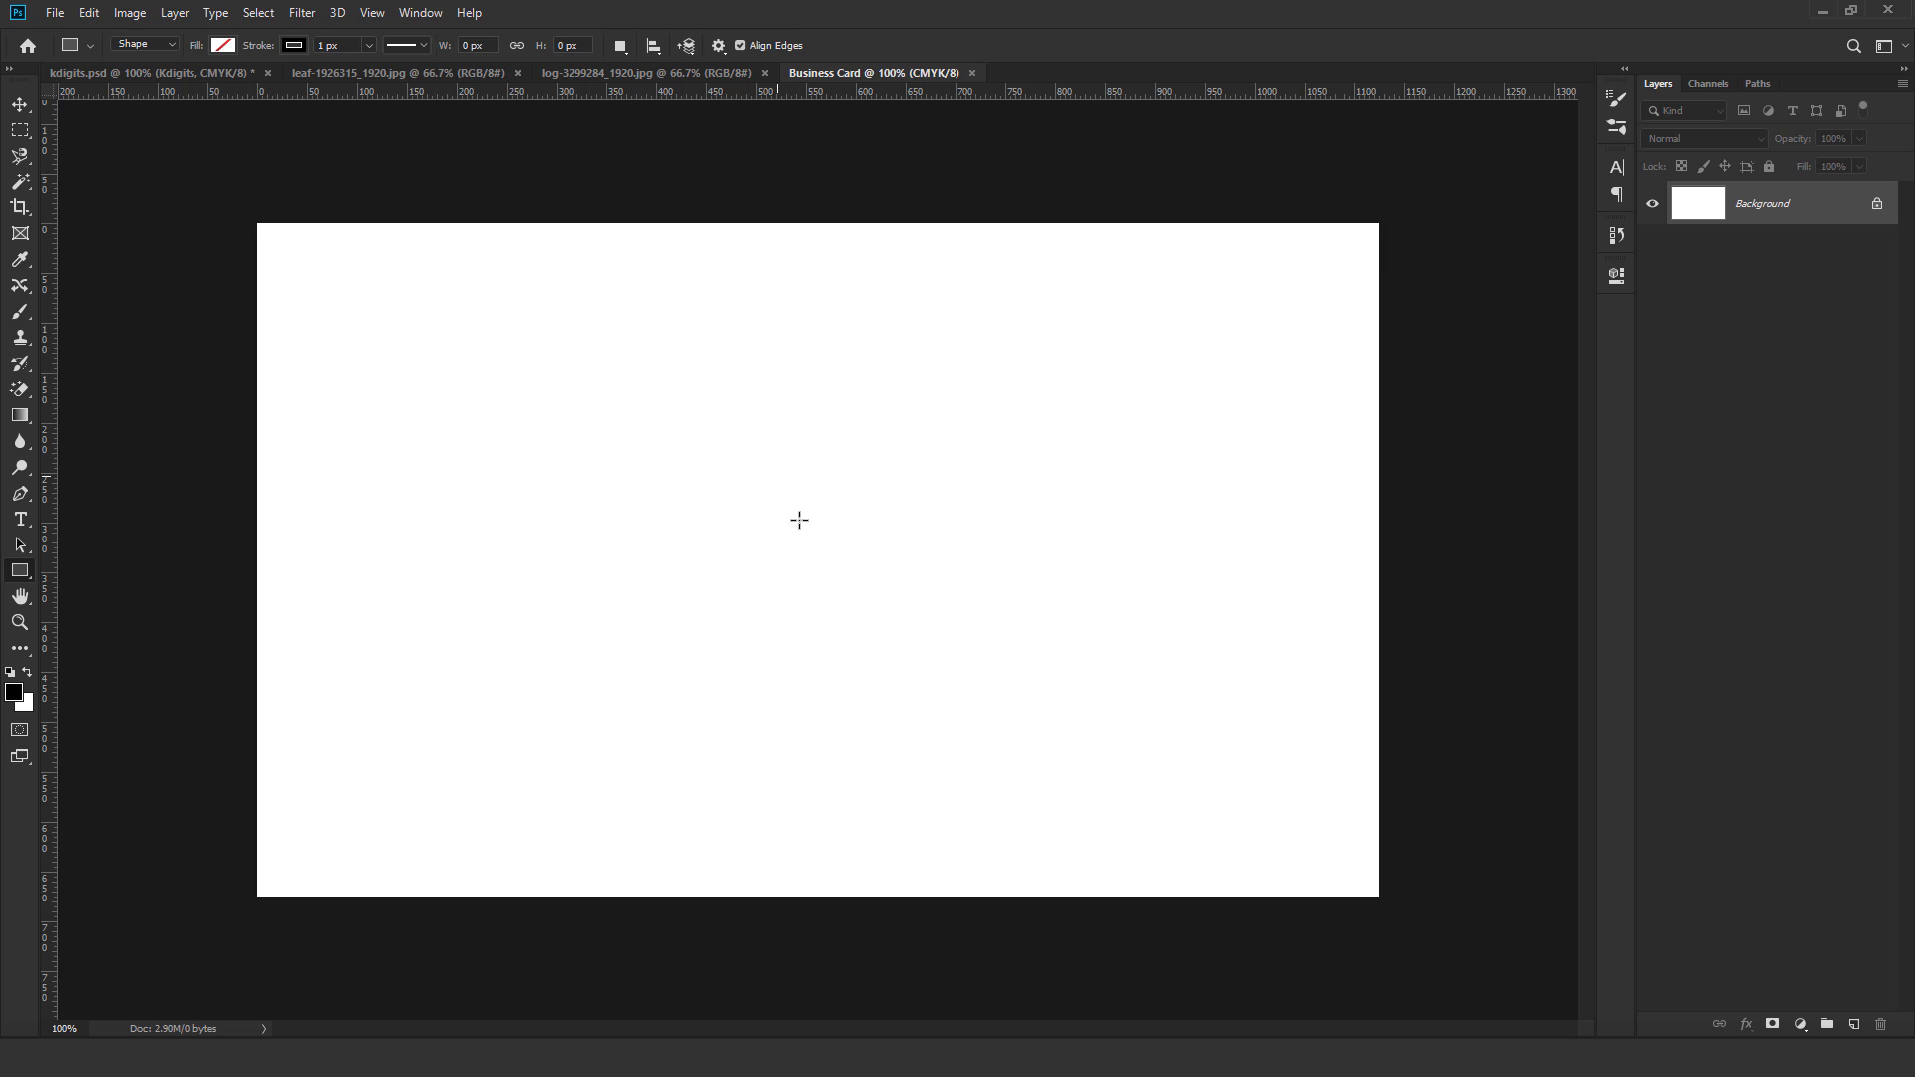
pyautogui.click(224, 45)
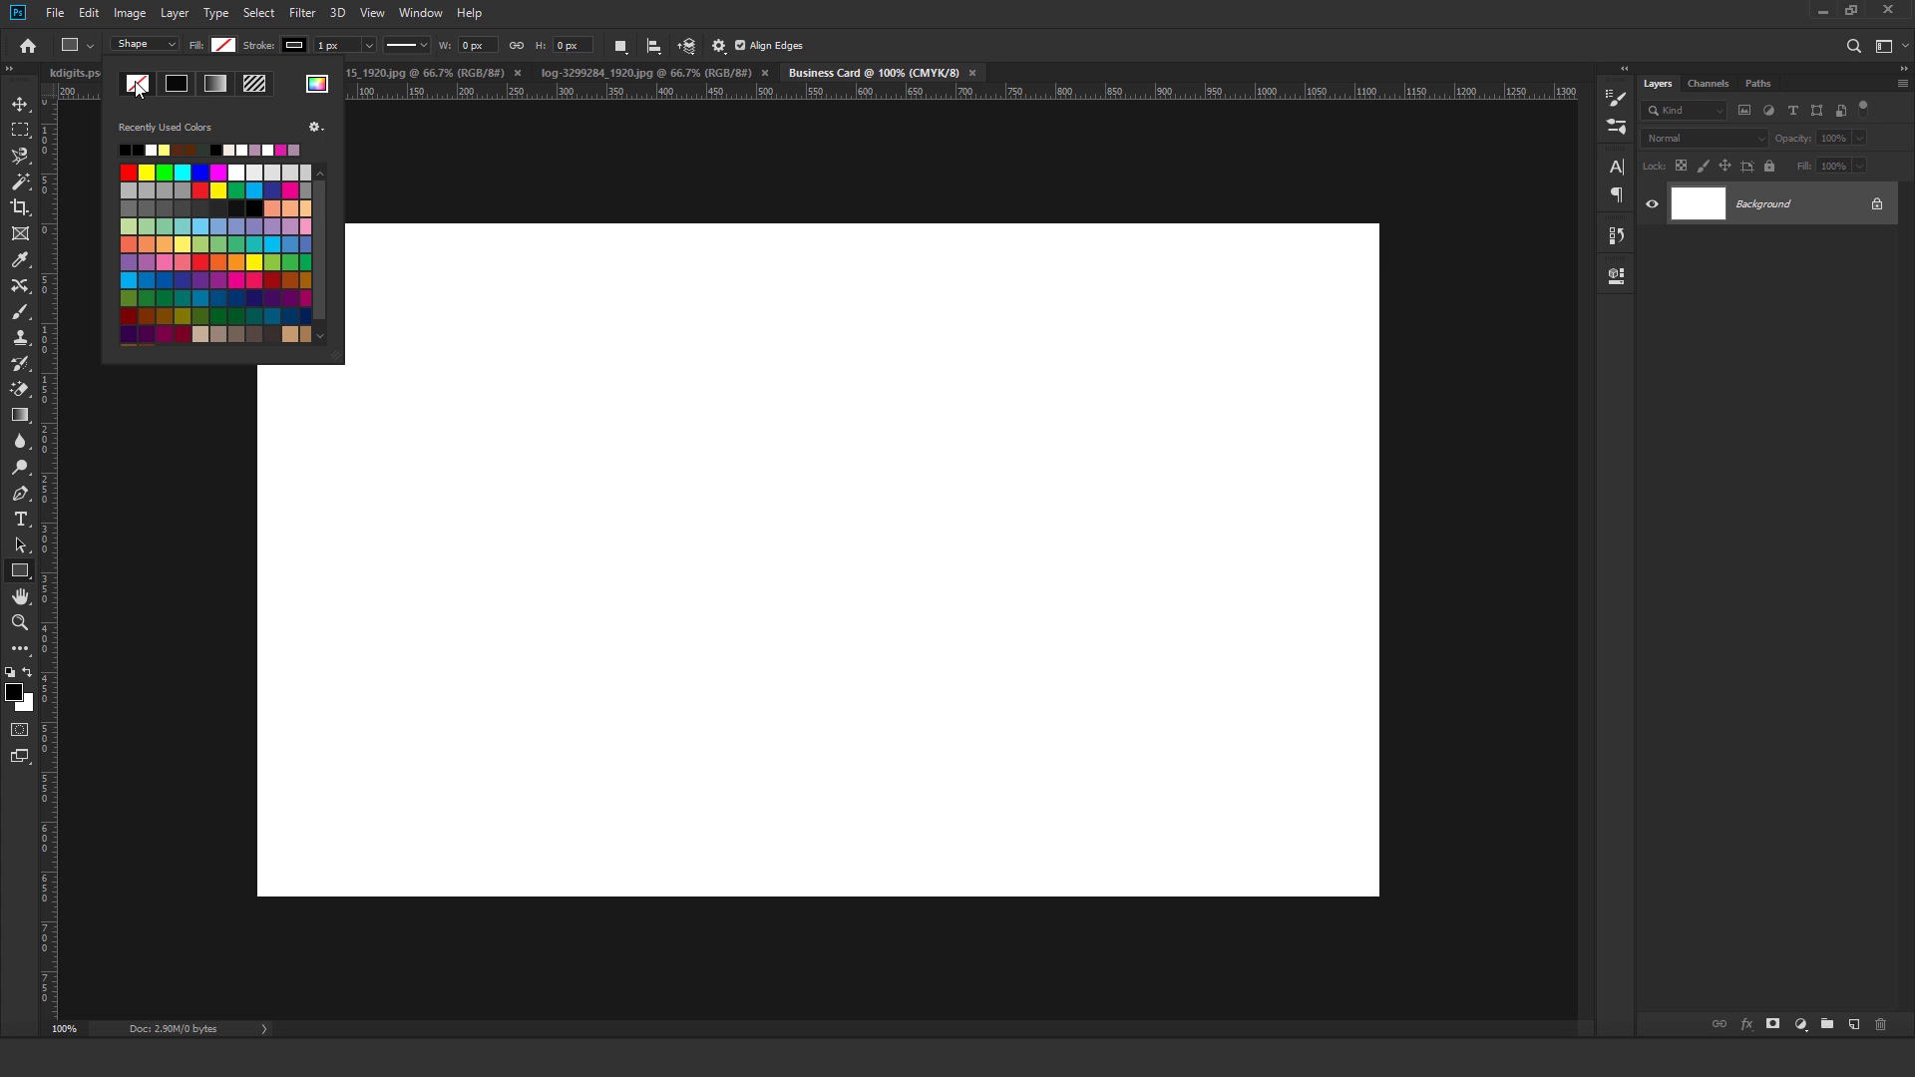
pyautogui.click(296, 46)
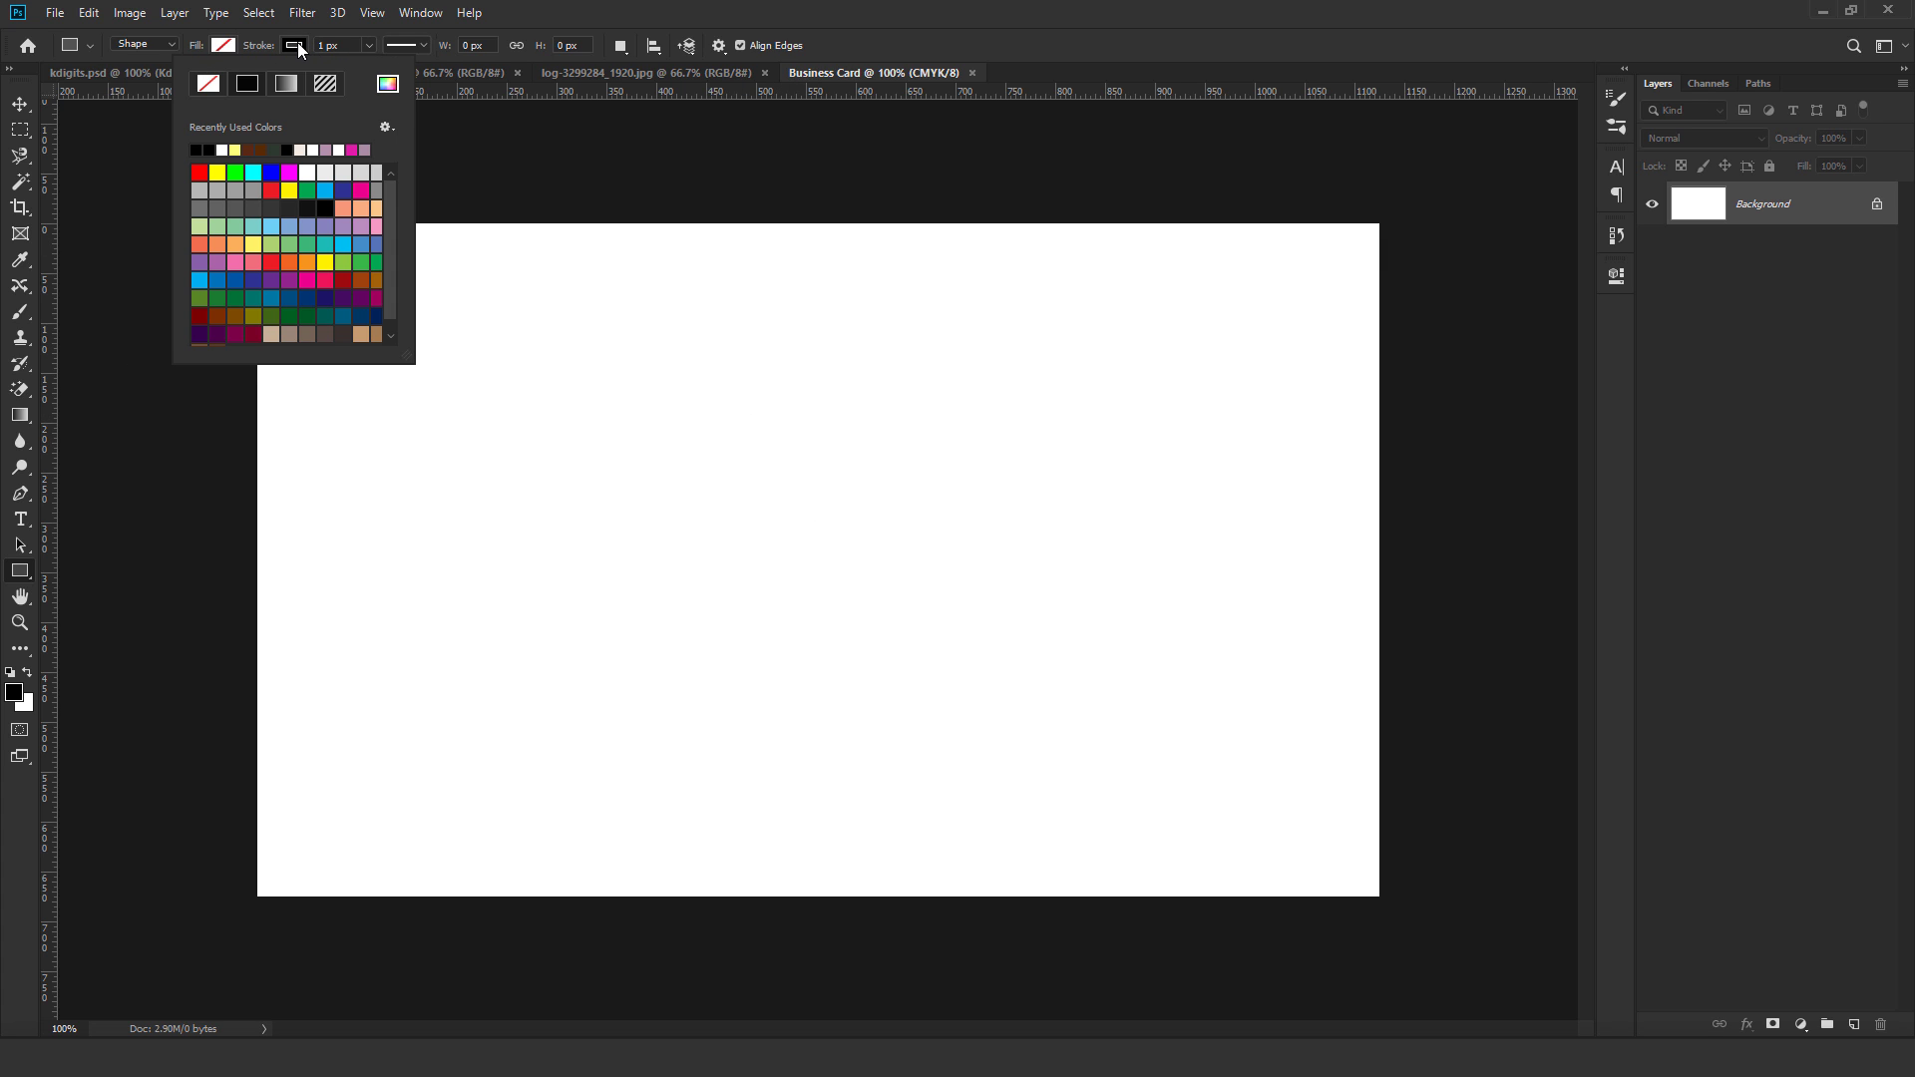
pyautogui.click(803, 506)
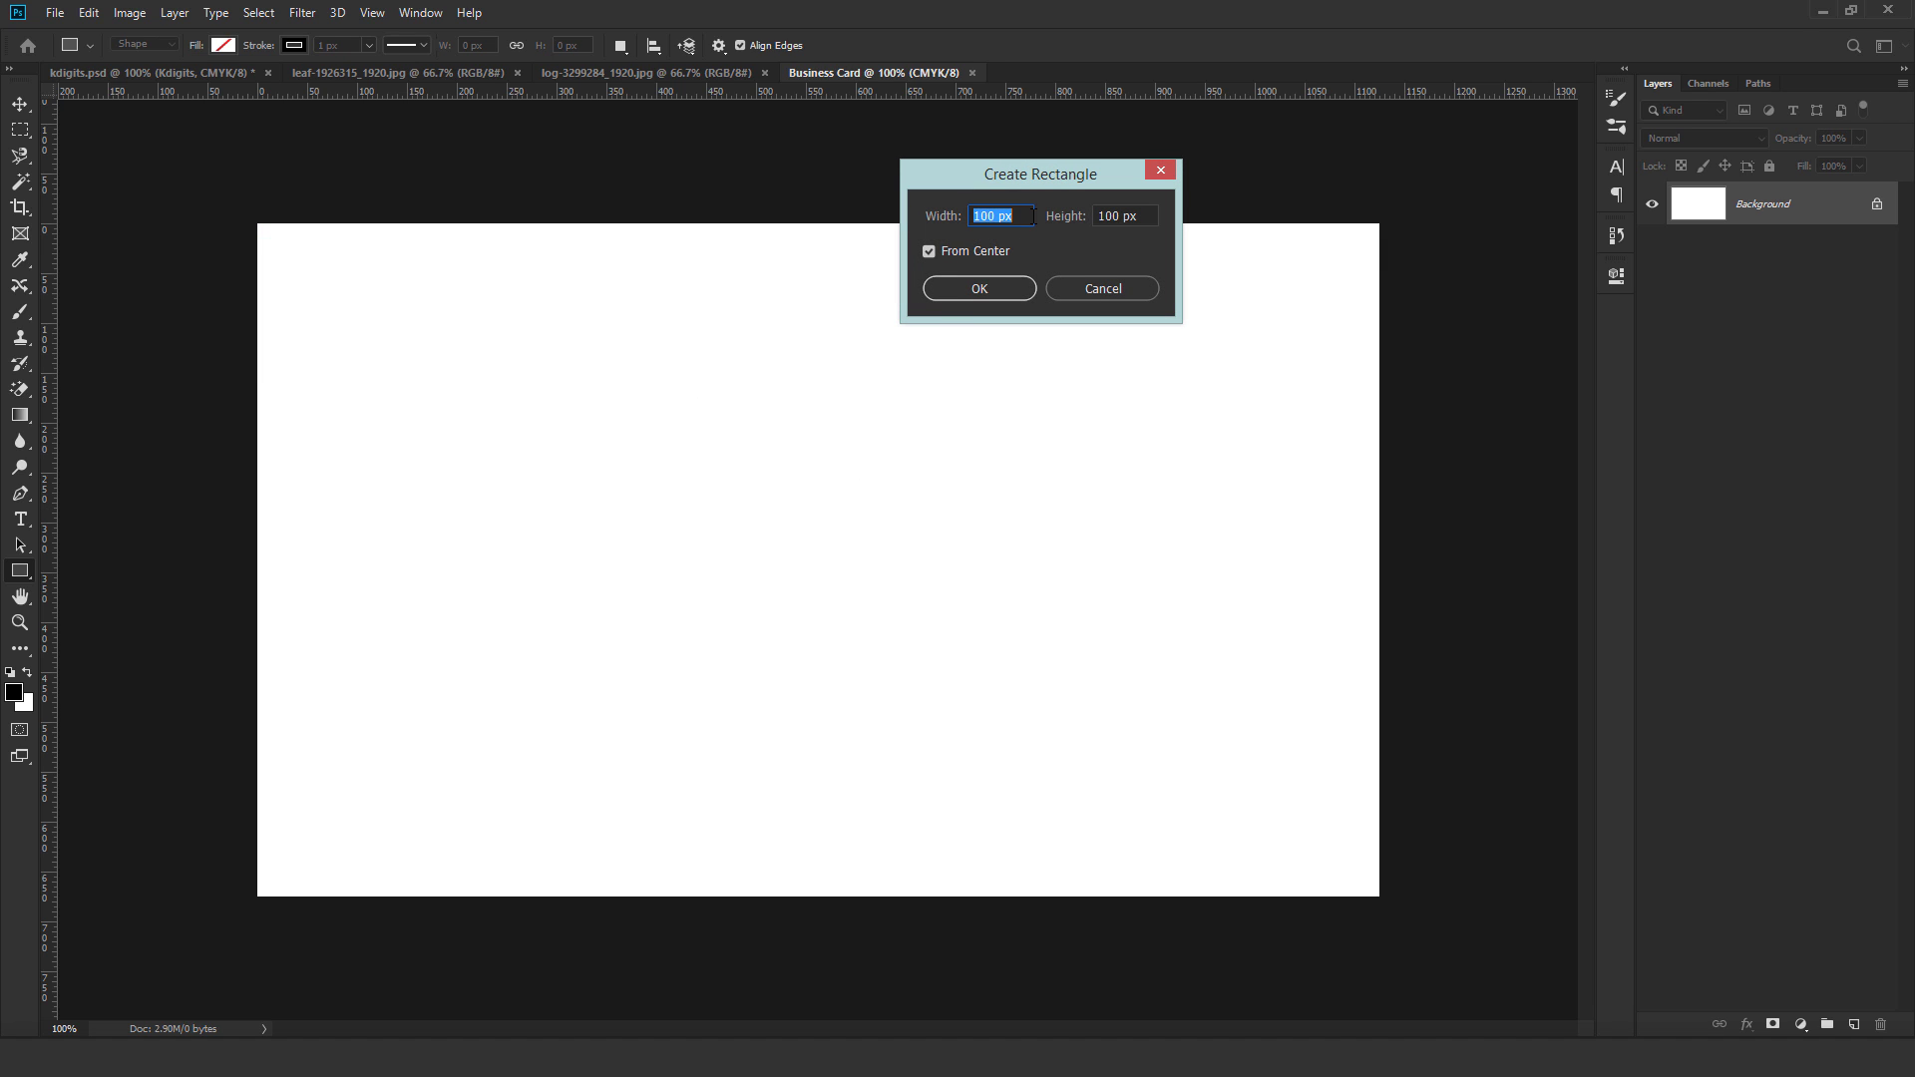
pyautogui.write('3.5')
pyautogui.press('Tab')
pyautogui.write('2')
pyautogui.click(977, 290)
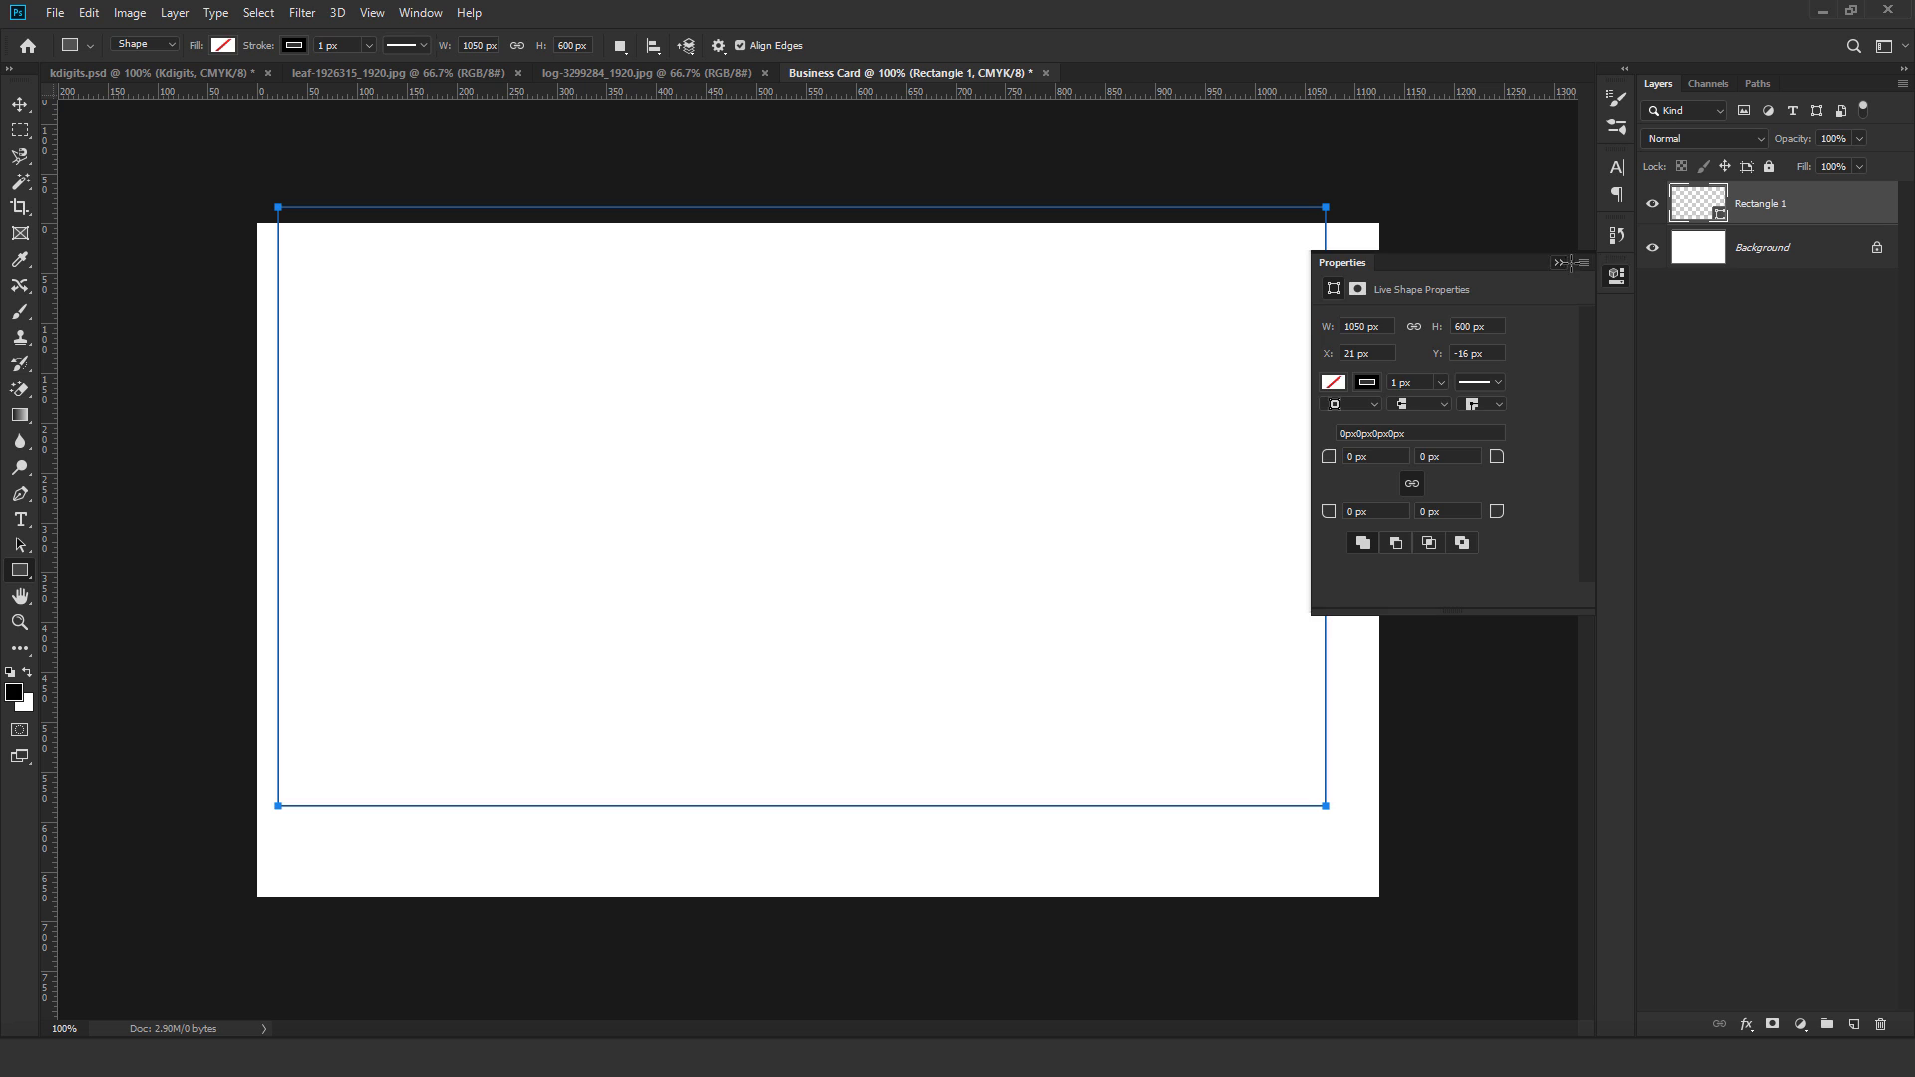
pyautogui.click(1615, 276)
# Center the rectangle vertically and horizontally on the Background layer.
pyautogui.keyDown('shift'); pyautogui.click(1804, 258); pyautogui.keyUp('shift')
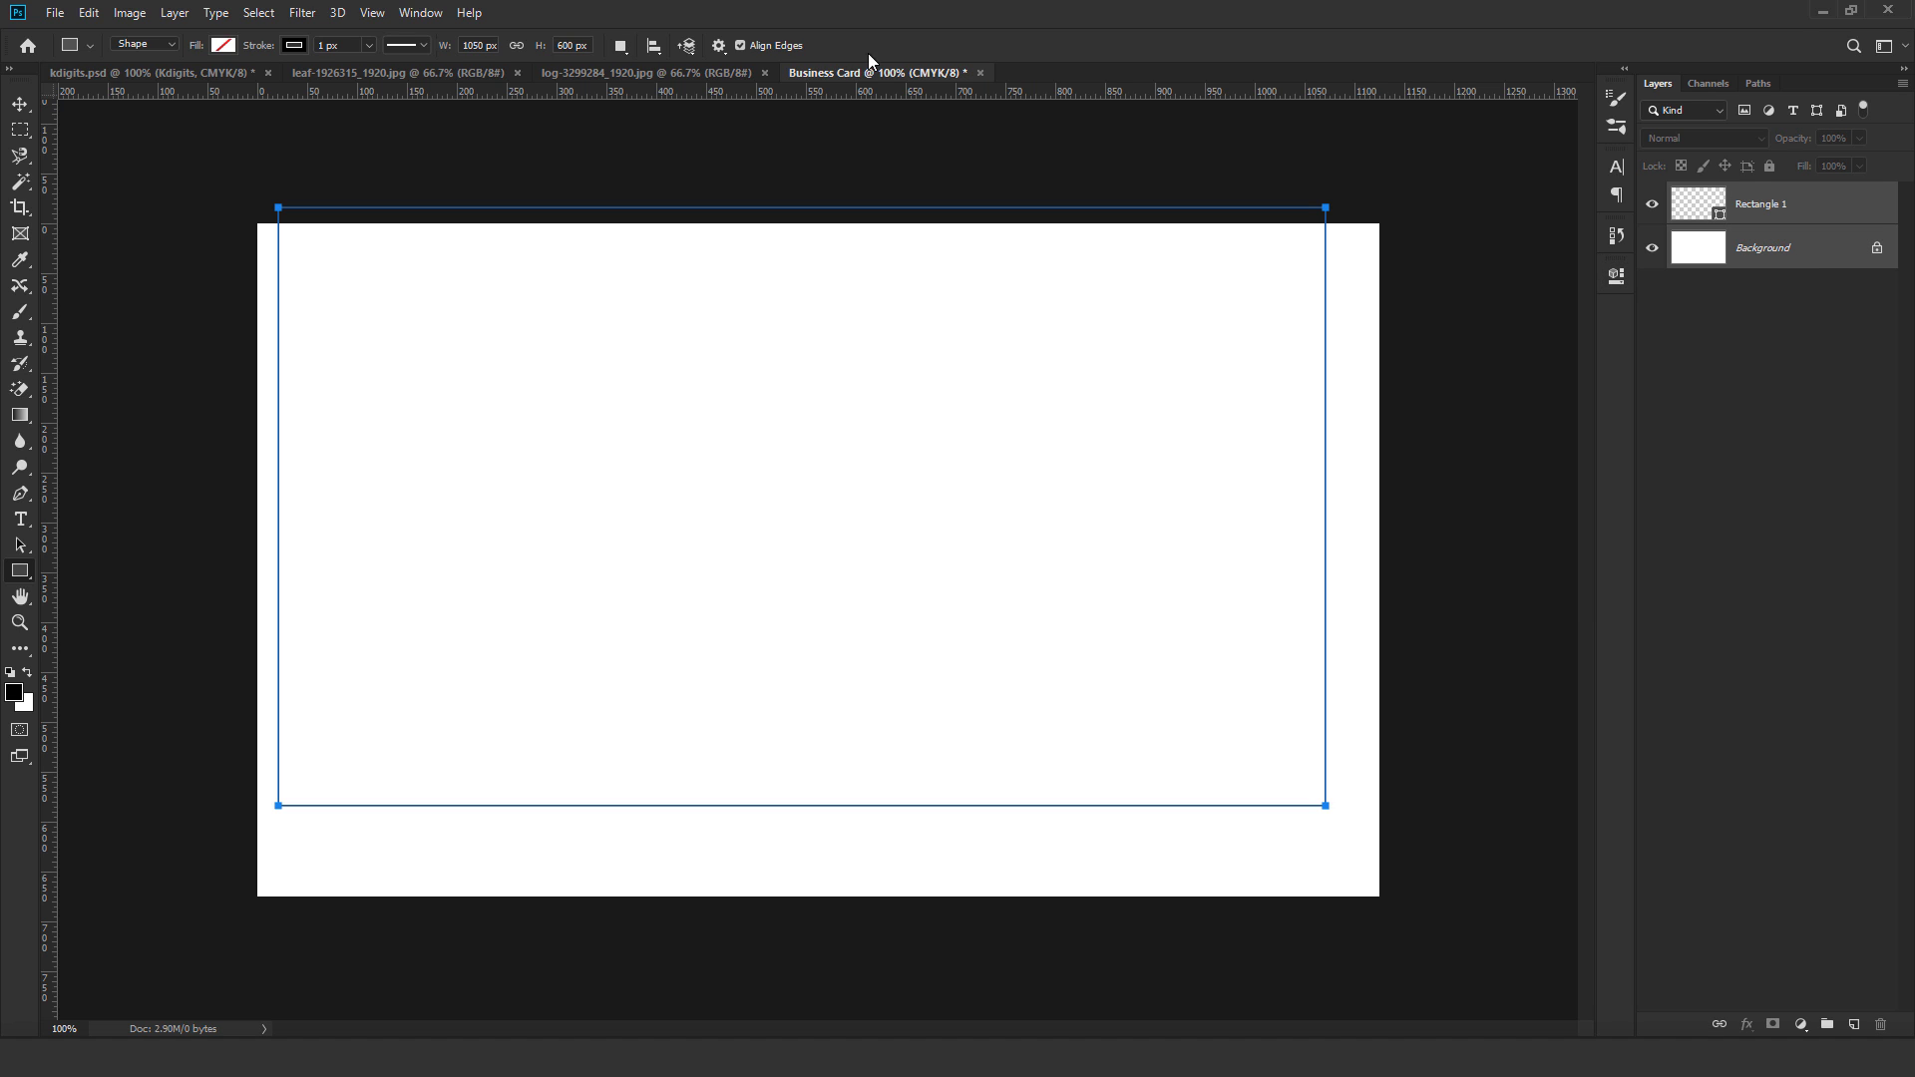
pyautogui.click(20, 104)
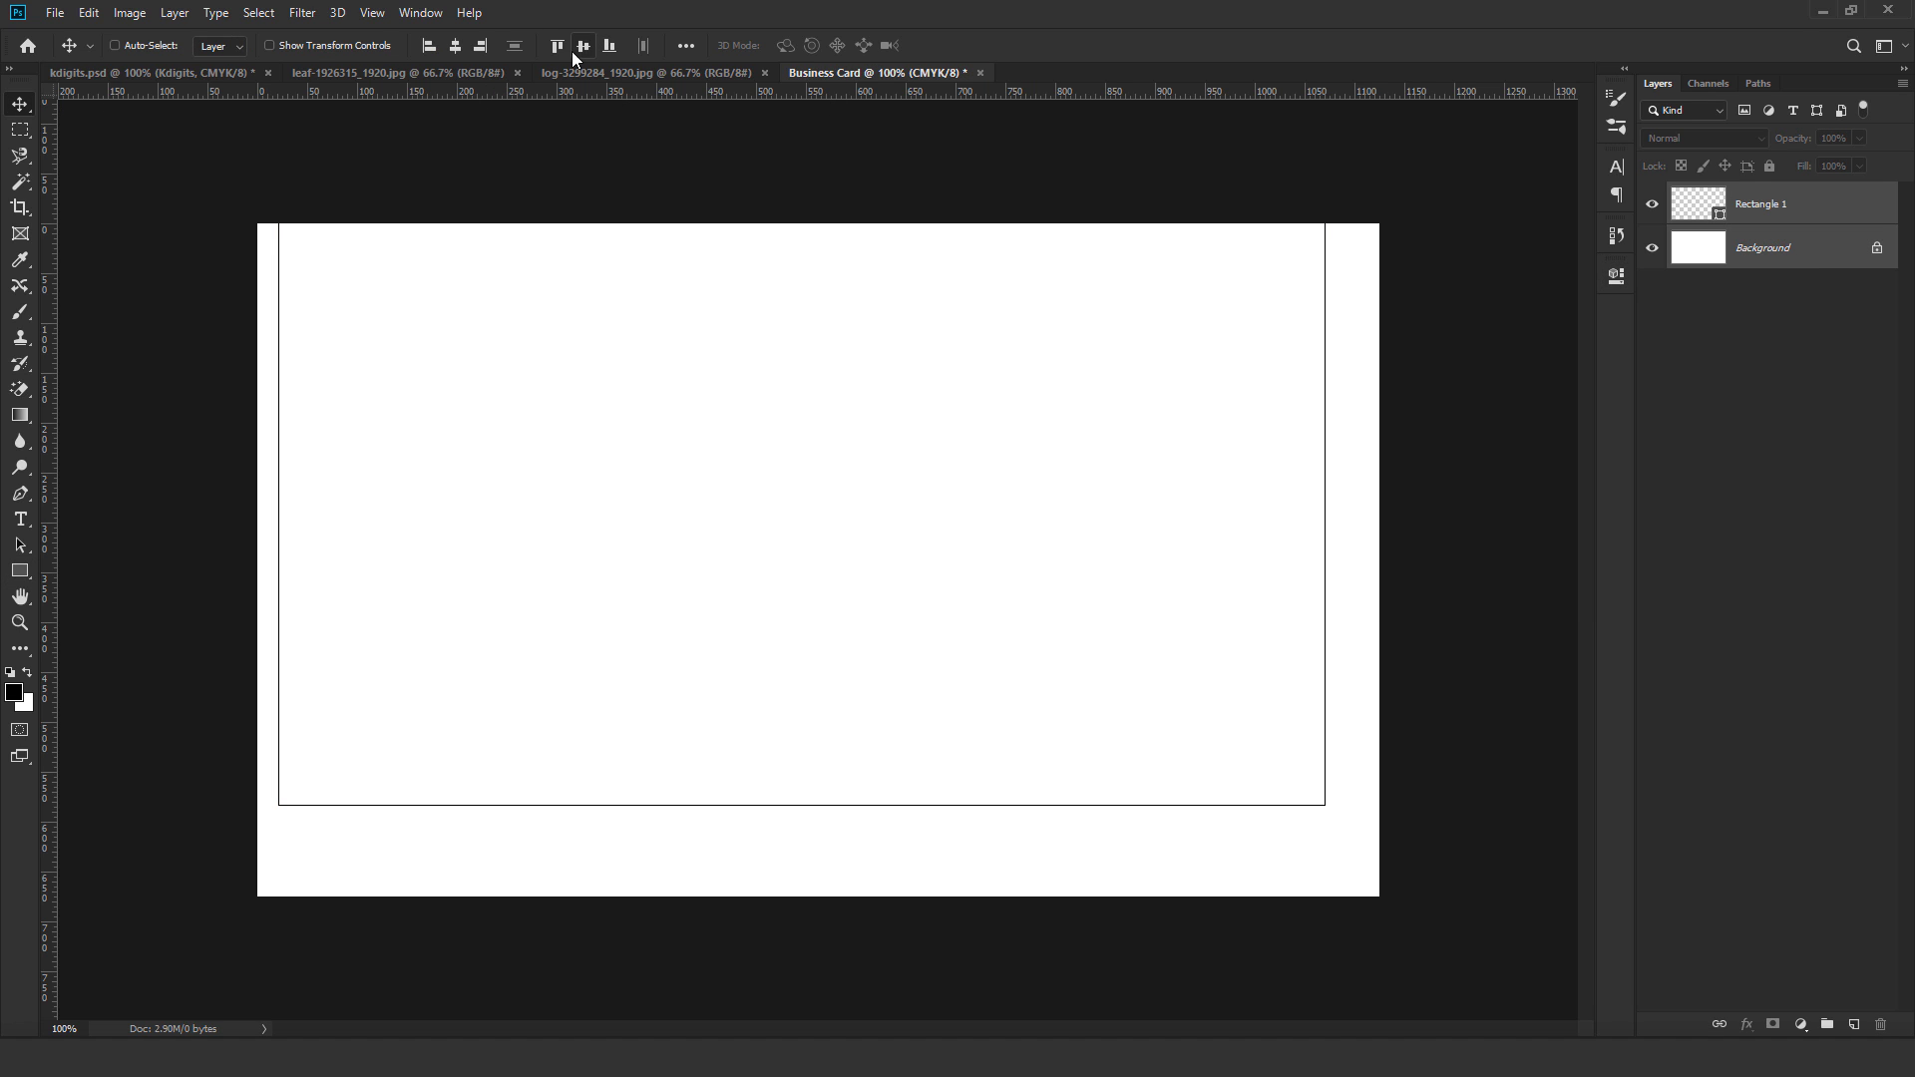
pyautogui.click(583, 46)
pyautogui.click(454, 46)
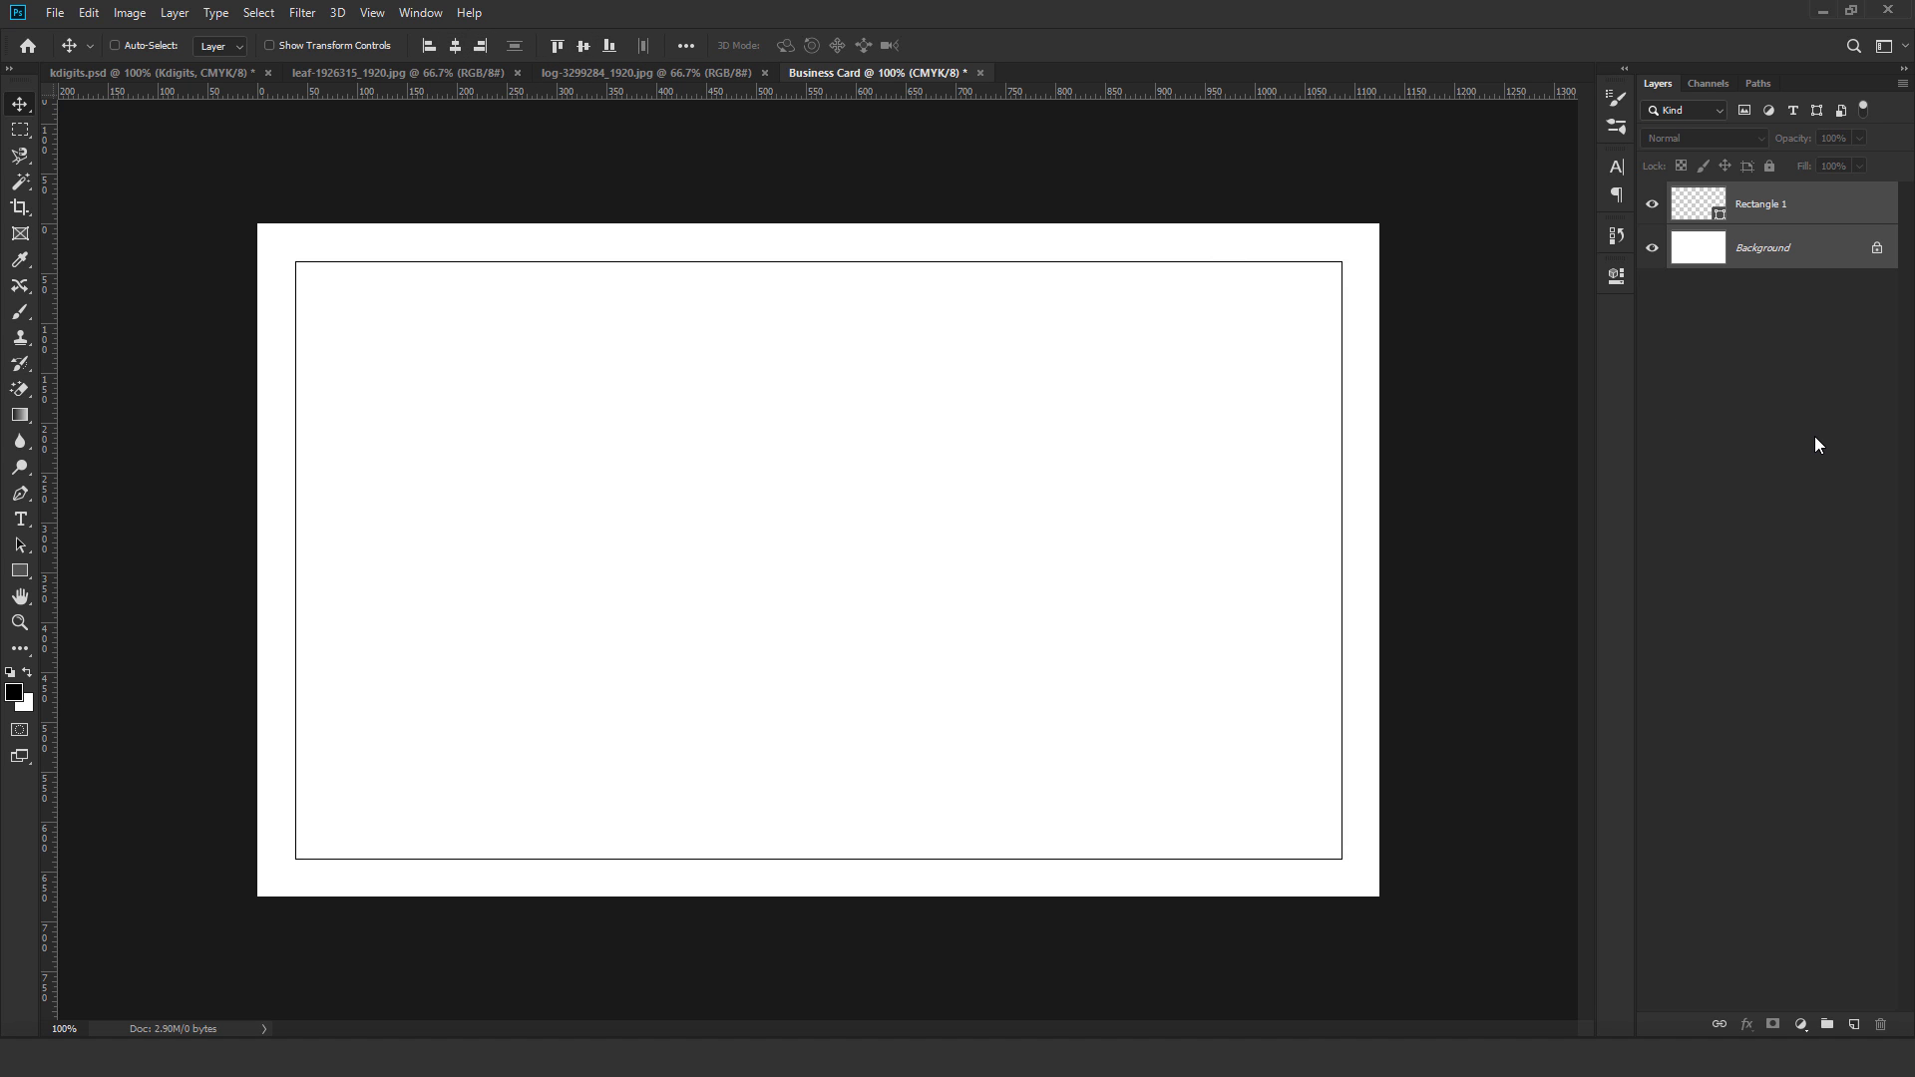
# Rename the rectangle's layer as Trim Edge.
pyautogui.doubleClick(1762, 204)
pyautogui.write('Trim Edge')
pyautogui.press('Return')
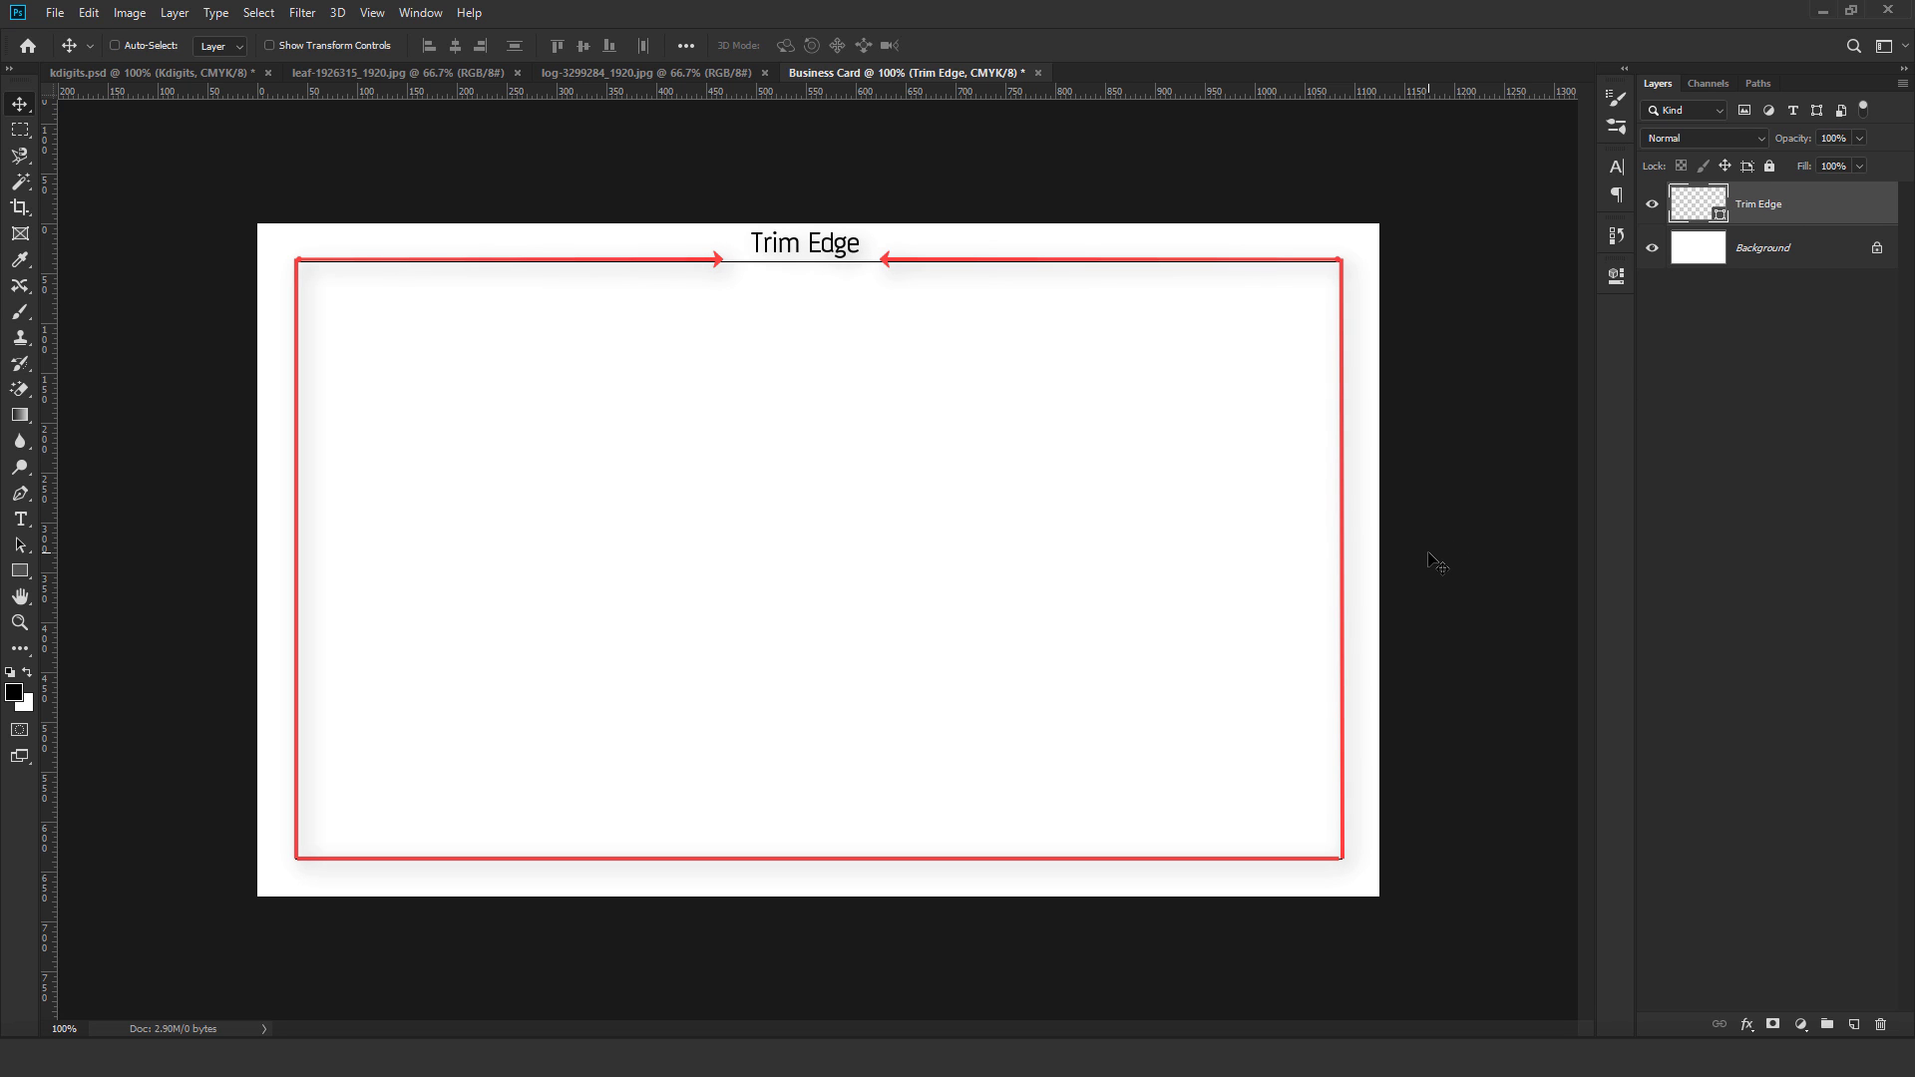
# Draw a second, unfilled rectangle shape measuring 3.25 × 1.75 inches.
pyautogui.click(20, 571)
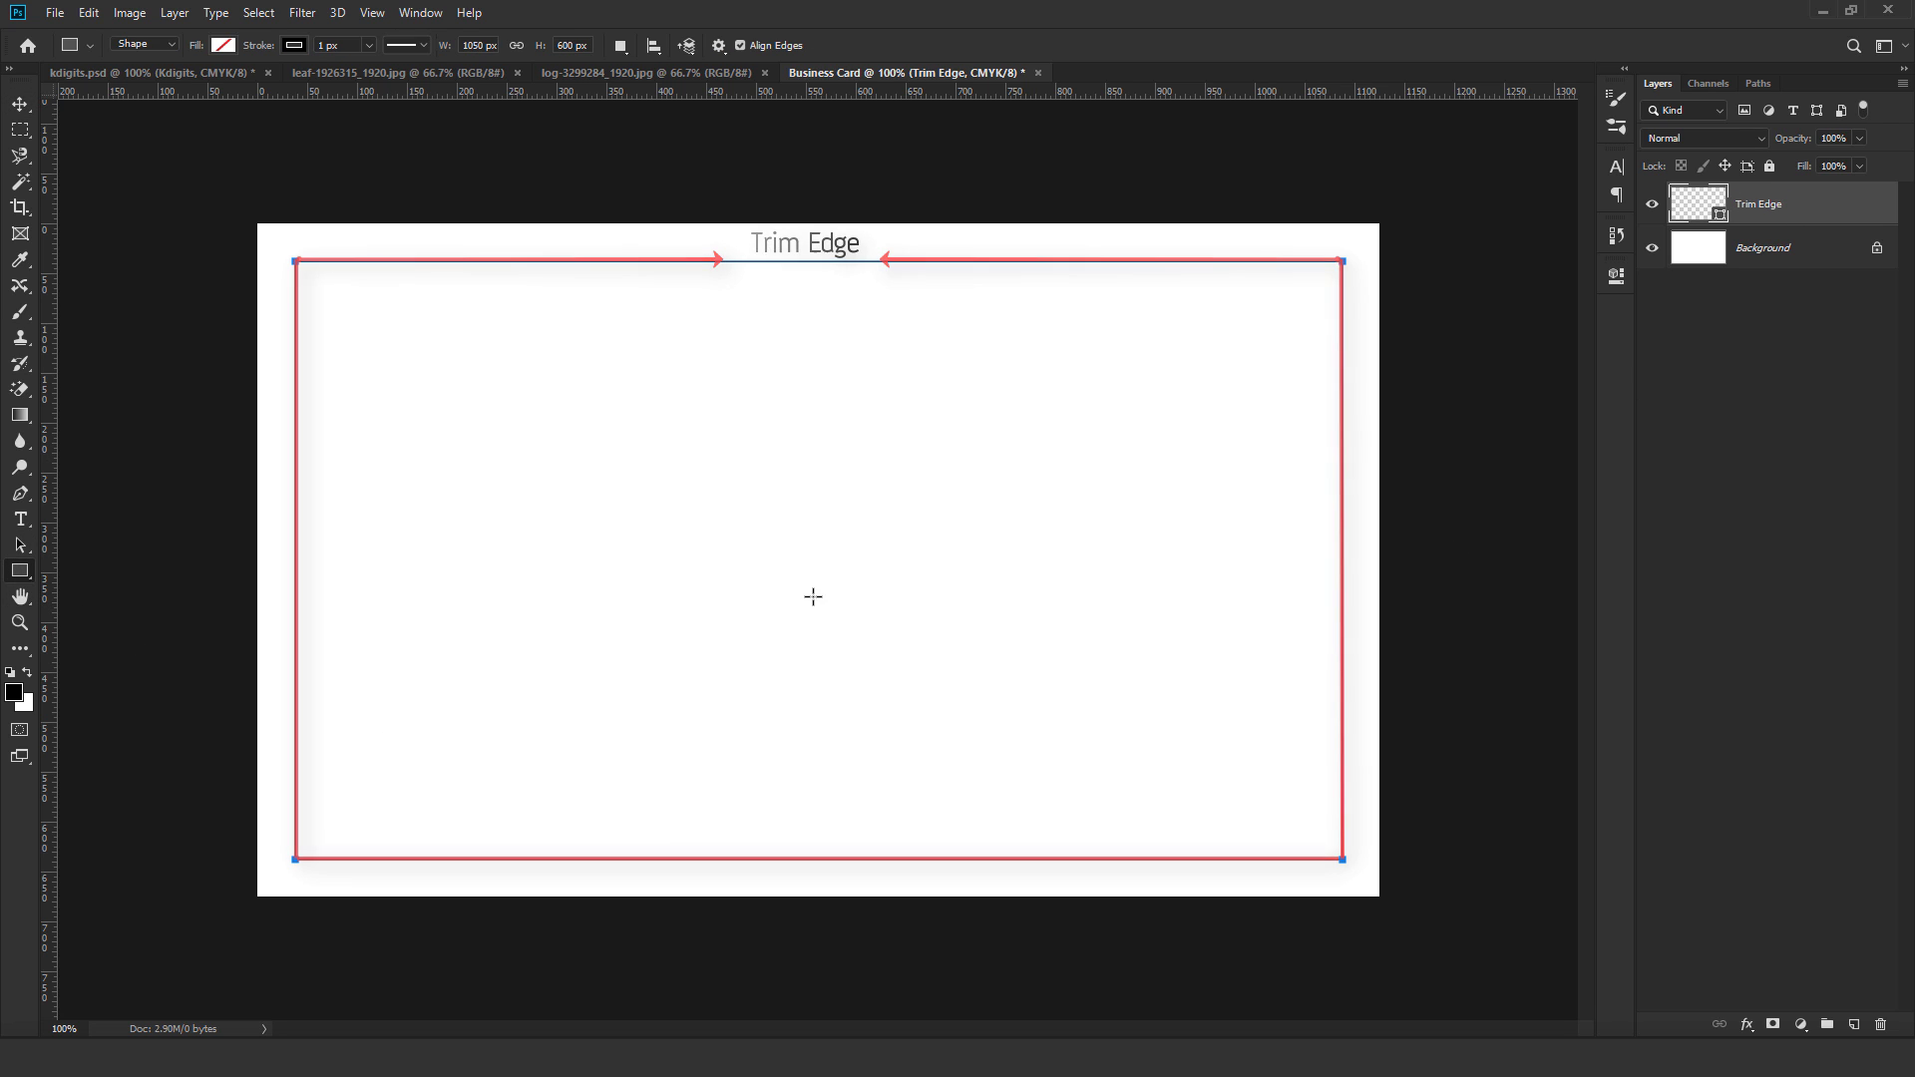
pyautogui.click(876, 522)
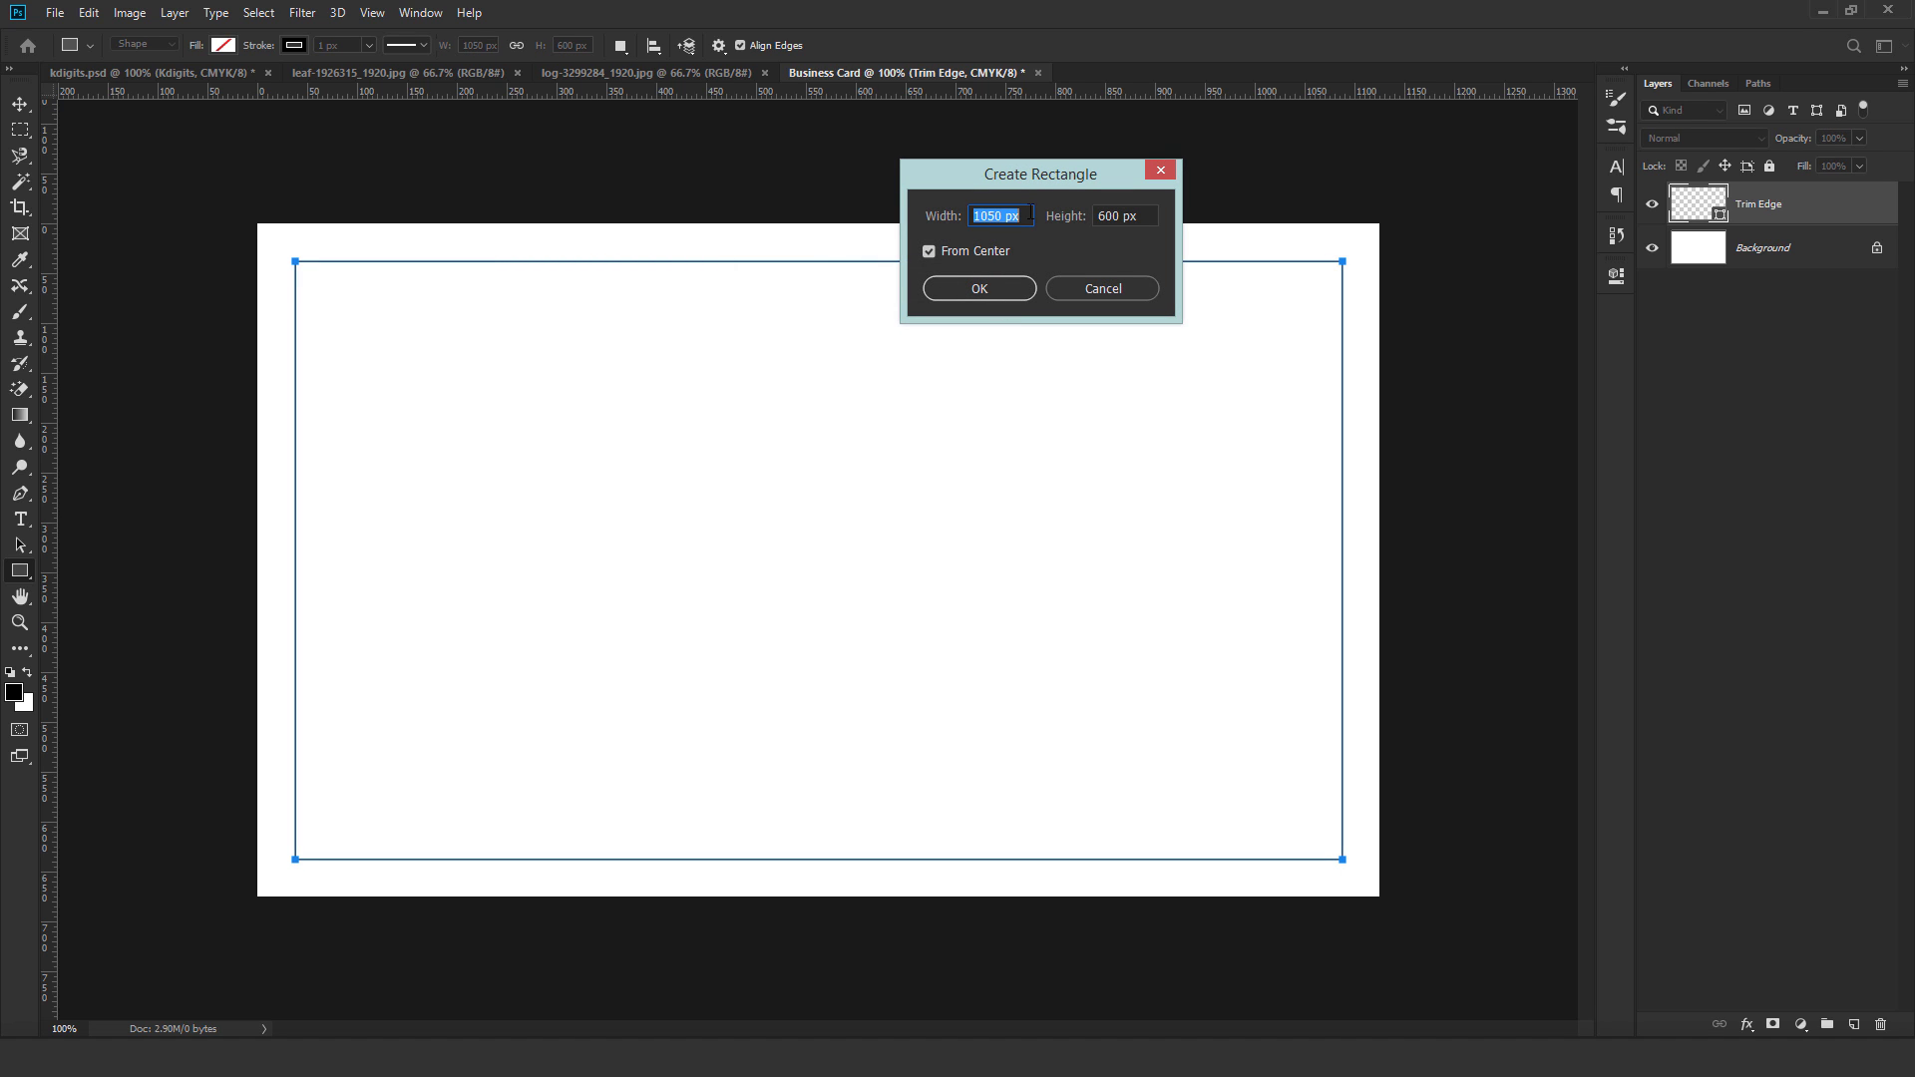
pyautogui.write('3.25')
pyautogui.doubleClick(1144, 215)
pyautogui.write('1.75')
pyautogui.click(979, 288)
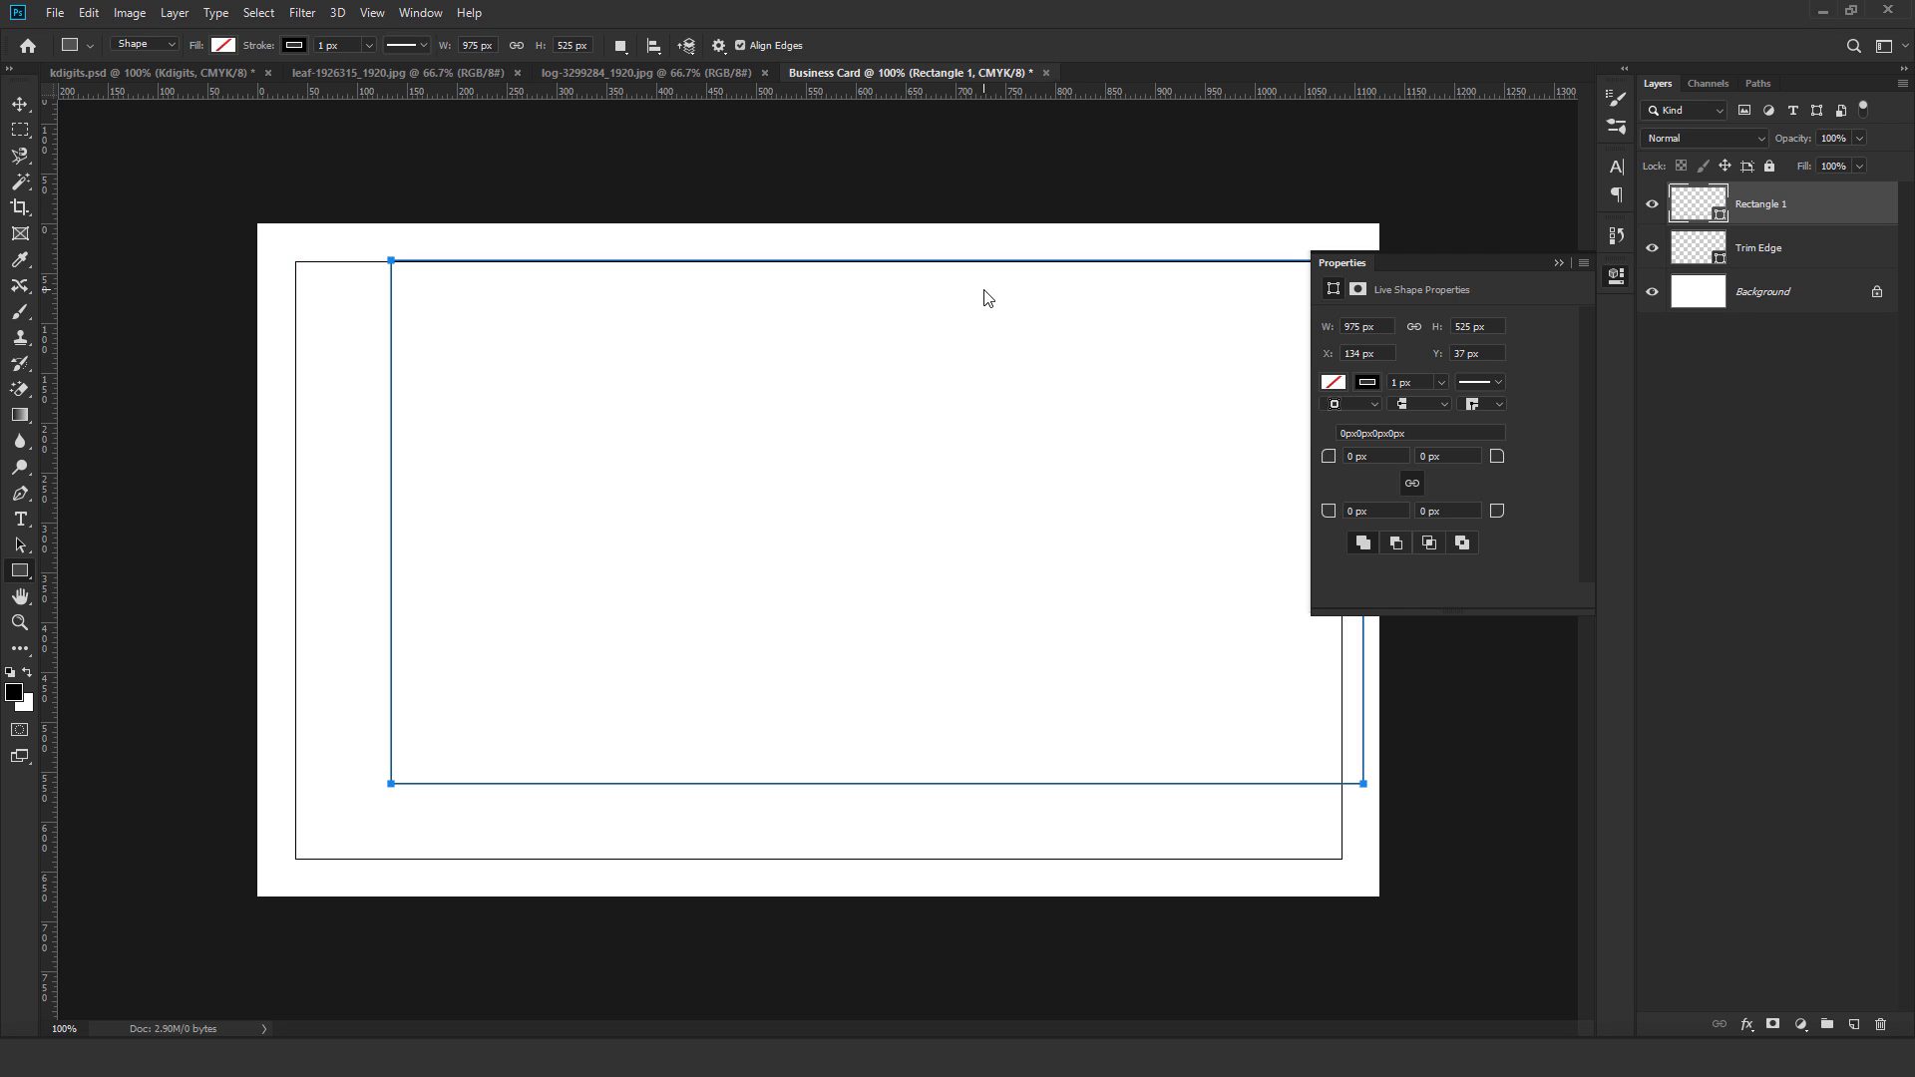
pyautogui.click(1565, 265)
# Align the horizontal and vertical centers of the smaller rectangle and the Trim Edge rectangle.
pyautogui.keyDown('shift'); pyautogui.click(1805, 245); pyautogui.keyUp('shift')
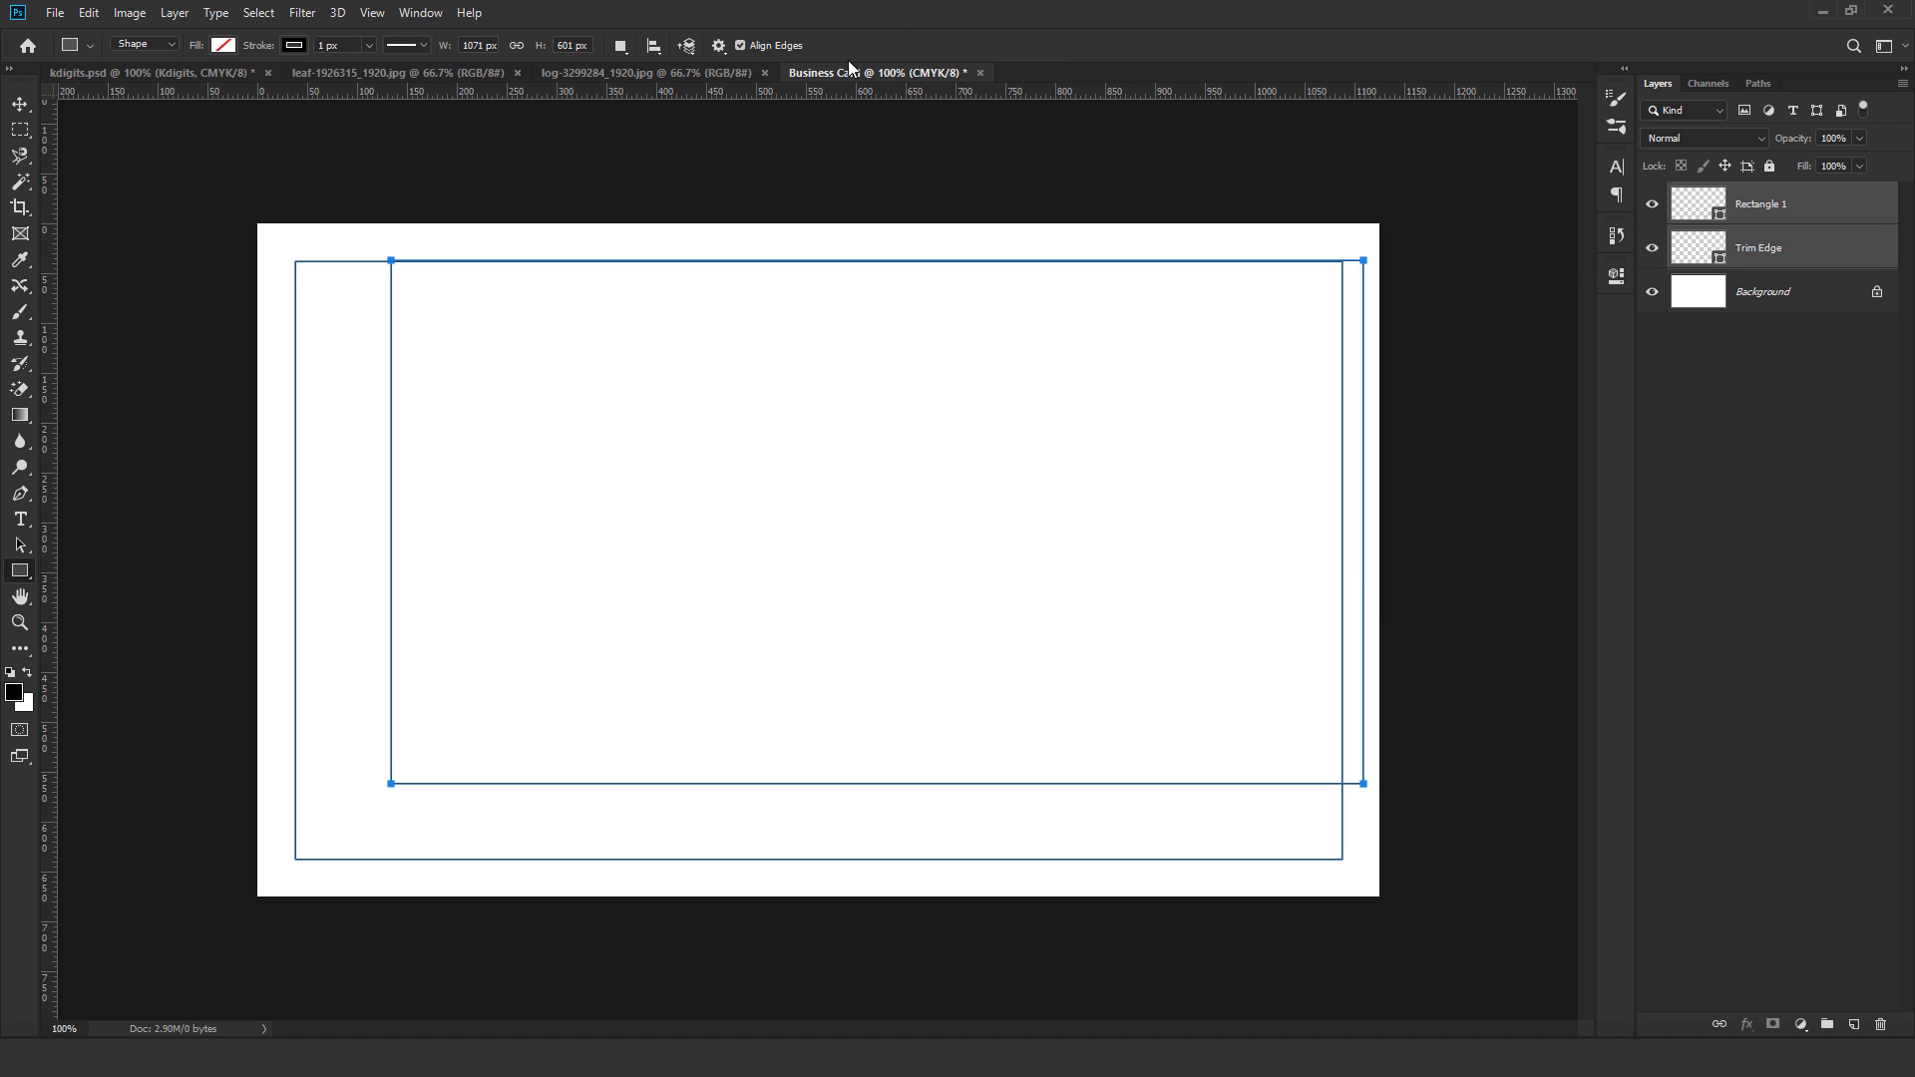
pyautogui.click(20, 103)
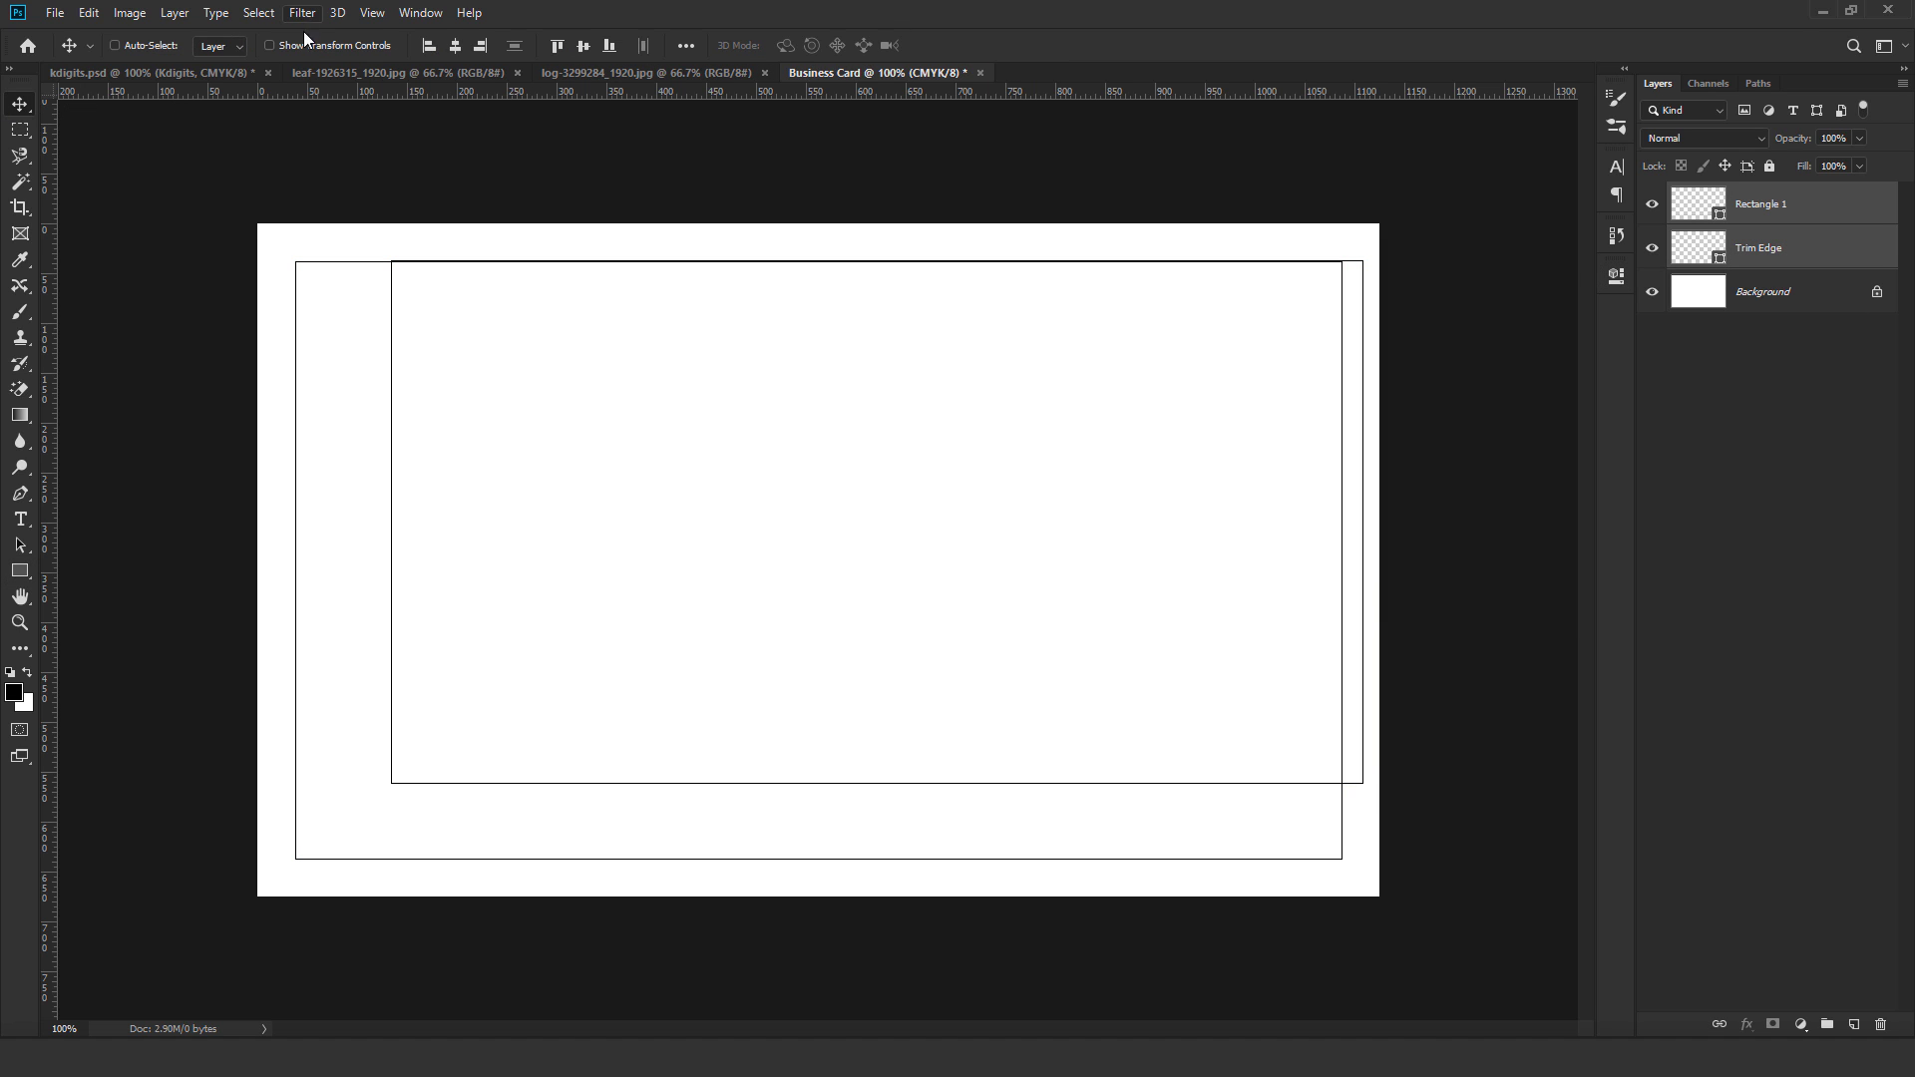
pyautogui.click(455, 45)
pyautogui.click(583, 45)
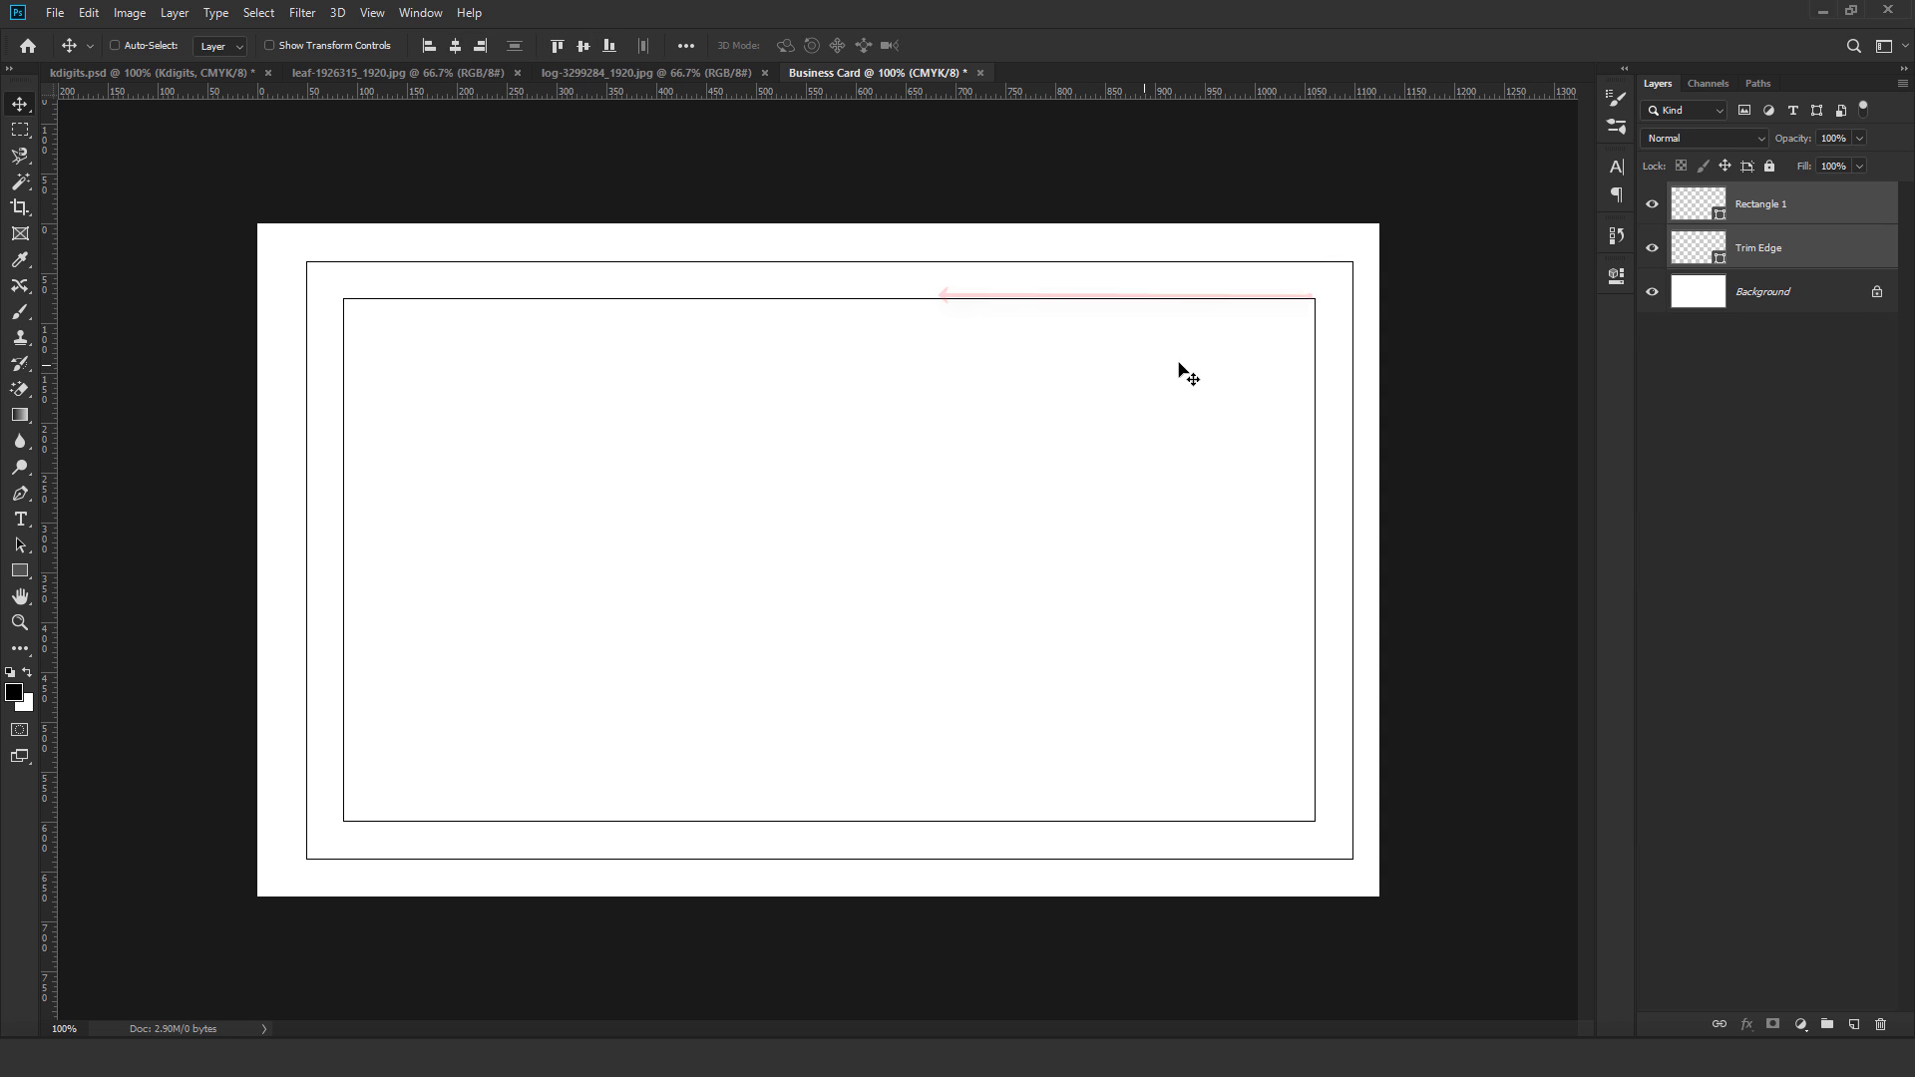
# Rename the smaller rectangle's layer as Safe Zone.
pyautogui.doubleClick(1775, 206)
pyautogui.write('Safe Zone')
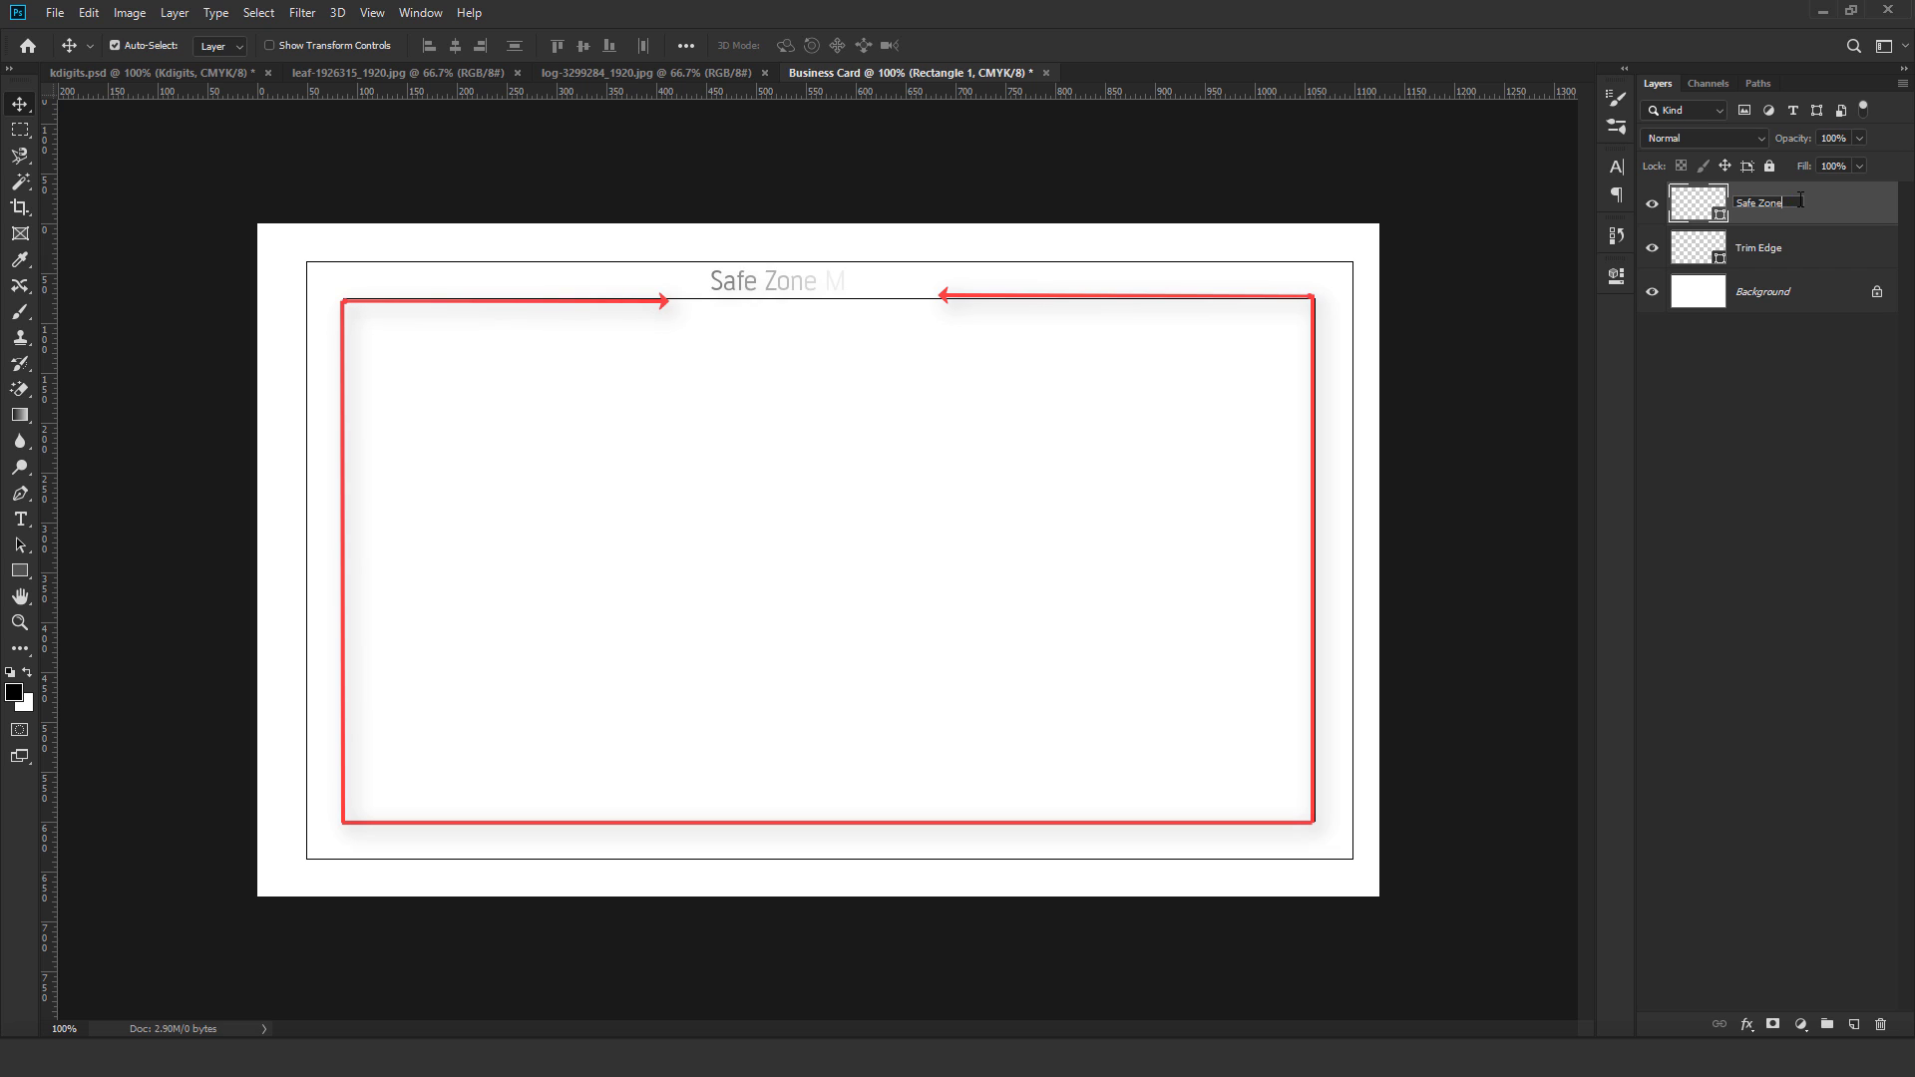
pyautogui.press('Return')
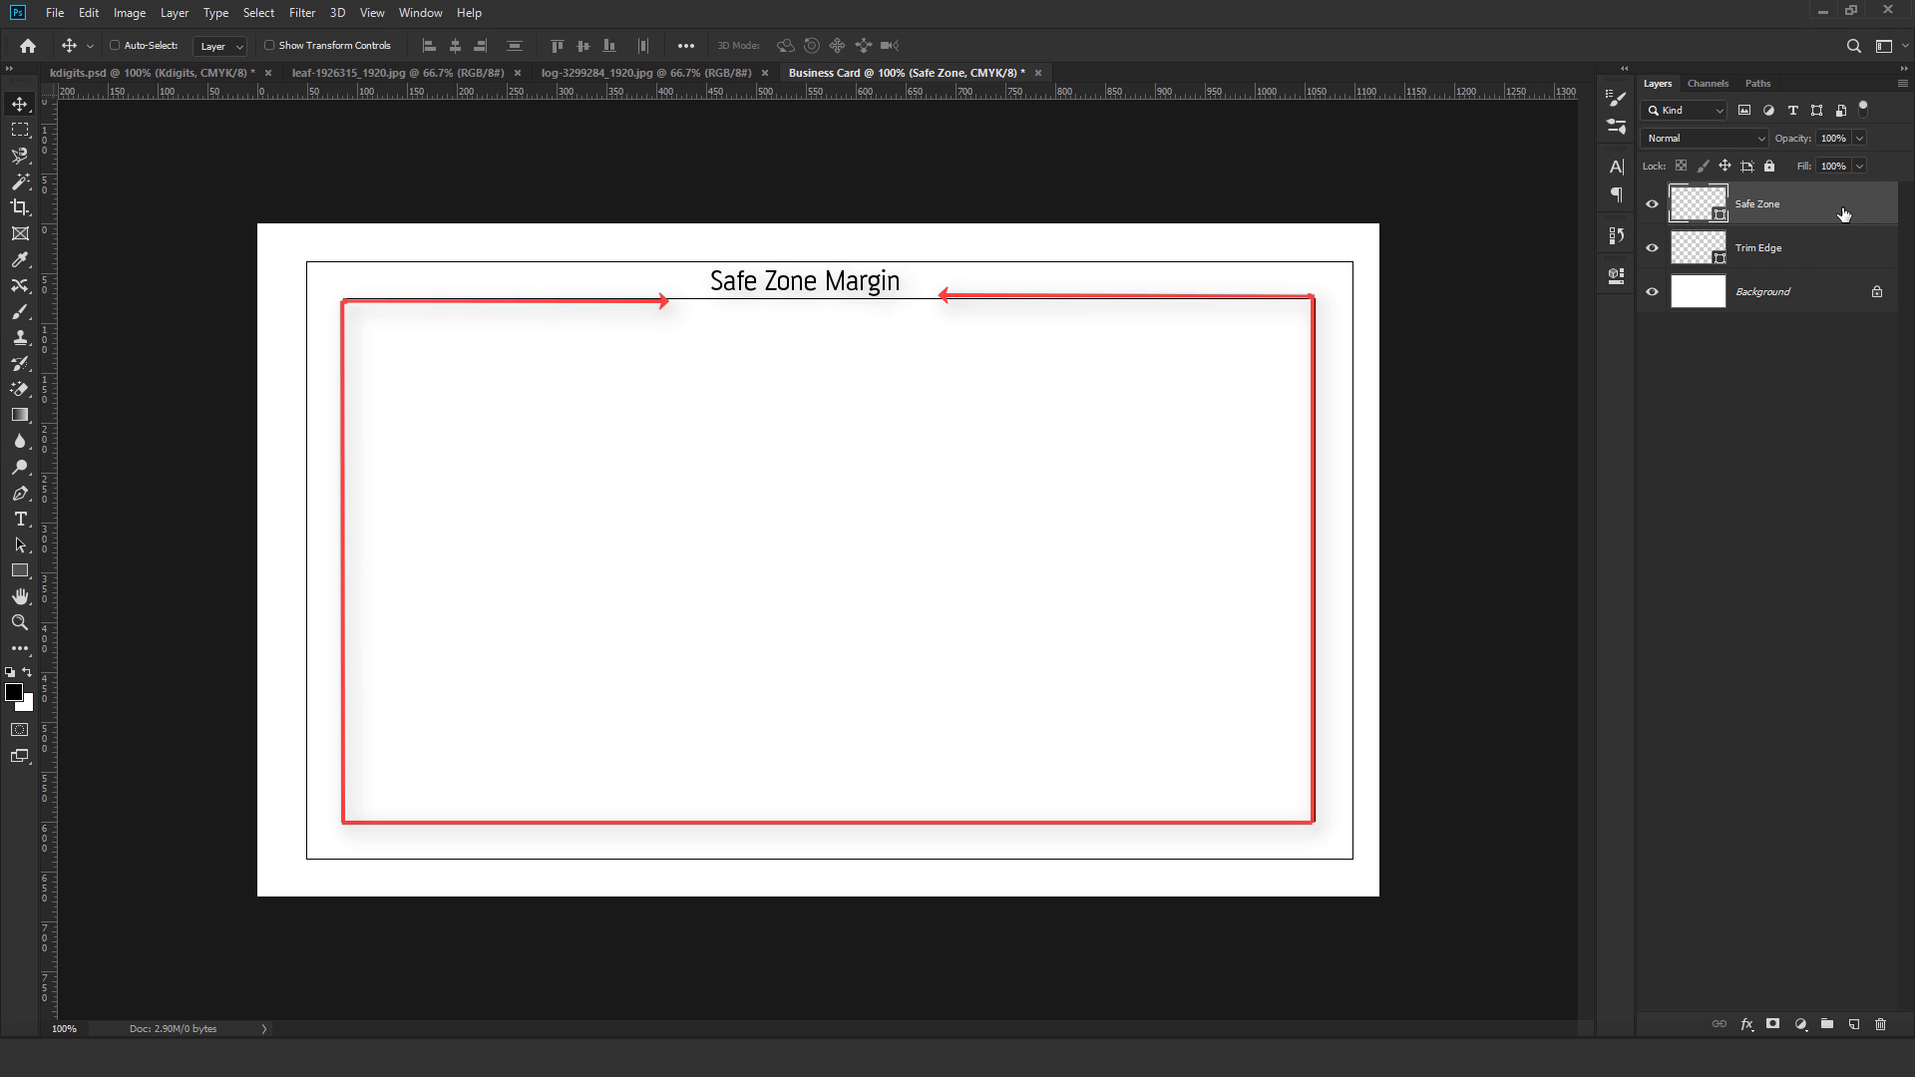
# Group the Safe Zone and Trim Edge layers.
pyautogui.keyDown('shift'); pyautogui.click(1840, 258); pyautogui.keyUp('shift')
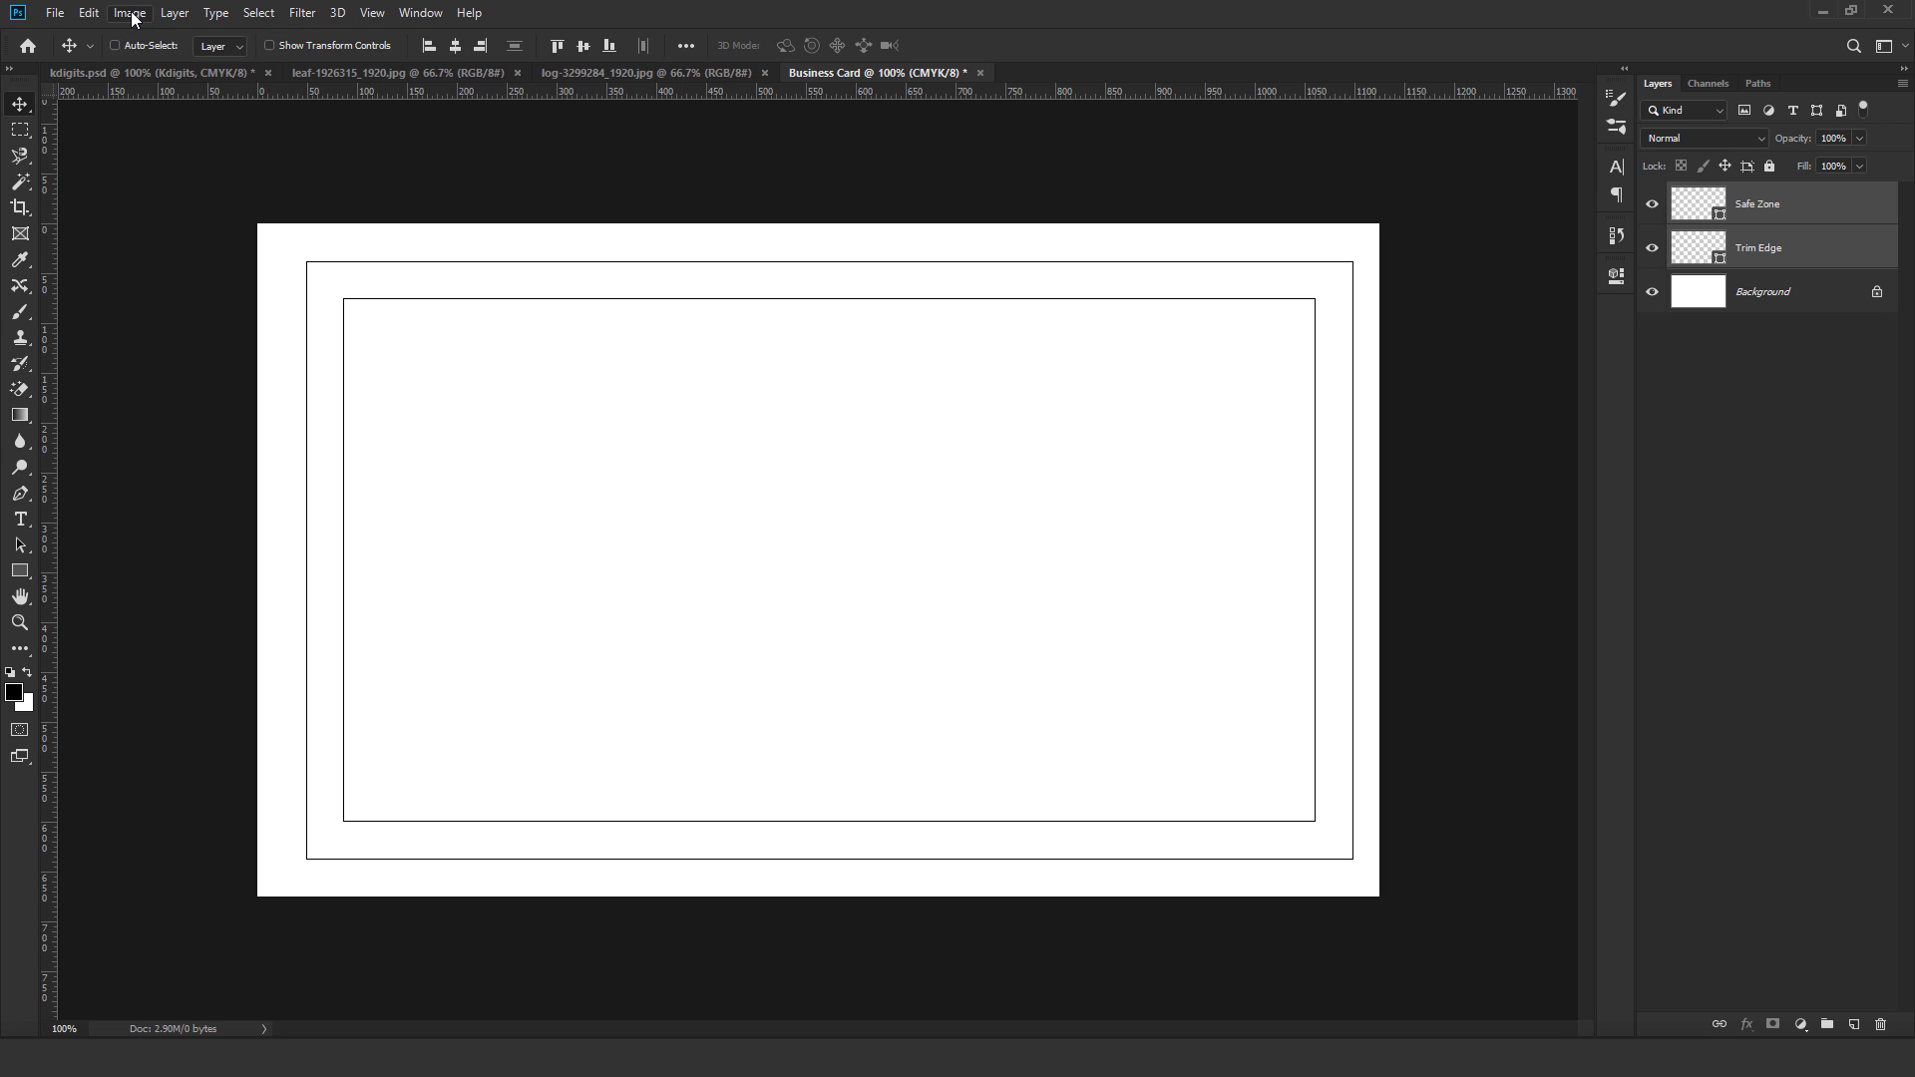
pyautogui.click(176, 15)
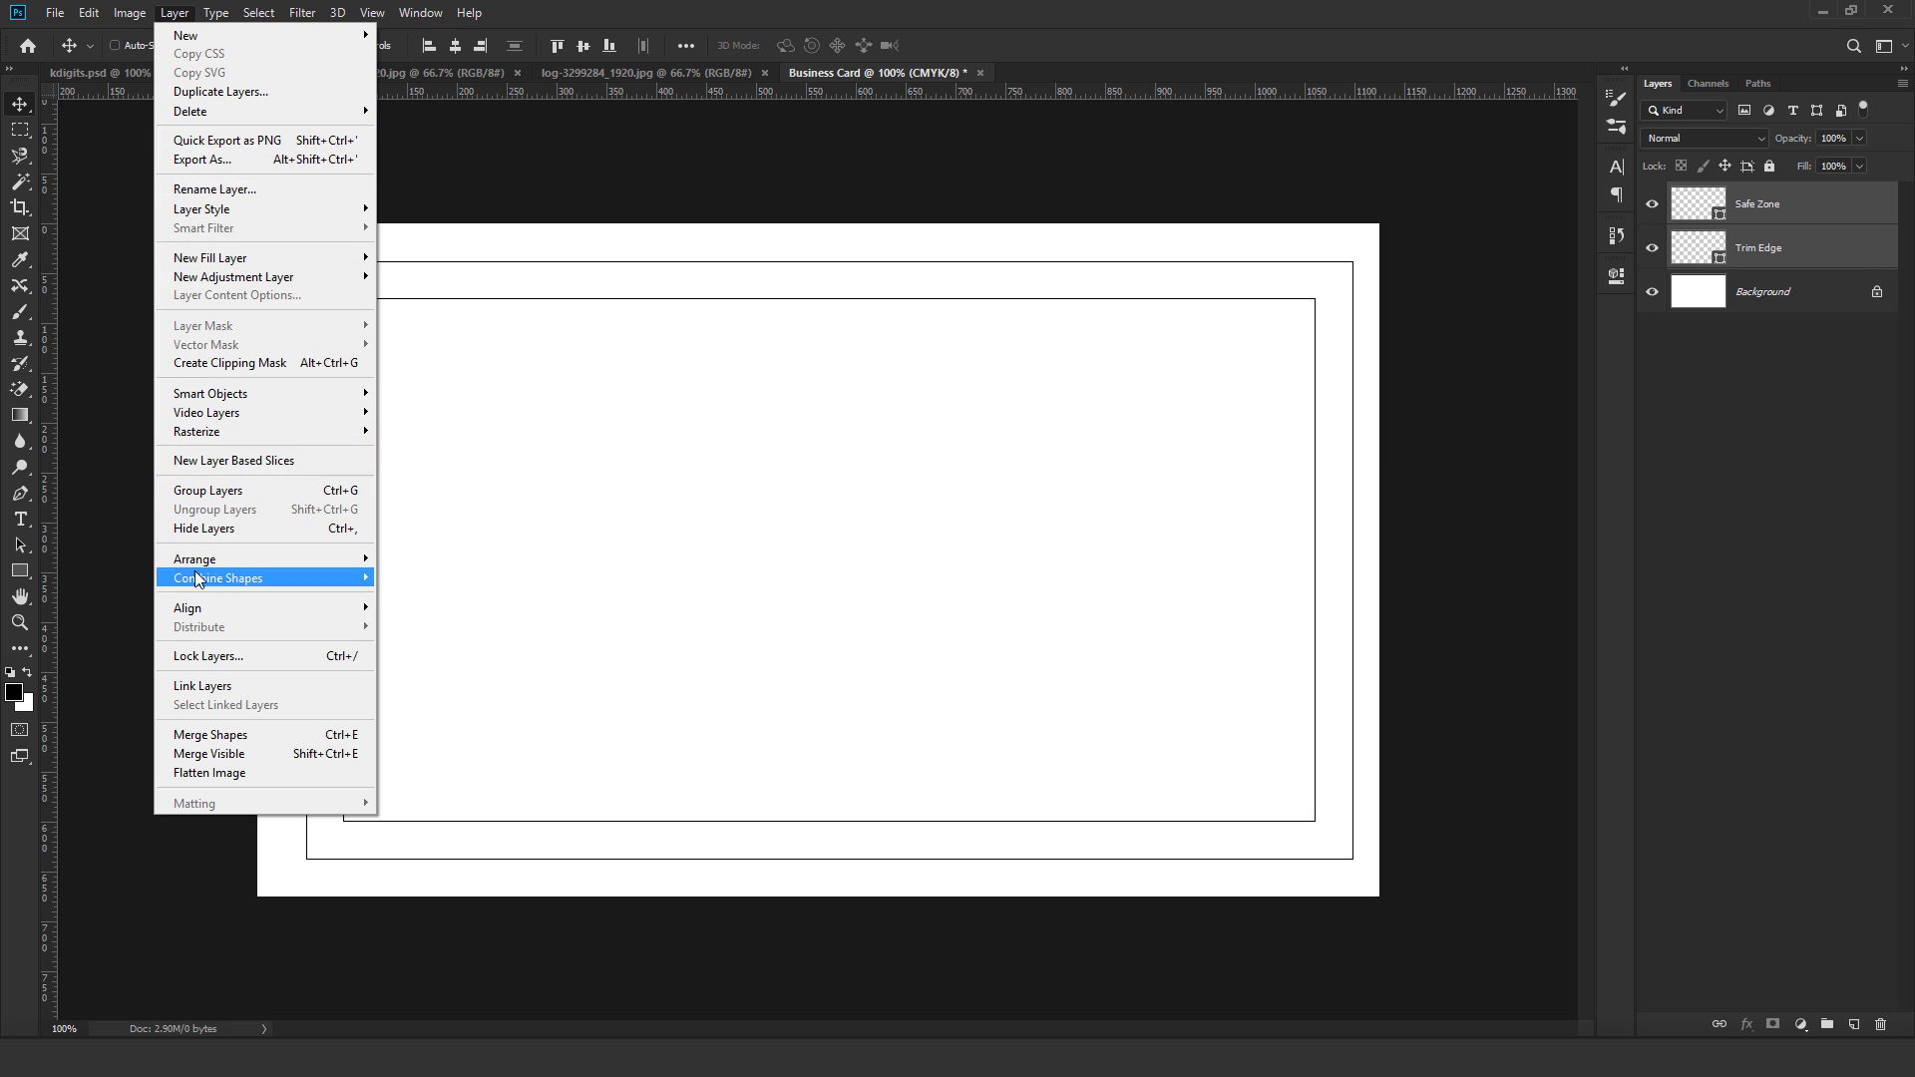
pyautogui.click(218, 488)
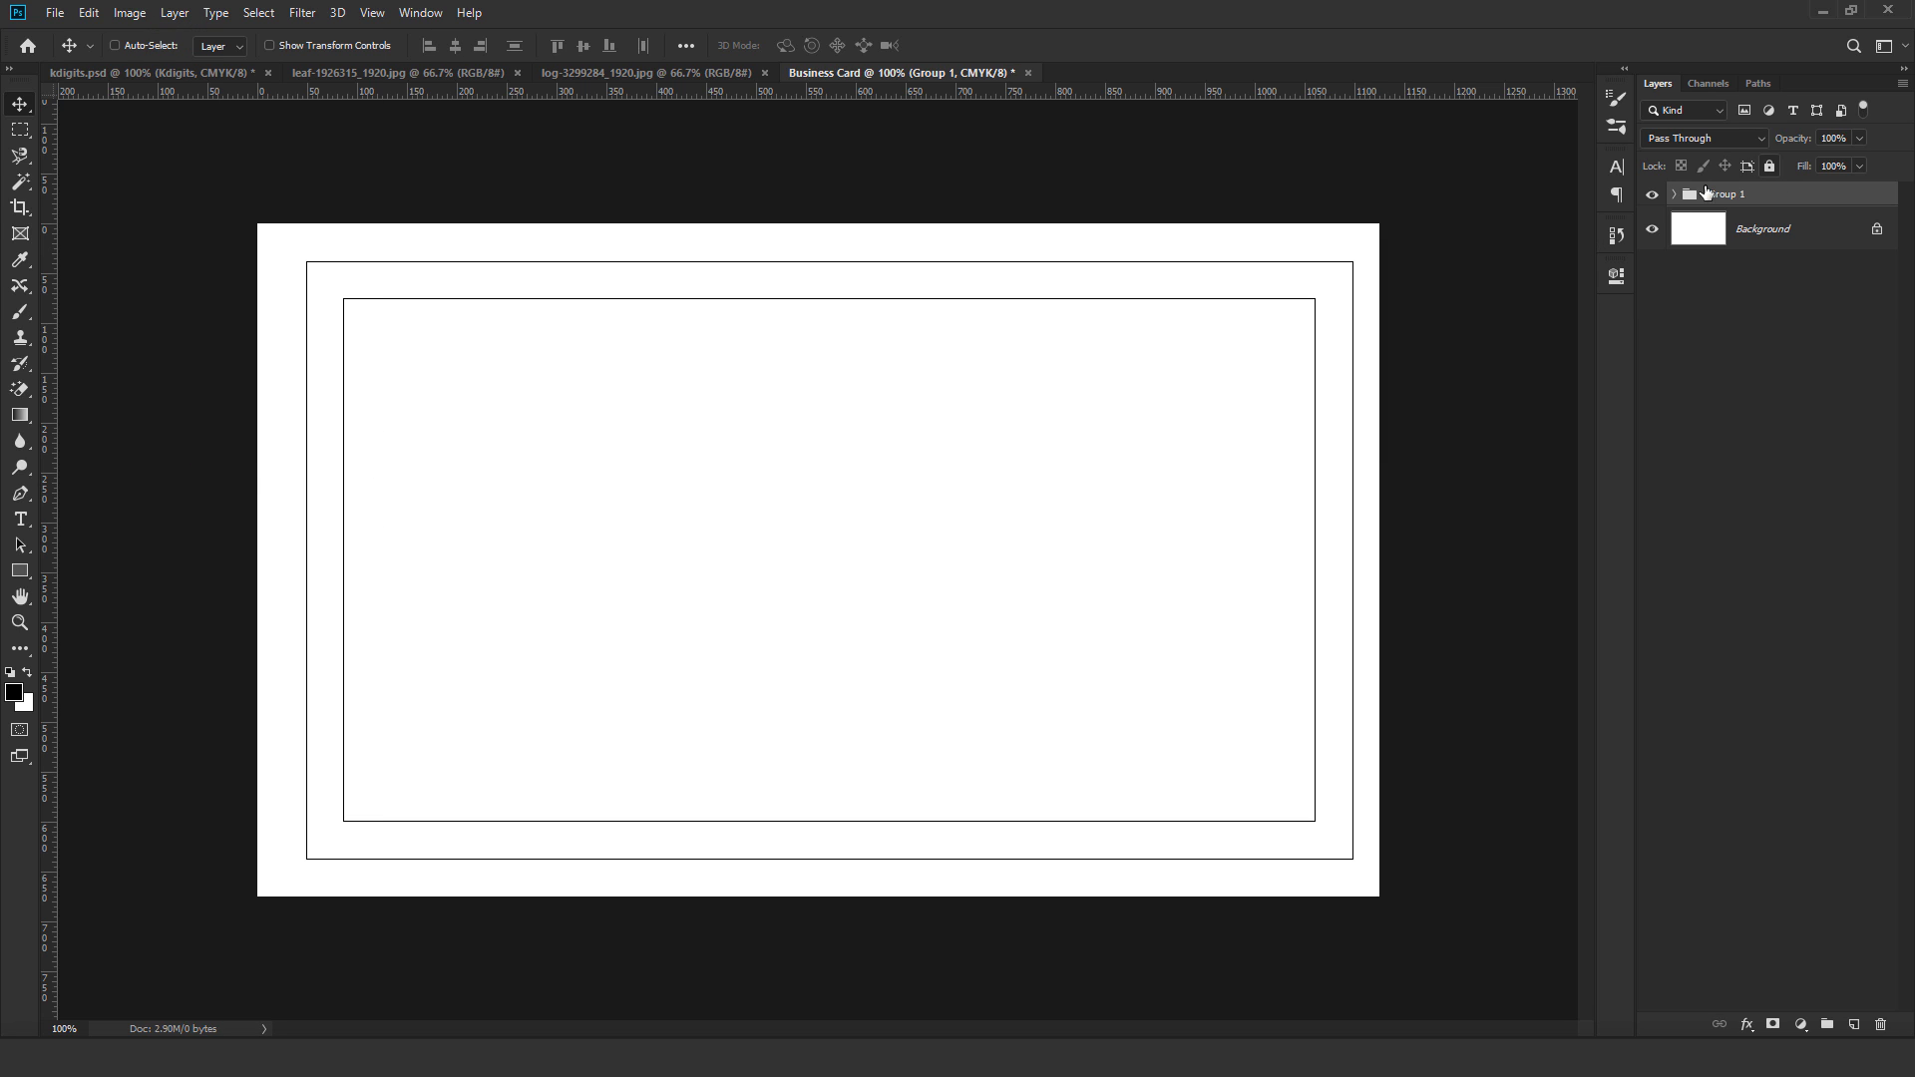
# Rename the new layer group as Guides and lock it completely.
pyautogui.doubleClick(1728, 198)
pyautogui.write('Guides')
pyautogui.press('Return')
pyautogui.click(1768, 165)
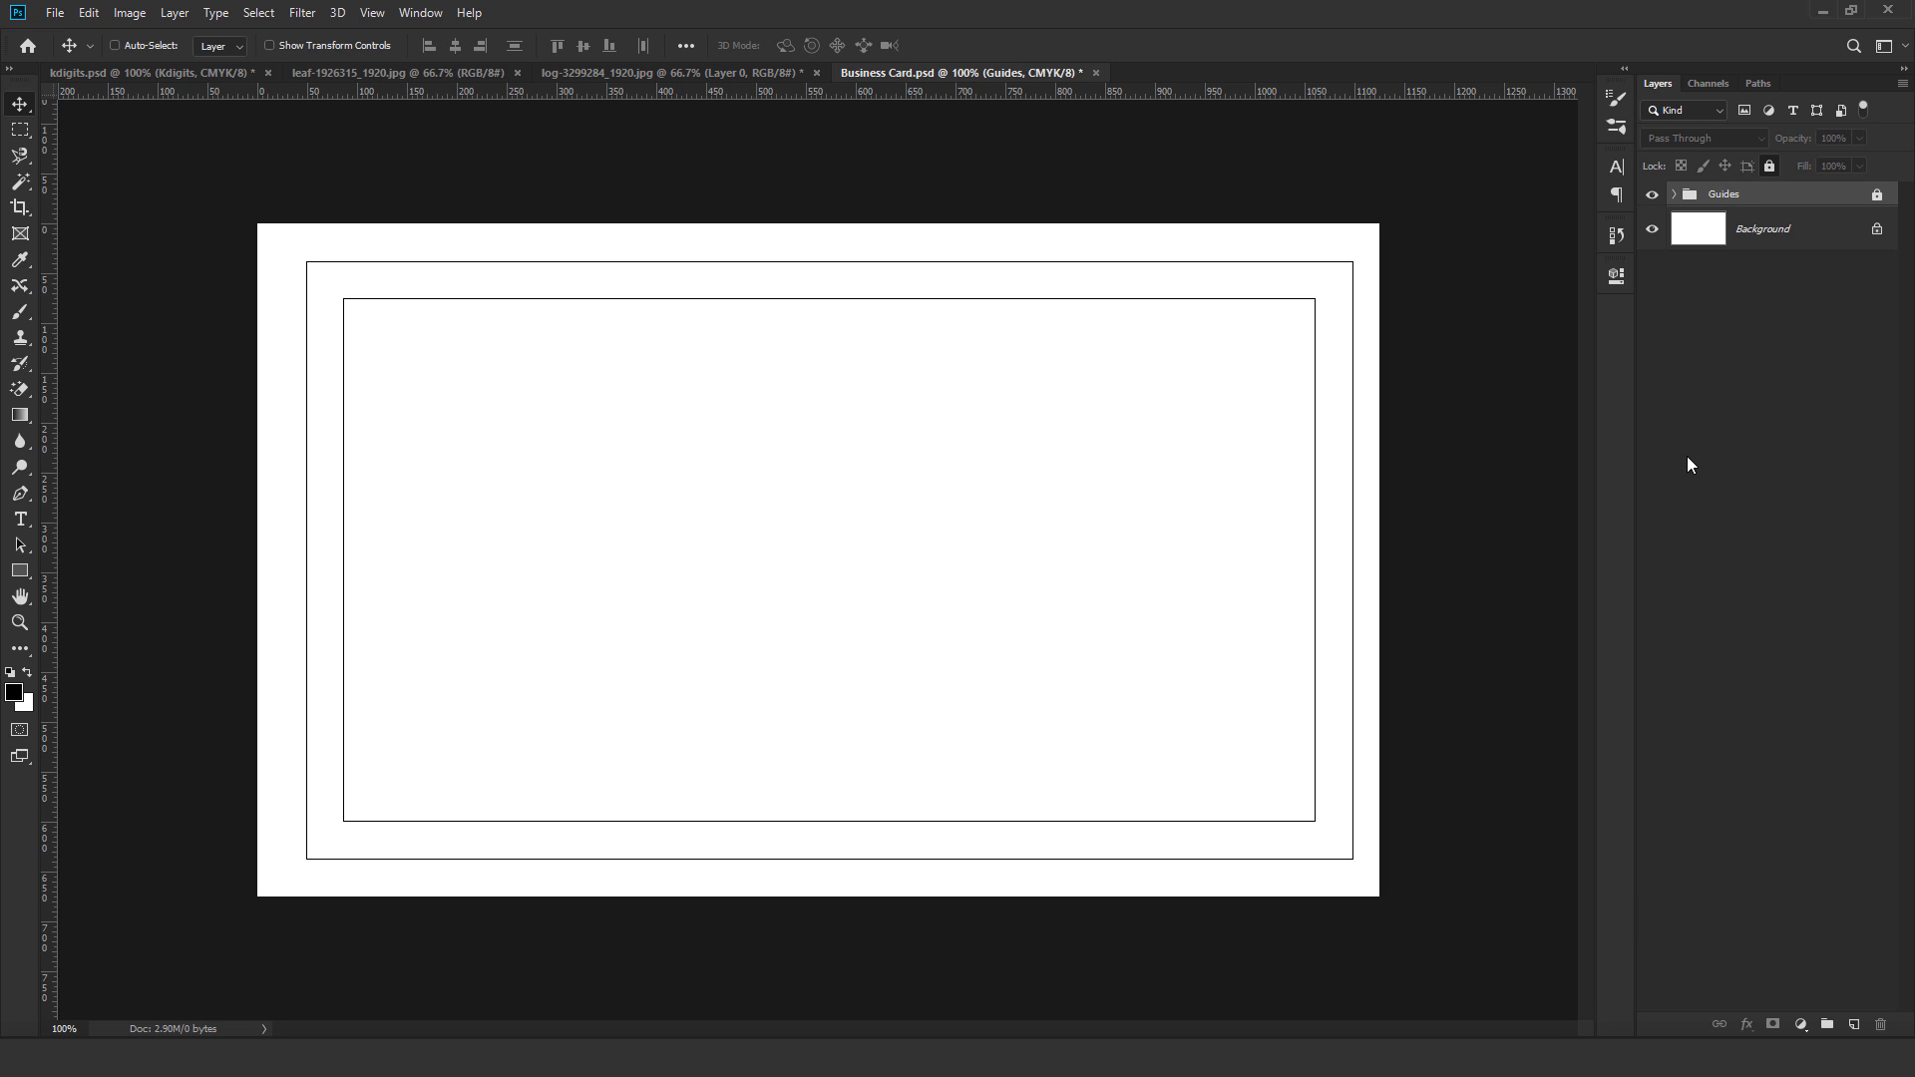
# Convert the locked Background into a regular layer named Background.
pyautogui.doubleClick(1833, 238)
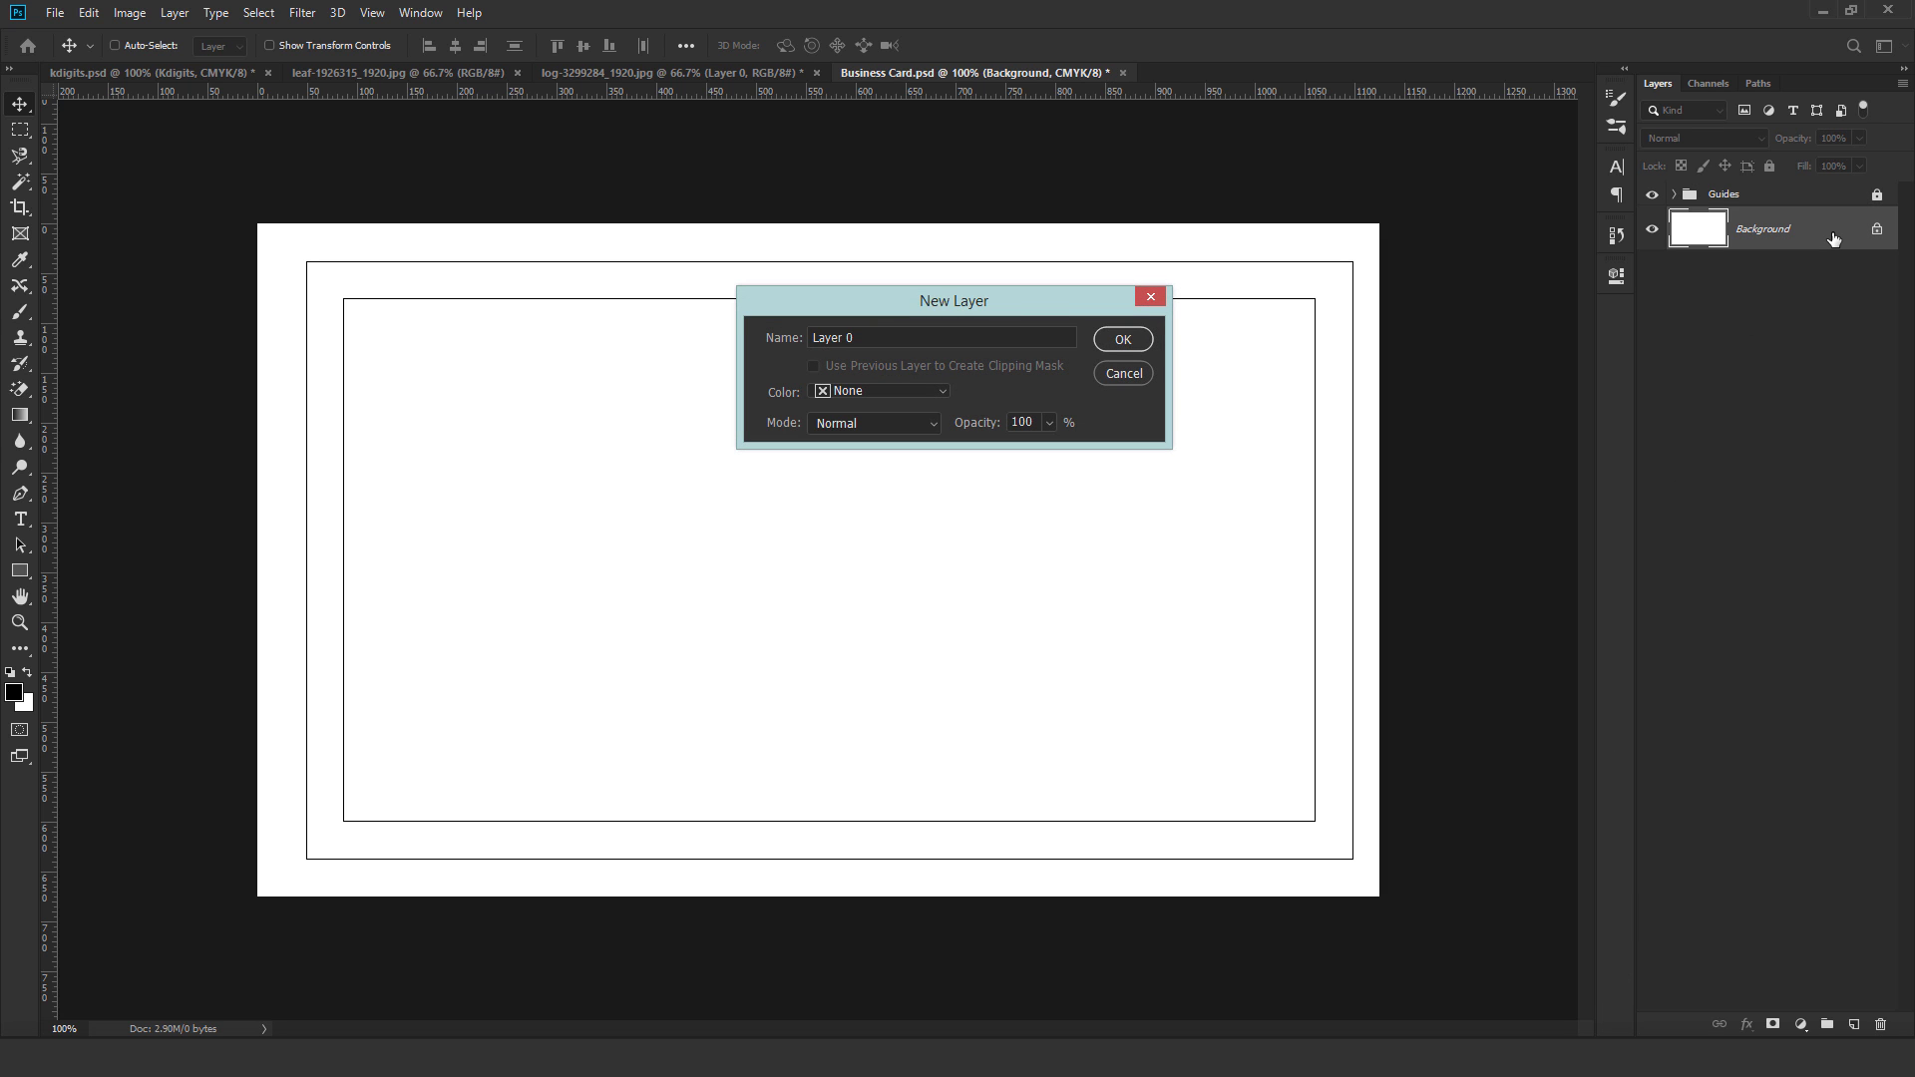
pyautogui.write('Background')
pyautogui.click(1118, 342)
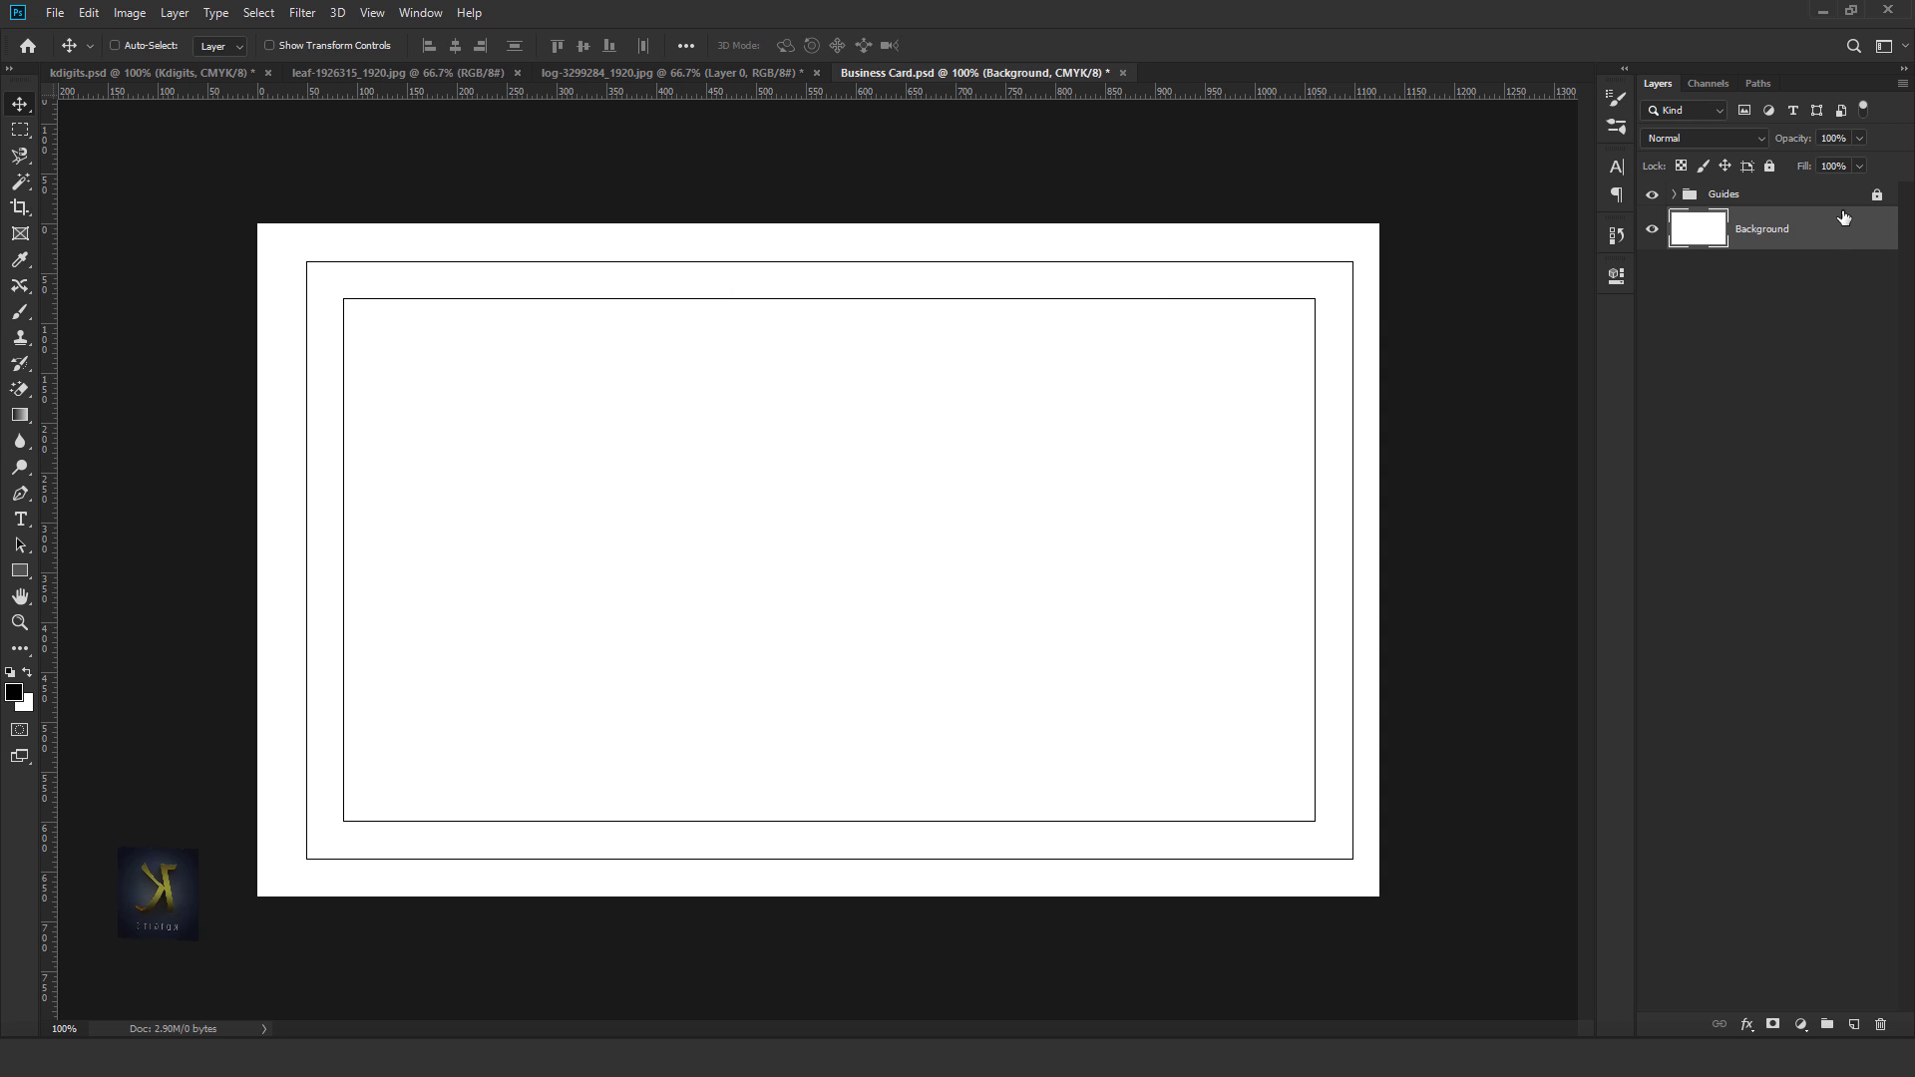
# Apply a Color Overlay layer style with colour #2b2010 to the Background layer.
pyautogui.click(173, 14)
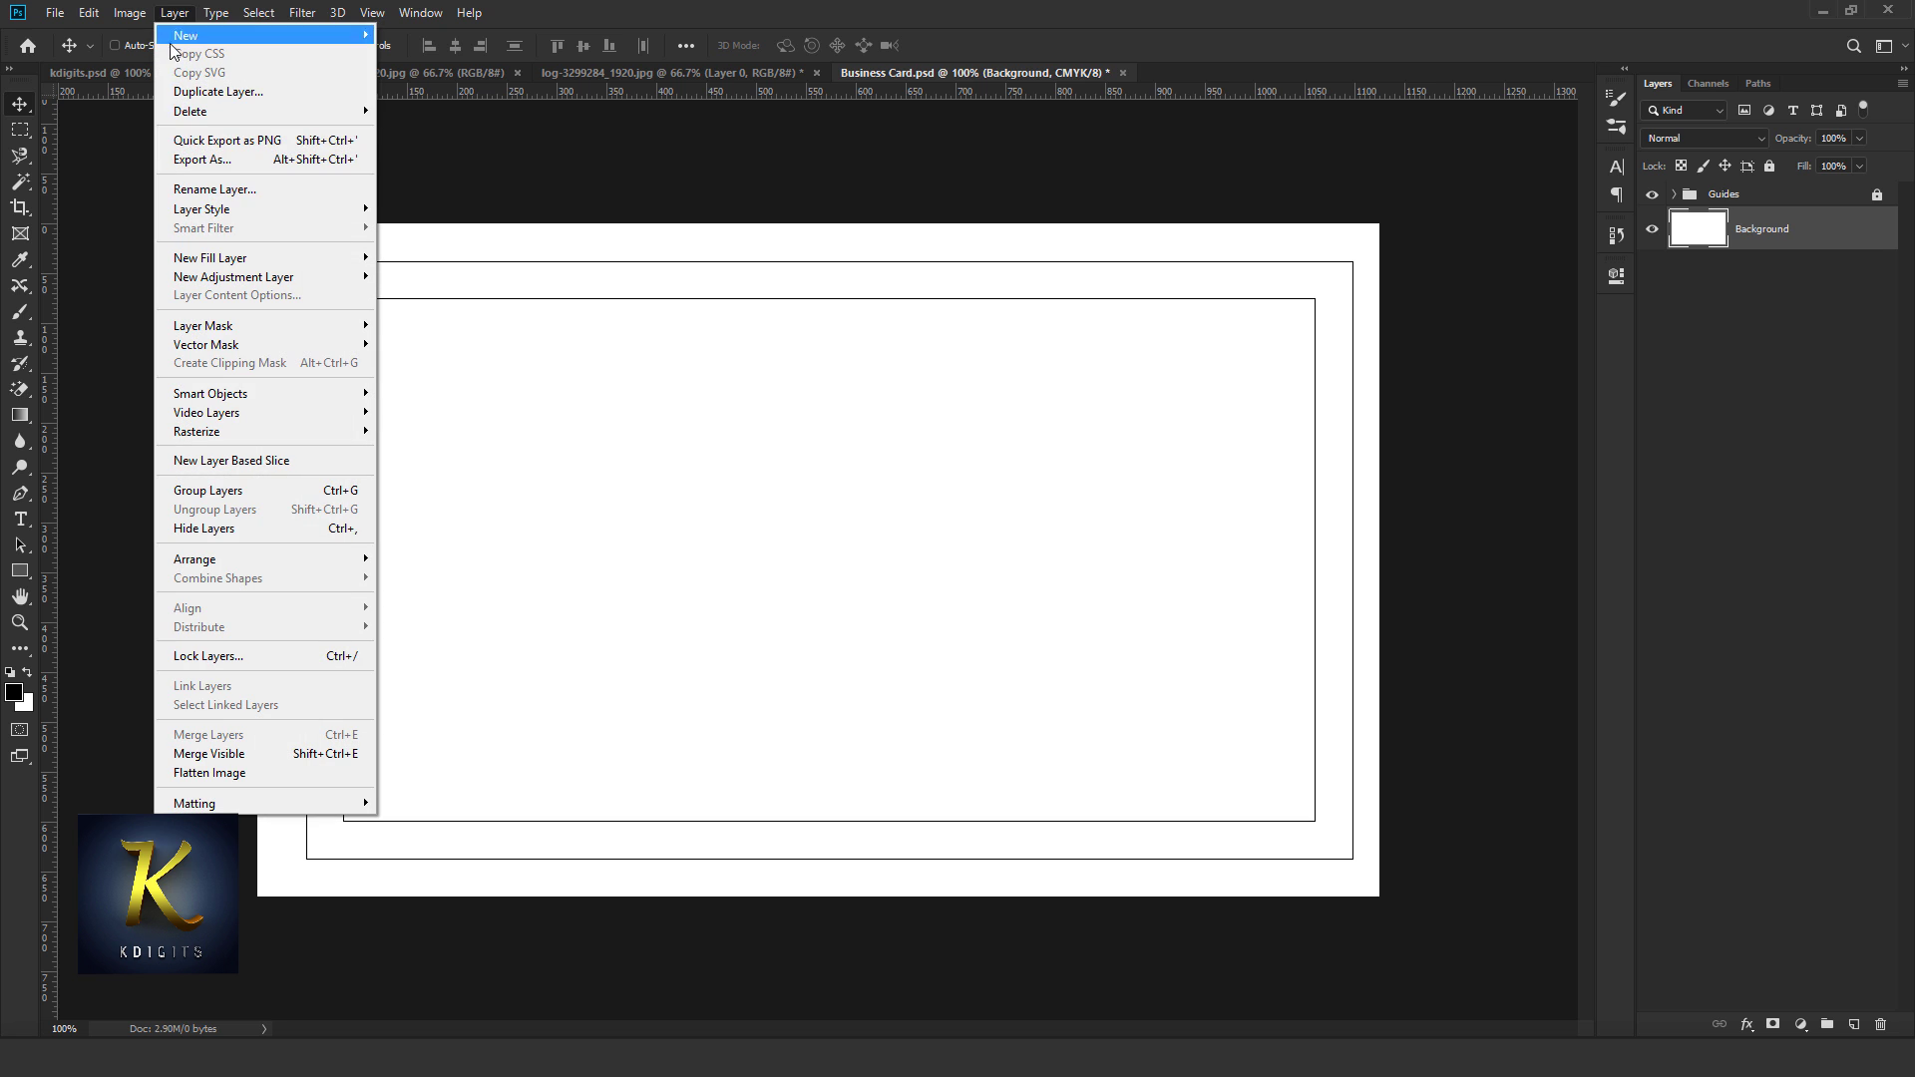
pyautogui.moveTo(243, 208)
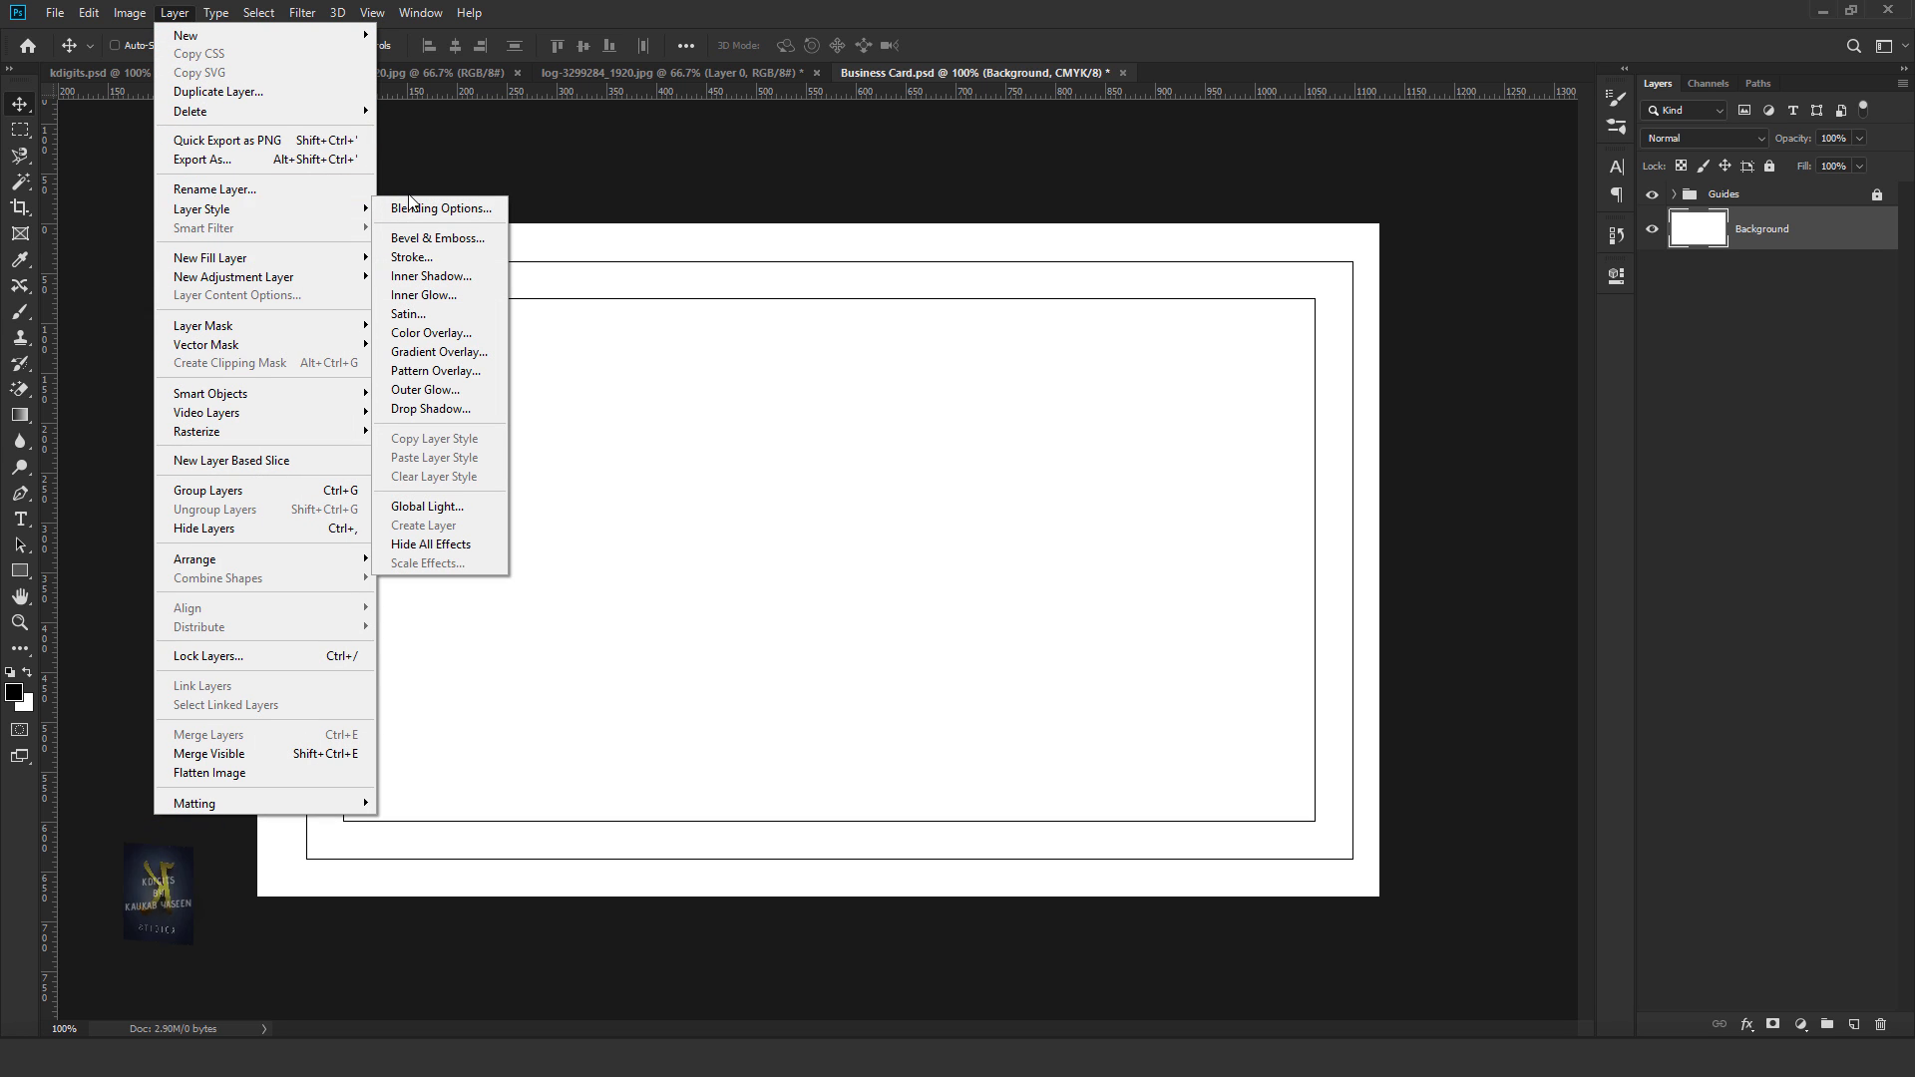
pyautogui.click(419, 209)
pyautogui.click(1152, 379)
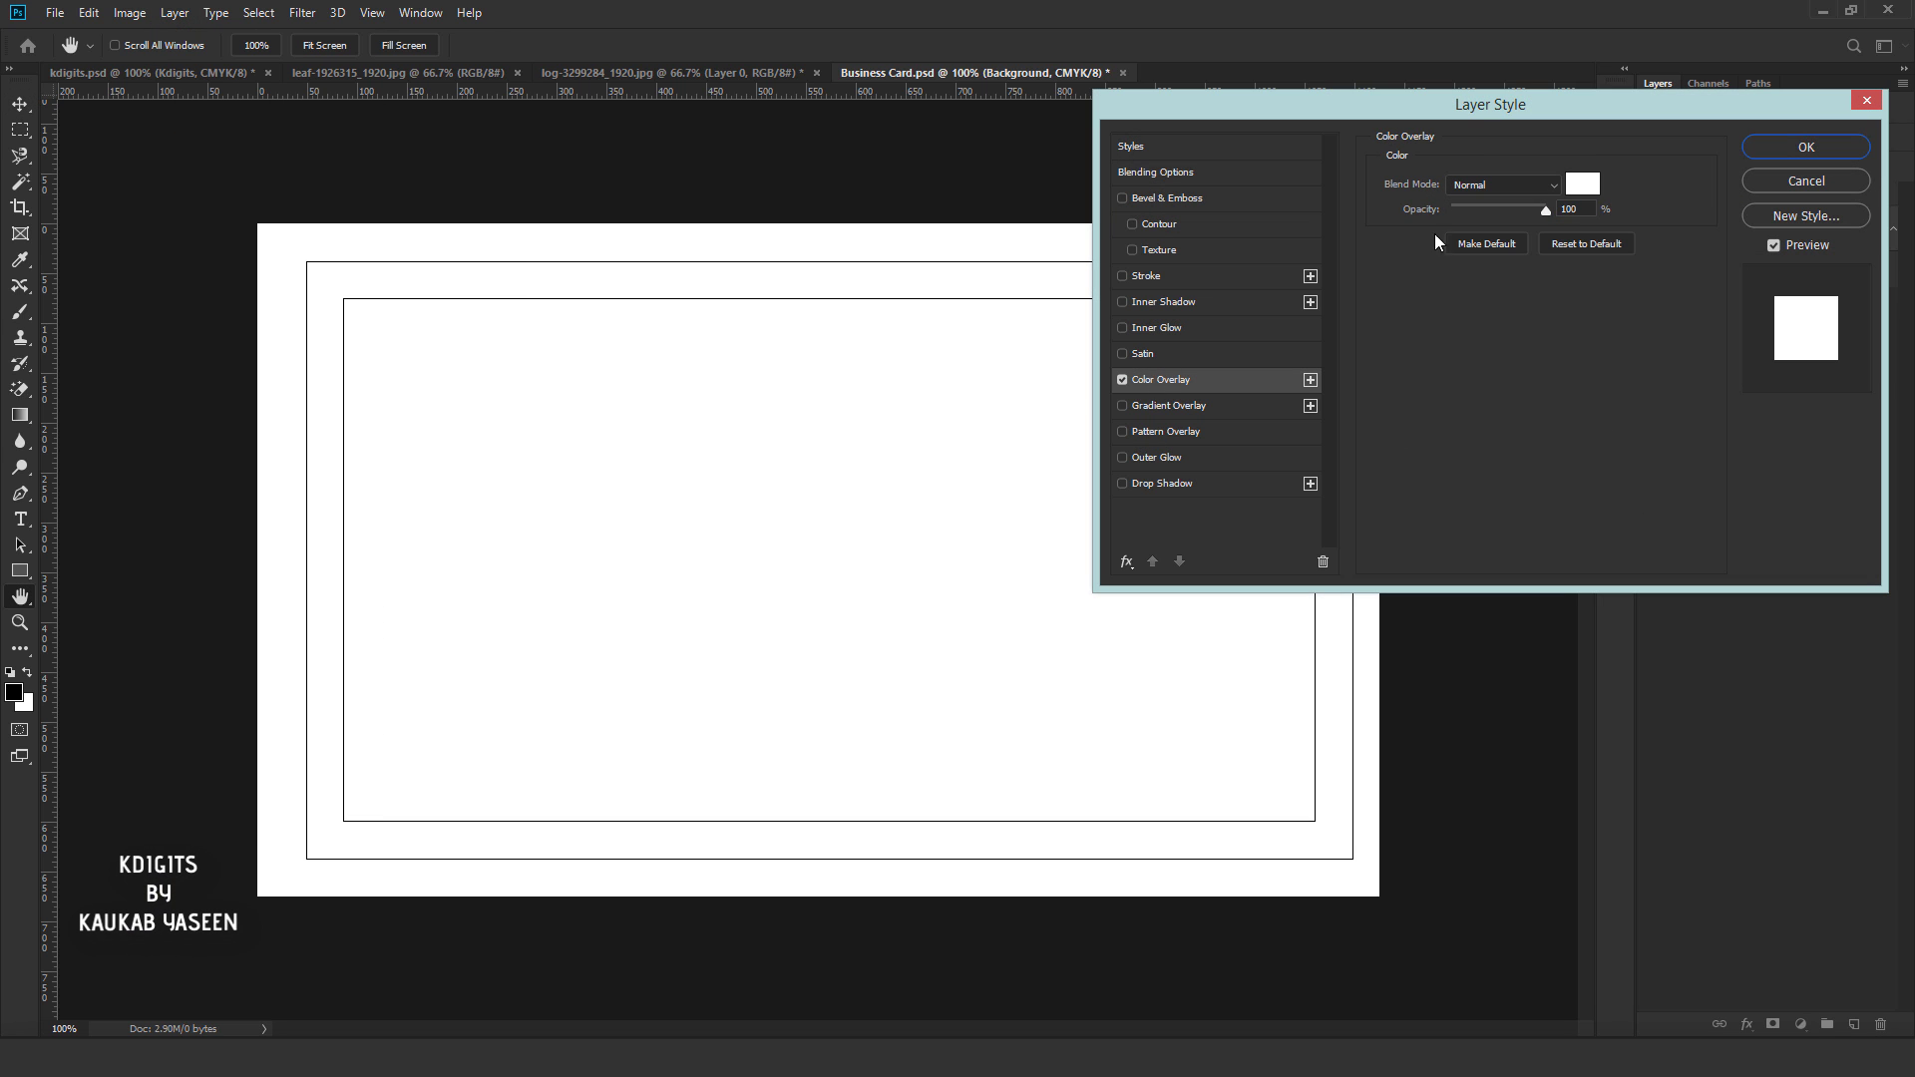
pyautogui.click(1584, 184)
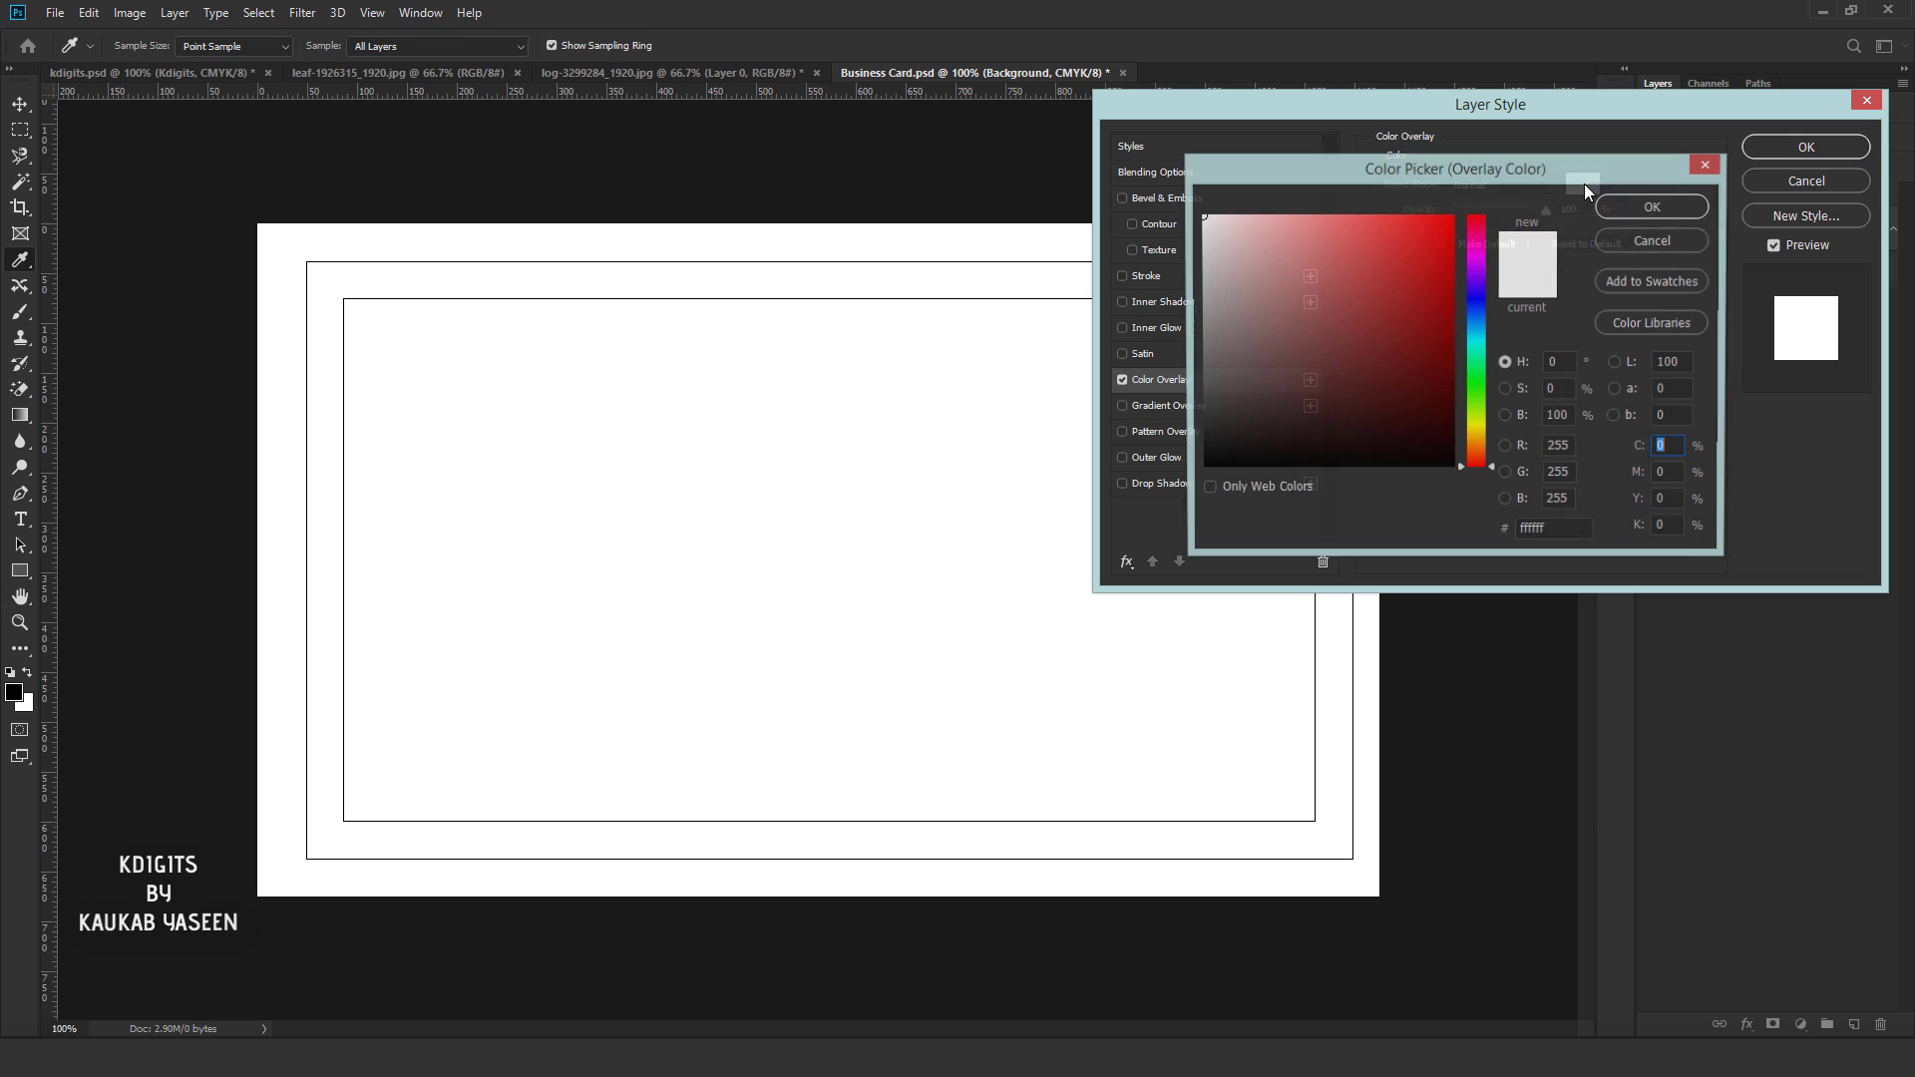
pyautogui.click(1559, 530)
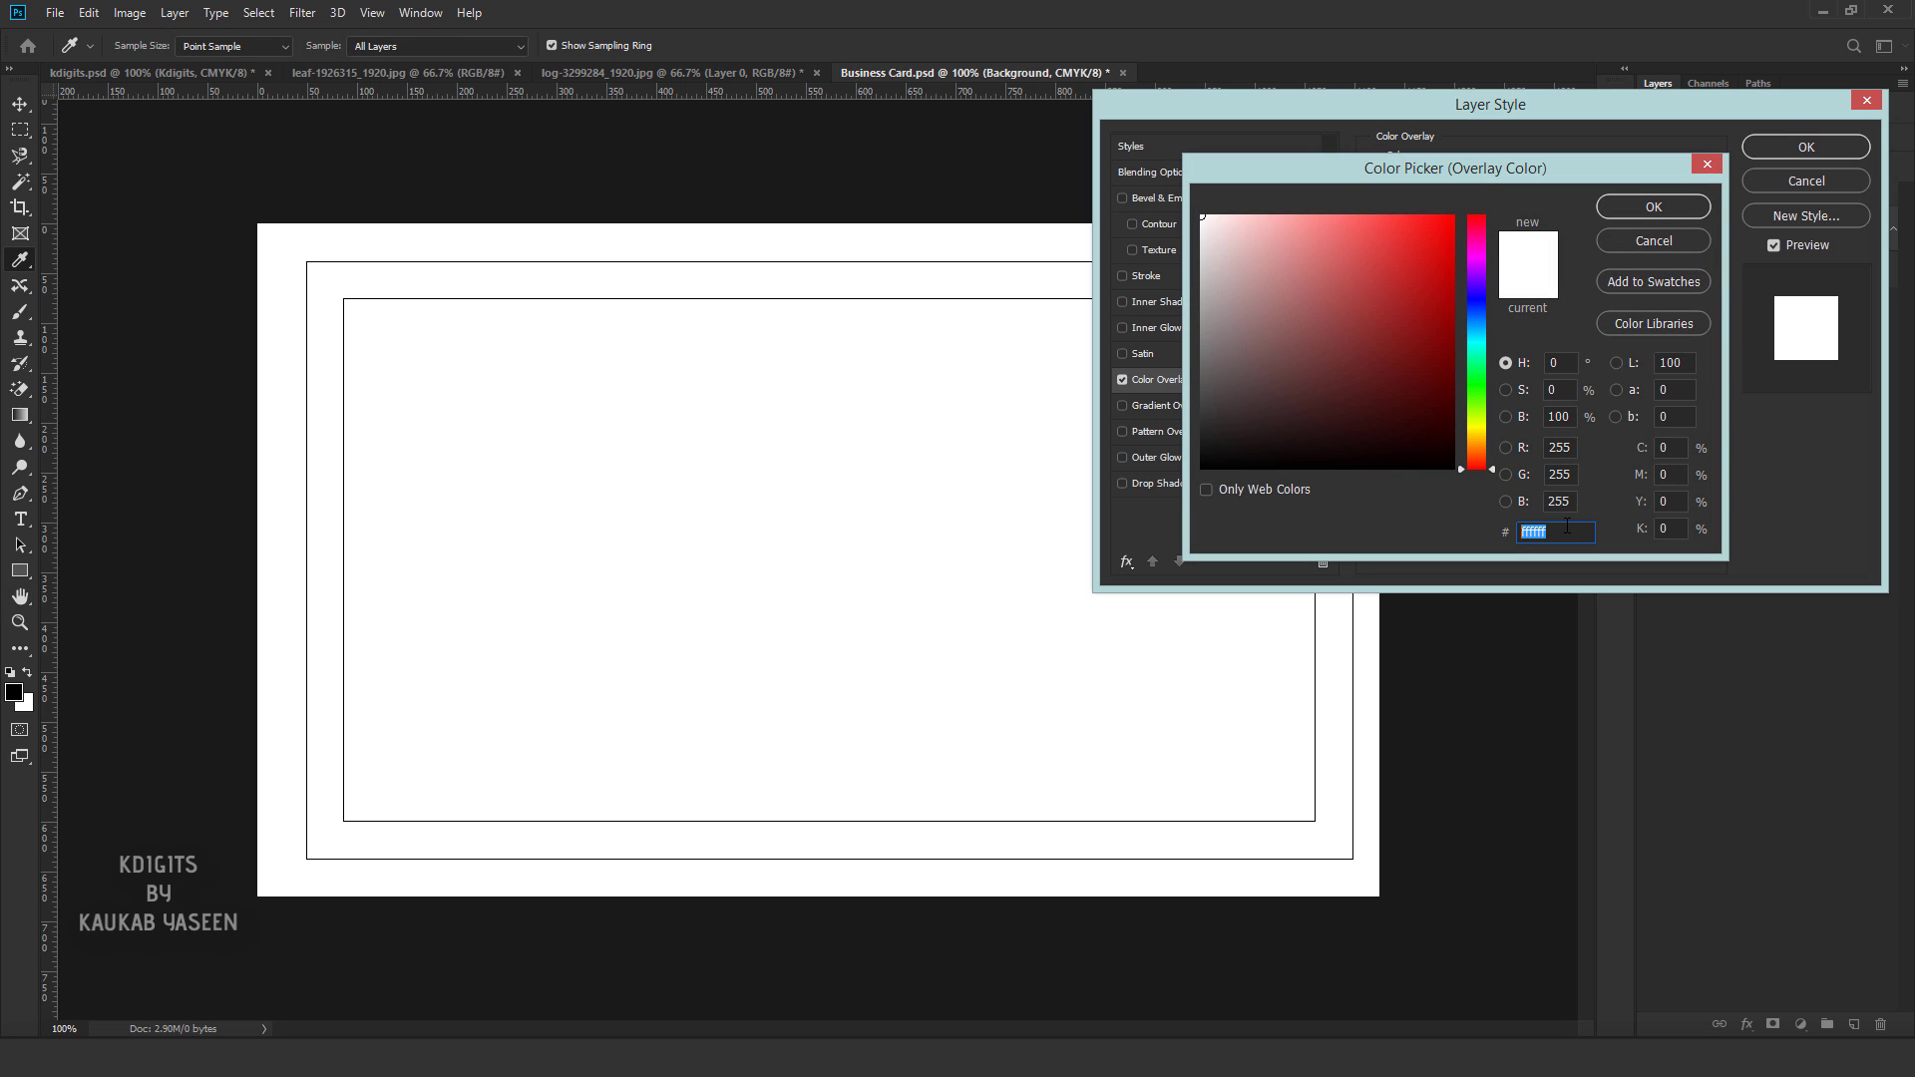
pyautogui.write('2b2010')
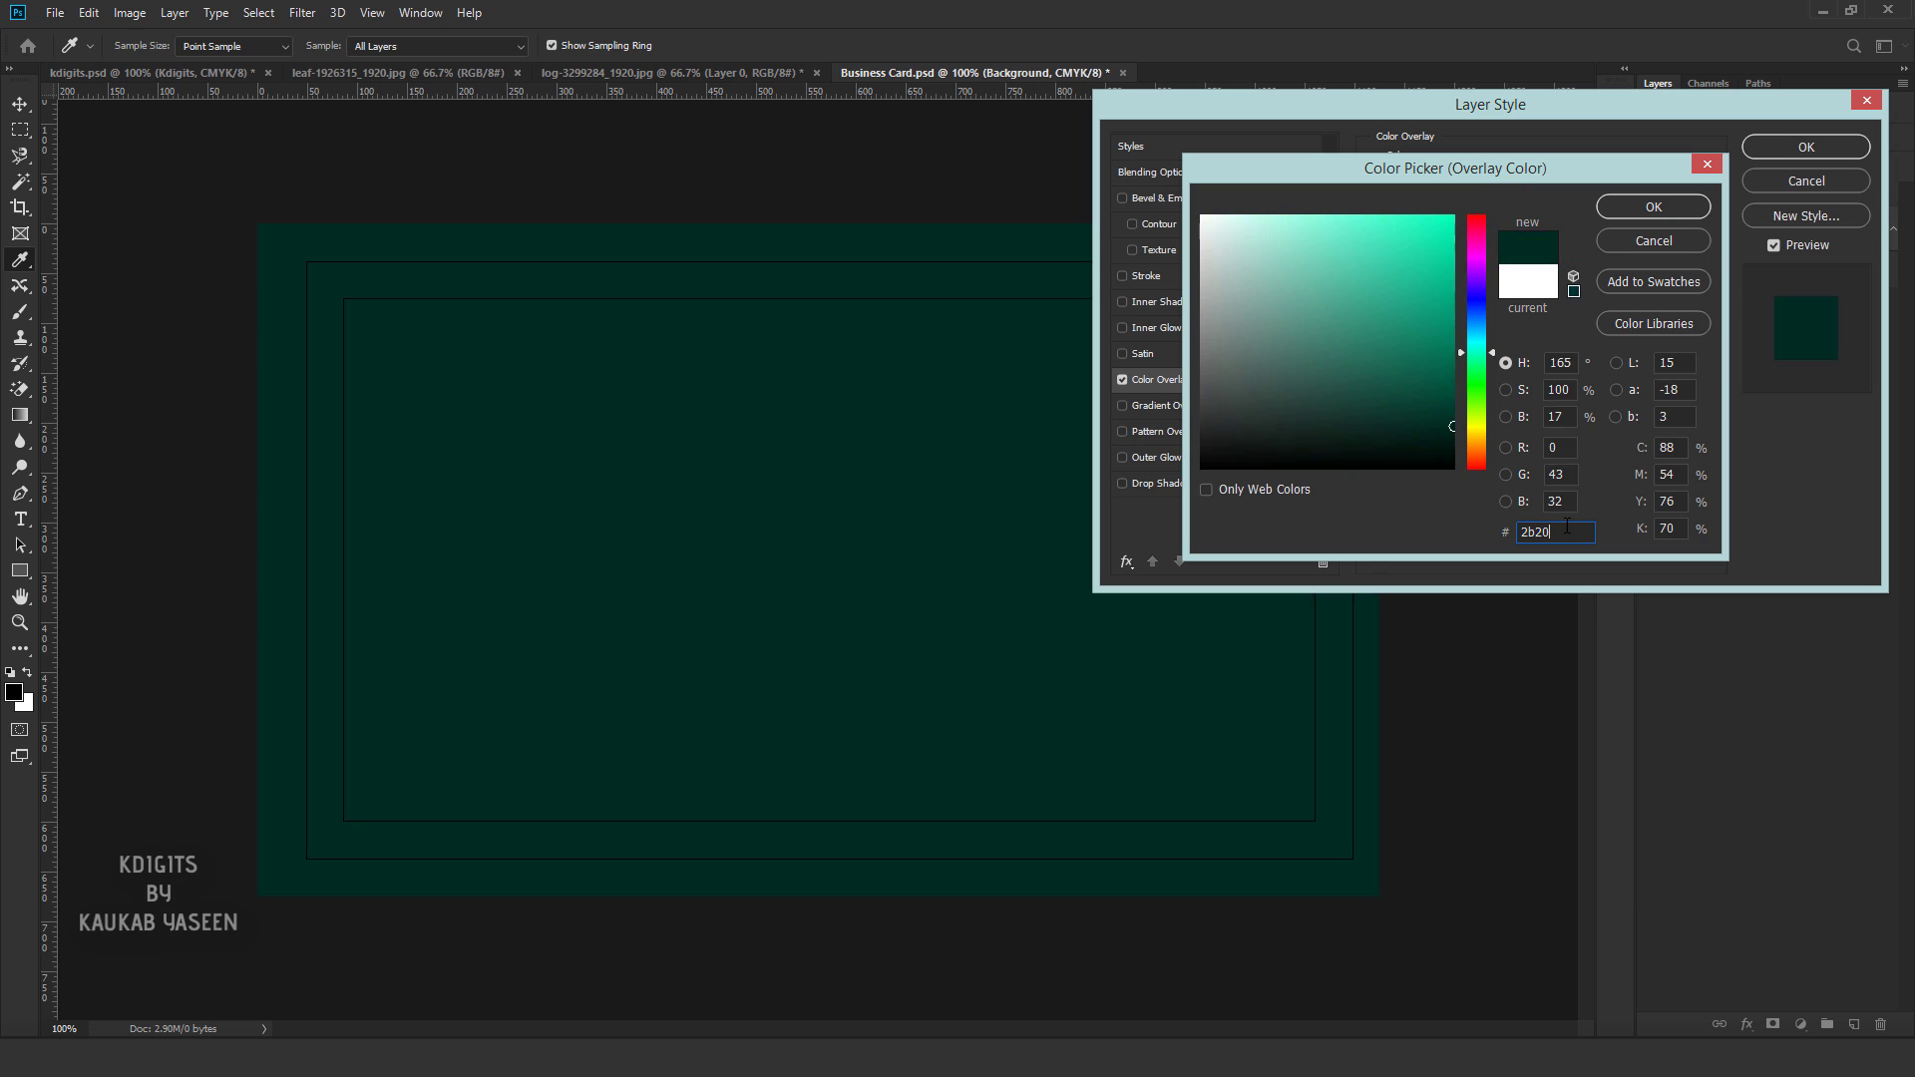
pyautogui.click(1644, 214)
pyautogui.click(1808, 149)
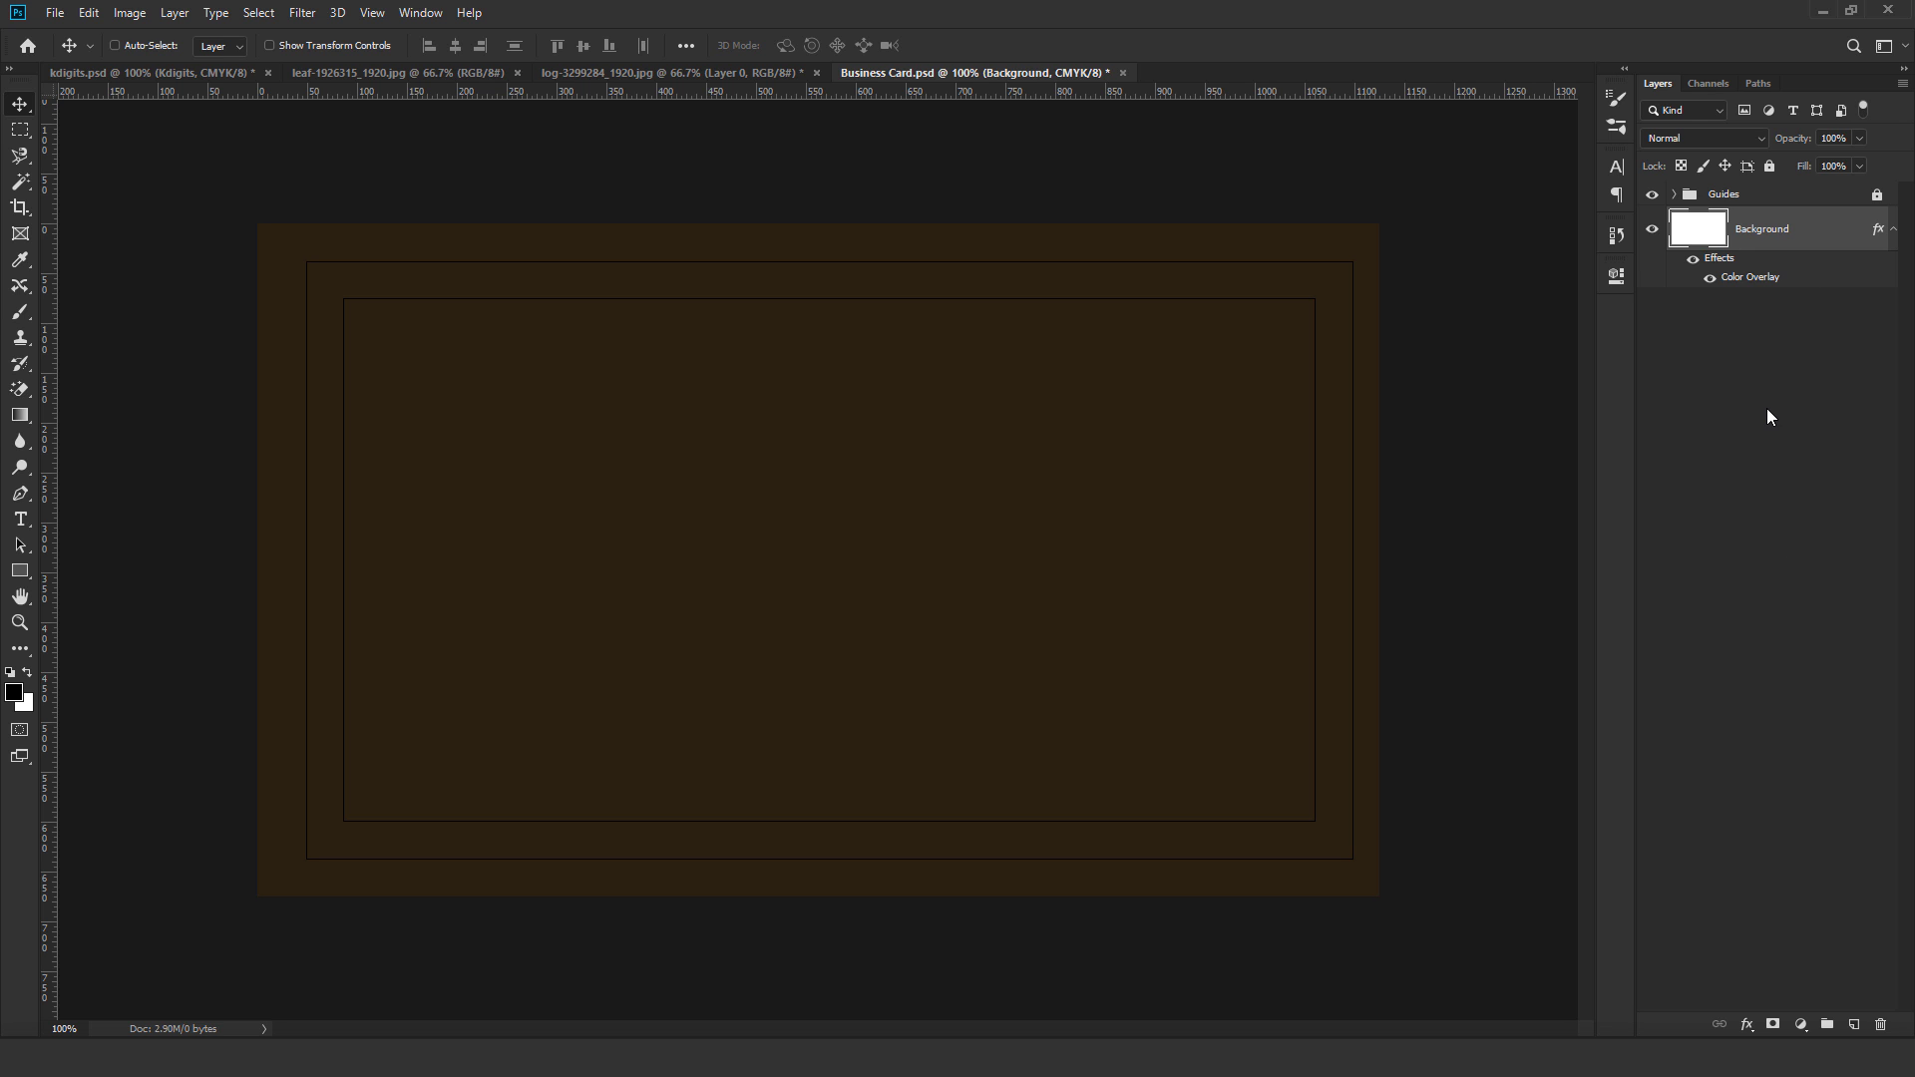
# Copy the whole wood image from log-3299284_1920.jpg and paste it into Business Card.psd above the Background layer.
pyautogui.click(716, 72)
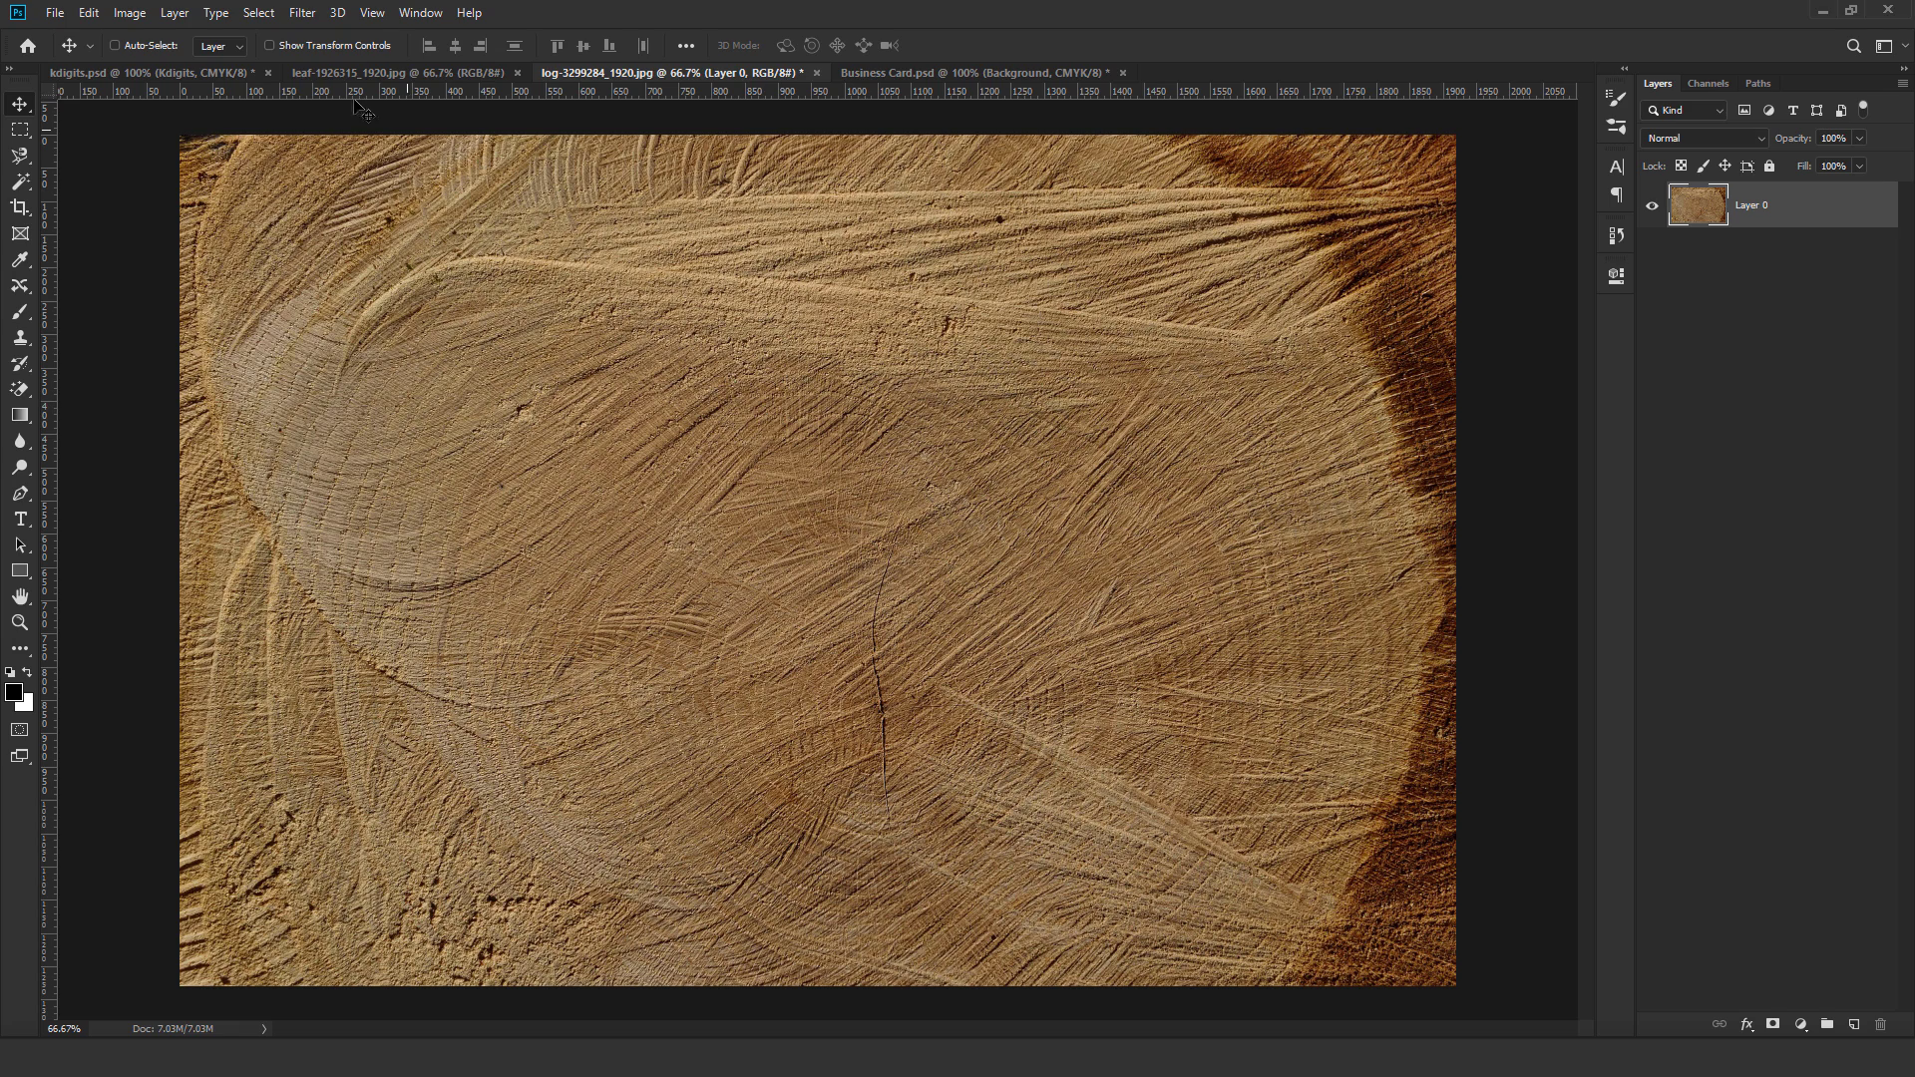
pyautogui.click(258, 12)
pyautogui.click(279, 35)
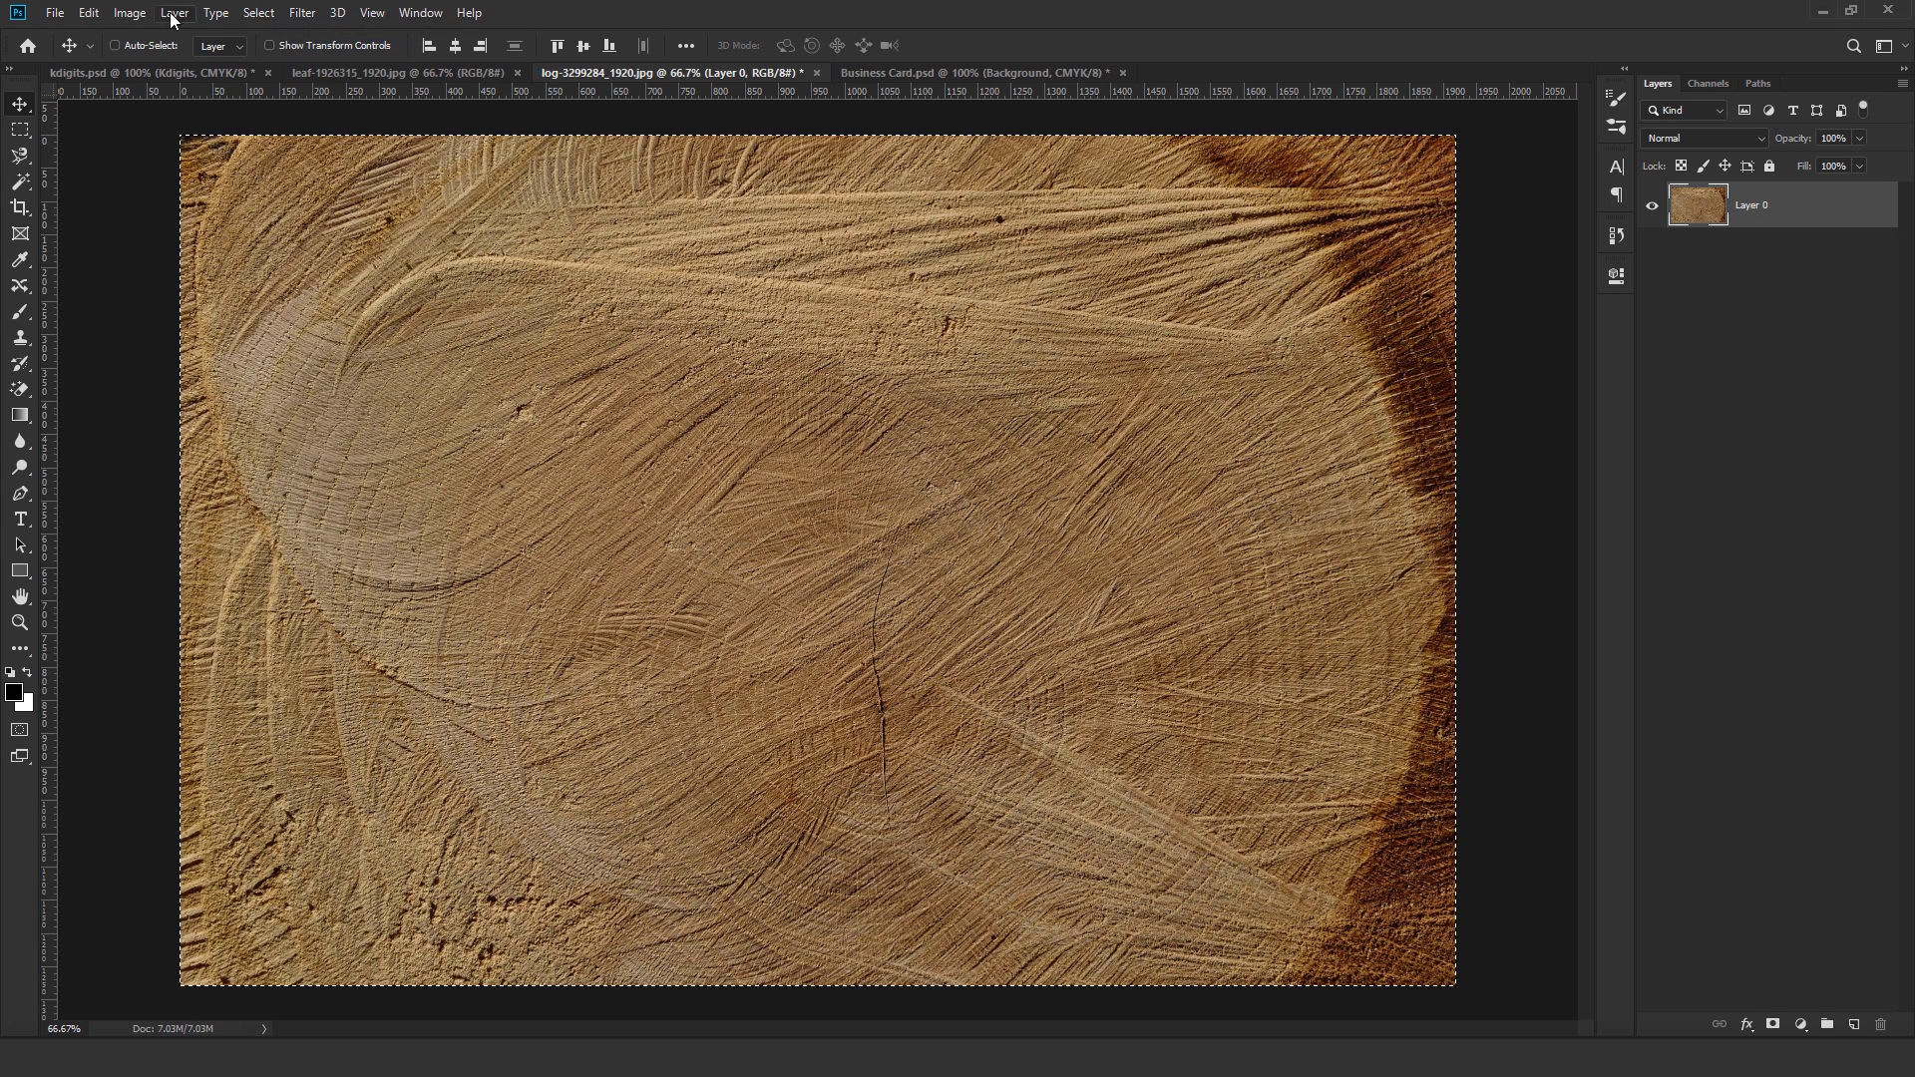
pyautogui.click(89, 12)
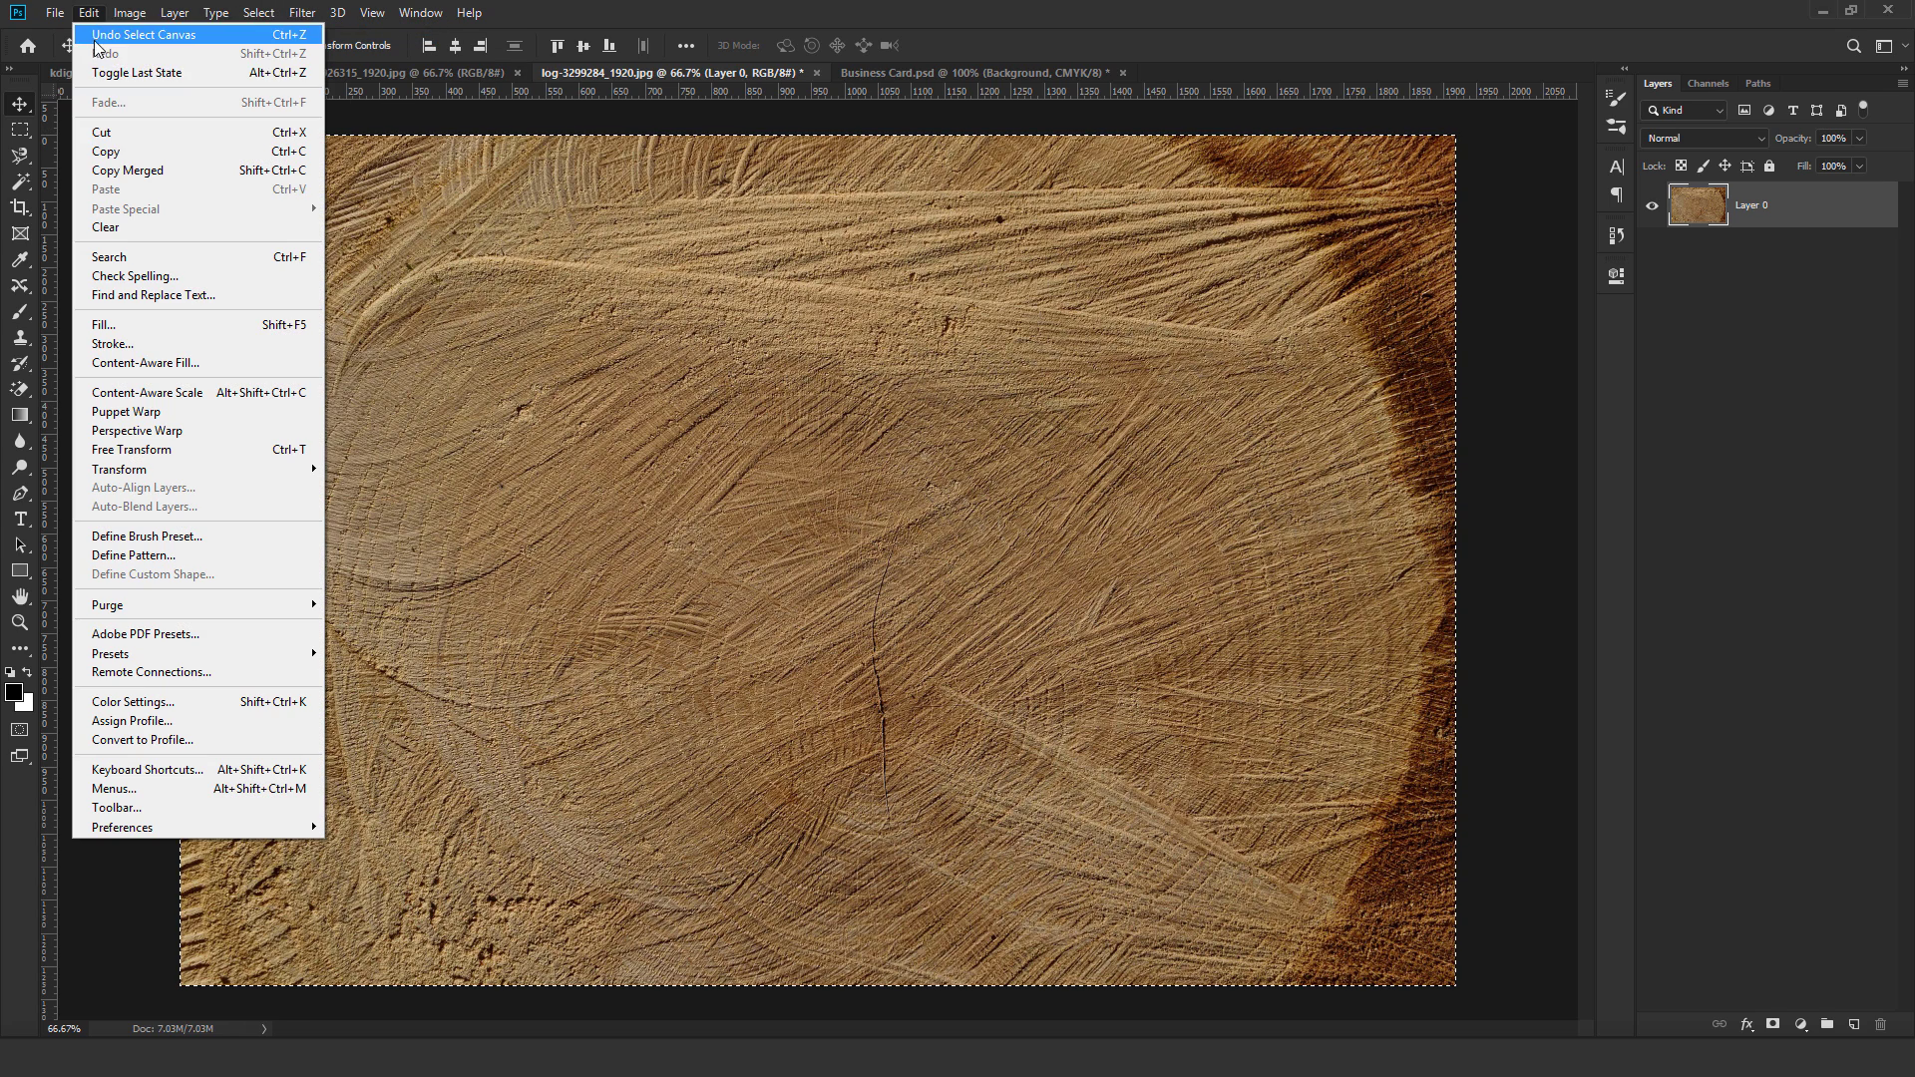
pyautogui.click(115, 154)
pyautogui.click(880, 73)
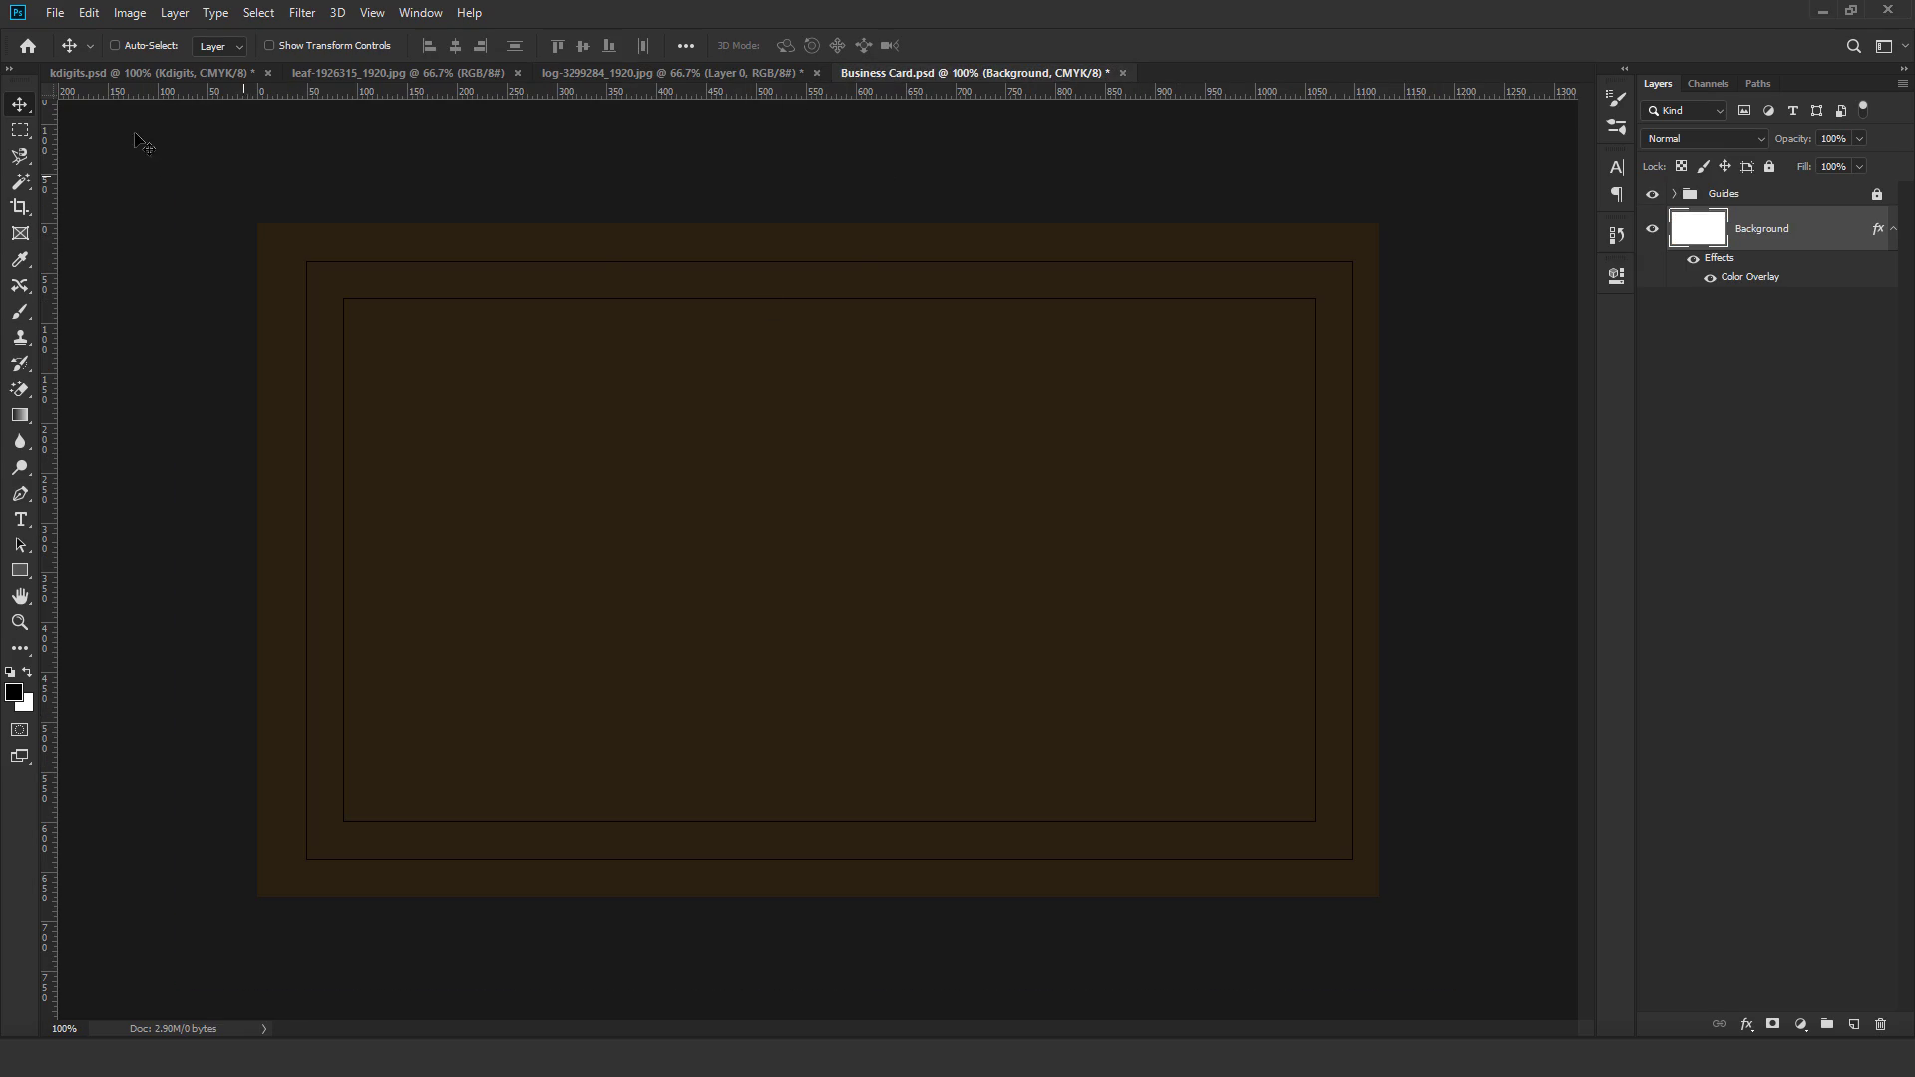
pyautogui.click(89, 12)
pyautogui.click(124, 189)
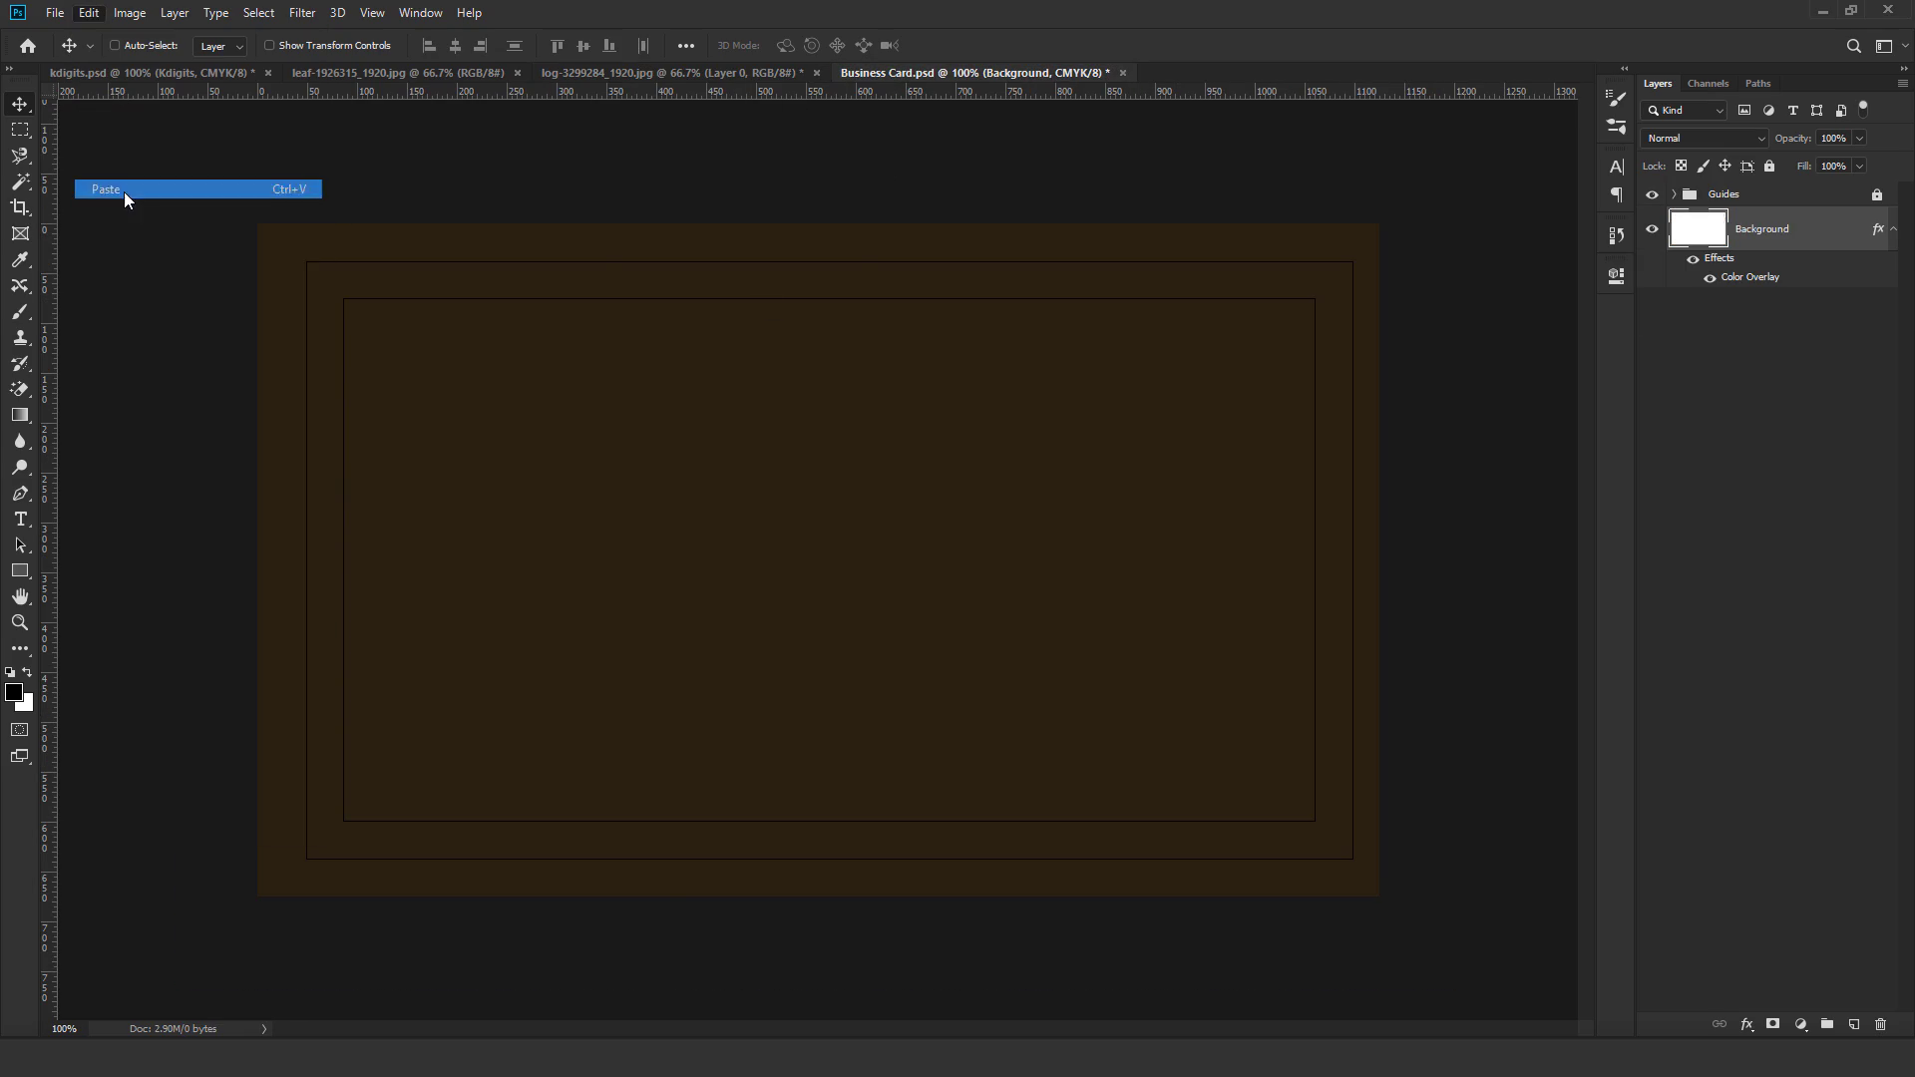
# Rename the pasted wood layer as Texture.
pyautogui.doubleClick(1760, 232)
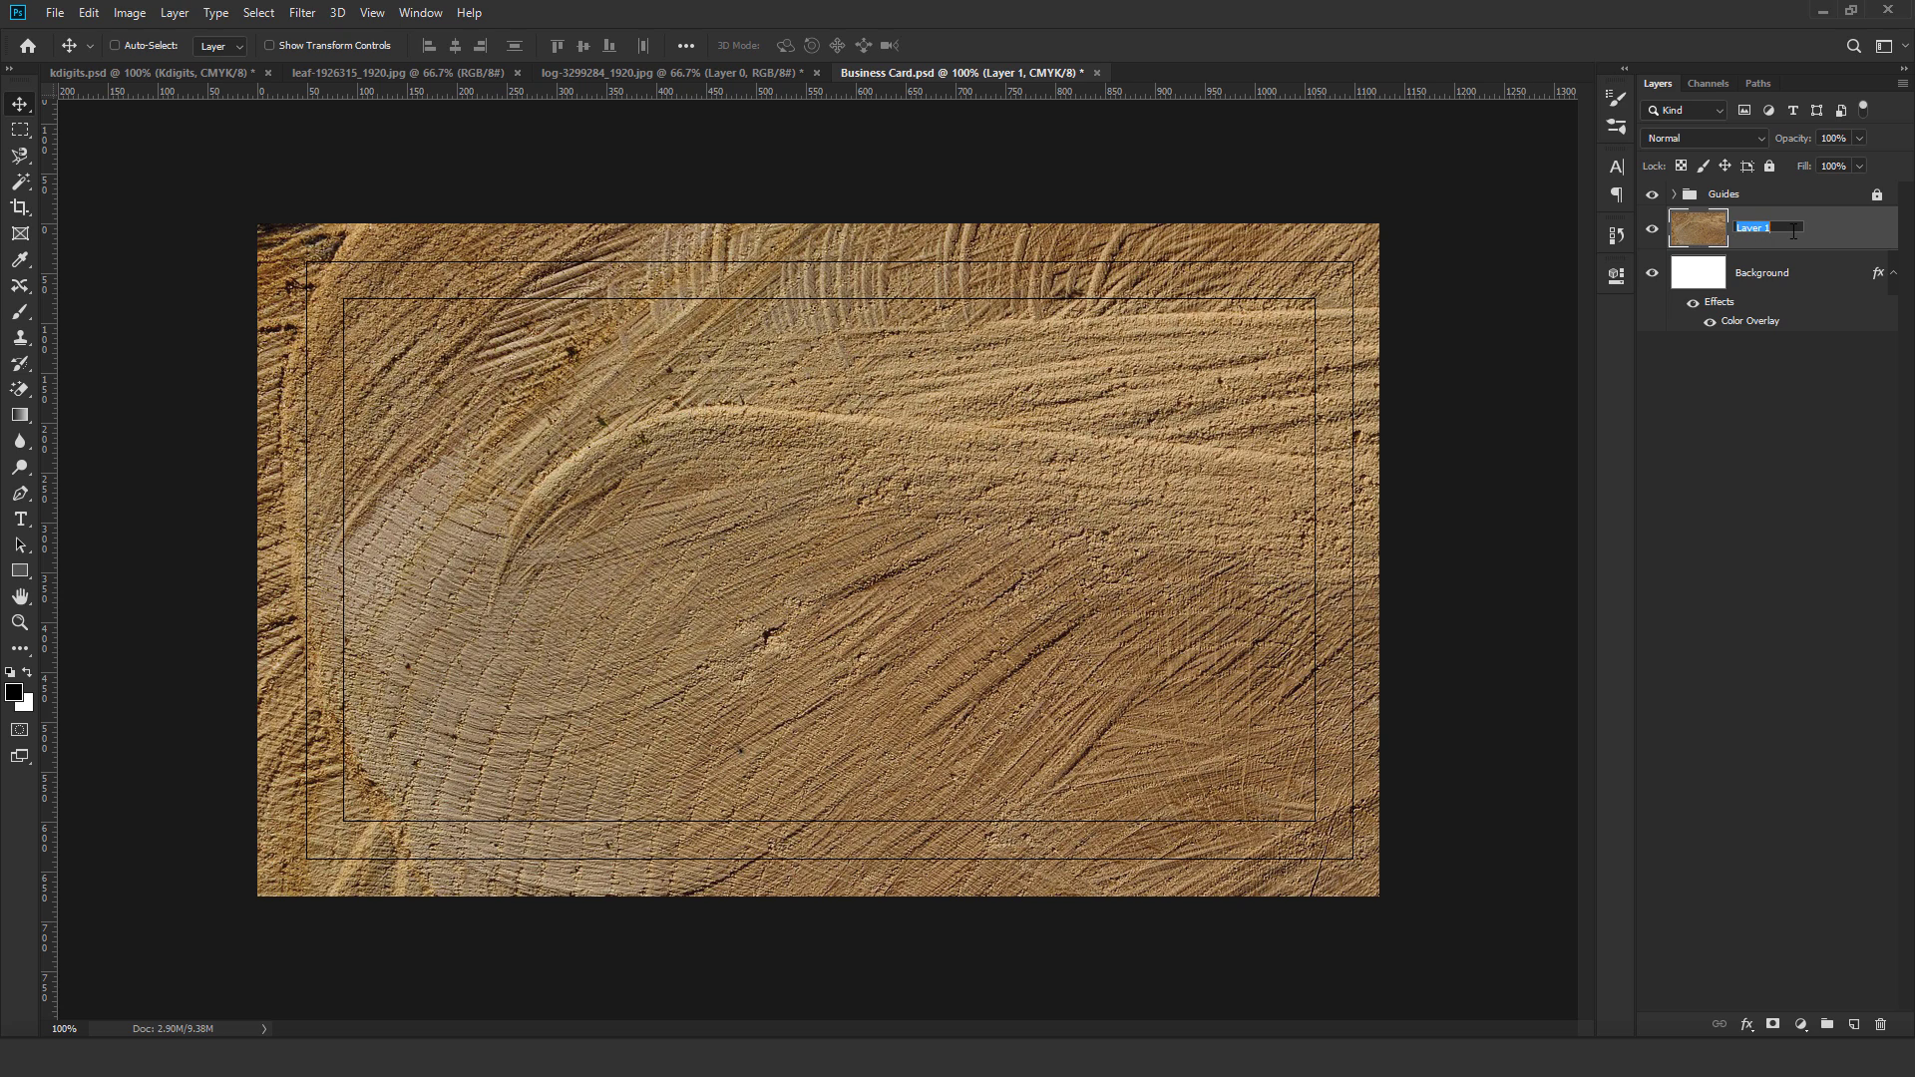
pyautogui.press('BackSpace')
pyautogui.press('Return')
# Set the Texture layer's opacity to 10%.
pyautogui.click(1859, 139)
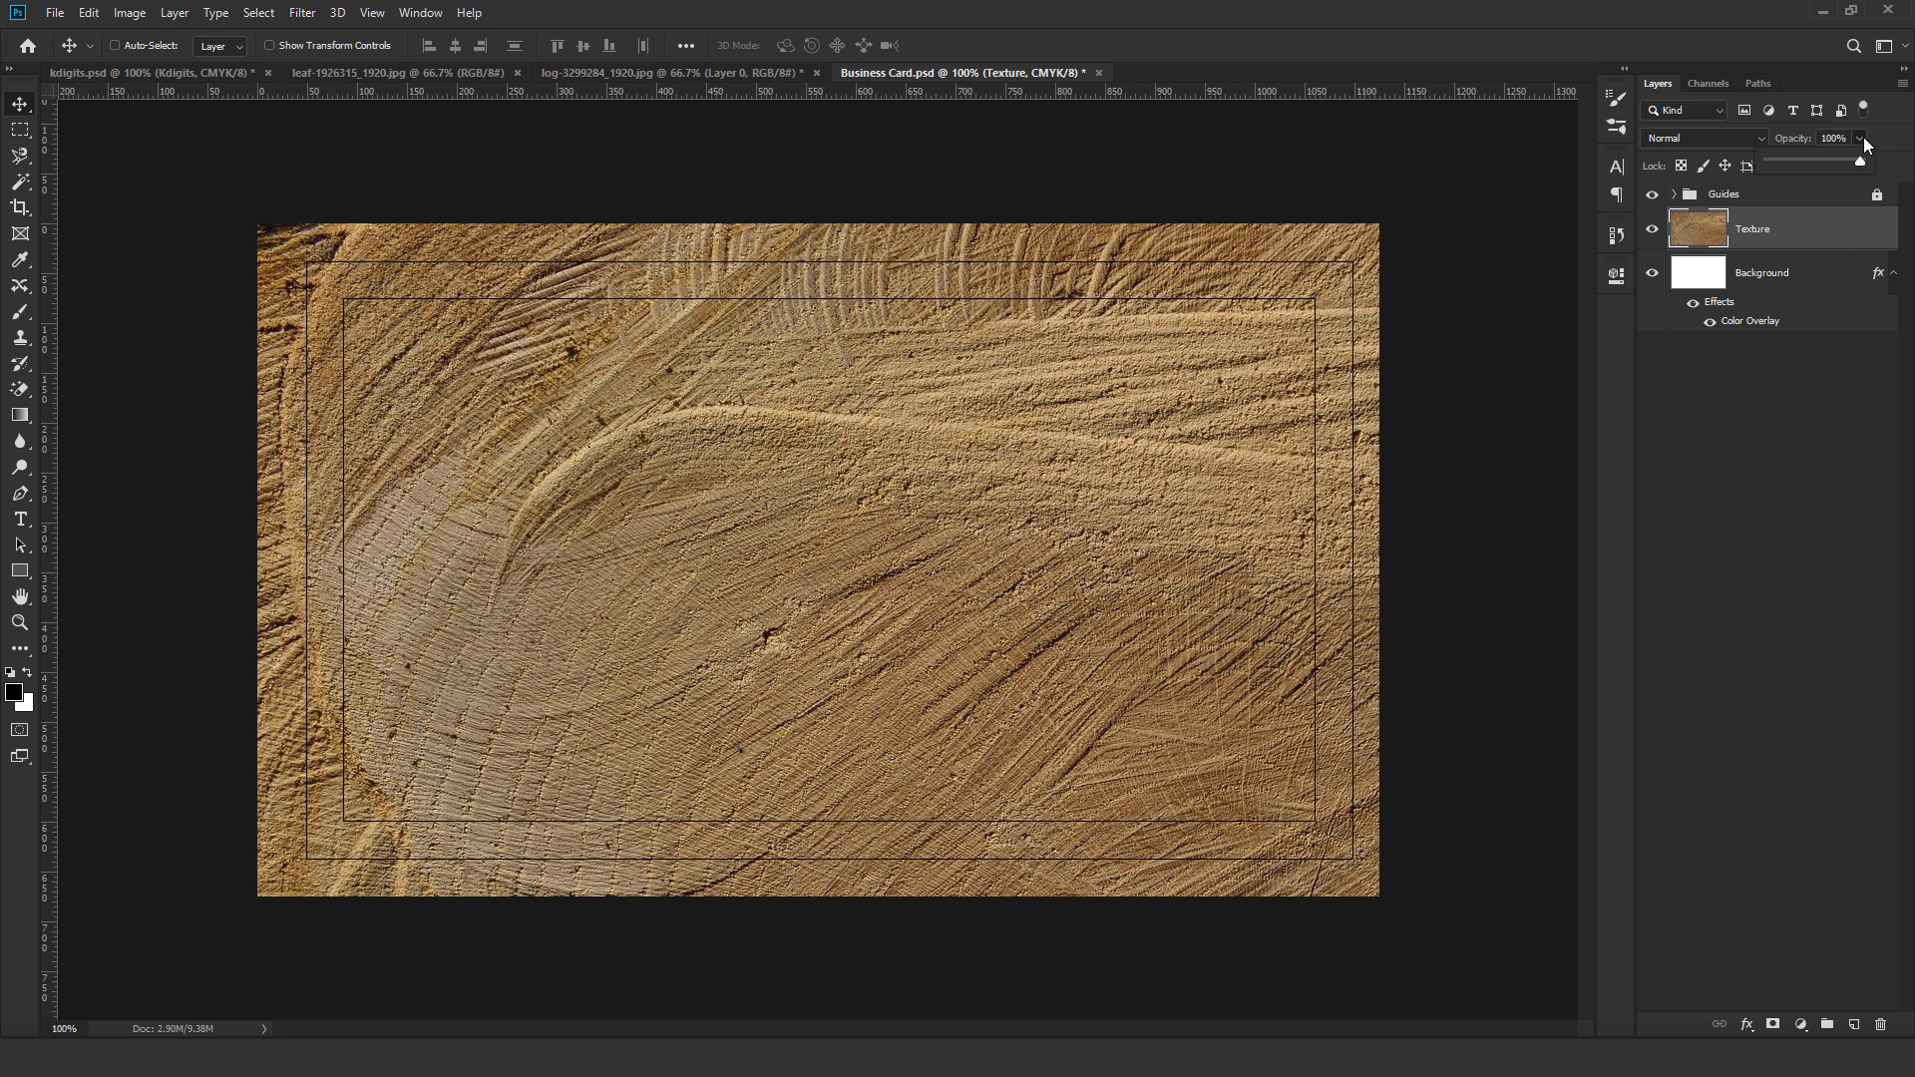
pyautogui.moveTo(1851, 160); pyautogui.dragTo(1783, 167)
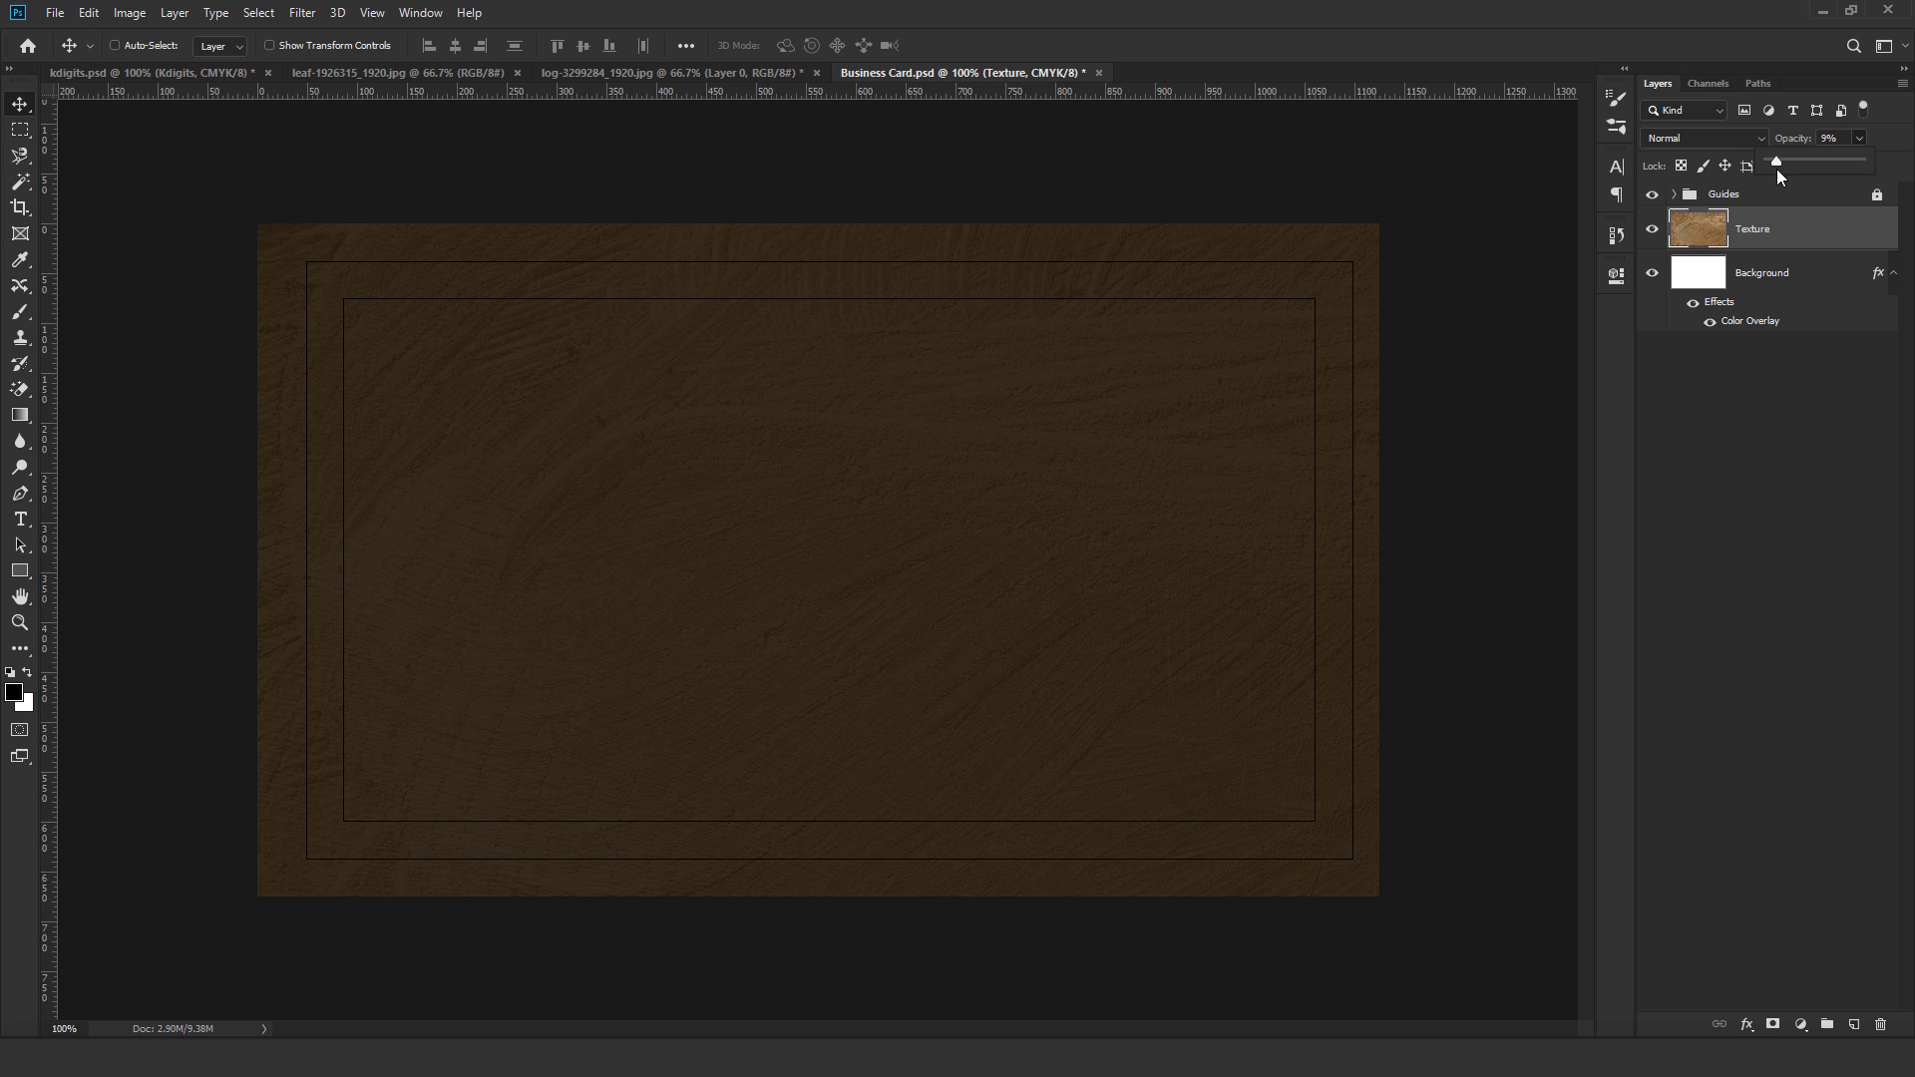
pyautogui.click(1846, 137)
pyautogui.write('10')
pyautogui.click(1837, 488)
# Group the Texture and Background layers.
pyautogui.click(1797, 239)
pyautogui.keyDown('shift'); pyautogui.click(1822, 284); pyautogui.keyUp('shift')
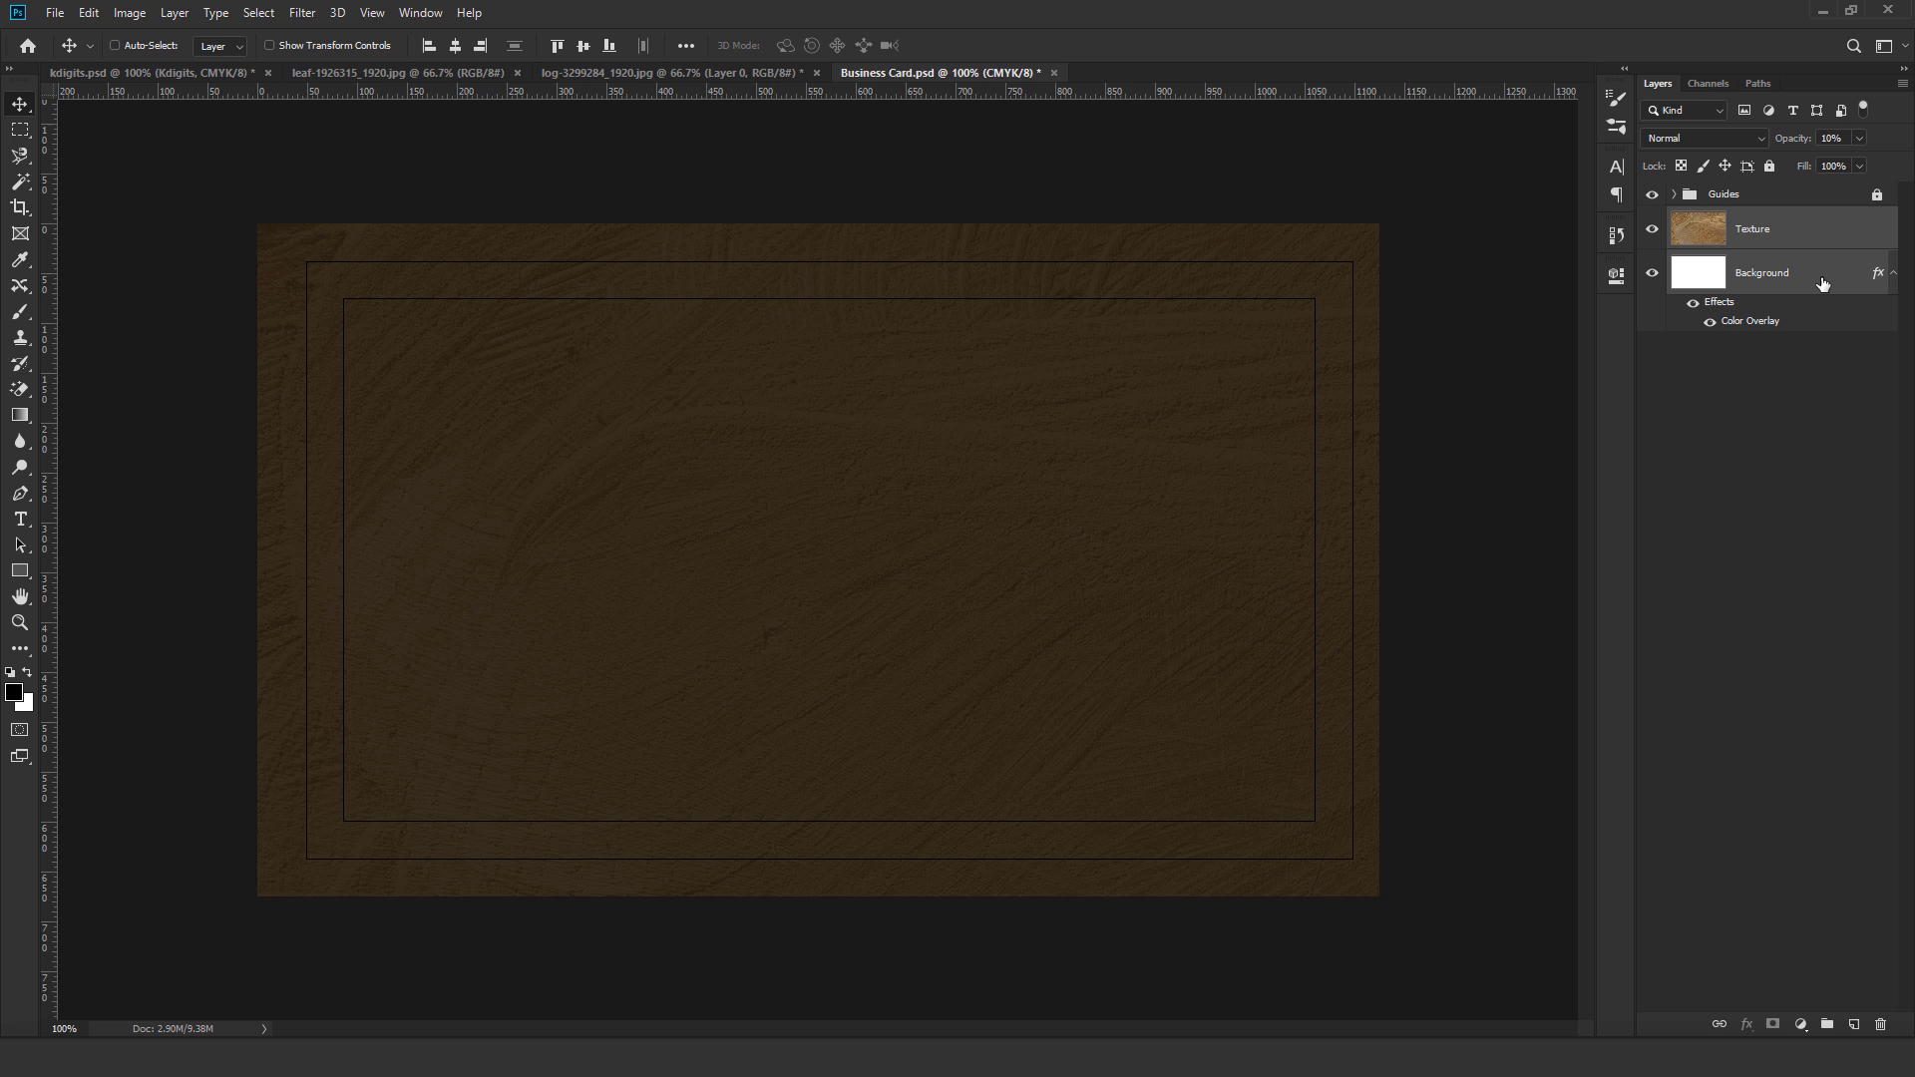
pyautogui.click(175, 13)
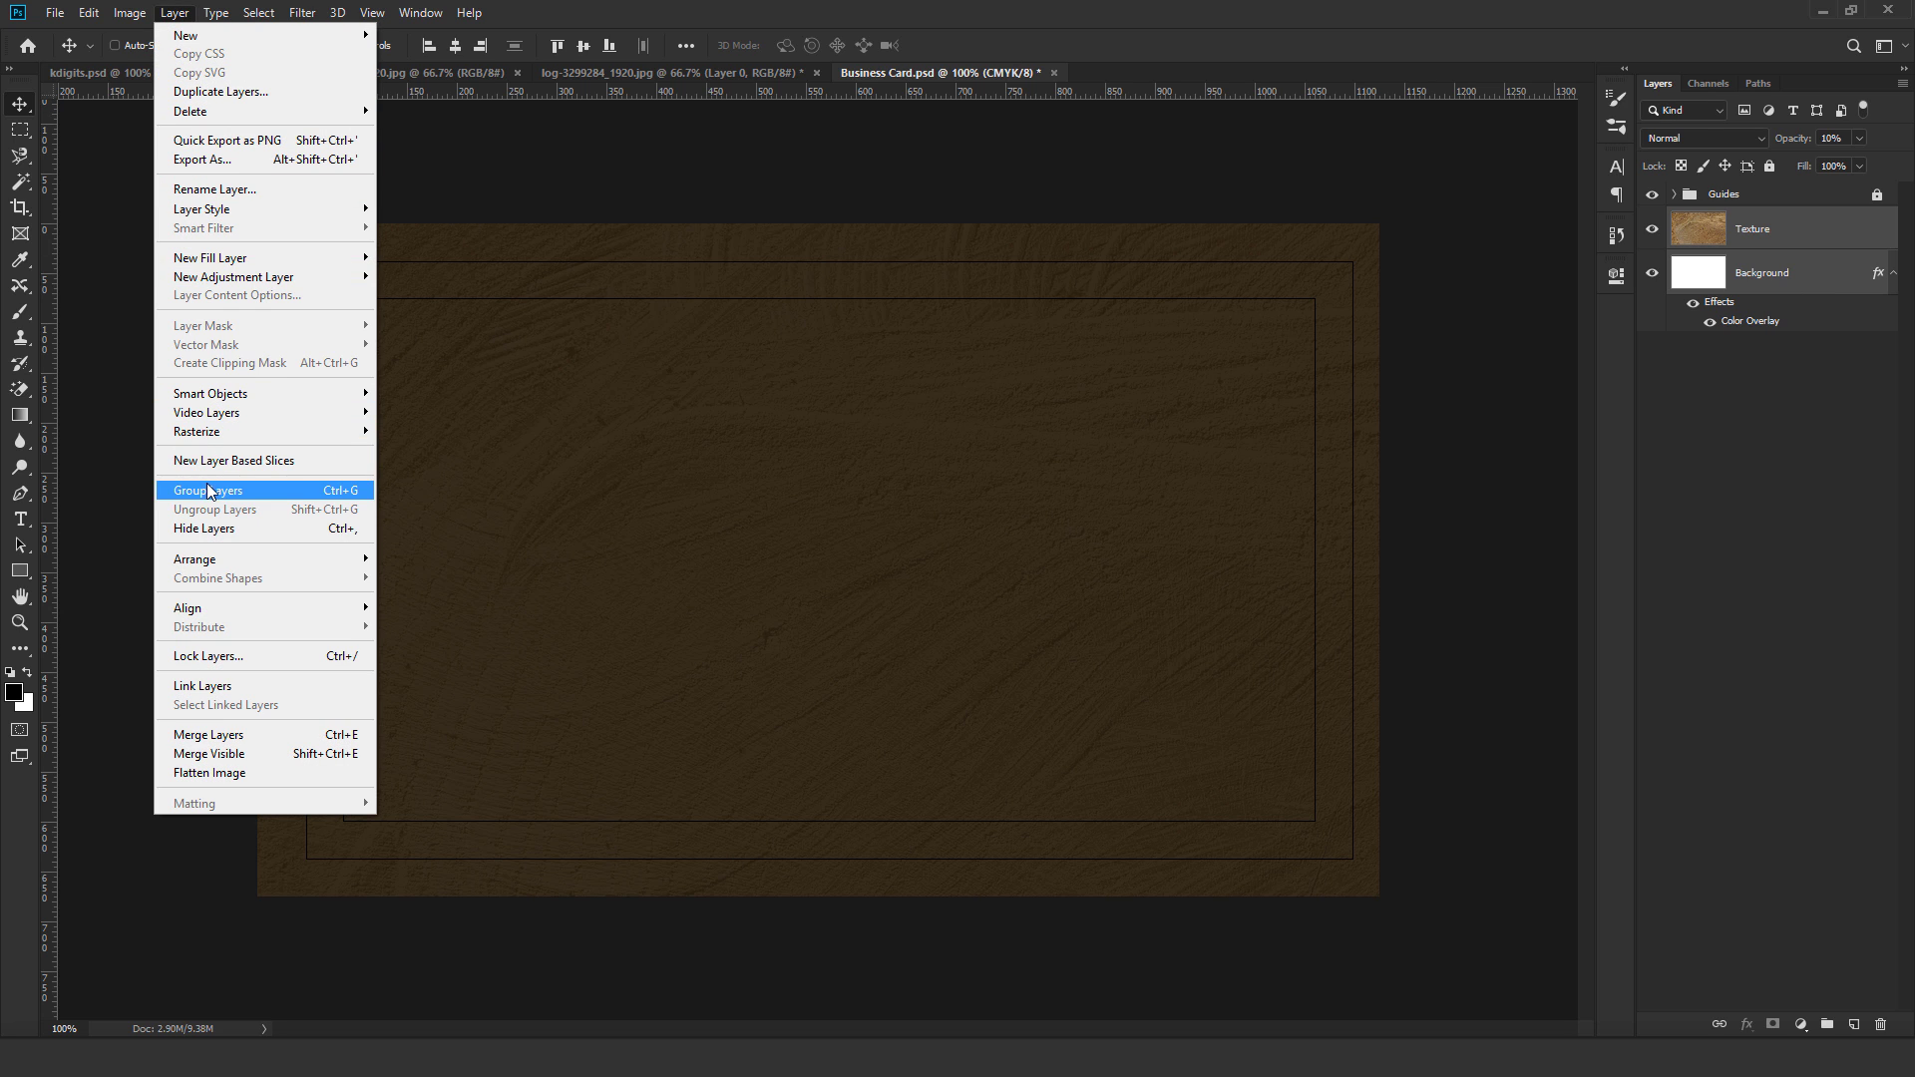
pyautogui.click(206, 489)
# Rename the new layer group as Background and lock it completely.
pyautogui.doubleClick(1722, 219)
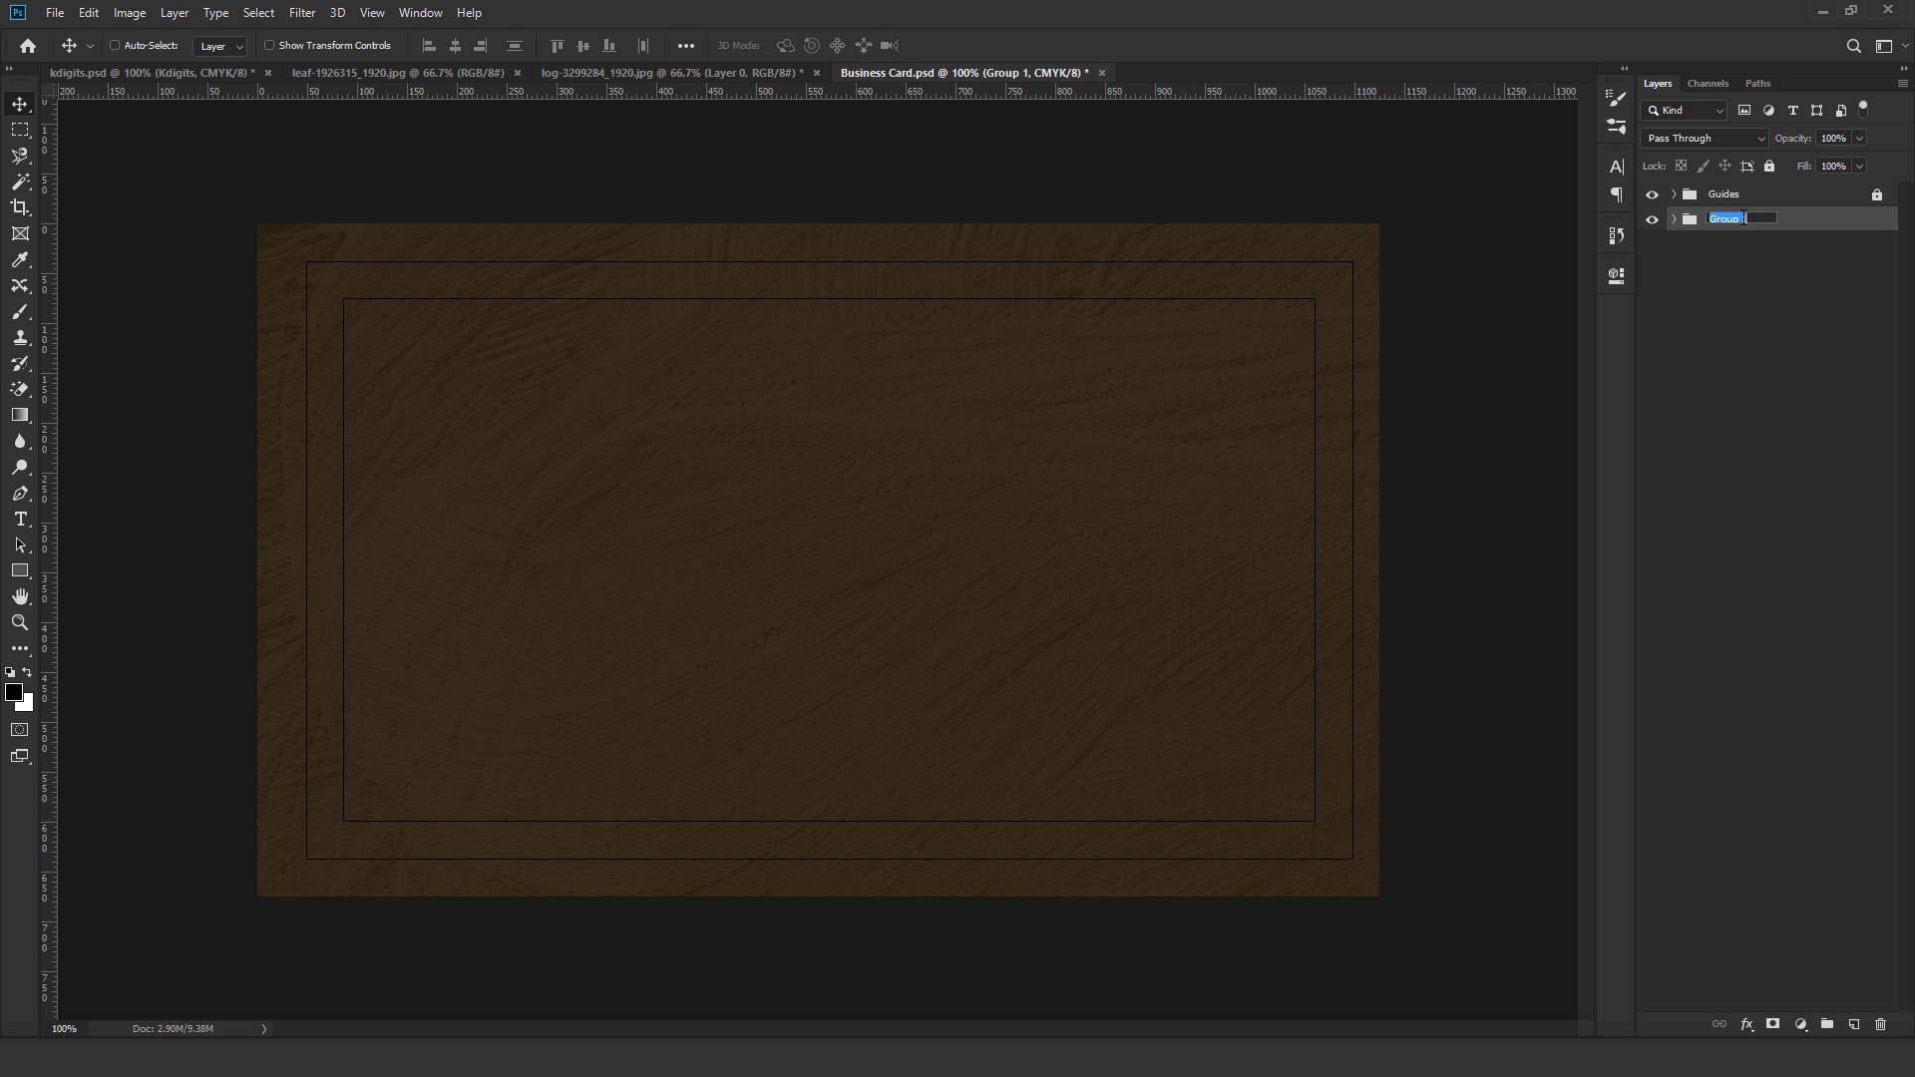
pyautogui.write('Background')
pyautogui.press('Return')
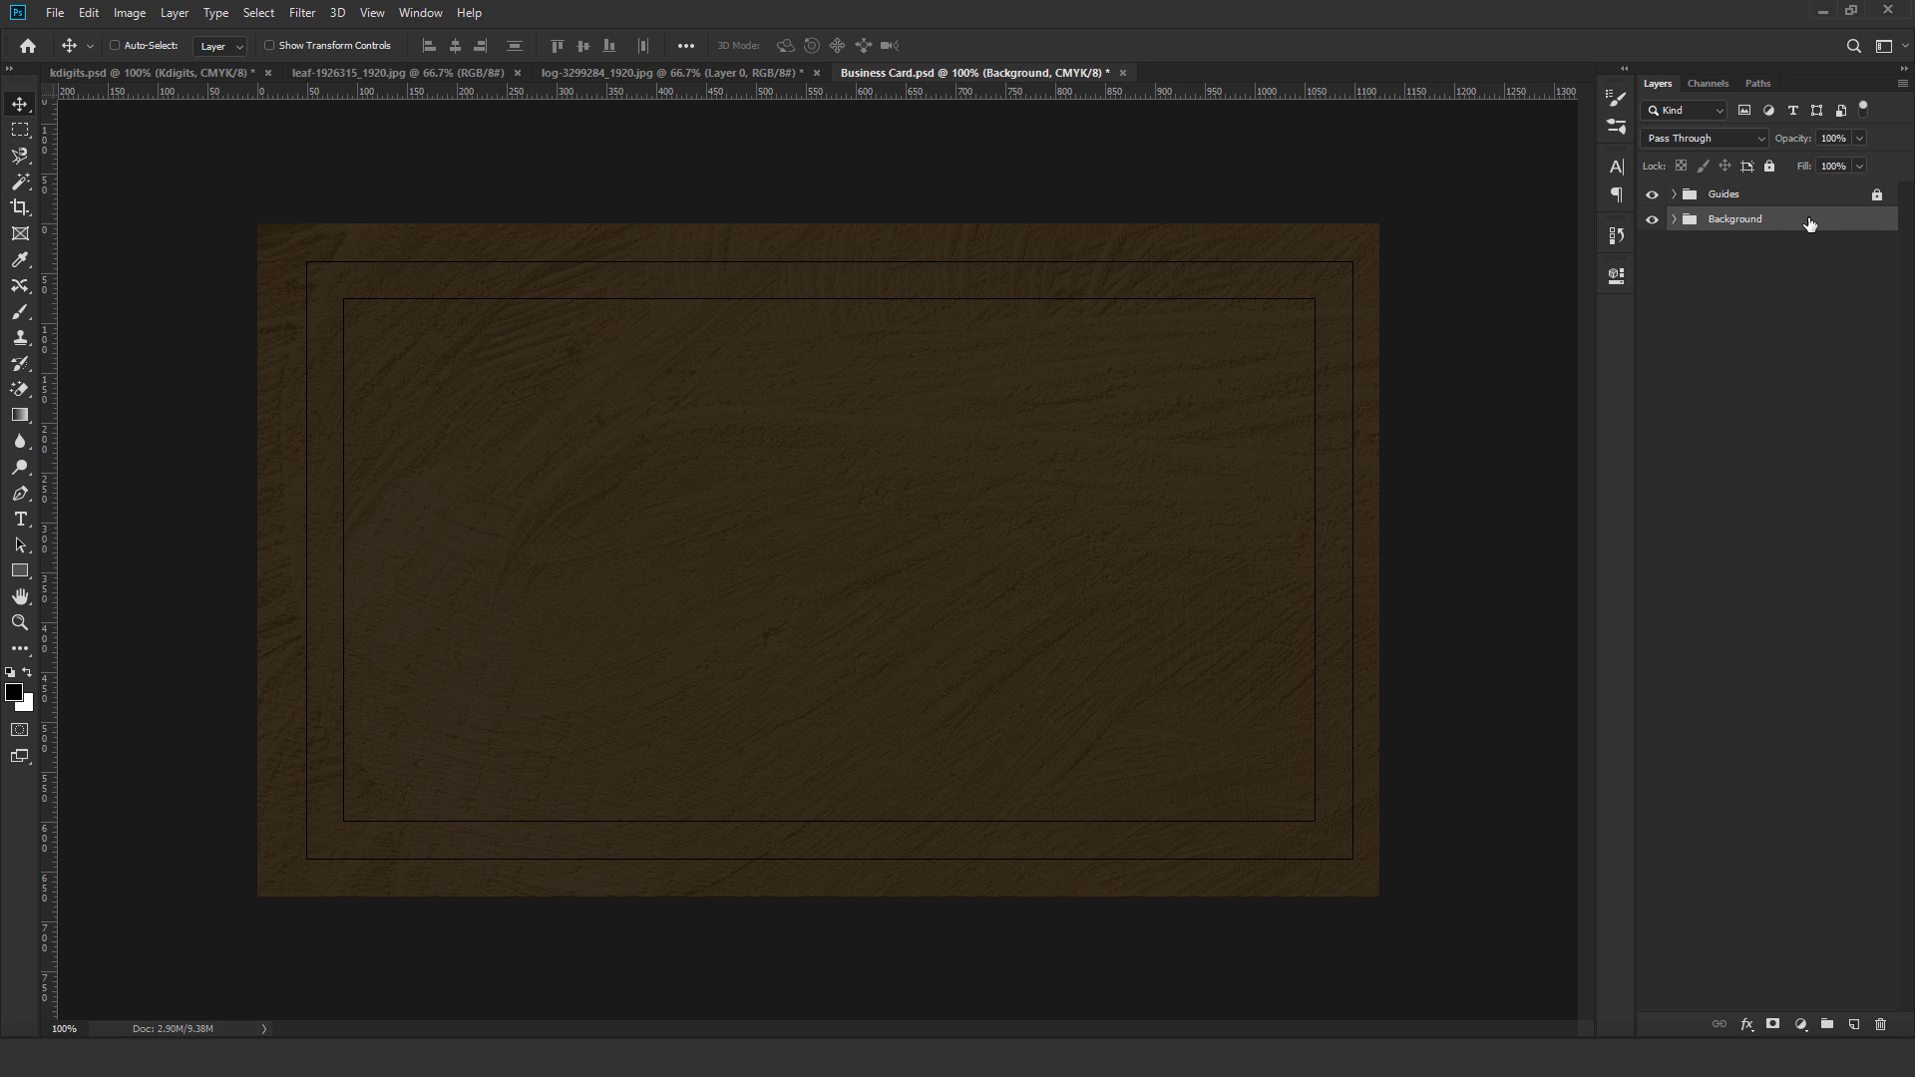
pyautogui.click(1770, 167)
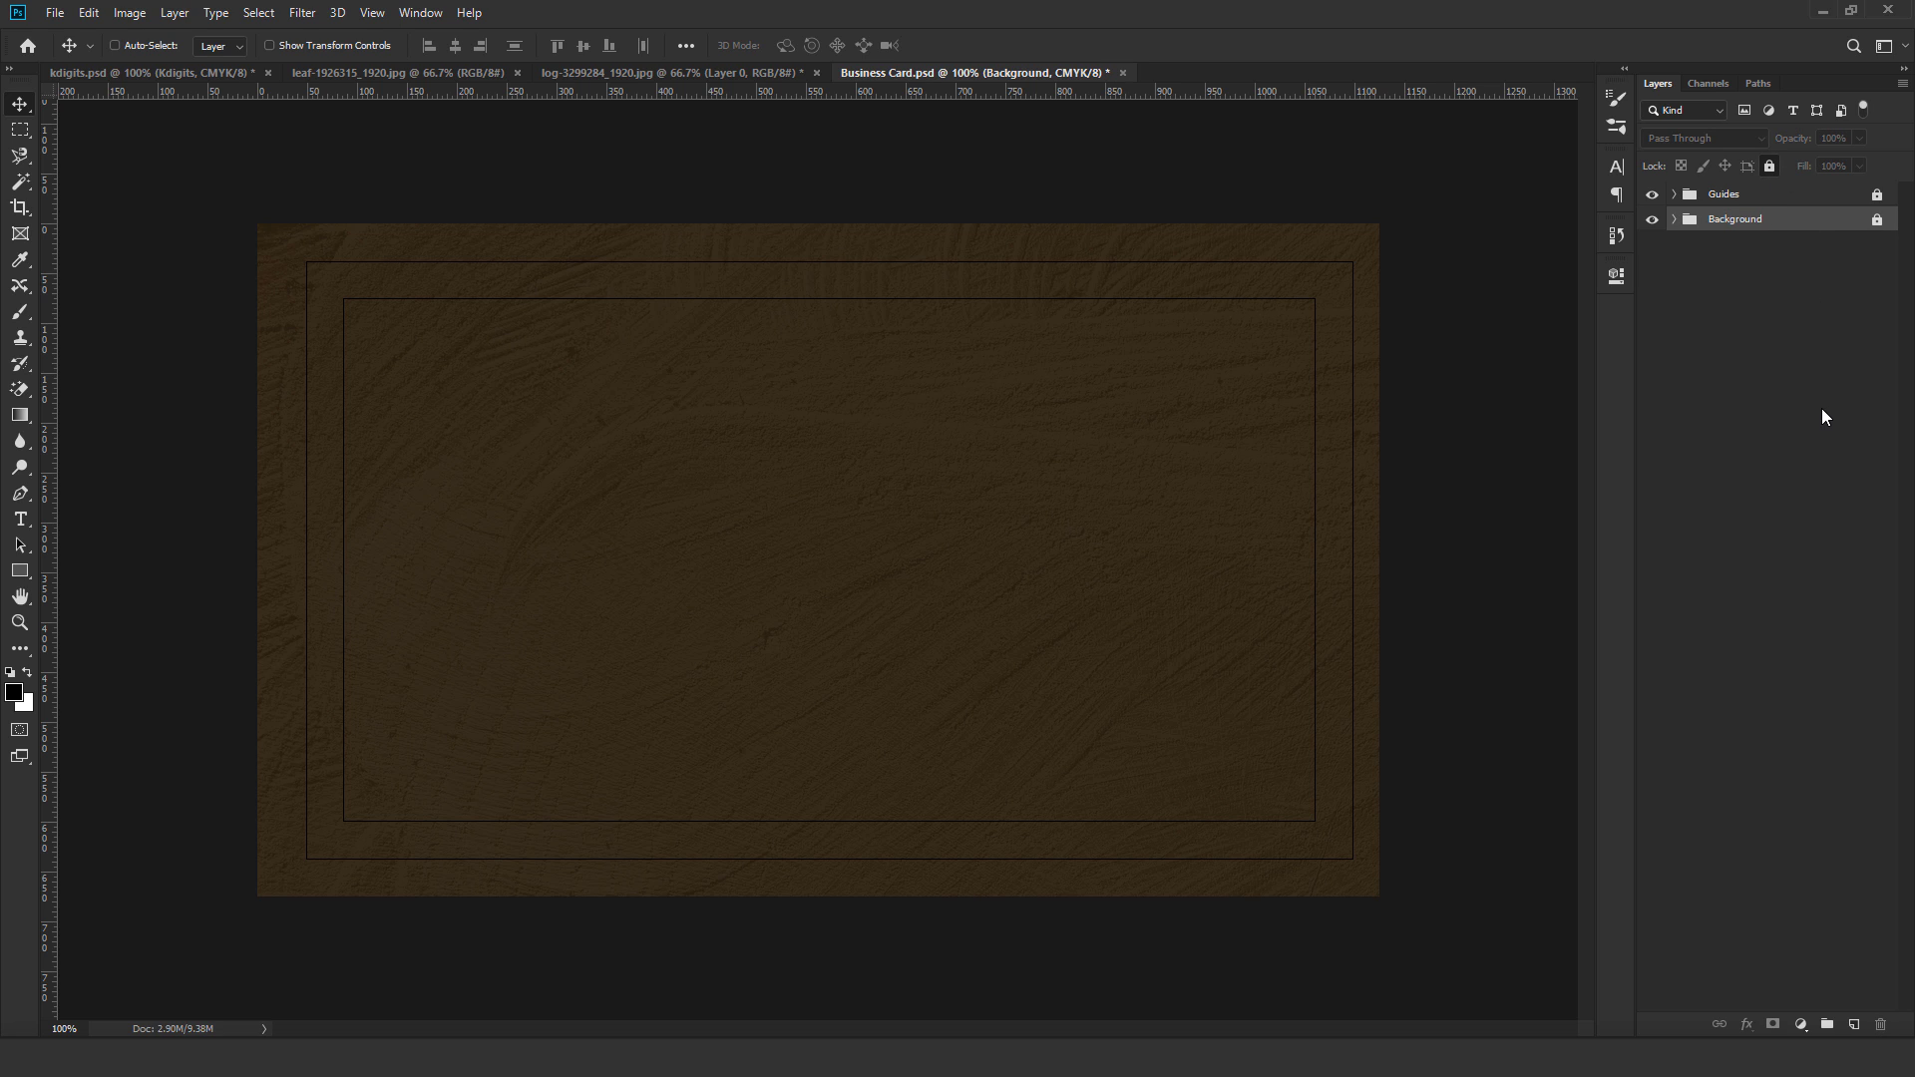
# In leaf-1926315_1920.jpg, convert the locked Background into a regular layer named Layer 0.
pyautogui.click(440, 72)
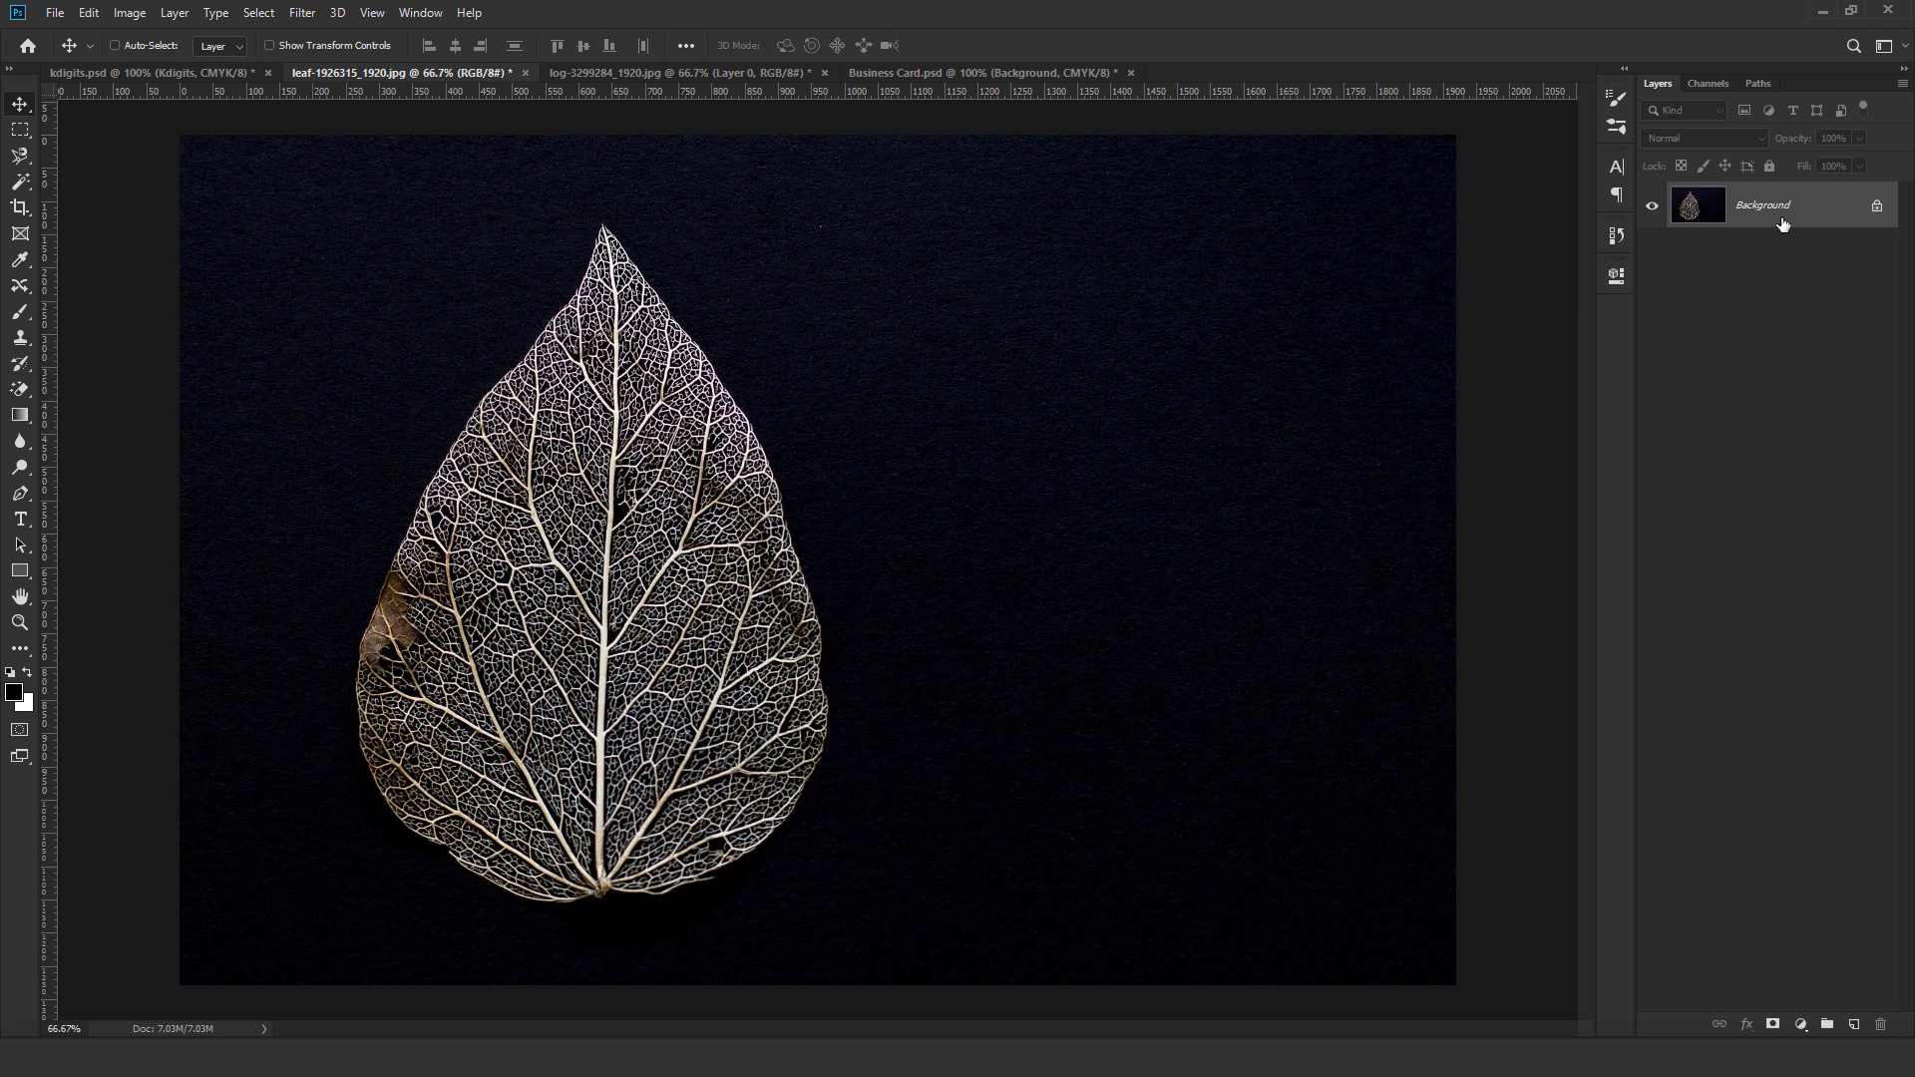
pyautogui.doubleClick(1783, 225)
pyautogui.click(1121, 340)
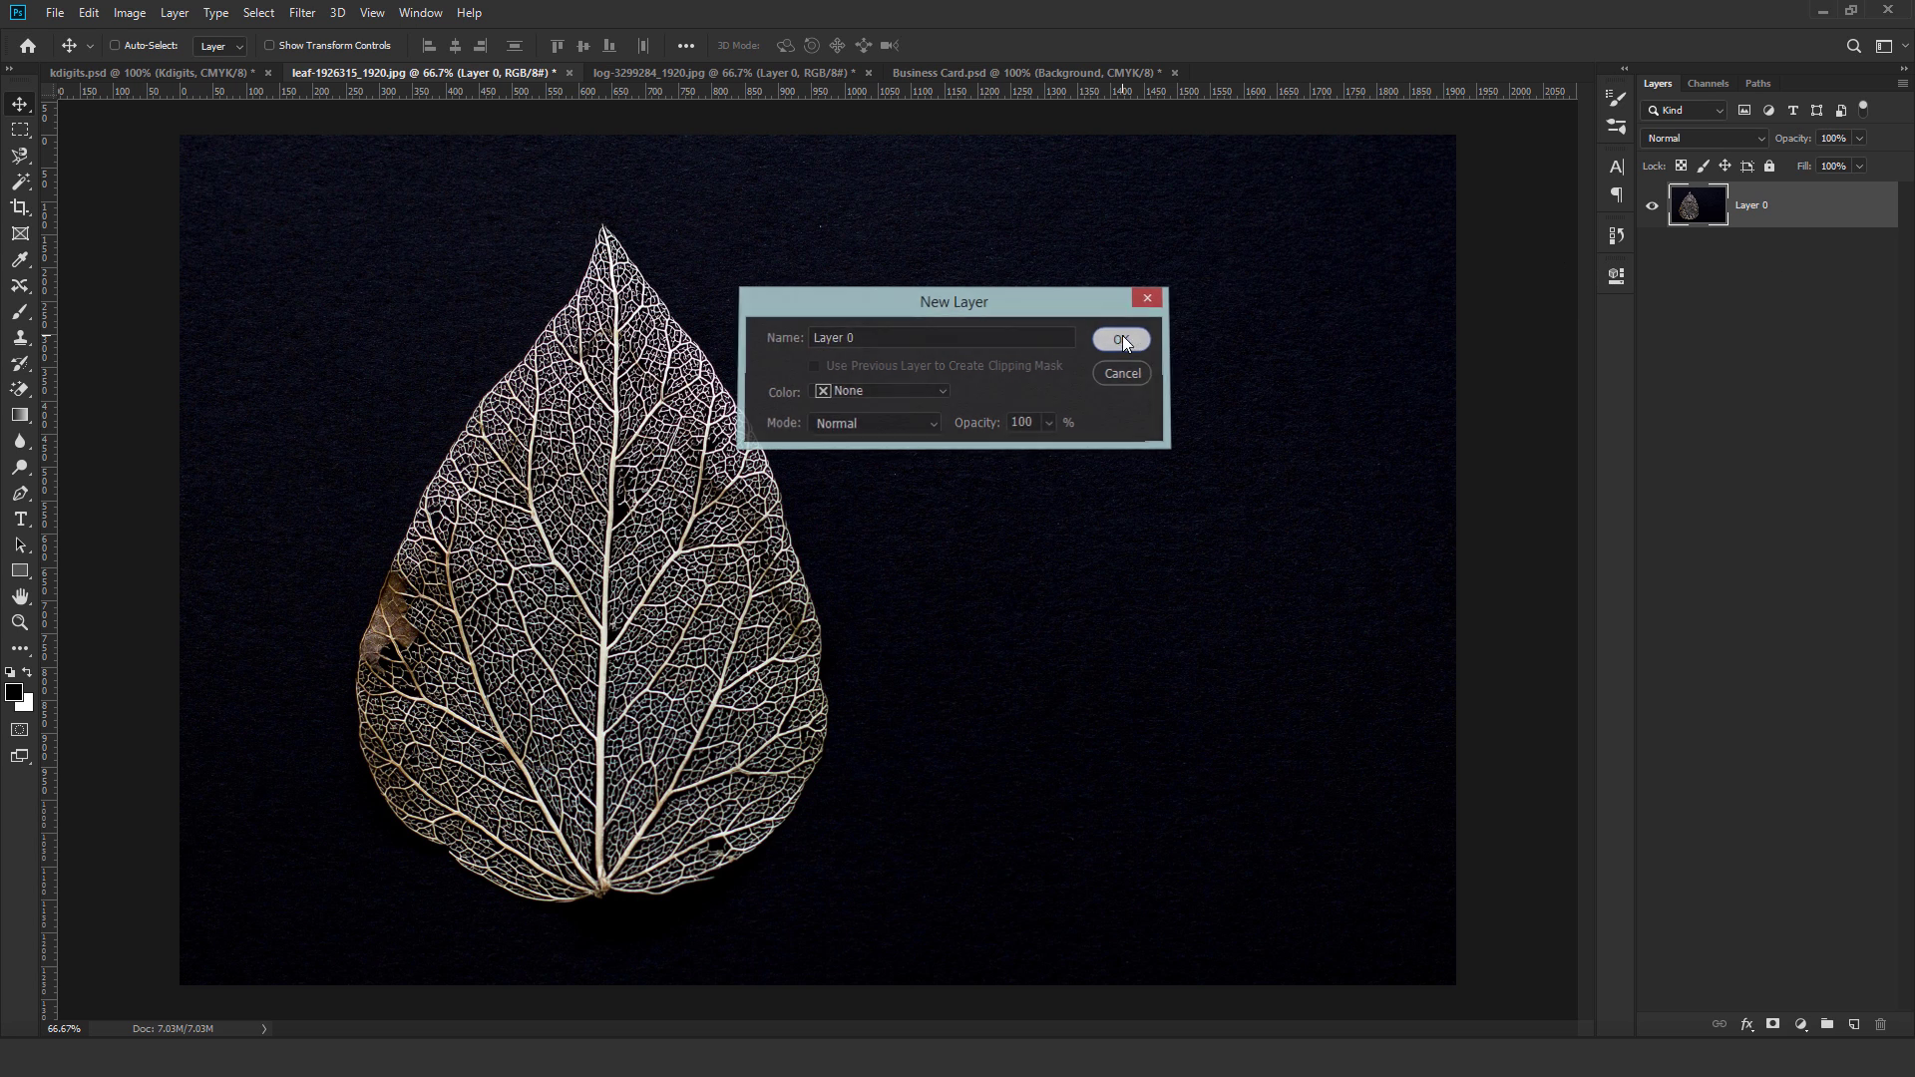
# Select the dark backdrop around the leaf with the Quick Selection tool and clear it to transparency.
pyautogui.click(21, 184)
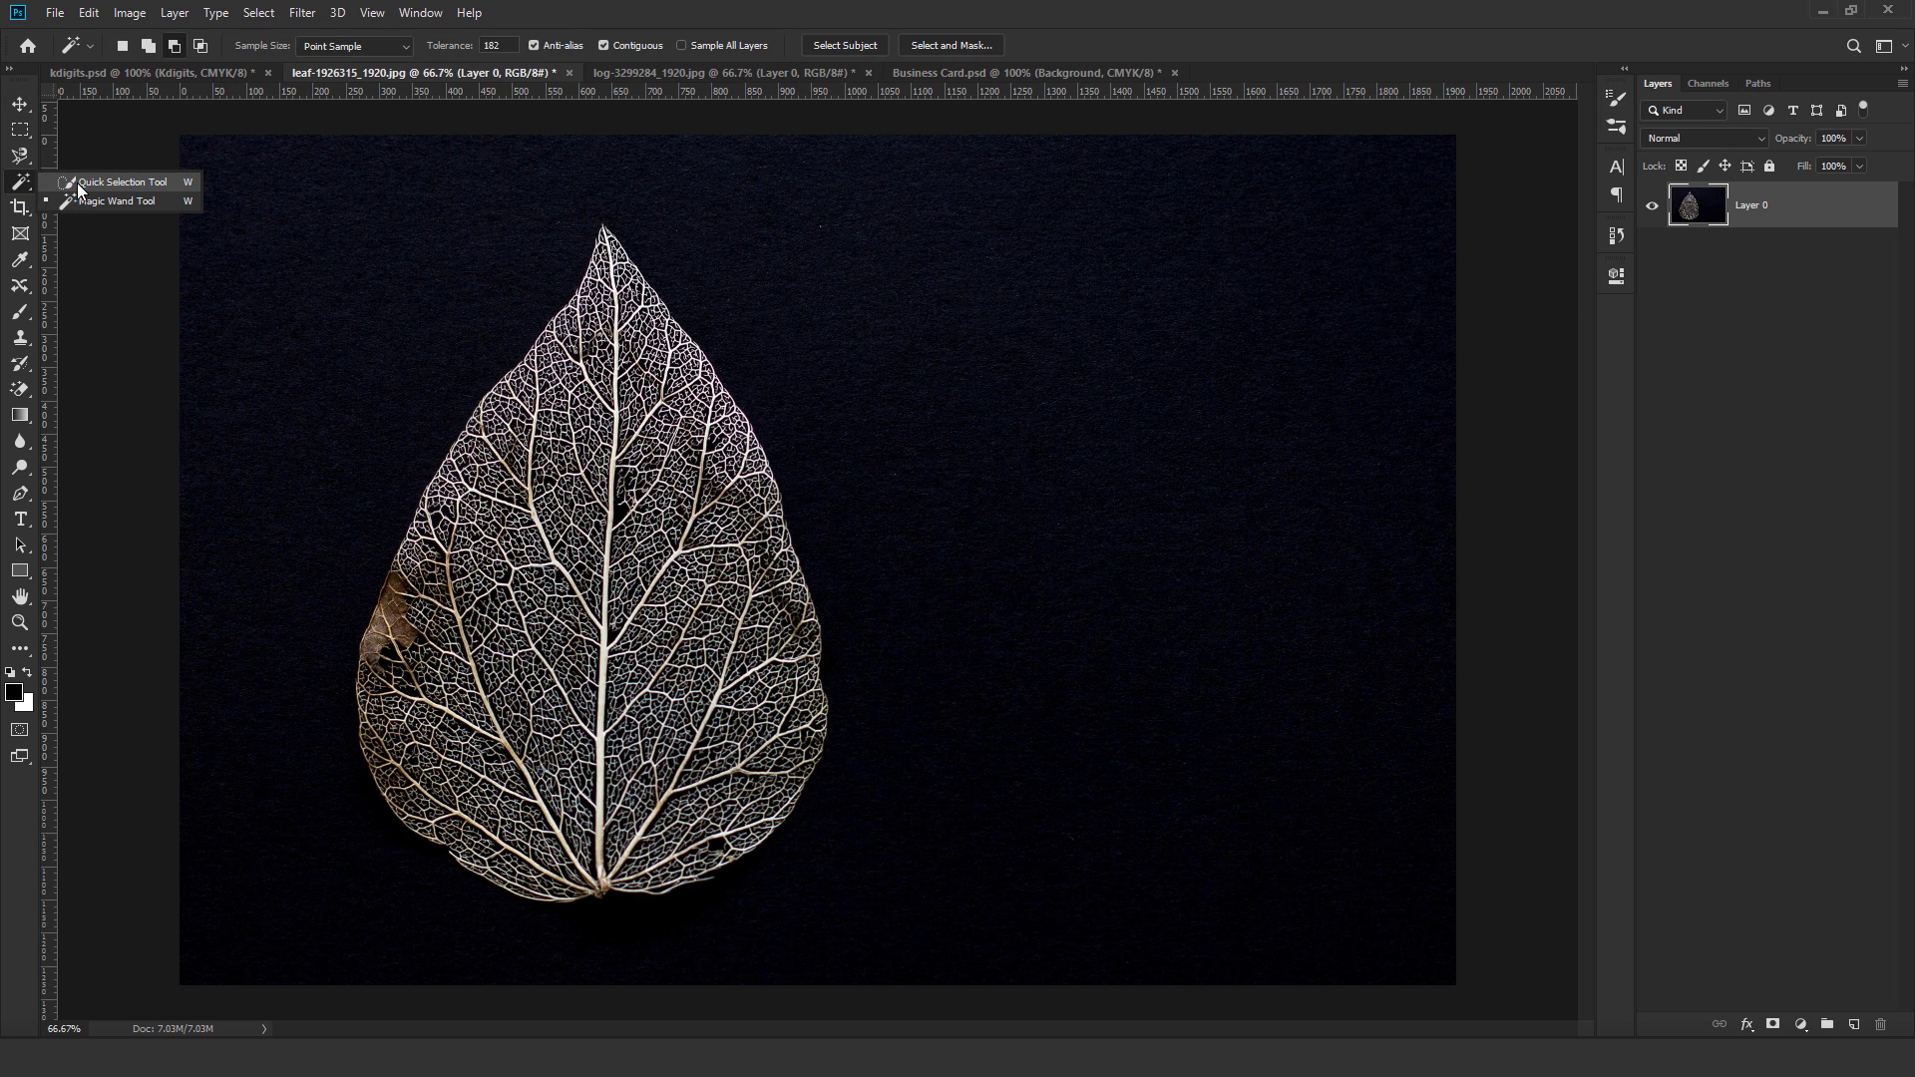
pyautogui.click(79, 188)
pyautogui.moveTo(192, 149)
pyautogui.mouseDown()
pyautogui.moveTo(215, 853)
pyautogui.moveTo(768, 938)
pyautogui.moveTo(1262, 922)
pyautogui.moveTo(1296, 599)
pyautogui.moveTo(1213, 384)
pyautogui.mouseUp()
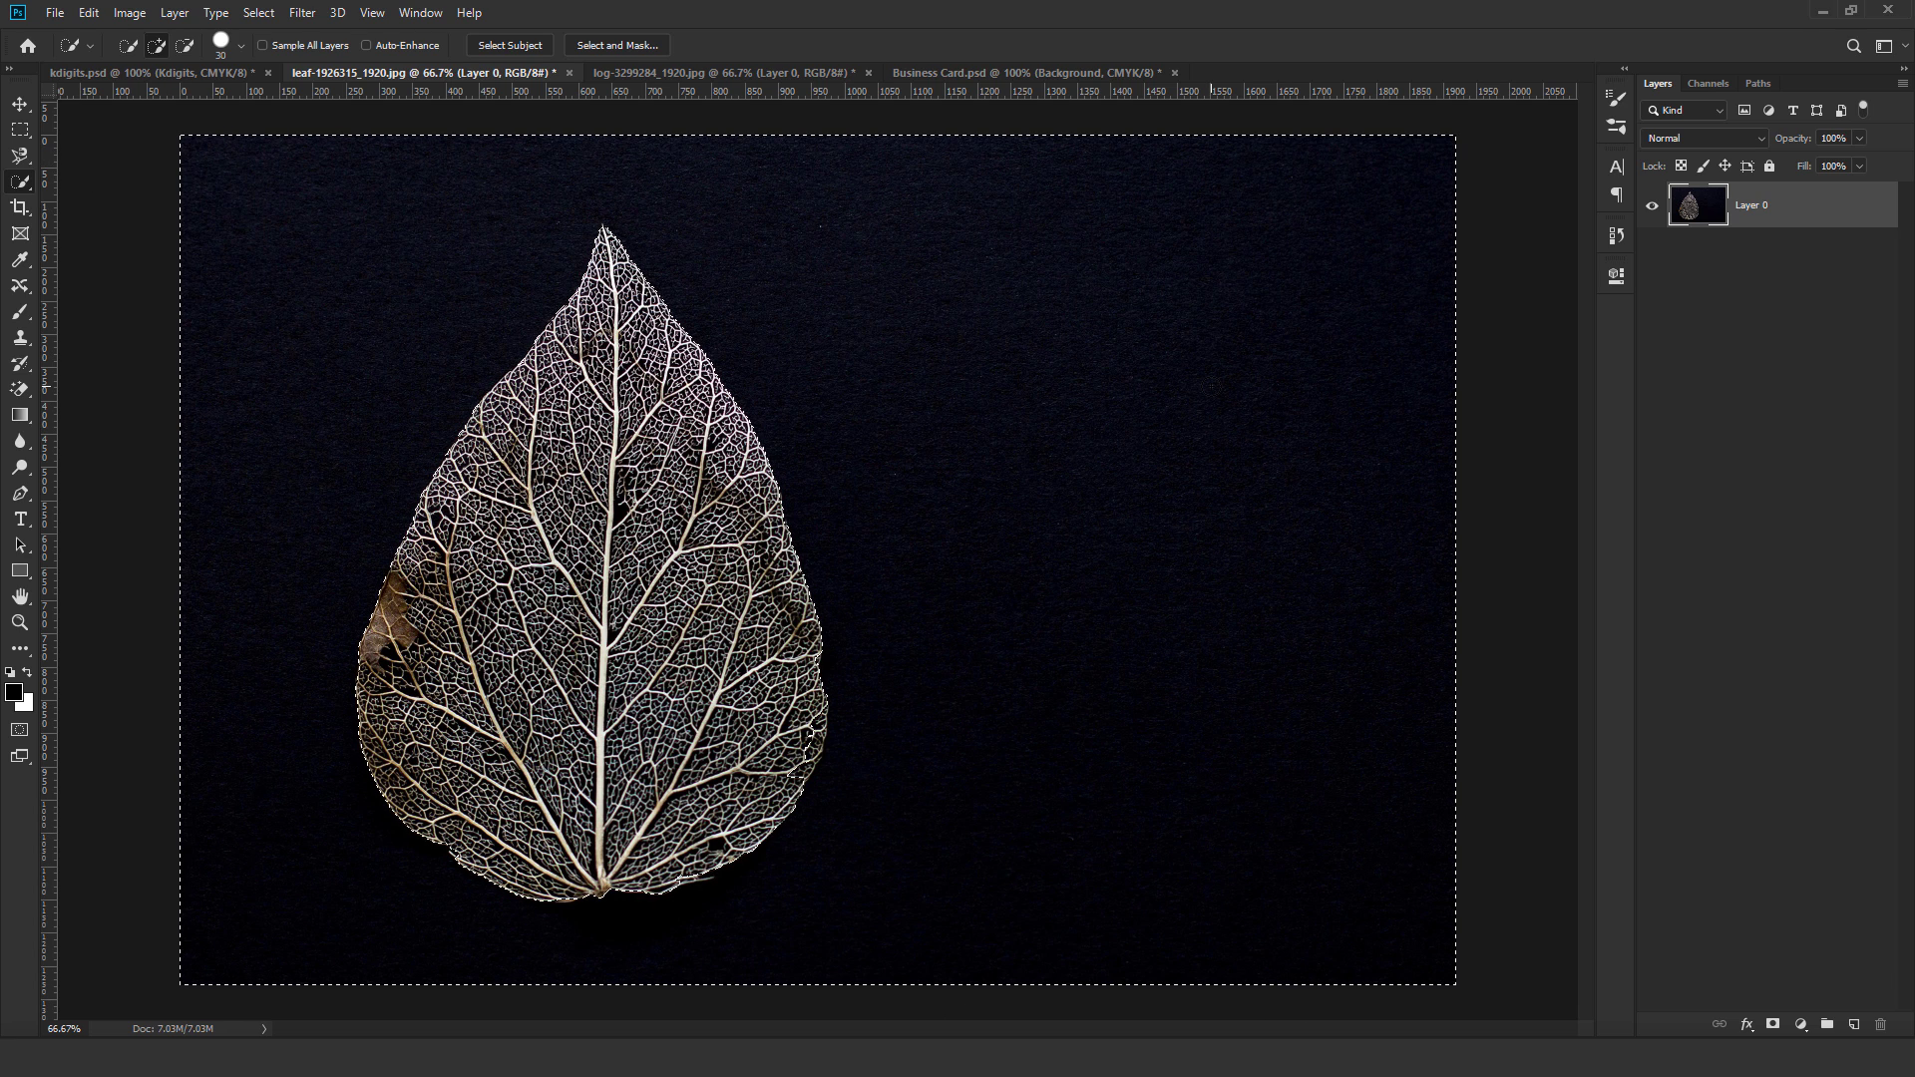
pyautogui.press('alt')
pyautogui.click(89, 12)
pyautogui.click(139, 230)
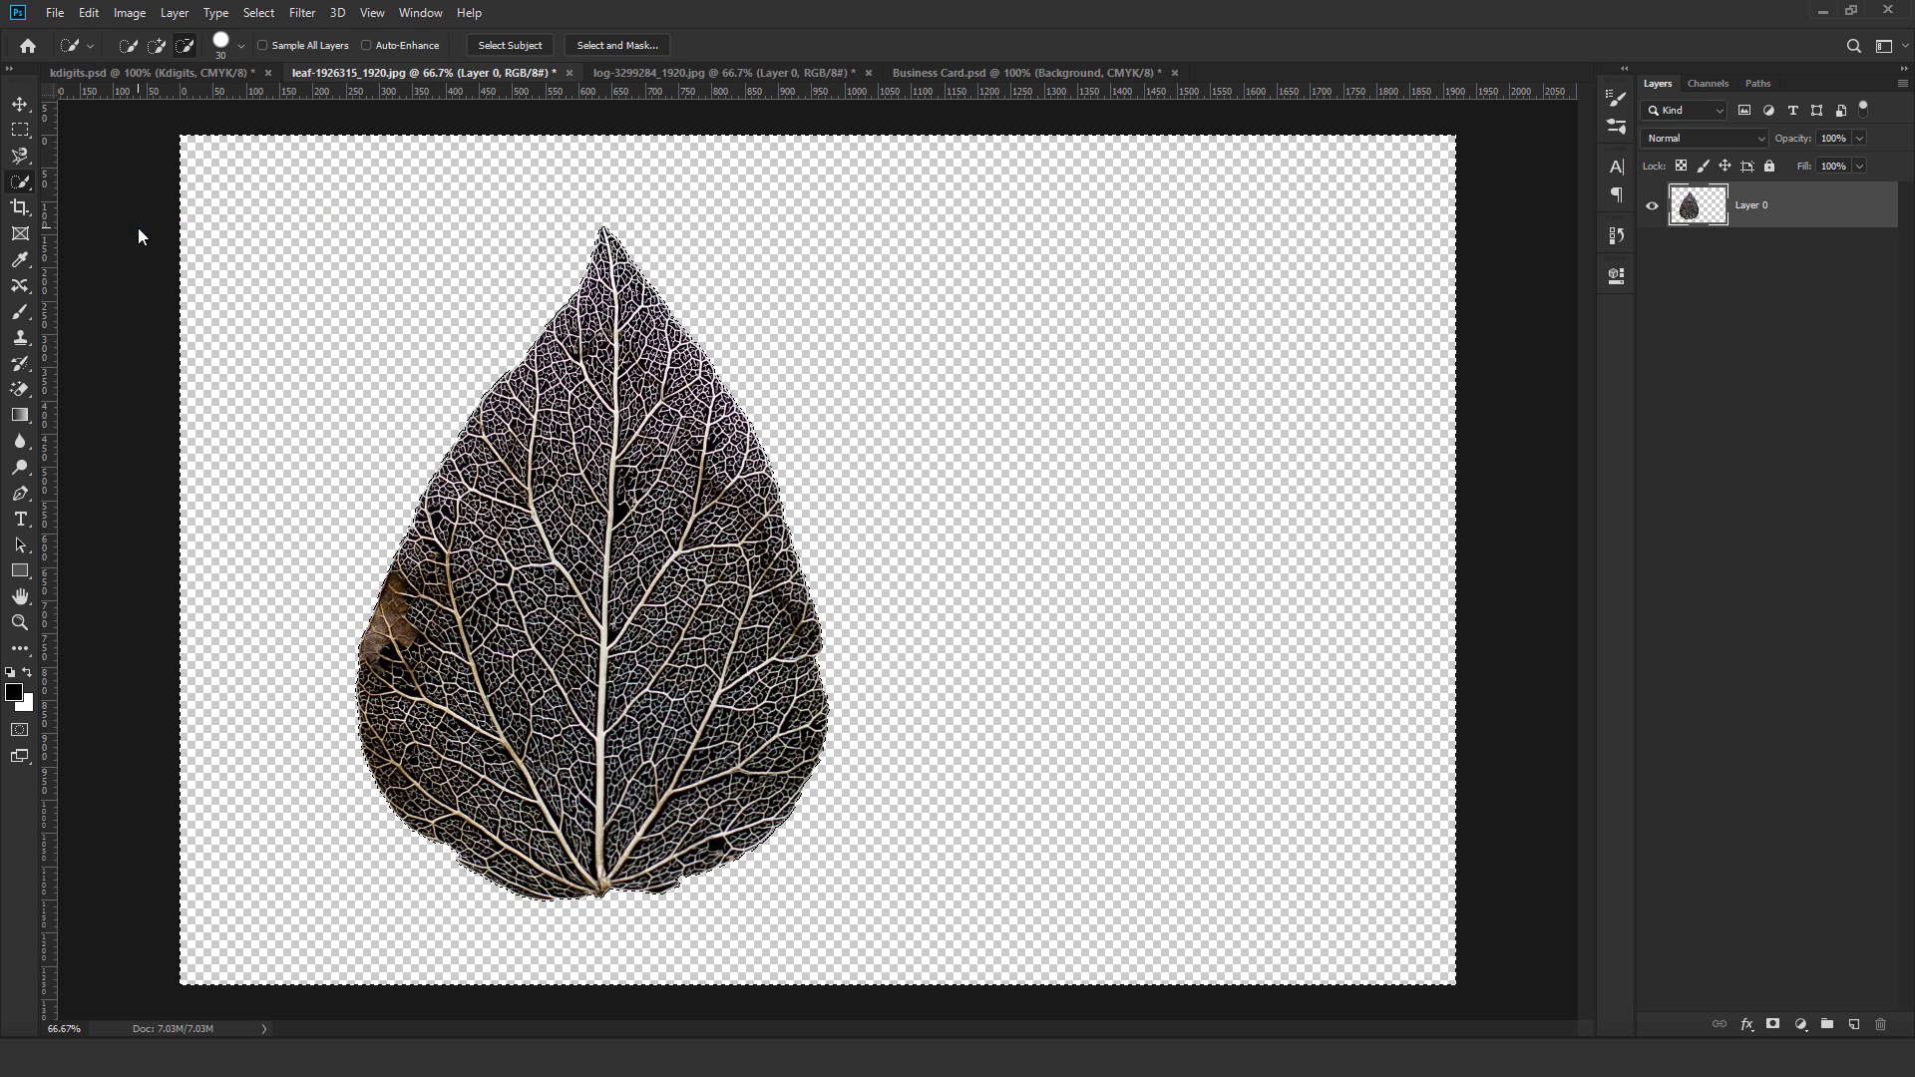
# Invert the selection to the leaf and define it as a brush preset named Leaf Brush.
pyautogui.click(260, 14)
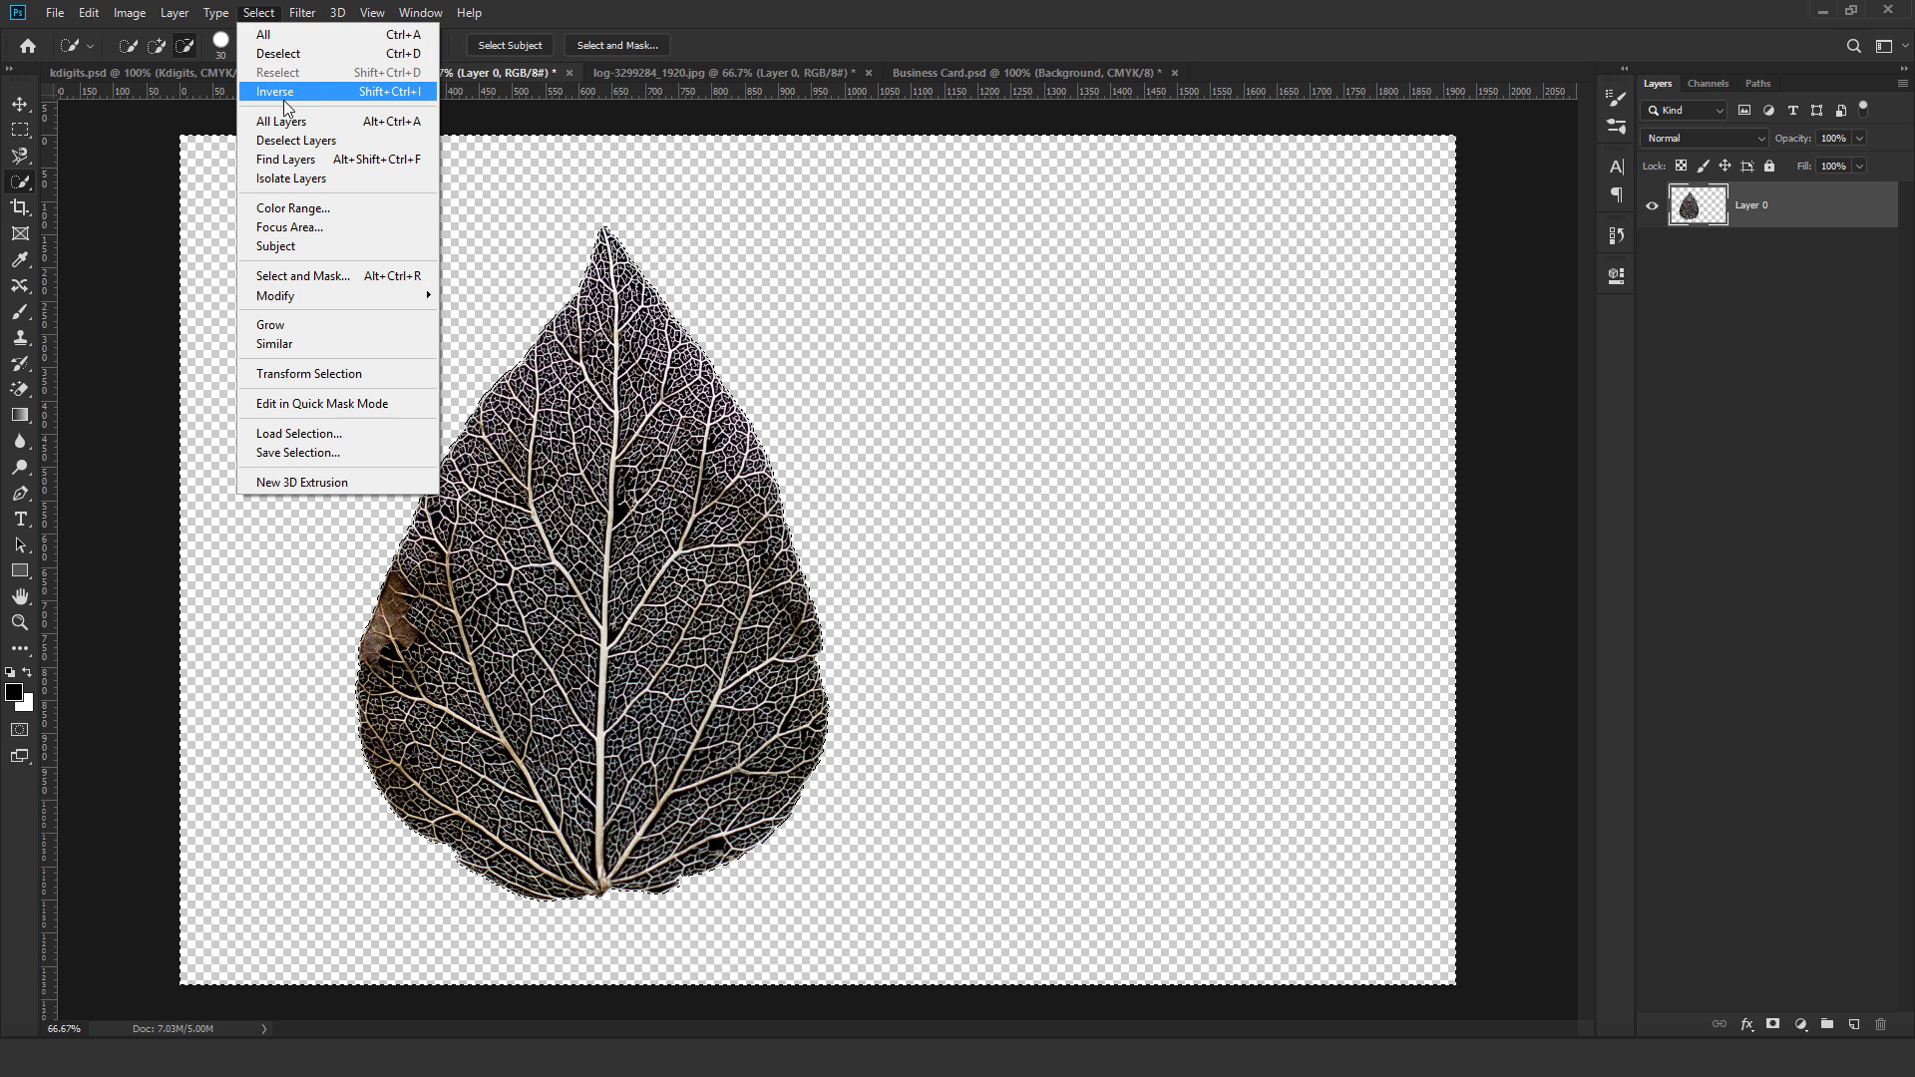
pyautogui.click(348, 93)
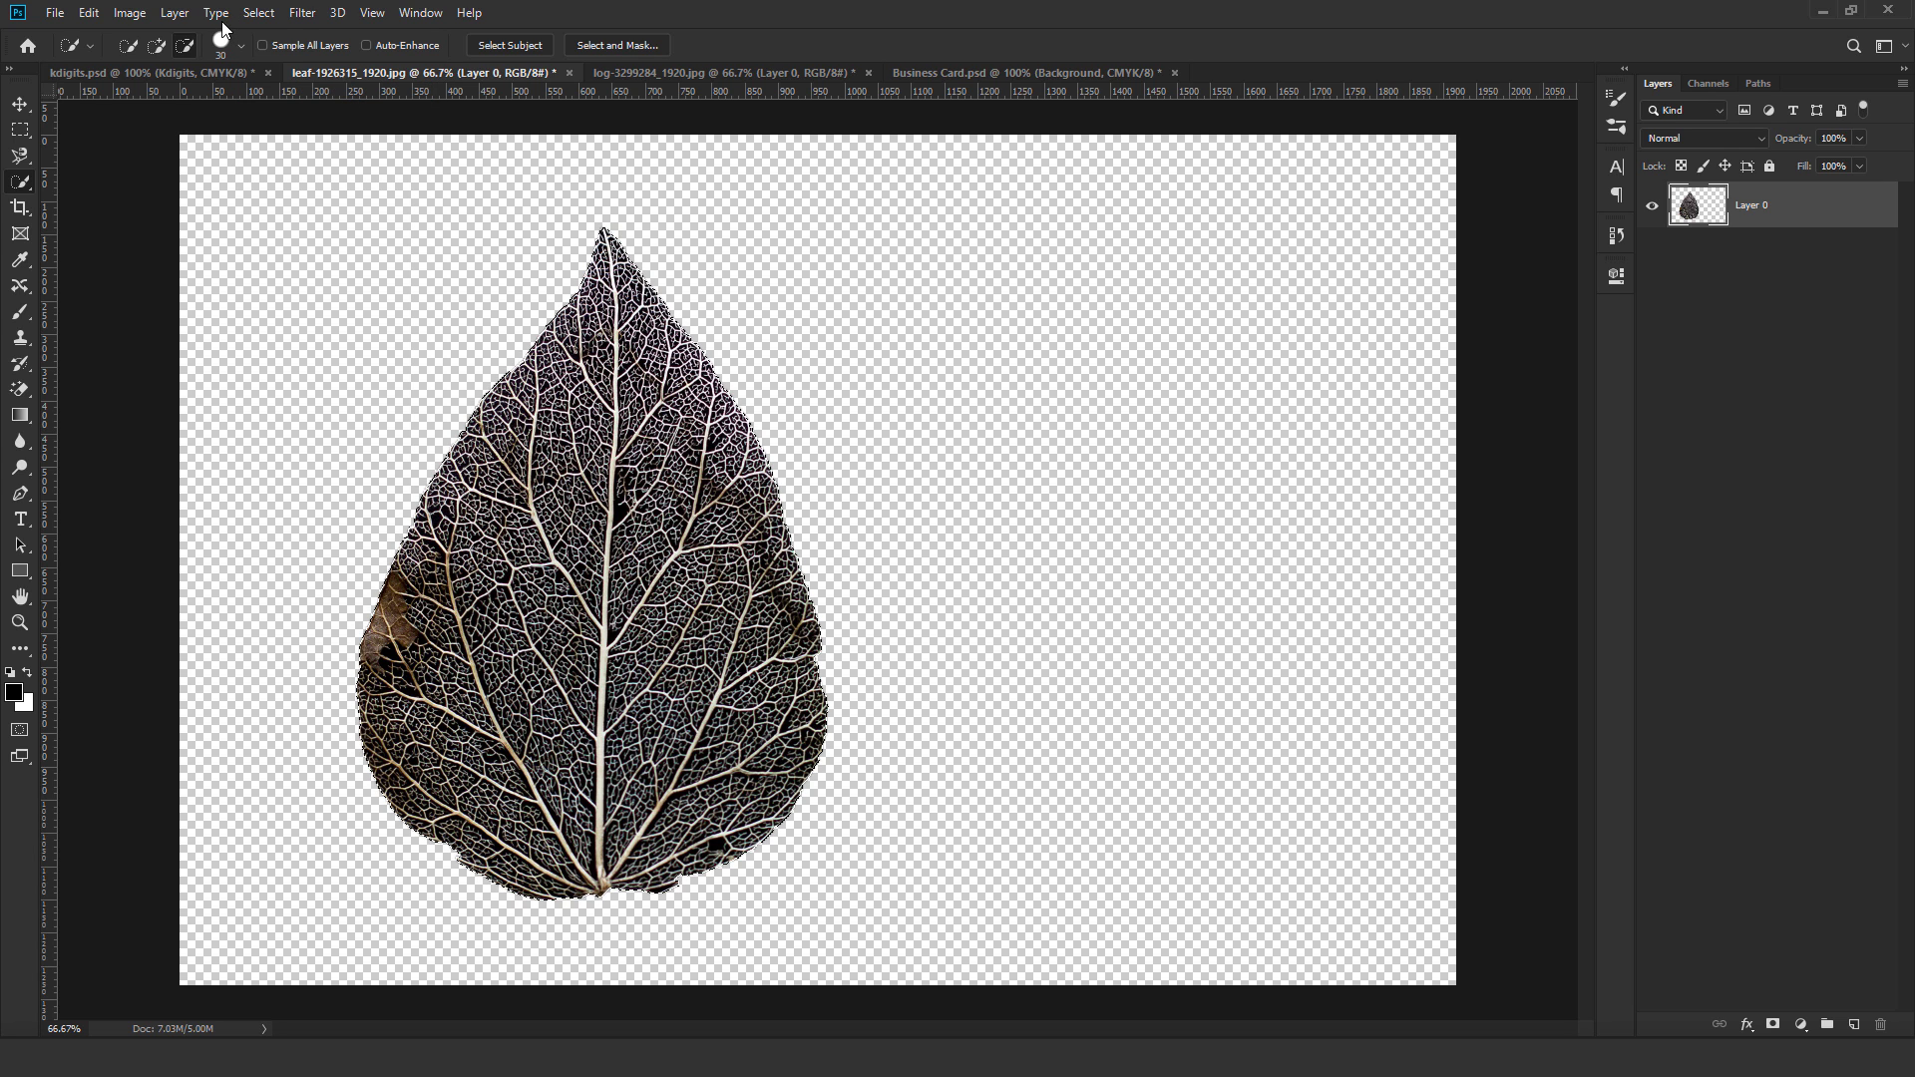
pyautogui.click(89, 14)
pyautogui.click(224, 534)
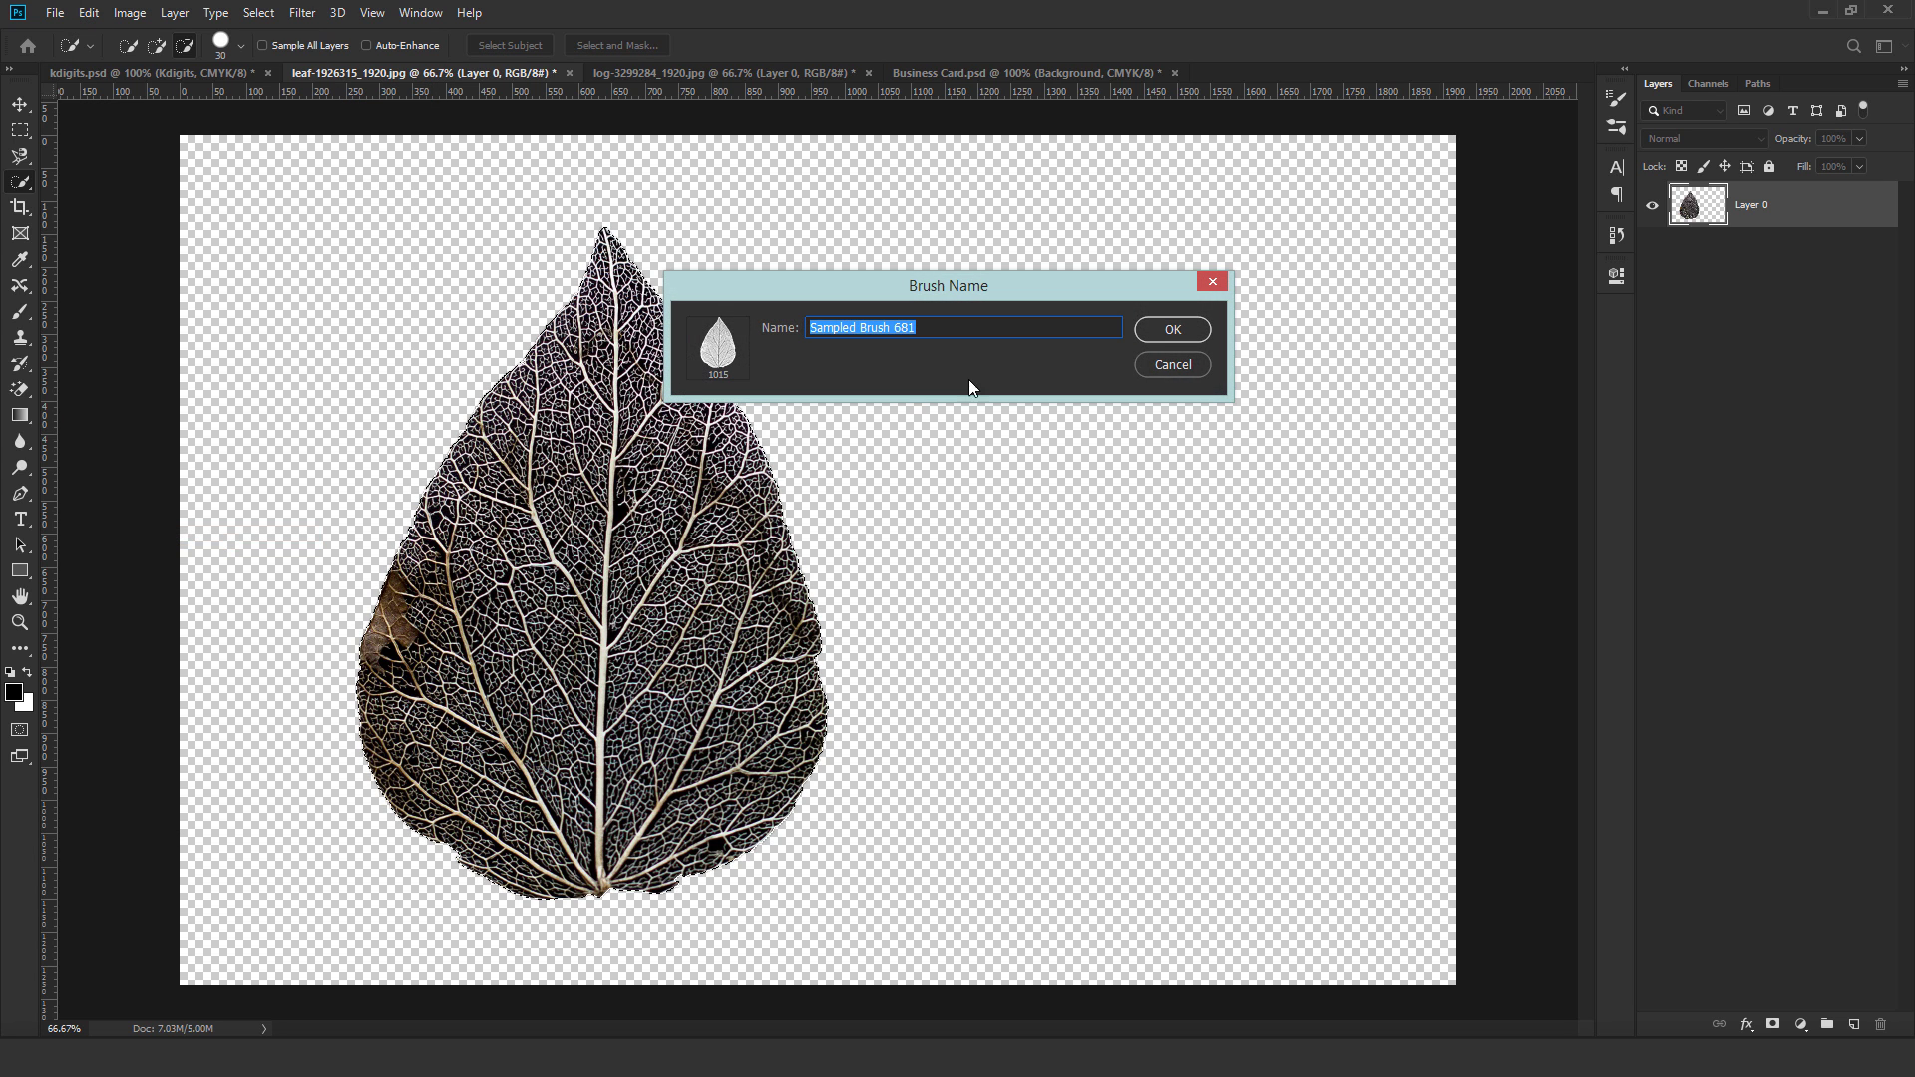
pyautogui.click(978, 329)
pyautogui.moveTo(978, 329); pyautogui.dragTo(678, 324)
pyautogui.press('BackSpace')
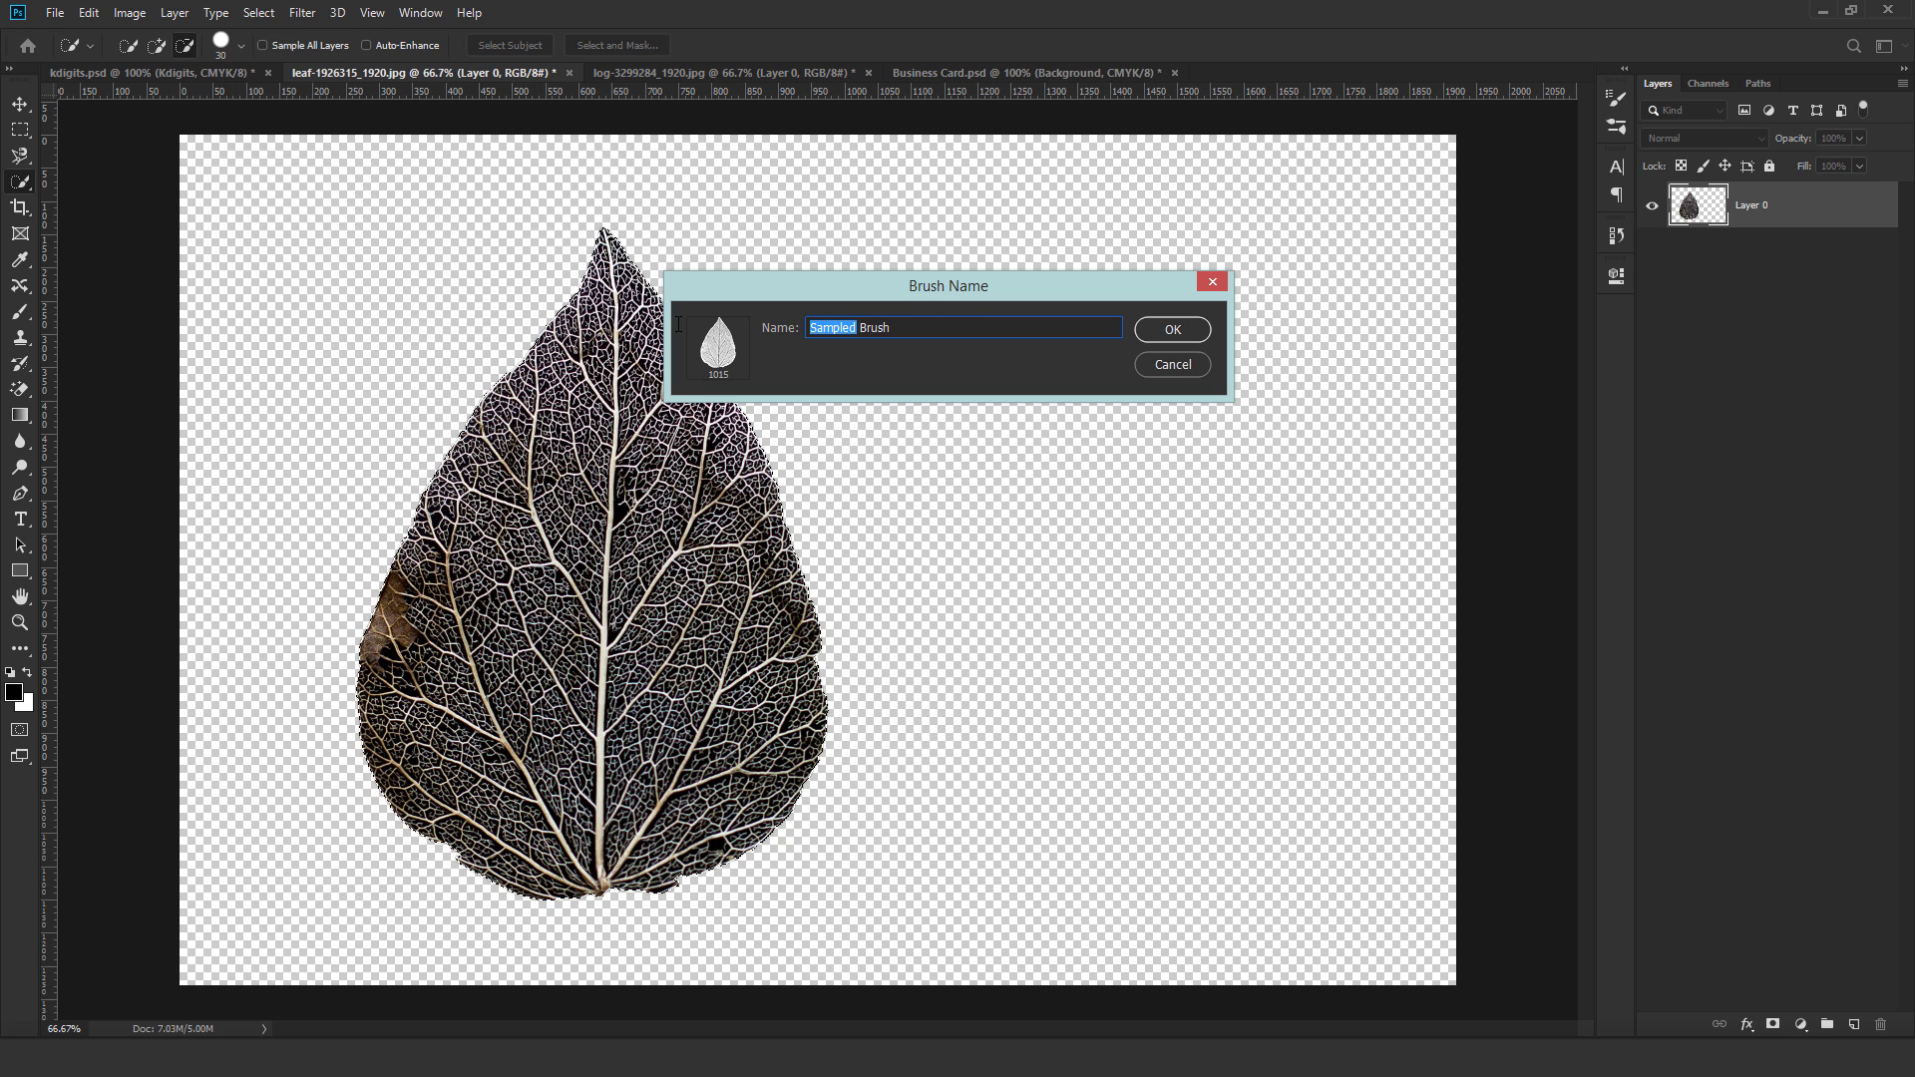
pyautogui.write('Leaf')
pyautogui.click(1191, 321)
# Check the brush presets for the new Leaf Brush with the Brush tool, finishing on the Move tool.
pyautogui.press('b')
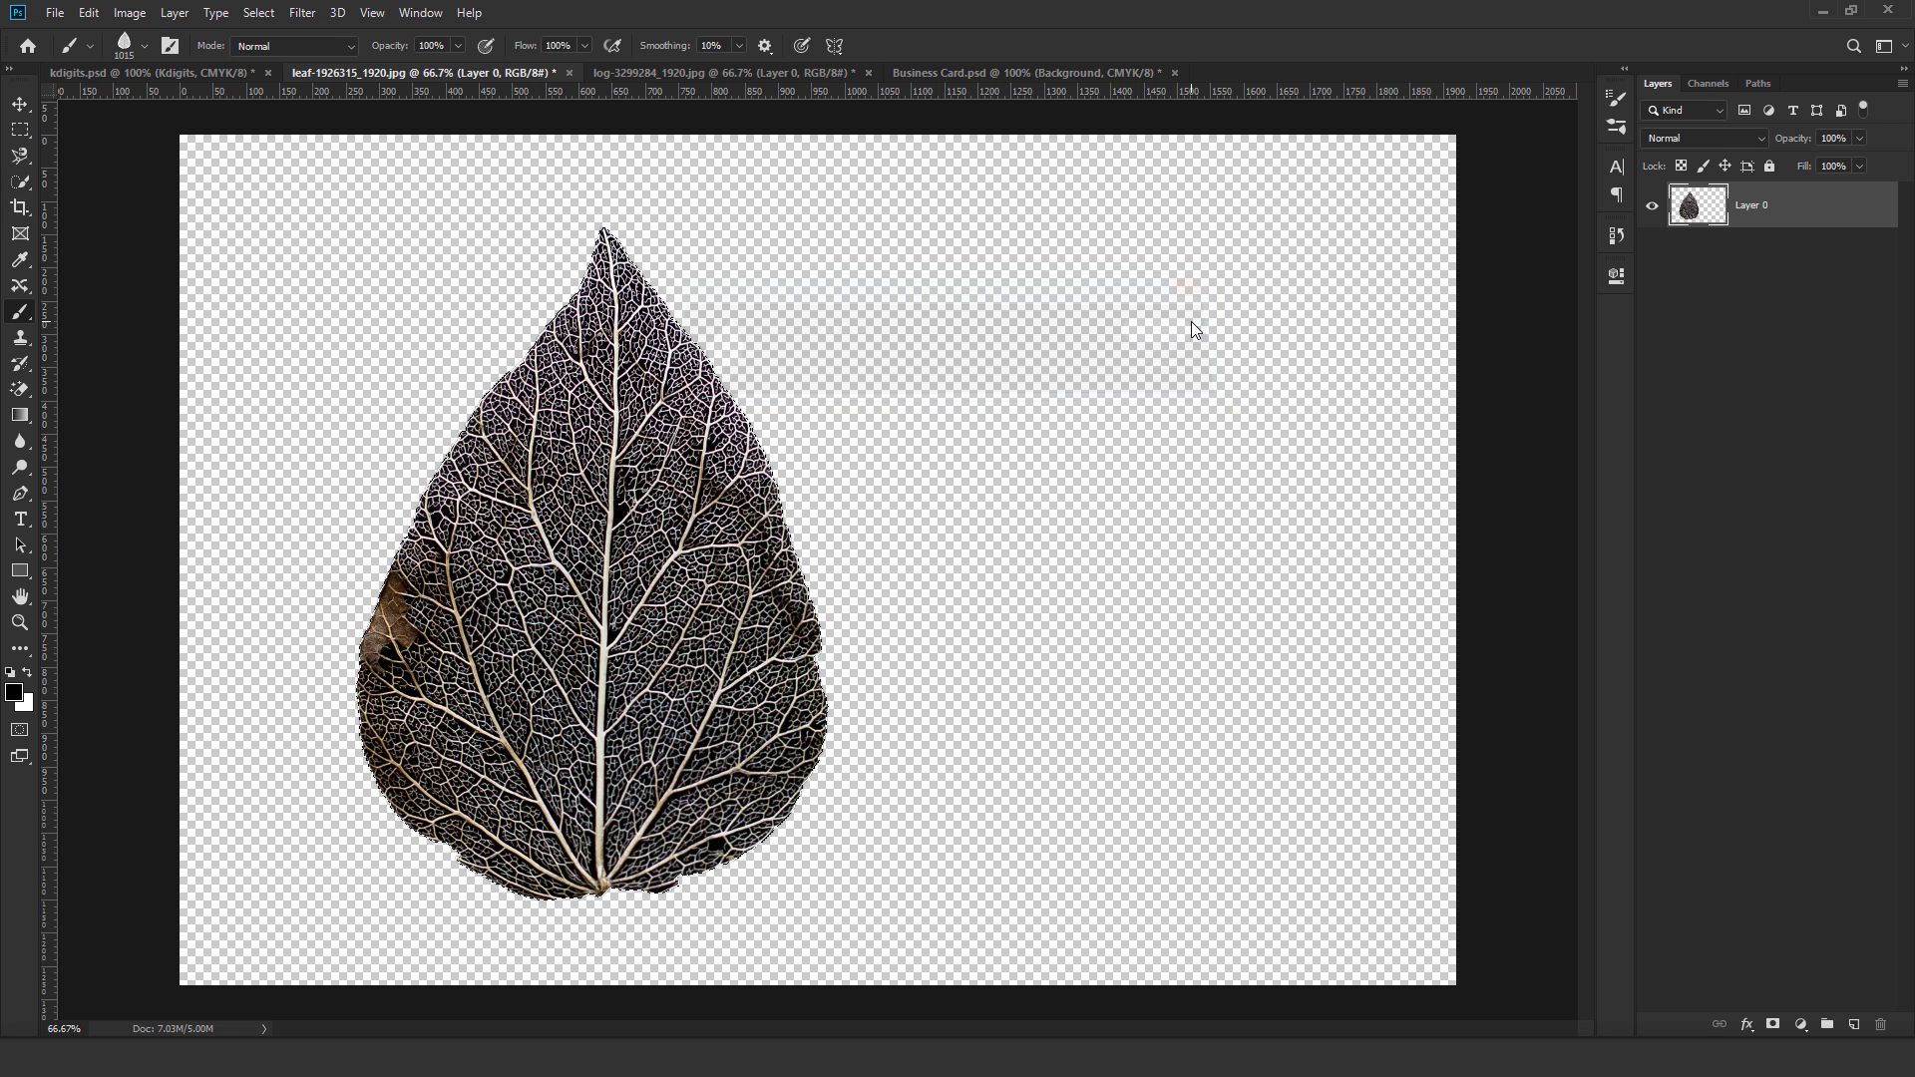
pyautogui.rightClick(20, 311)
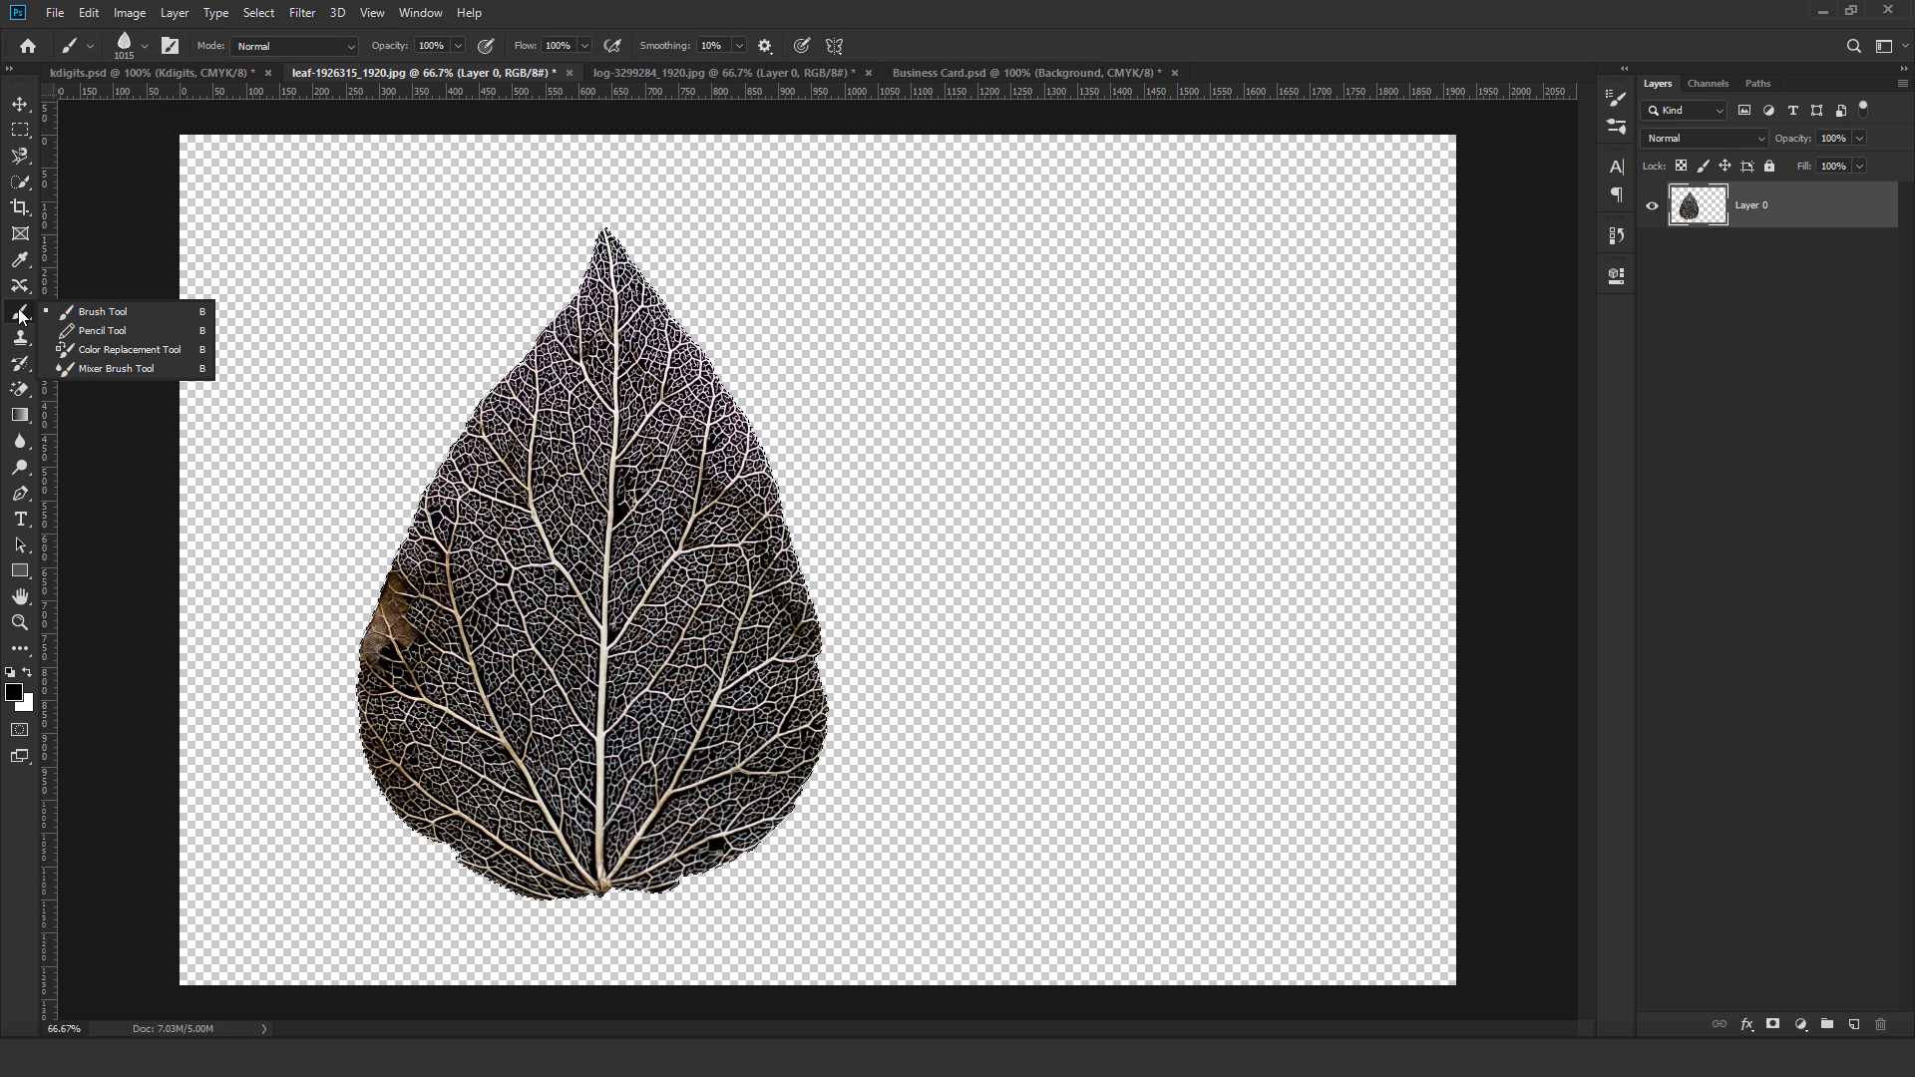
pyautogui.click(68, 311)
pyautogui.click(146, 45)
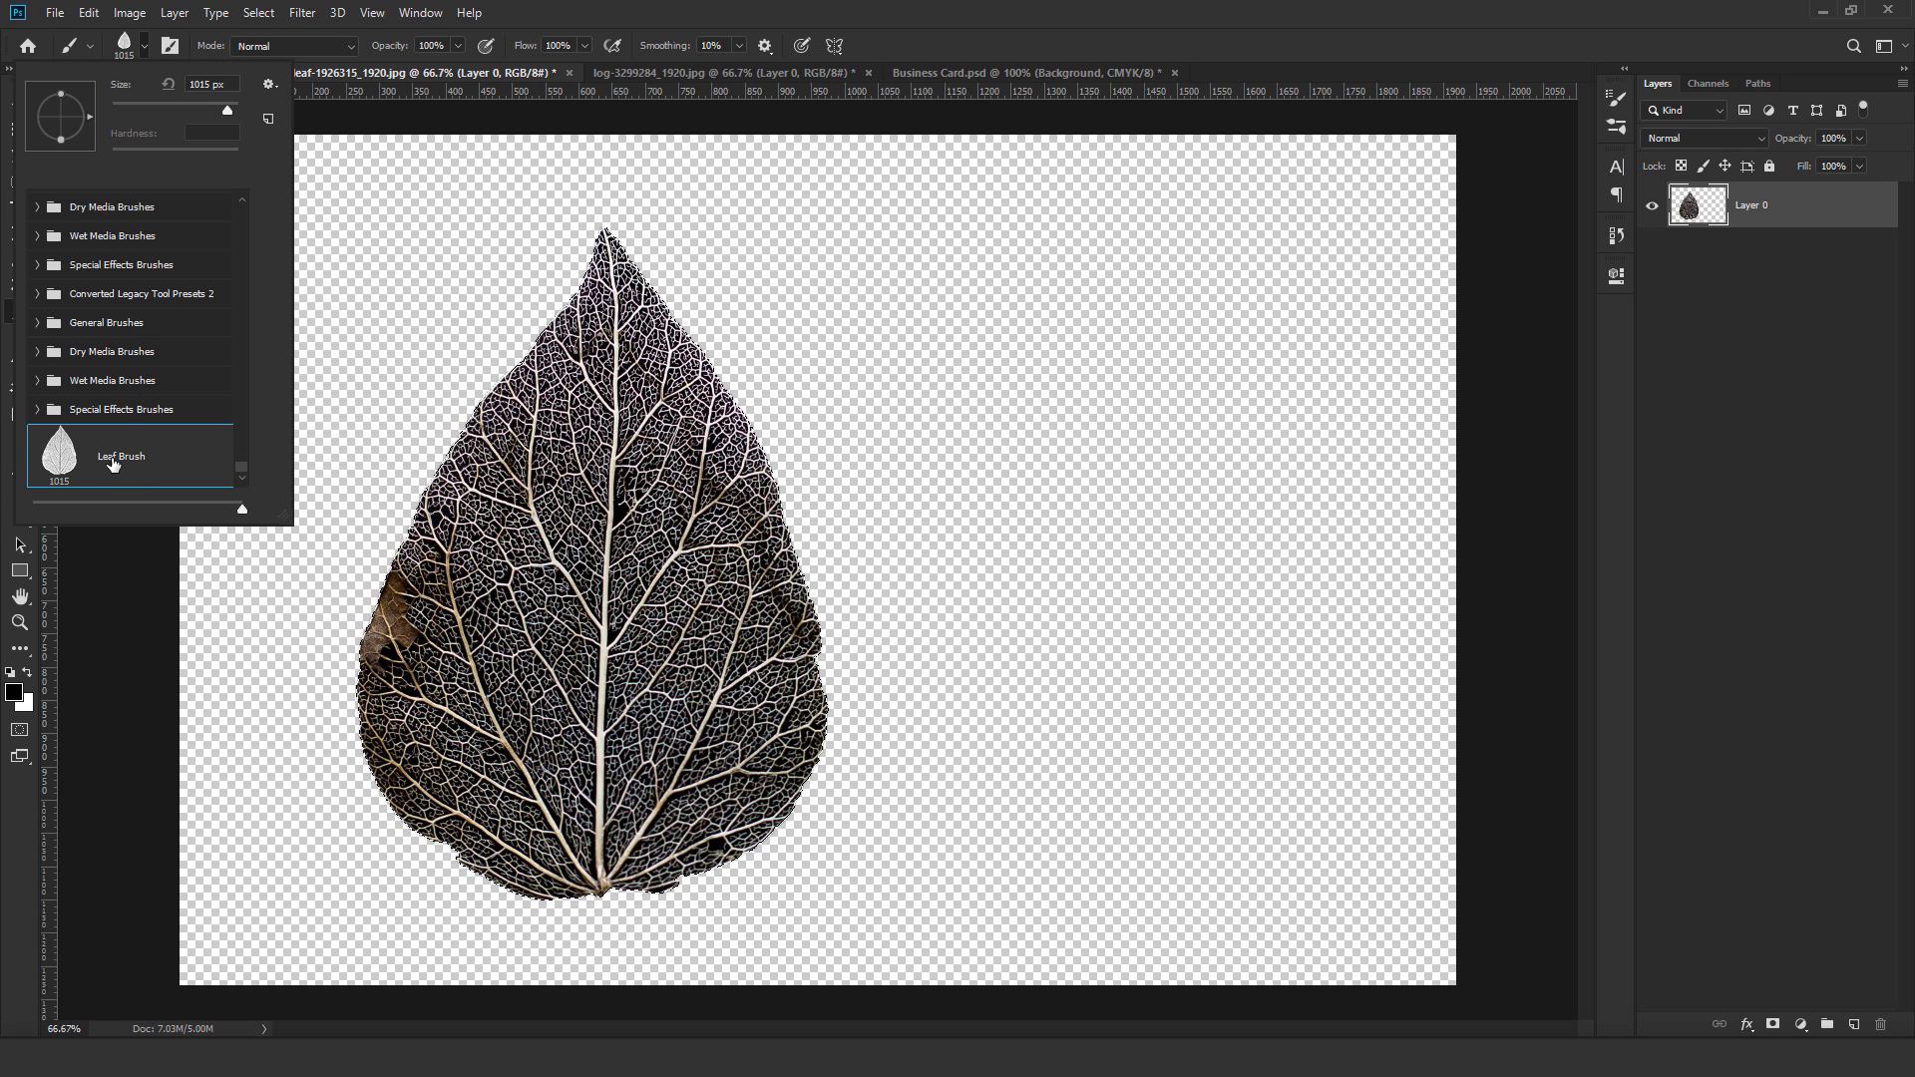
pyautogui.click(143, 47)
pyautogui.press('v')
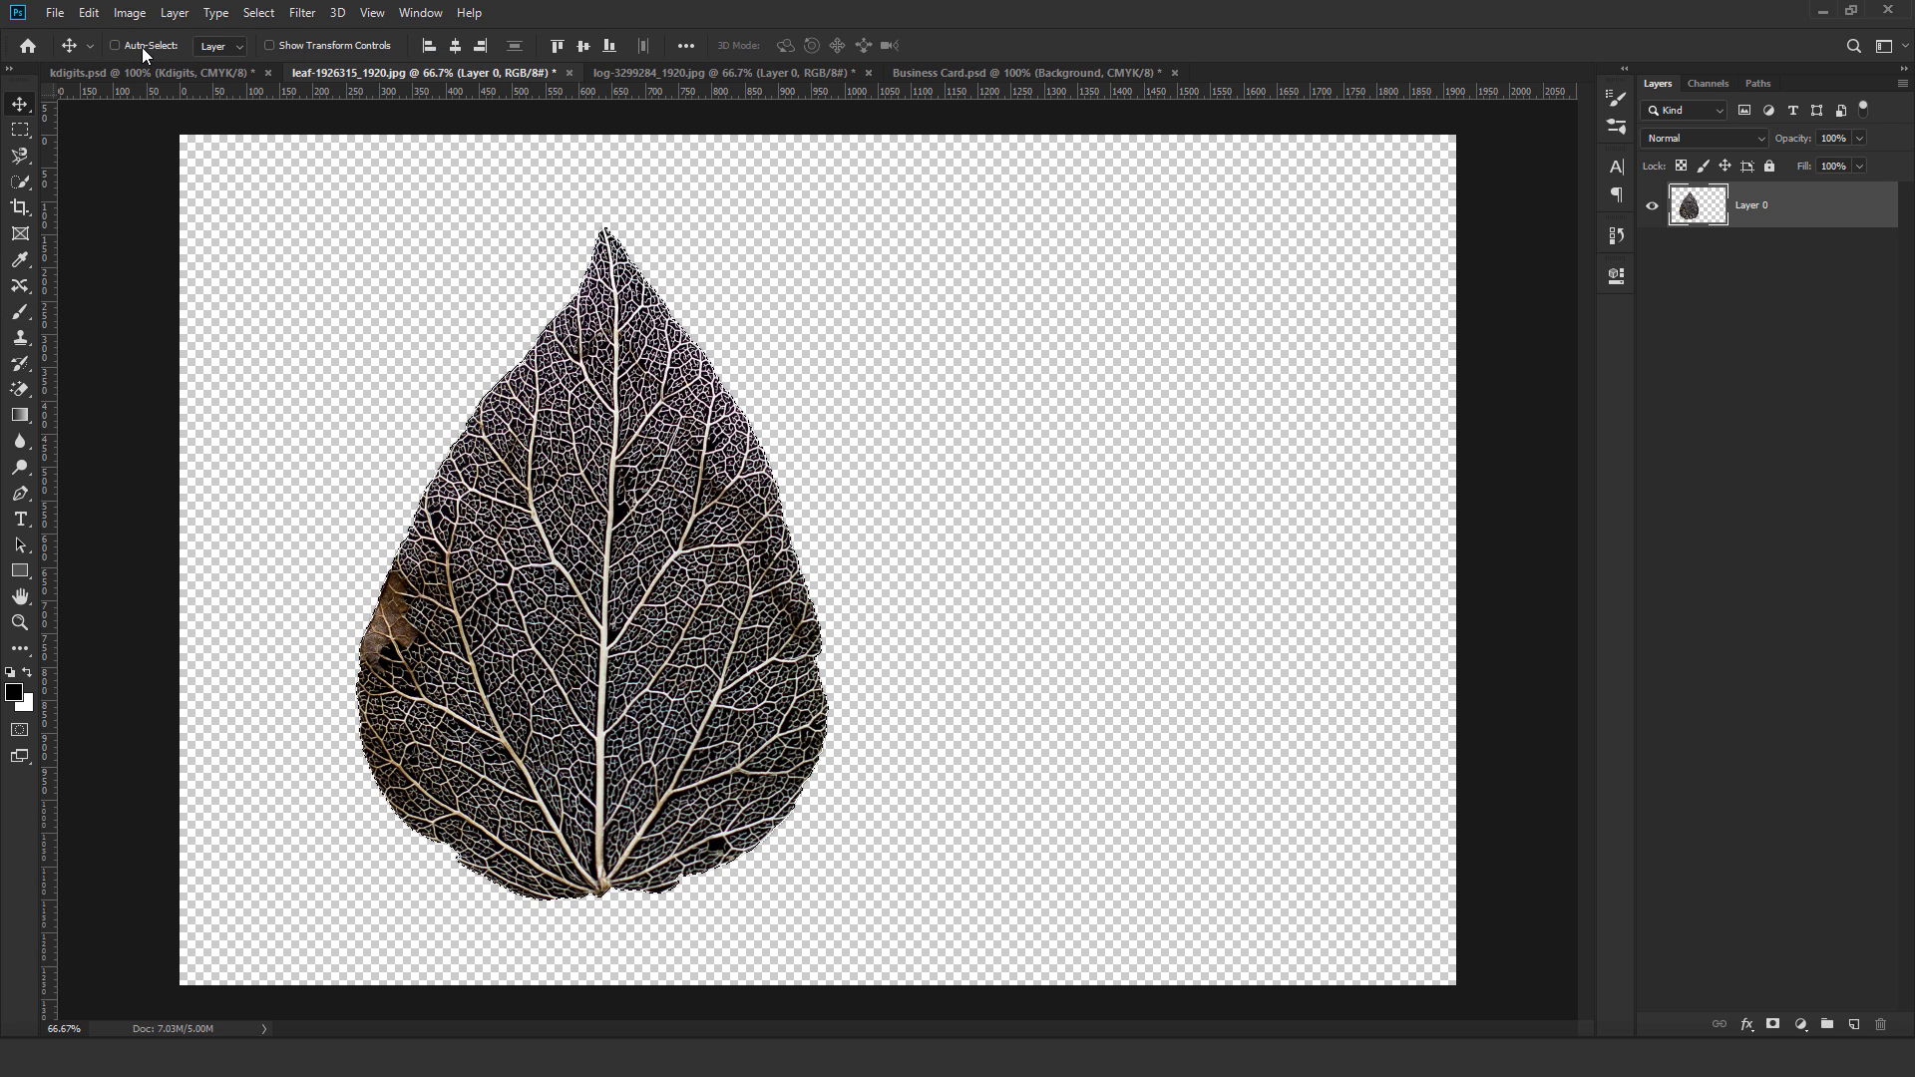
# In Business Card.psd, add a new layer named Leaf 1 above the Guides group.
pyautogui.click(972, 70)
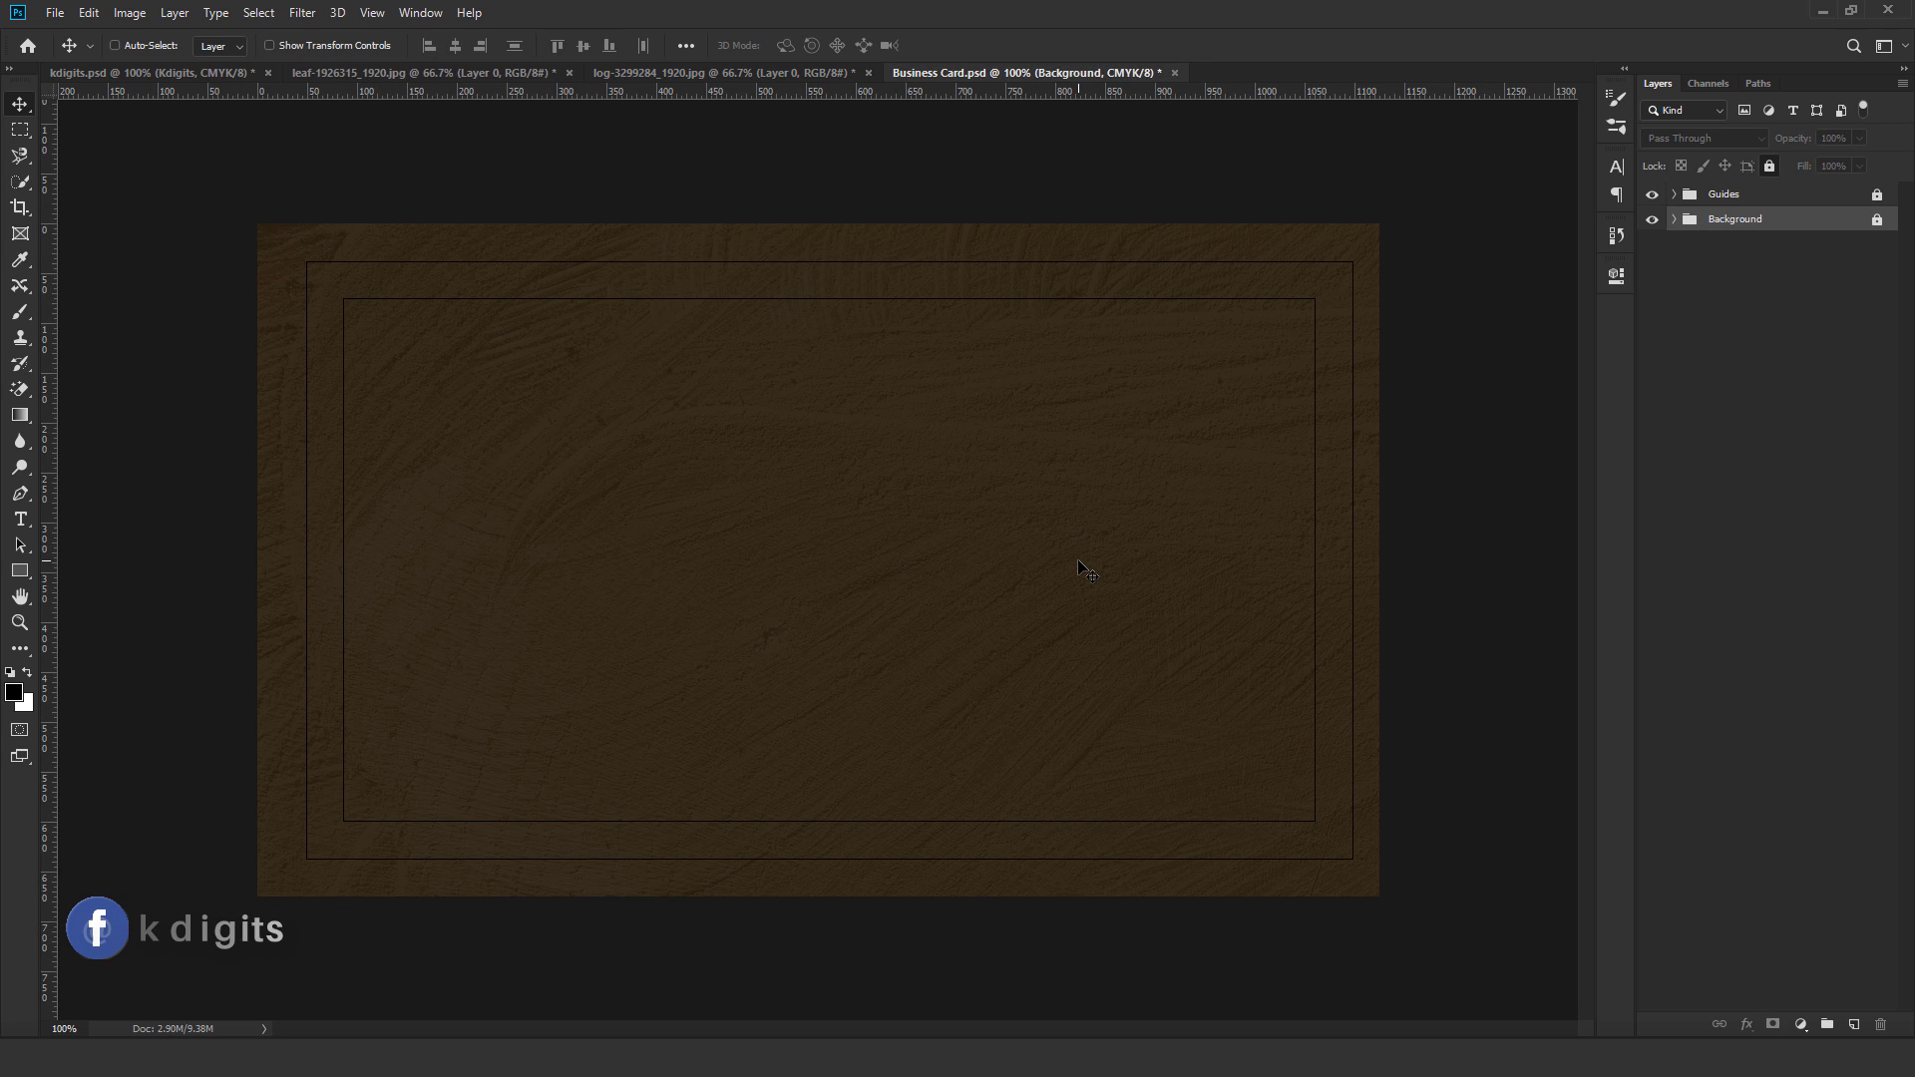
pyautogui.click(1737, 198)
pyautogui.click(174, 13)
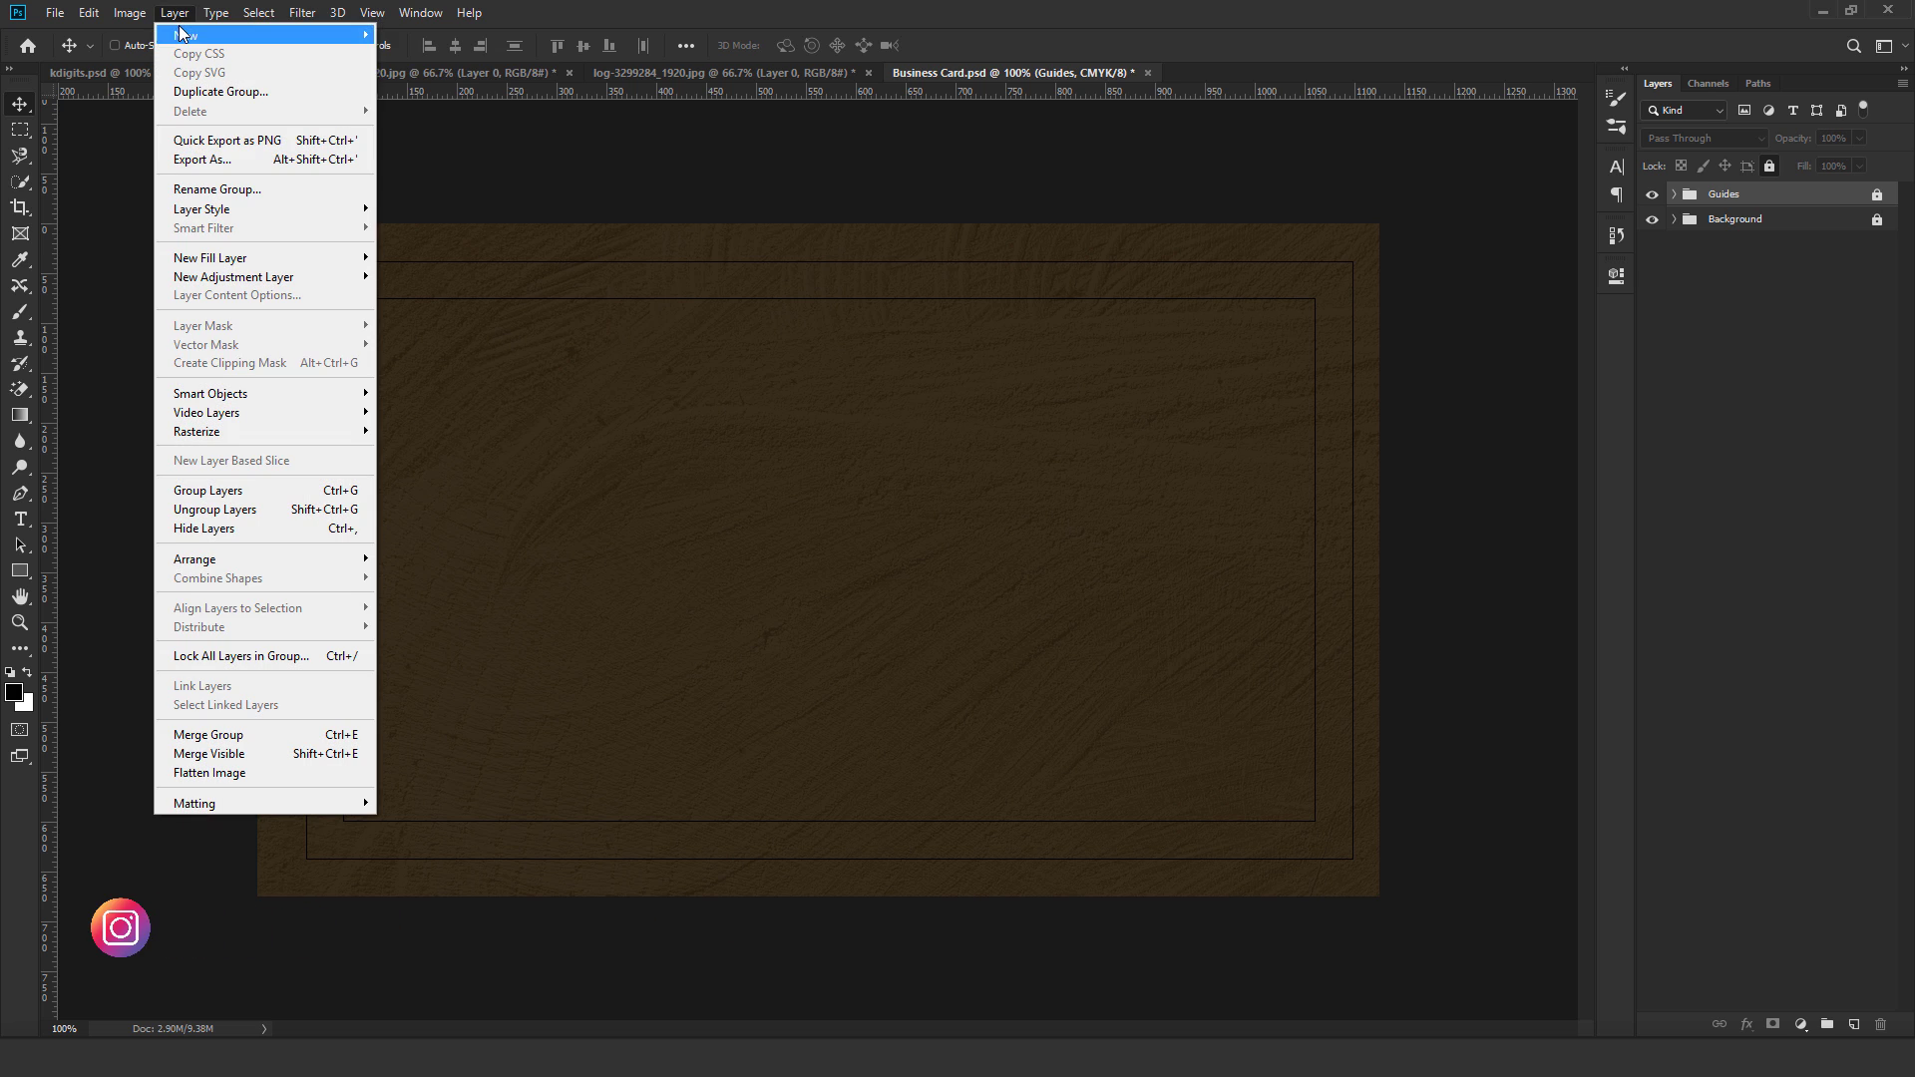
pyautogui.moveTo(200, 35)
pyautogui.click(404, 35)
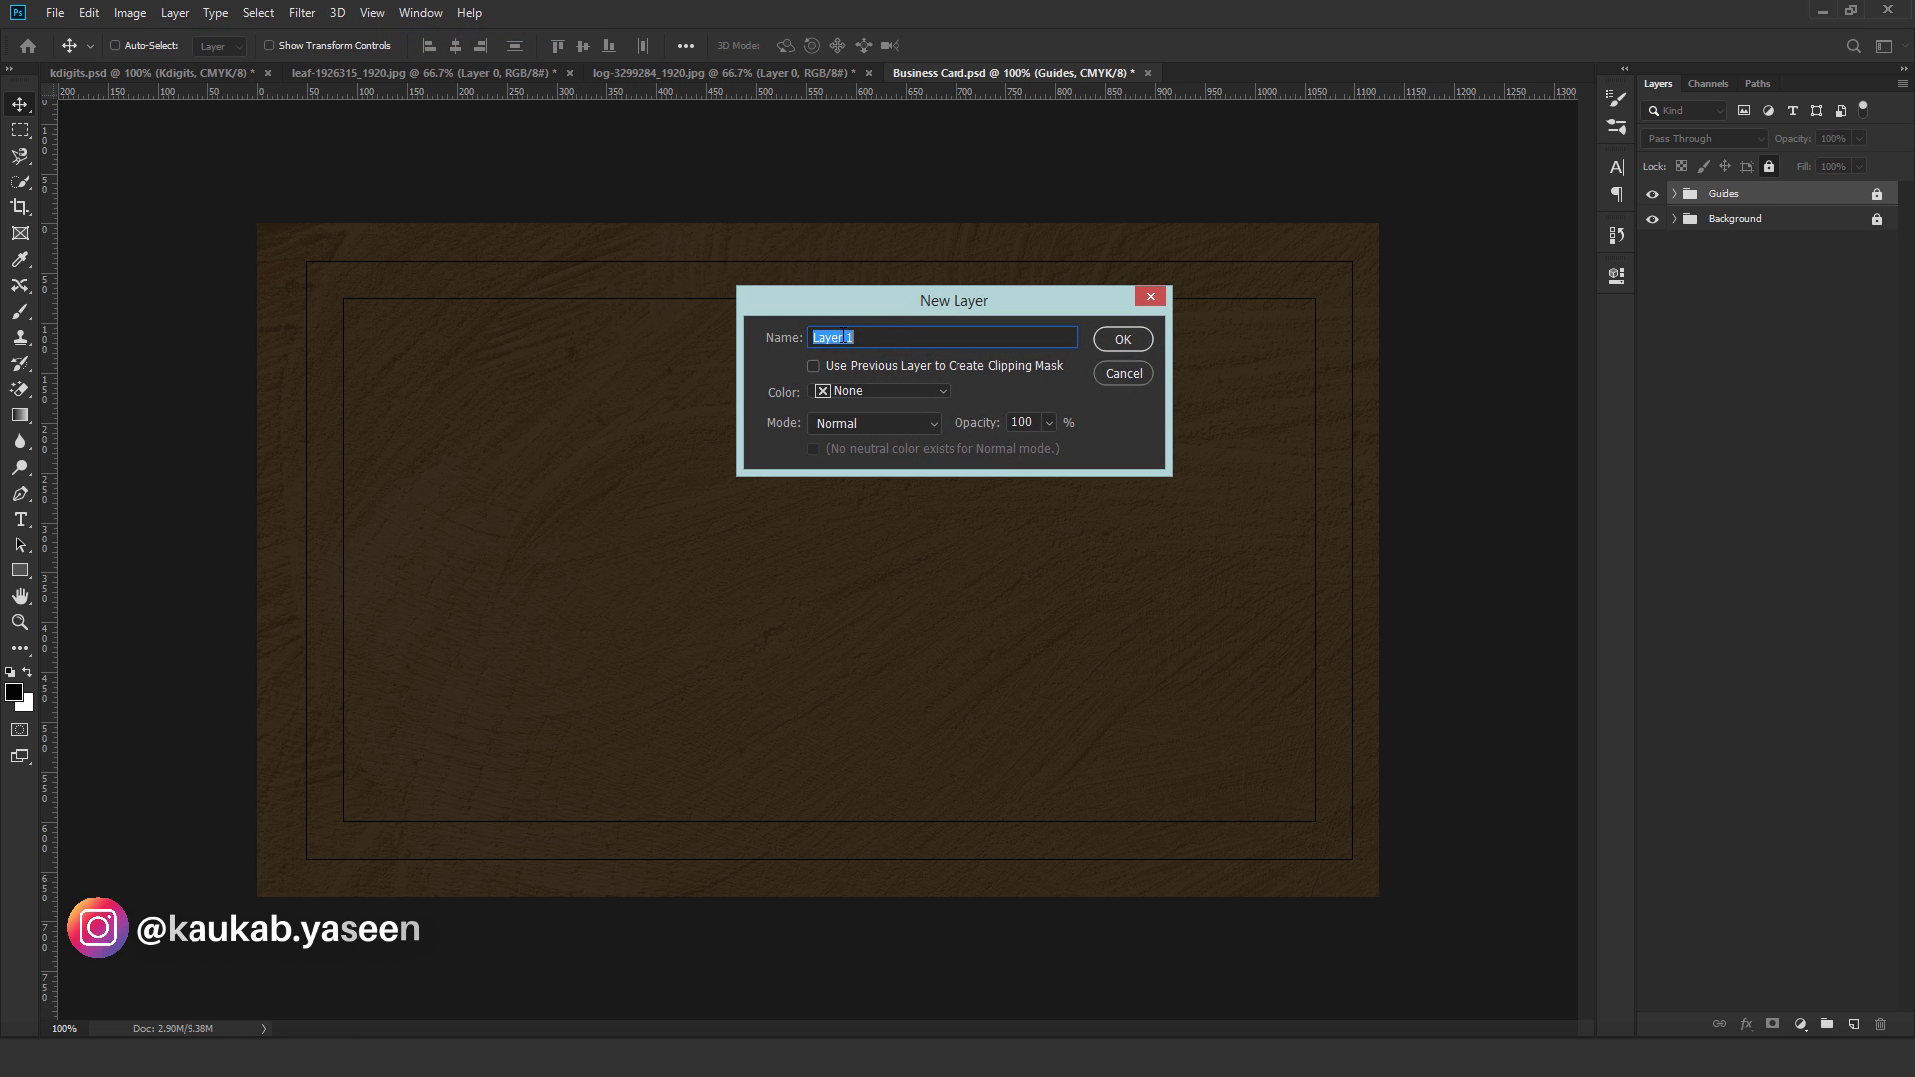
pyautogui.moveTo(843, 337); pyautogui.dragTo(816, 337)
pyautogui.write('eaf')
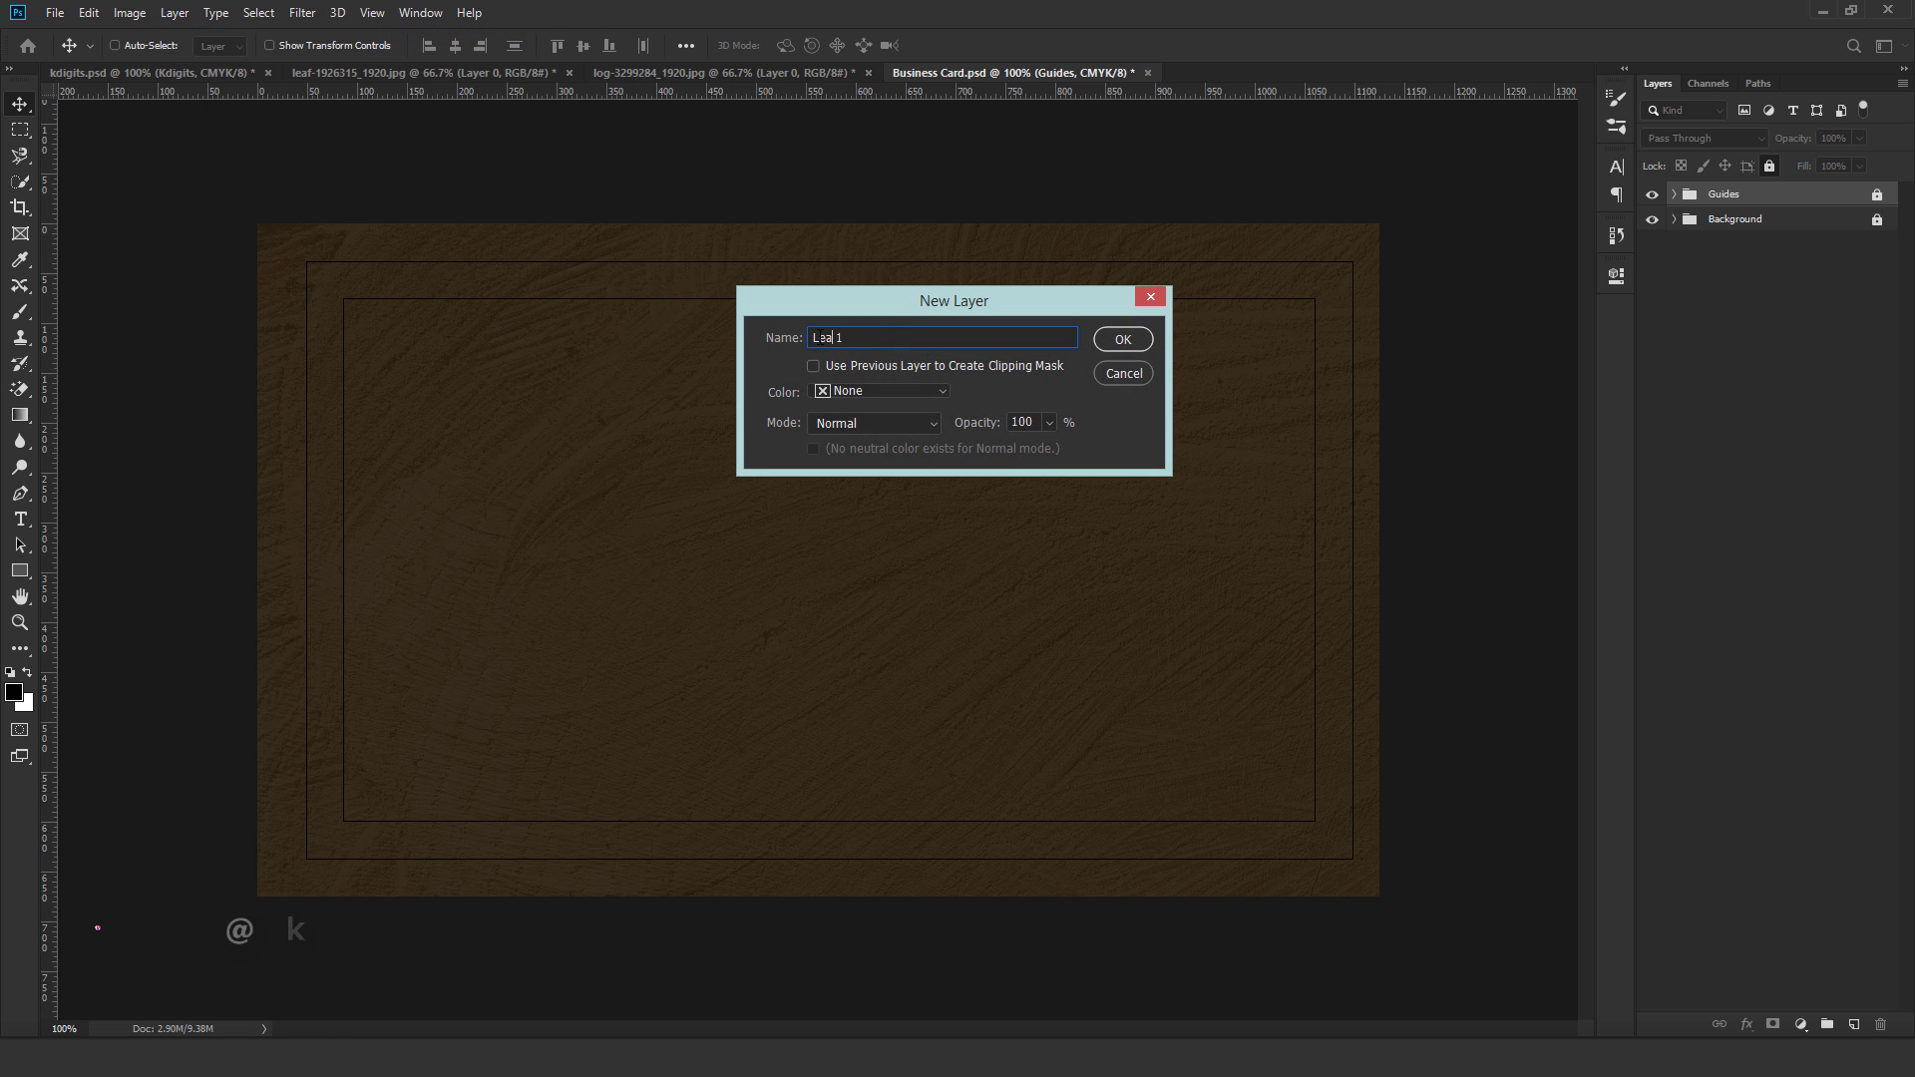
pyautogui.click(1133, 336)
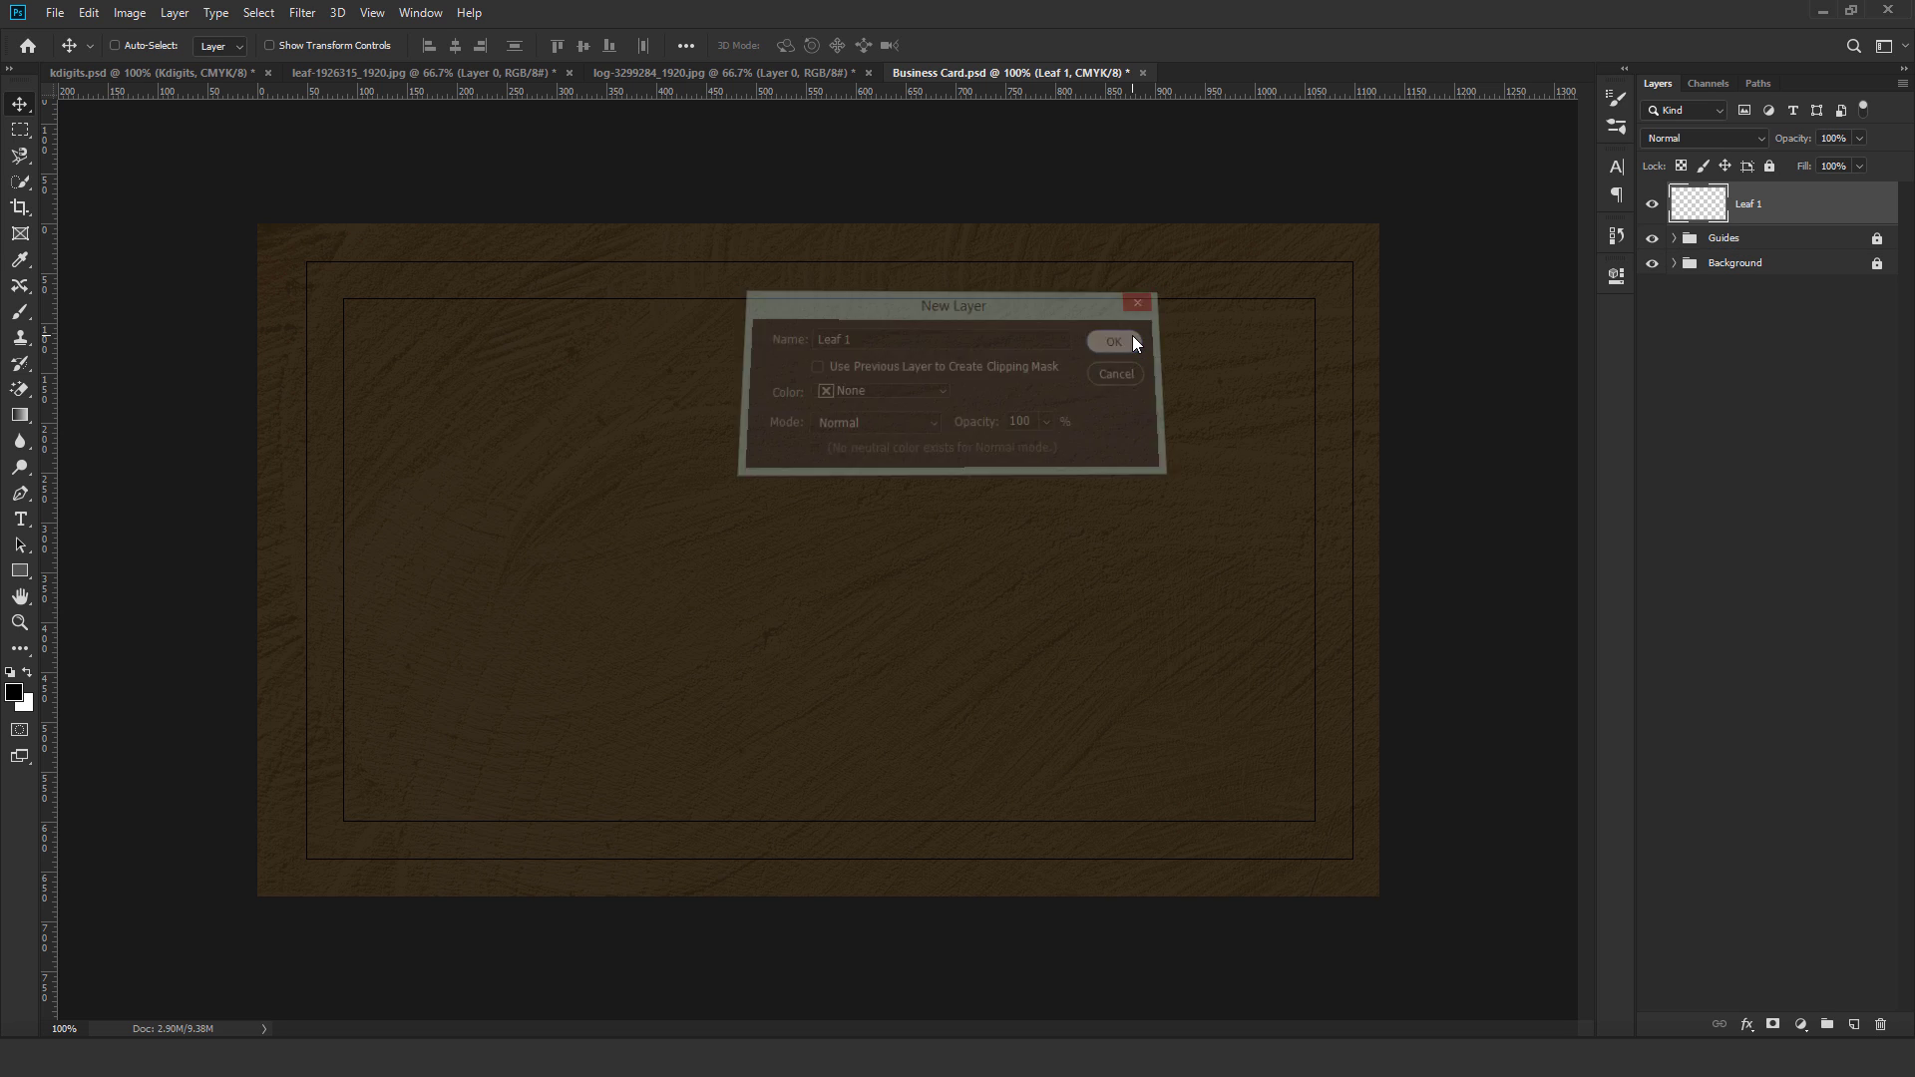
# Set the foreground color to green #7dad3f.
pyautogui.click(15, 695)
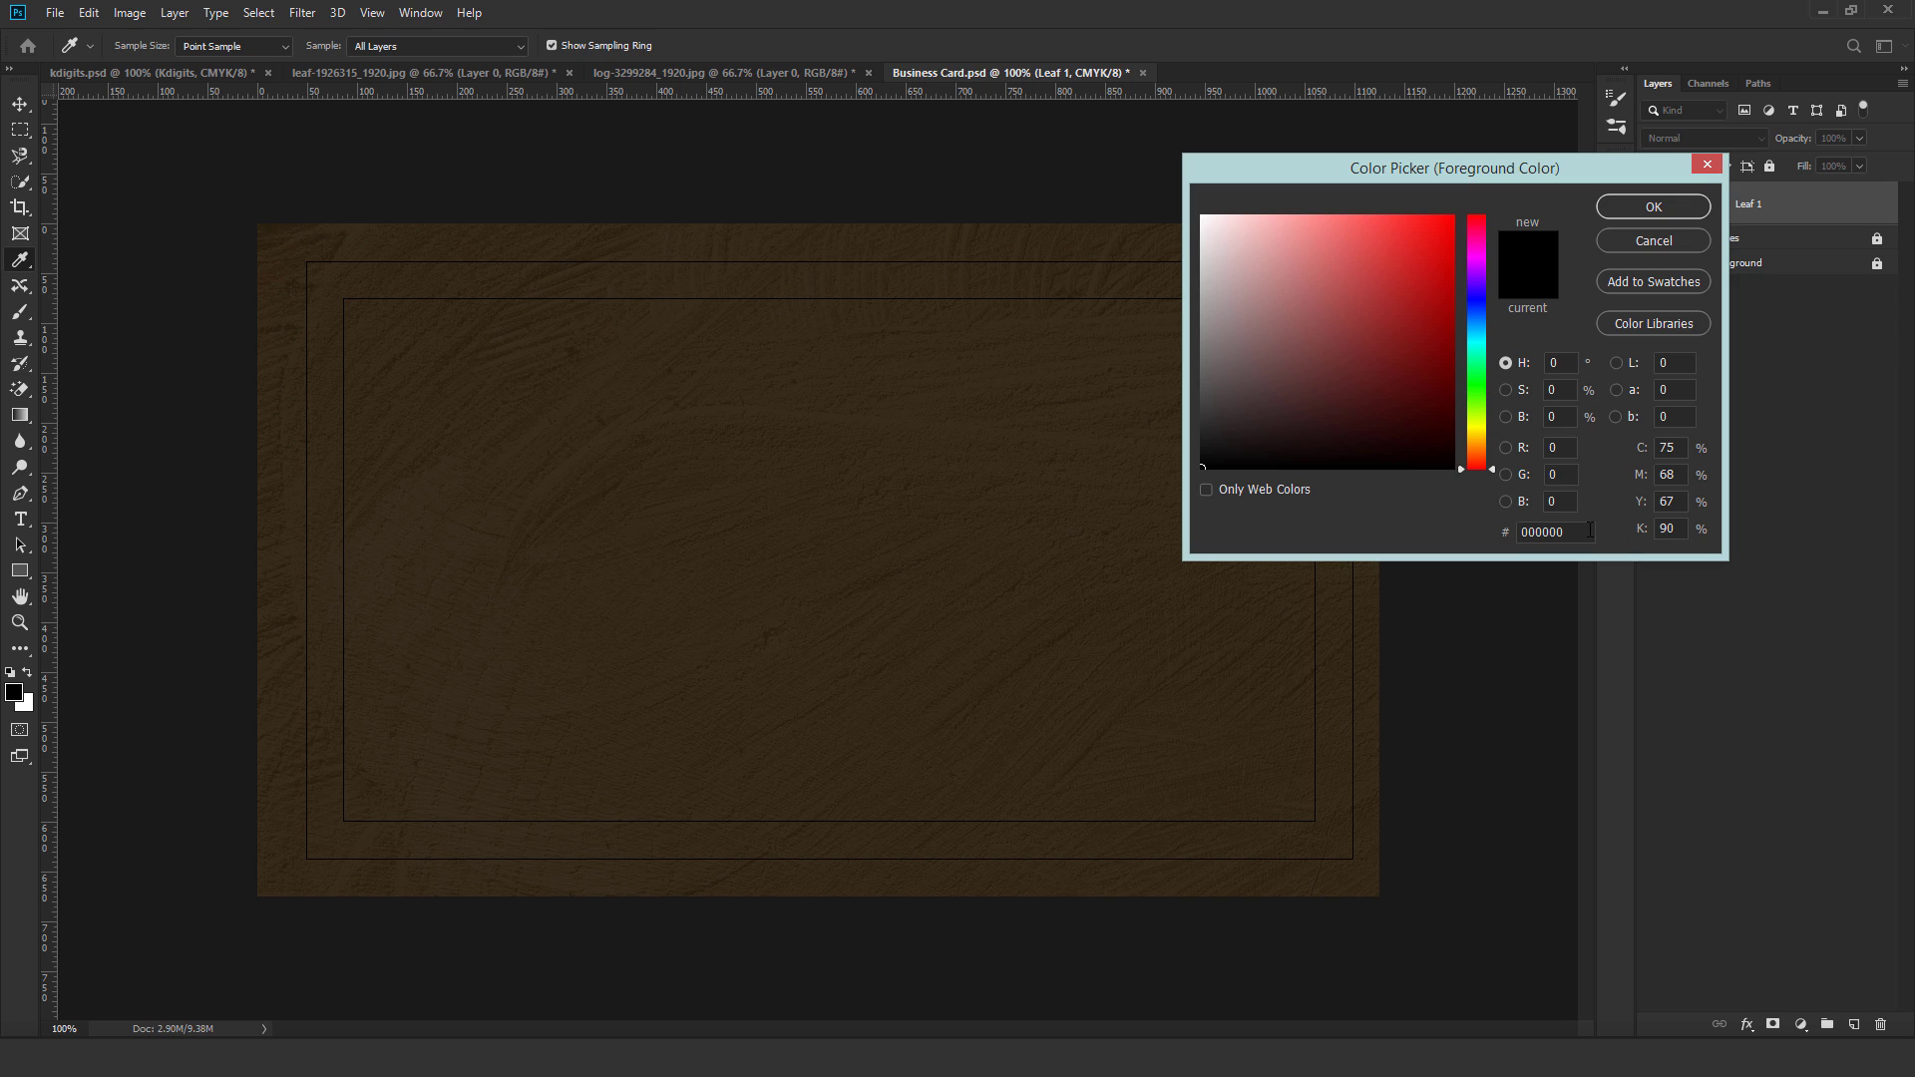
pyautogui.click(1523, 535)
pyautogui.write('7dad3f')
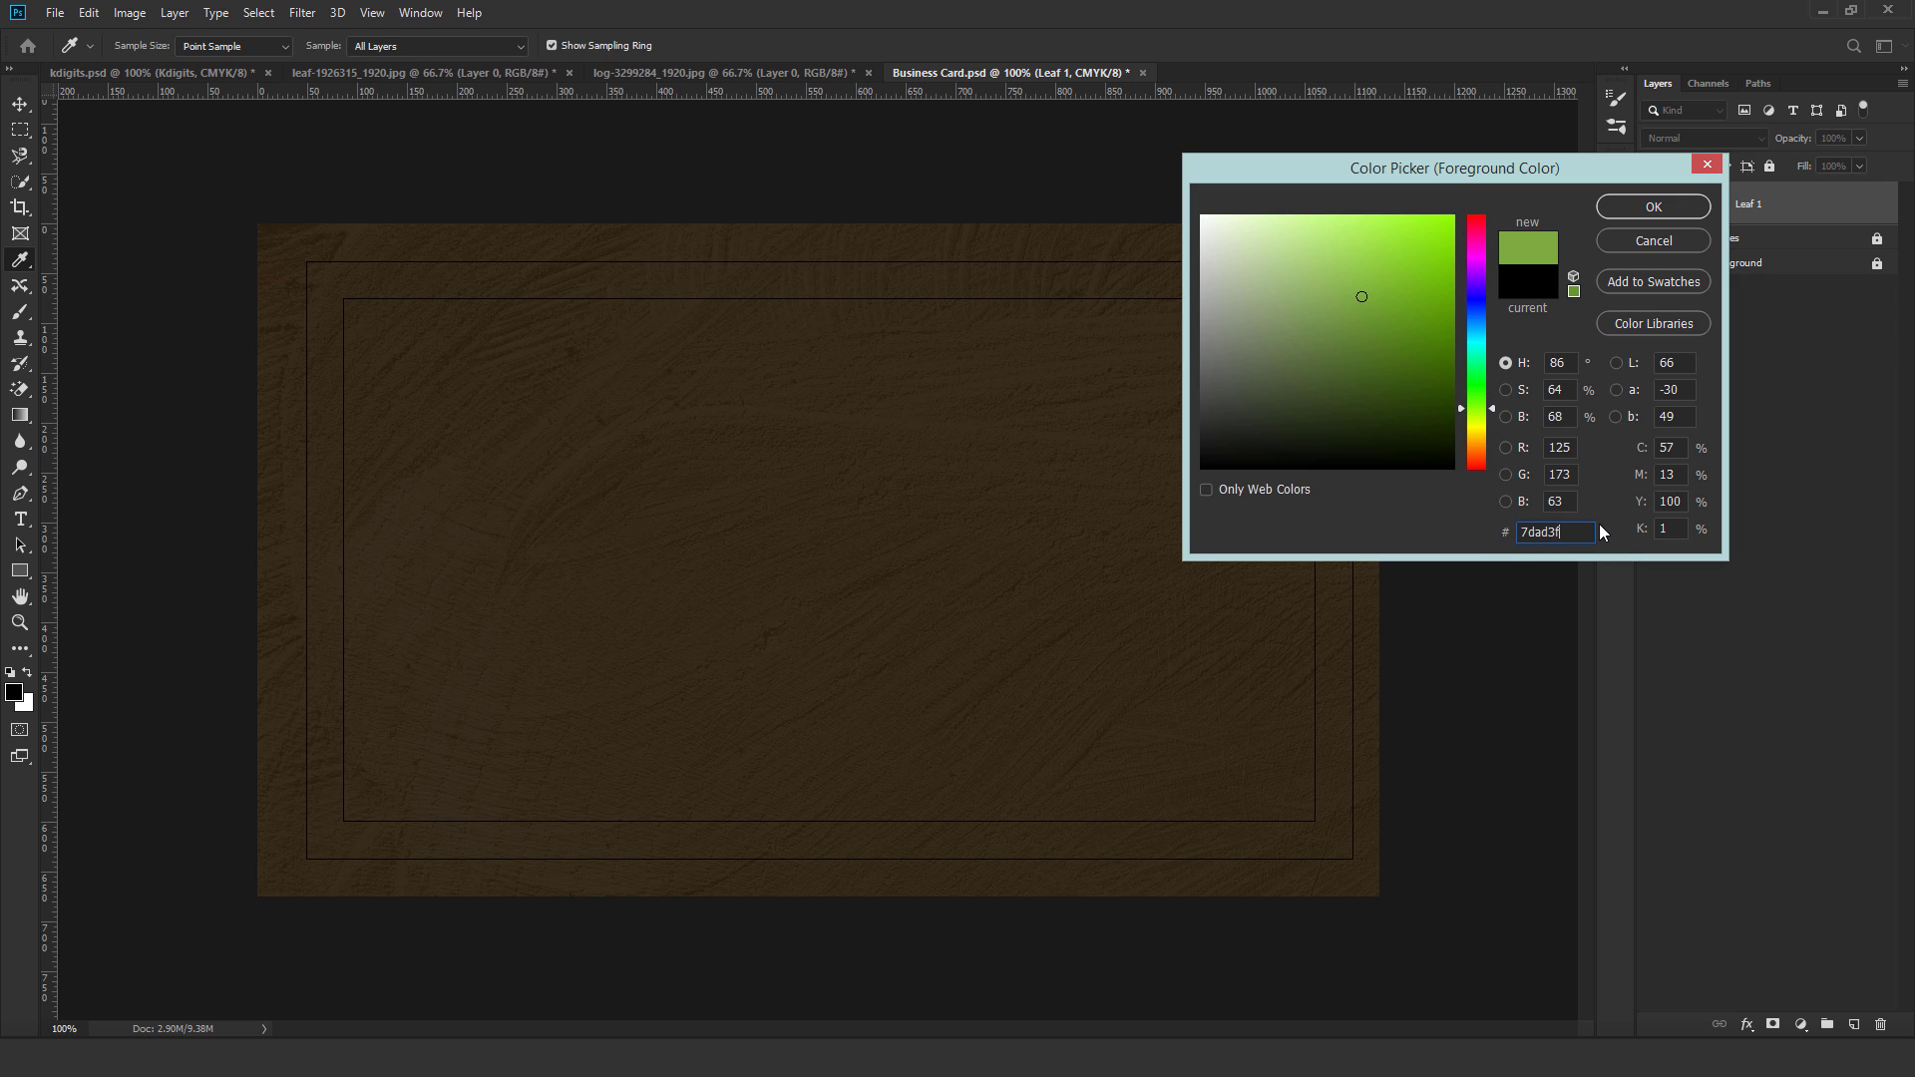
pyautogui.click(1654, 207)
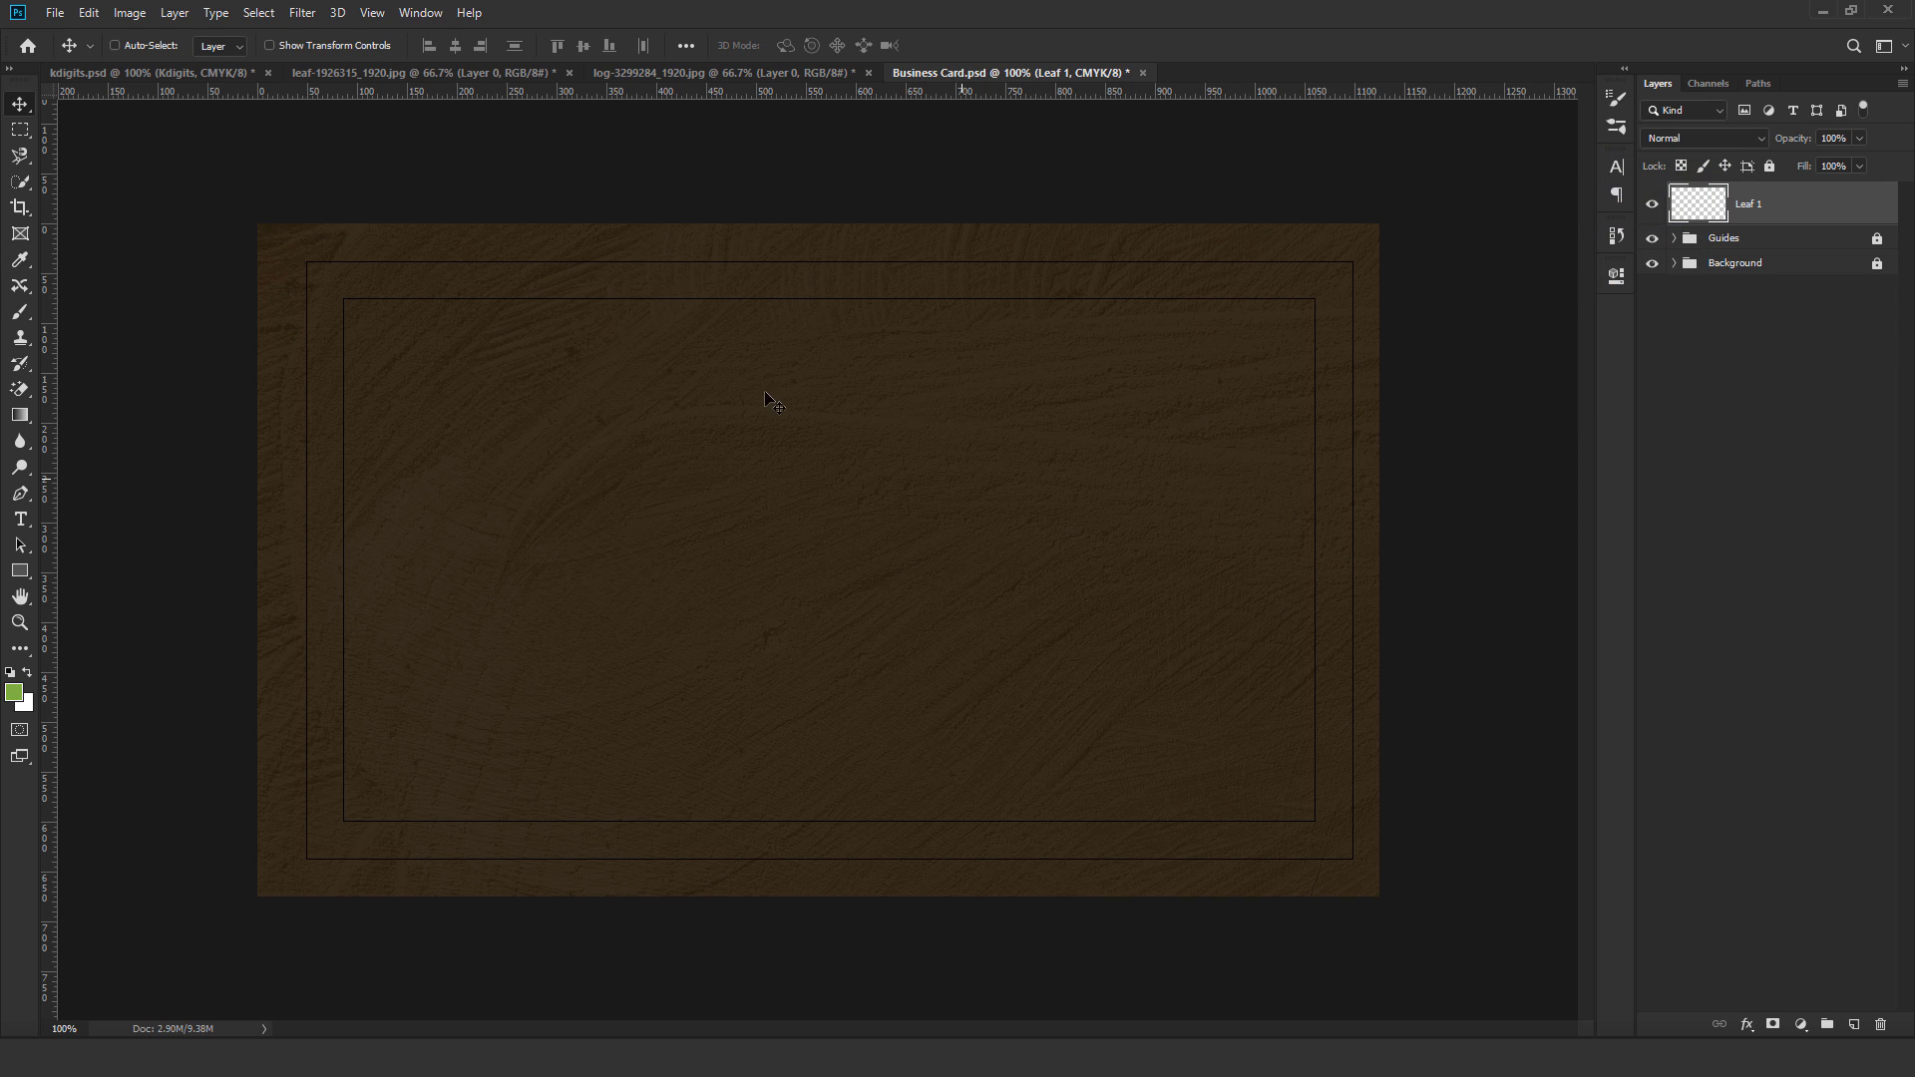
# Stamp one green leaf on Leaf 1 in the left half of the card using the Leaf Brush at 432 px.
pyautogui.click(20, 312)
pyautogui.click(87, 313)
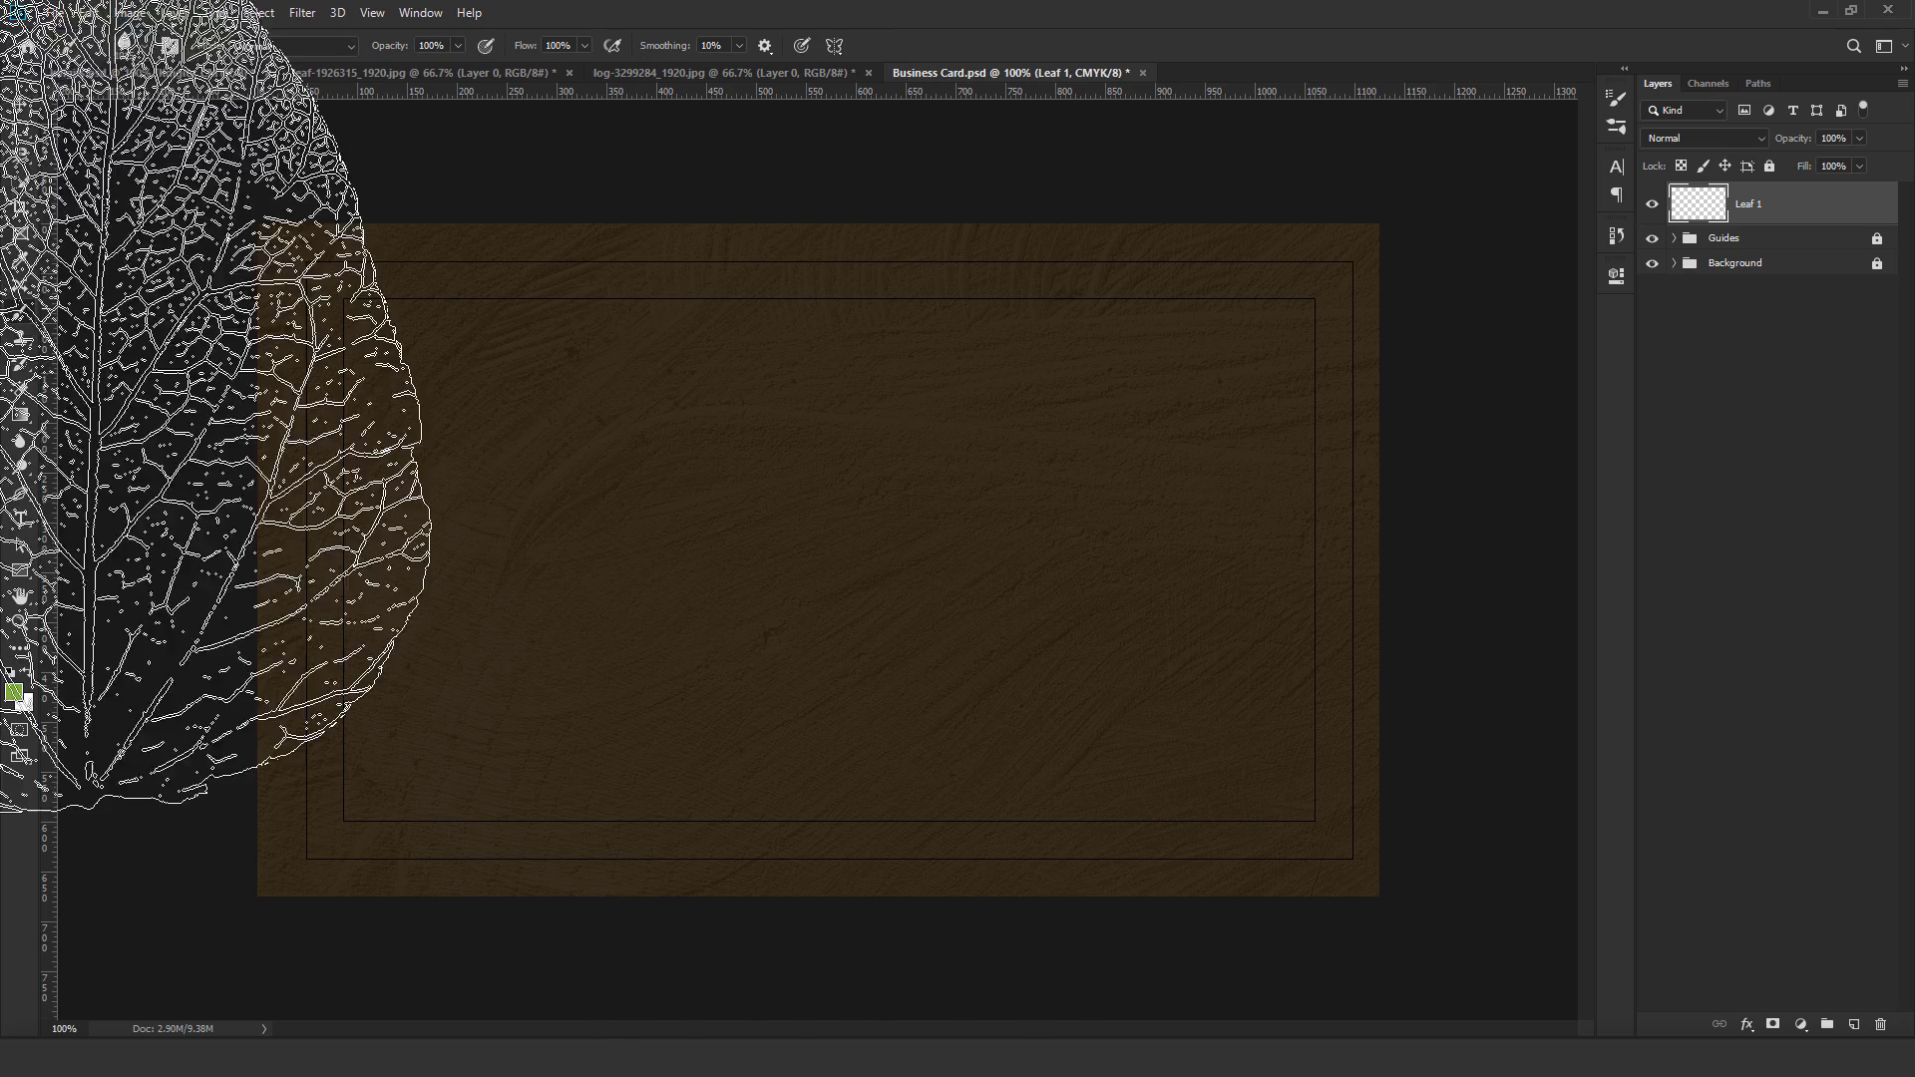
pyautogui.click(135, 51)
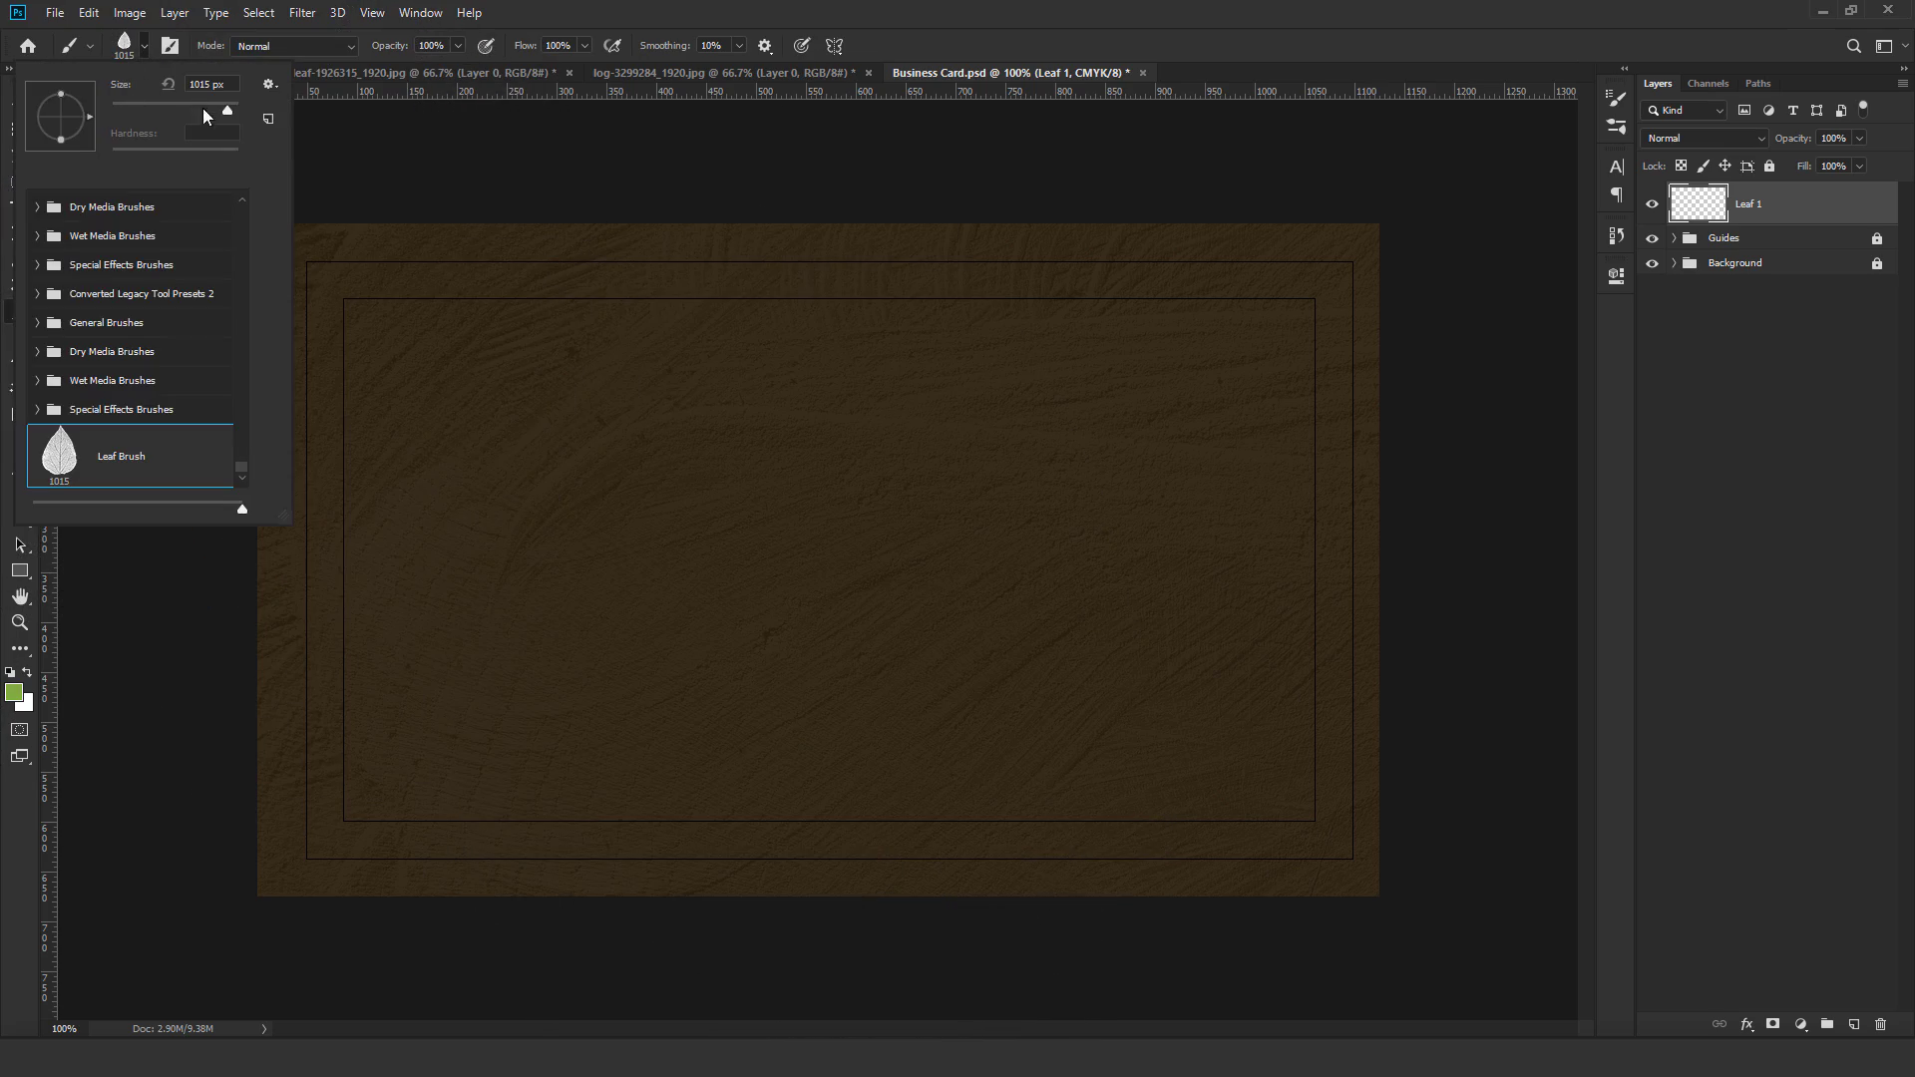
pyautogui.moveTo(194, 112); pyautogui.dragTo(221, 116)
pyautogui.press('Return')
pyautogui.click(643, 558)
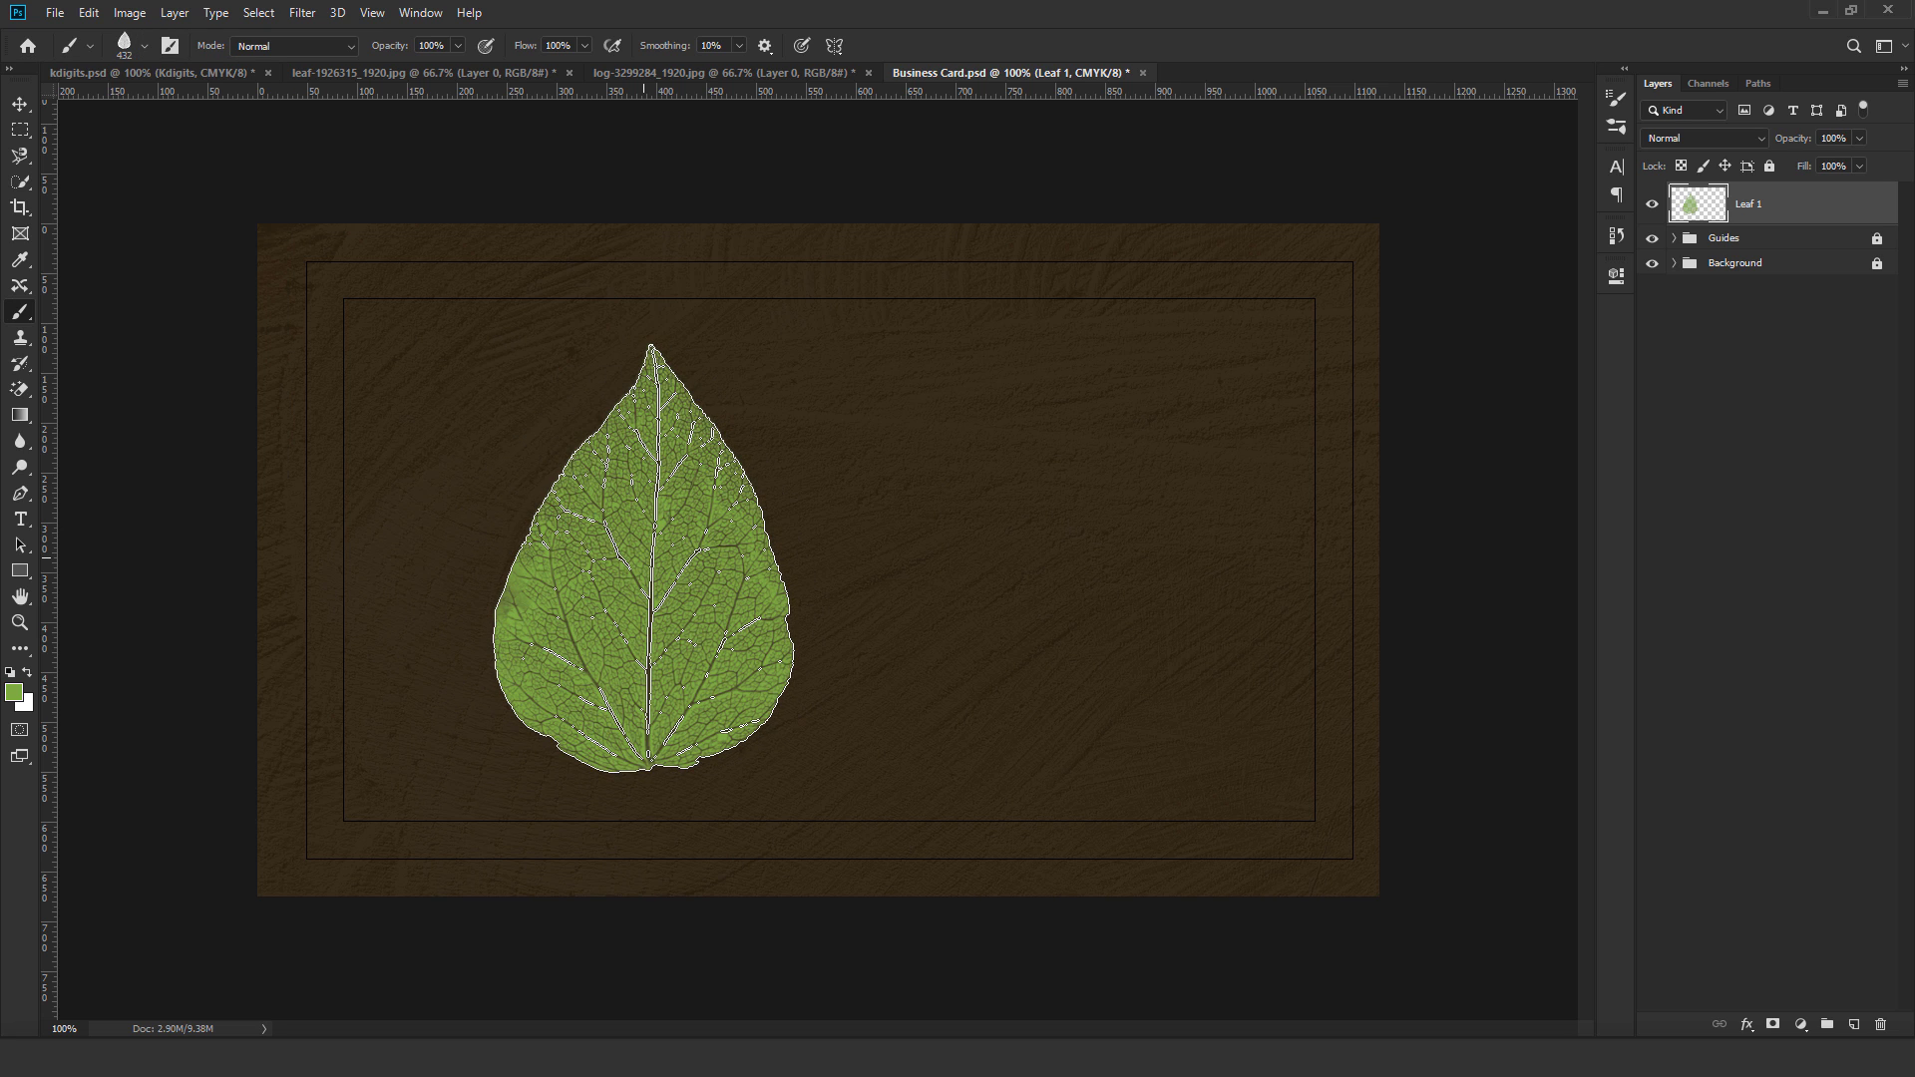
pyautogui.press('v')
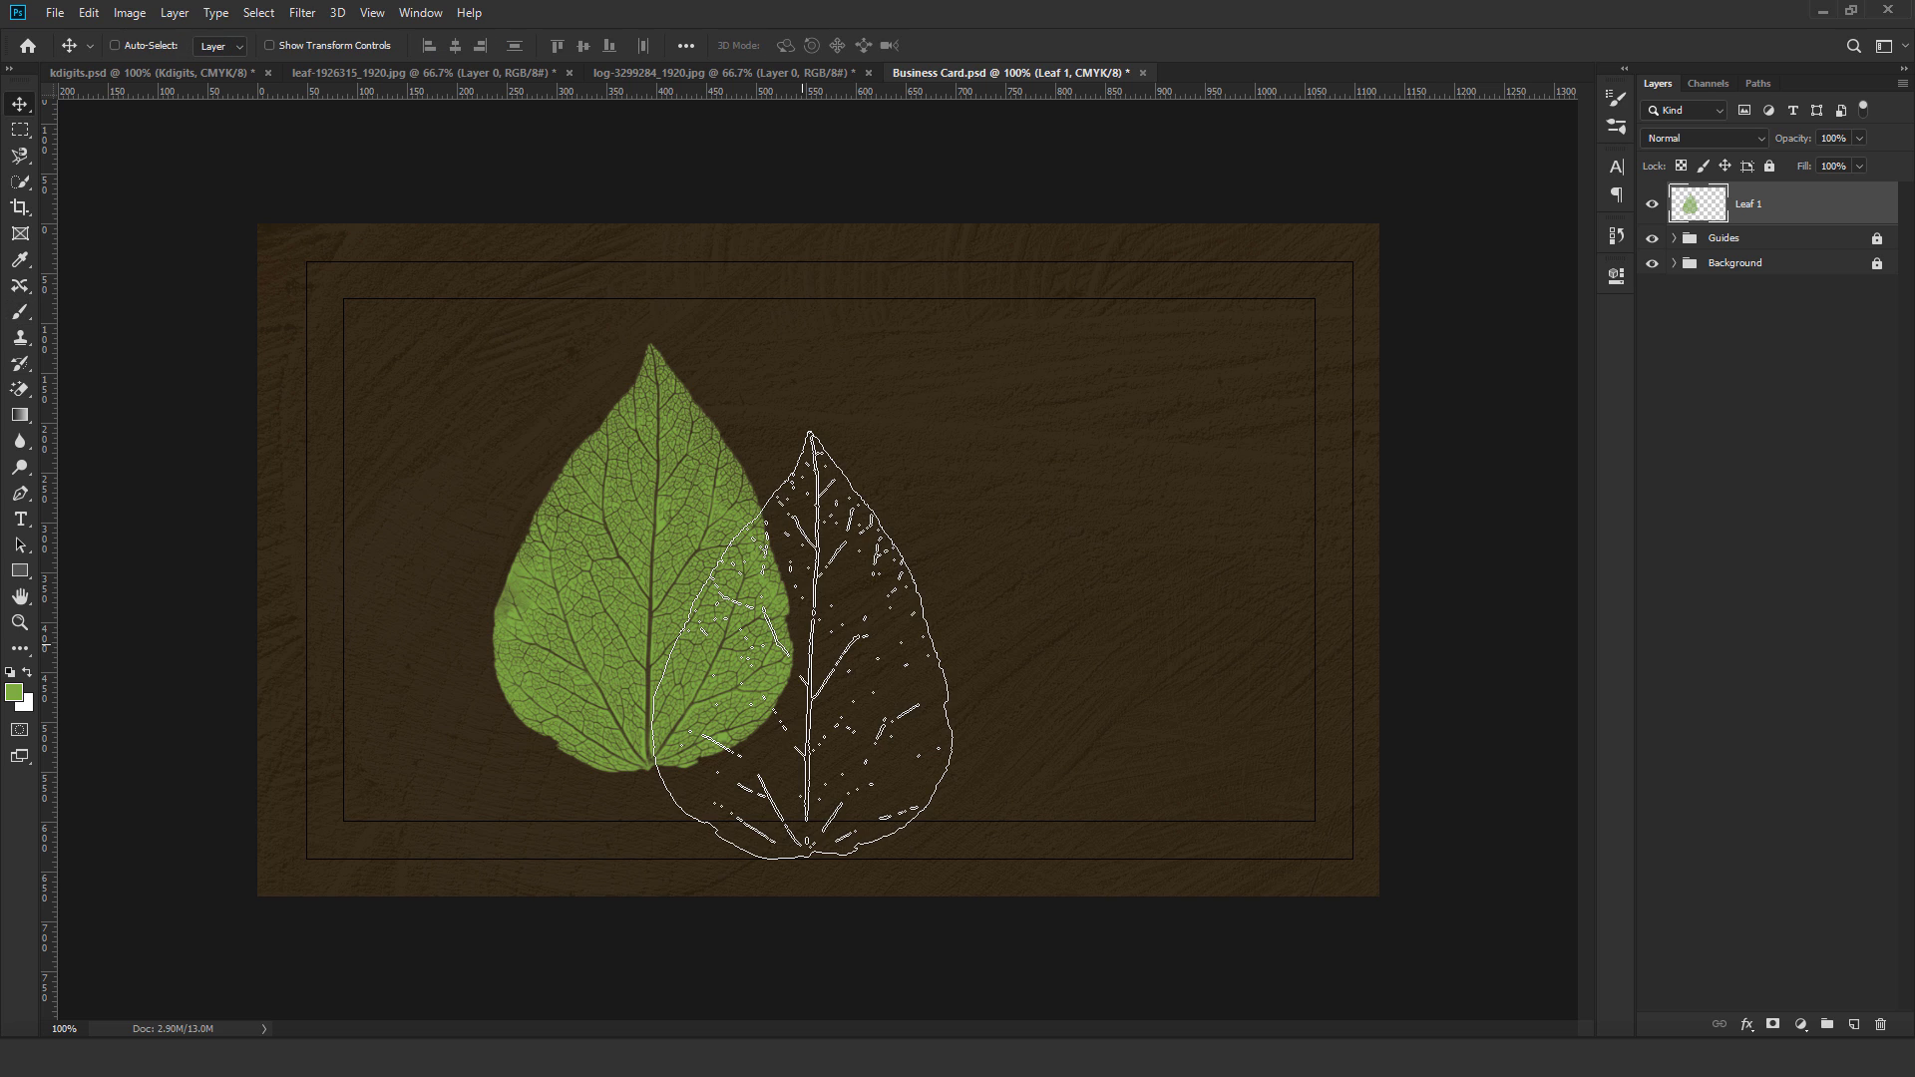
# Add another new layer named Leaf 2 above Leaf 1.
pyautogui.click(168, 17)
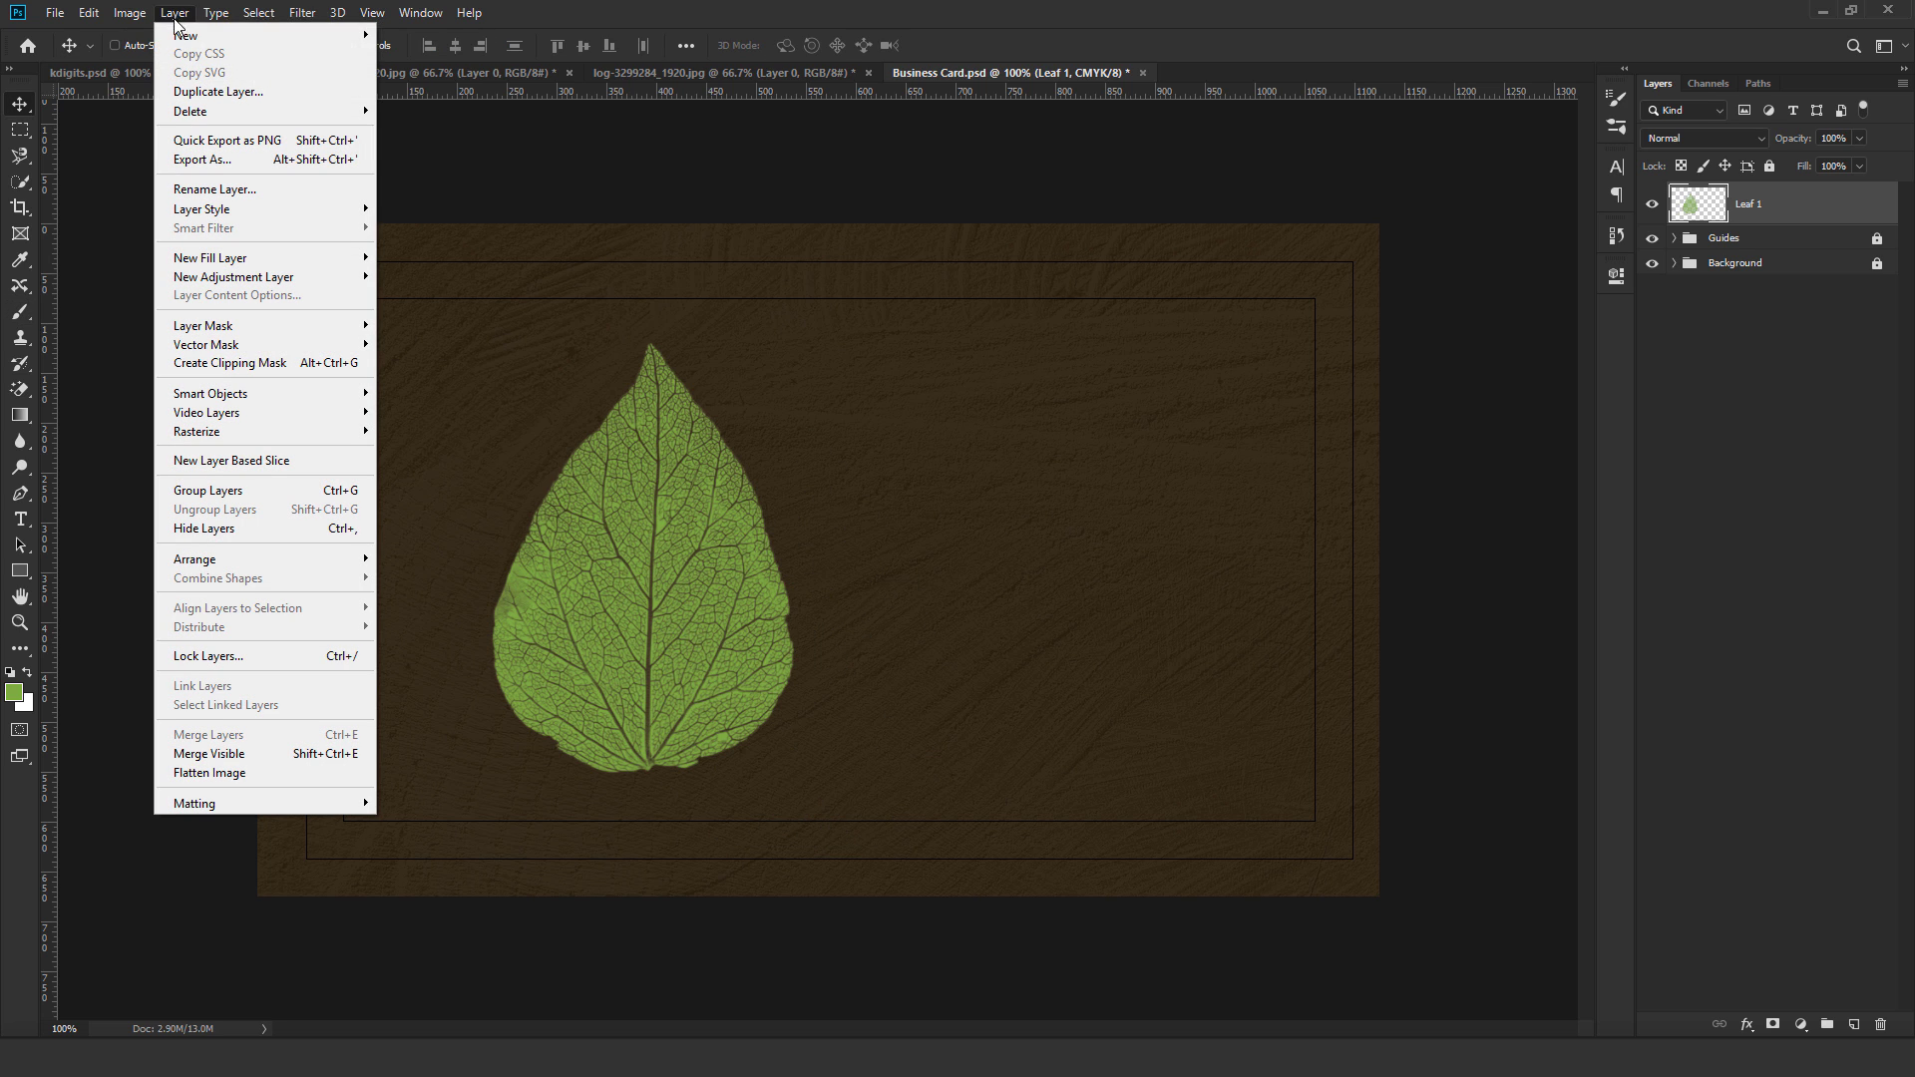
pyautogui.moveTo(185, 36)
pyautogui.click(425, 34)
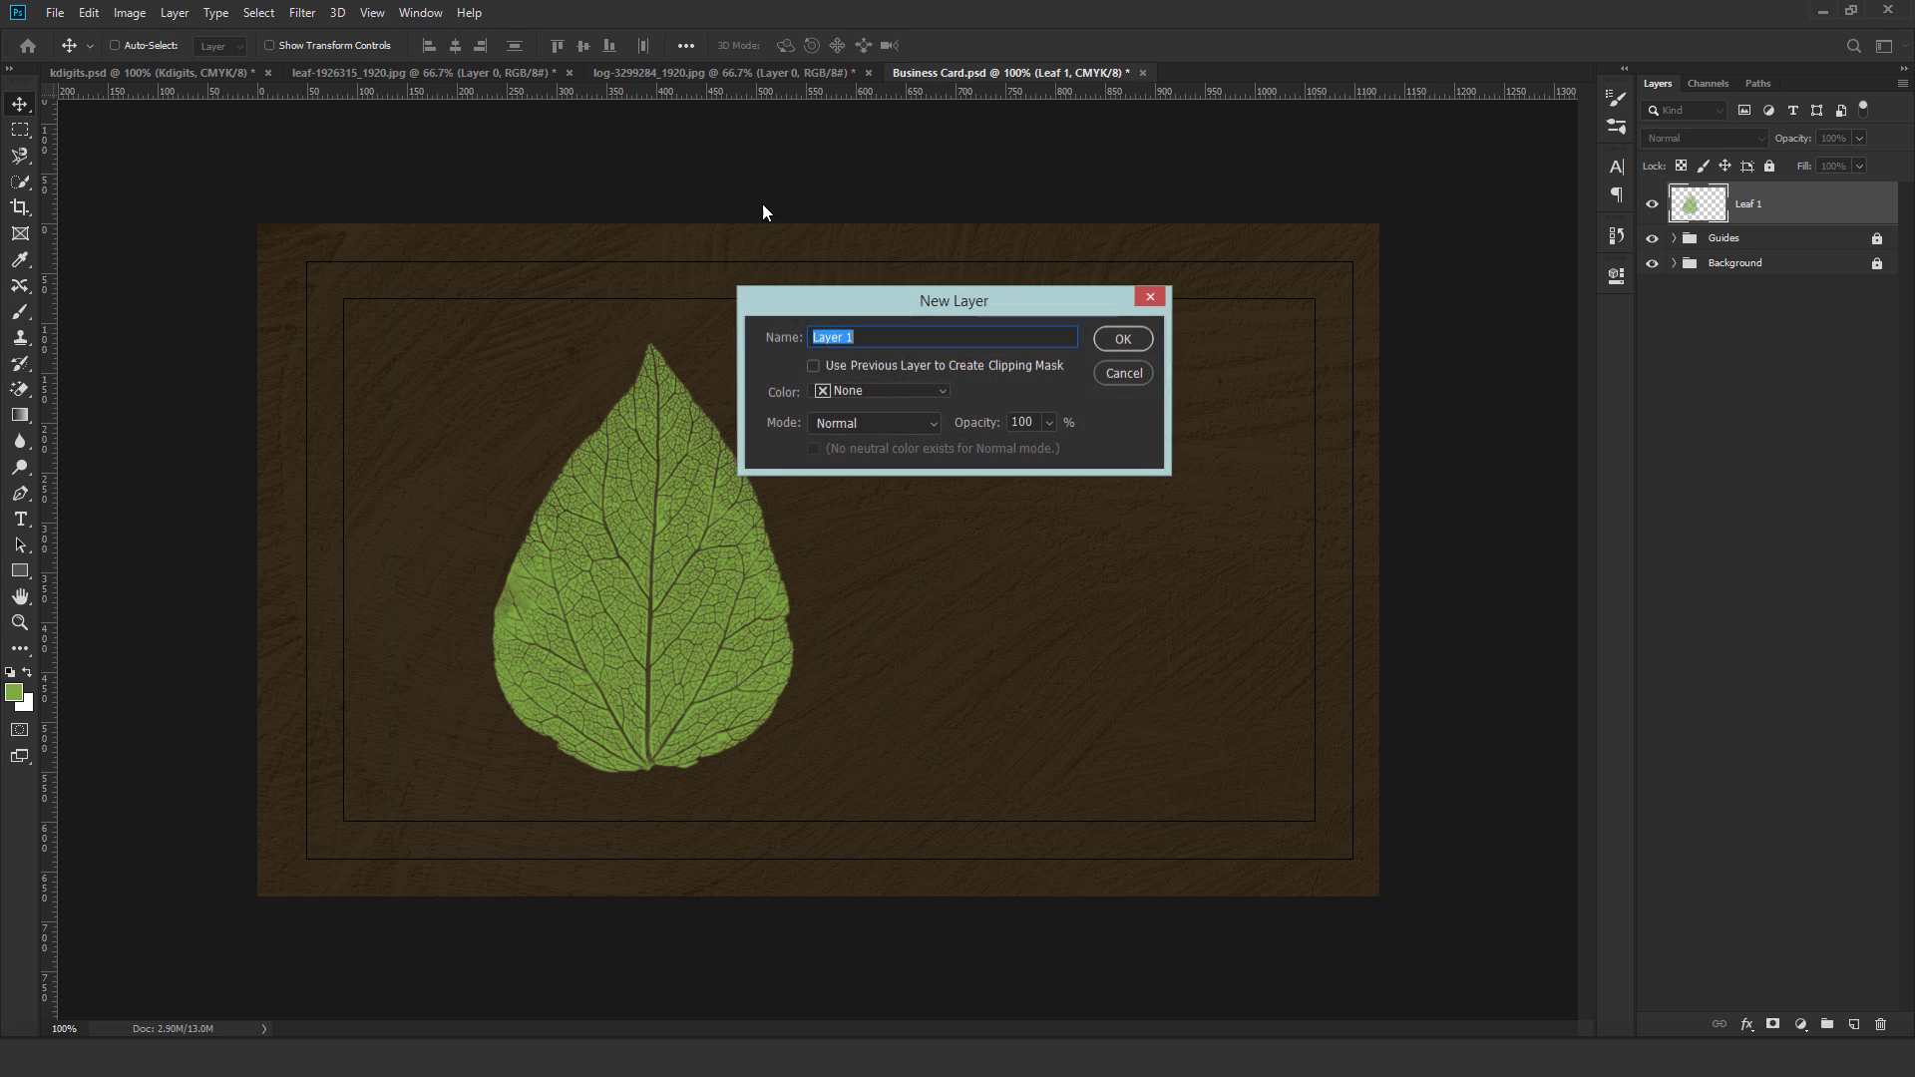
pyautogui.moveTo(855, 337); pyautogui.dragTo(824, 333)
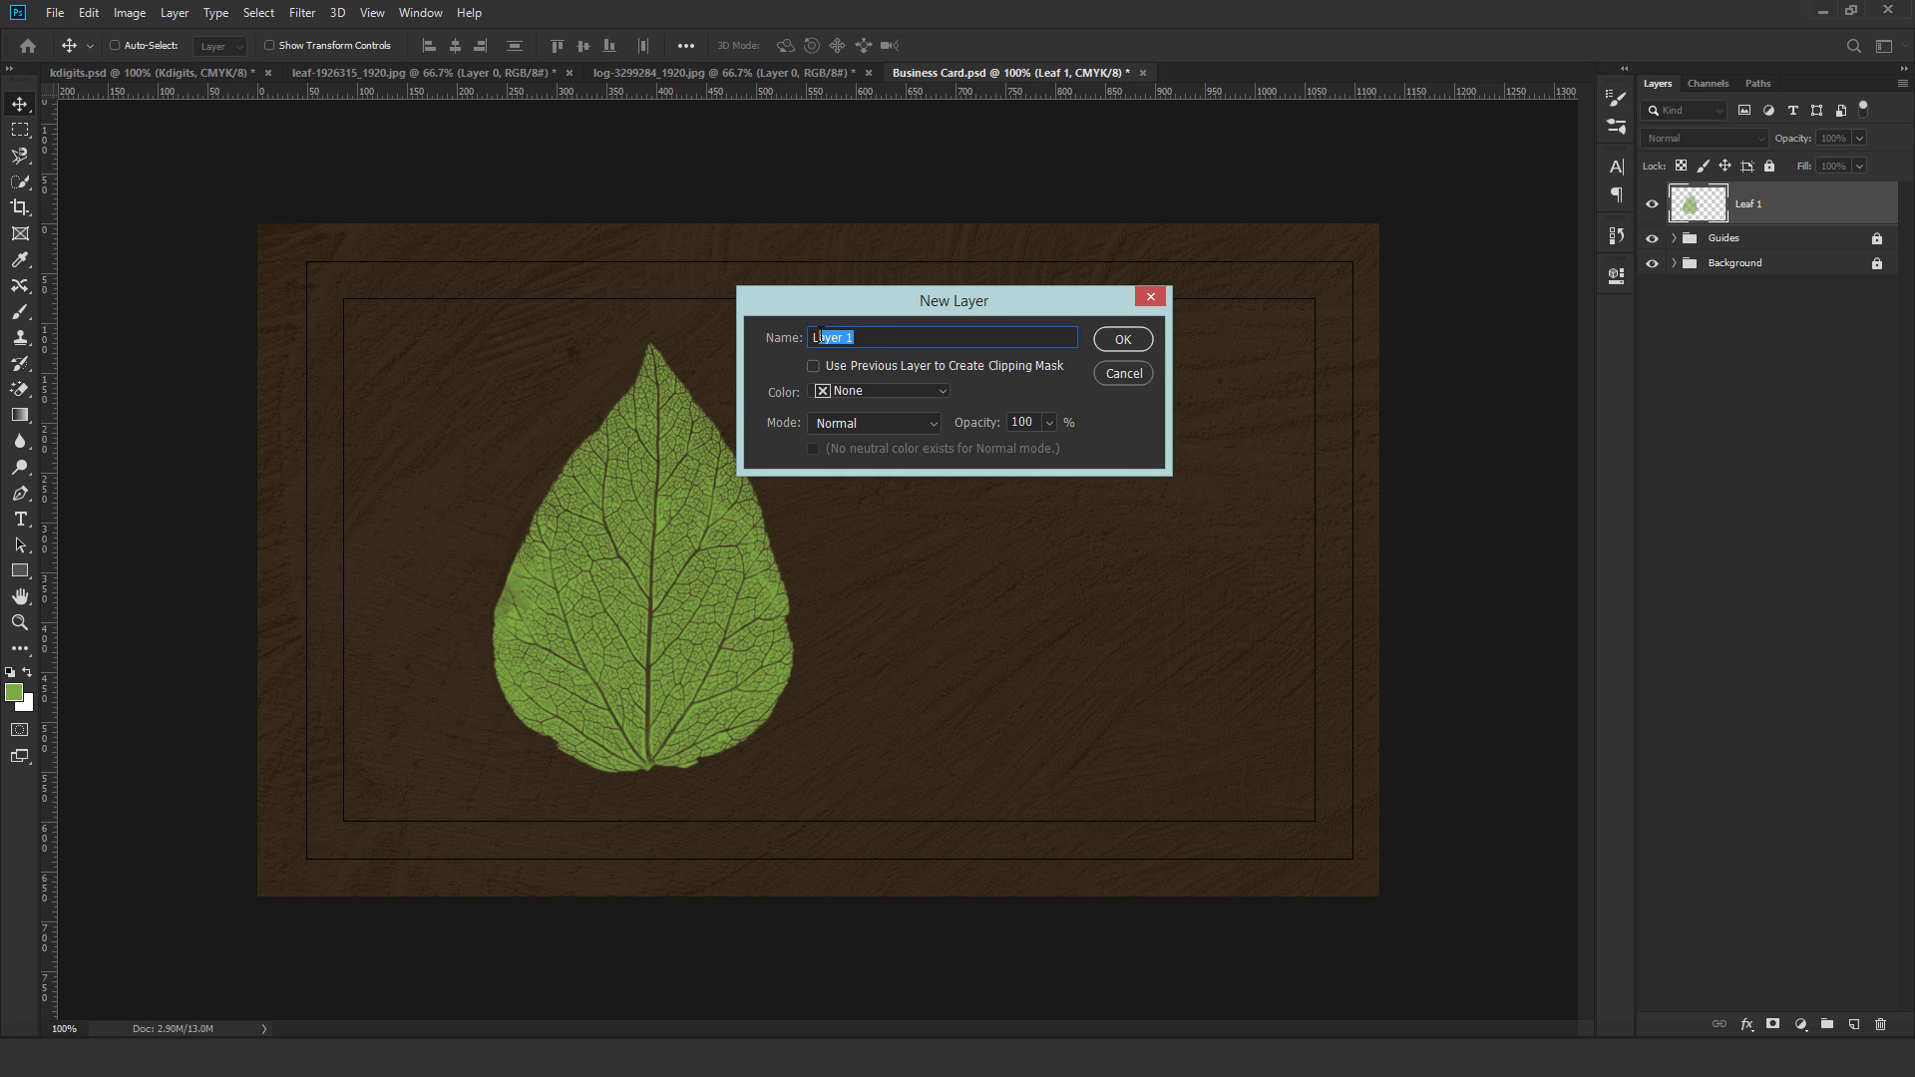
pyautogui.write('eaf 2')
pyautogui.click(1115, 339)
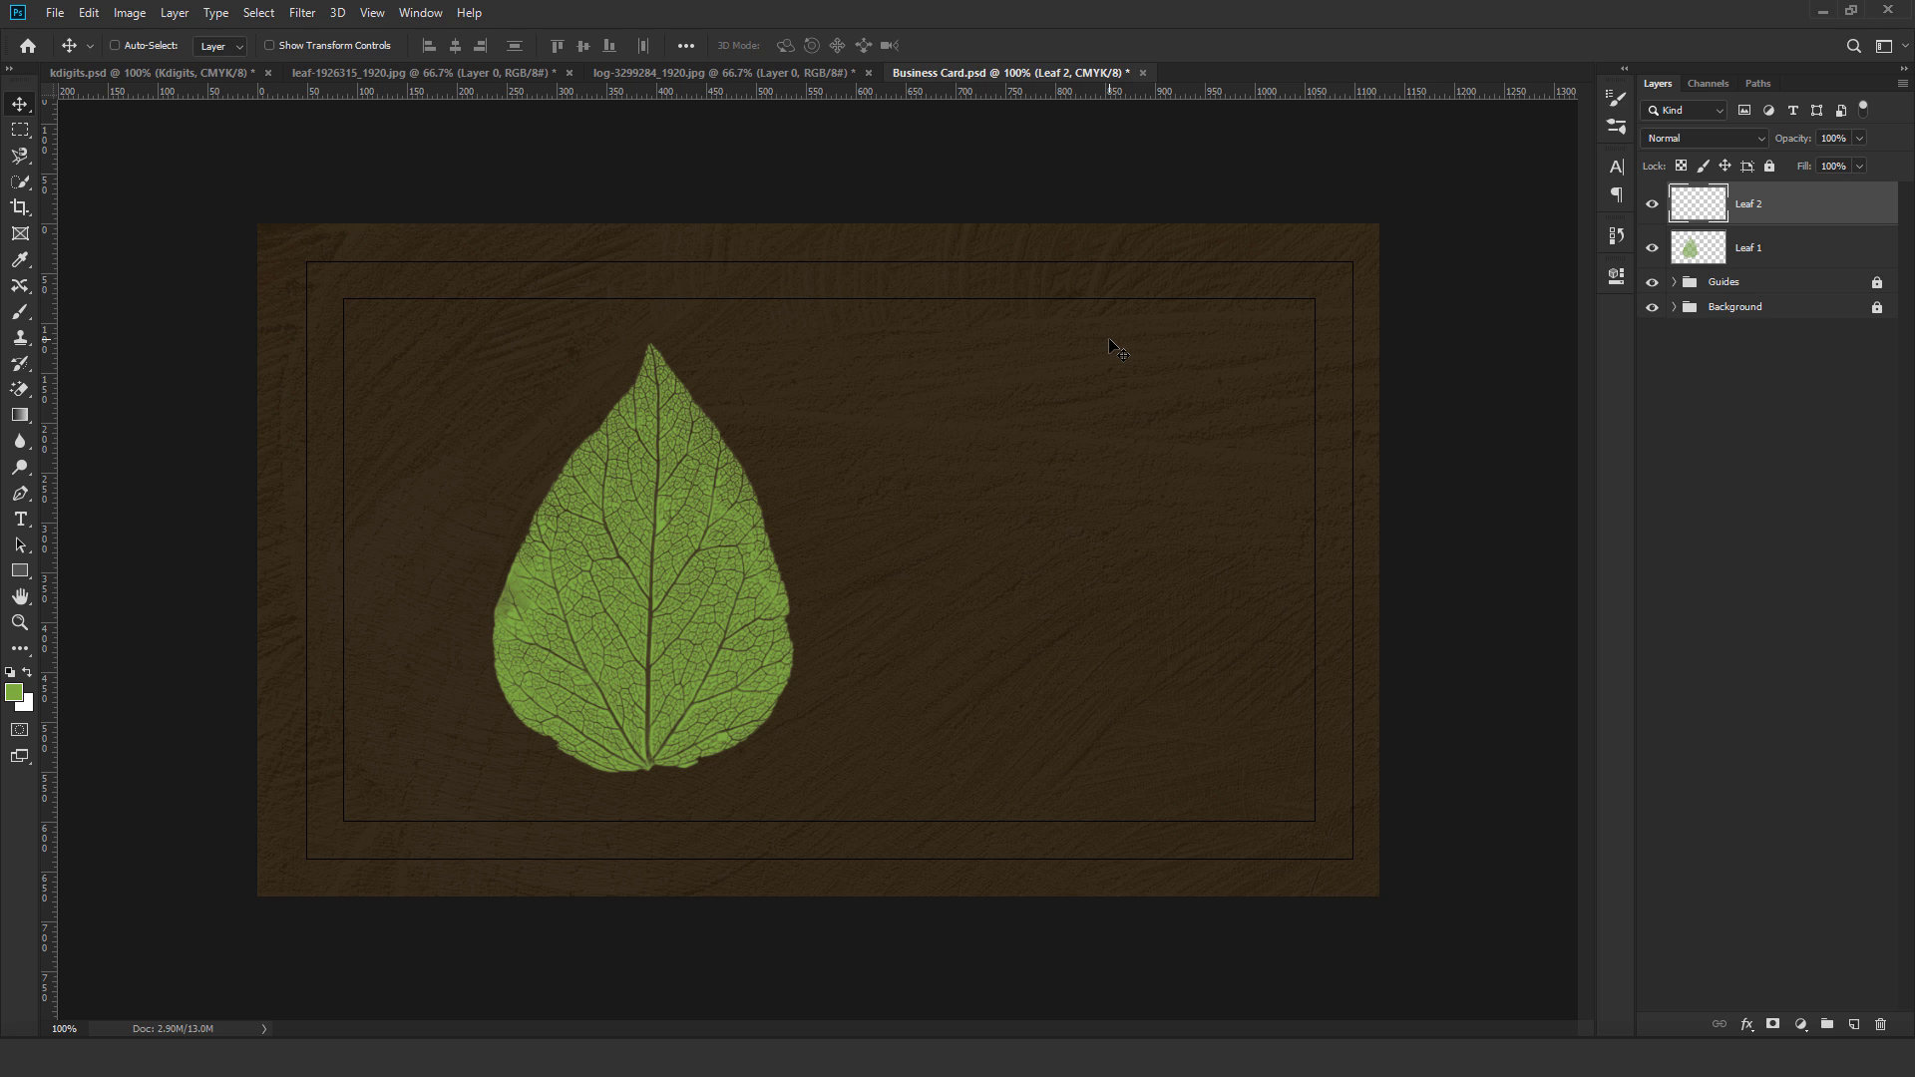
# Set the foreground color to #b4b2a5 and stamp a second leaf on Leaf 2, to the right of the green leaf.
pyautogui.click(14, 692)
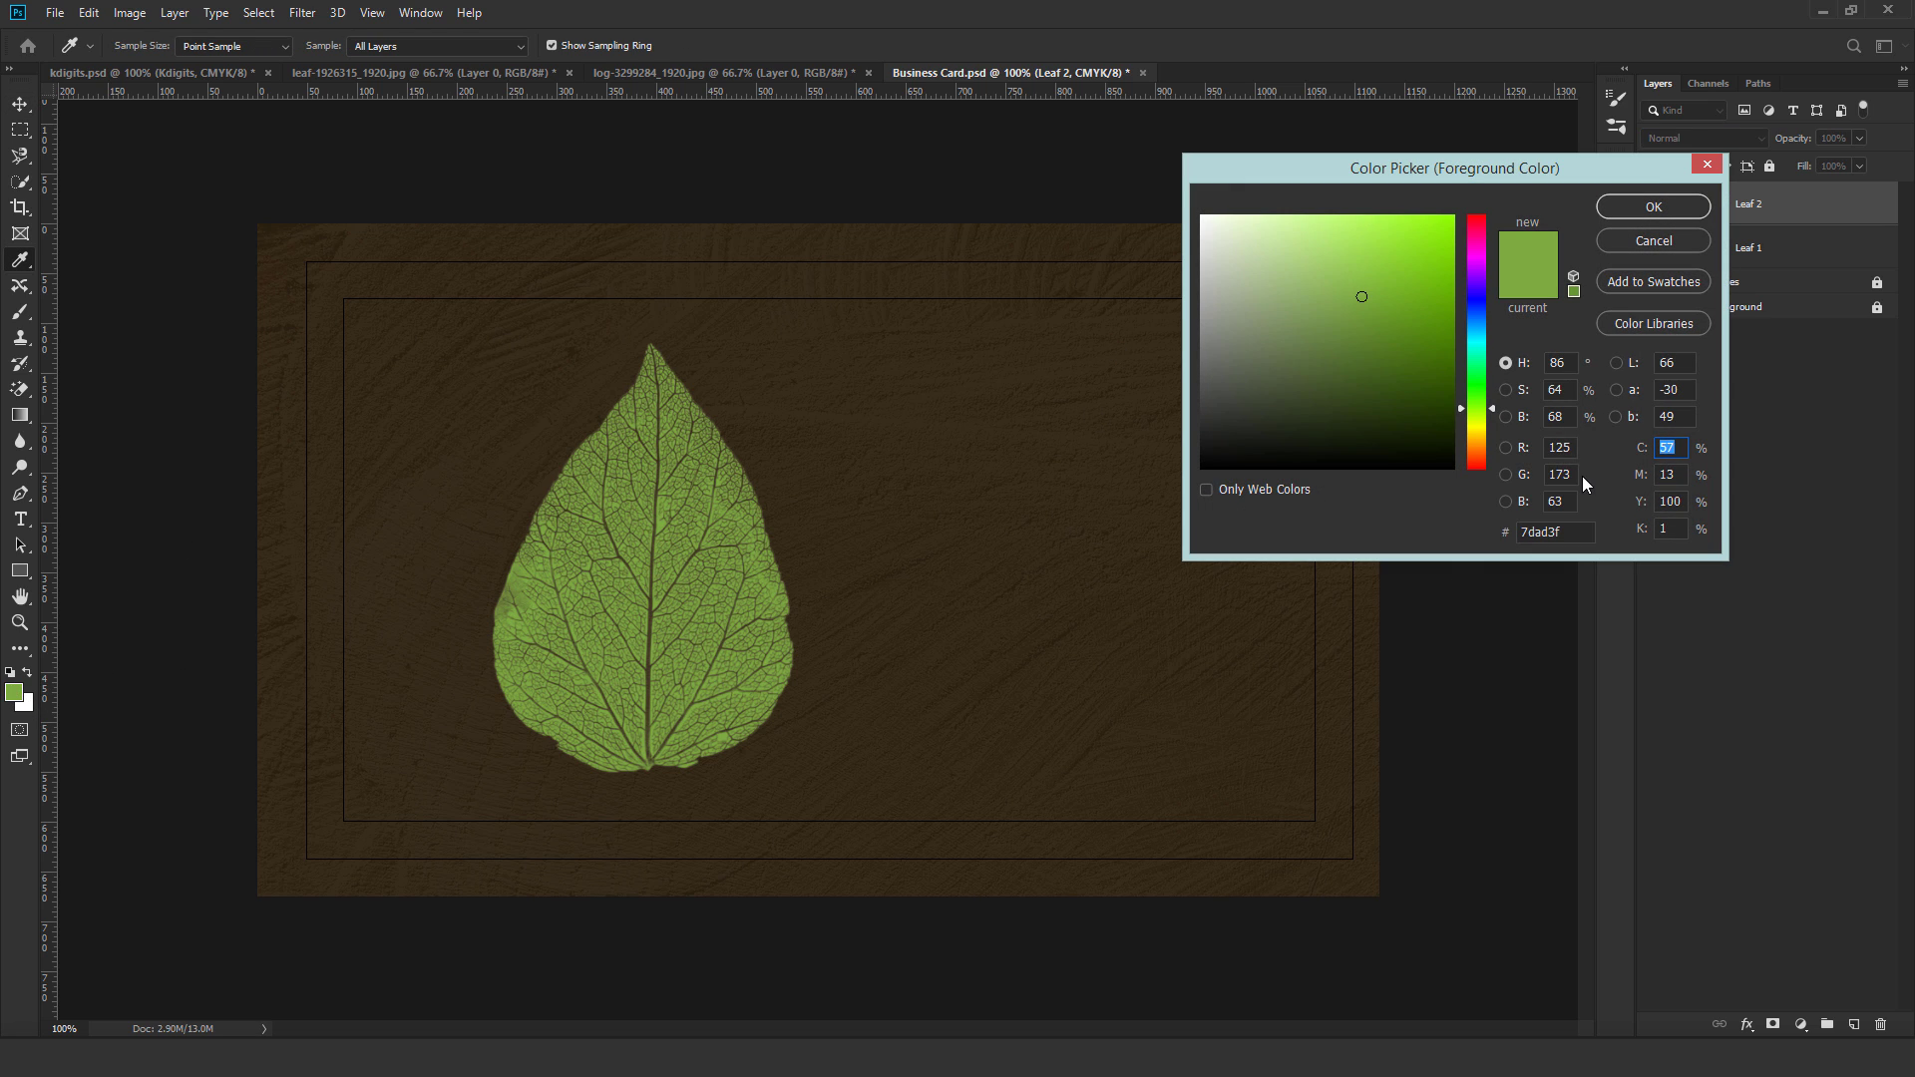
pyautogui.doubleClick(1553, 532)
pyautogui.write('b4b2a5')
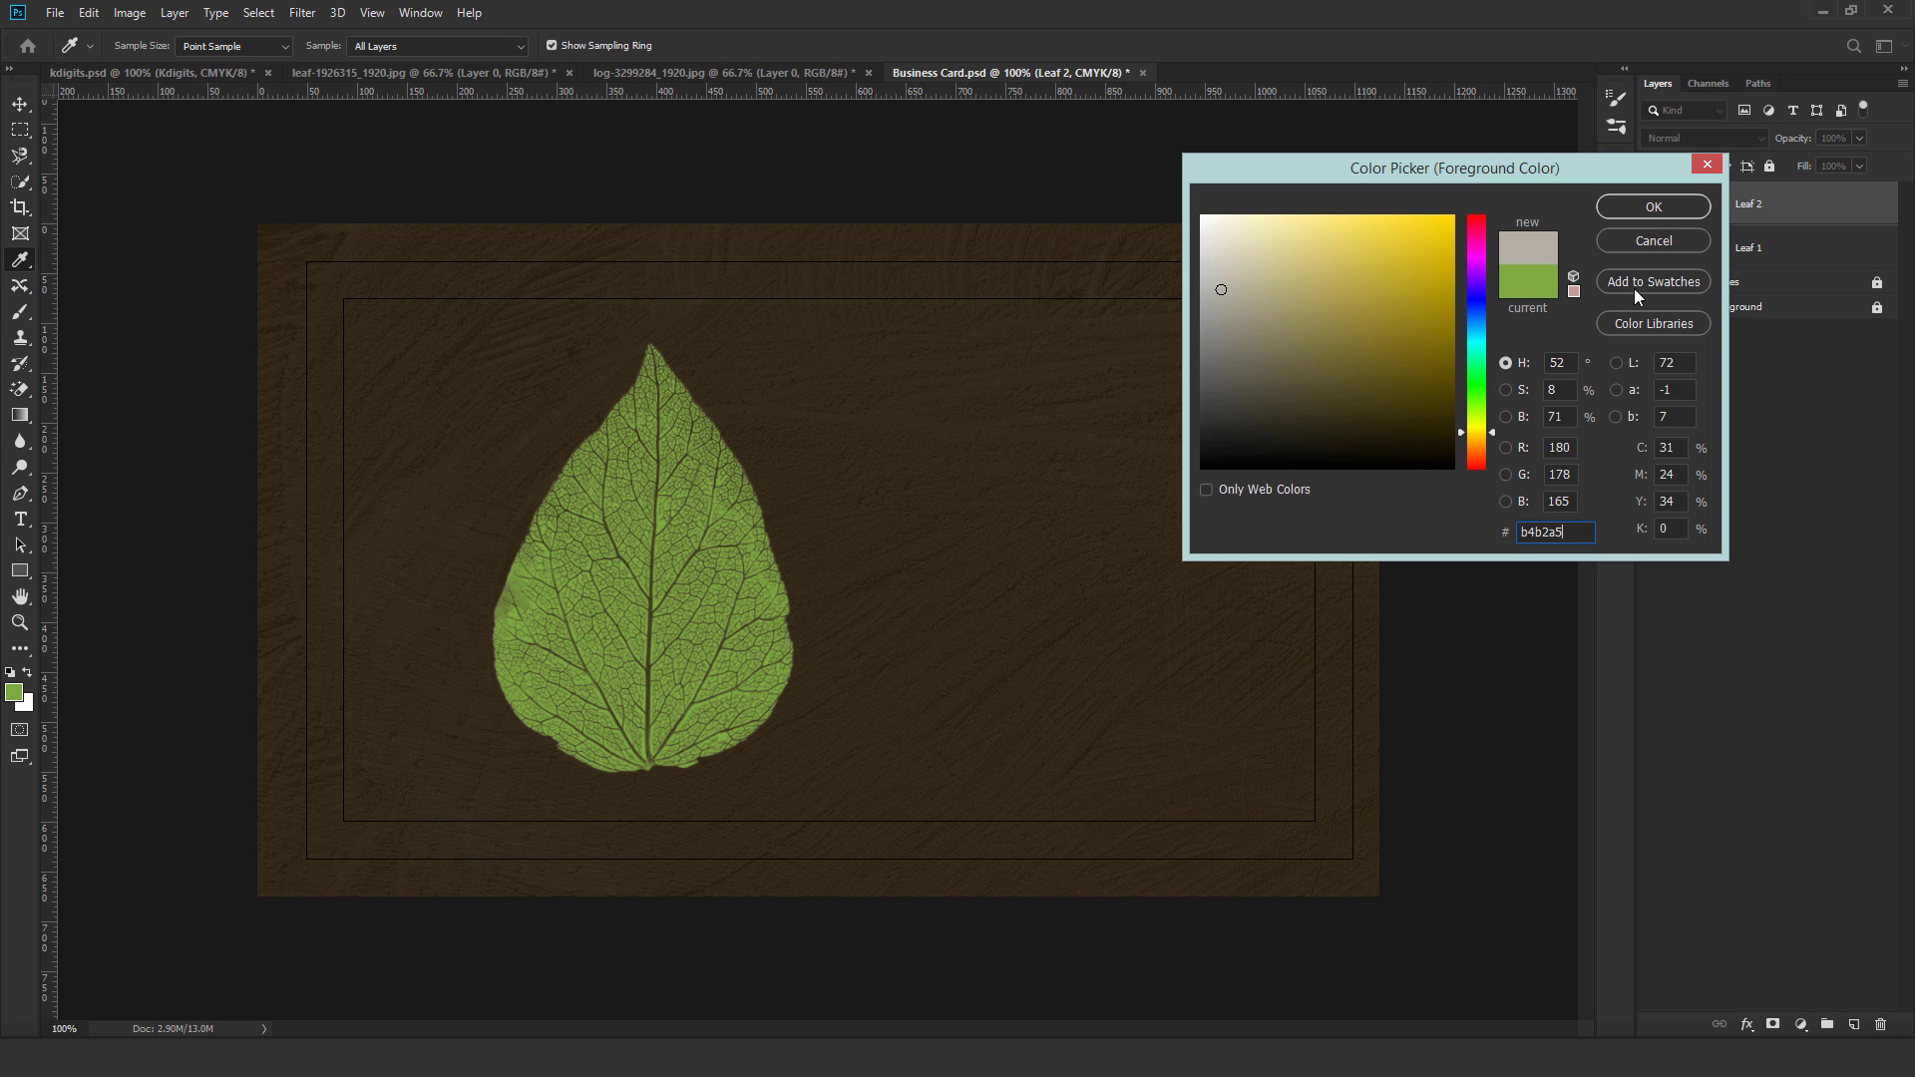
pyautogui.click(1653, 207)
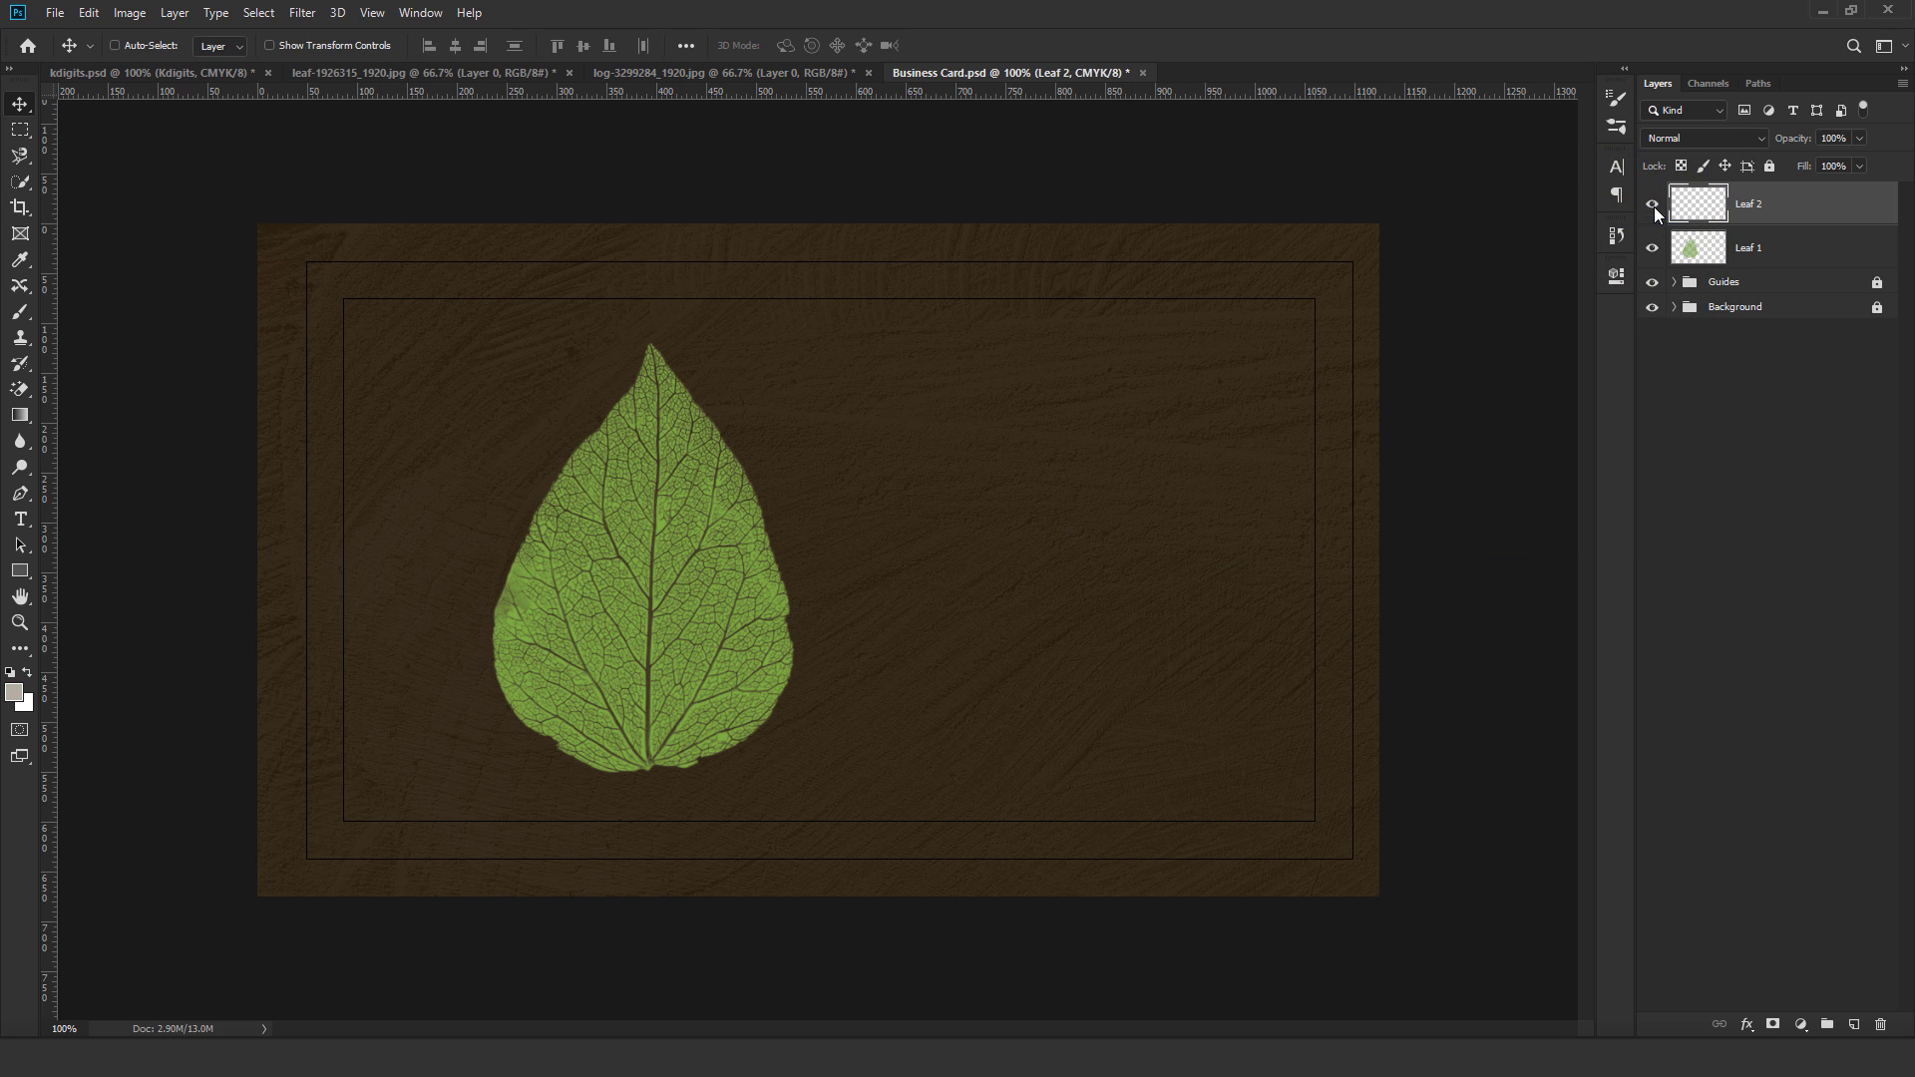
pyautogui.click(18, 313)
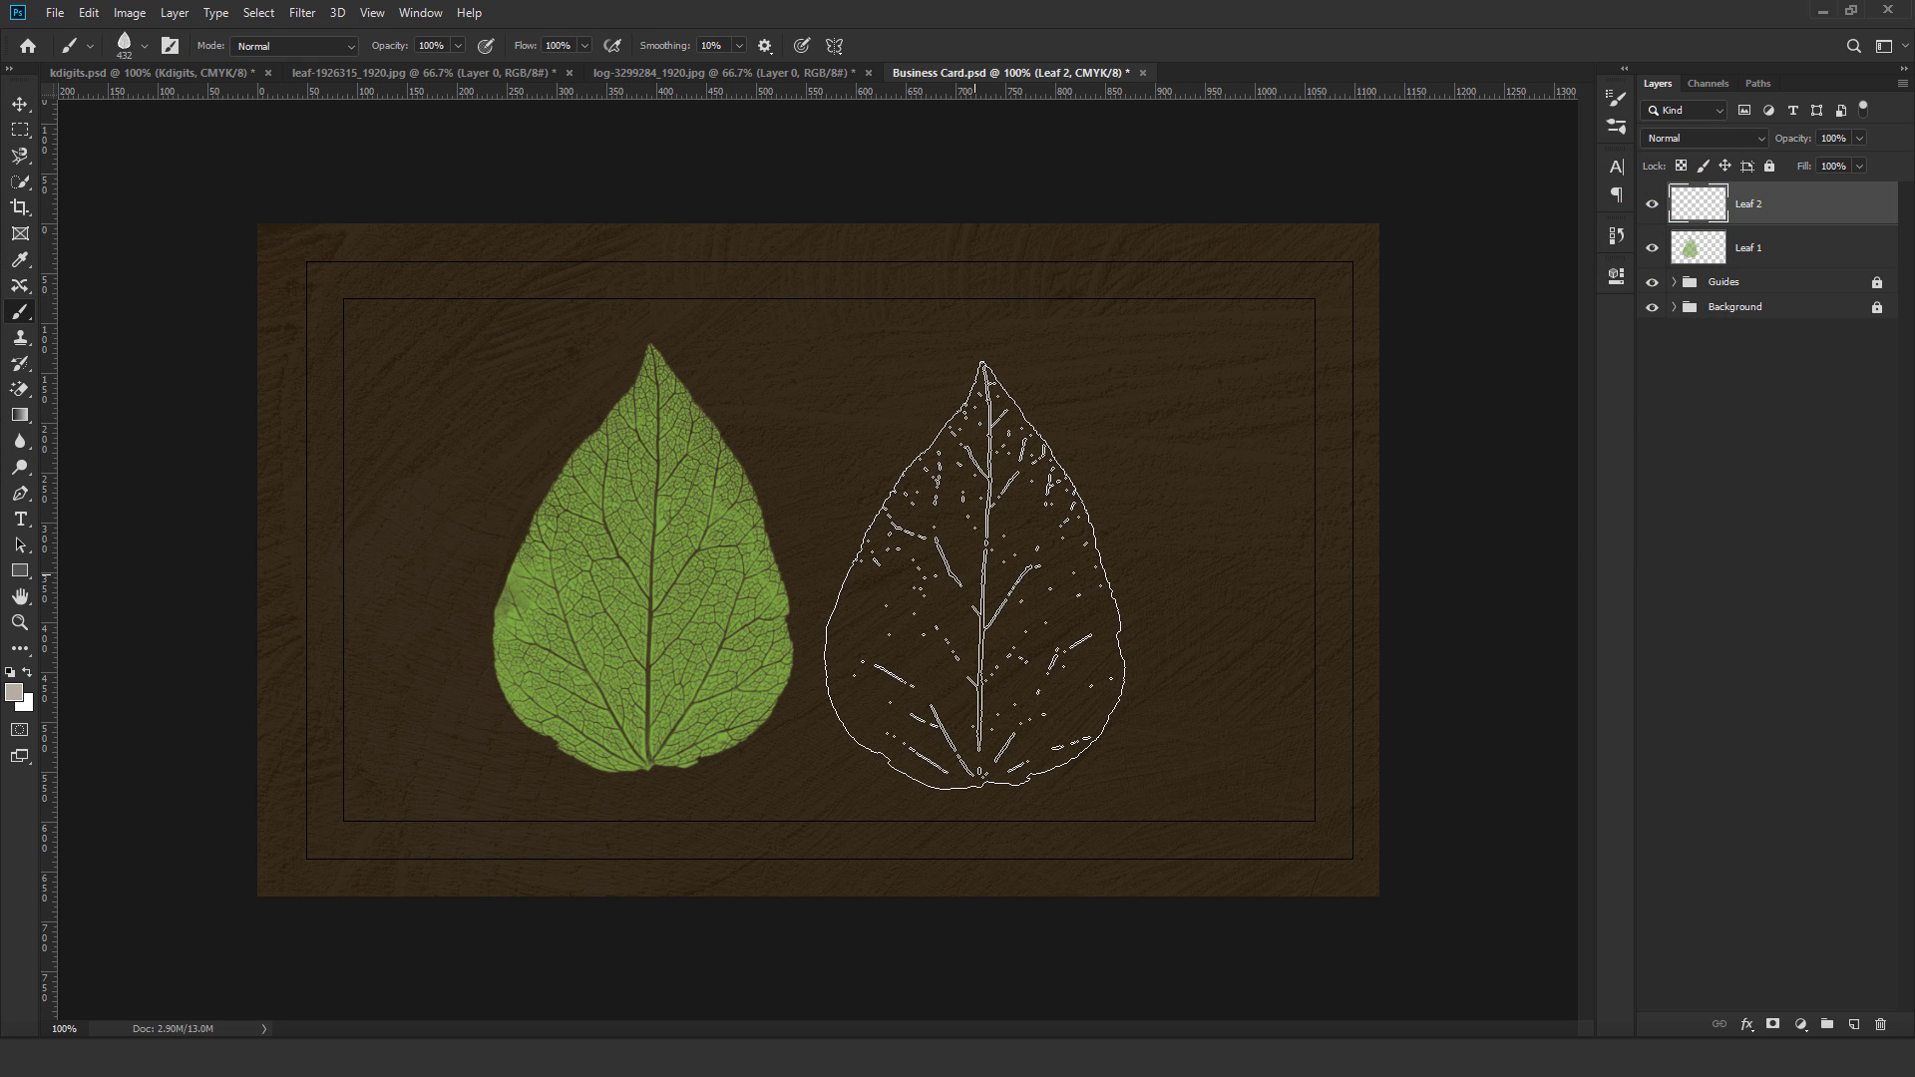
pyautogui.click(975, 578)
pyautogui.click(19, 104)
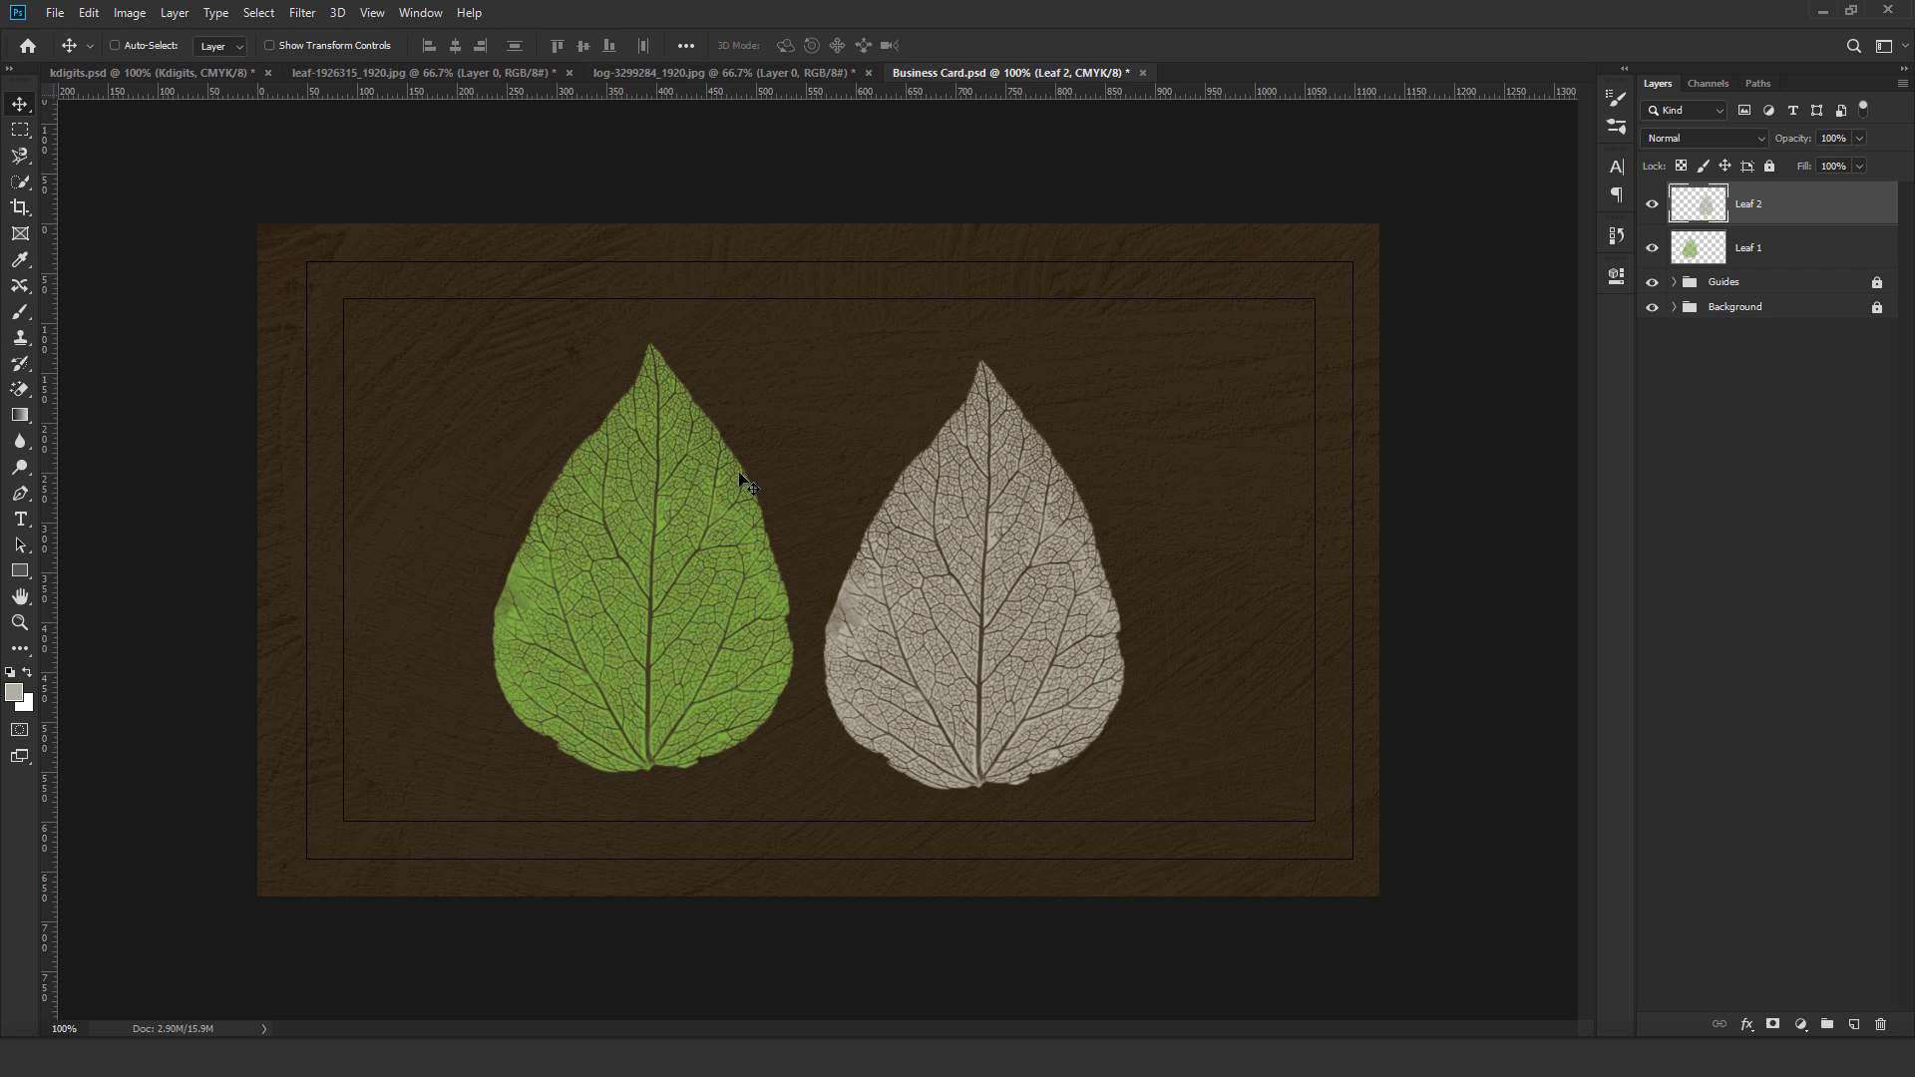
# Move the grey leaf to overlap the green one and rotate it about 17.5° clockwise so their stem ends meet.
pyautogui.moveTo(1042, 699); pyautogui.dragTo(832, 707)
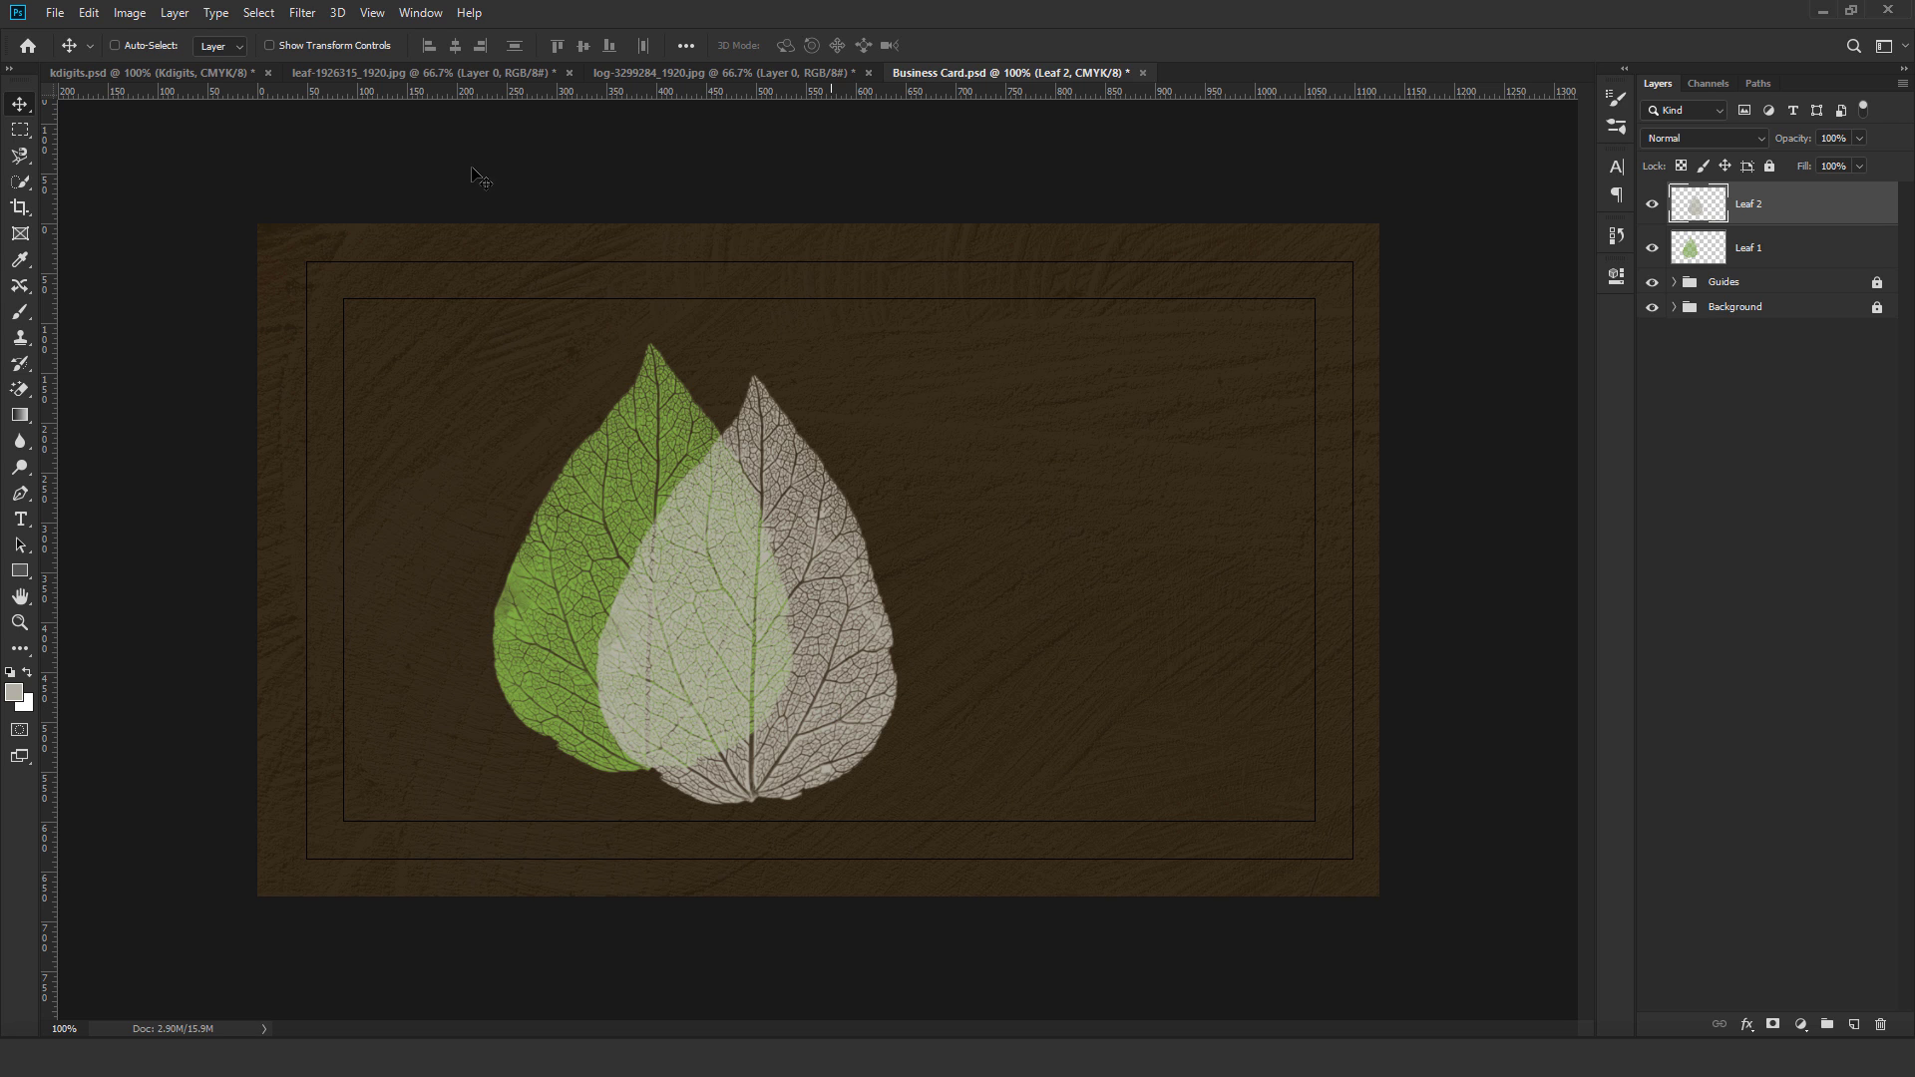
pyautogui.click(85, 13)
pyautogui.click(162, 448)
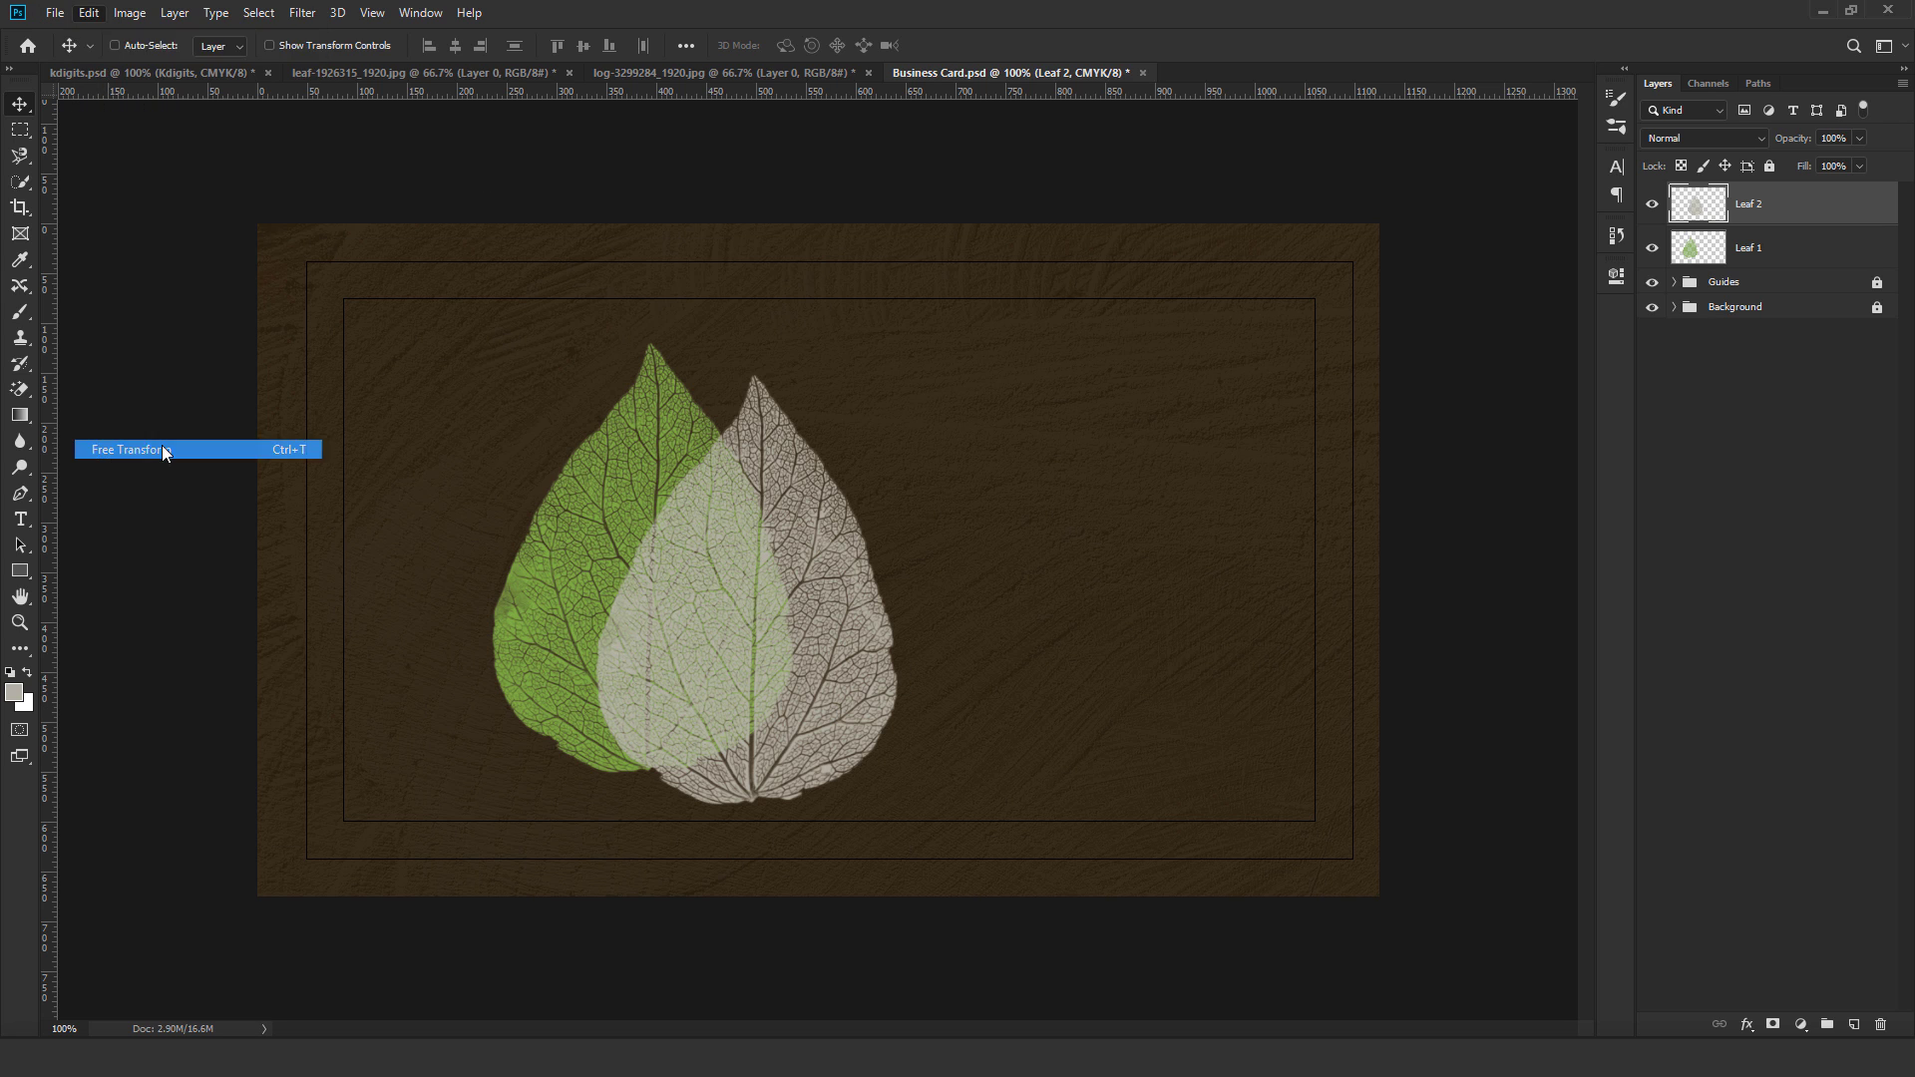
pyautogui.moveTo(923, 359); pyautogui.dragTo(1013, 407)
pyautogui.moveTo(824, 746); pyautogui.dragTo(799, 739)
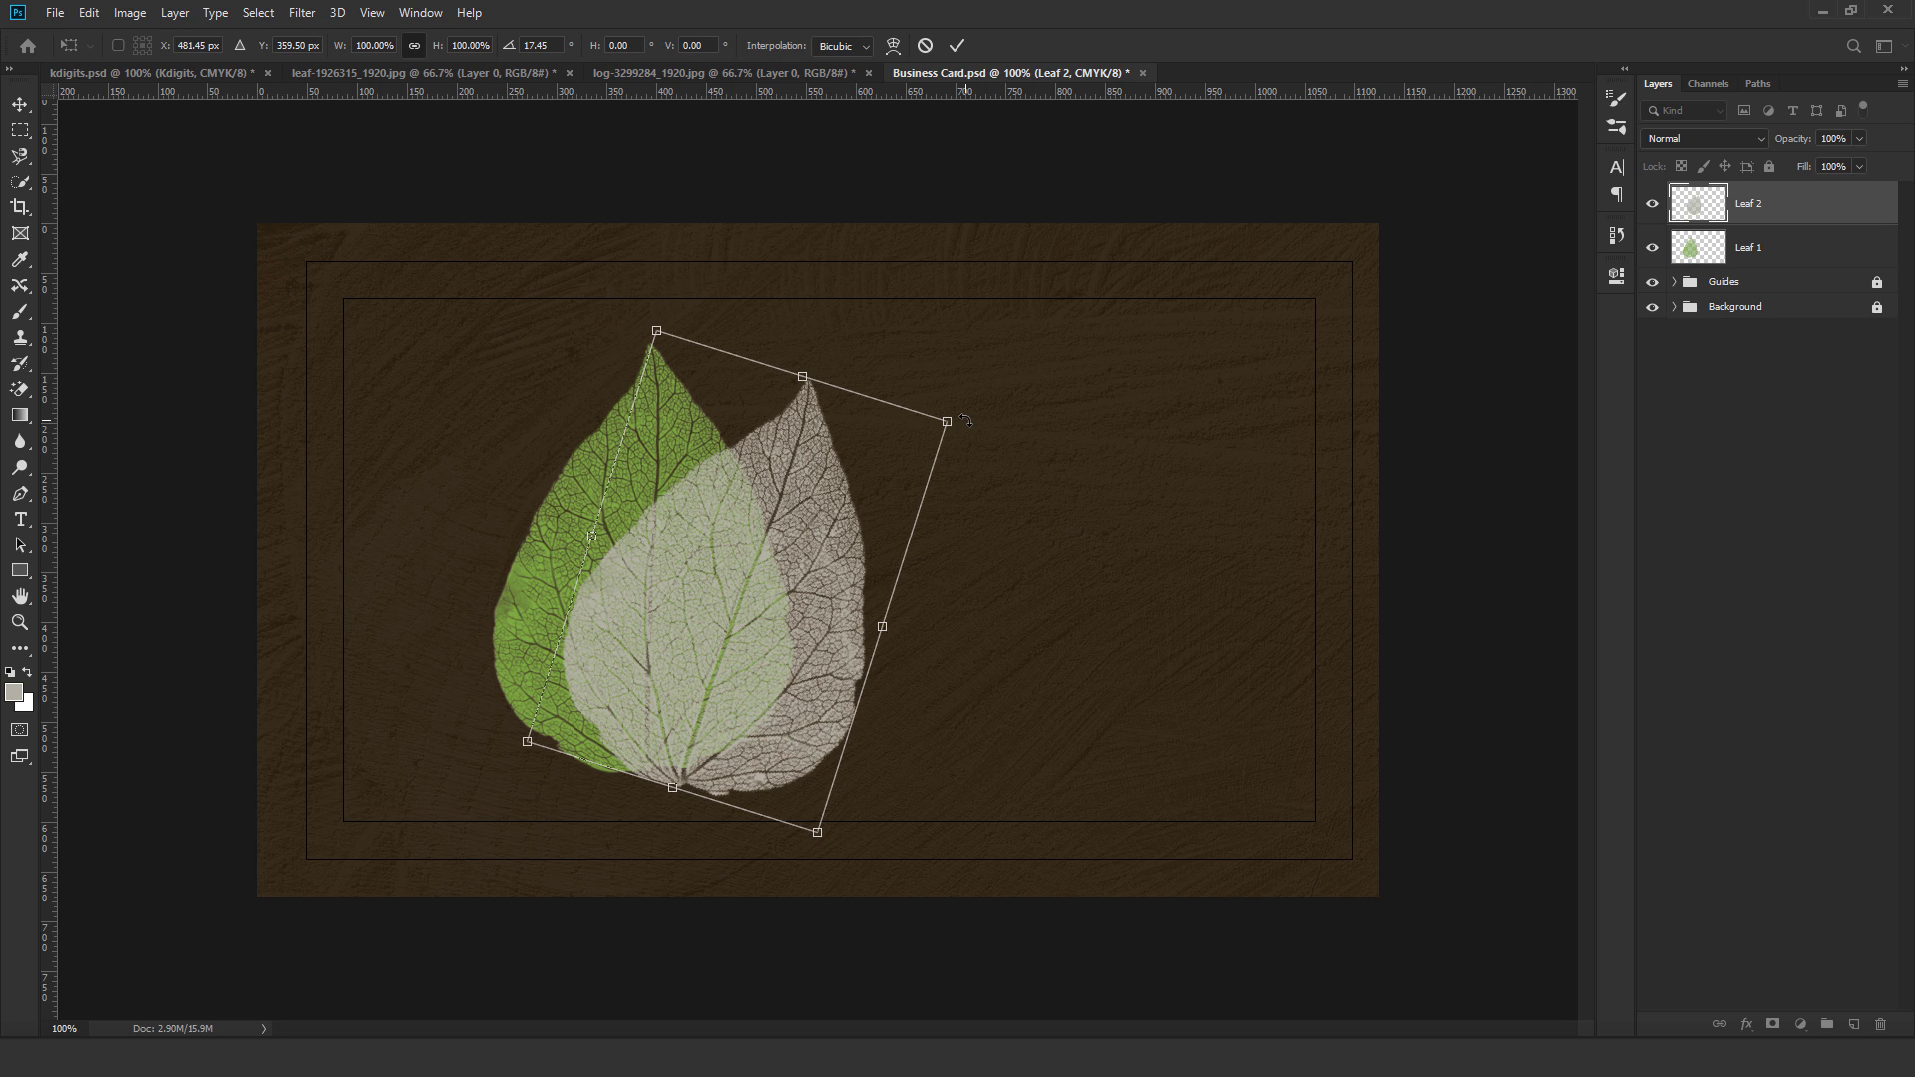
pyautogui.click(957, 45)
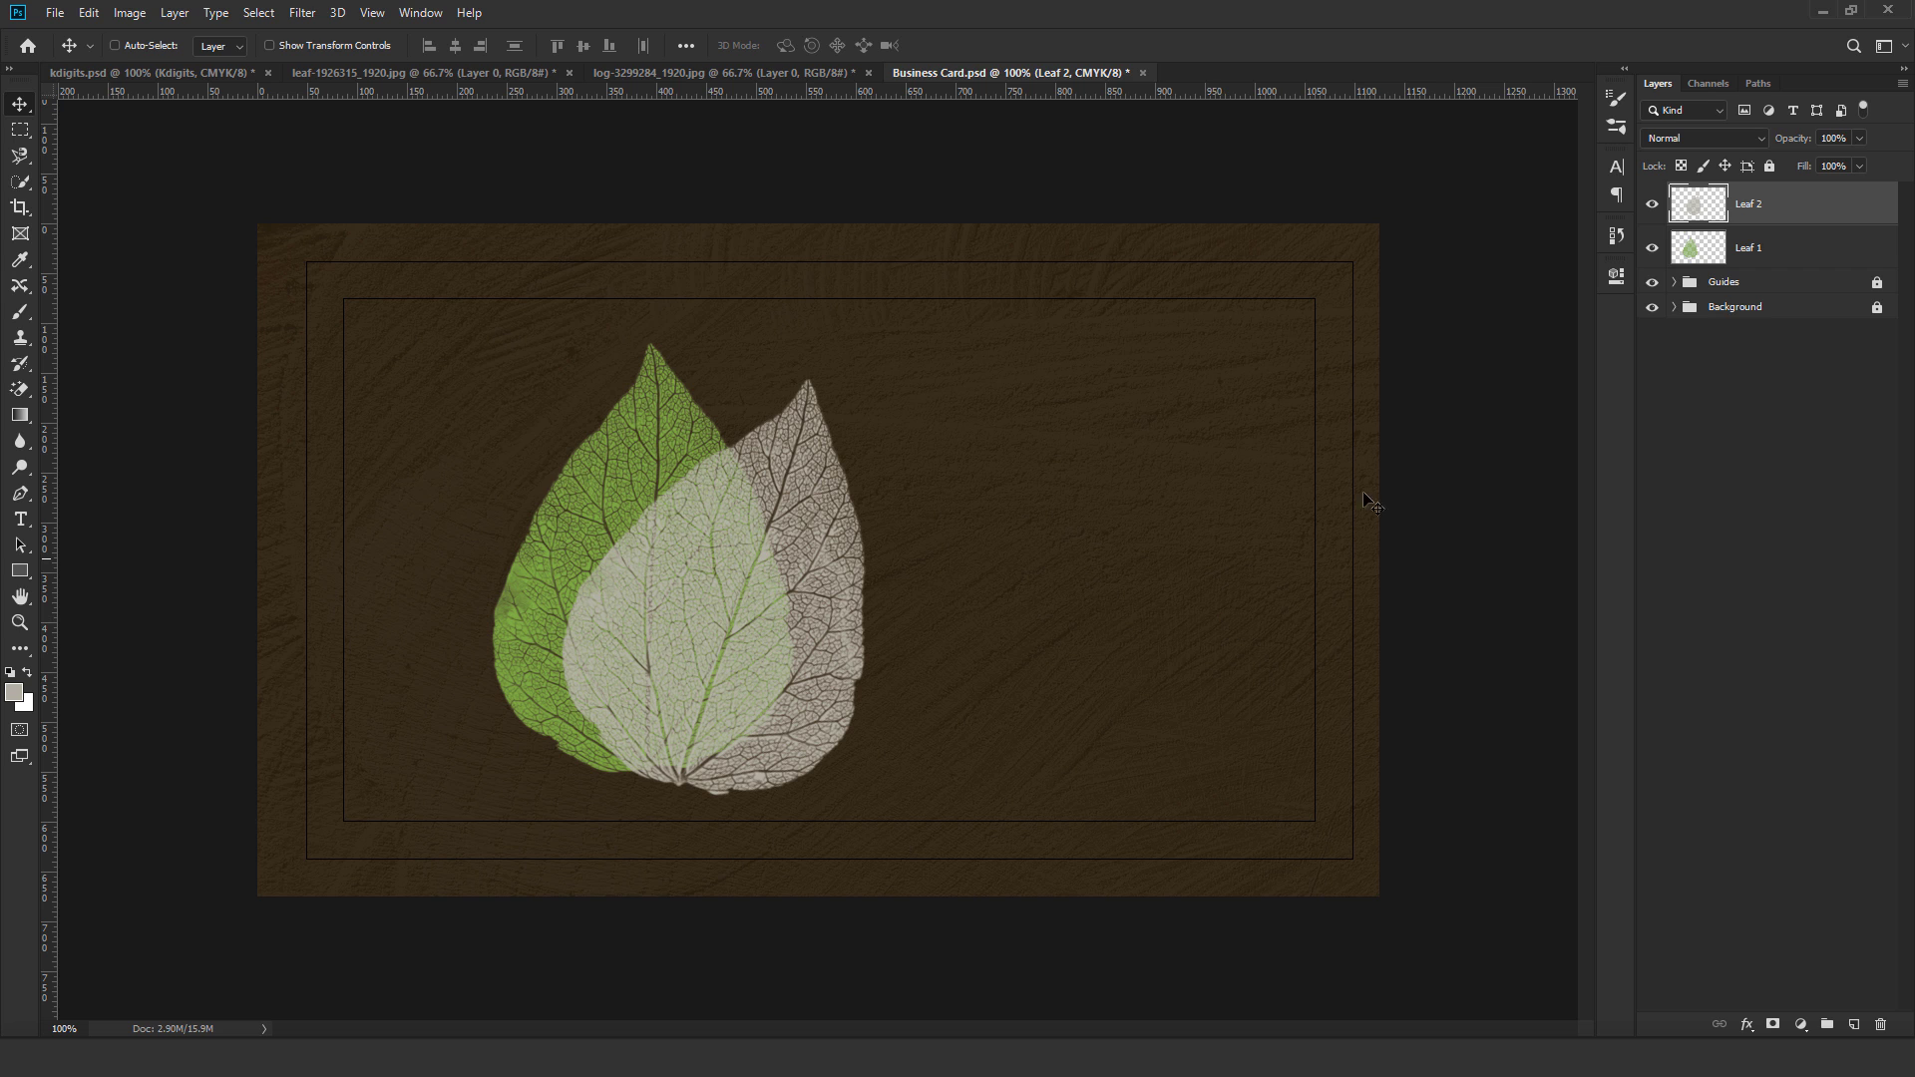
# Add a black Multiply drop shadow to Leaf 2 at a 120° angle, with slightly increased spread and size.
pyautogui.click(193, 14)
pyautogui.moveTo(245, 207)
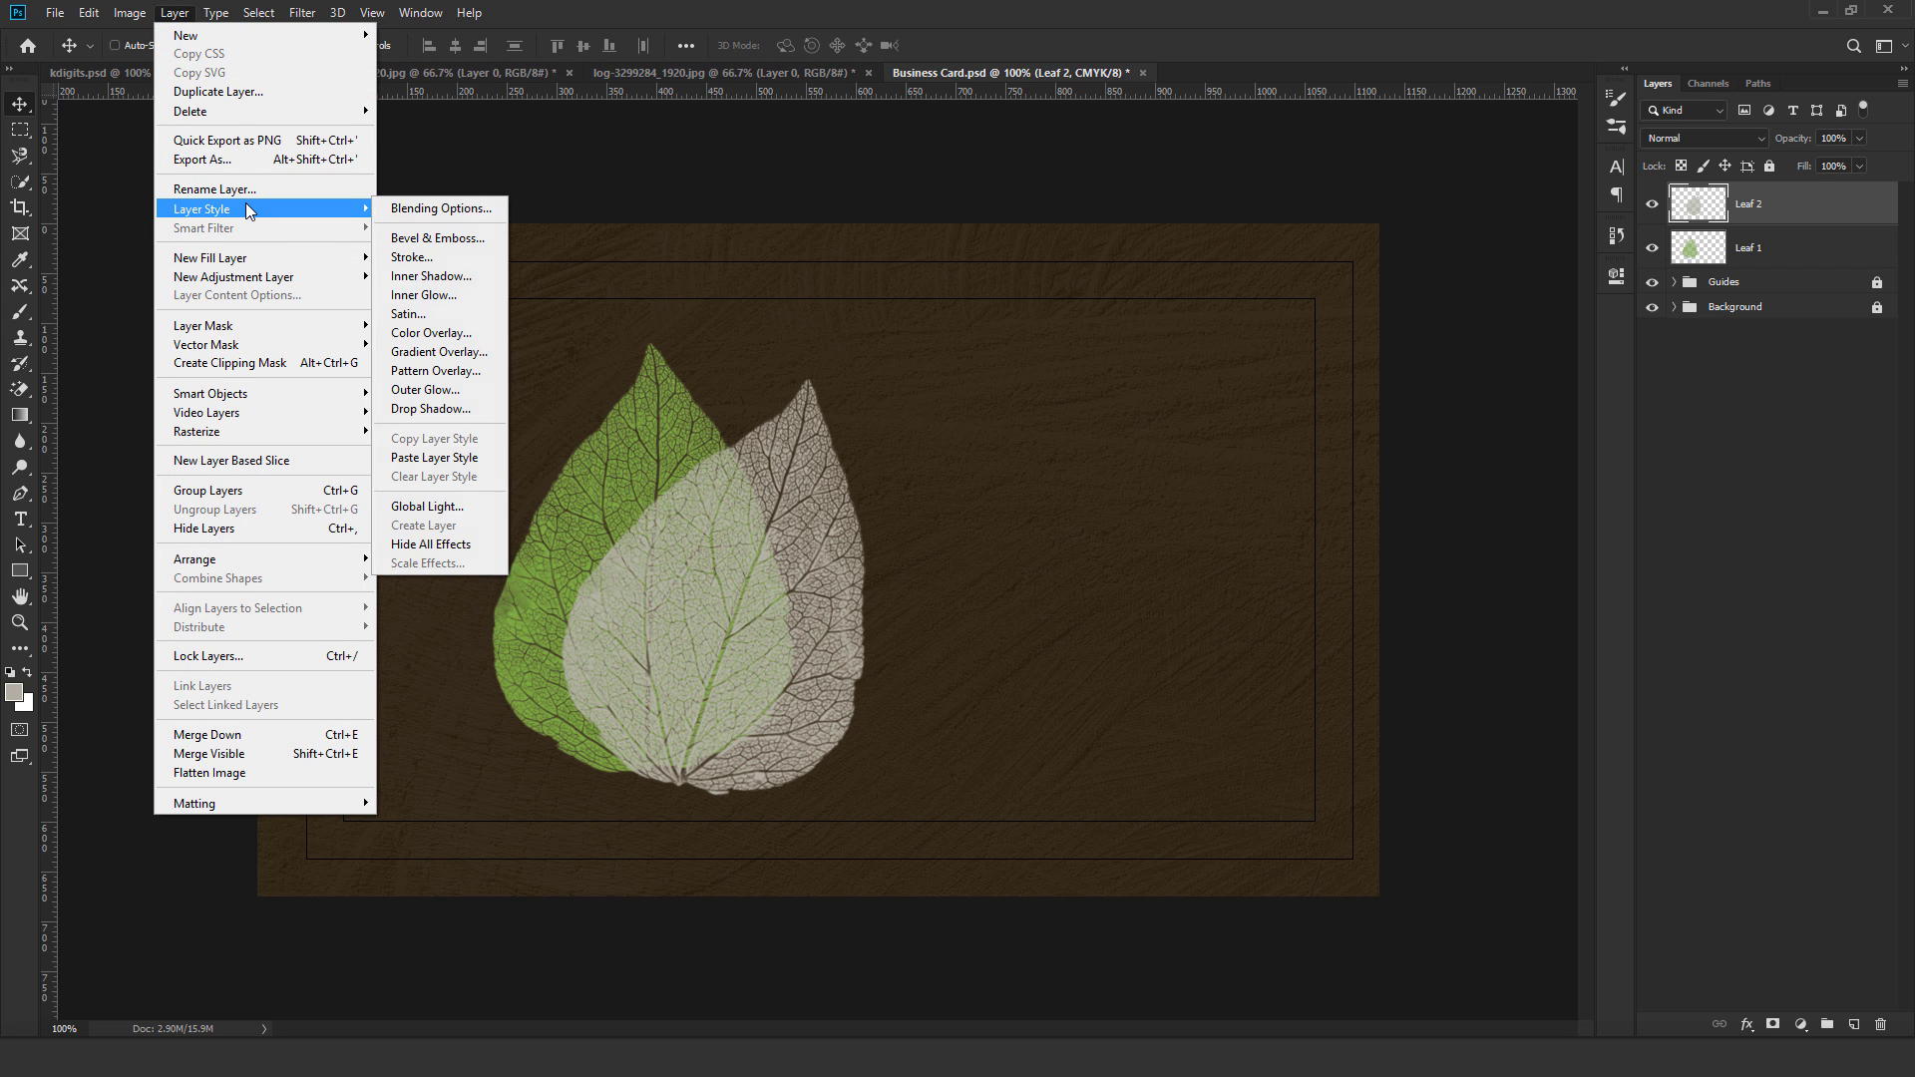
pyautogui.click(433, 208)
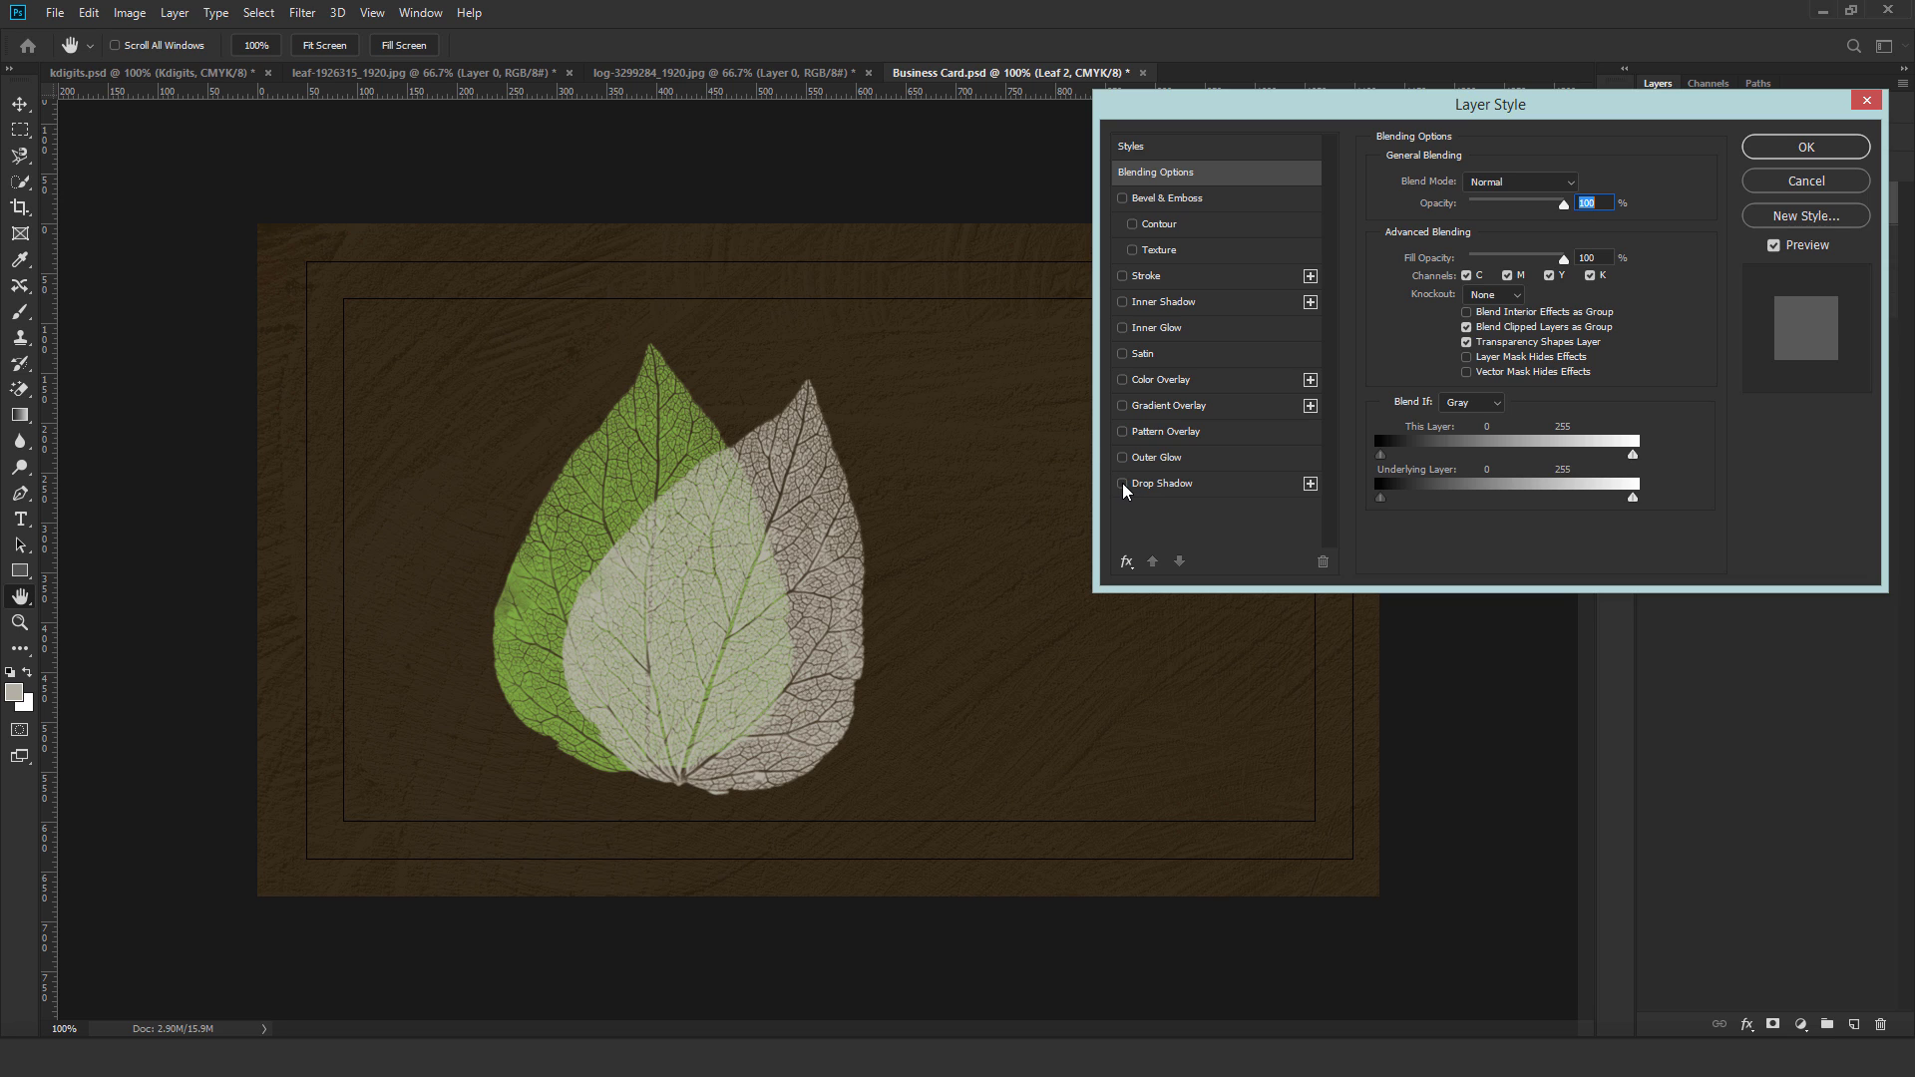
pyautogui.click(1157, 486)
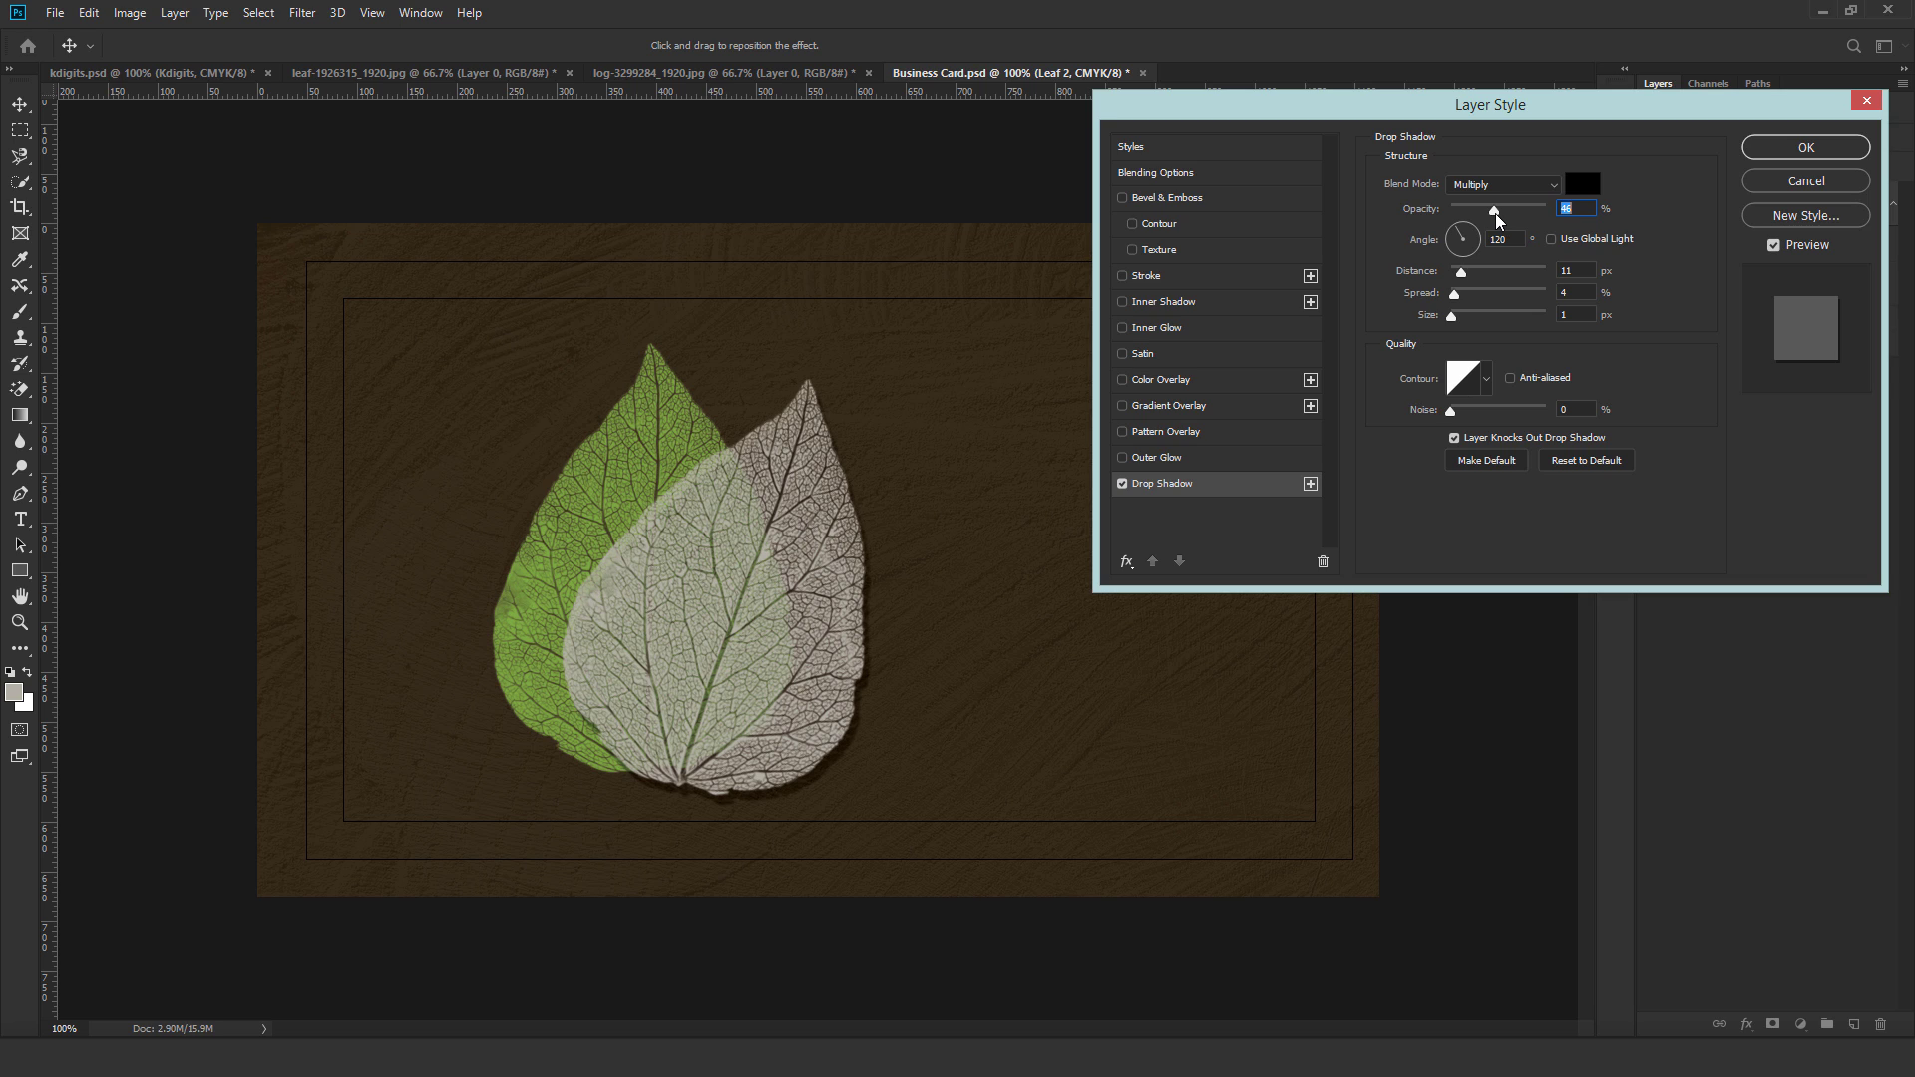
pyautogui.click(1578, 210)
pyautogui.moveTo(1455, 299); pyautogui.dragTo(1459, 309)
pyautogui.moveTo(1453, 321); pyautogui.dragTo(1464, 332)
pyautogui.click(1815, 155)
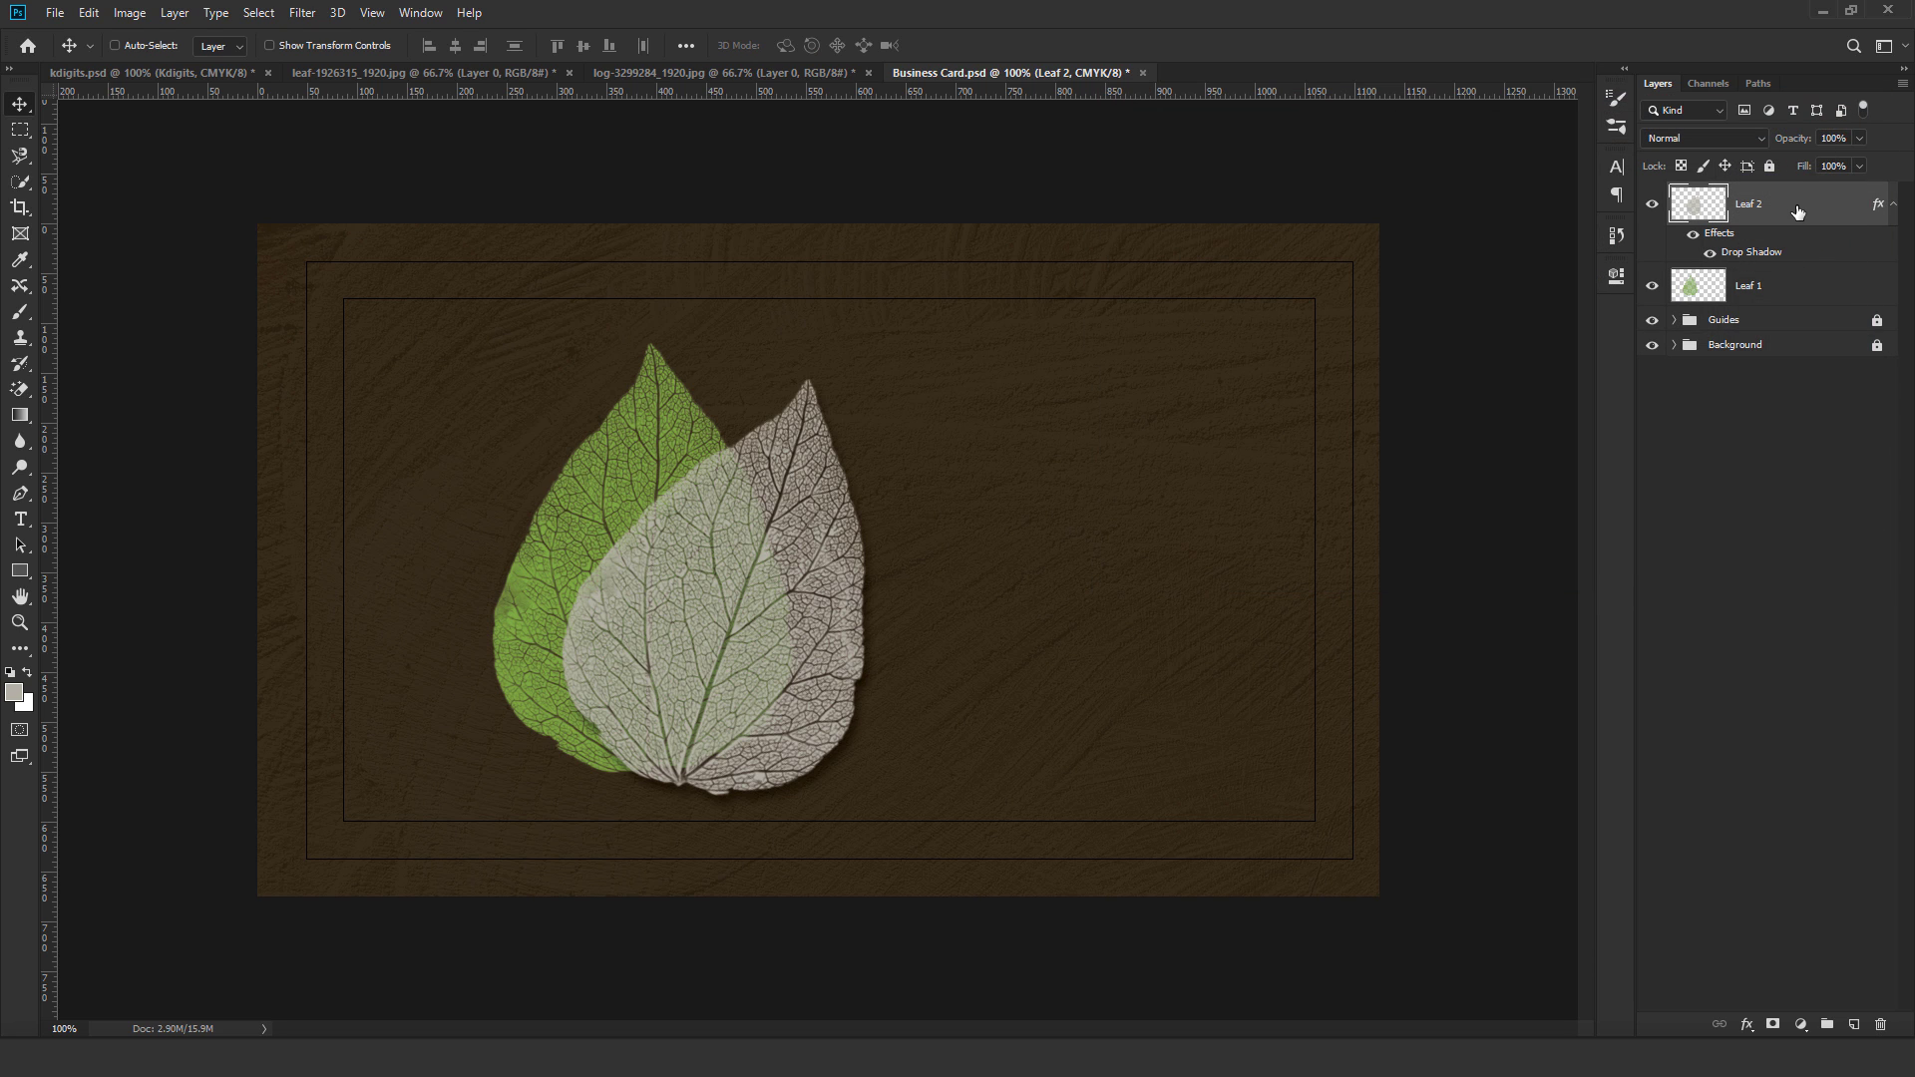
# Copy the layer style of Leaf 2 and paste it onto Leaf 1.
pyautogui.click(175, 13)
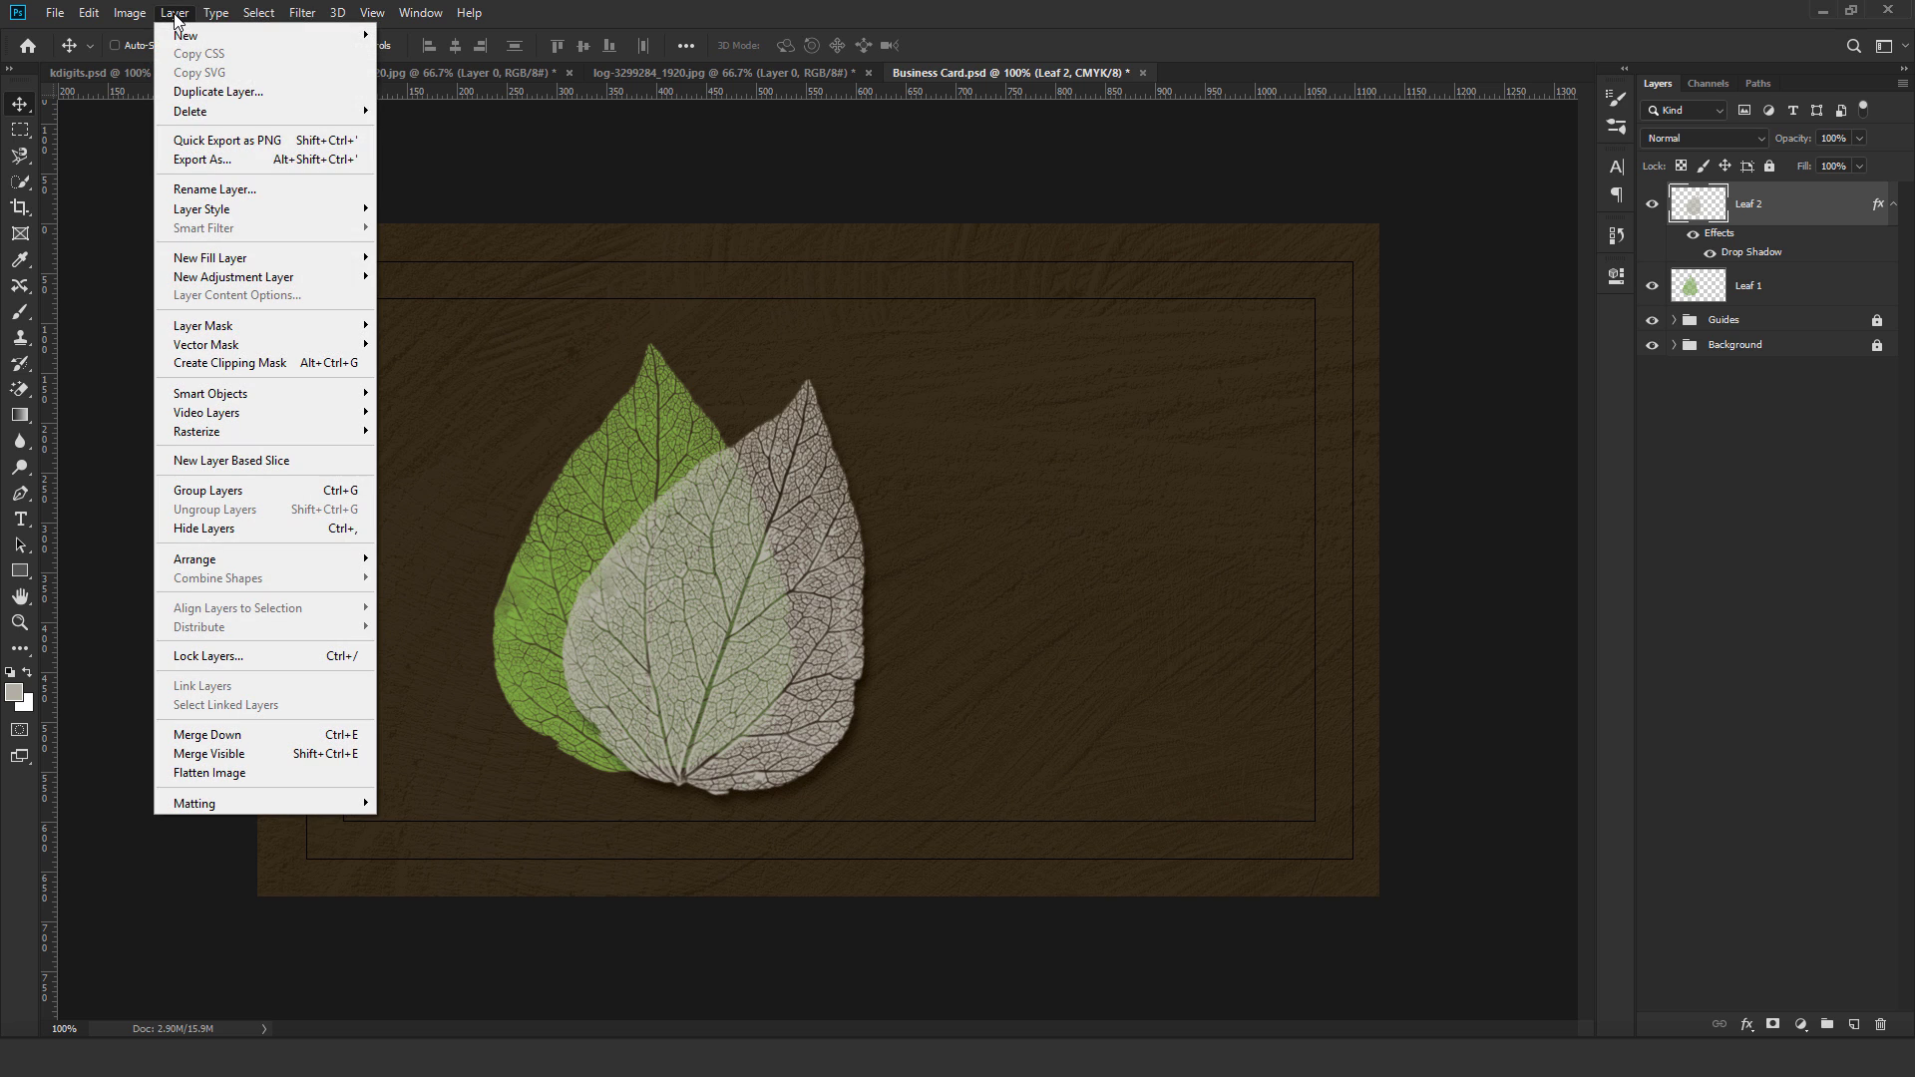
pyautogui.moveTo(241, 211)
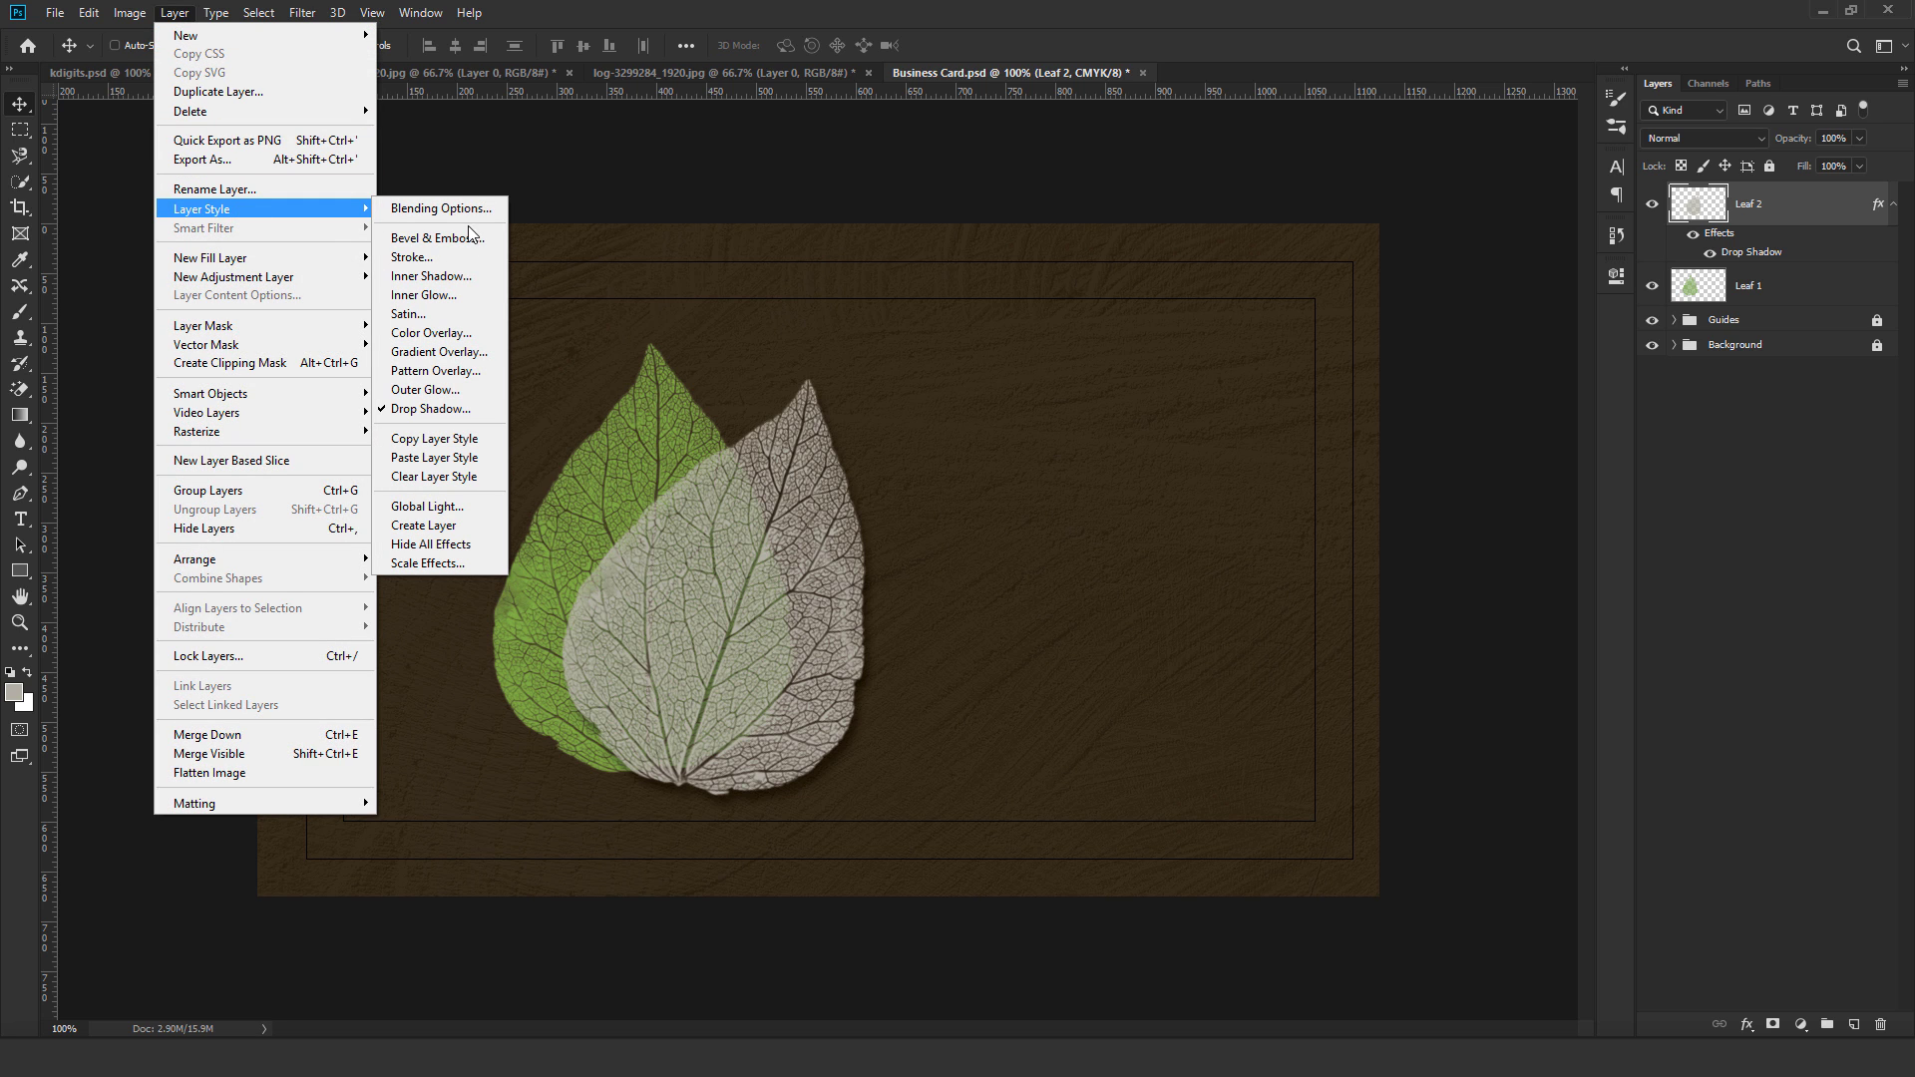
pyautogui.click(461, 446)
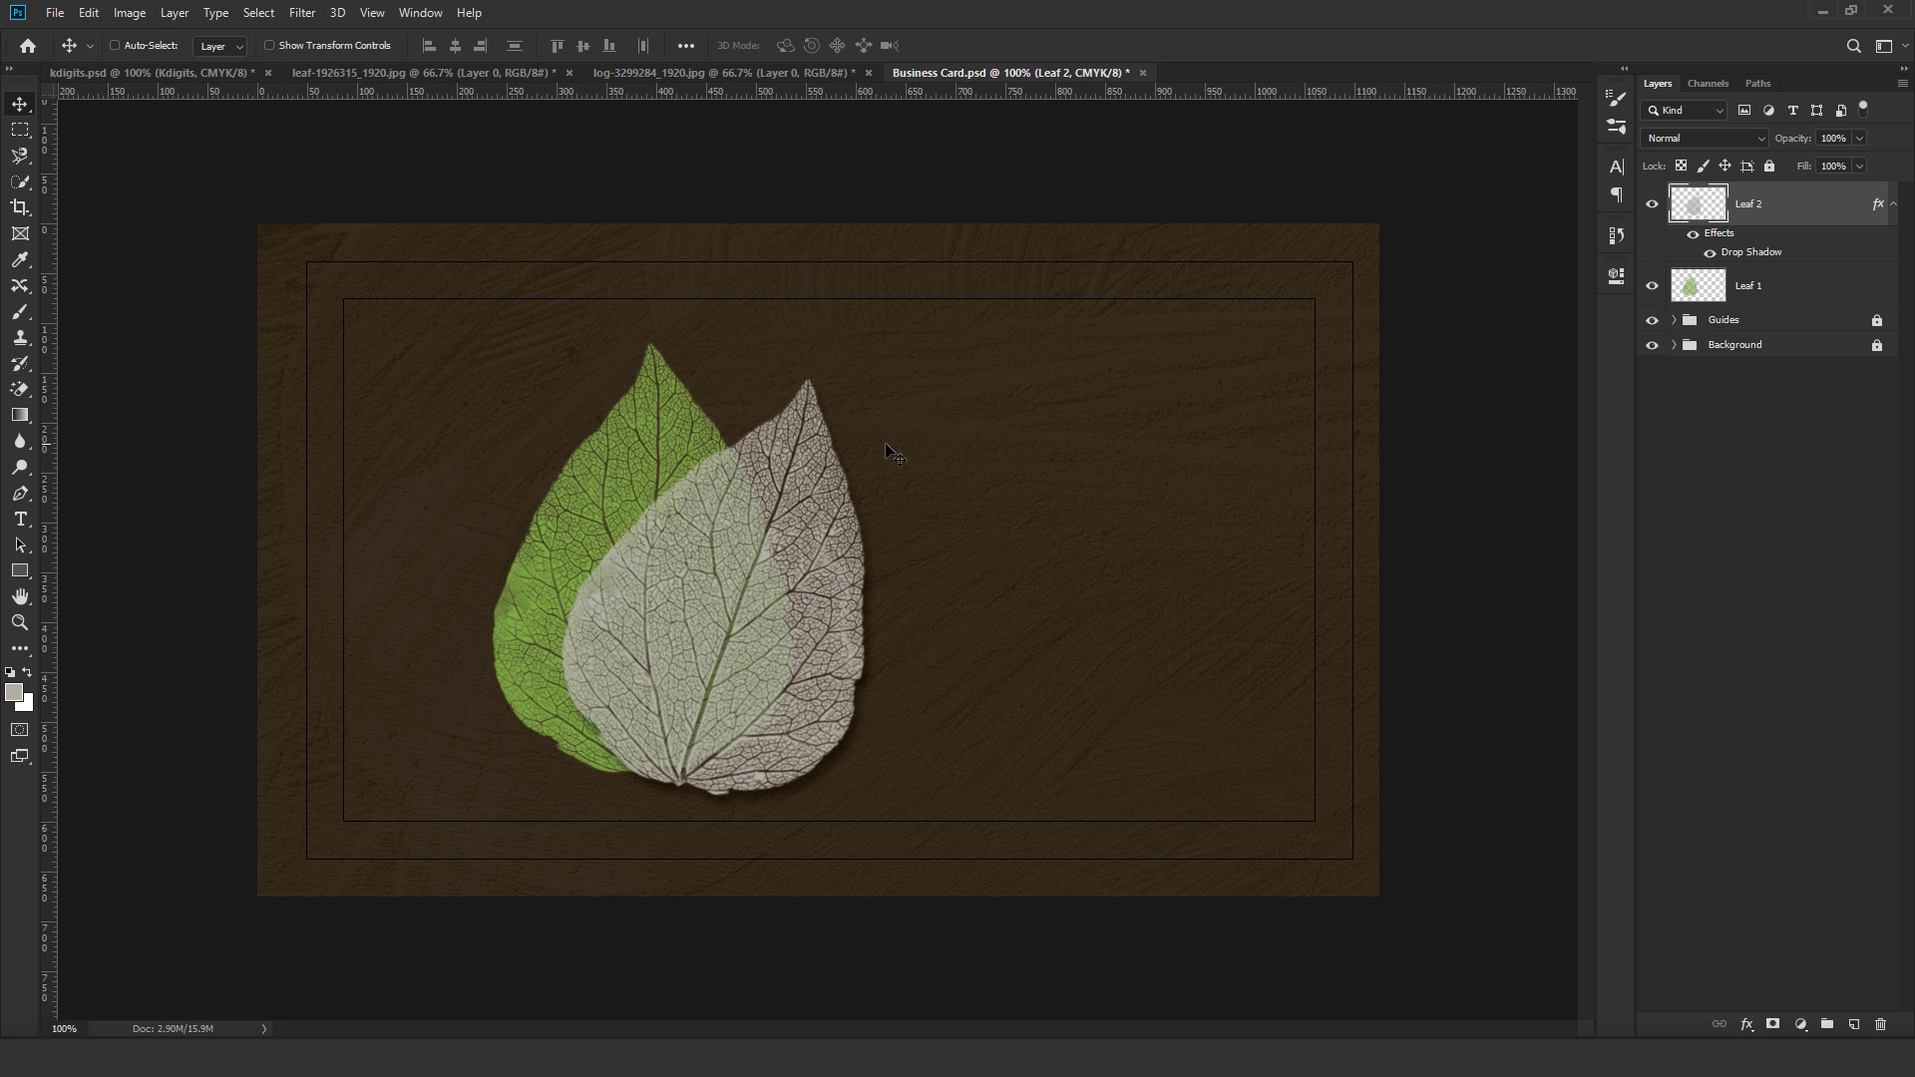
pyautogui.click(1792, 299)
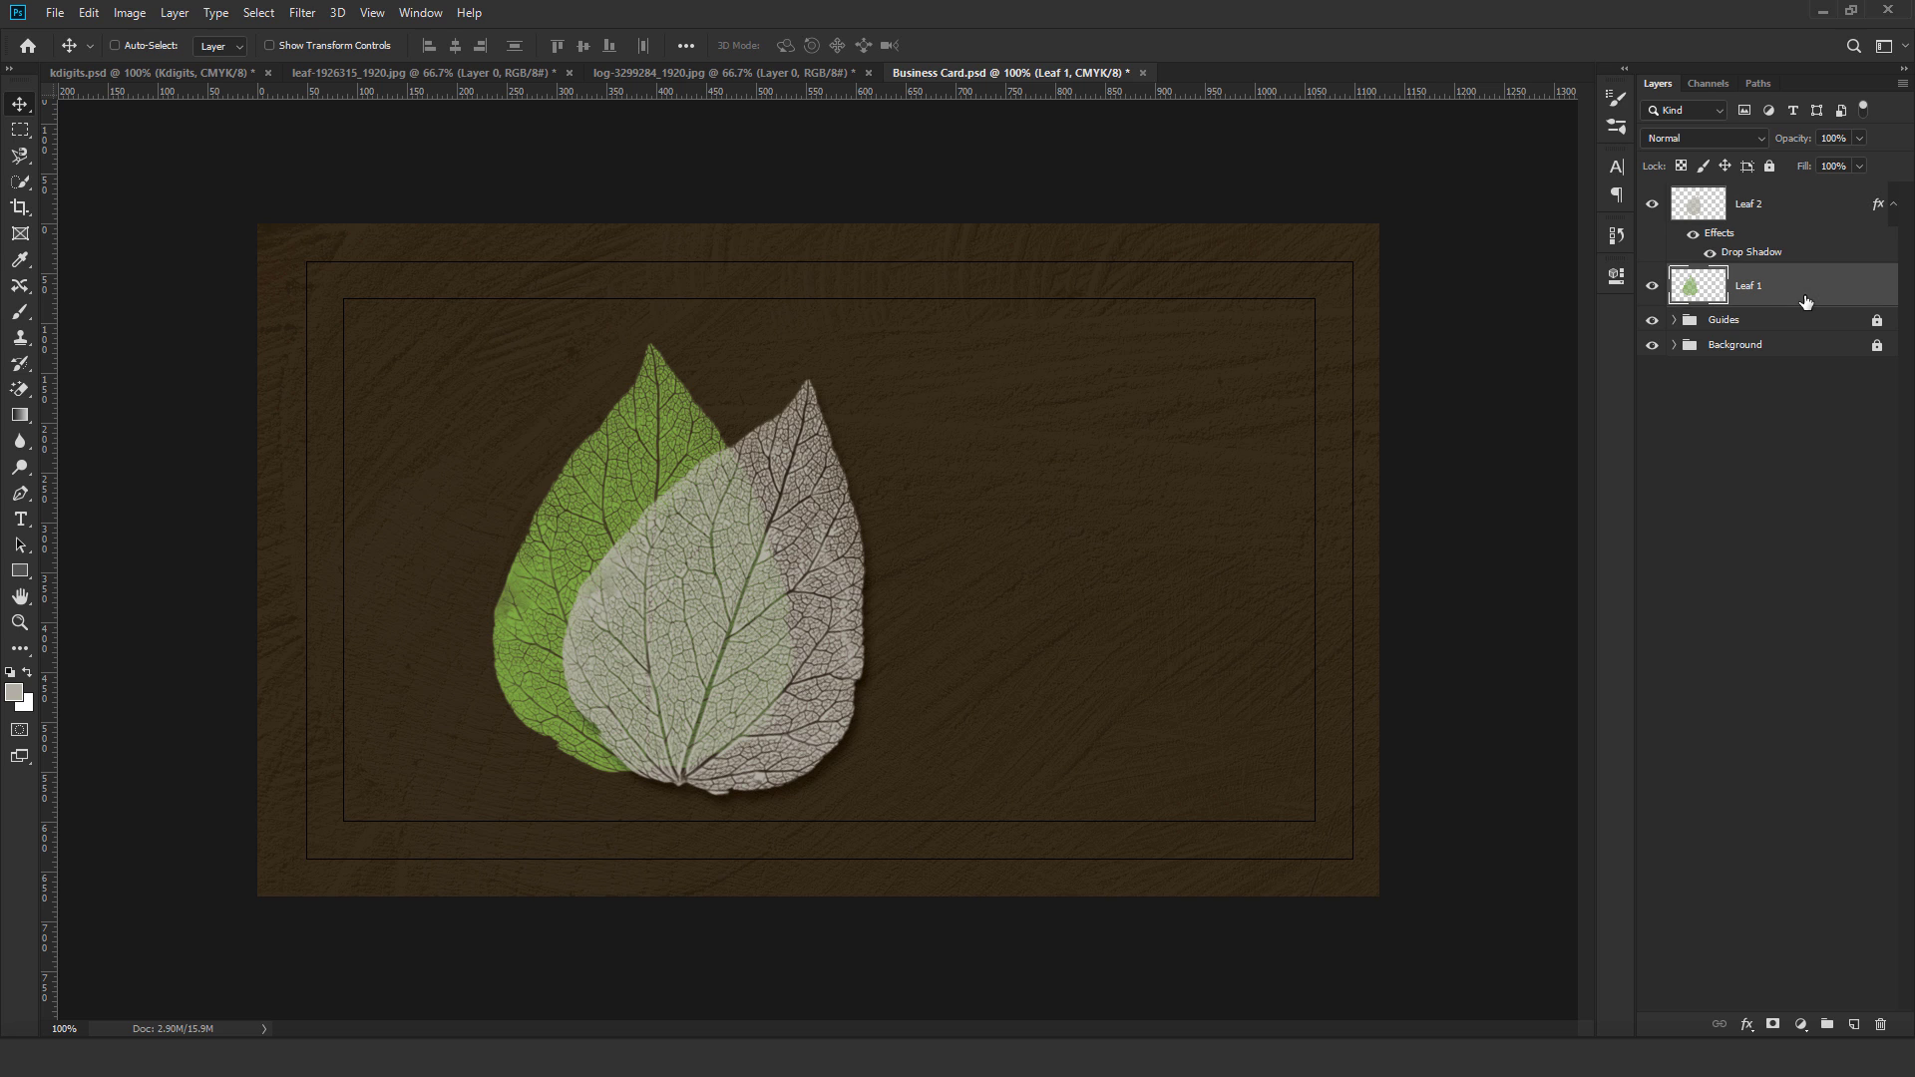
pyautogui.click(174, 13)
pyautogui.moveTo(215, 209)
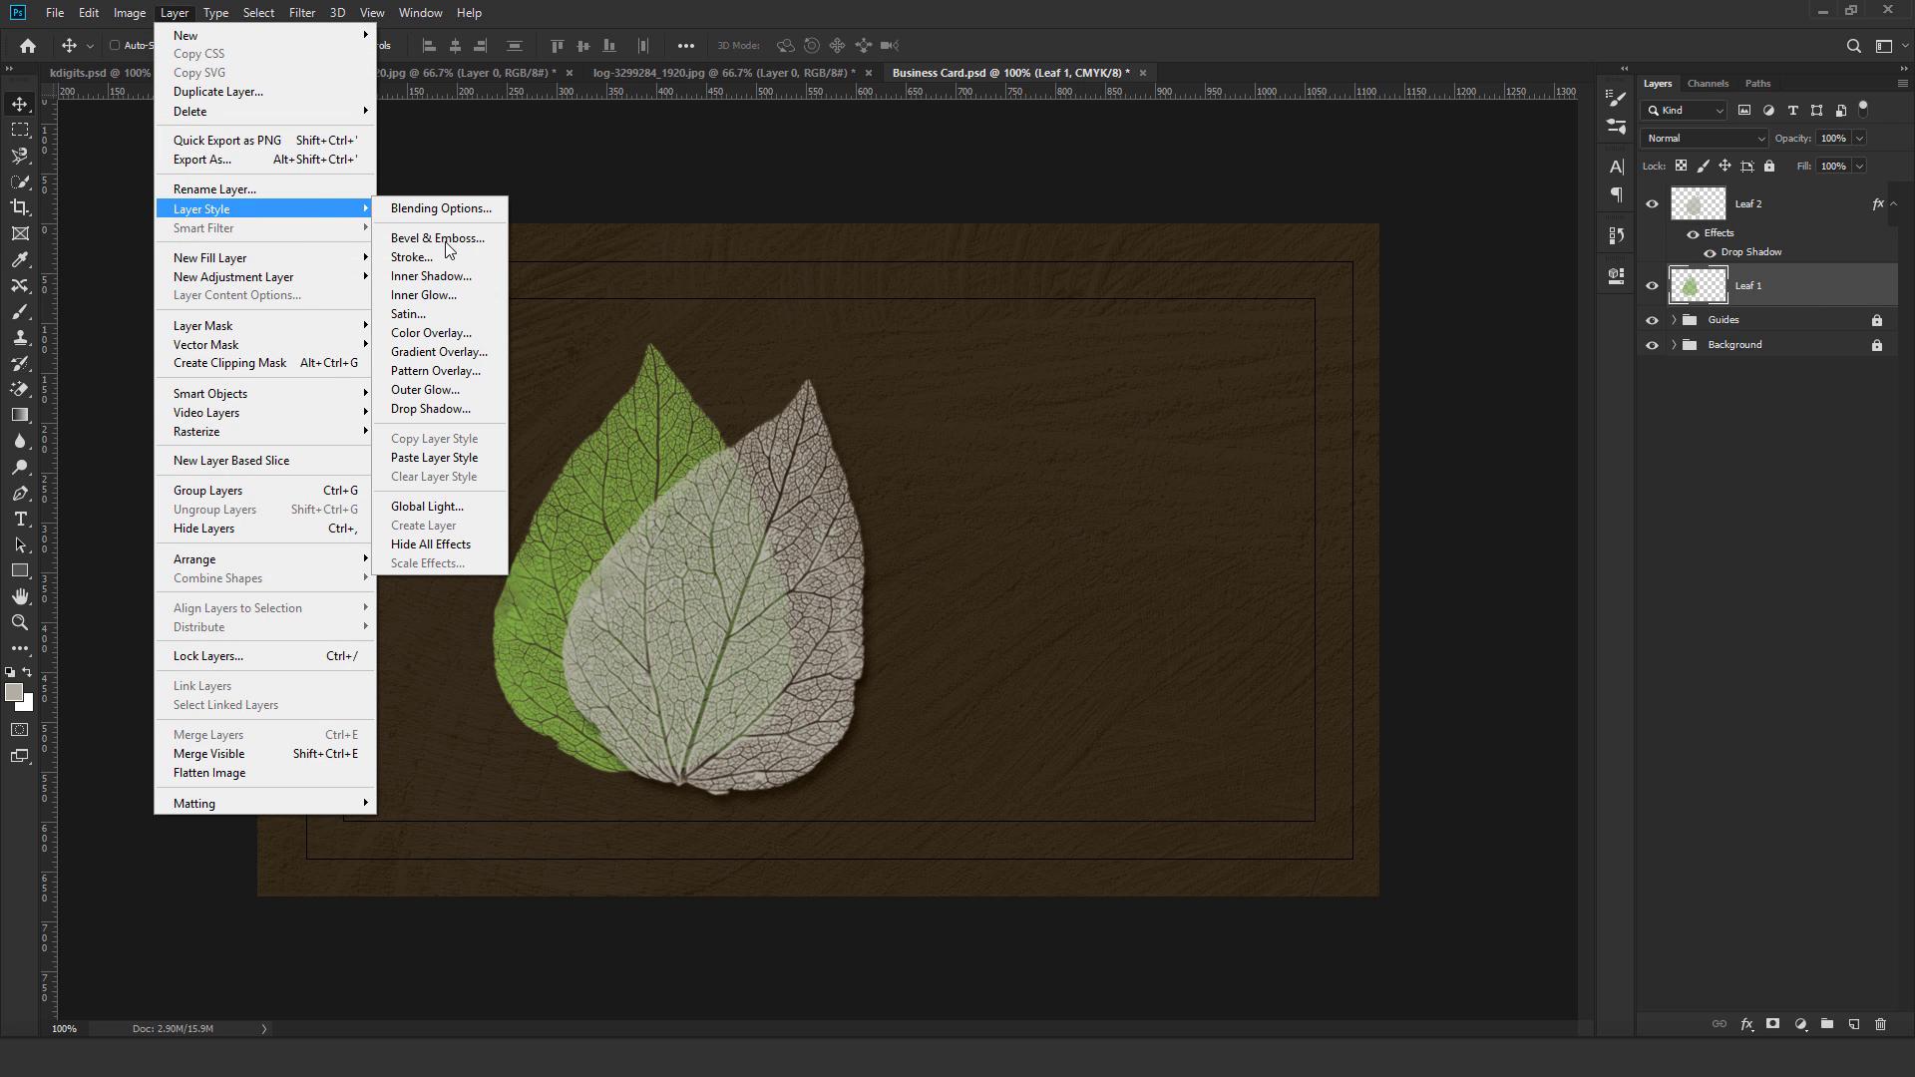
pyautogui.click(484, 457)
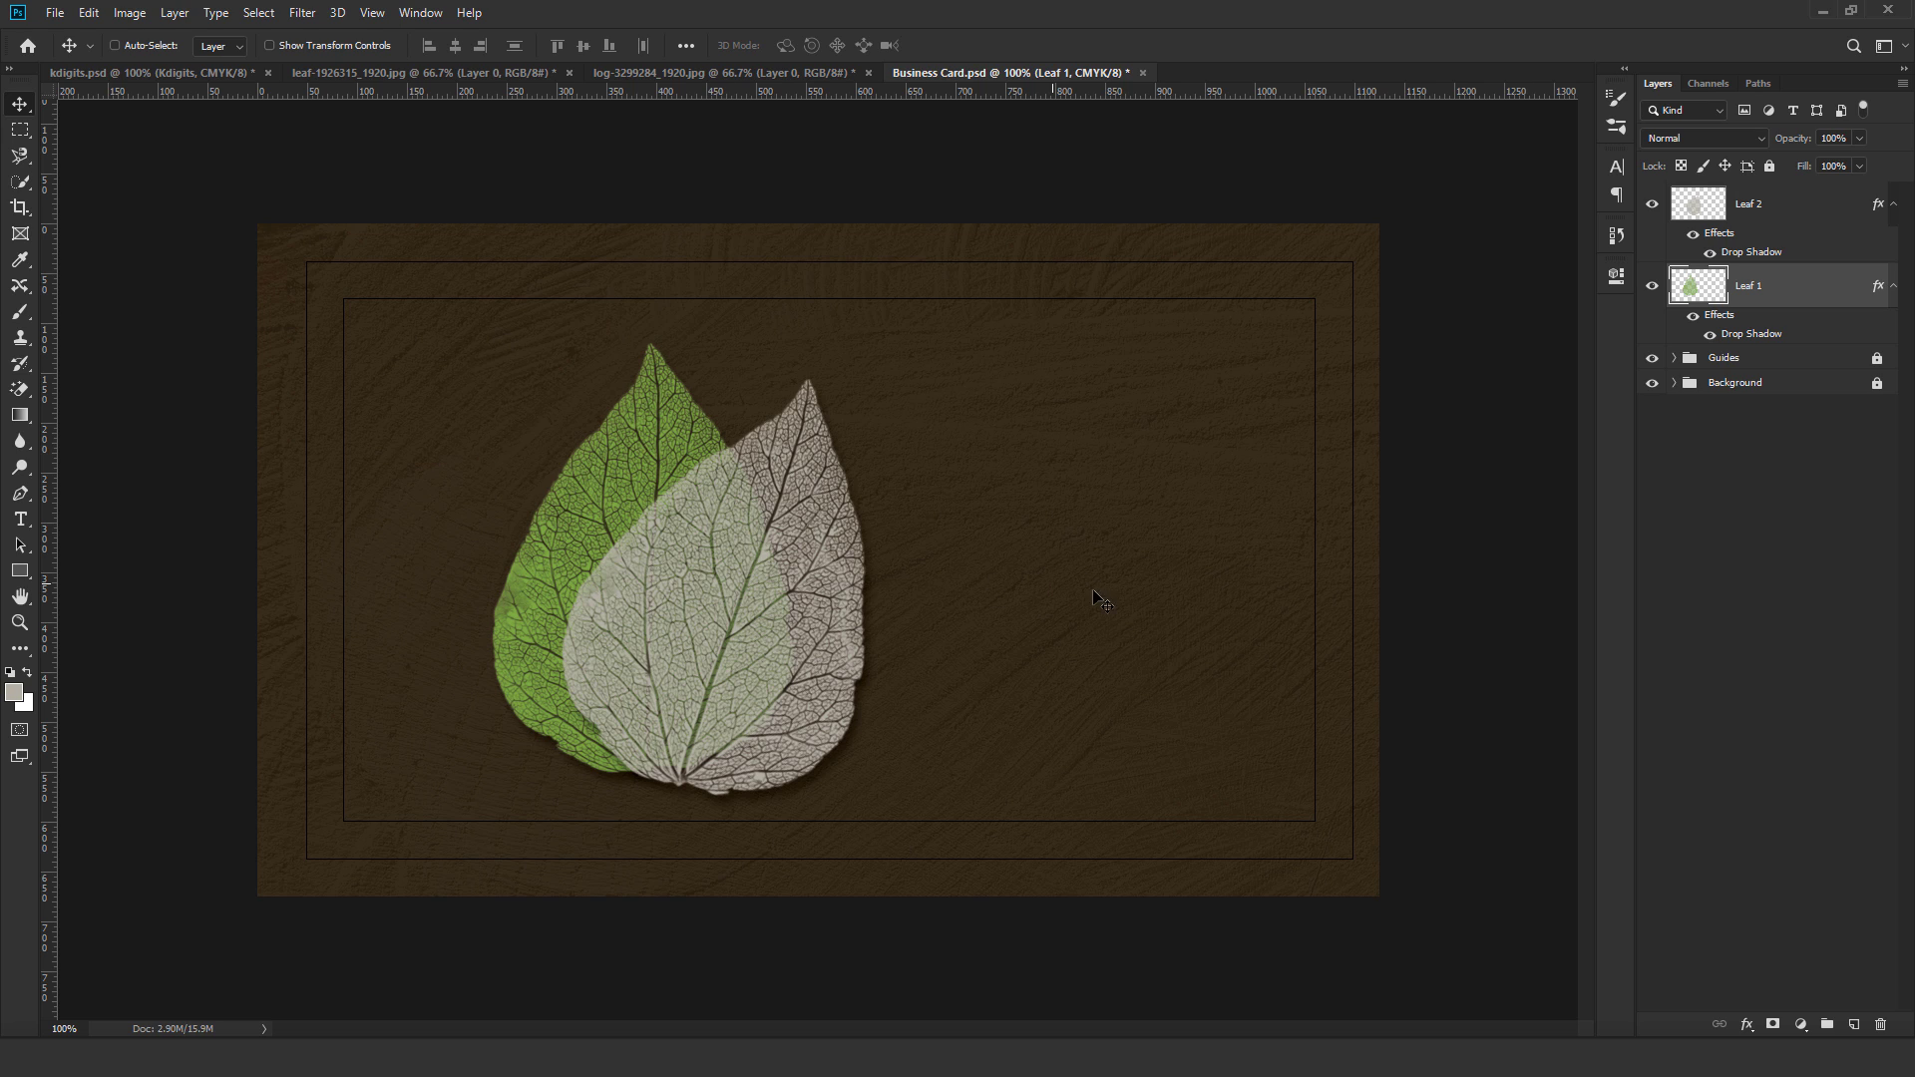
# Group Leaf 1 and Leaf 2 as Leaves Group 1 and set the group's blend mode to Overlay.
pyautogui.keyDown('shift'); pyautogui.click(1813, 209); pyautogui.keyUp('shift')
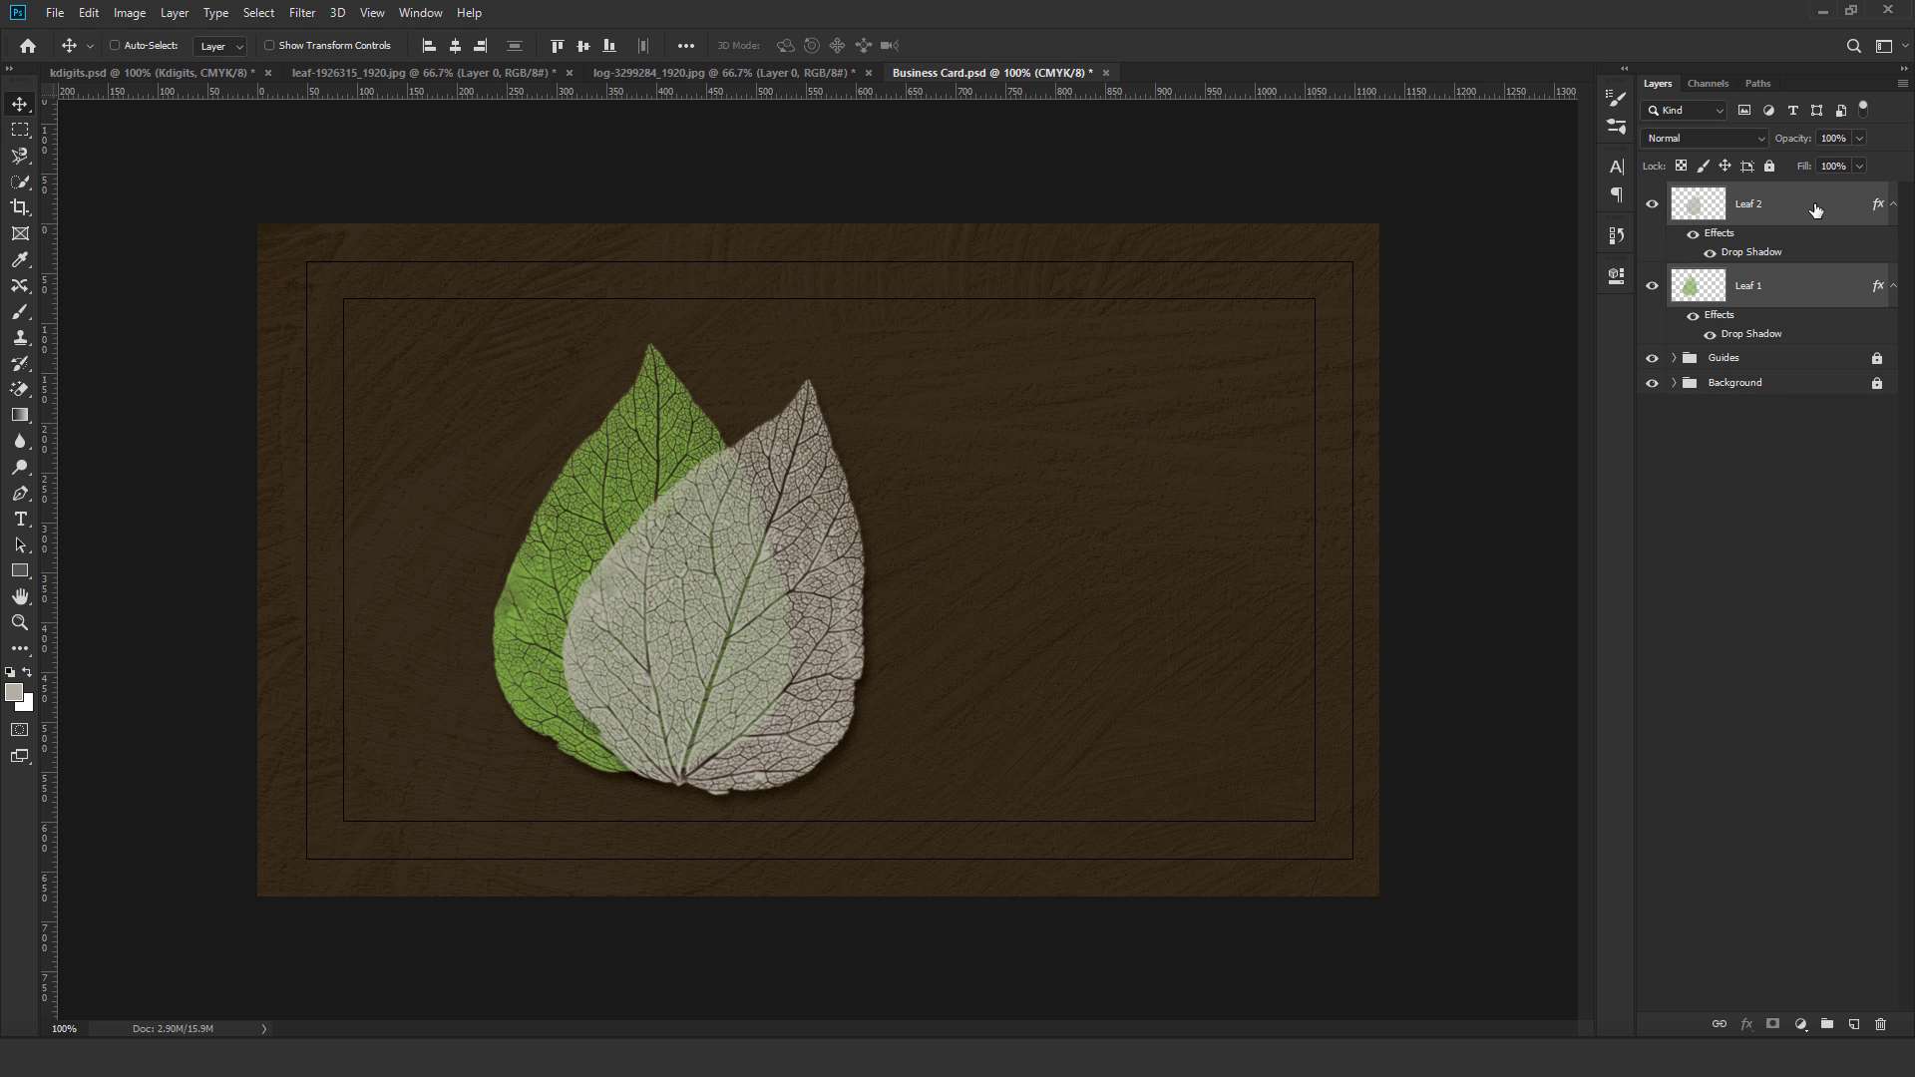
pyautogui.click(175, 14)
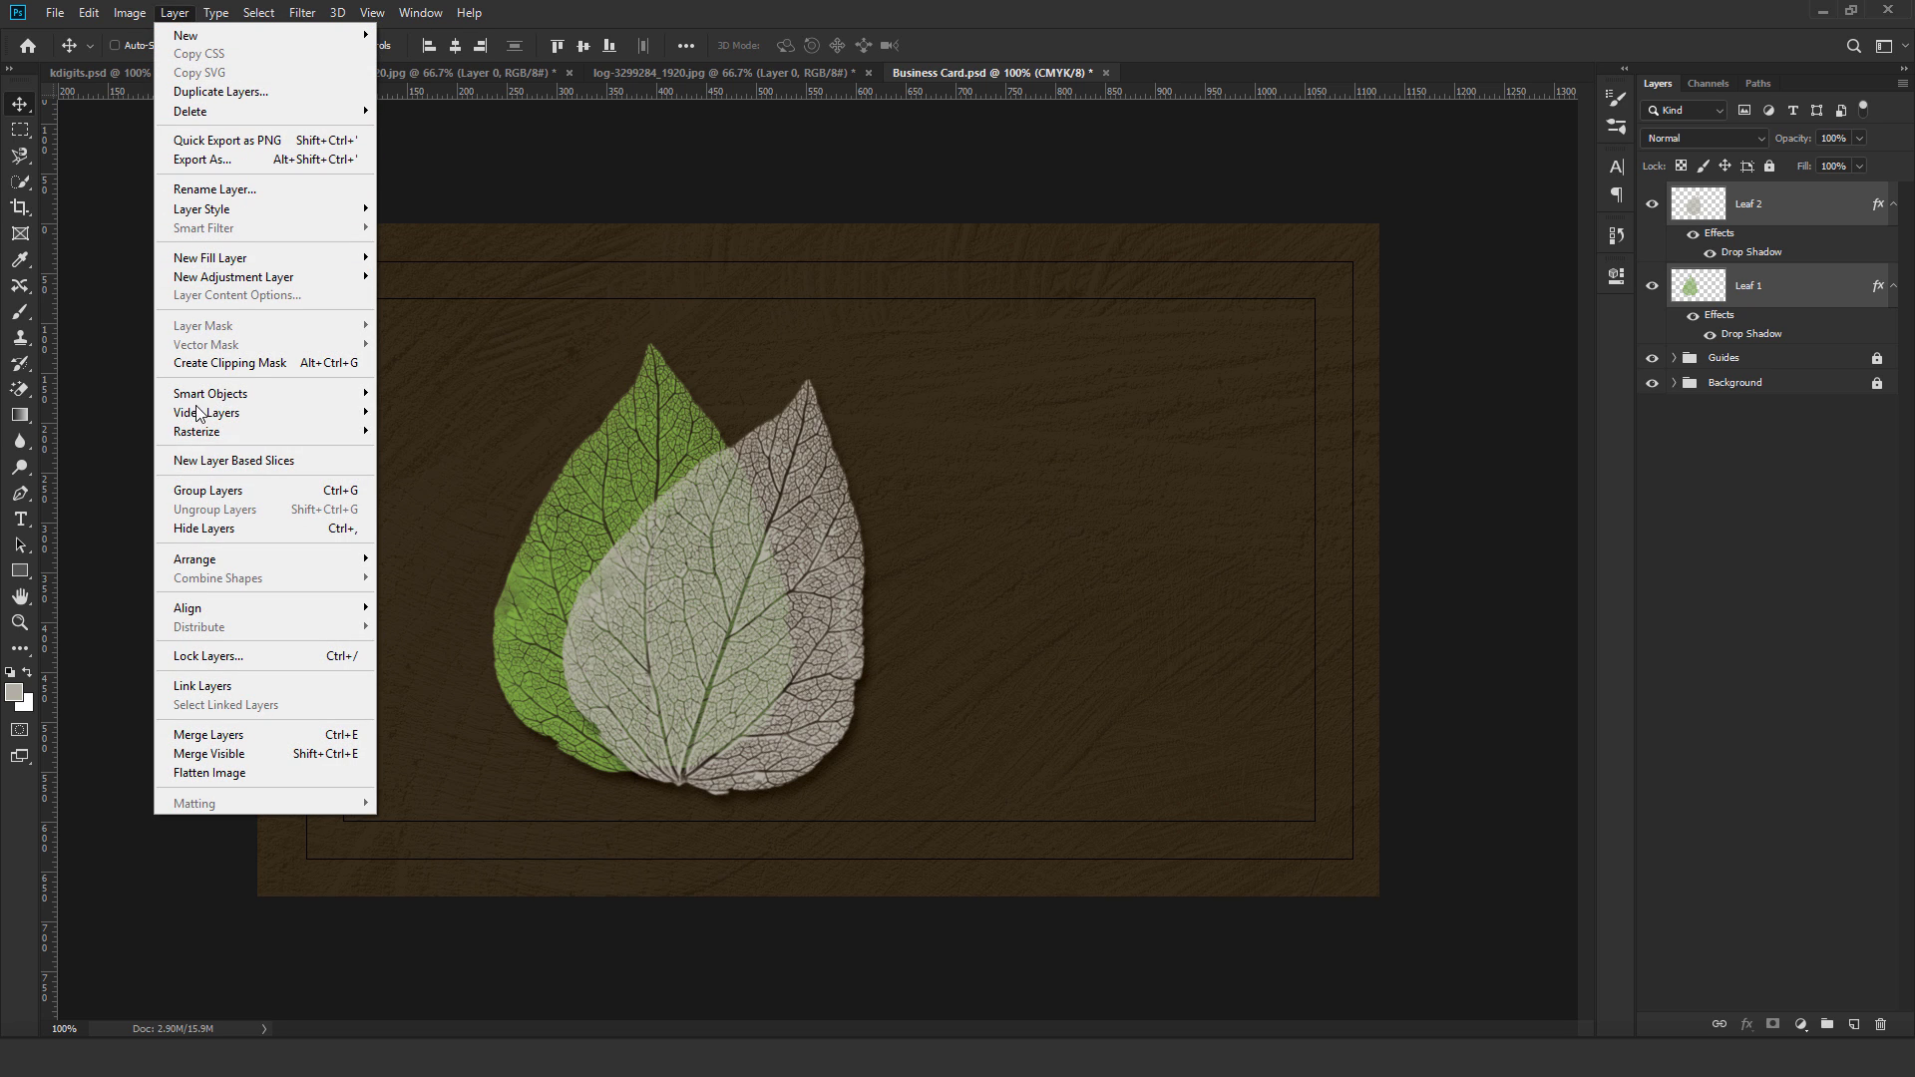
pyautogui.click(241, 492)
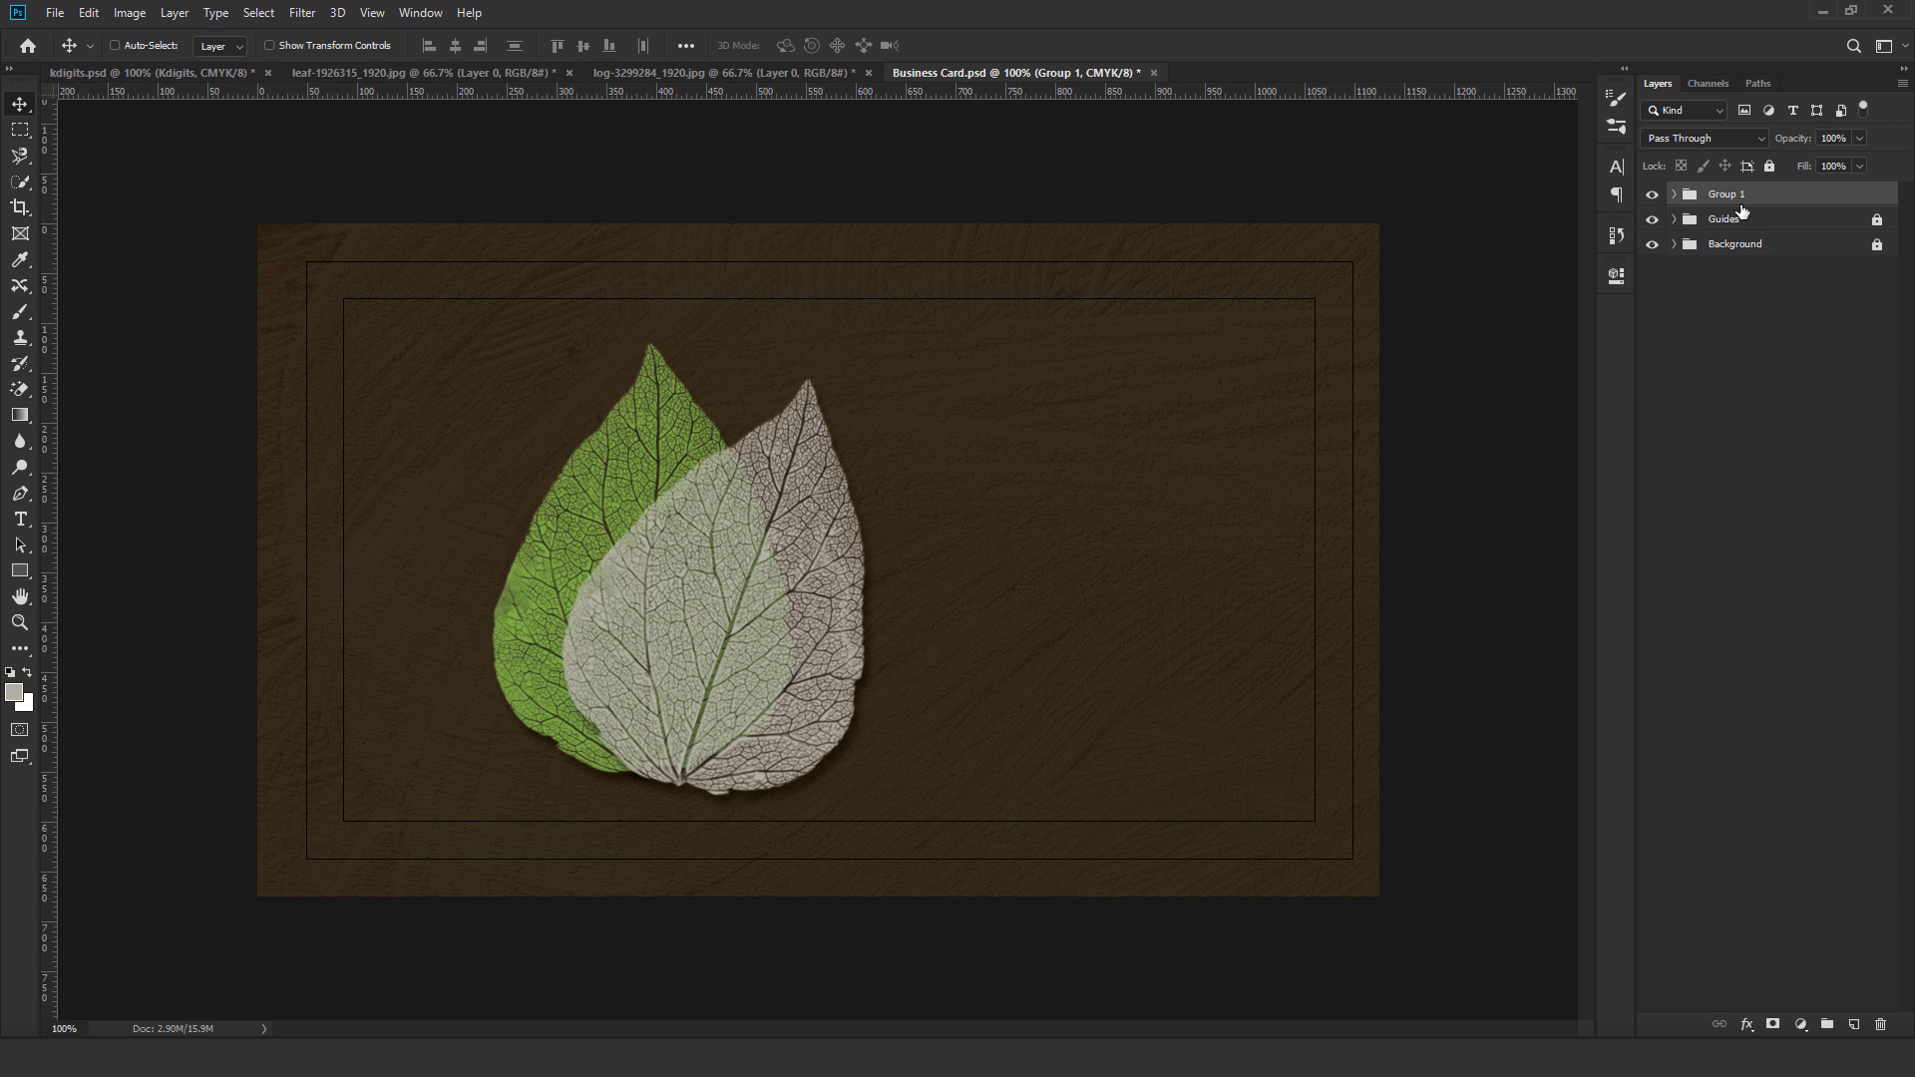
pyautogui.click(1712, 192)
pyautogui.write('Leaves')
pyautogui.click(1852, 201)
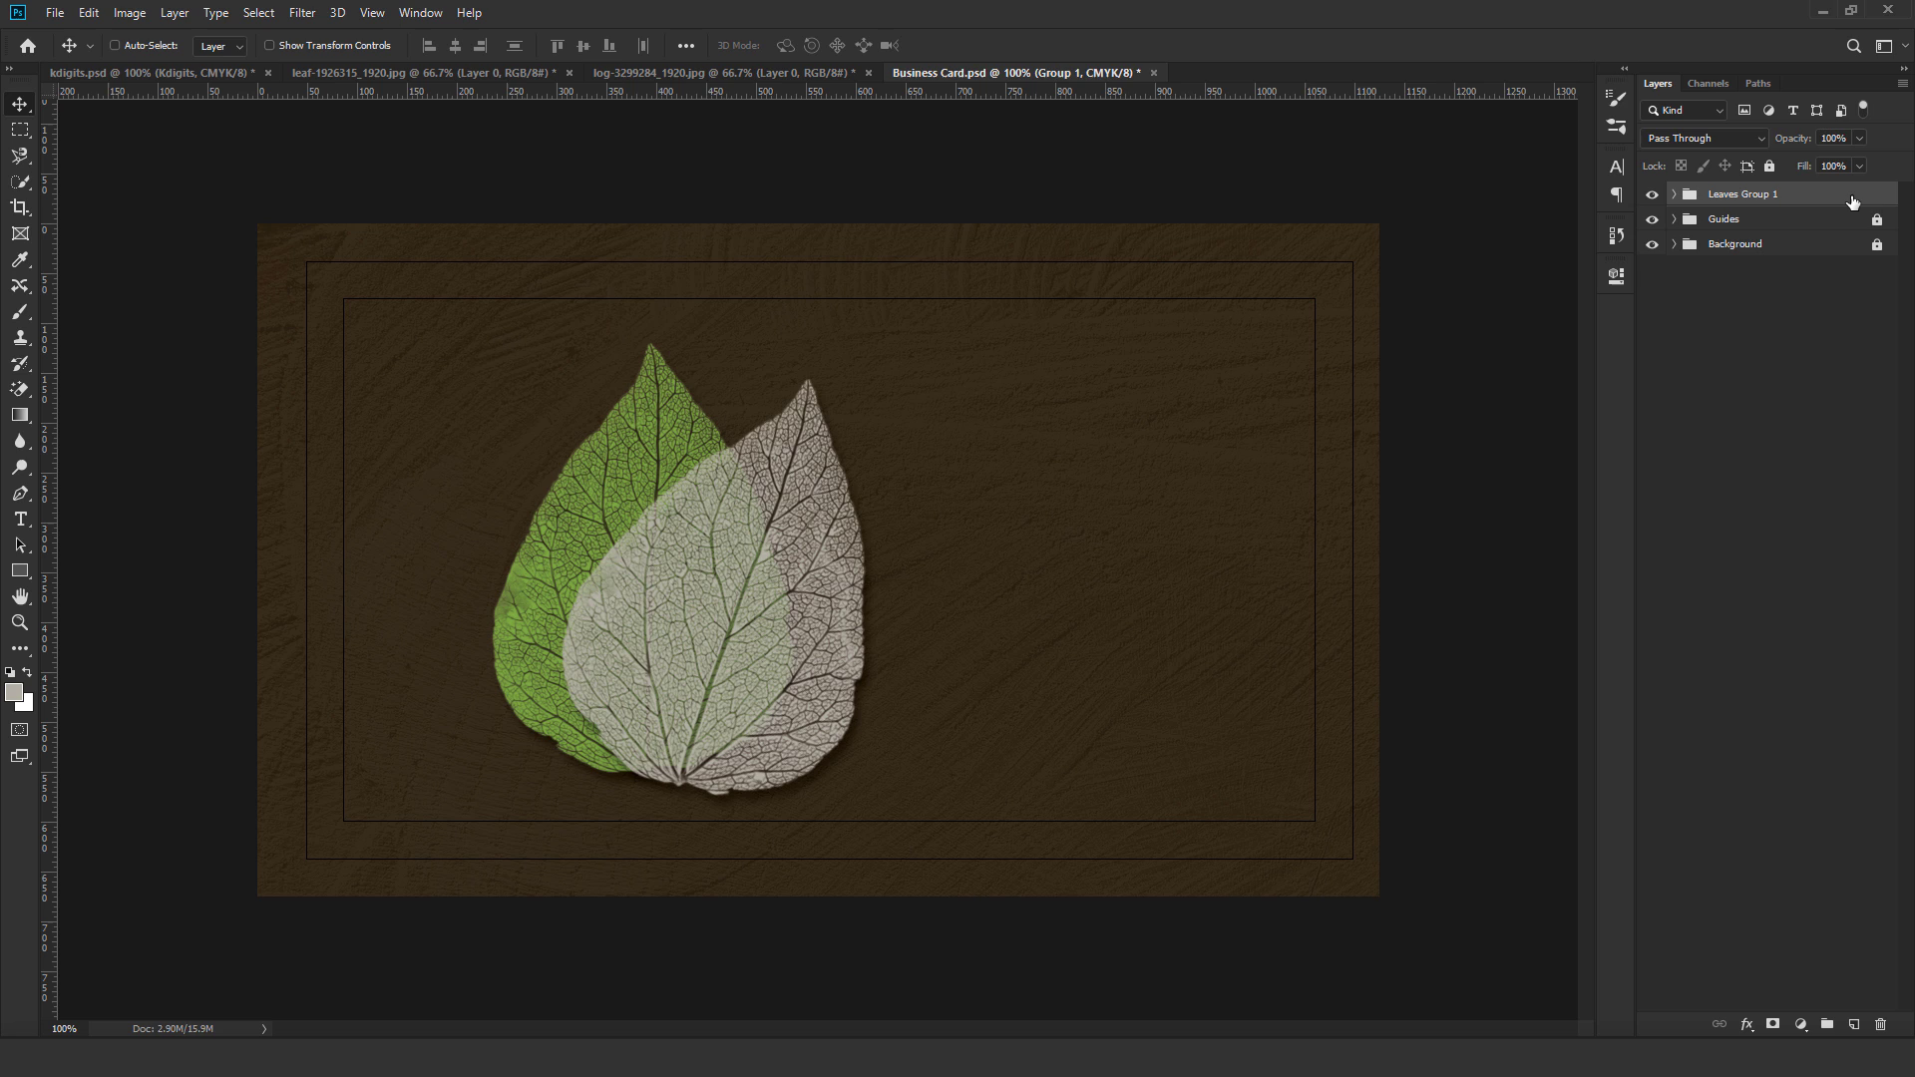
pyautogui.click(1756, 136)
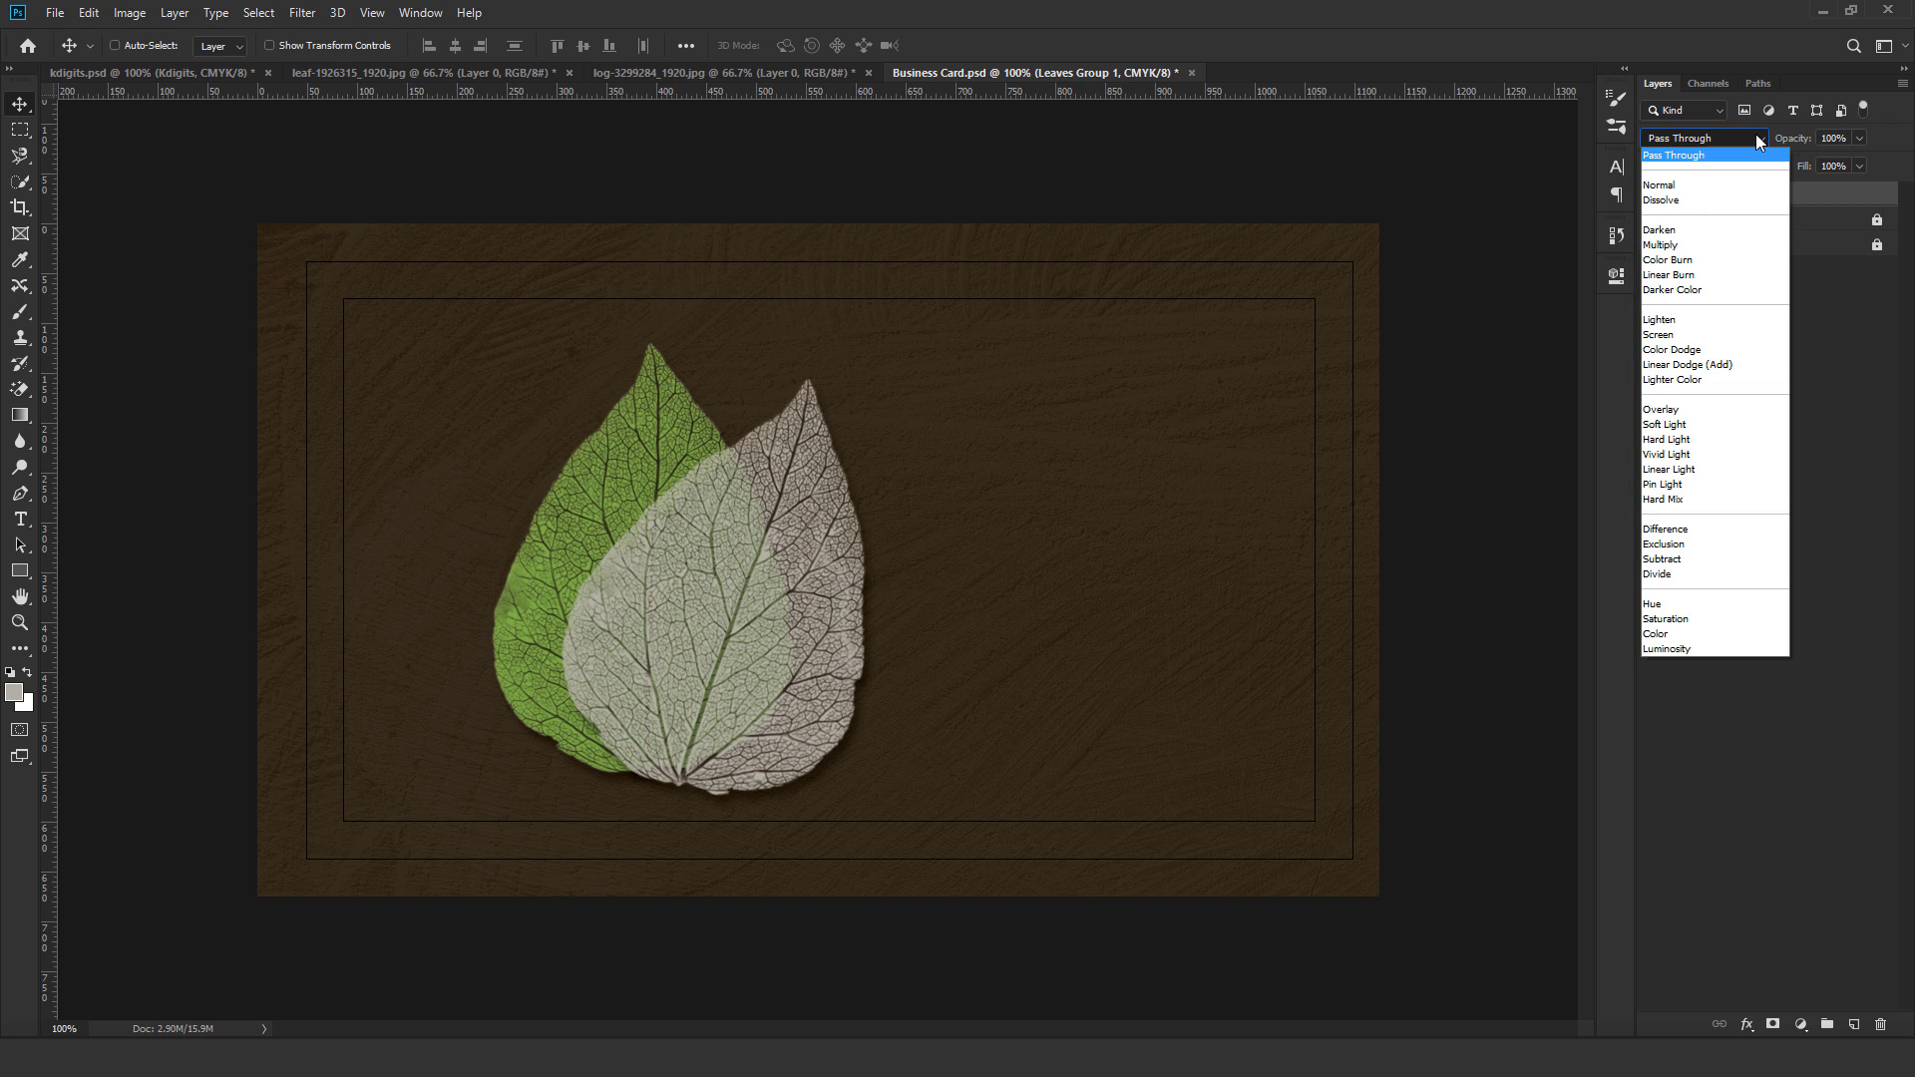
pyautogui.click(1735, 419)
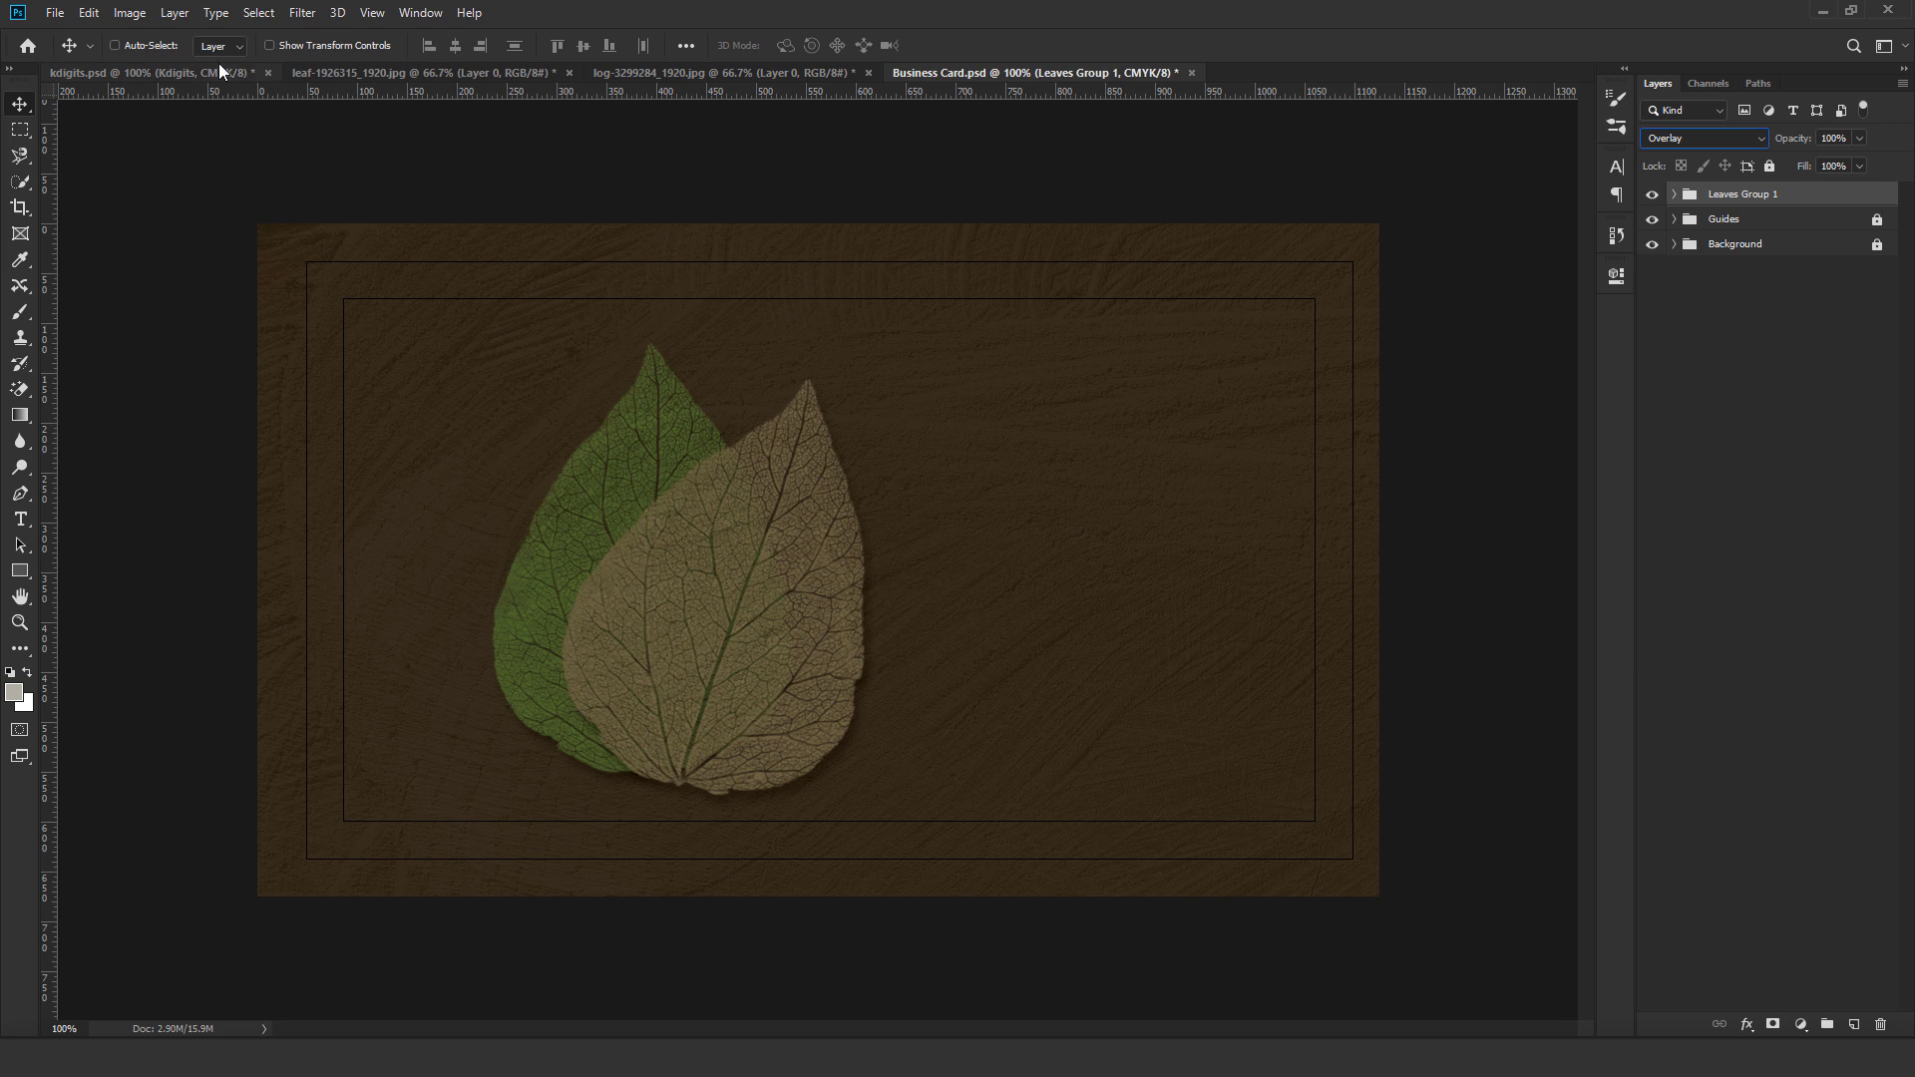
# Rotate Leaves Group 1 about 26° clockwise and move it into the card's lower-left corner, partly beyond the edges.
pyautogui.click(89, 13)
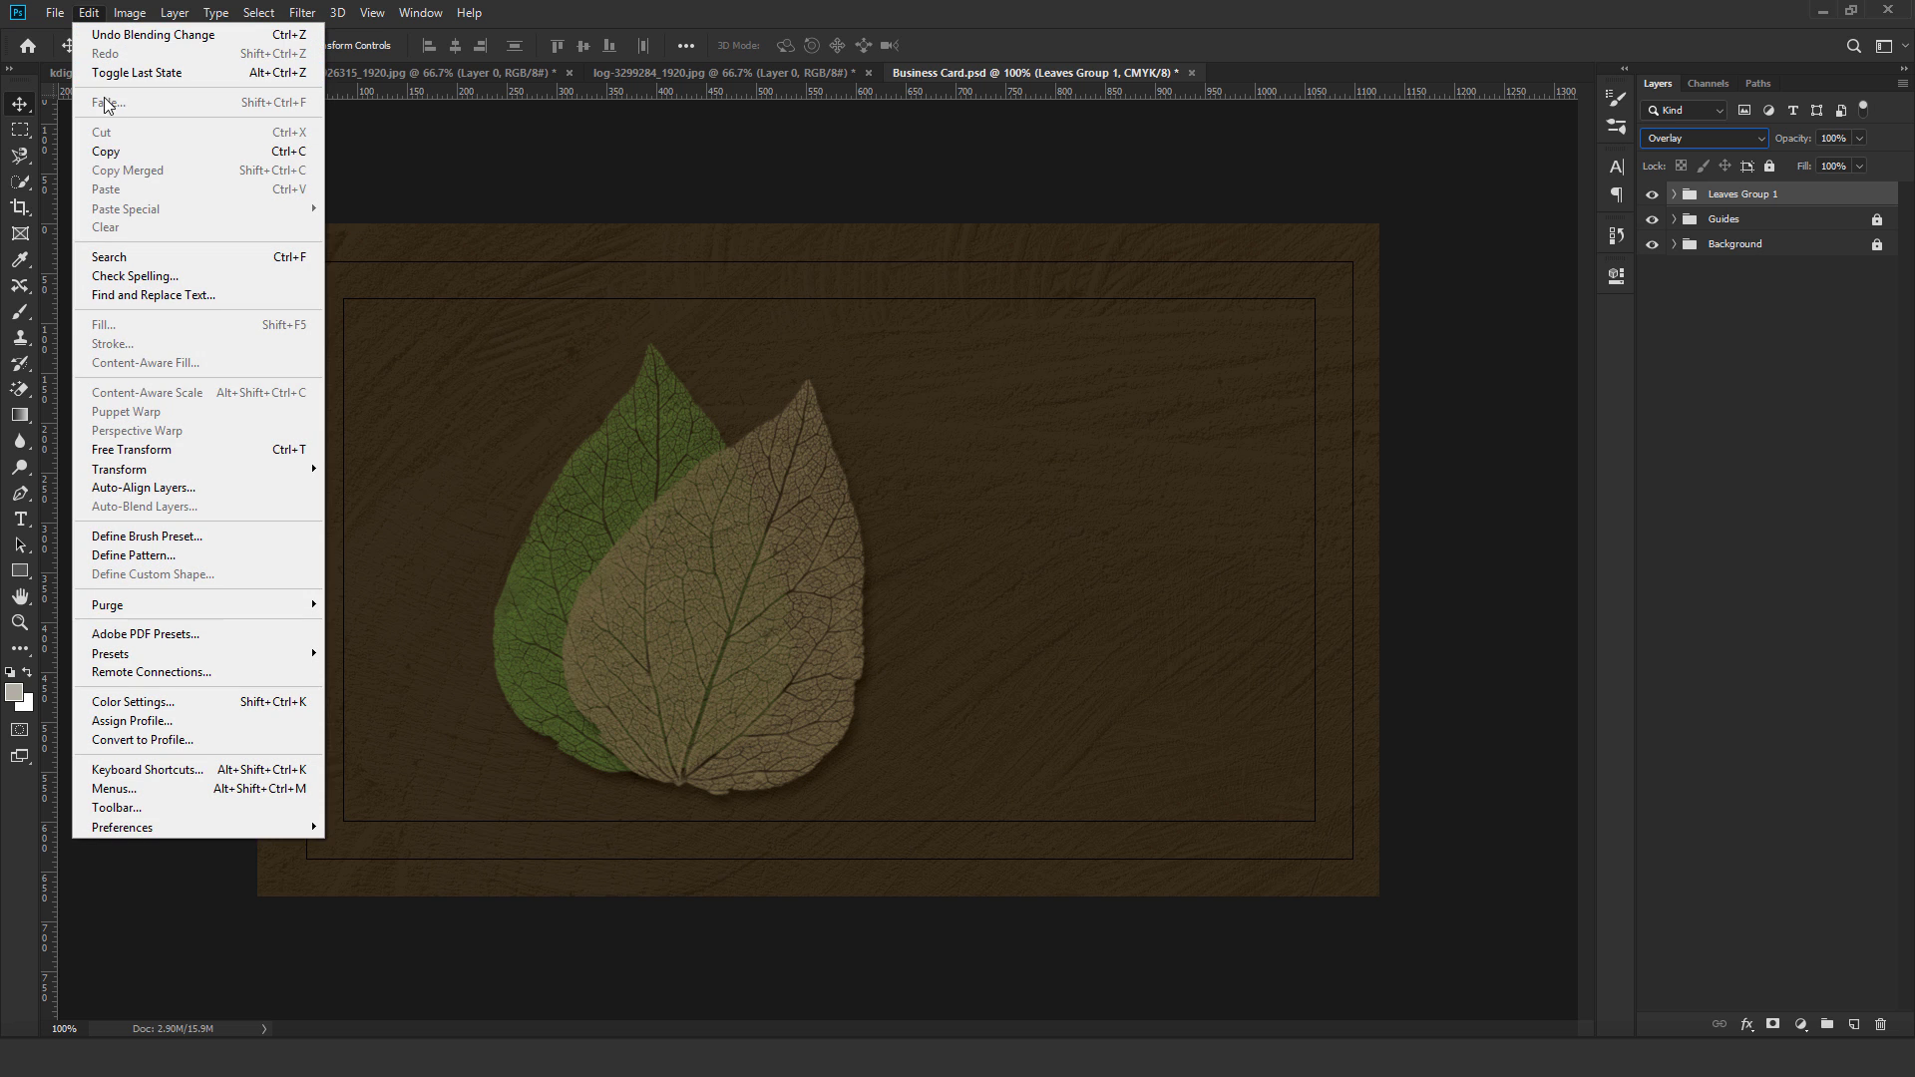
pyautogui.click(130, 450)
pyautogui.moveTo(892, 321); pyautogui.dragTo(974, 472)
pyautogui.moveTo(686, 648); pyautogui.dragTo(376, 895)
pyautogui.moveTo(680, 706); pyautogui.dragTo(678, 697)
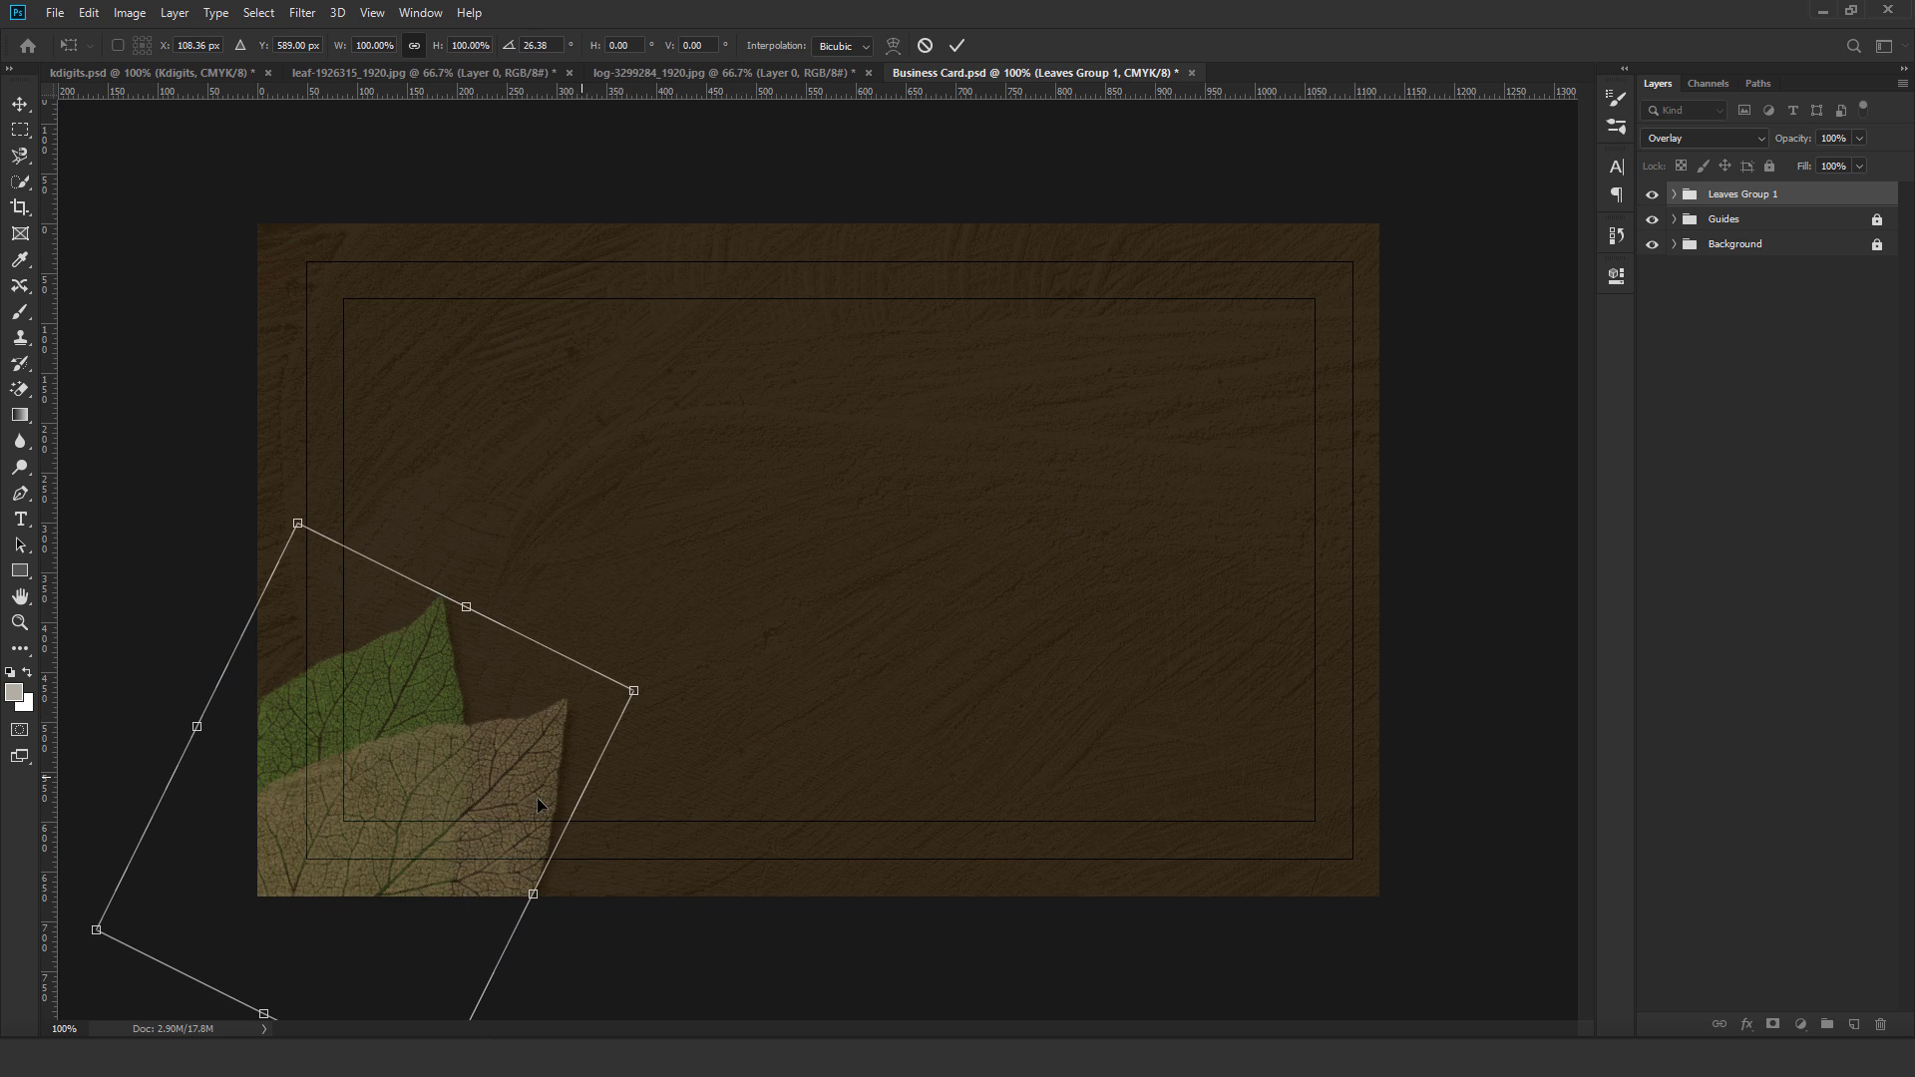
pyautogui.moveTo(501, 783); pyautogui.dragTo(497, 795)
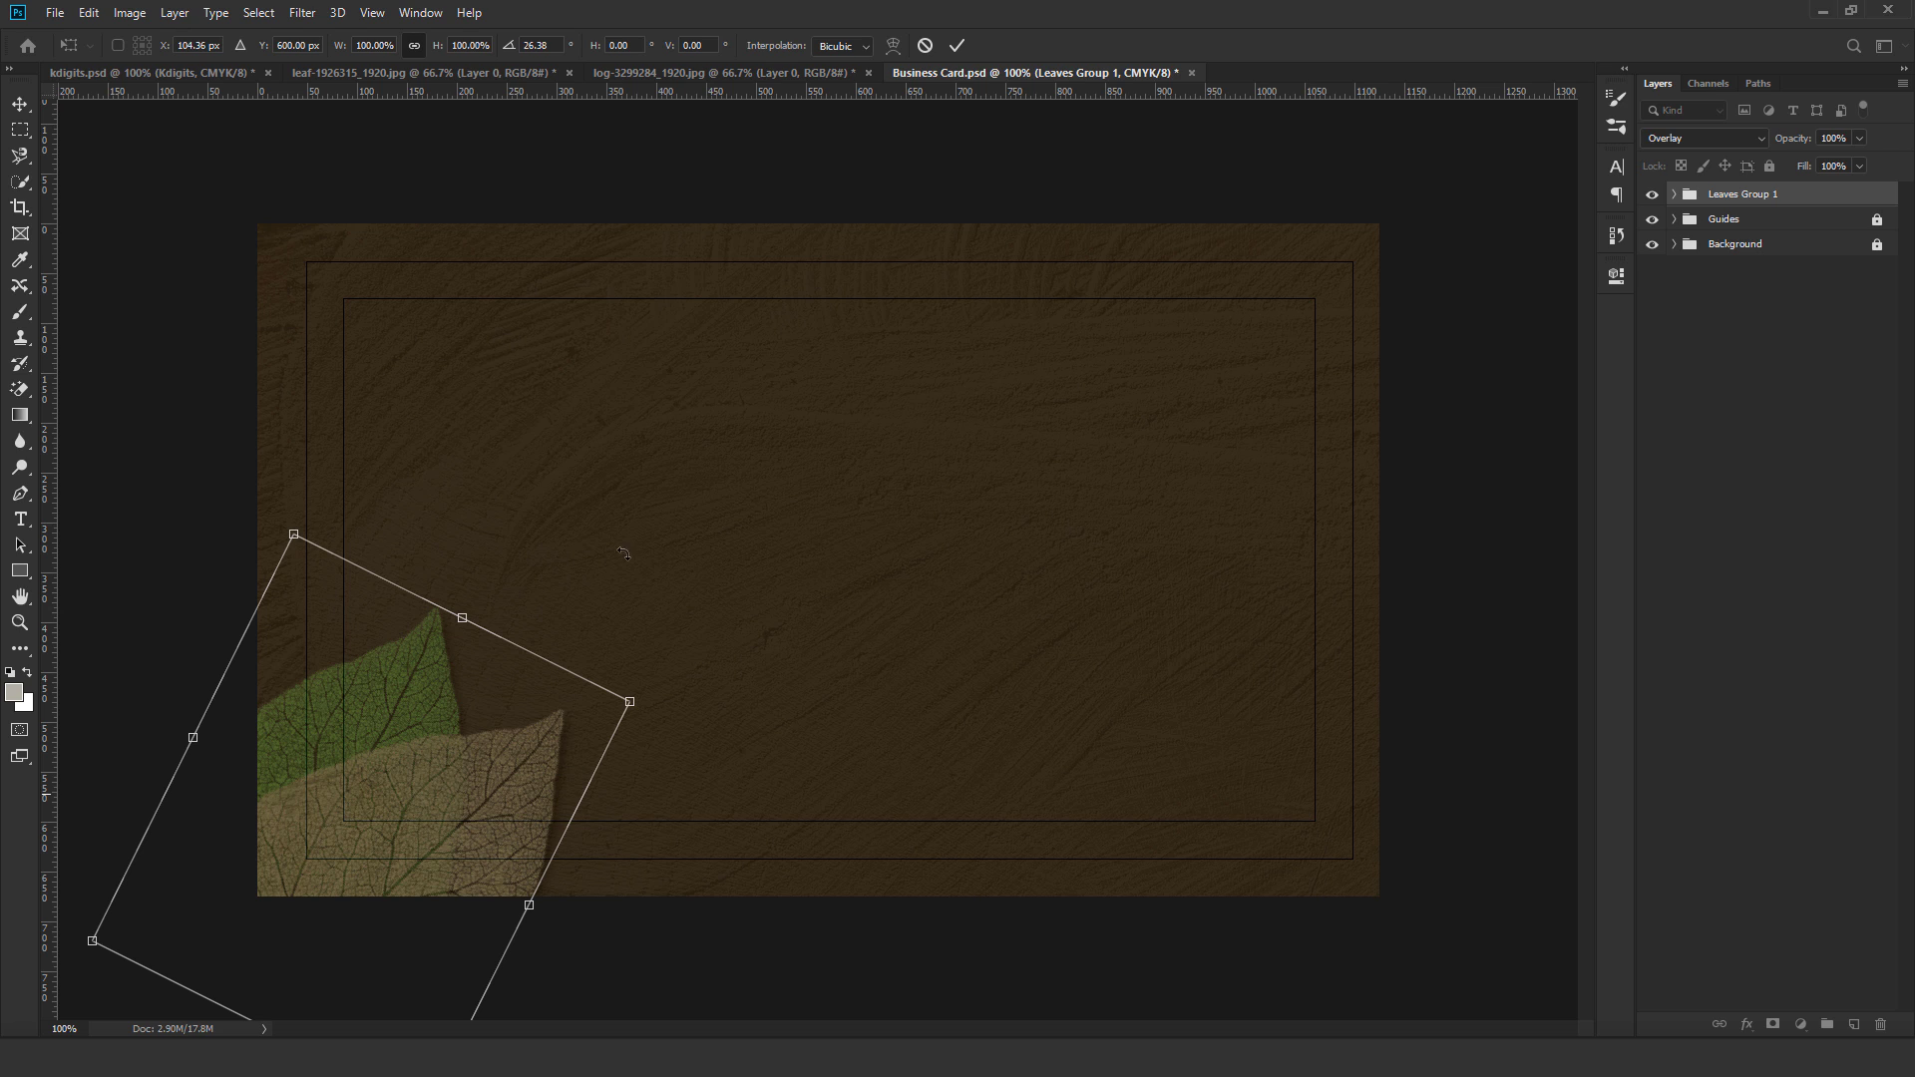
pyautogui.click(956, 45)
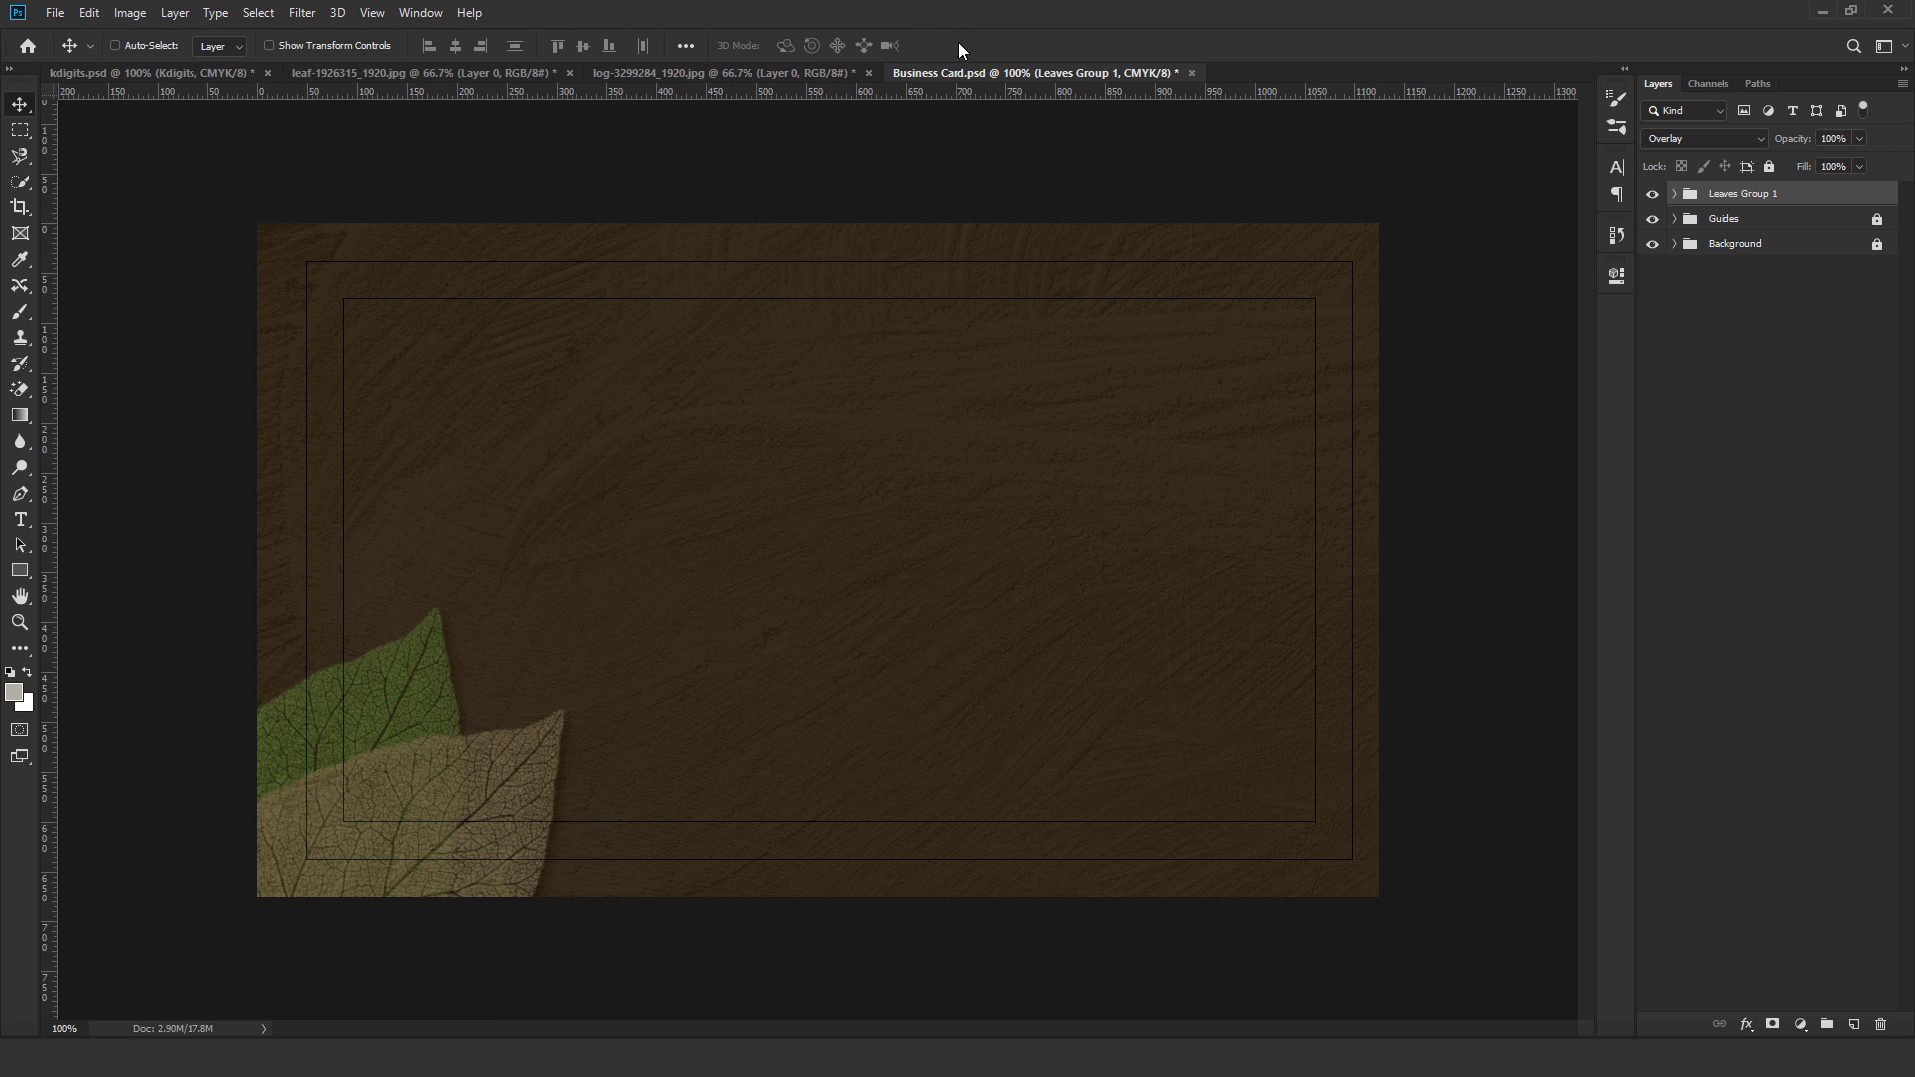
# Shift Leaf 2 within Leaves Group 1 slightly and rotate it about 7.8° counter-clockwise.
pyautogui.click(1673, 195)
pyautogui.click(1782, 247)
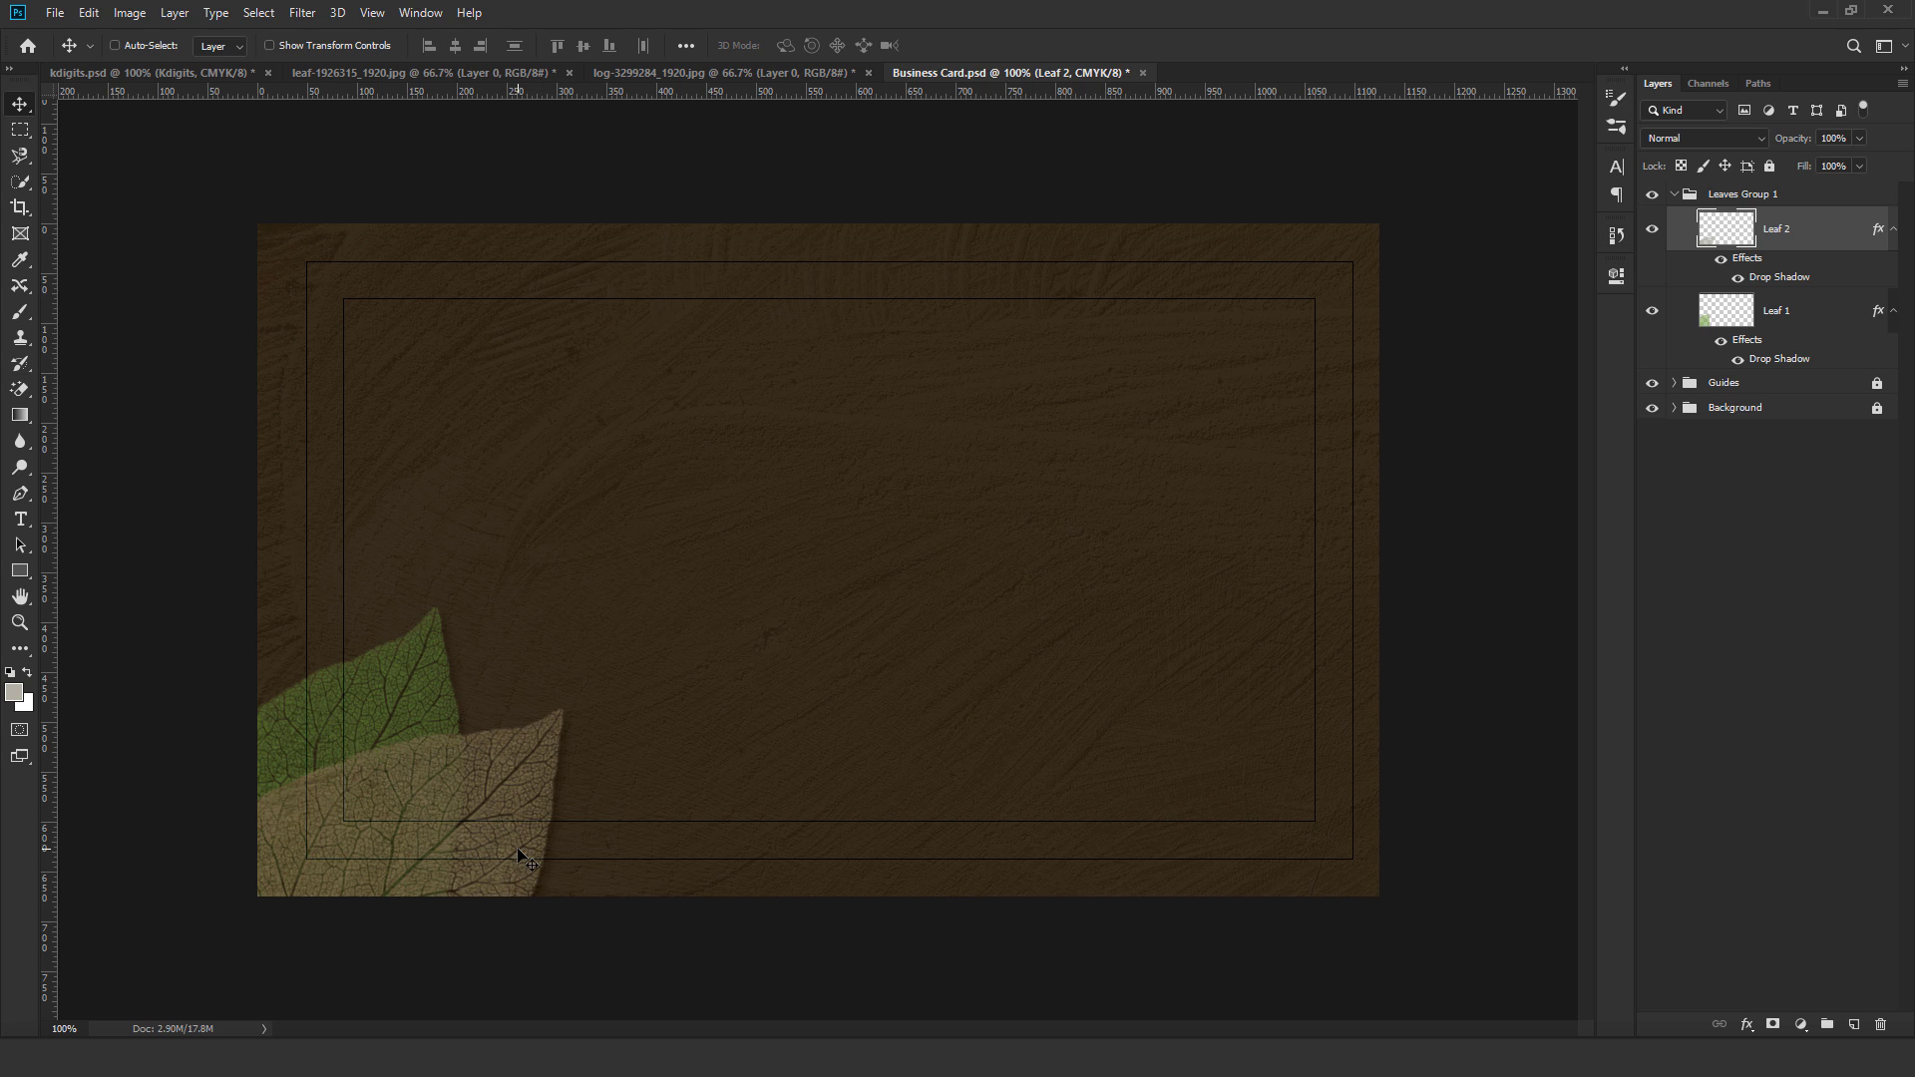
pyautogui.moveTo(517, 849); pyautogui.dragTo(505, 857)
pyautogui.hotkey('ctrl', 't')
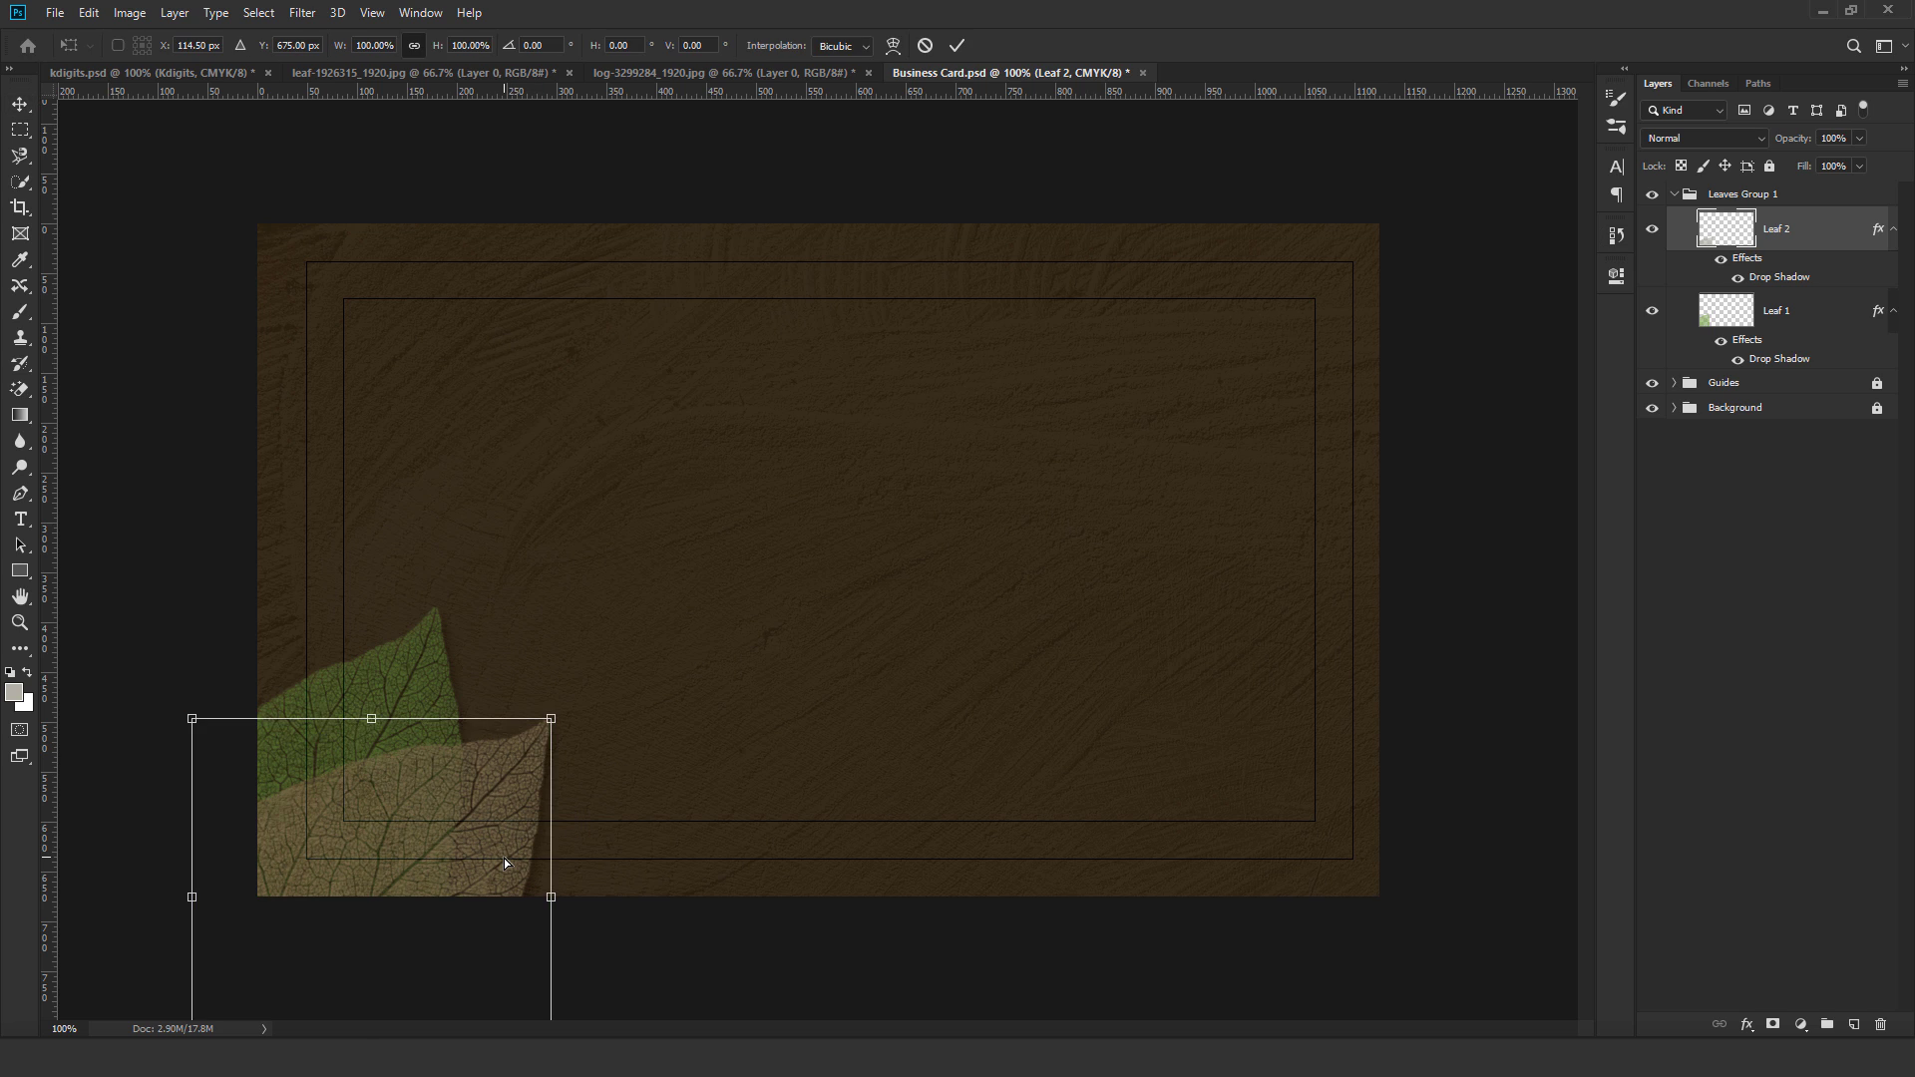
pyautogui.moveTo(602, 707); pyautogui.dragTo(574, 683)
pyautogui.moveTo(447, 863)
pyautogui.mouseDown()
pyautogui.moveTo(469, 853)
pyautogui.moveTo(453, 860)
pyautogui.mouseUp()
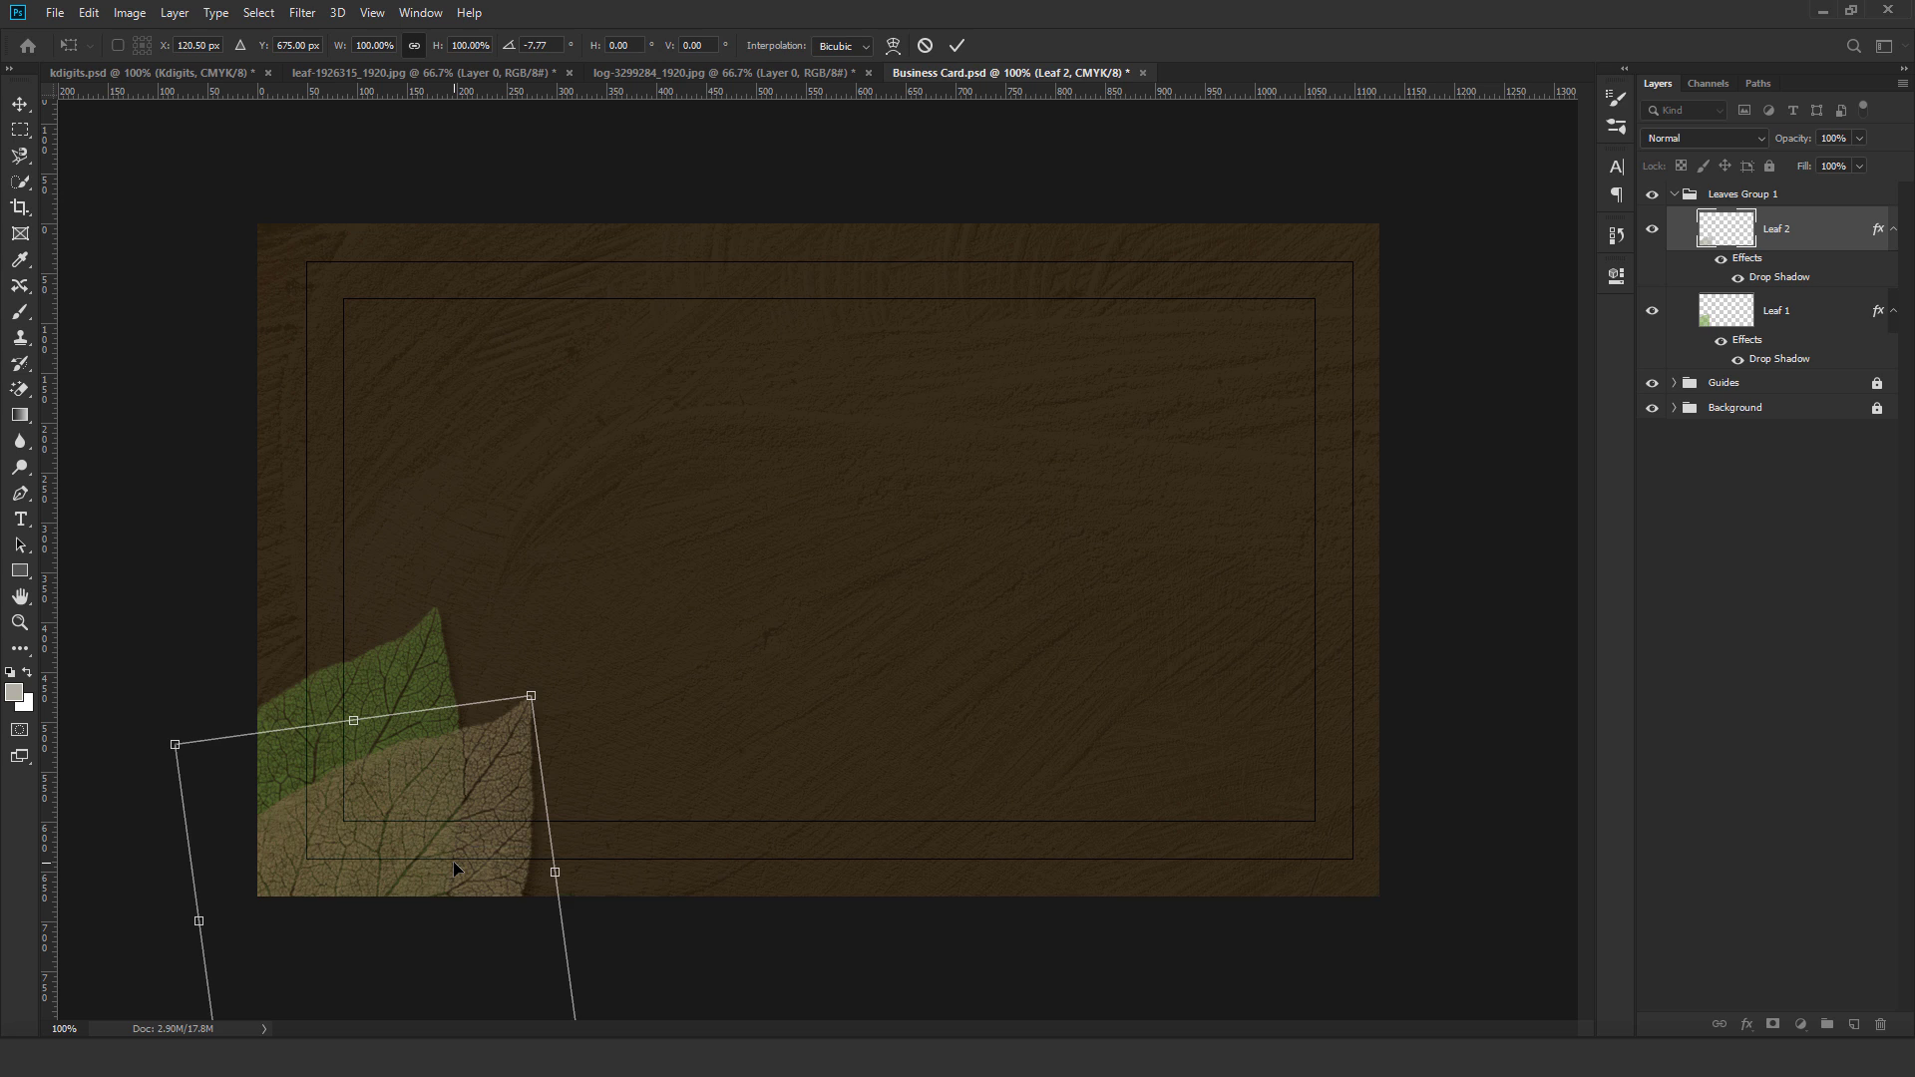
pyautogui.press('Return')
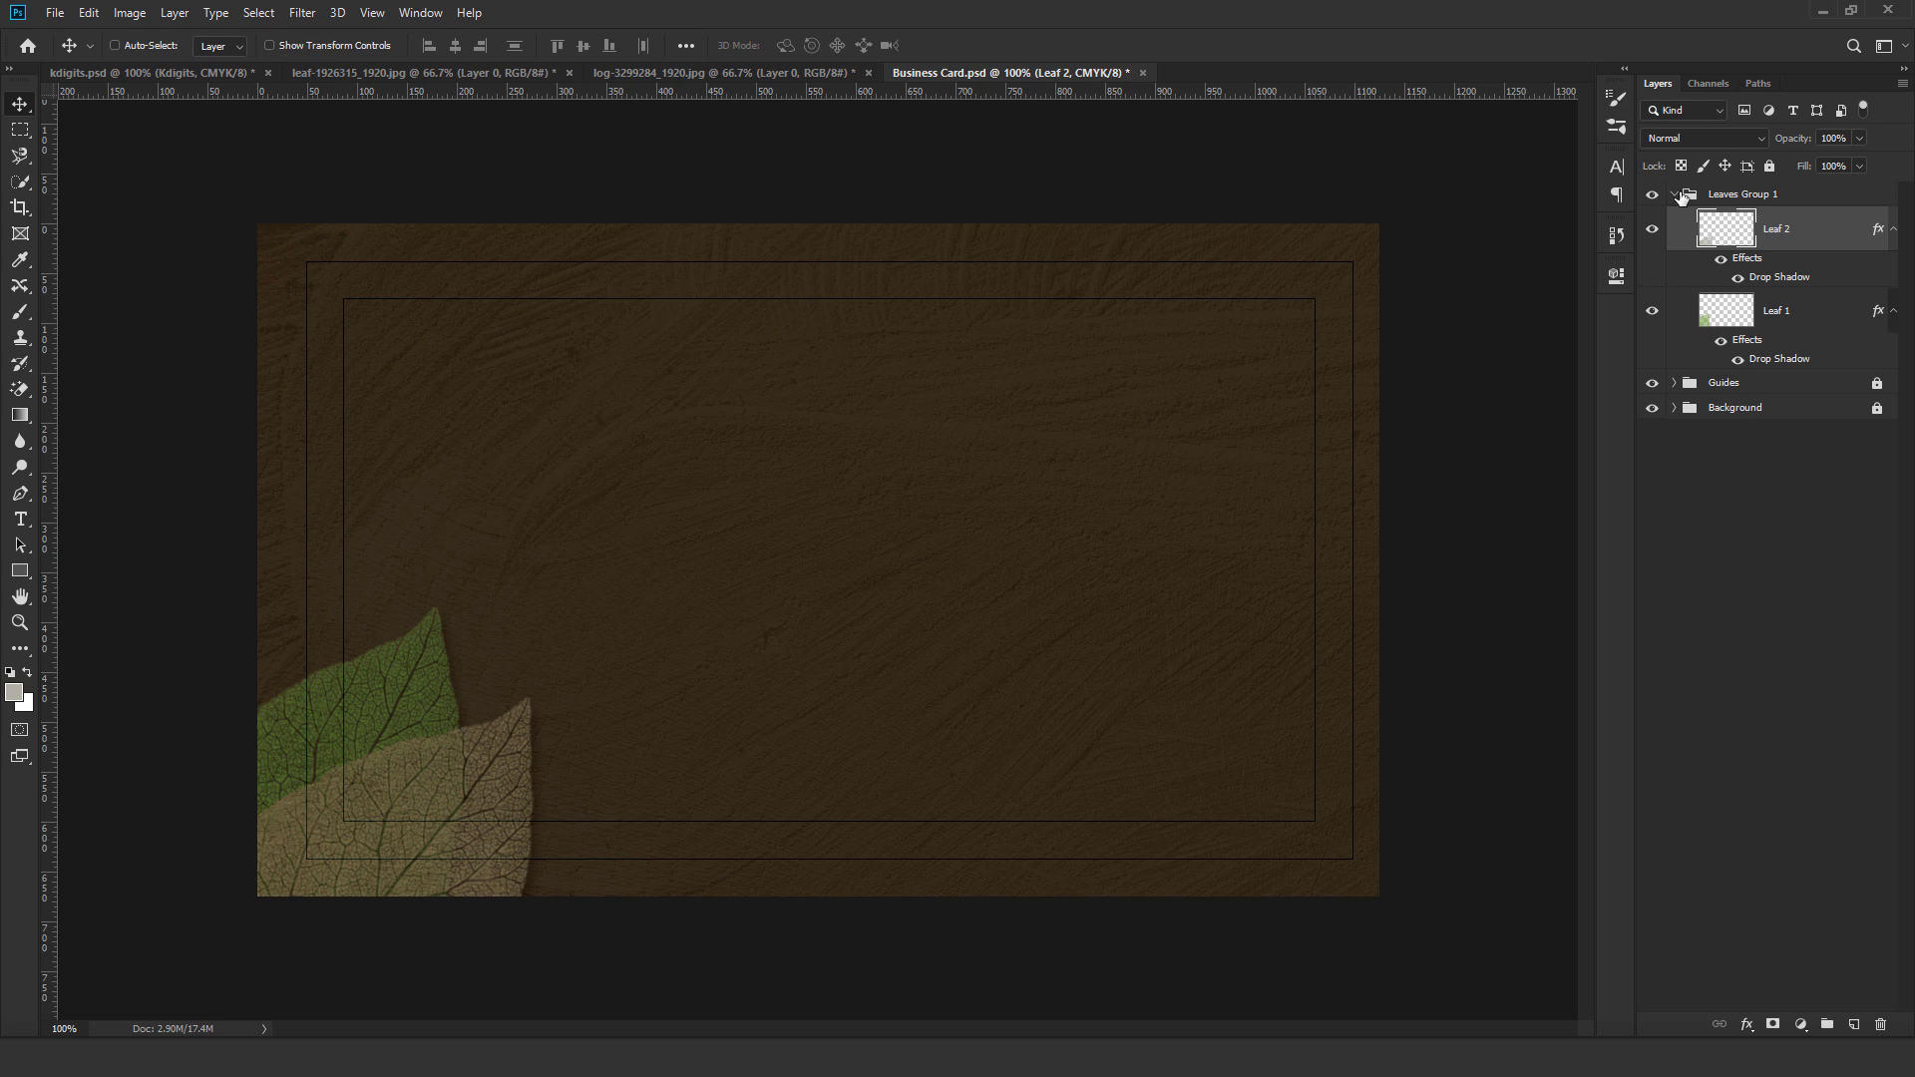
# Duplicate Leaves Group 1 as Leaves Group 2.
pyautogui.click(1674, 194)
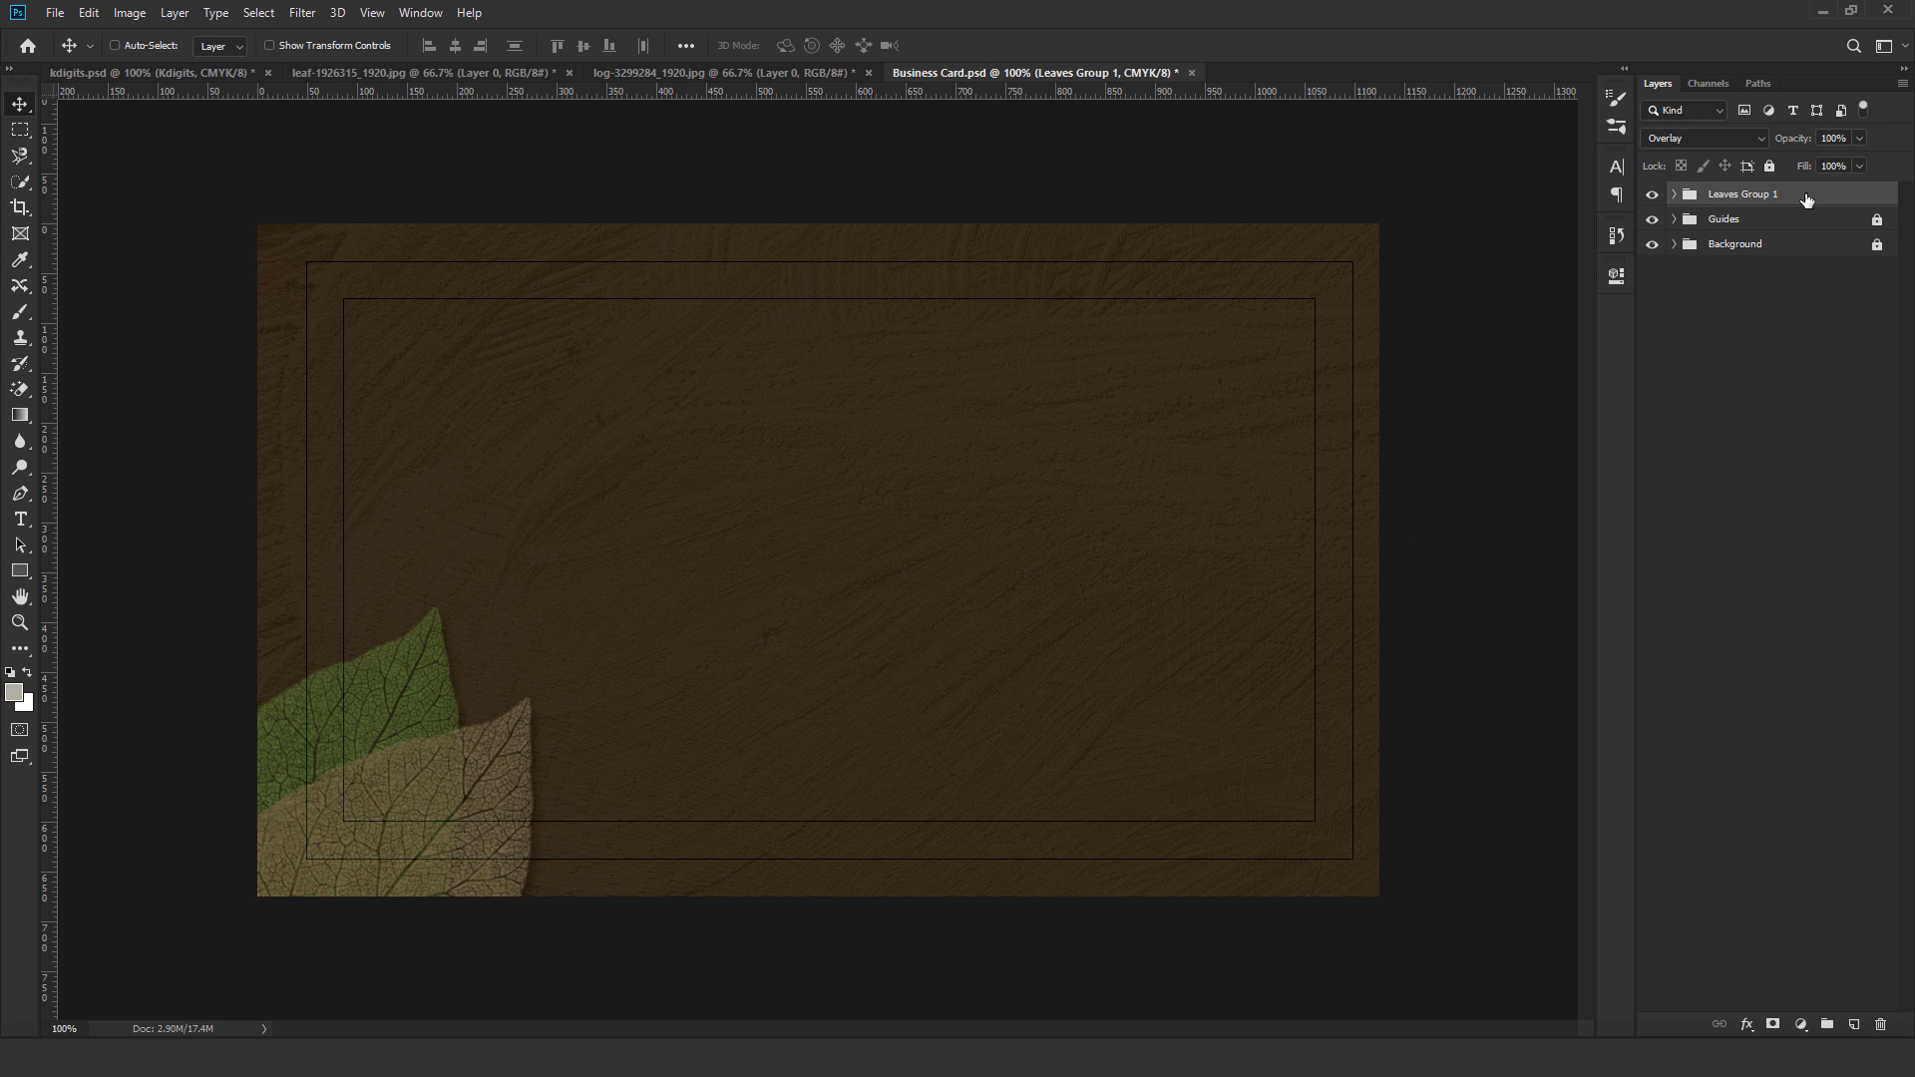
pyautogui.click(174, 12)
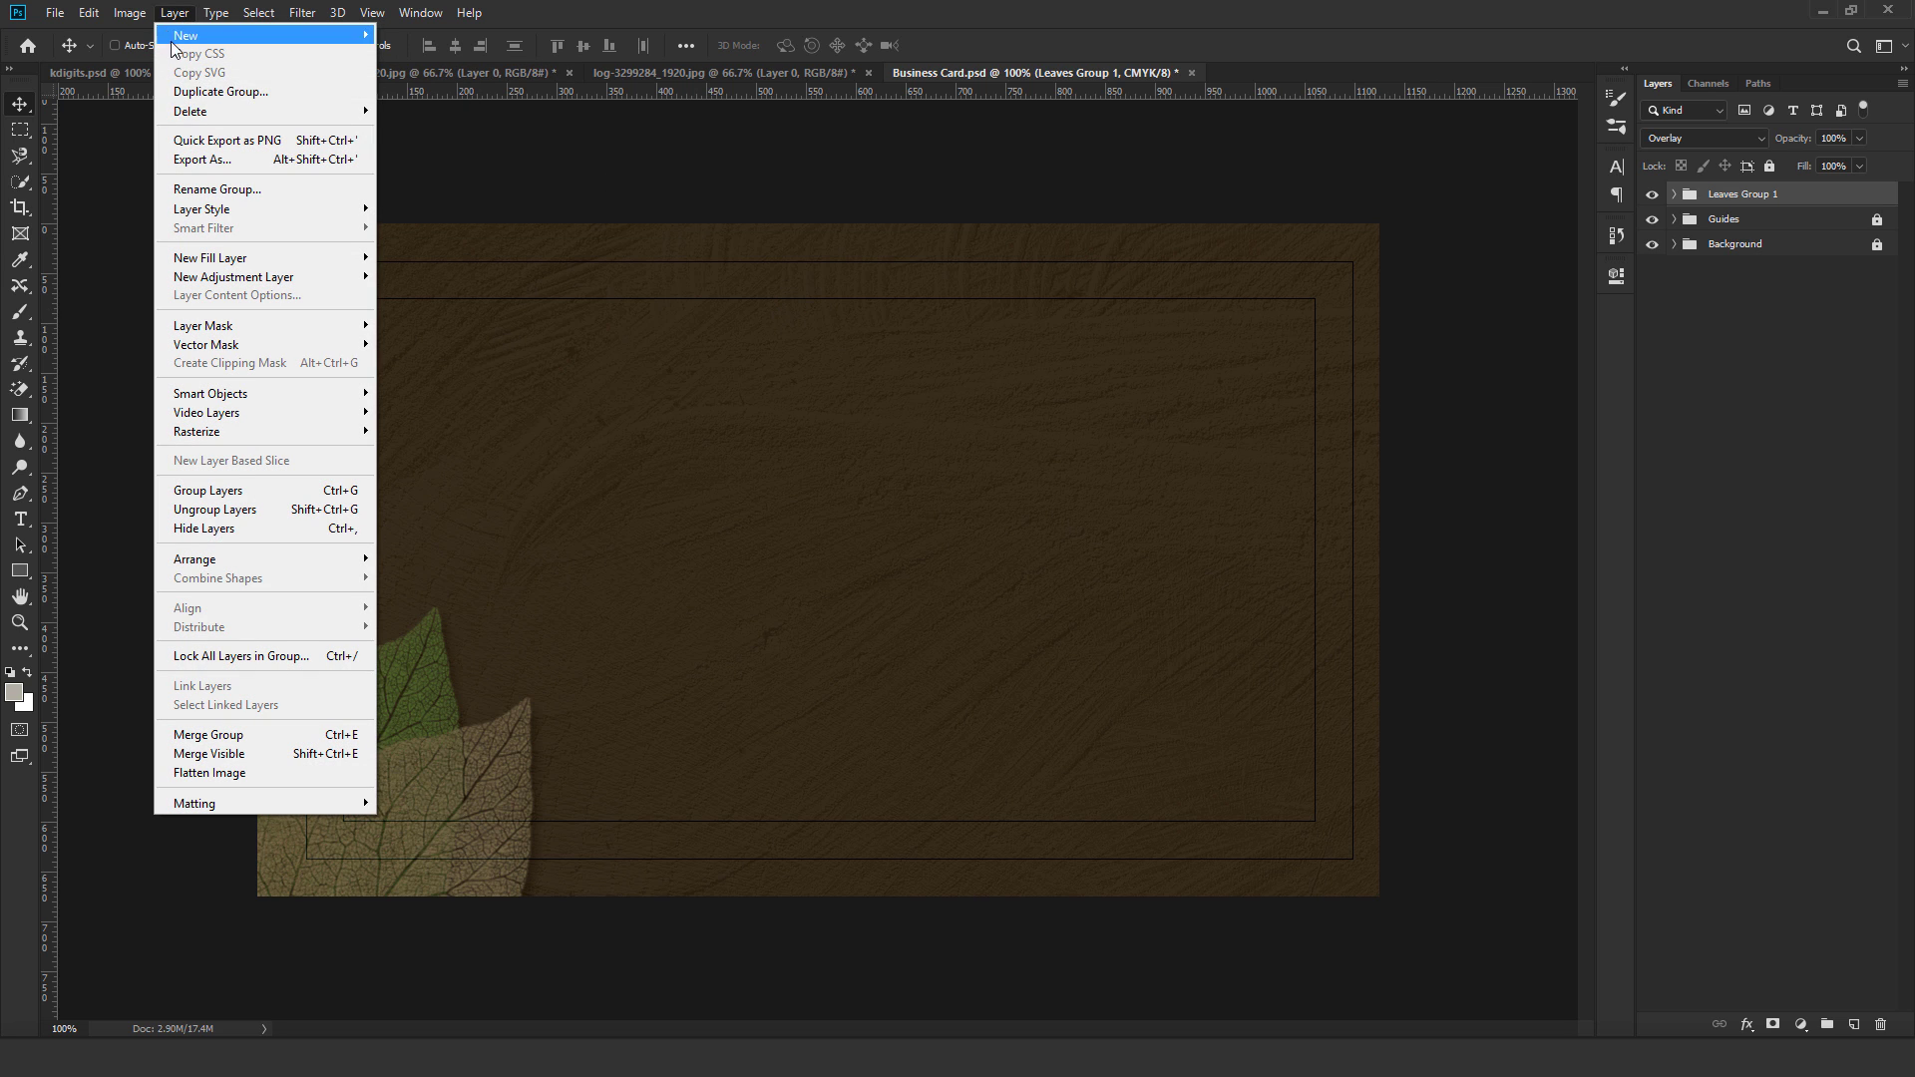
pyautogui.click(251, 89)
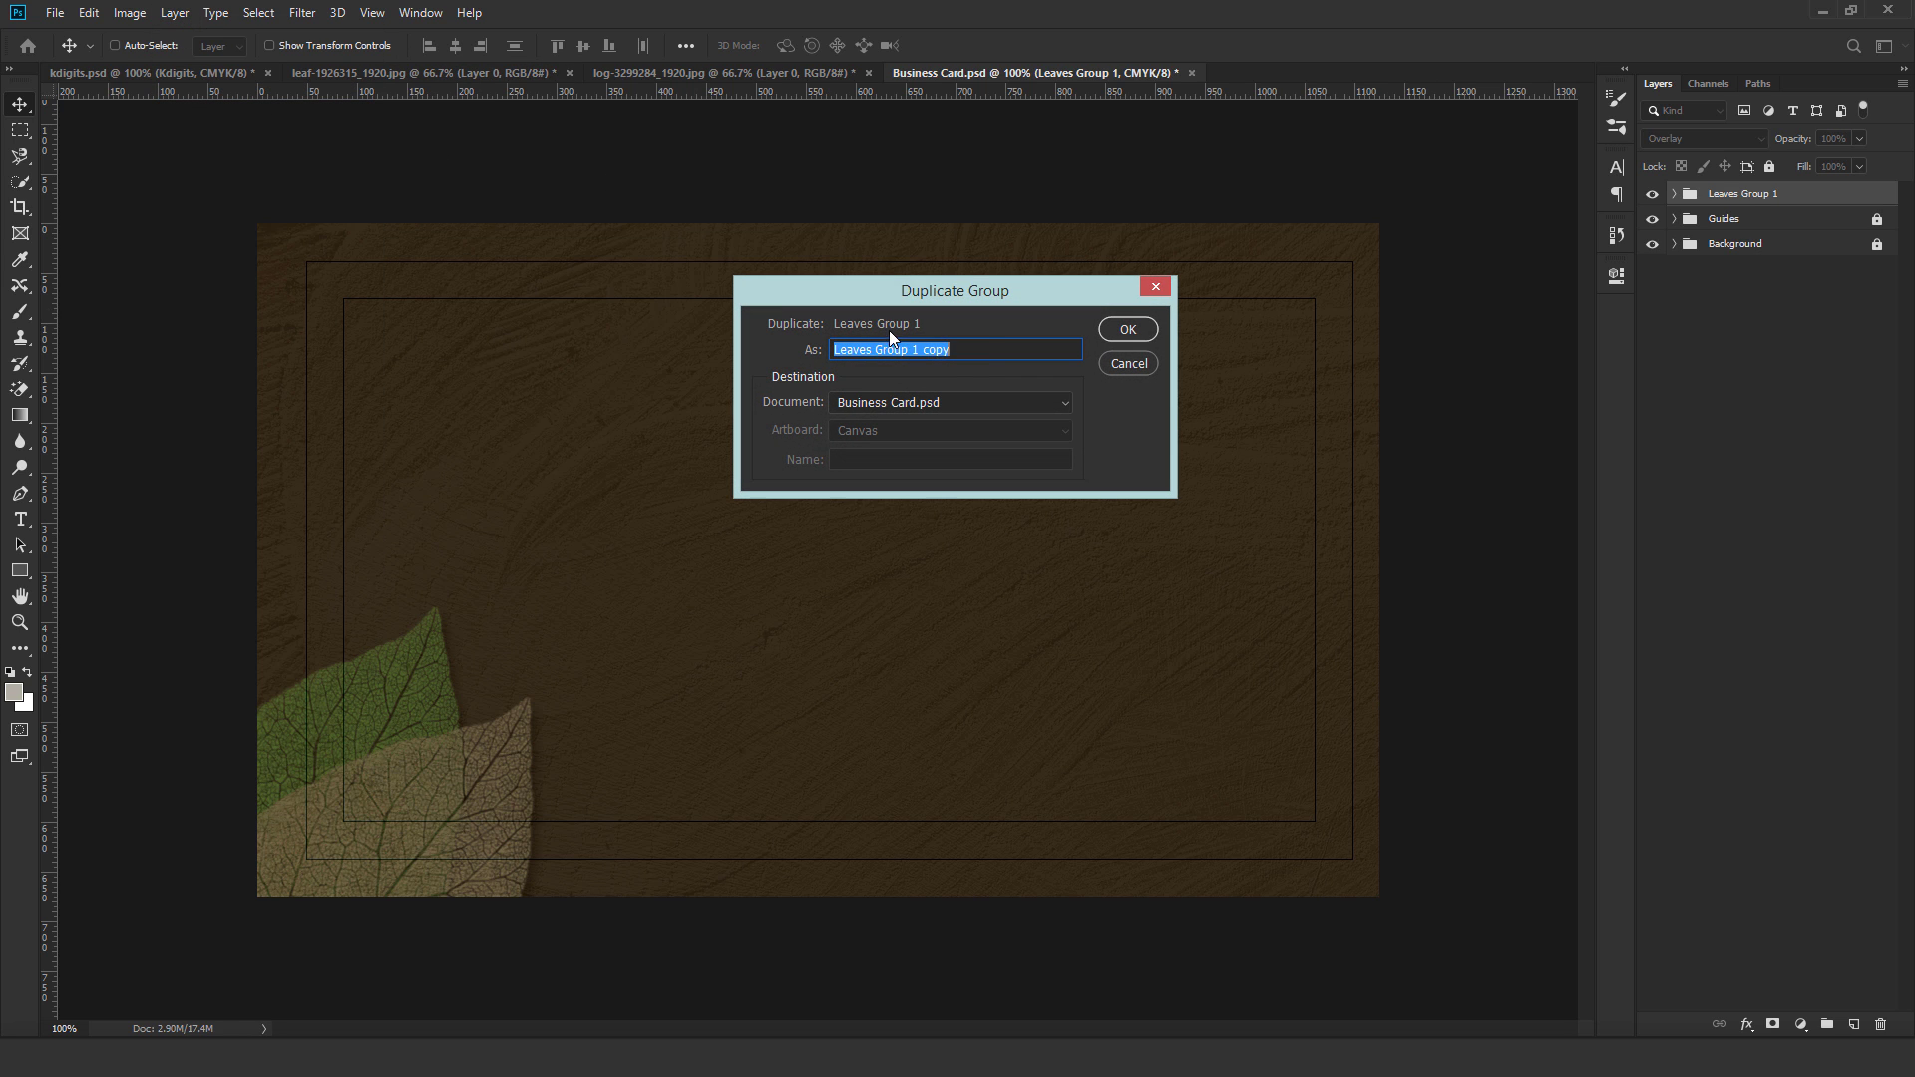
pyautogui.moveTo(984, 351); pyautogui.dragTo(917, 364)
pyautogui.write('2')
pyautogui.click(1124, 325)
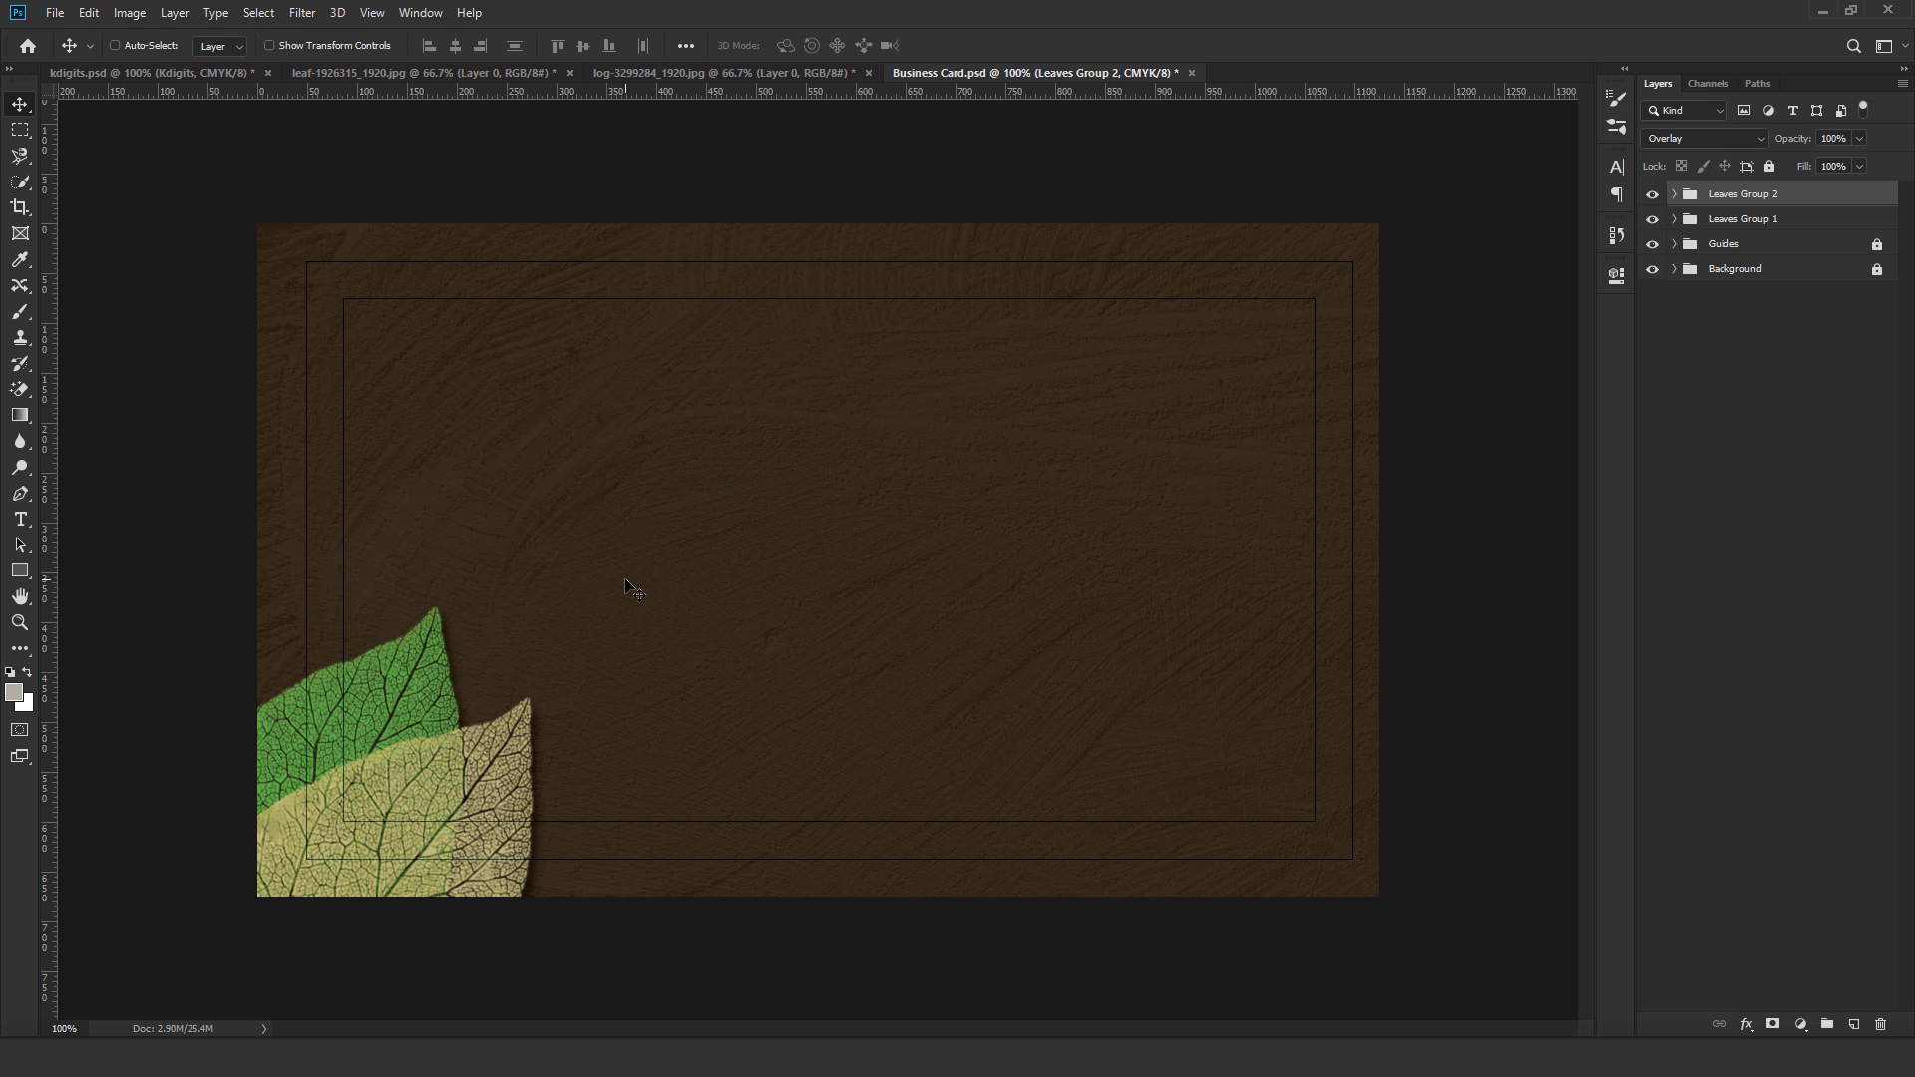
# Flip Leaves Group 2 vertically and move it to the upper-right area of the card.
pyautogui.click(89, 13)
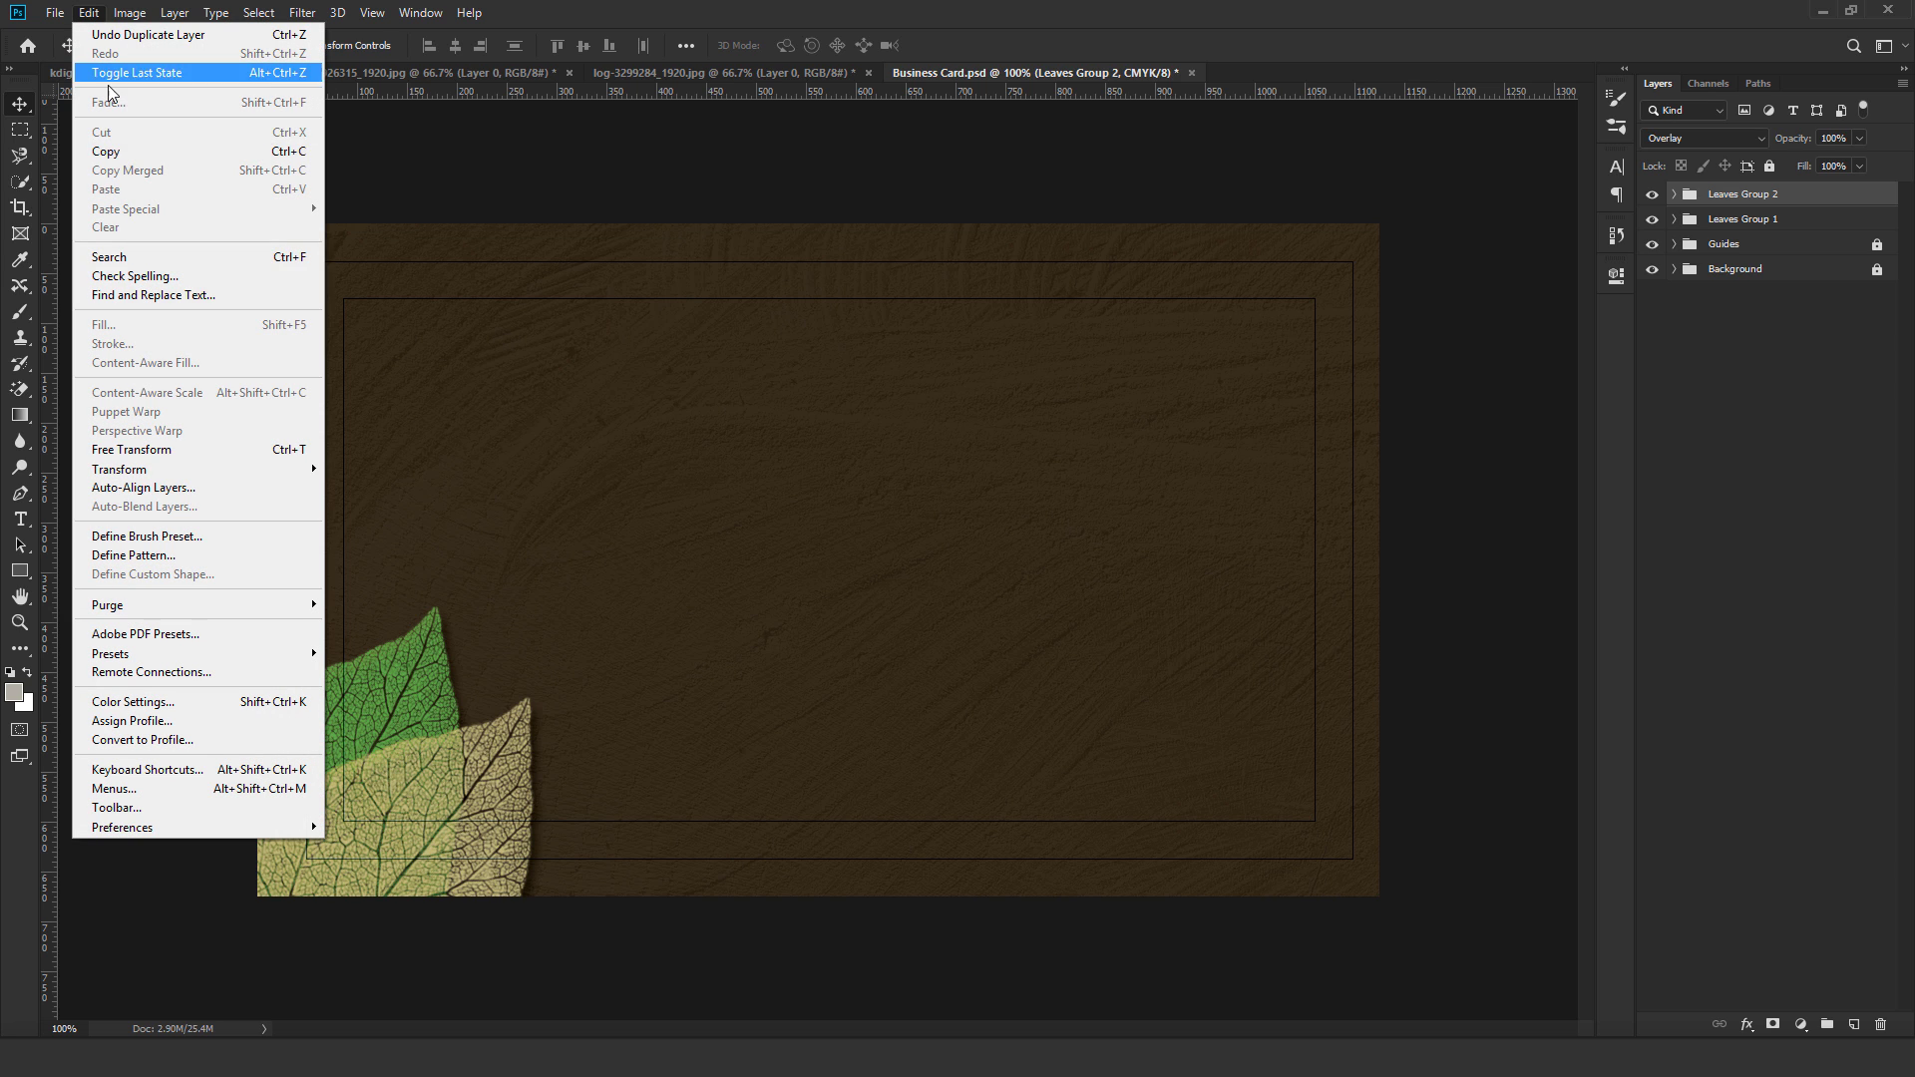
pyautogui.moveTo(164, 469)
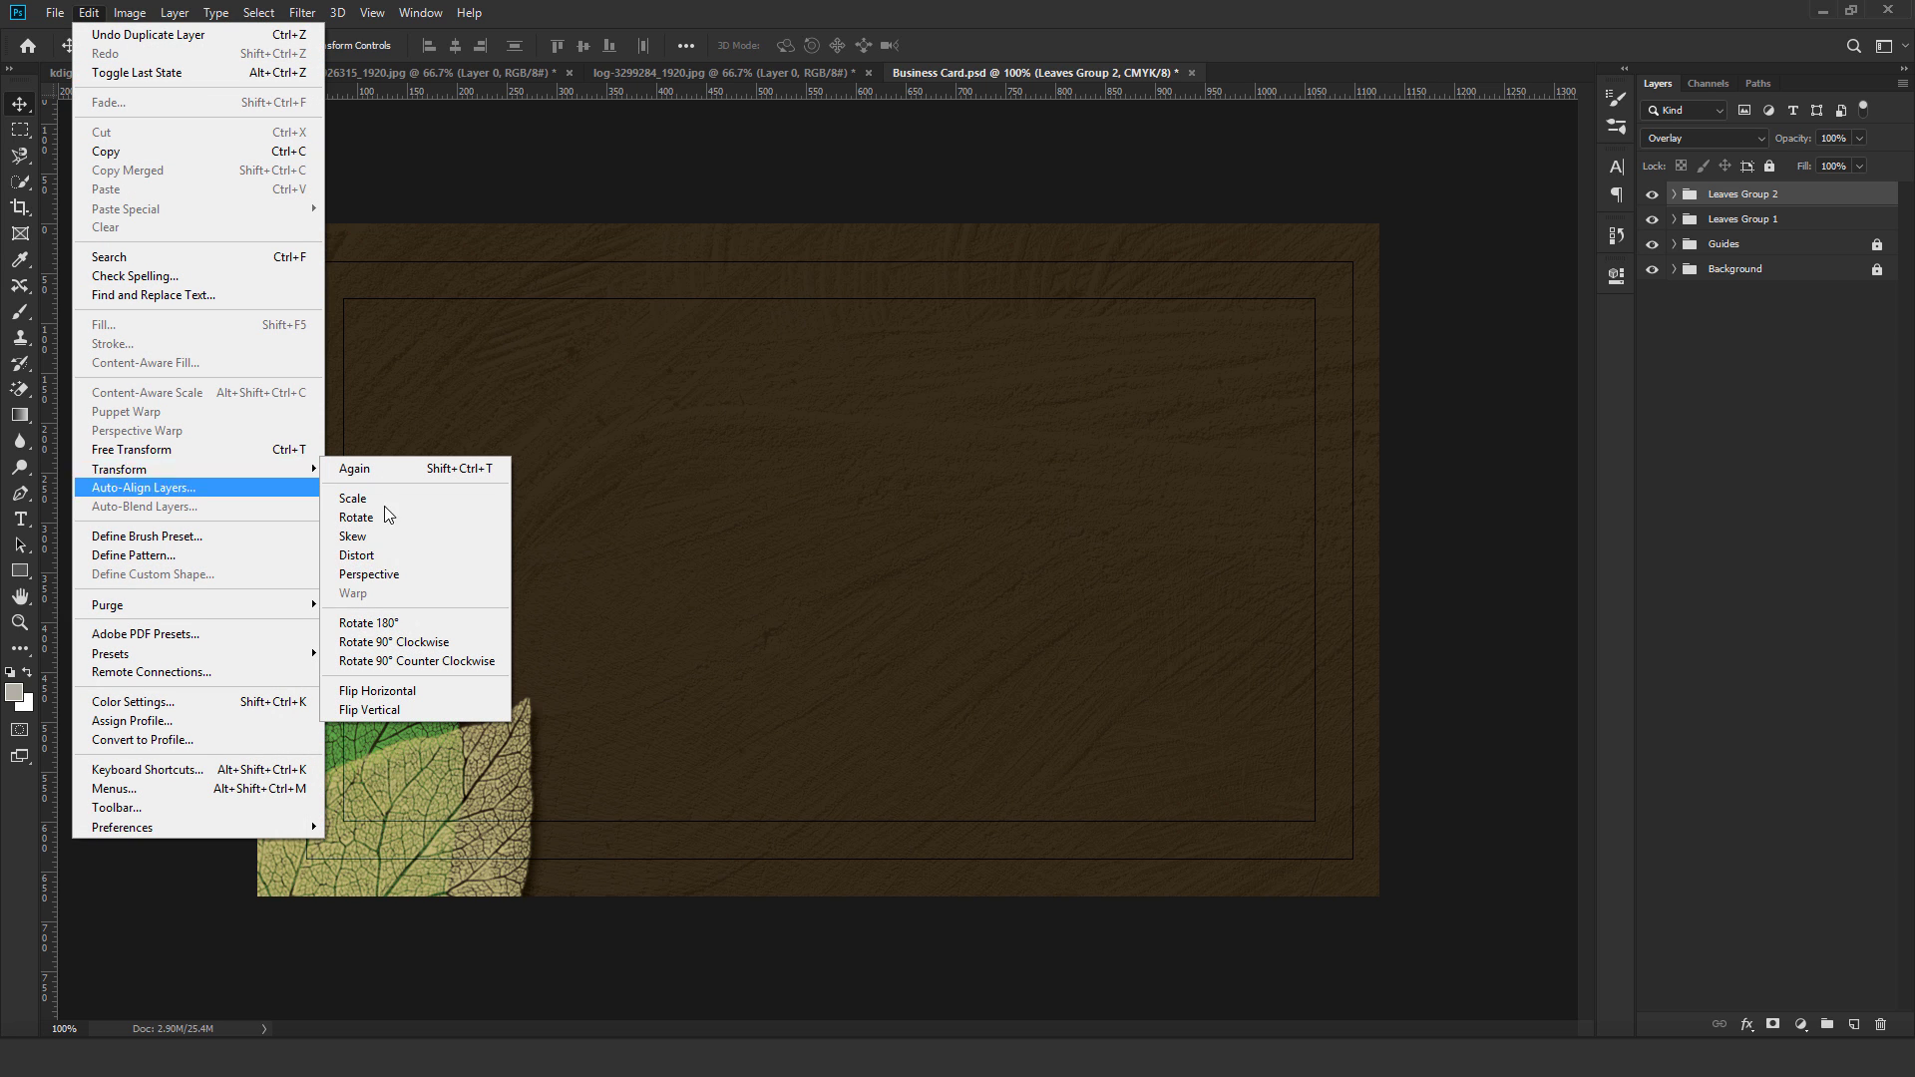
pyautogui.click(451, 707)
pyautogui.moveTo(351, 691); pyautogui.dragTo(1124, 318)
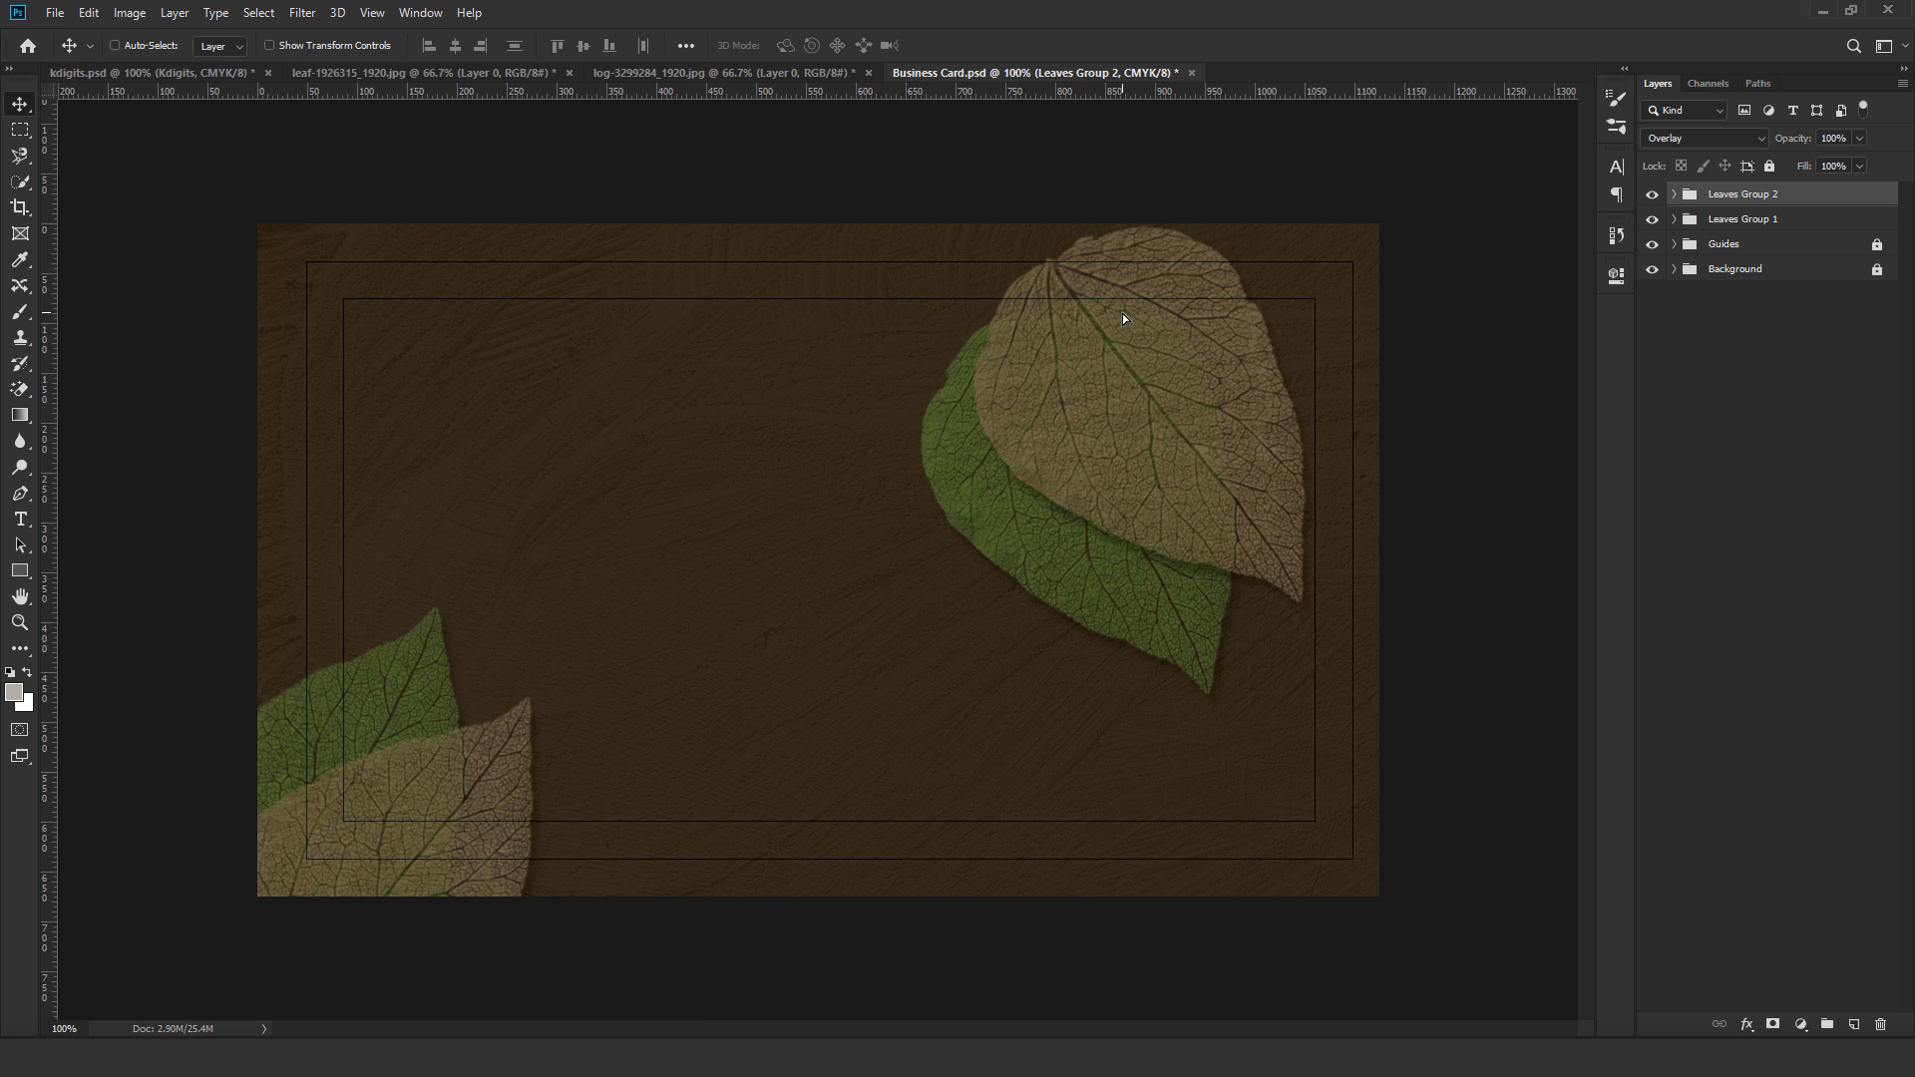
# Rotate Leaves Group 2 roughly a quarter turn clockwise and fit it into the card's upper-right corner, tips pointing inward.
pyautogui.hotkey('ctrl', 't')
pyautogui.moveTo(1372, 176); pyautogui.dragTo(1326, 598)
pyautogui.moveTo(1121, 506); pyautogui.dragTo(1292, 308)
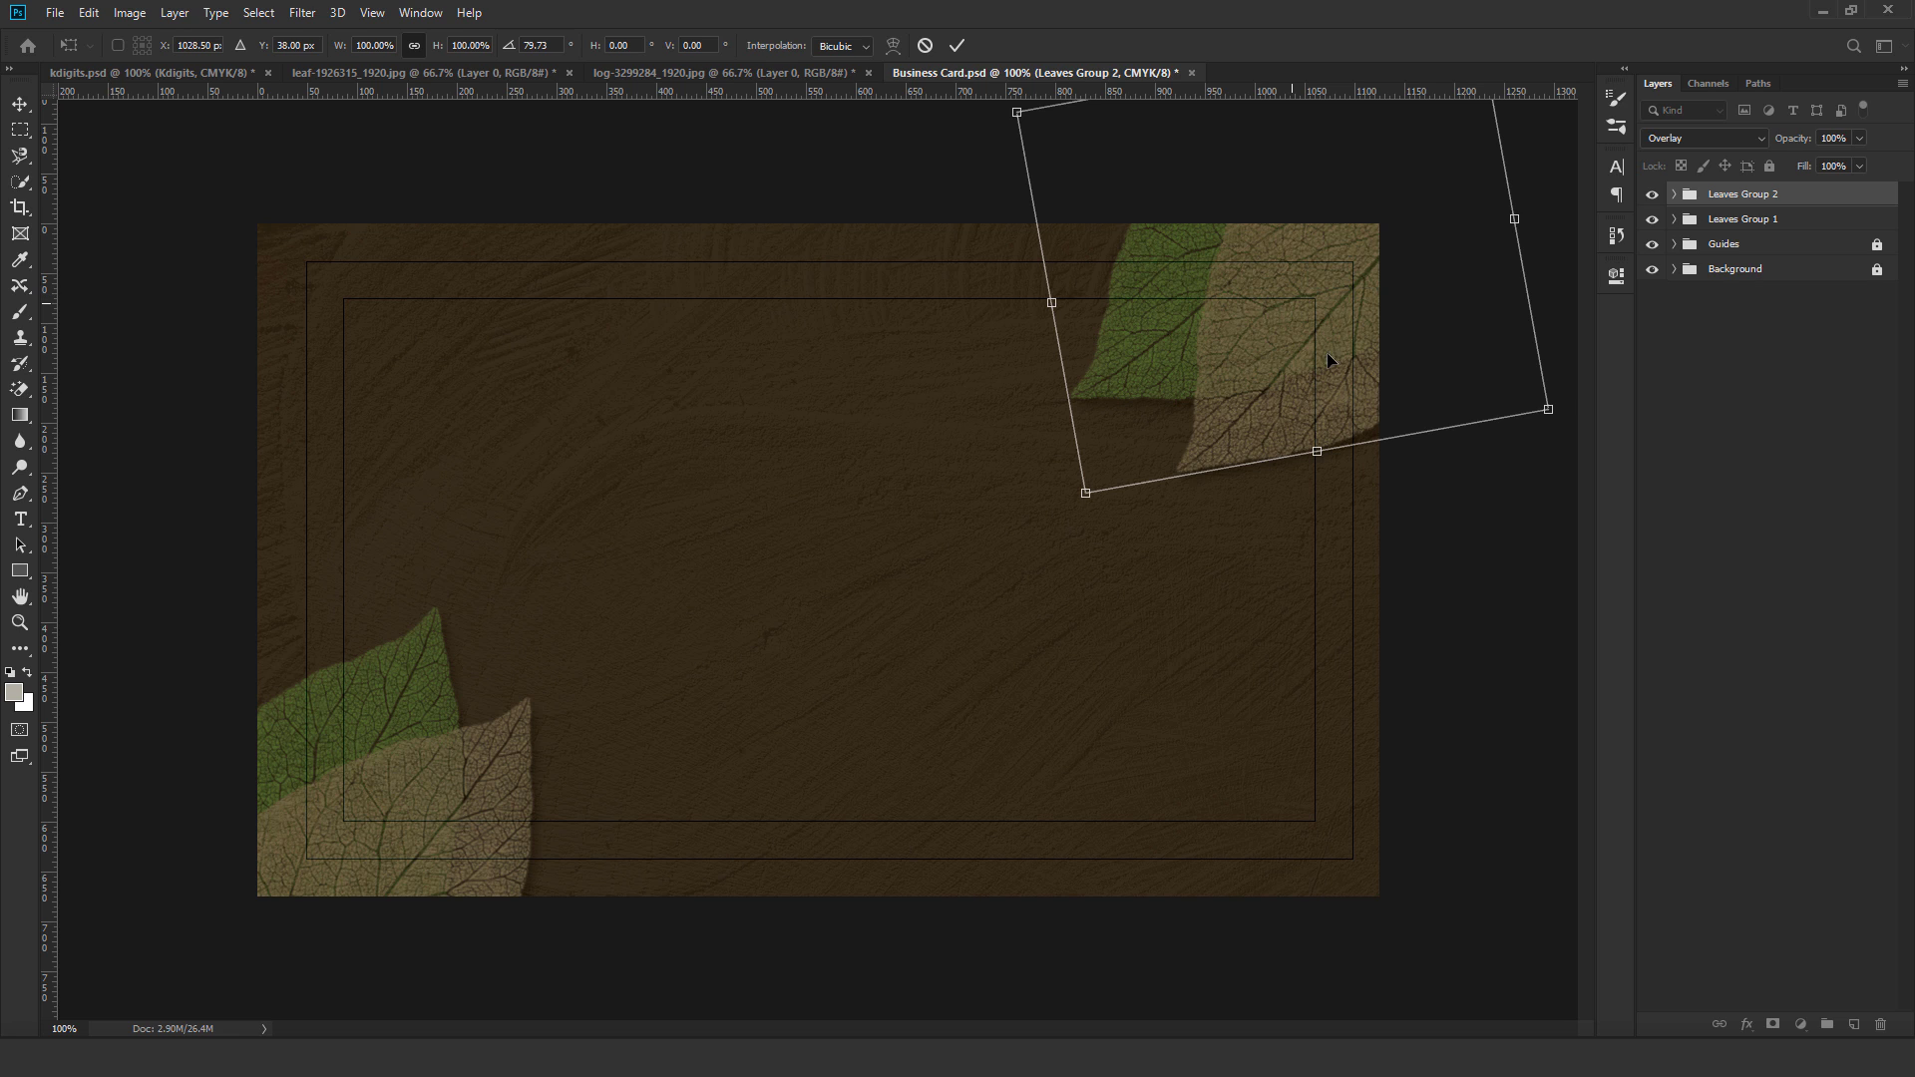
pyautogui.moveTo(1558, 436); pyautogui.dragTo(1553, 480)
pyautogui.press('Return')
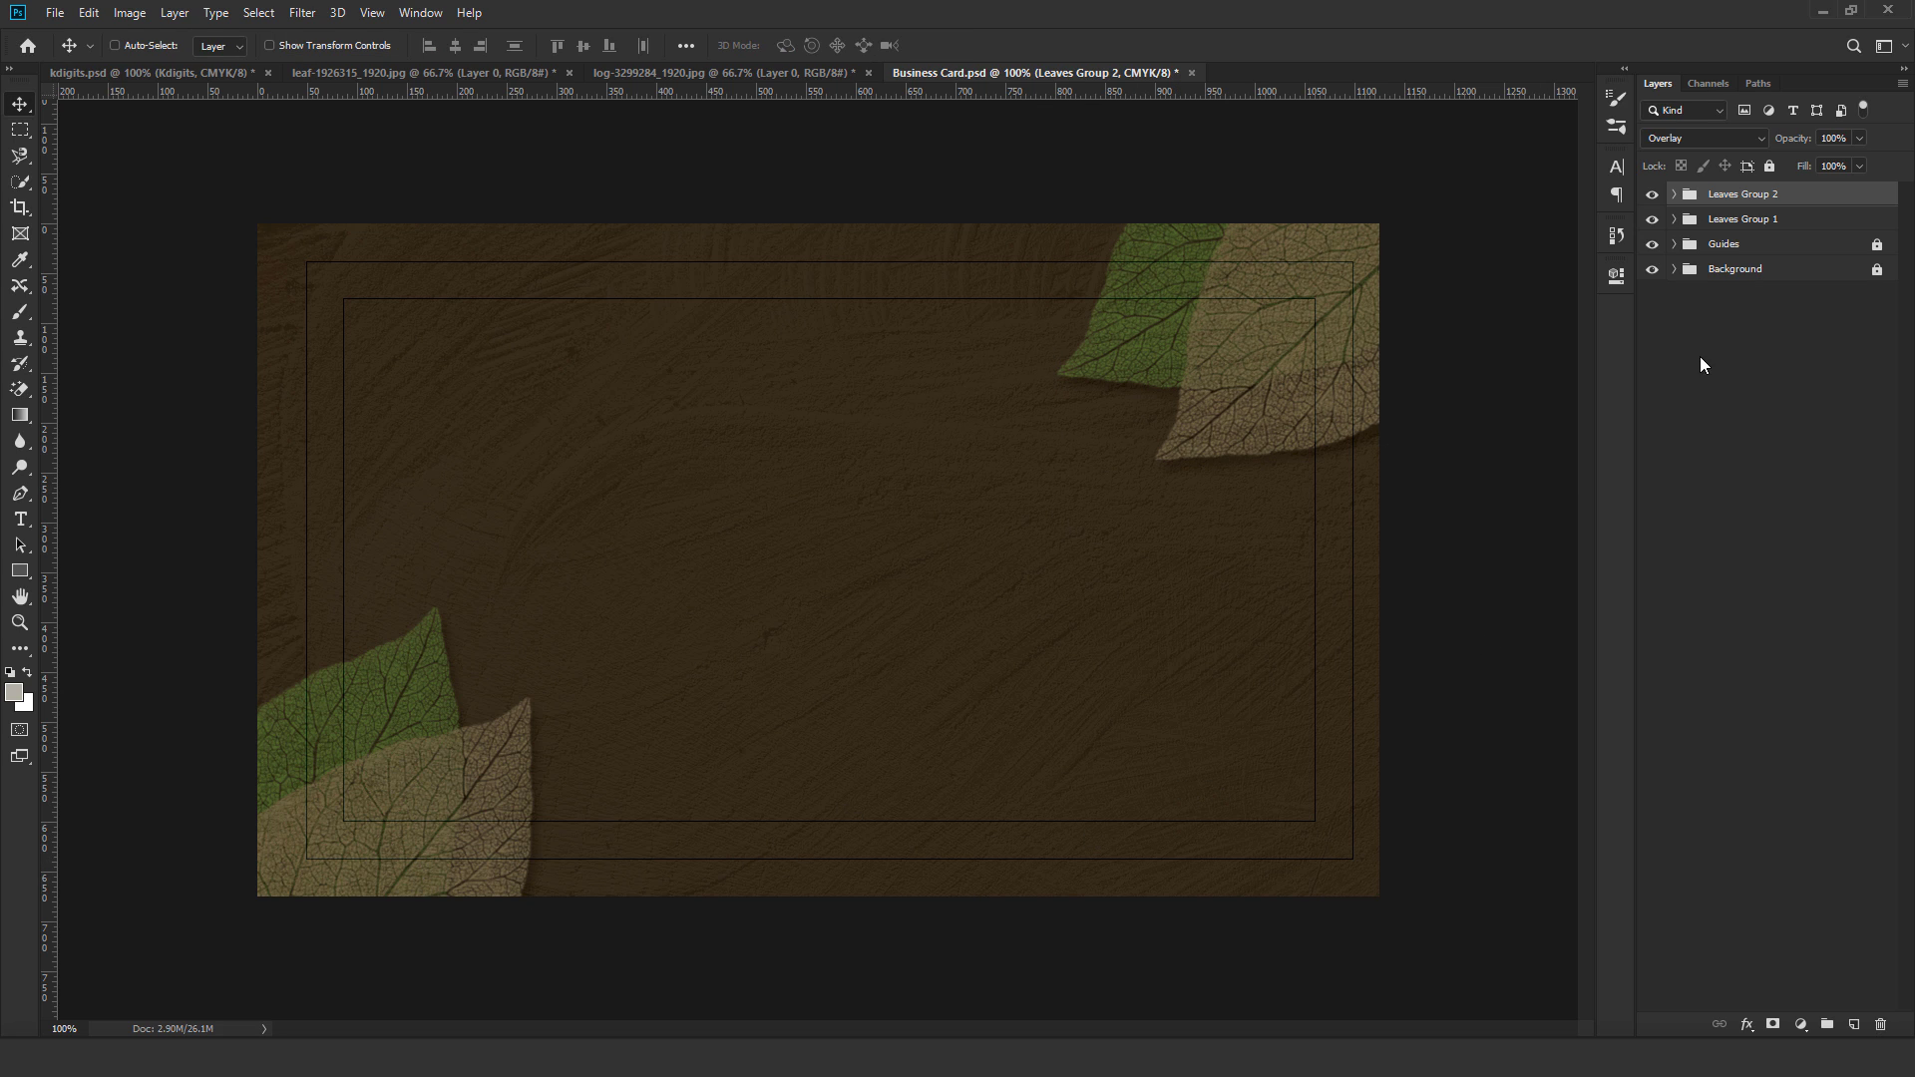
# Nudge Leaves Group 1 slightly down and Leaves Group 2 slightly up and outward, closer to their card corners.
pyautogui.click(1782, 223)
pyautogui.moveTo(439, 847); pyautogui.dragTo(441, 860)
pyautogui.press('ctrl')
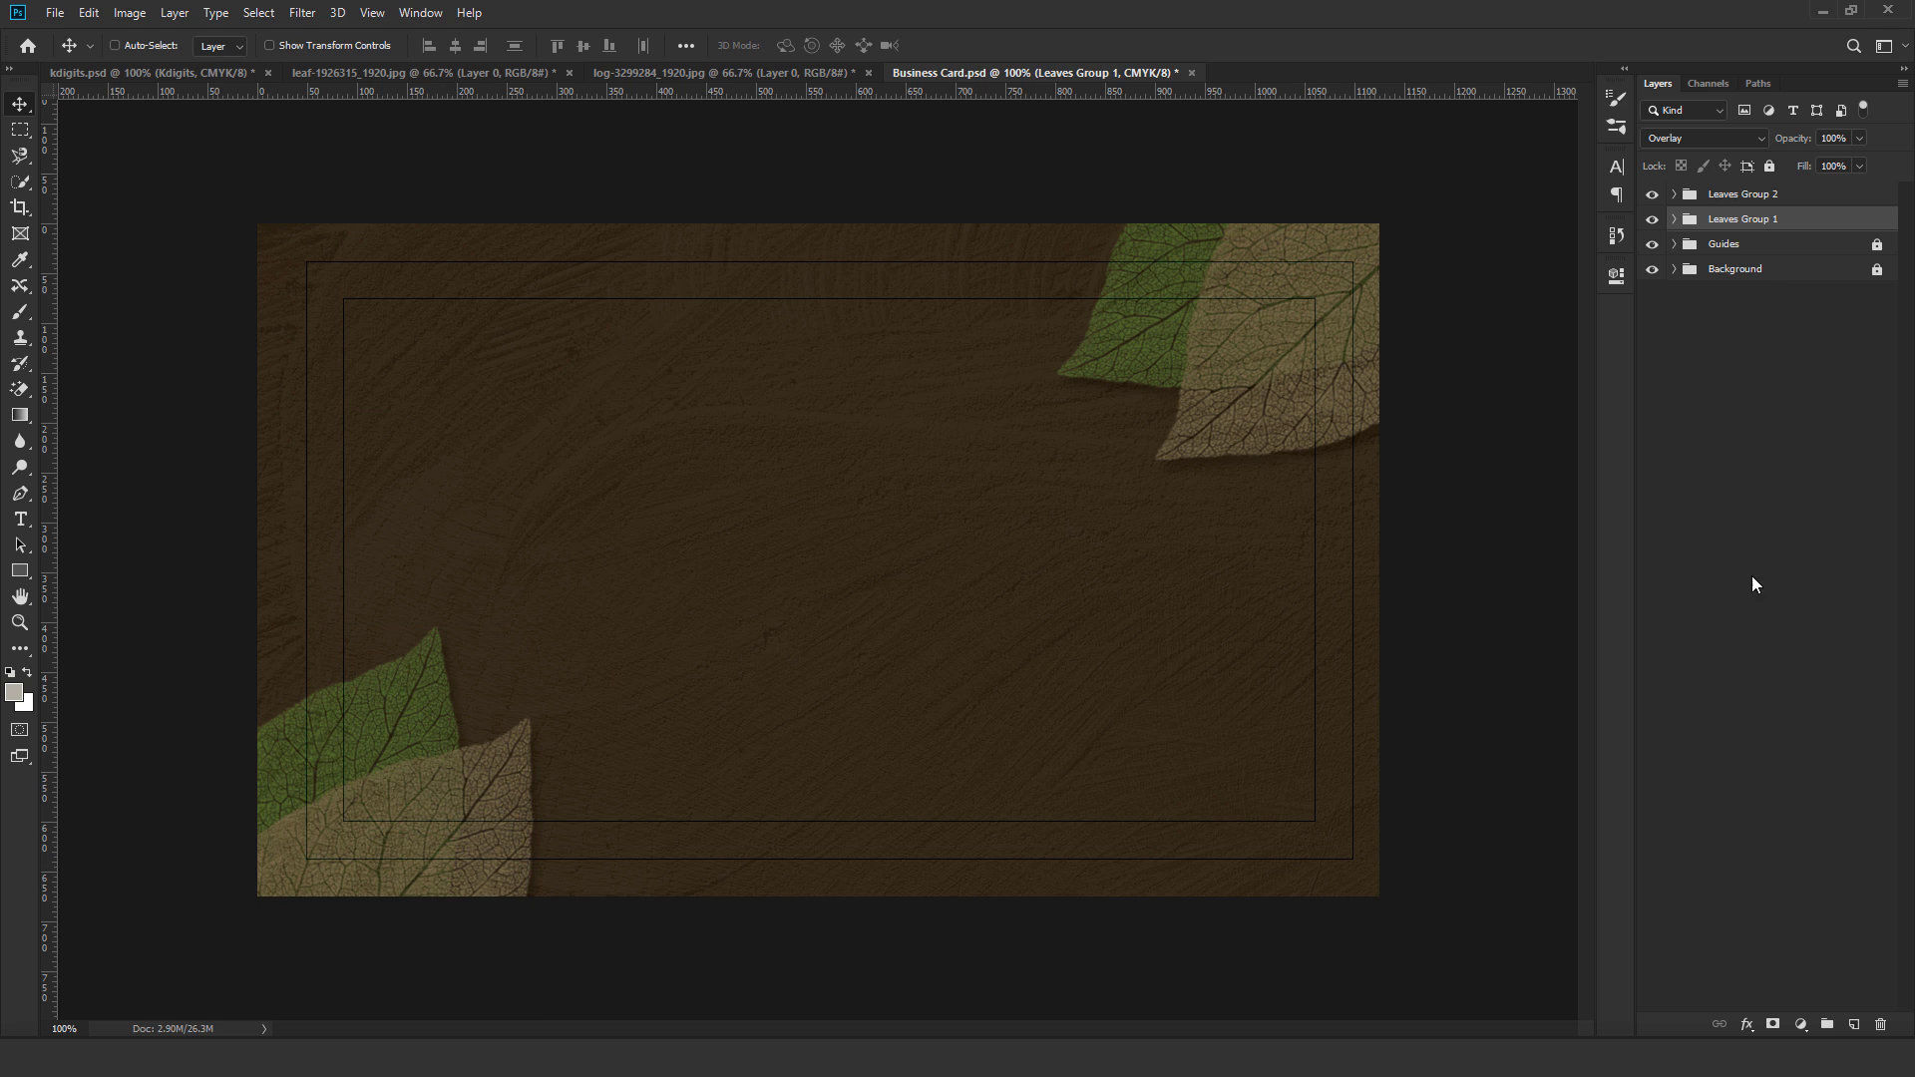
pyautogui.click(1740, 193)
pyautogui.moveTo(1331, 369); pyautogui.dragTo(1344, 347)
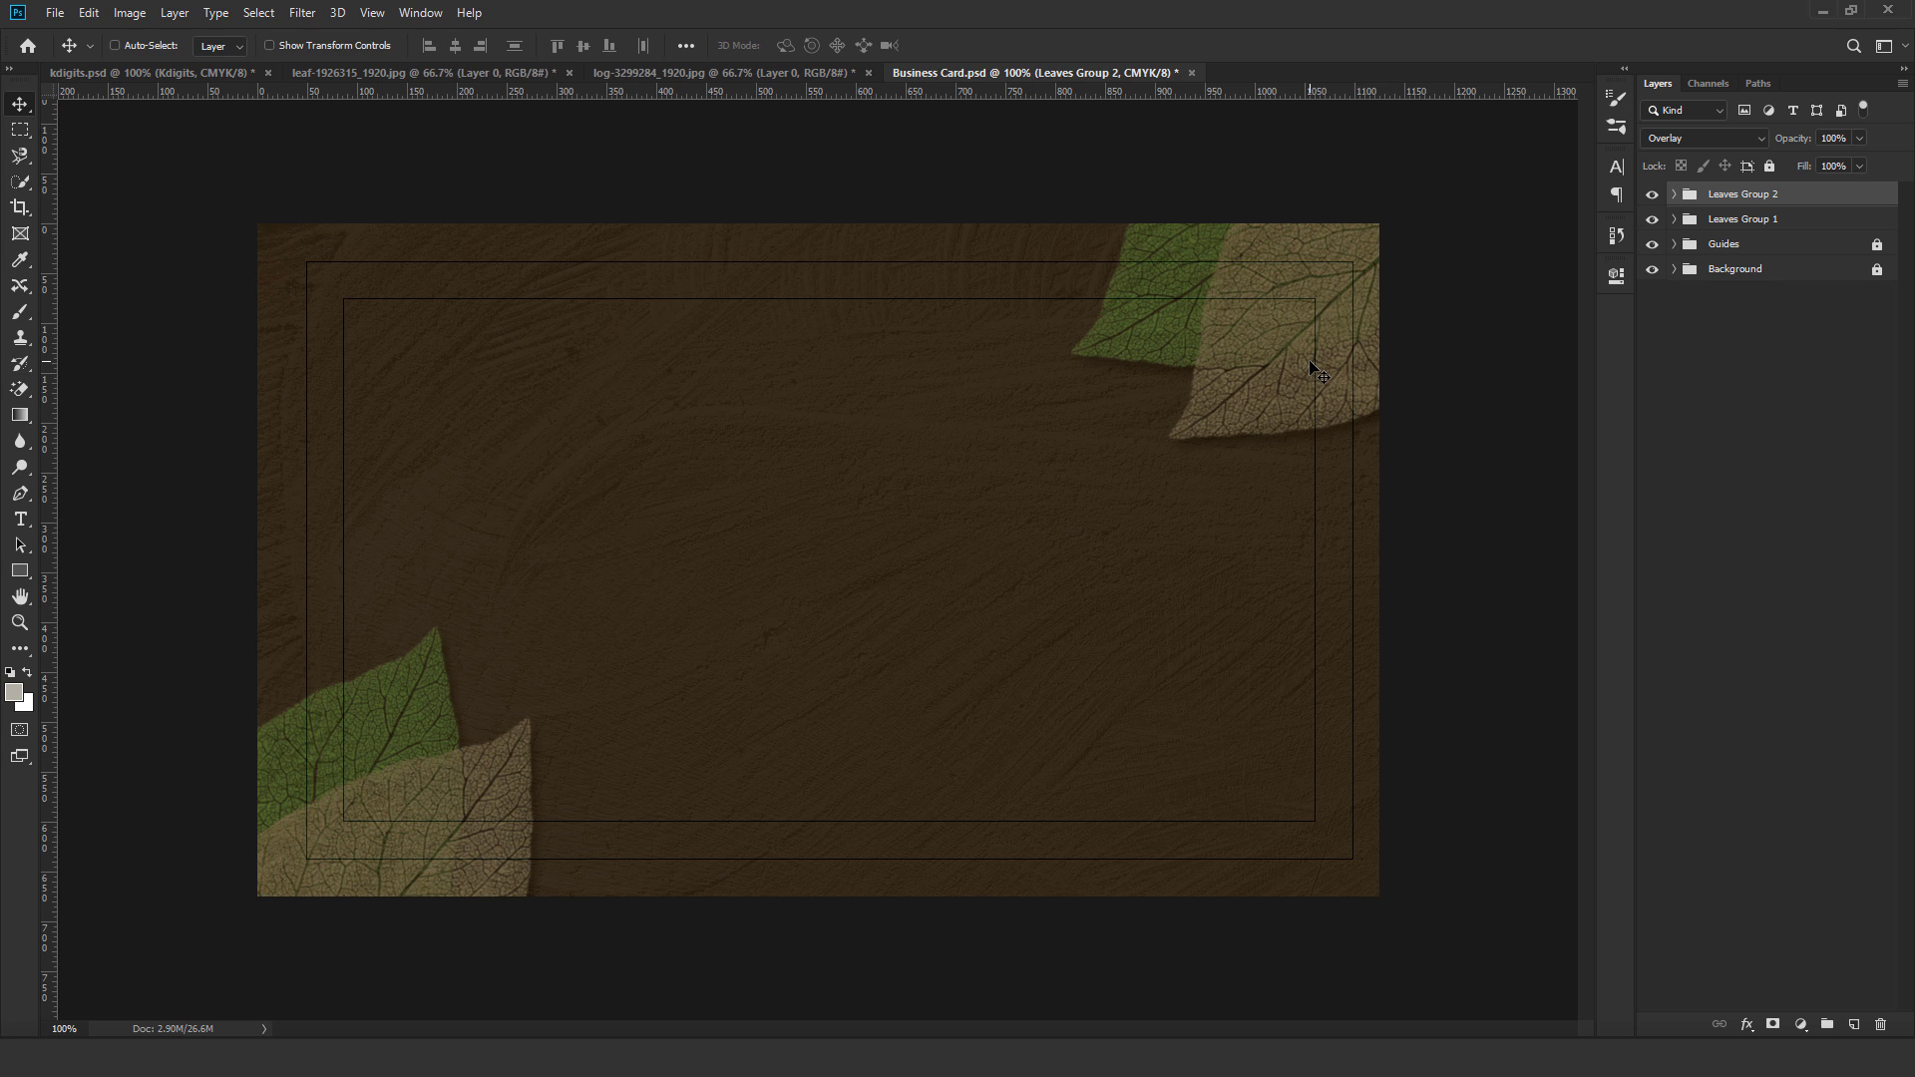
# Set the foreground color to #6a8c3a.
pyautogui.click(15, 694)
pyautogui.moveTo(1574, 532); pyautogui.dragTo(1507, 534)
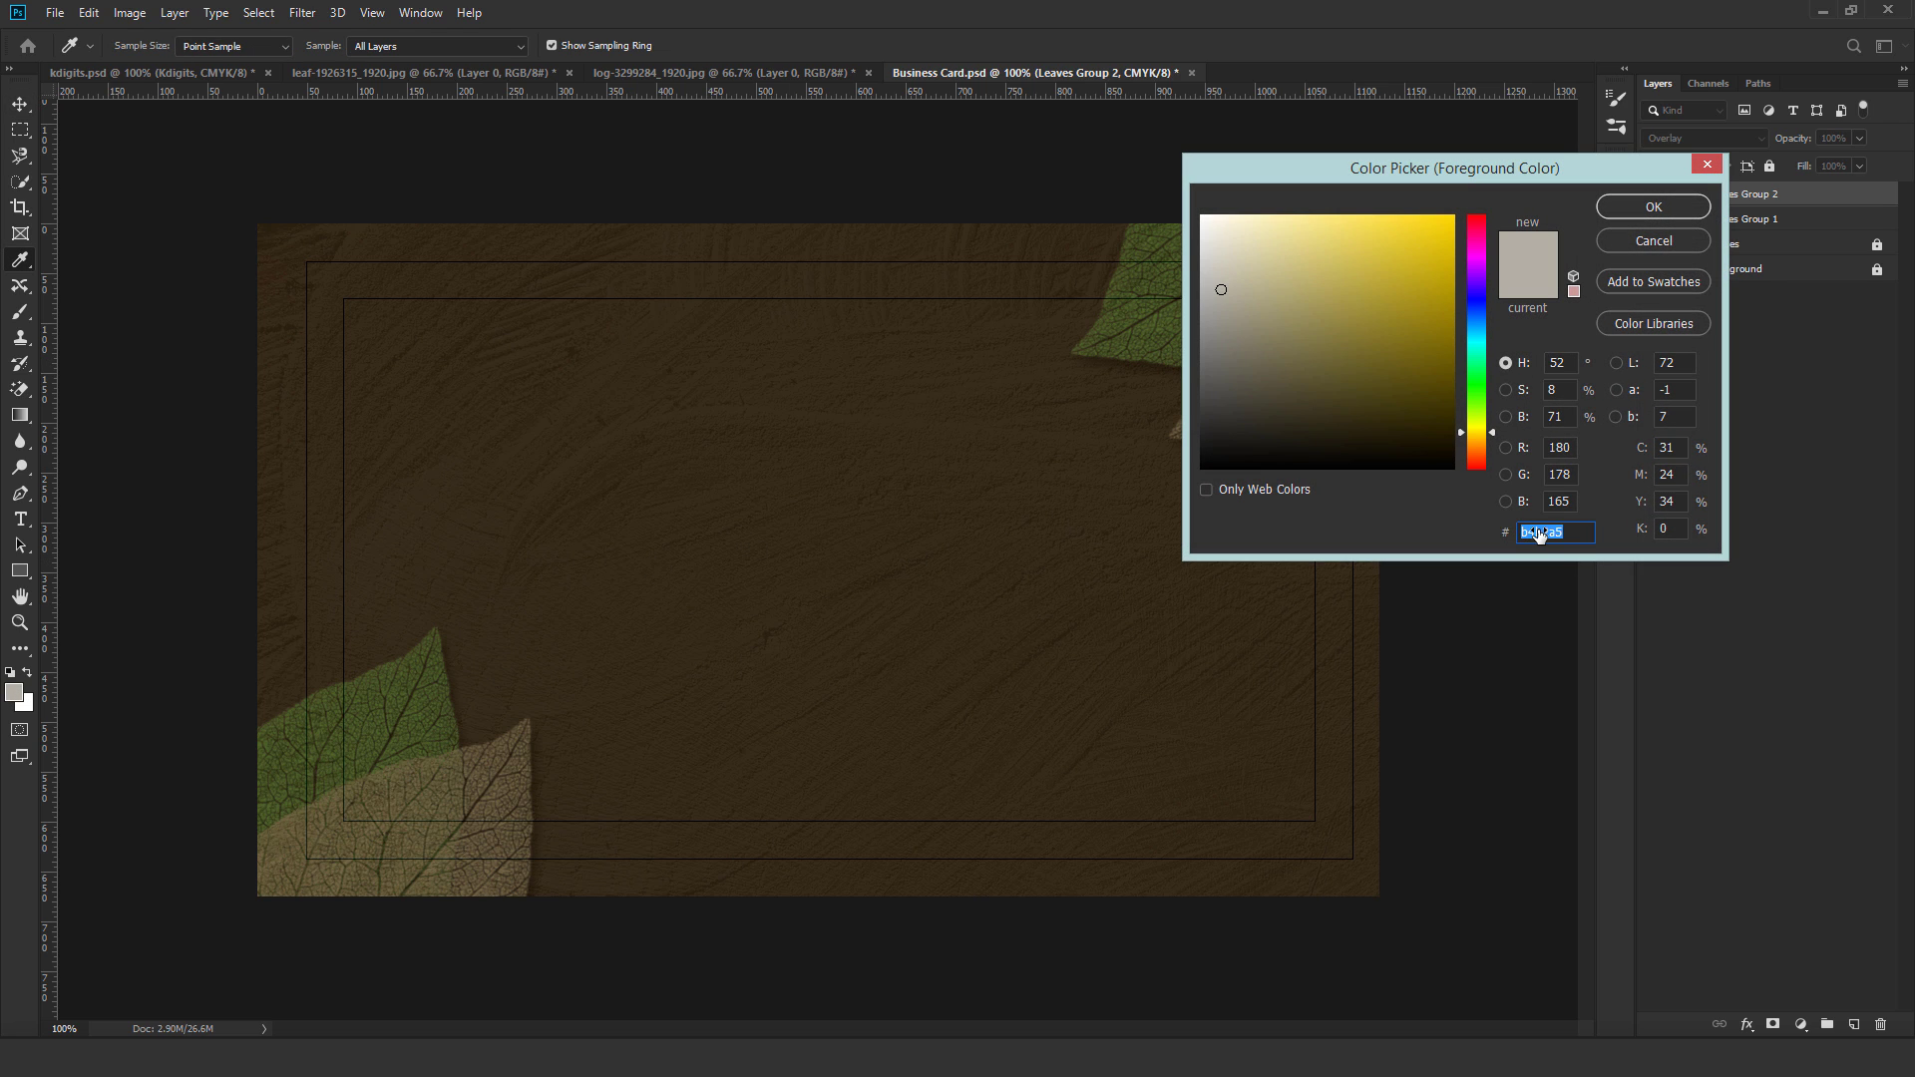
pyautogui.write('6a8c3a')
pyautogui.click(1640, 207)
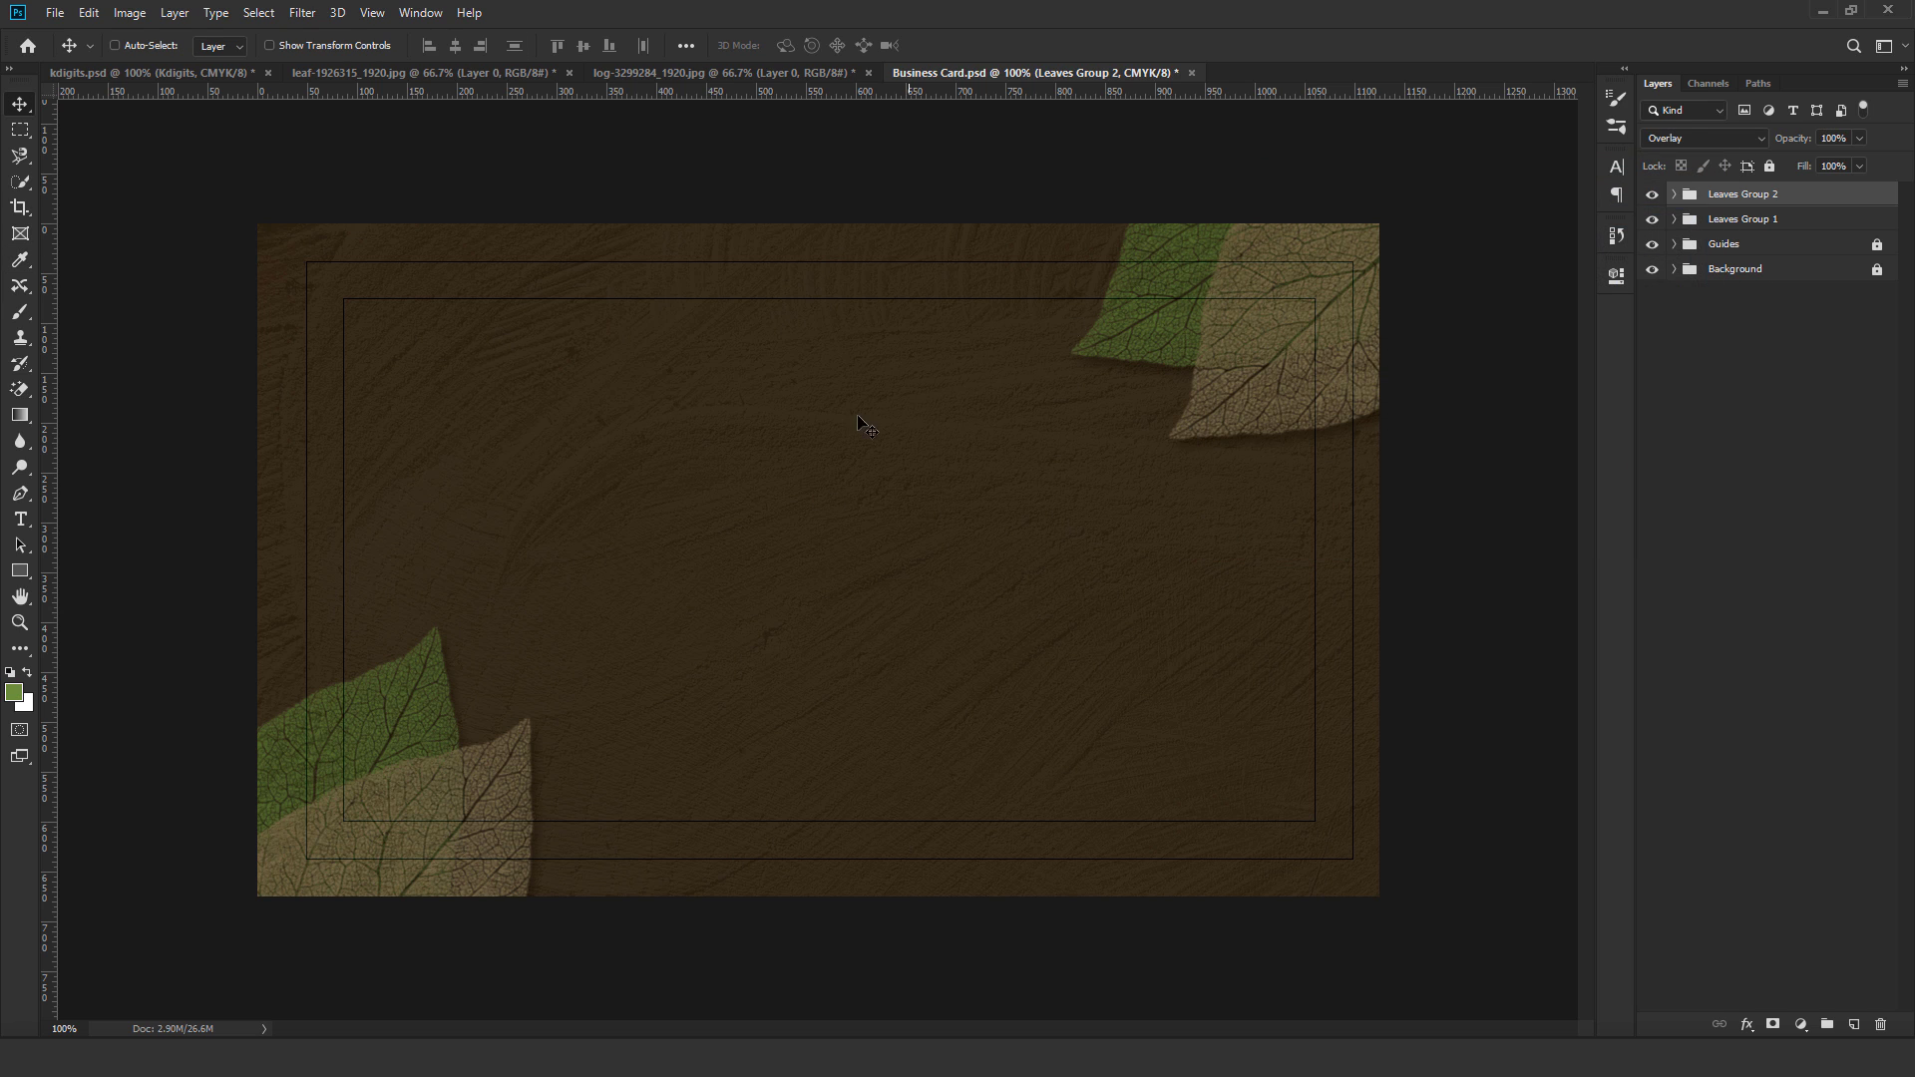
# Add the horizontal text "BUSINESS NAME" and move it to the center of the card.
pyautogui.click(19, 519)
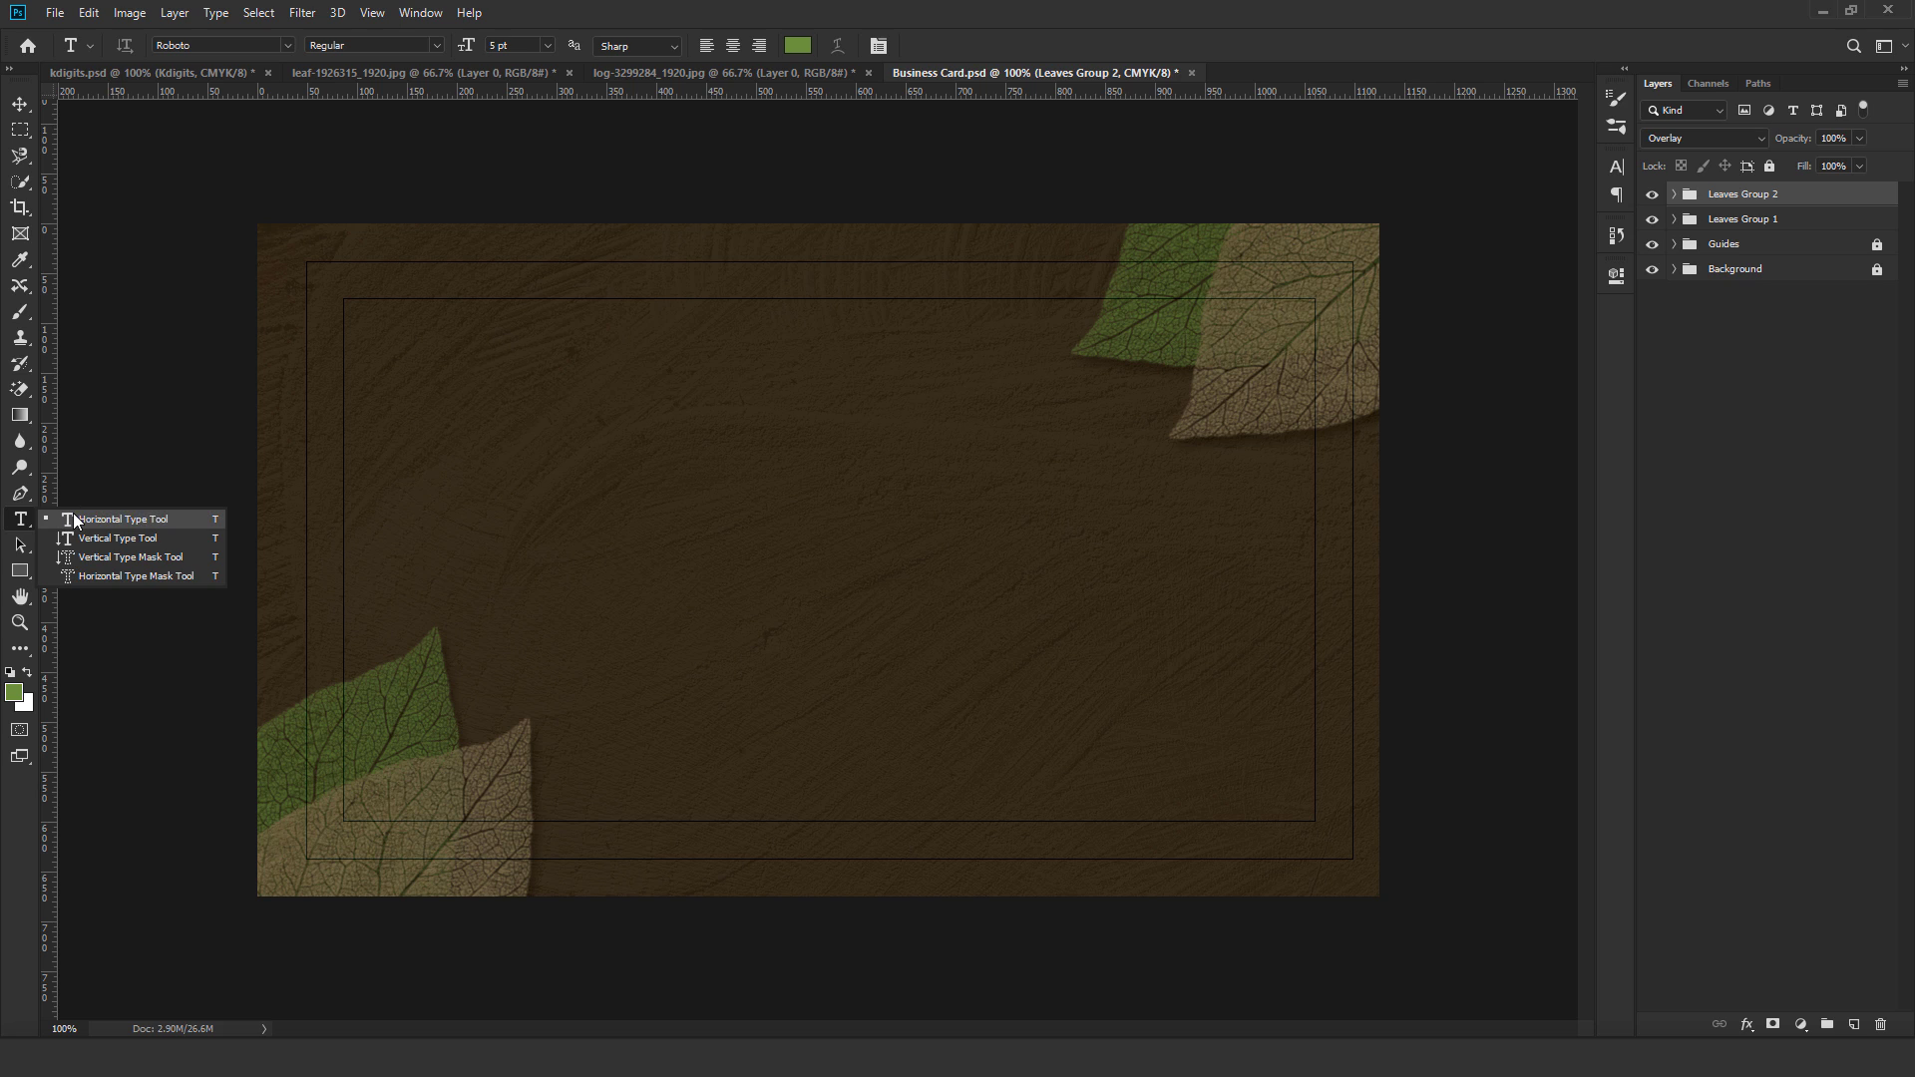
pyautogui.click(73, 516)
pyautogui.click(773, 565)
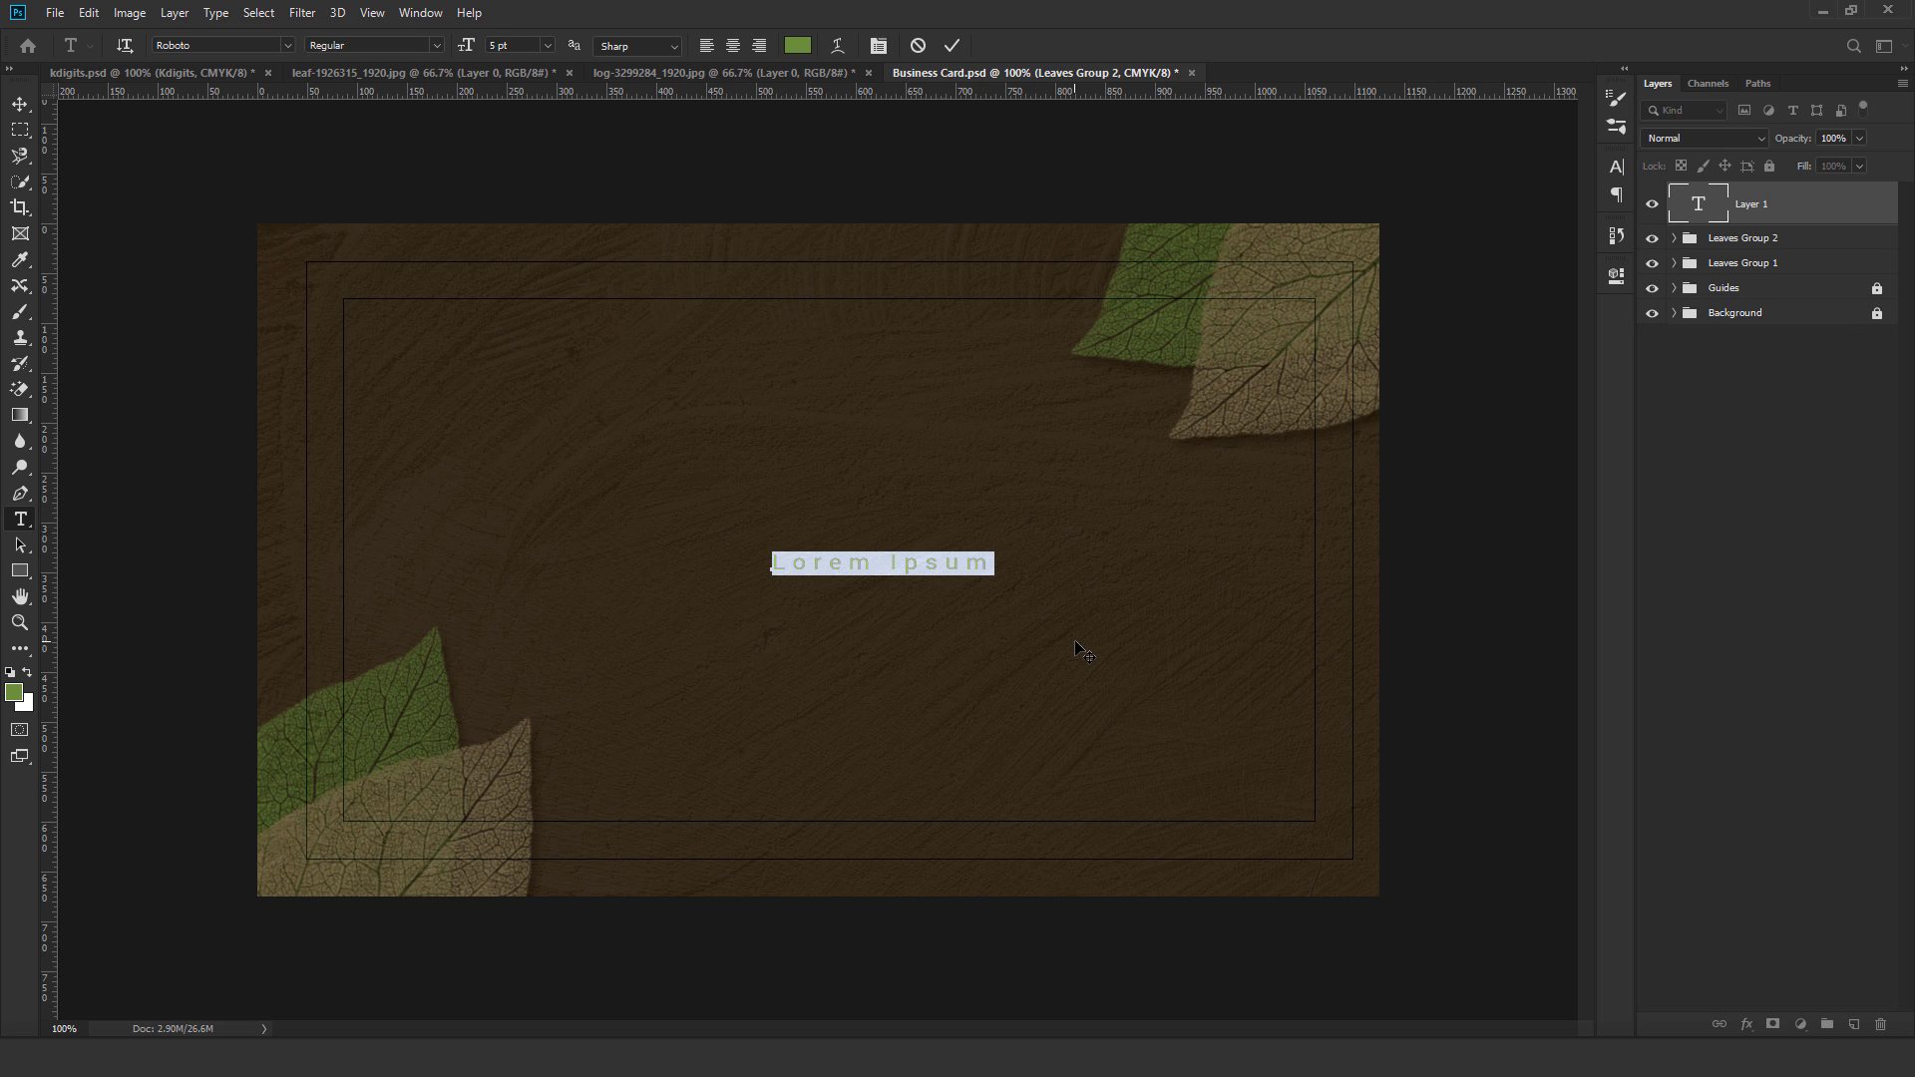
pyautogui.write('BU')
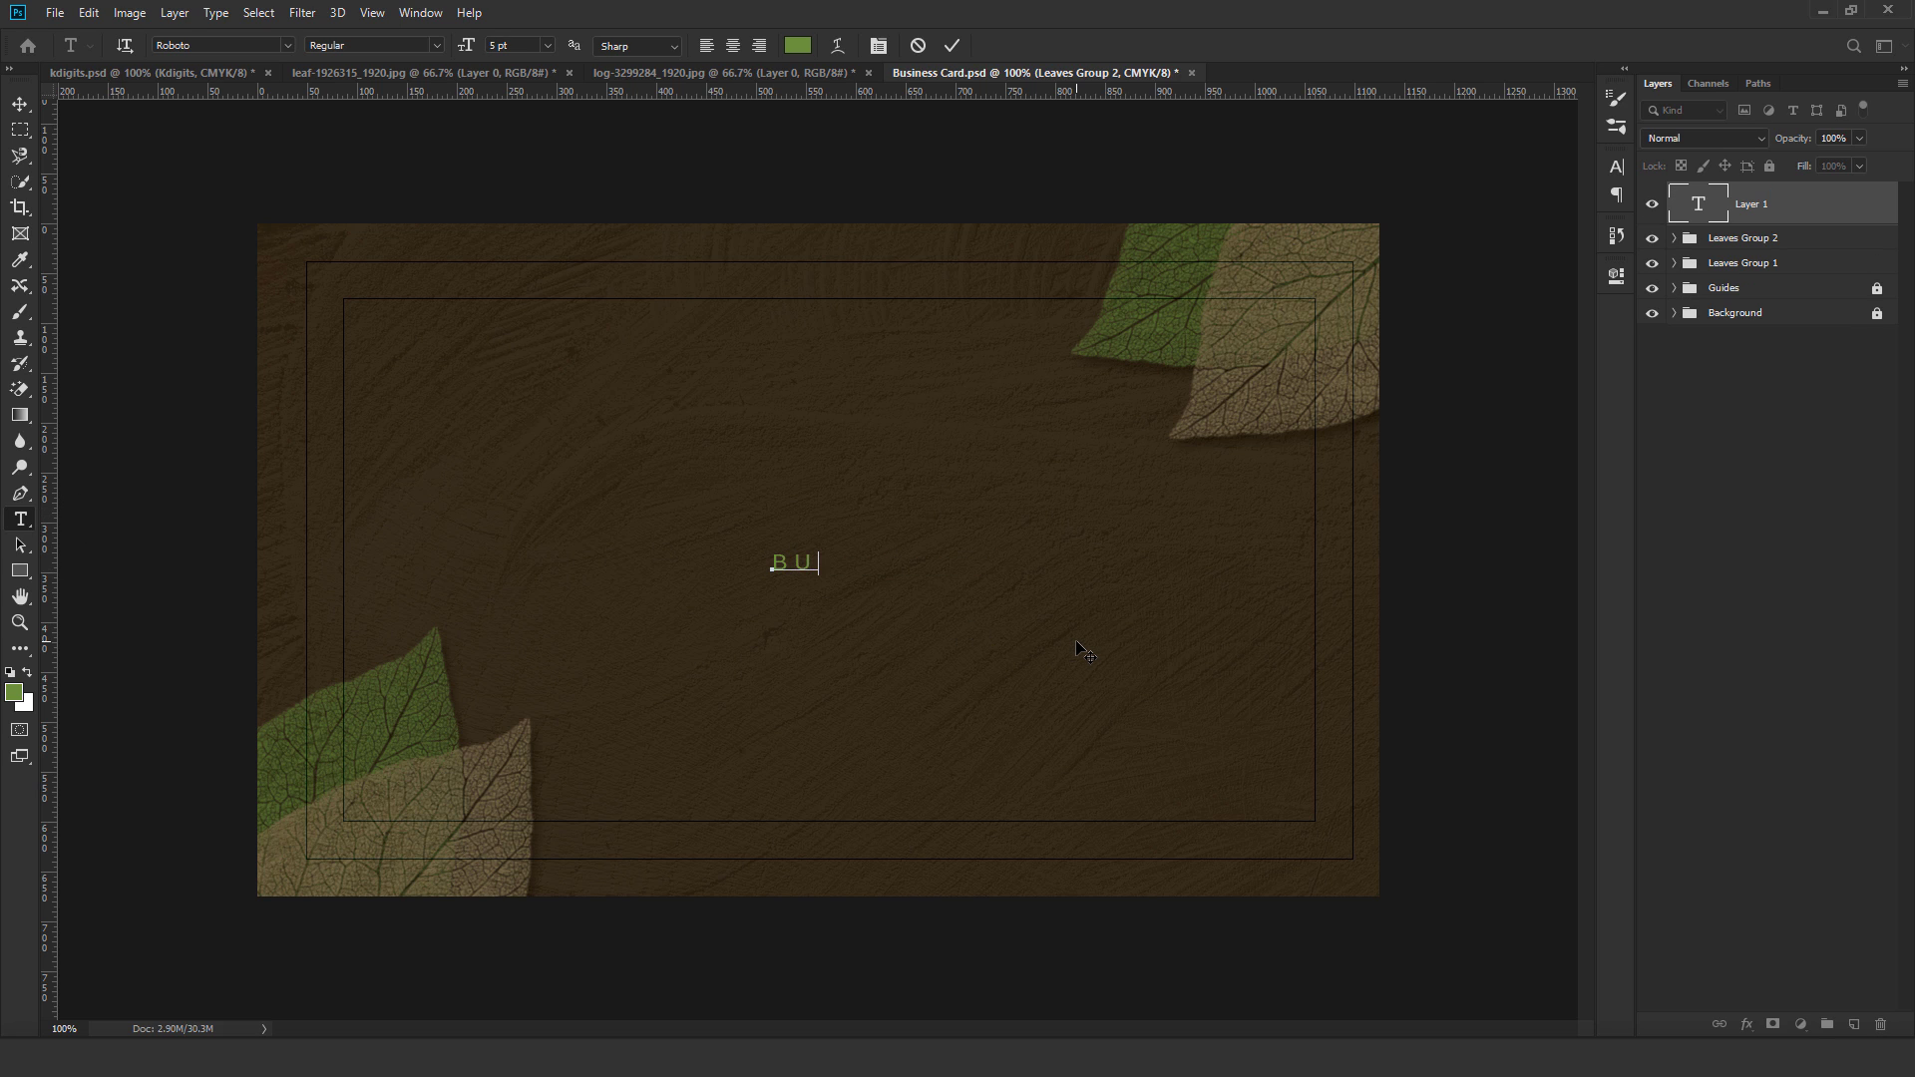
pyautogui.write('SINESS NAME')
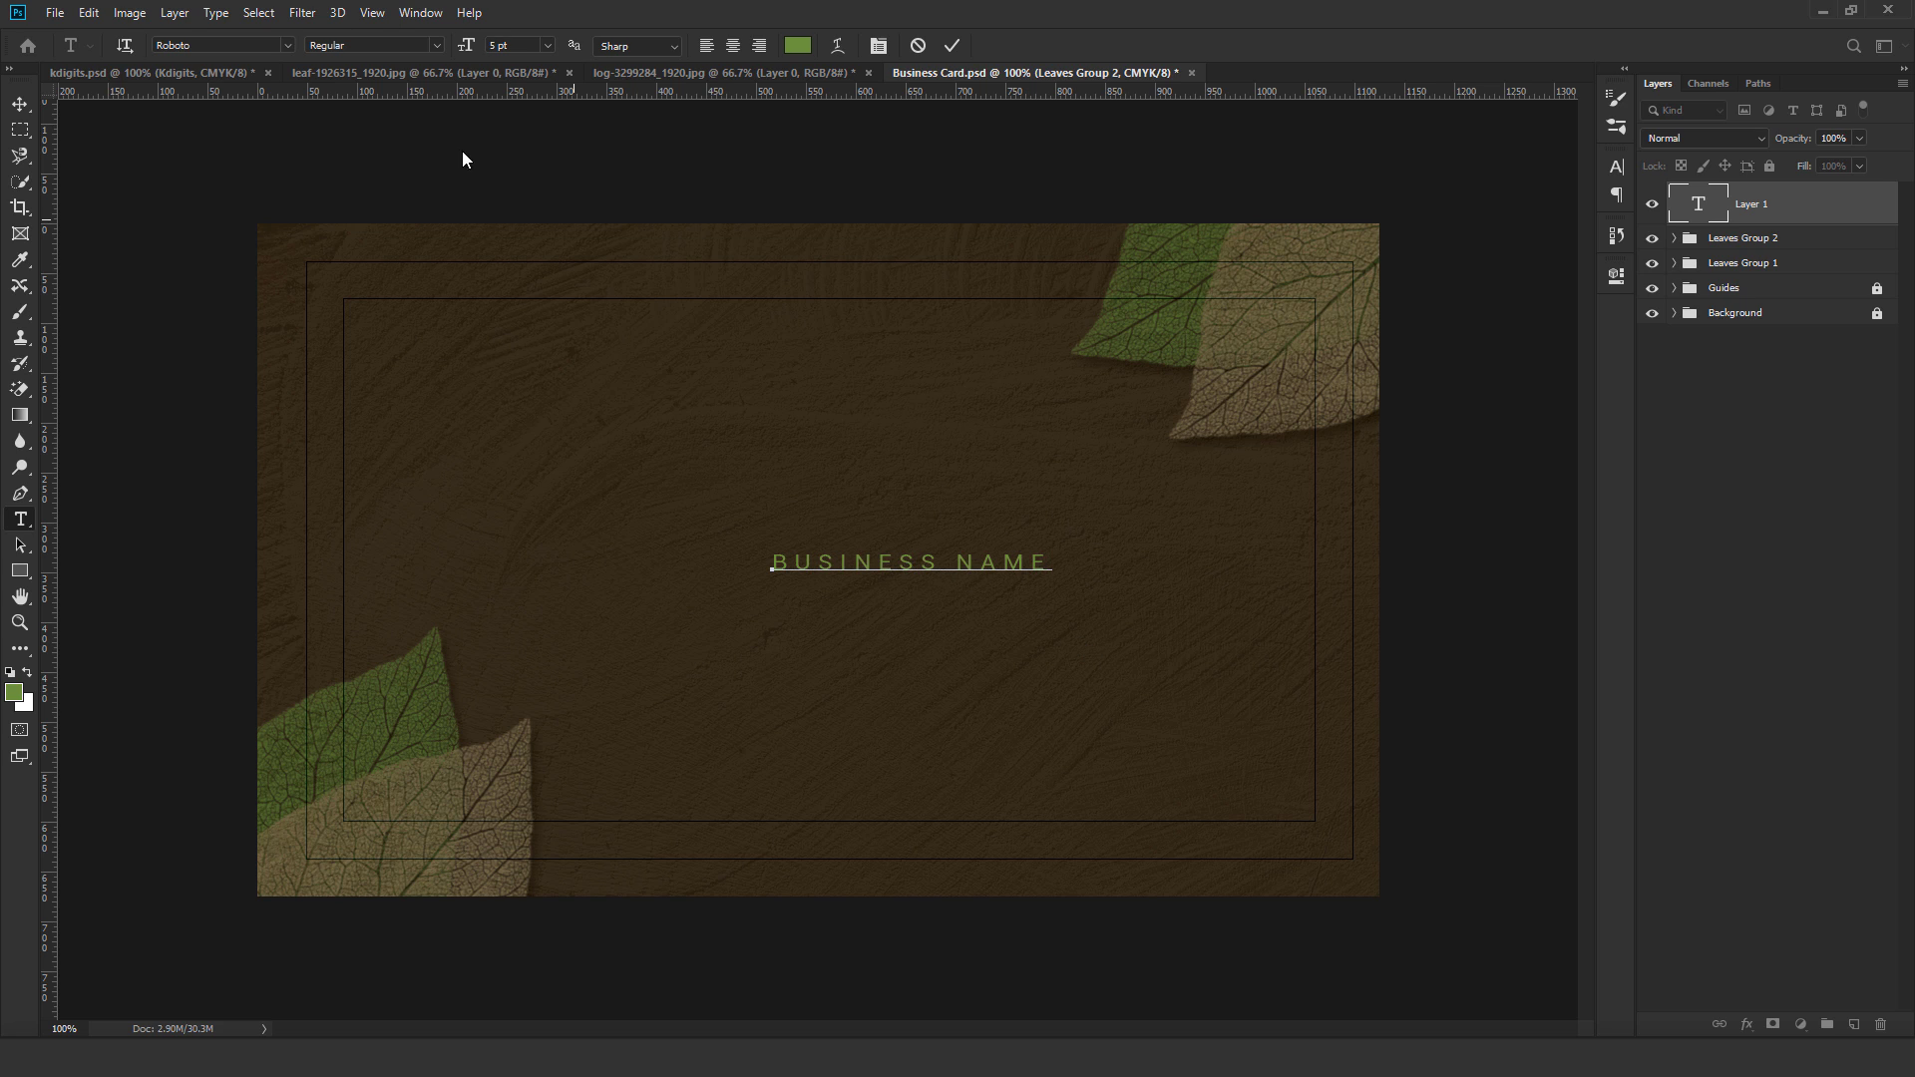
pyautogui.click(20, 103)
pyautogui.moveTo(893, 564); pyautogui.dragTo(813, 556)
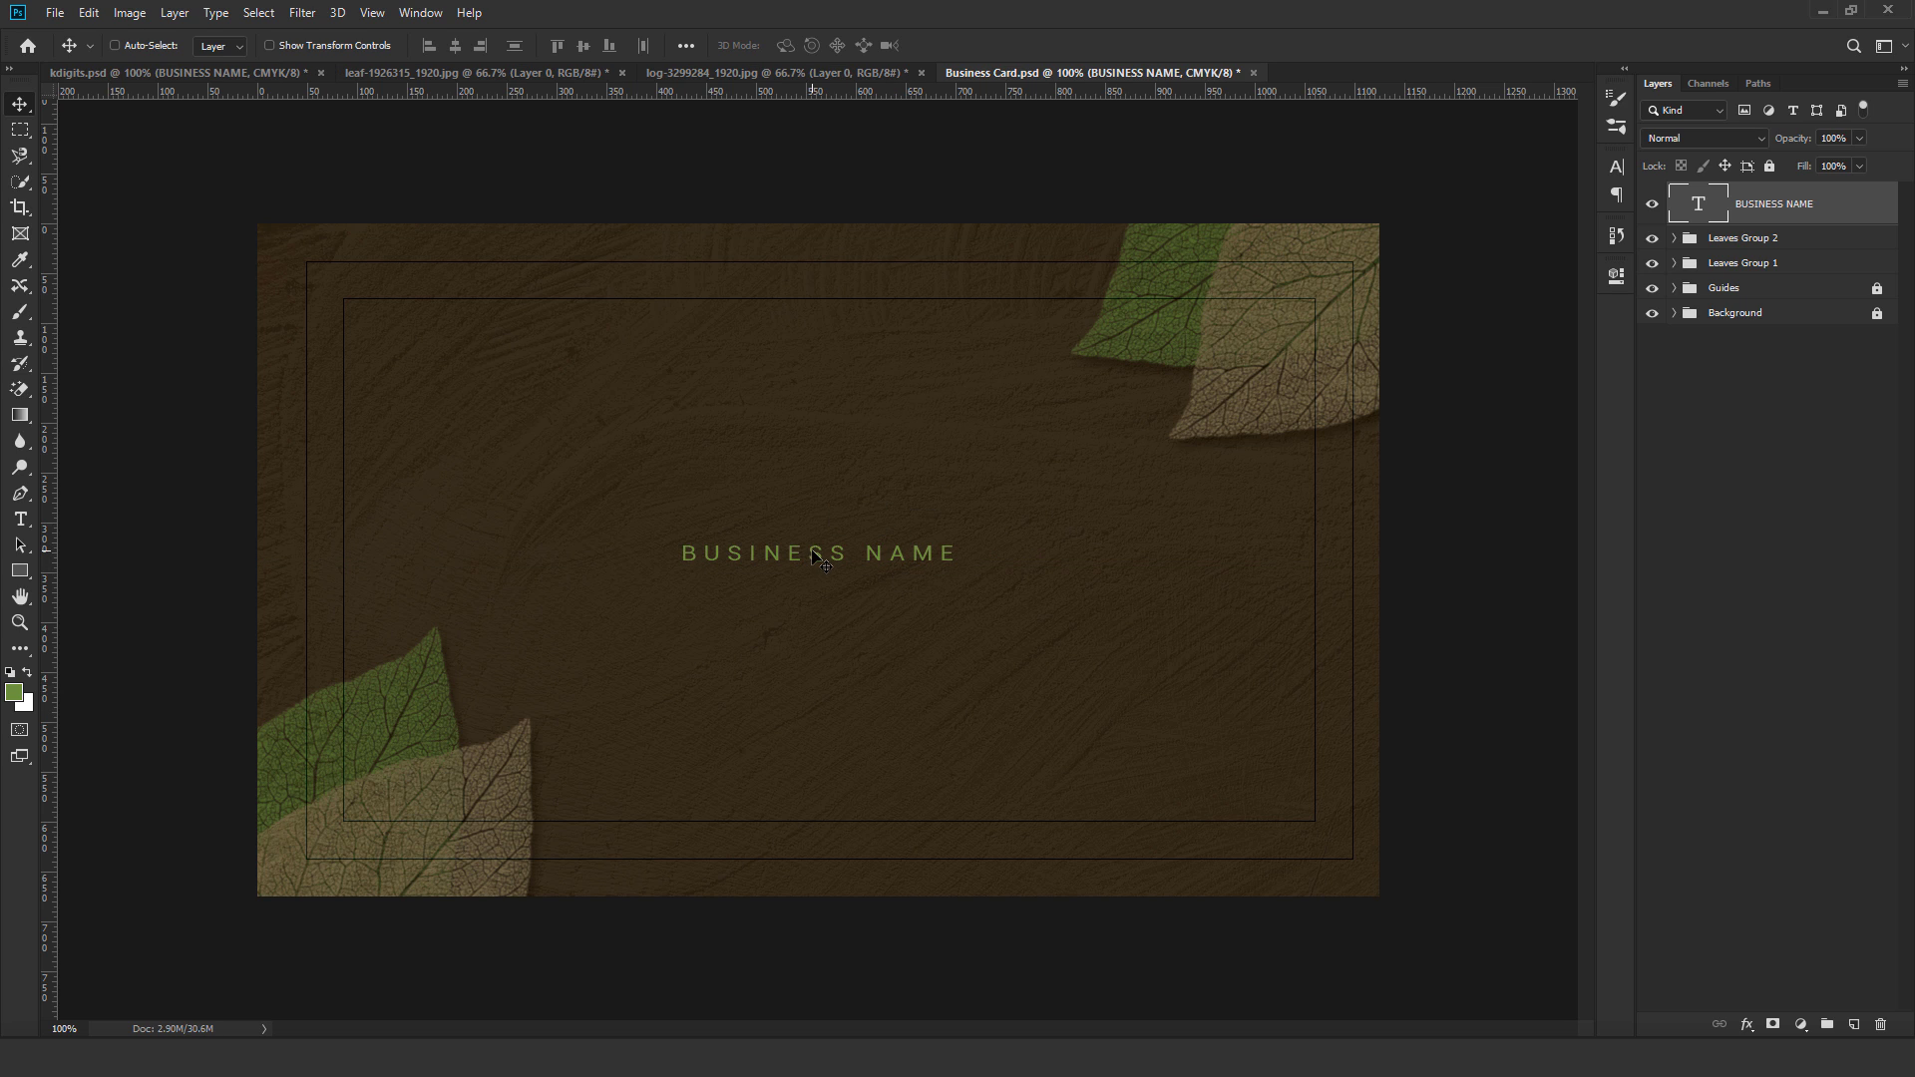
# Set the tracking of the BUSINESS NAME text to 0 and try a horizontal scale of 100%.
pyautogui.click(20, 520)
pyautogui.click(878, 46)
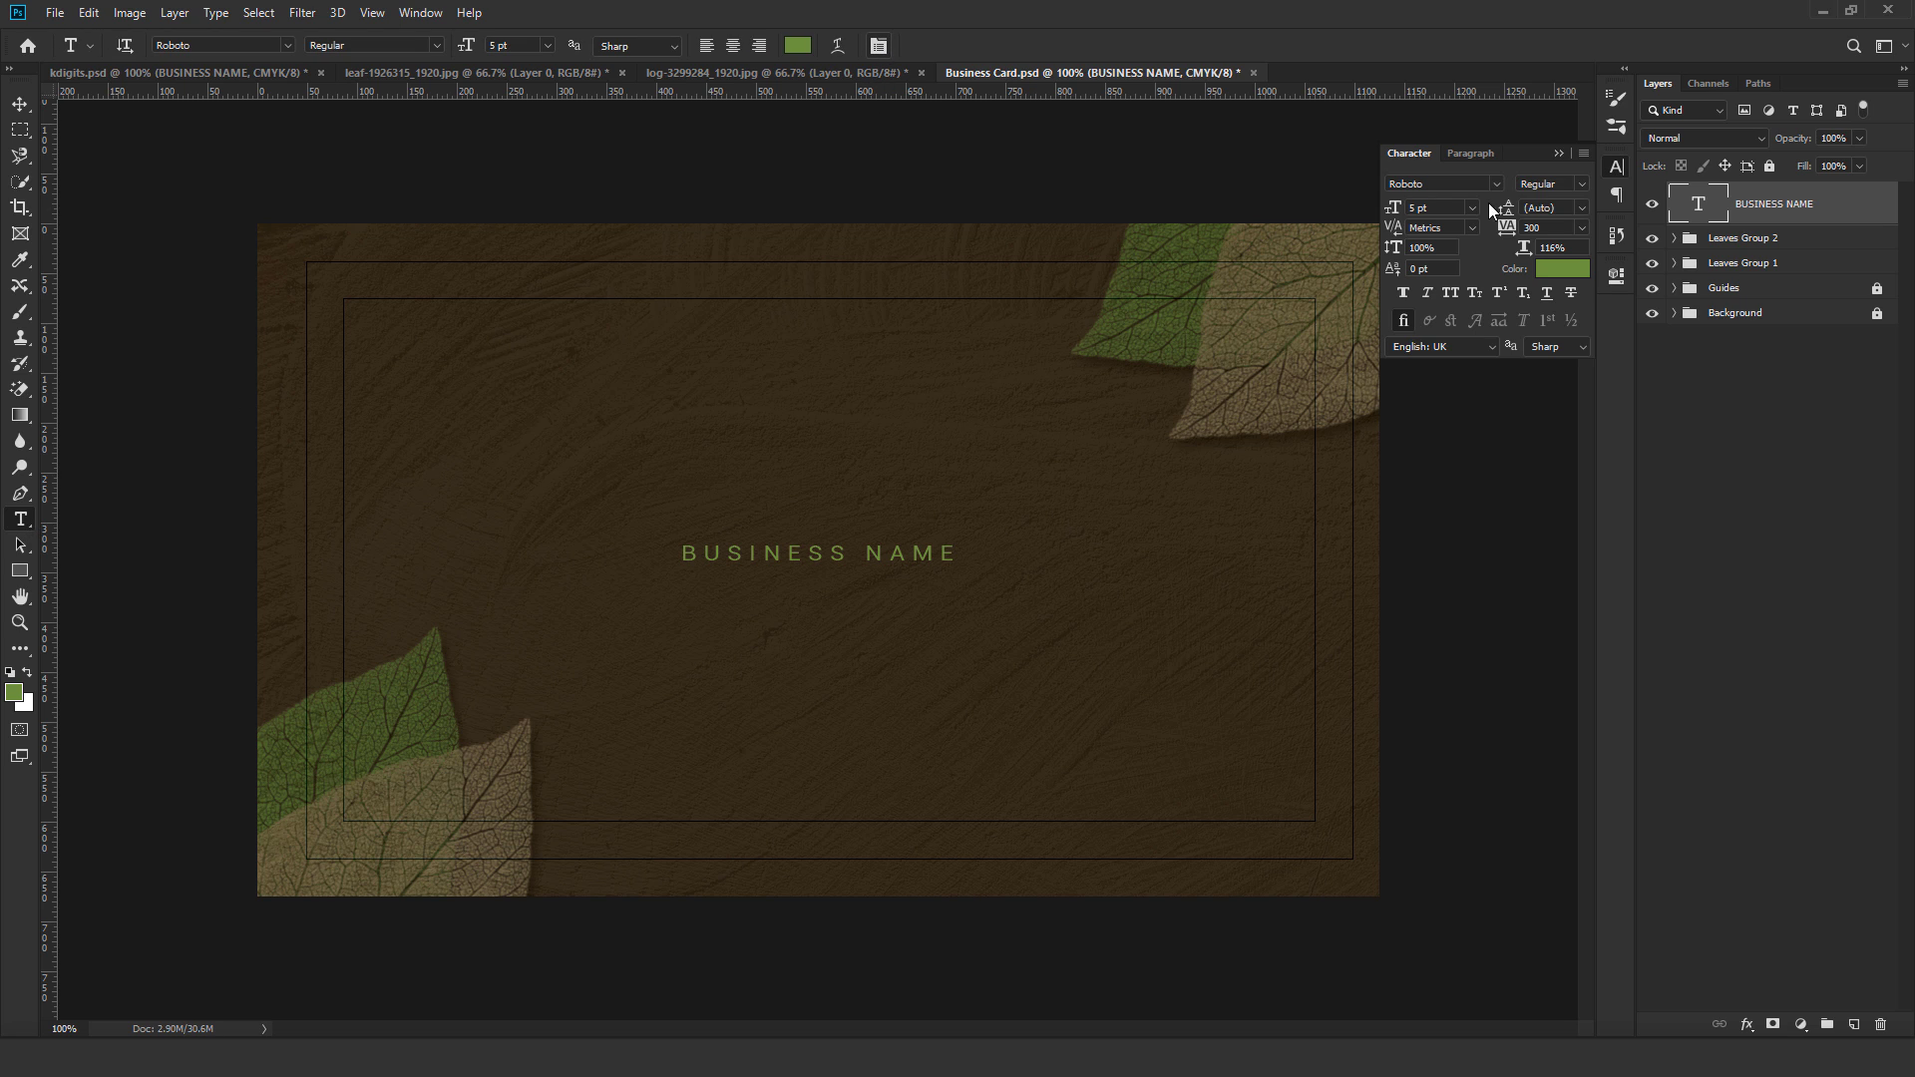
pyautogui.click(1583, 227)
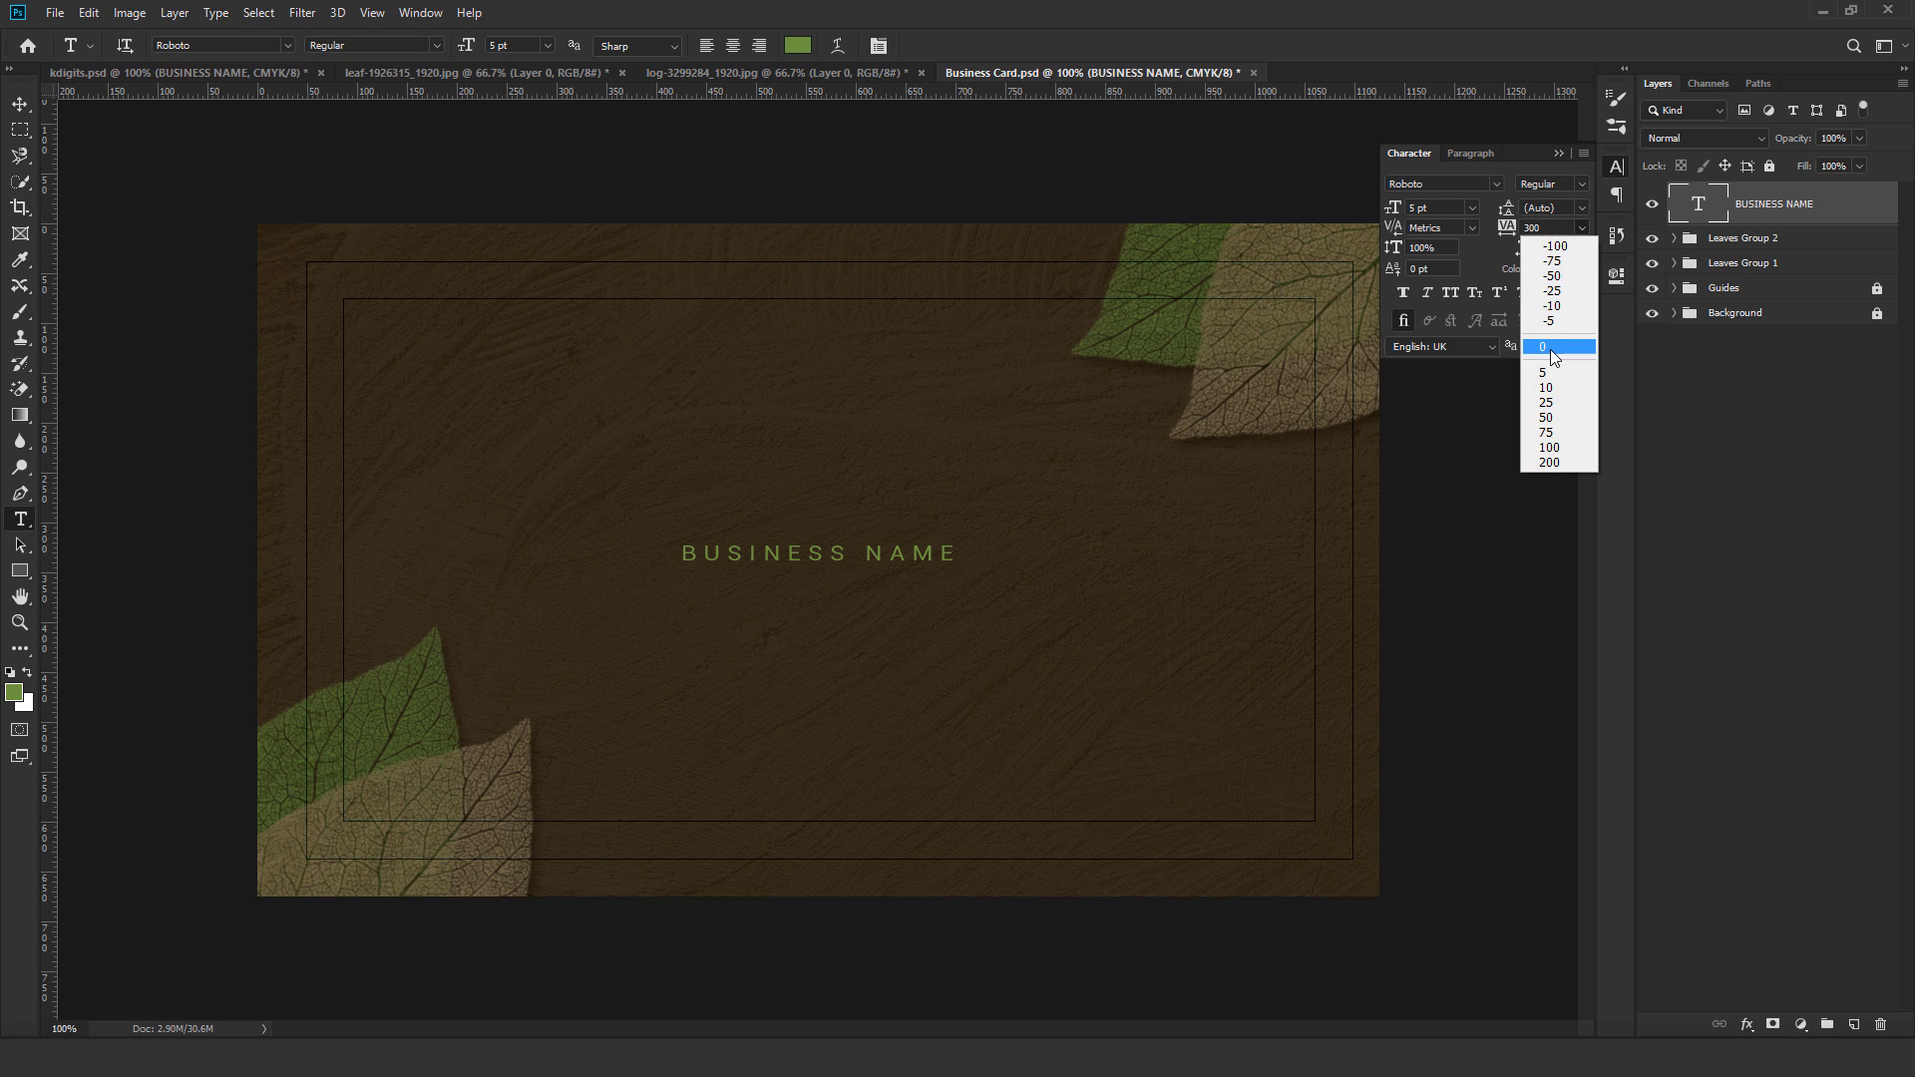
pyautogui.click(1549, 349)
pyautogui.click(1514, 249)
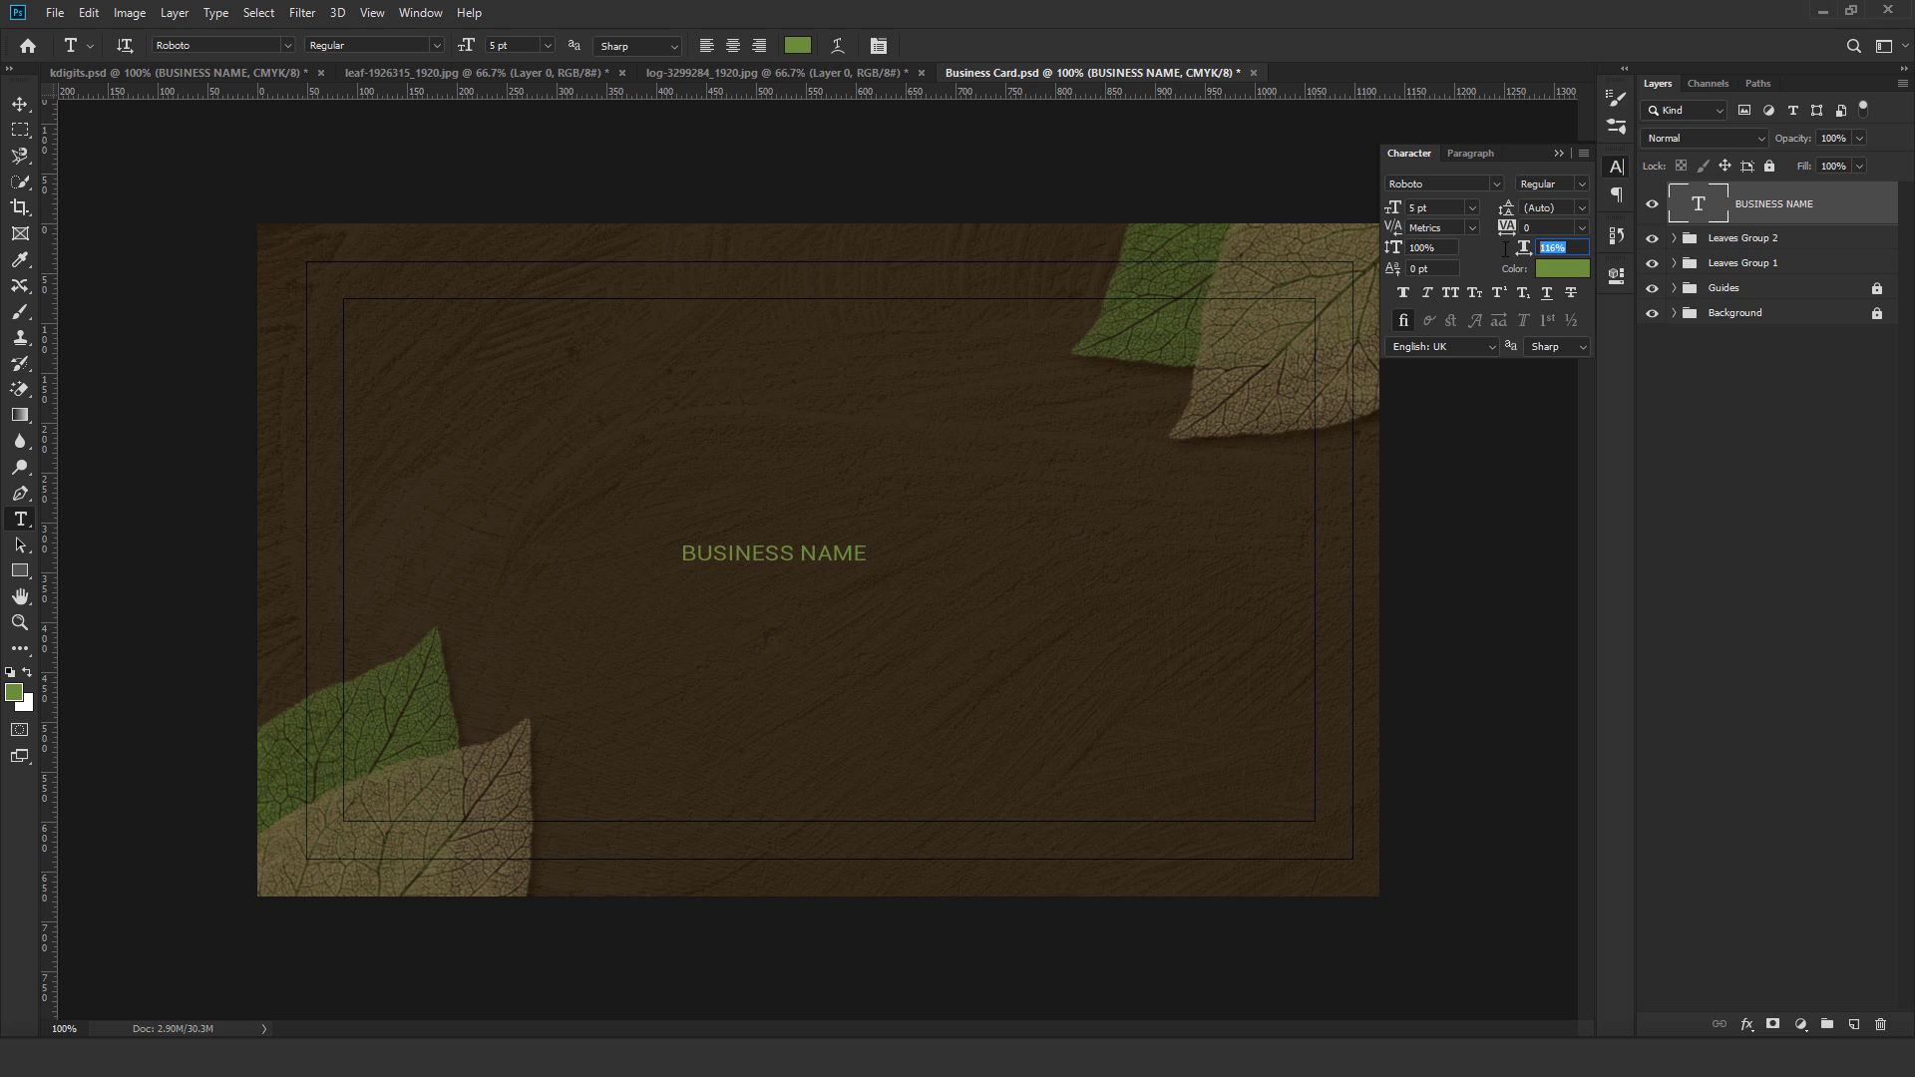
pyautogui.write('100')
pyautogui.press('Return')
# Set the BUSINESS NAME text to 14 pt and move it back to the middle of the card.
pyautogui.click(1473, 207)
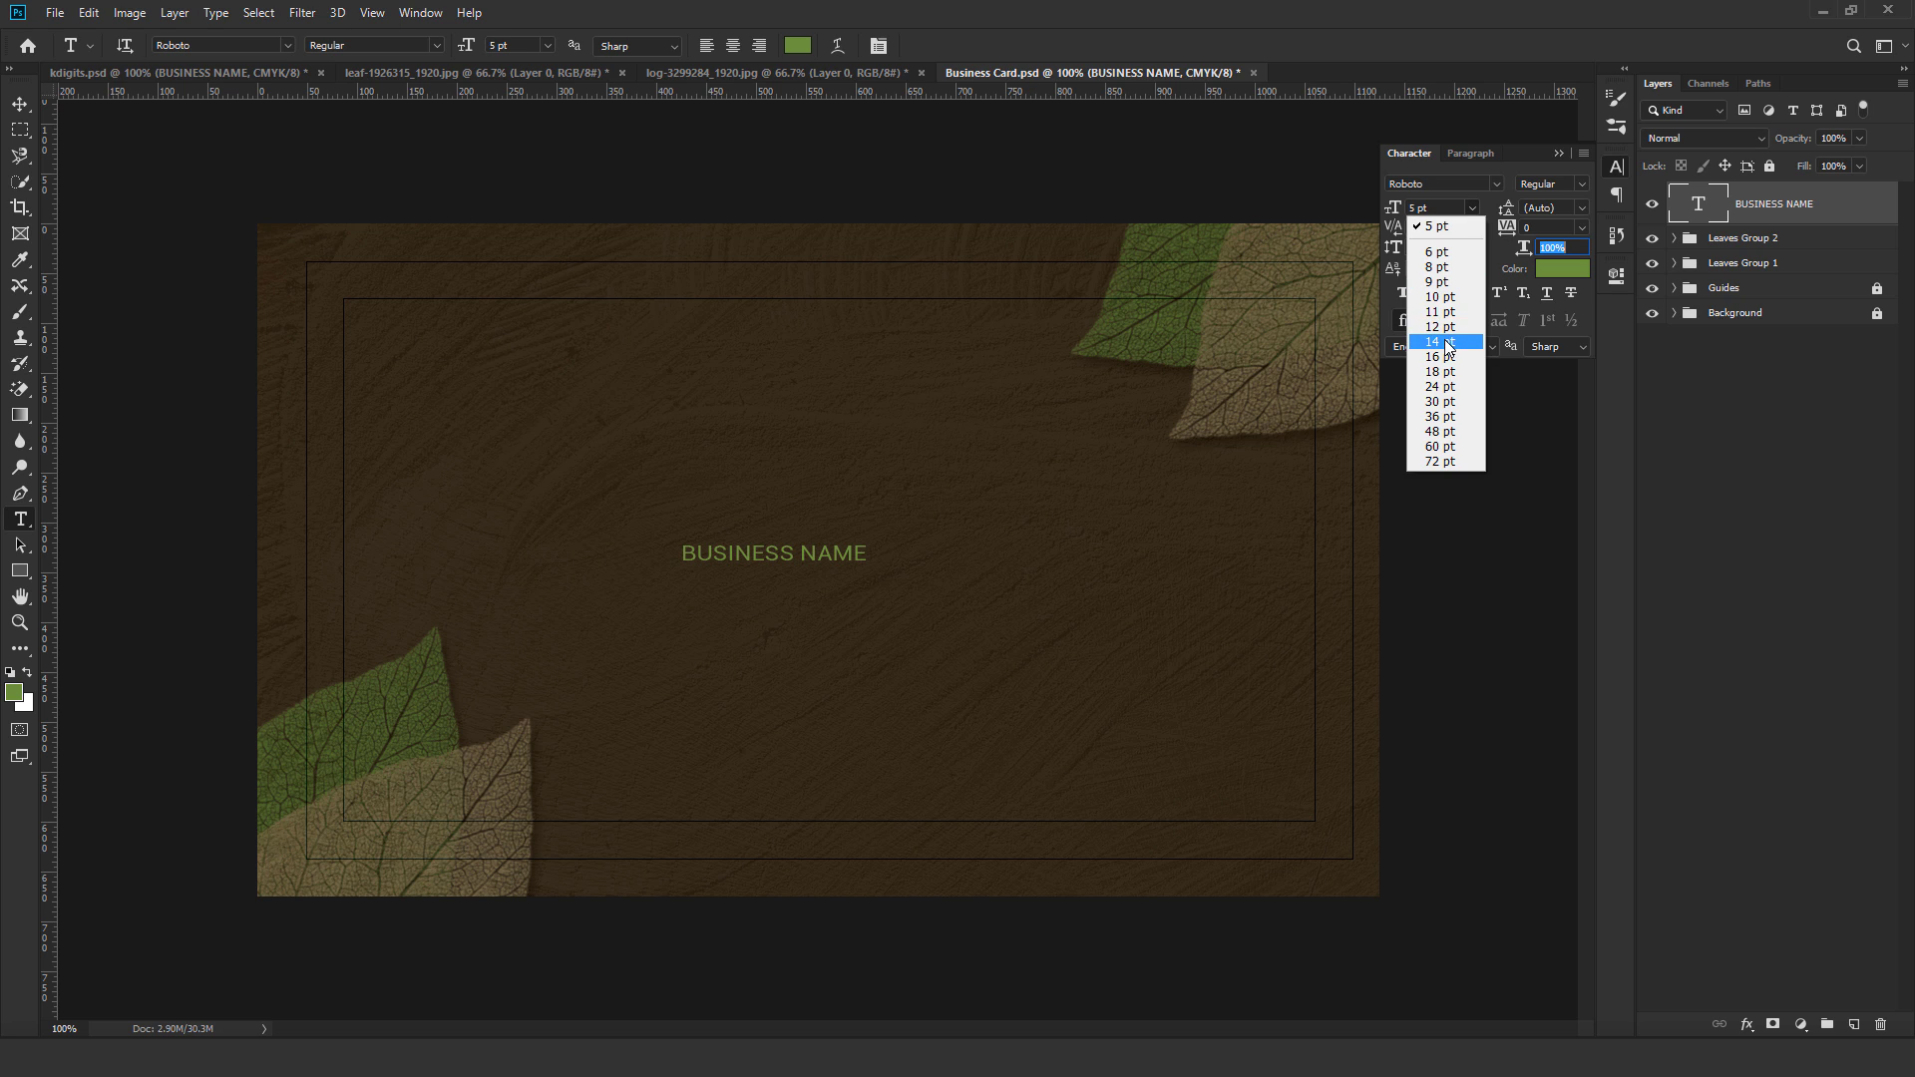
pyautogui.click(1444, 341)
pyautogui.click(1558, 152)
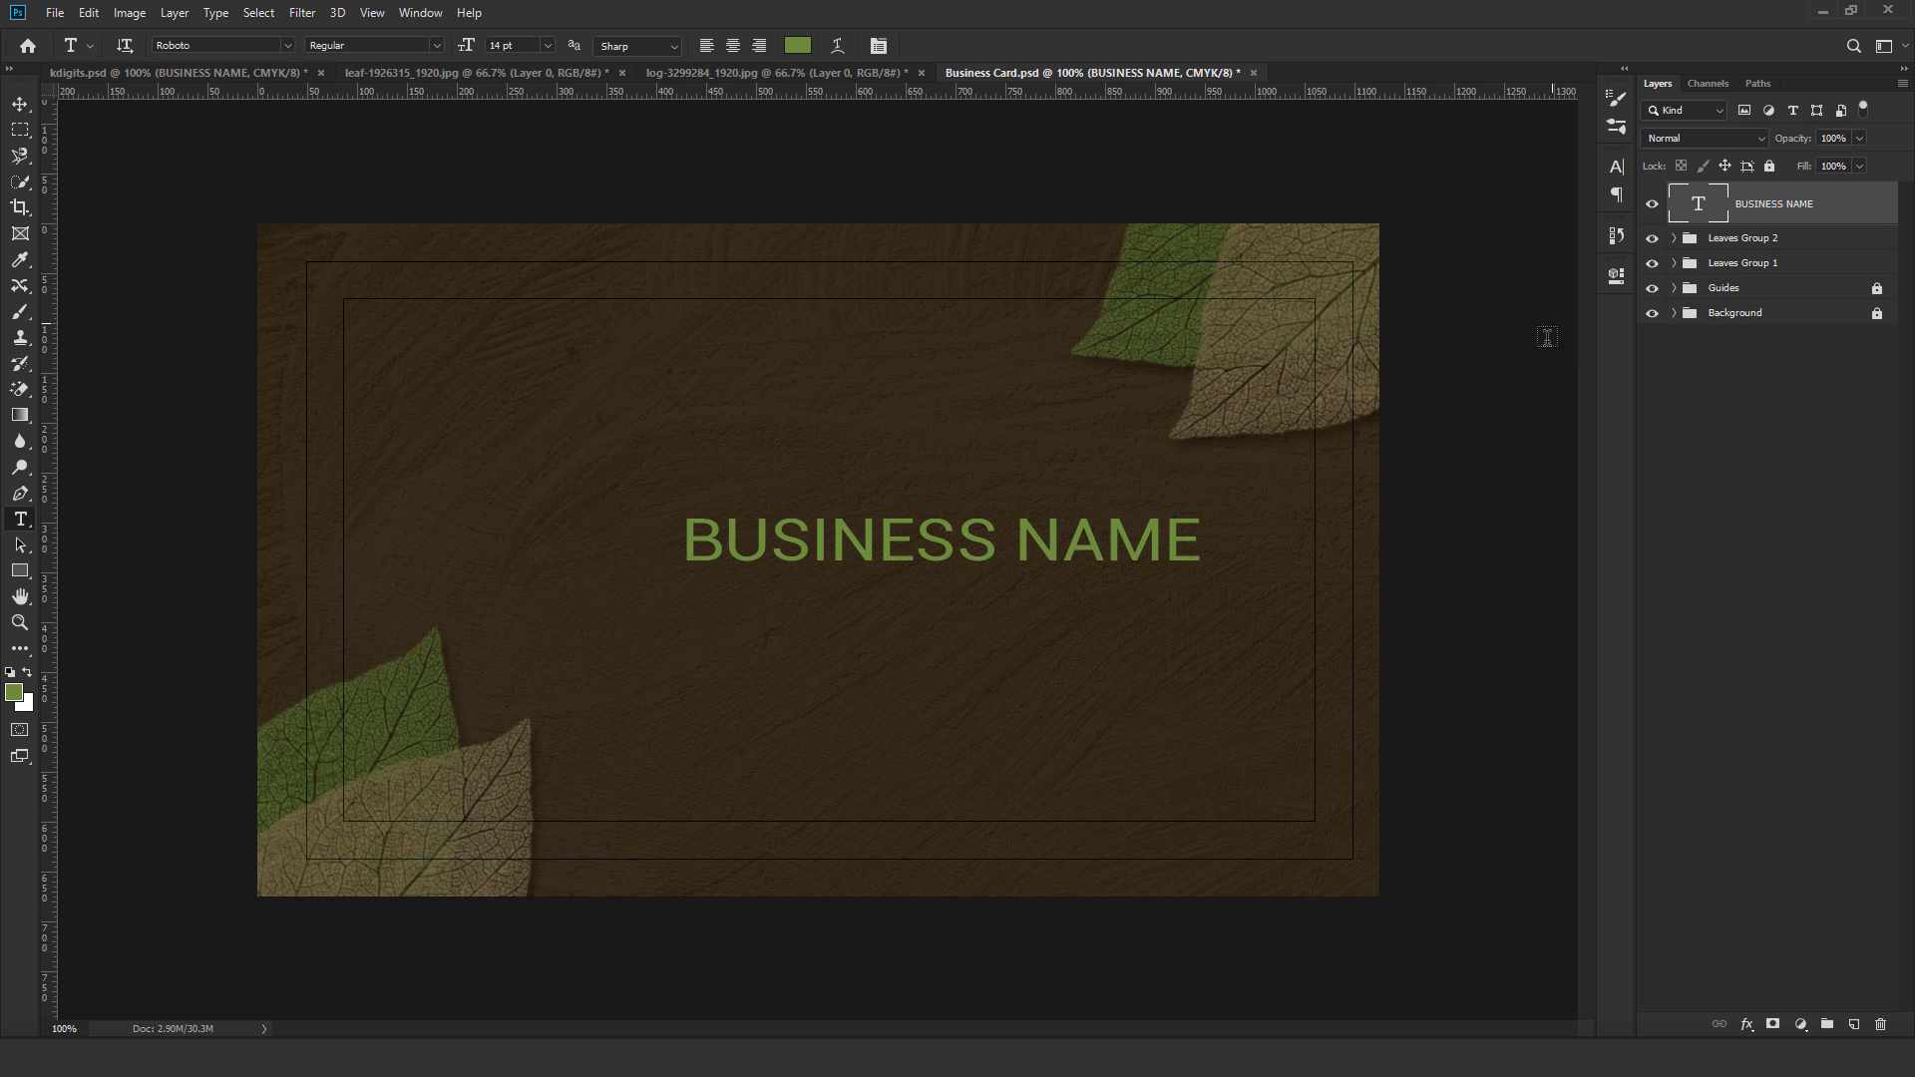
pyautogui.press('v')
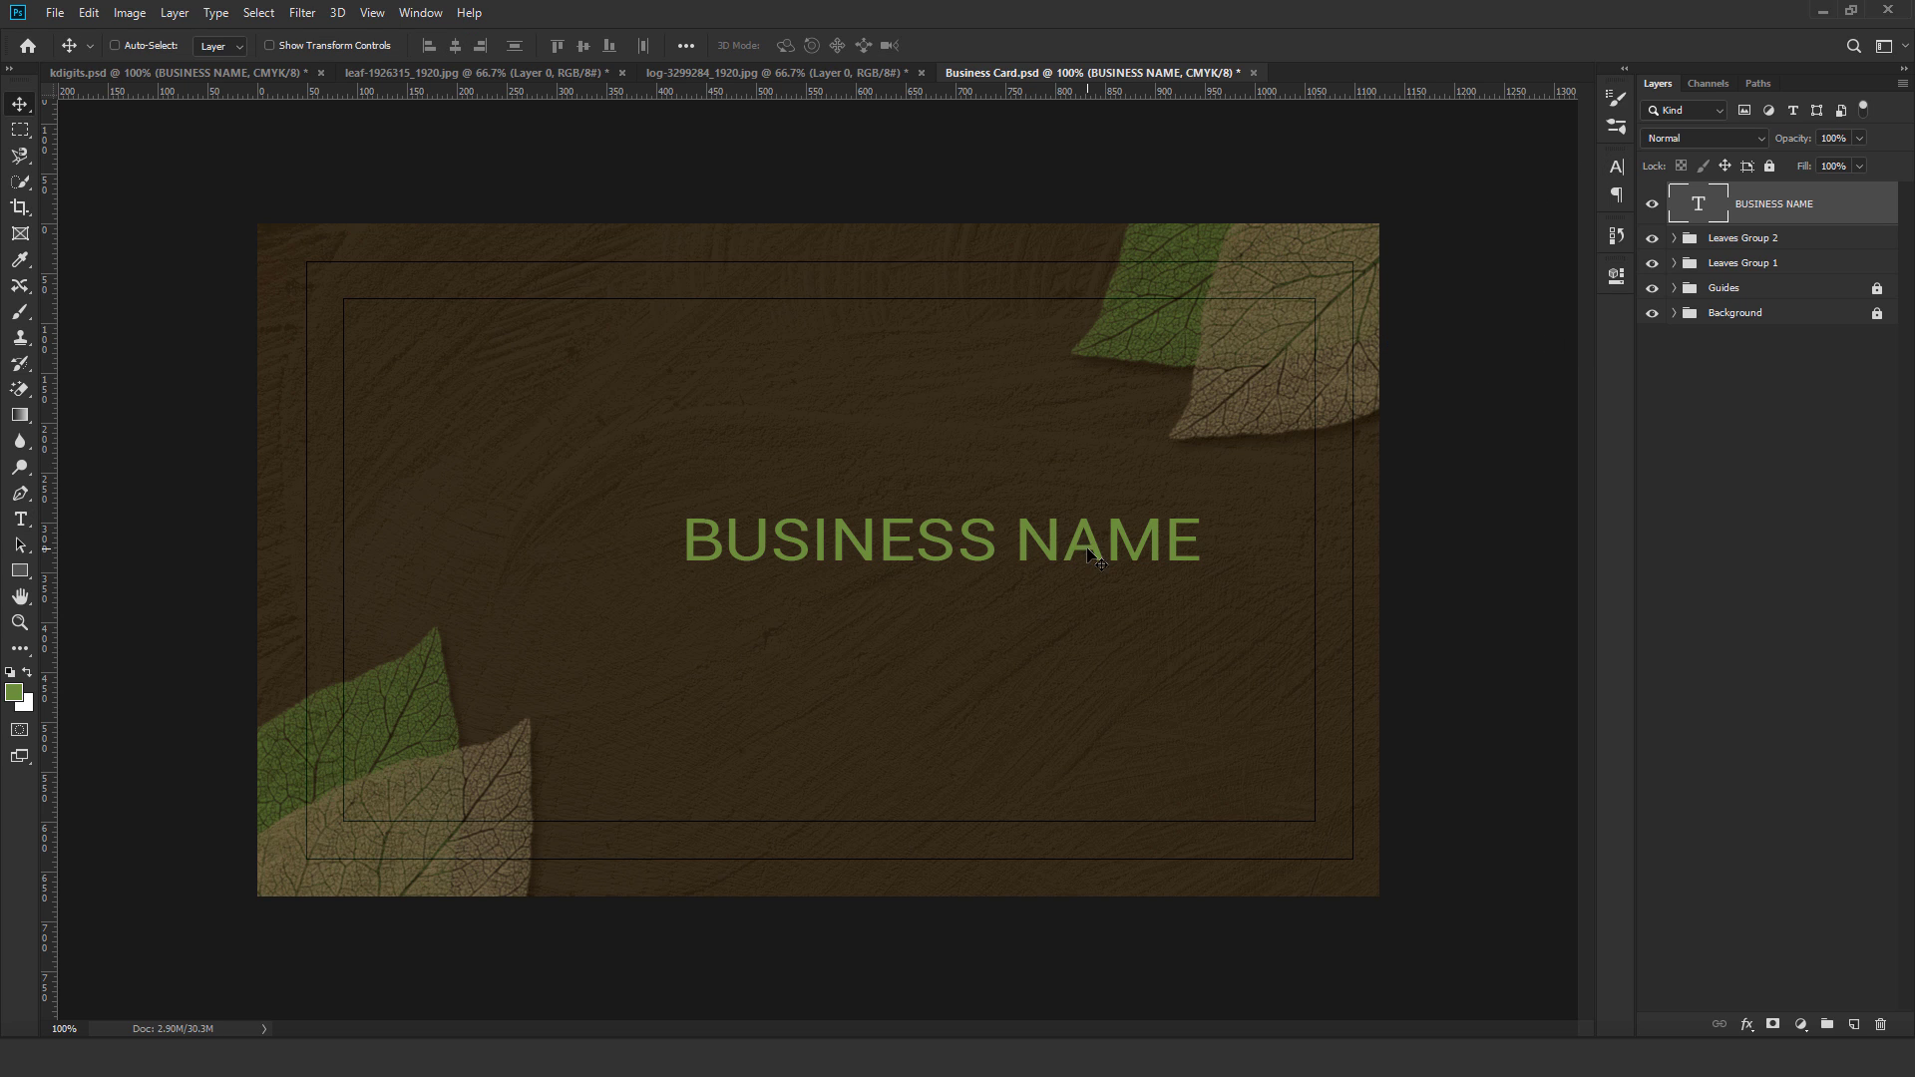
pyautogui.moveTo(1085, 551); pyautogui.dragTo(970, 548)
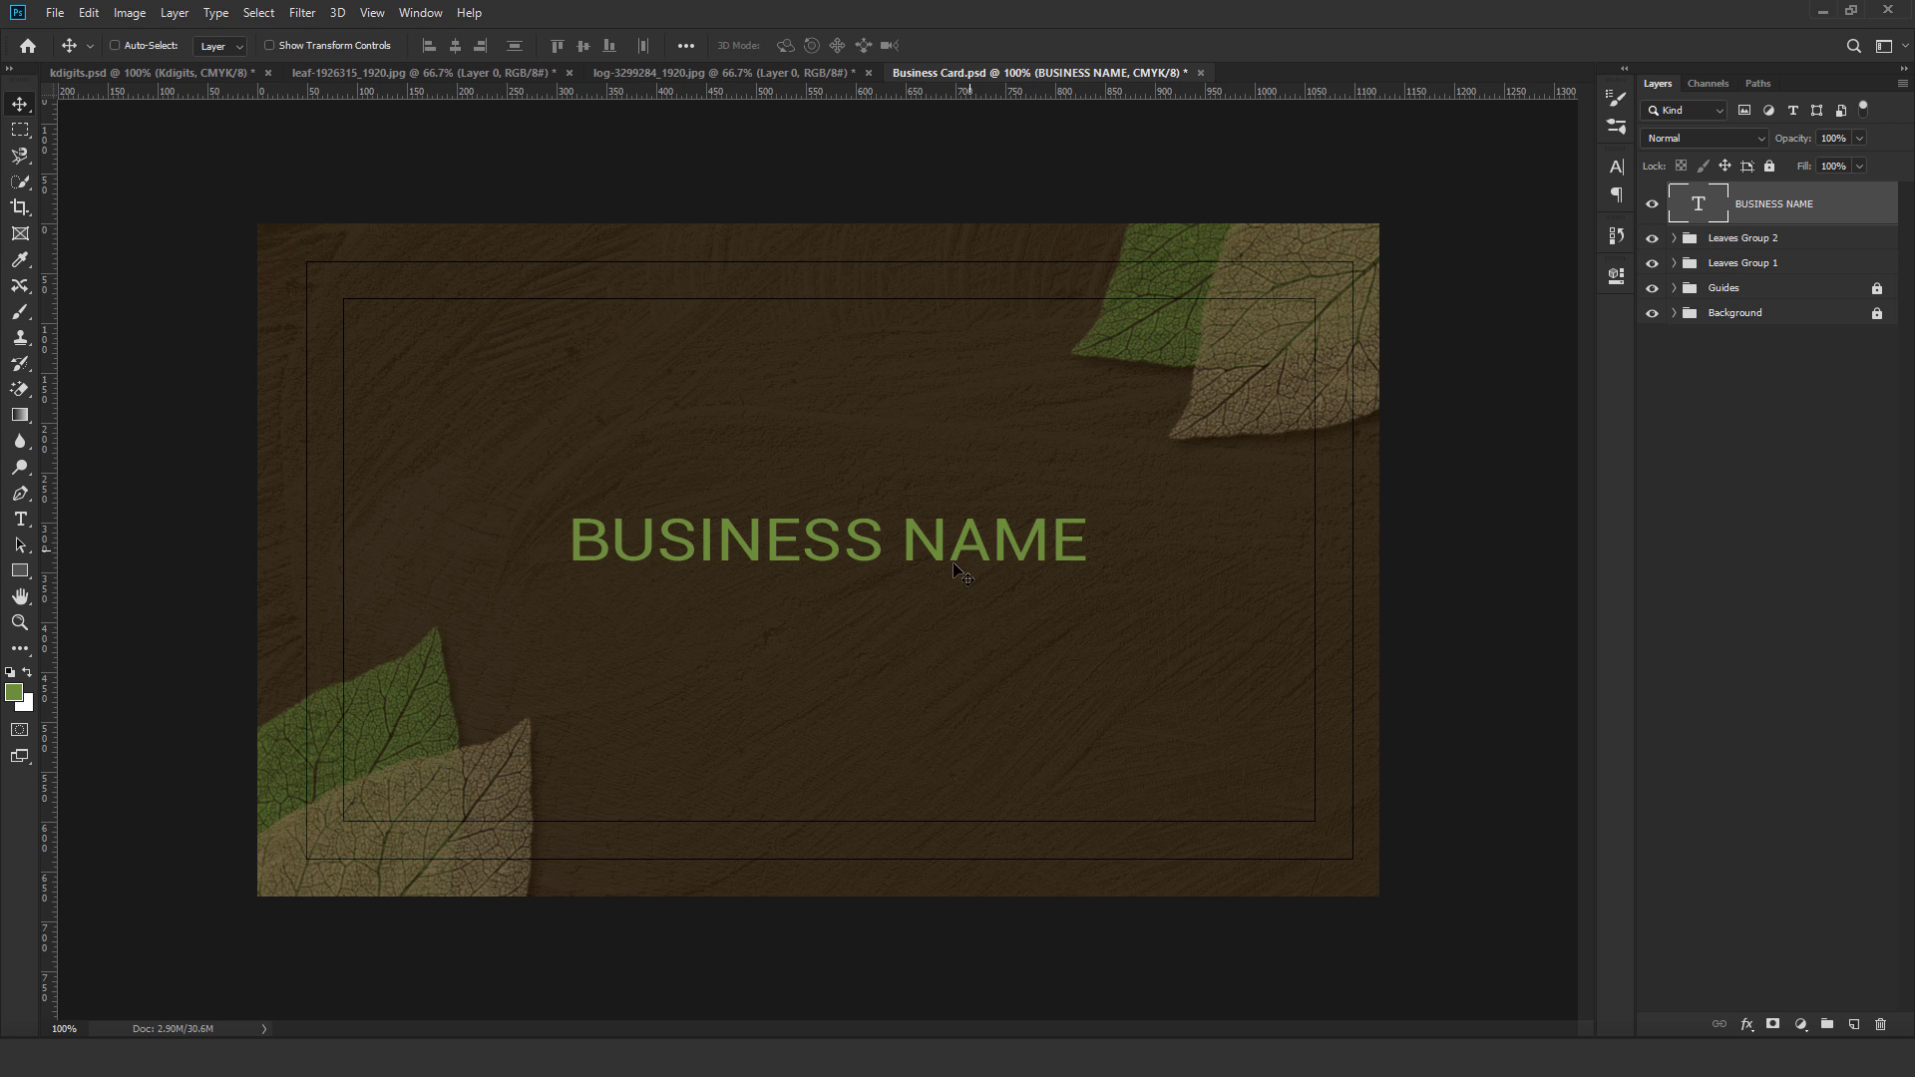
# Set the background color to #a2a0a0.
pyautogui.click(28, 701)
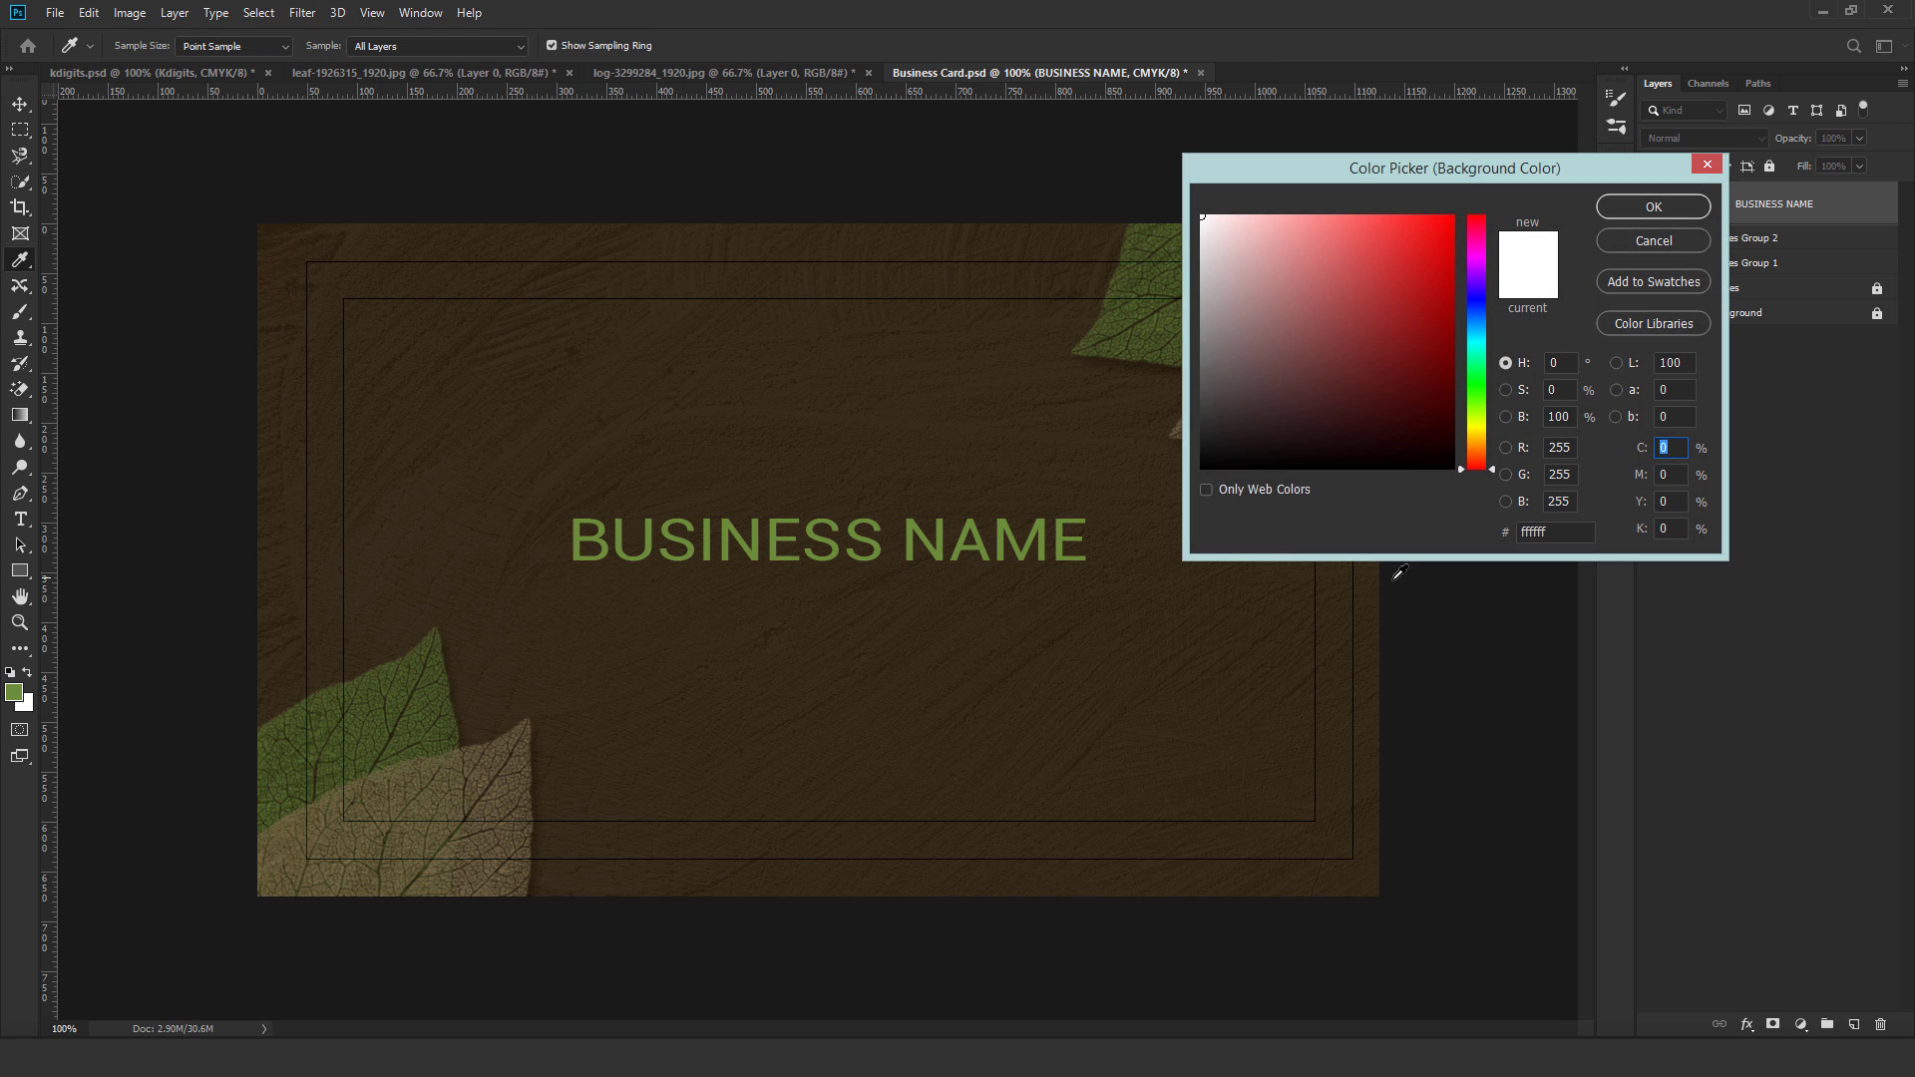
pyautogui.click(1536, 532)
pyautogui.write('a2a0a0')
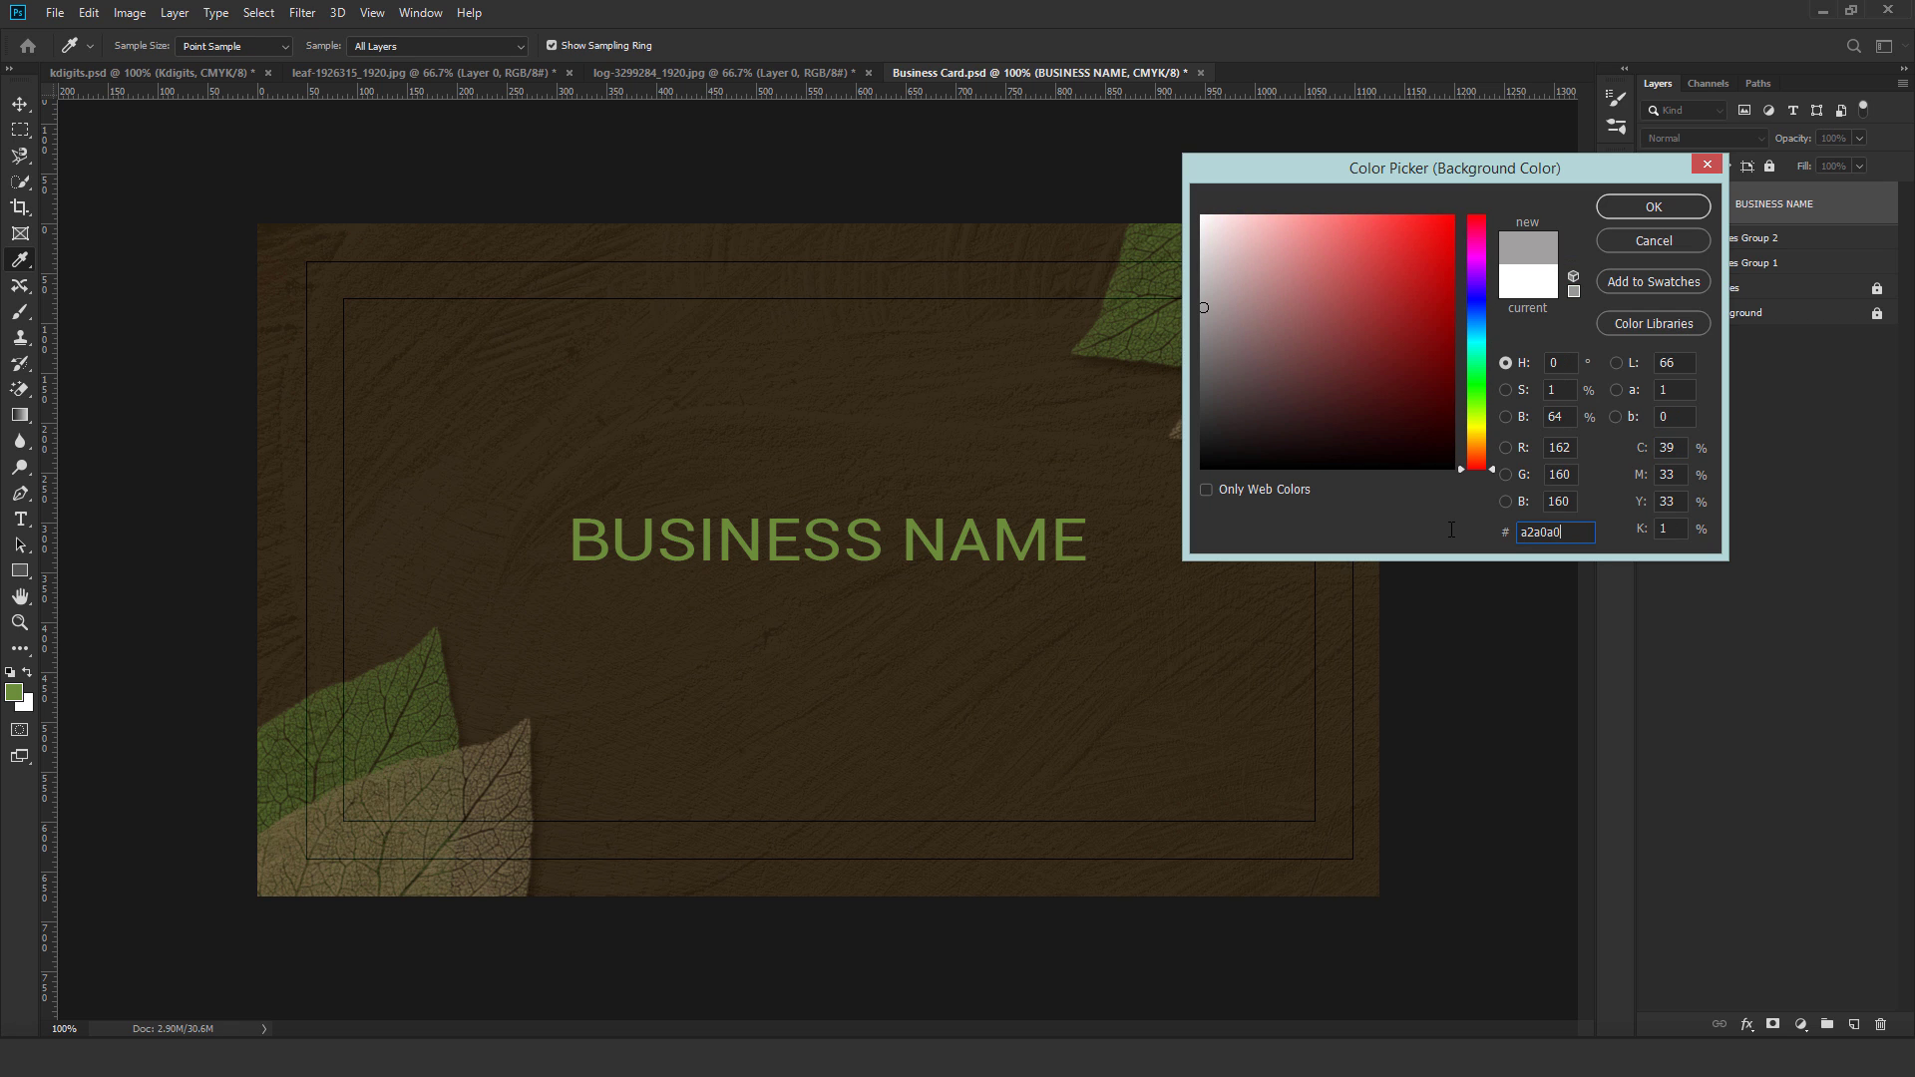
pyautogui.click(1653, 212)
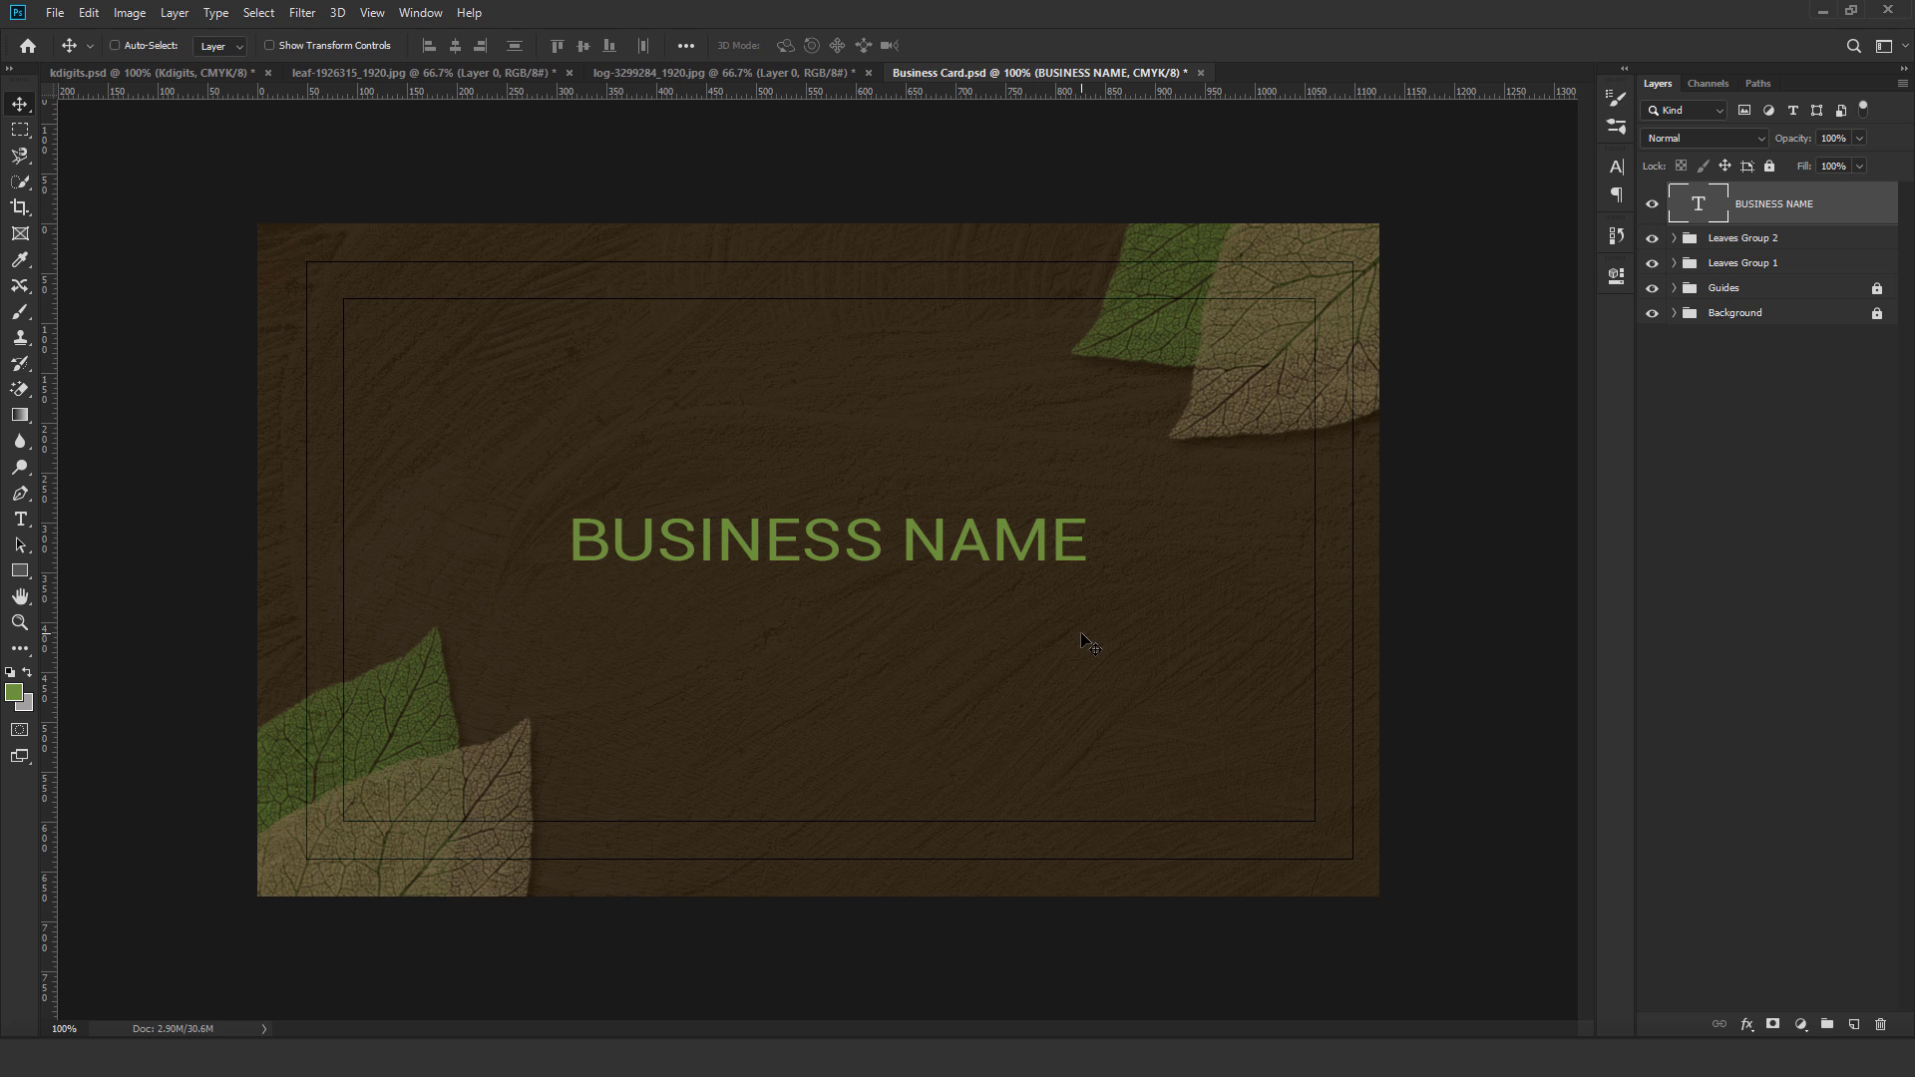
# Add the horizontal text "Slogan or Tagline Goes Here" below the business name.
pyautogui.click(20, 519)
pyautogui.click(720, 688)
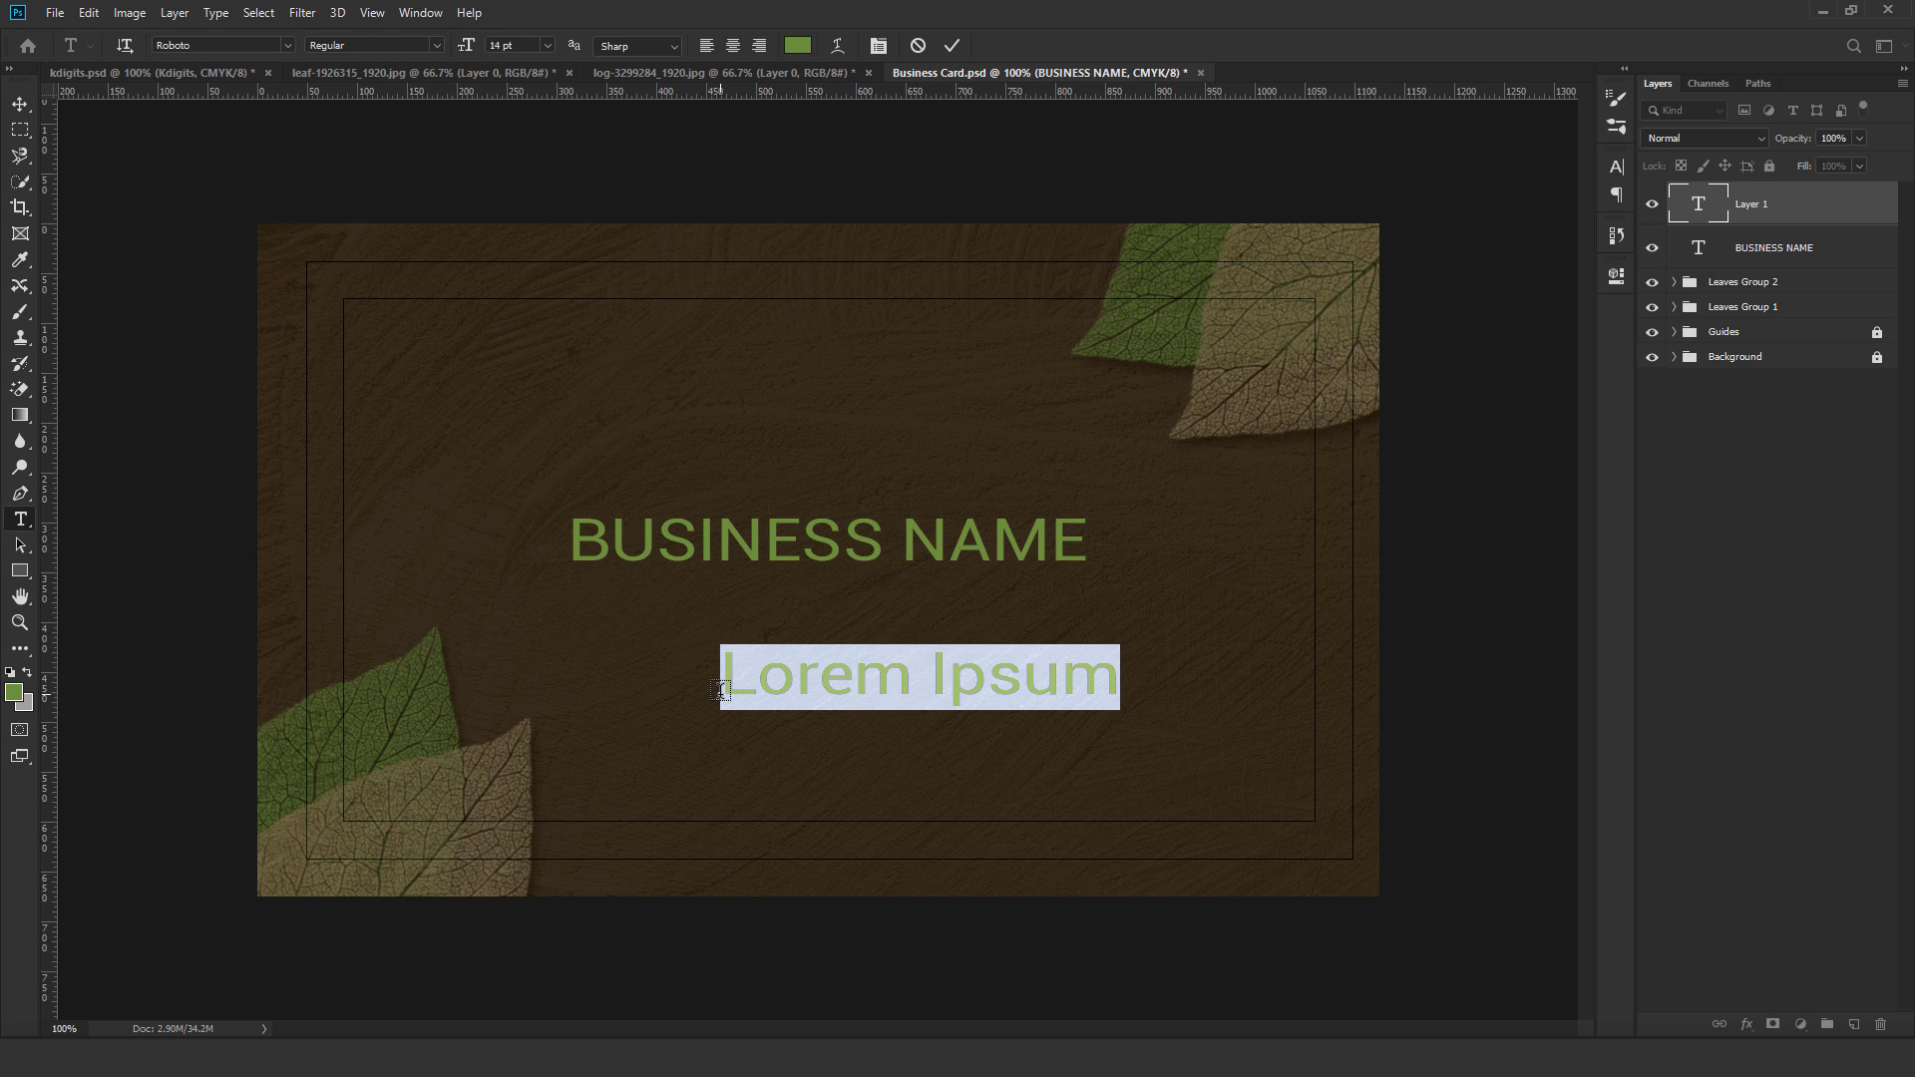
pyautogui.hotkey('ctrl', 'v')
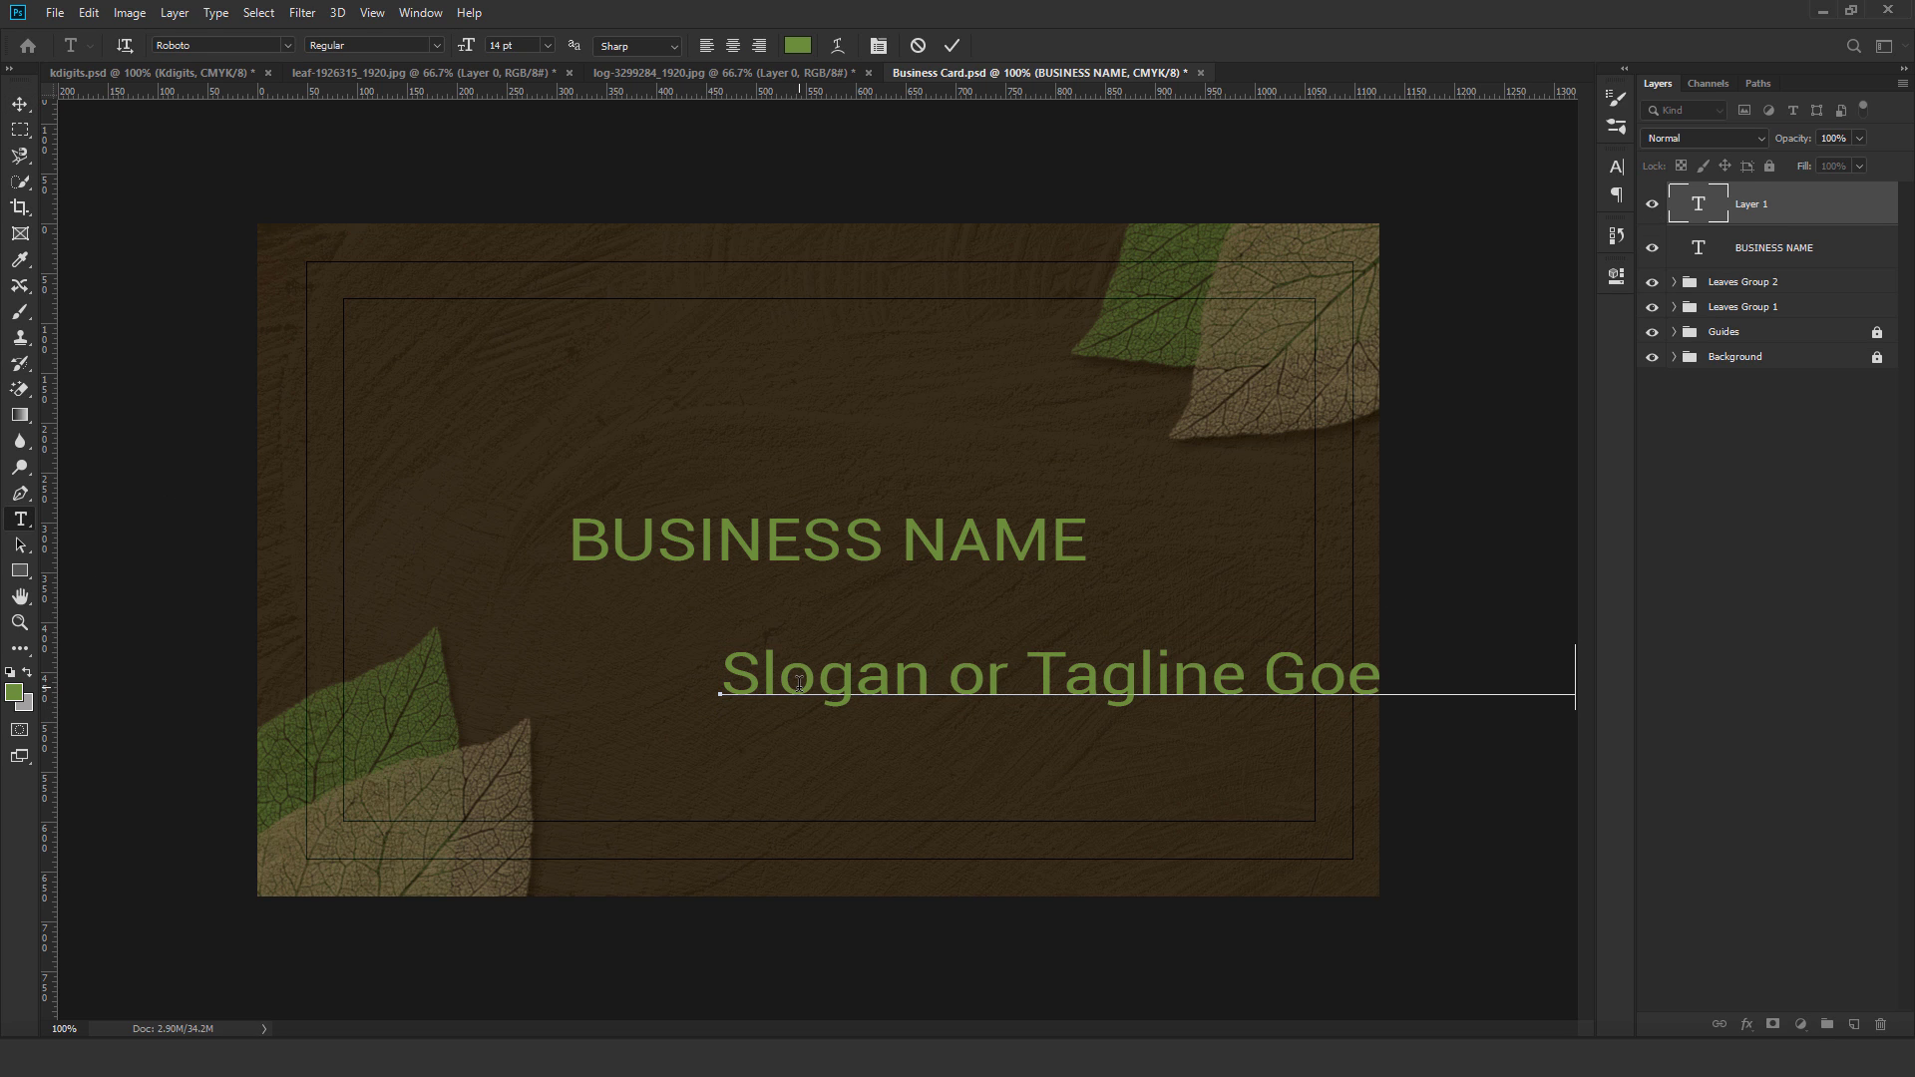
# Set the whole tagline text to a 5 pt font size with tracking of 200.
pyautogui.click(878, 45)
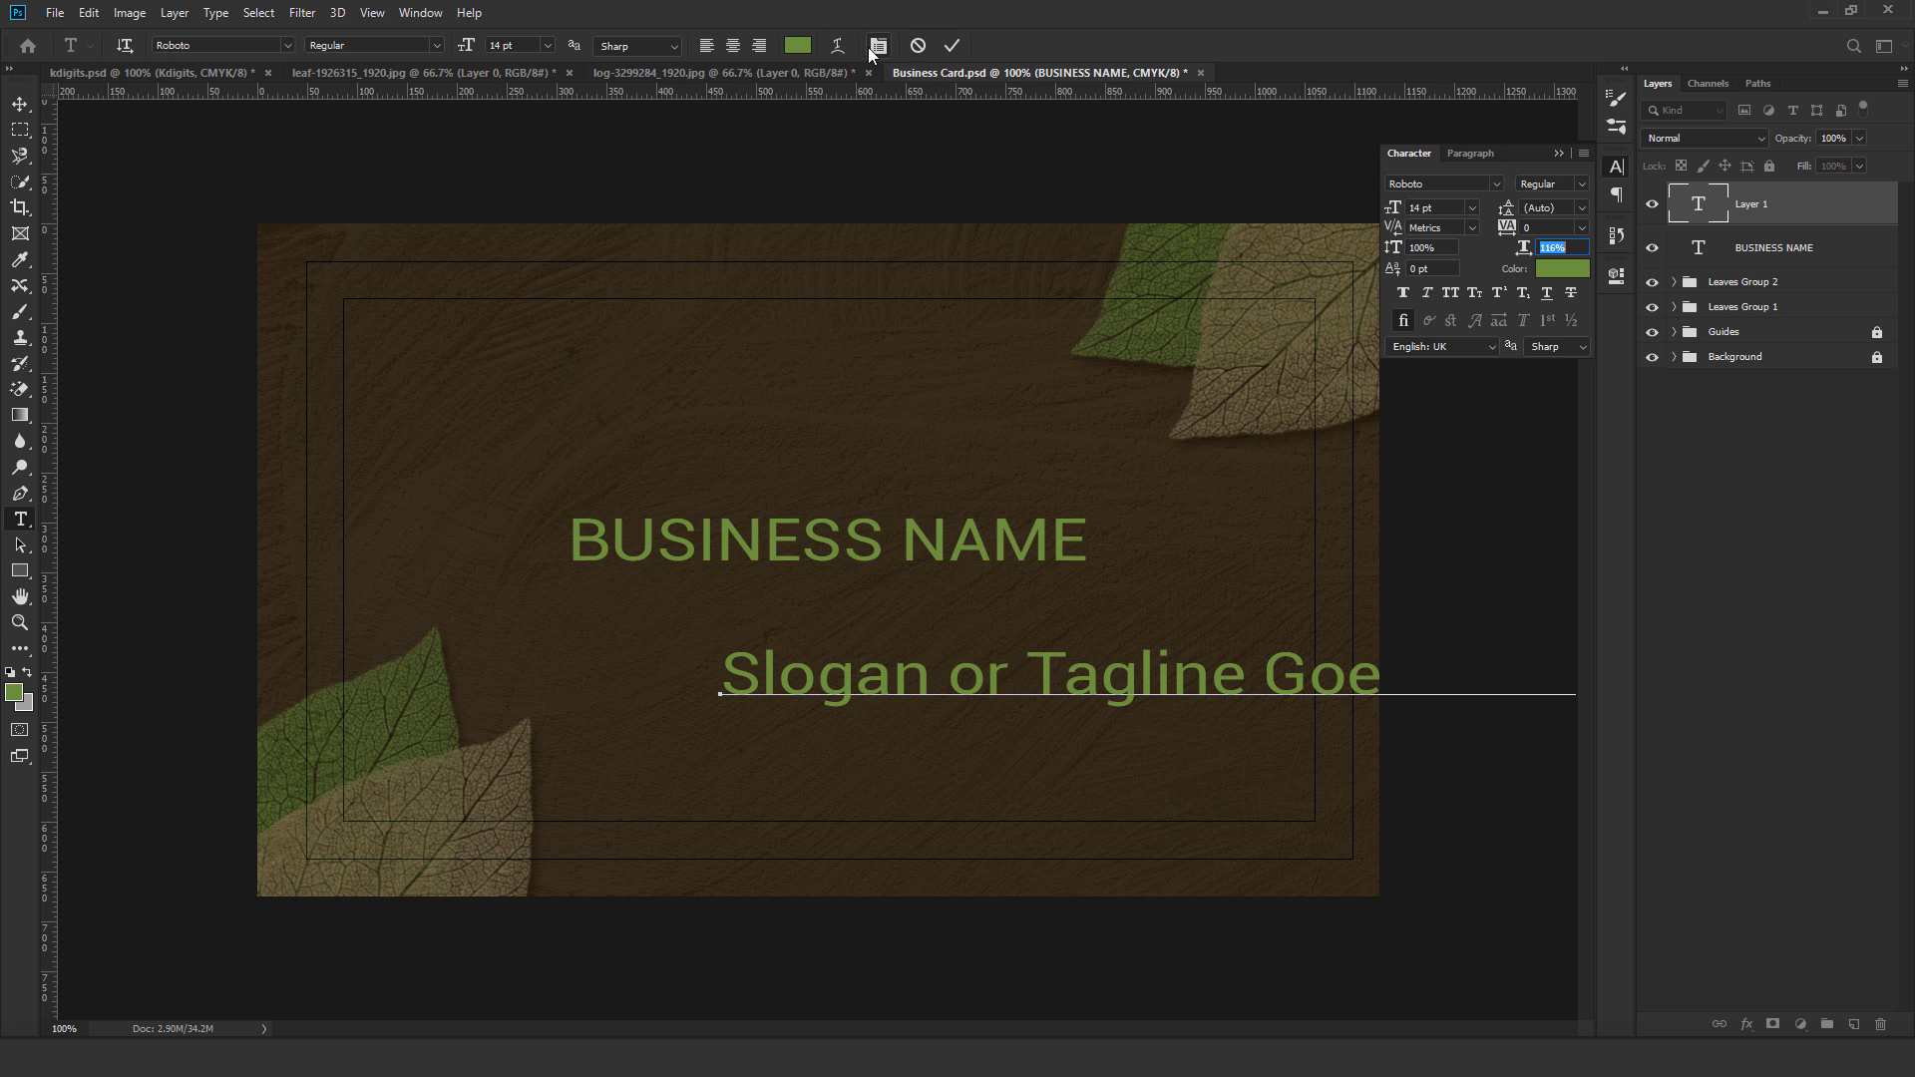
pyautogui.click(1472, 209)
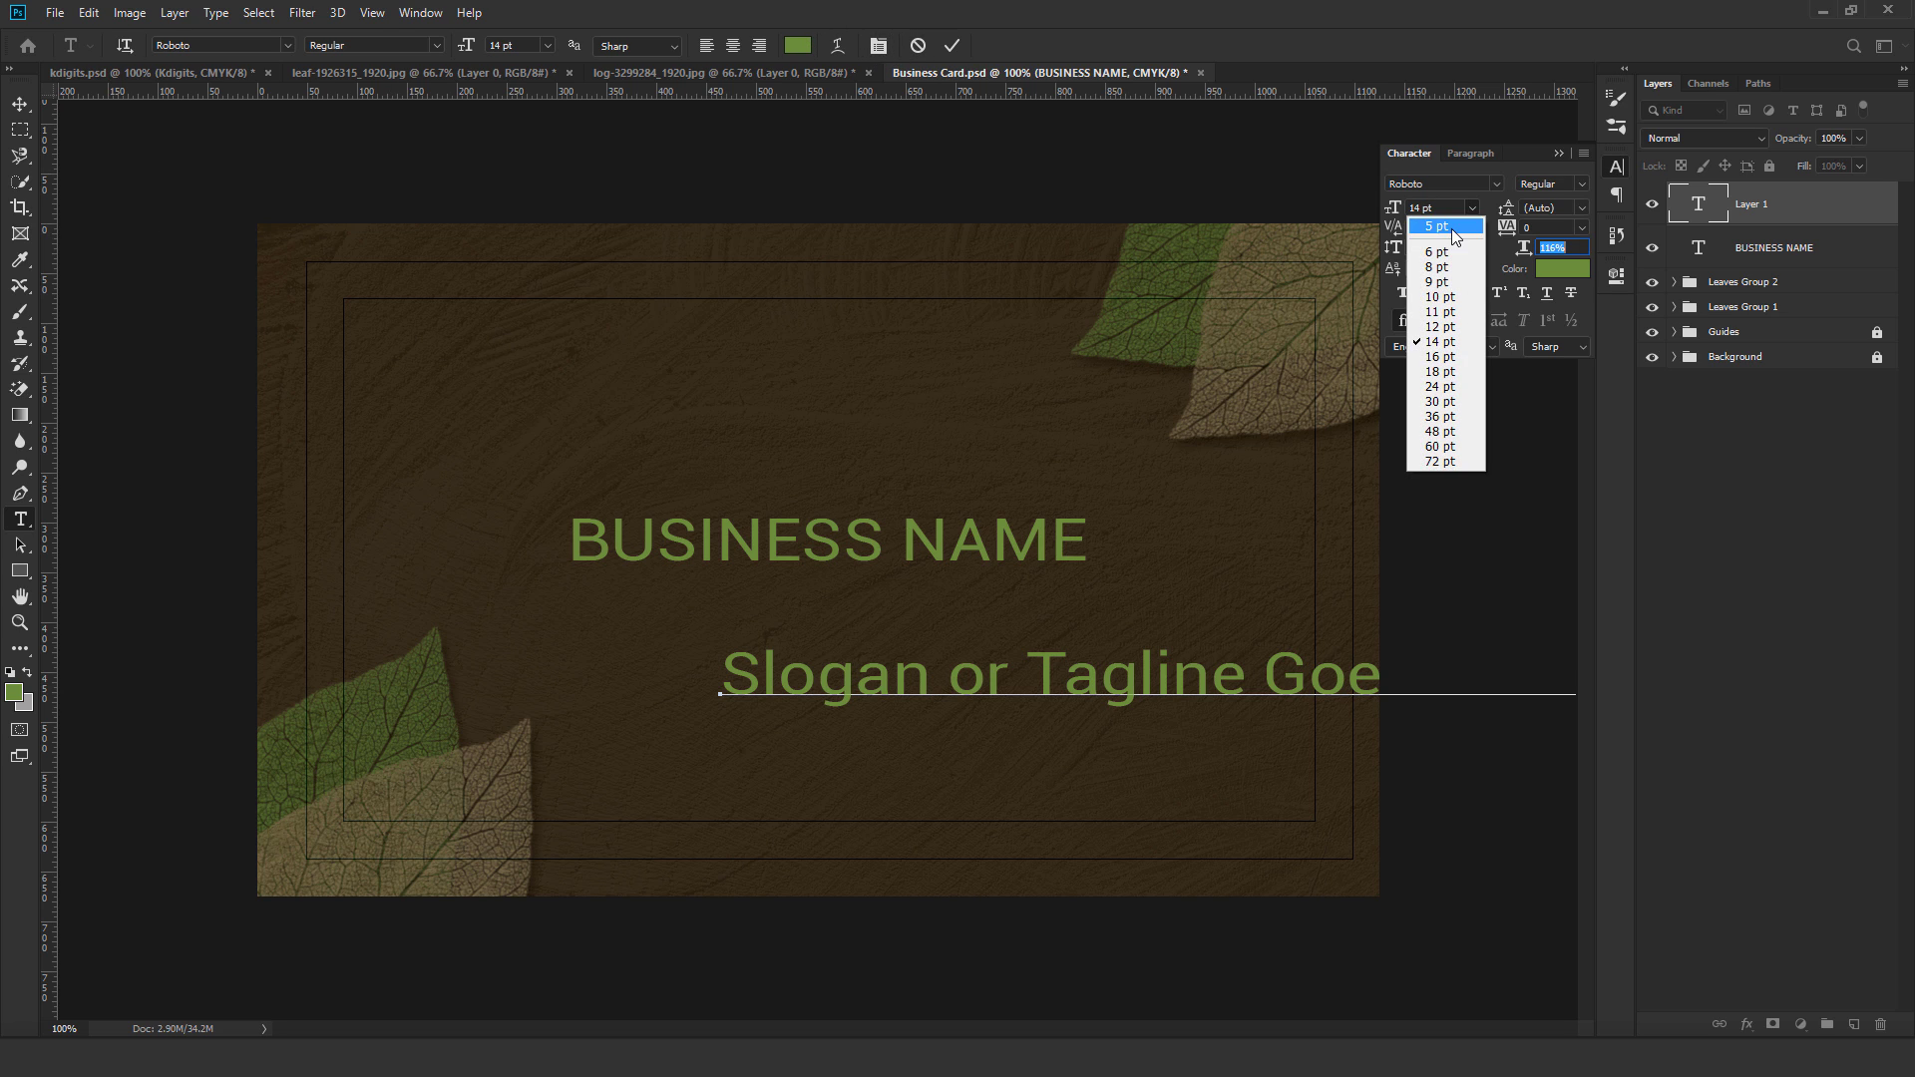
pyautogui.click(1435, 221)
pyautogui.tripleClick(728, 668)
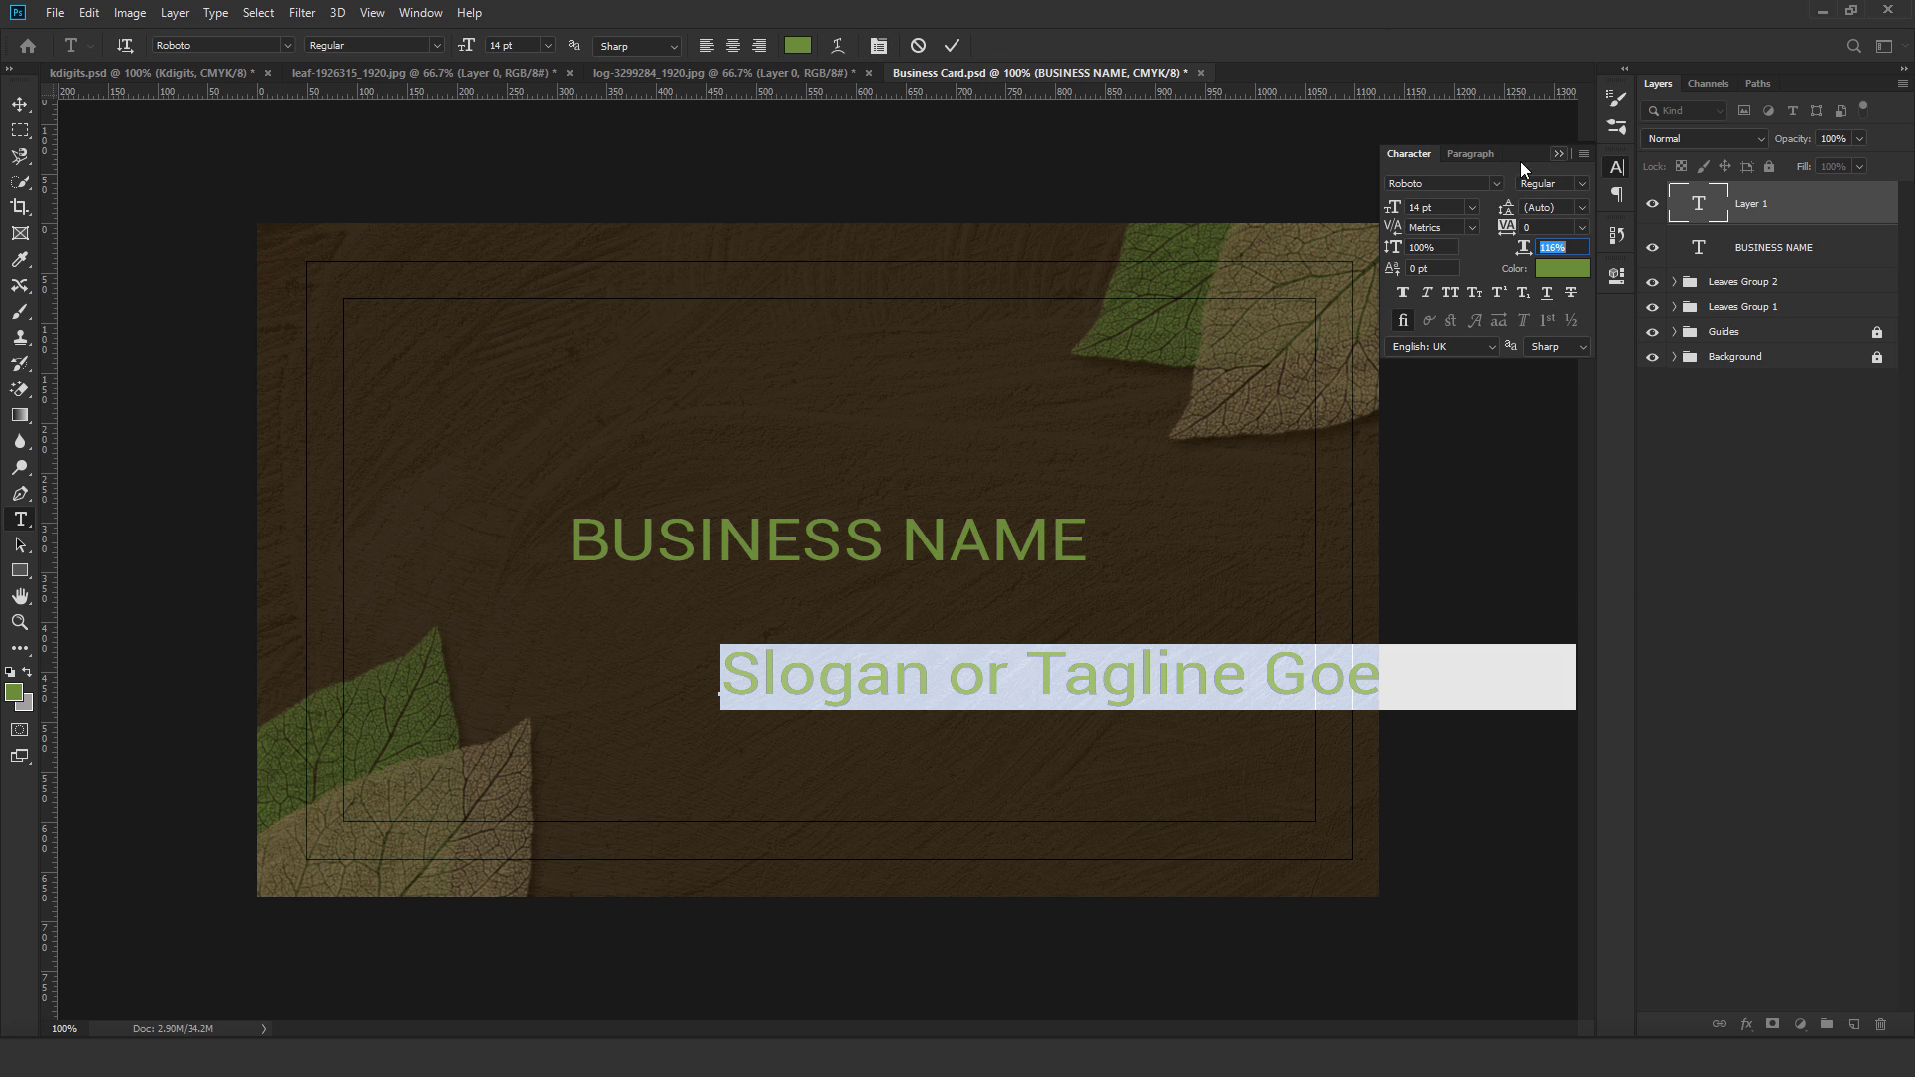
pyautogui.click(1471, 207)
pyautogui.click(1461, 230)
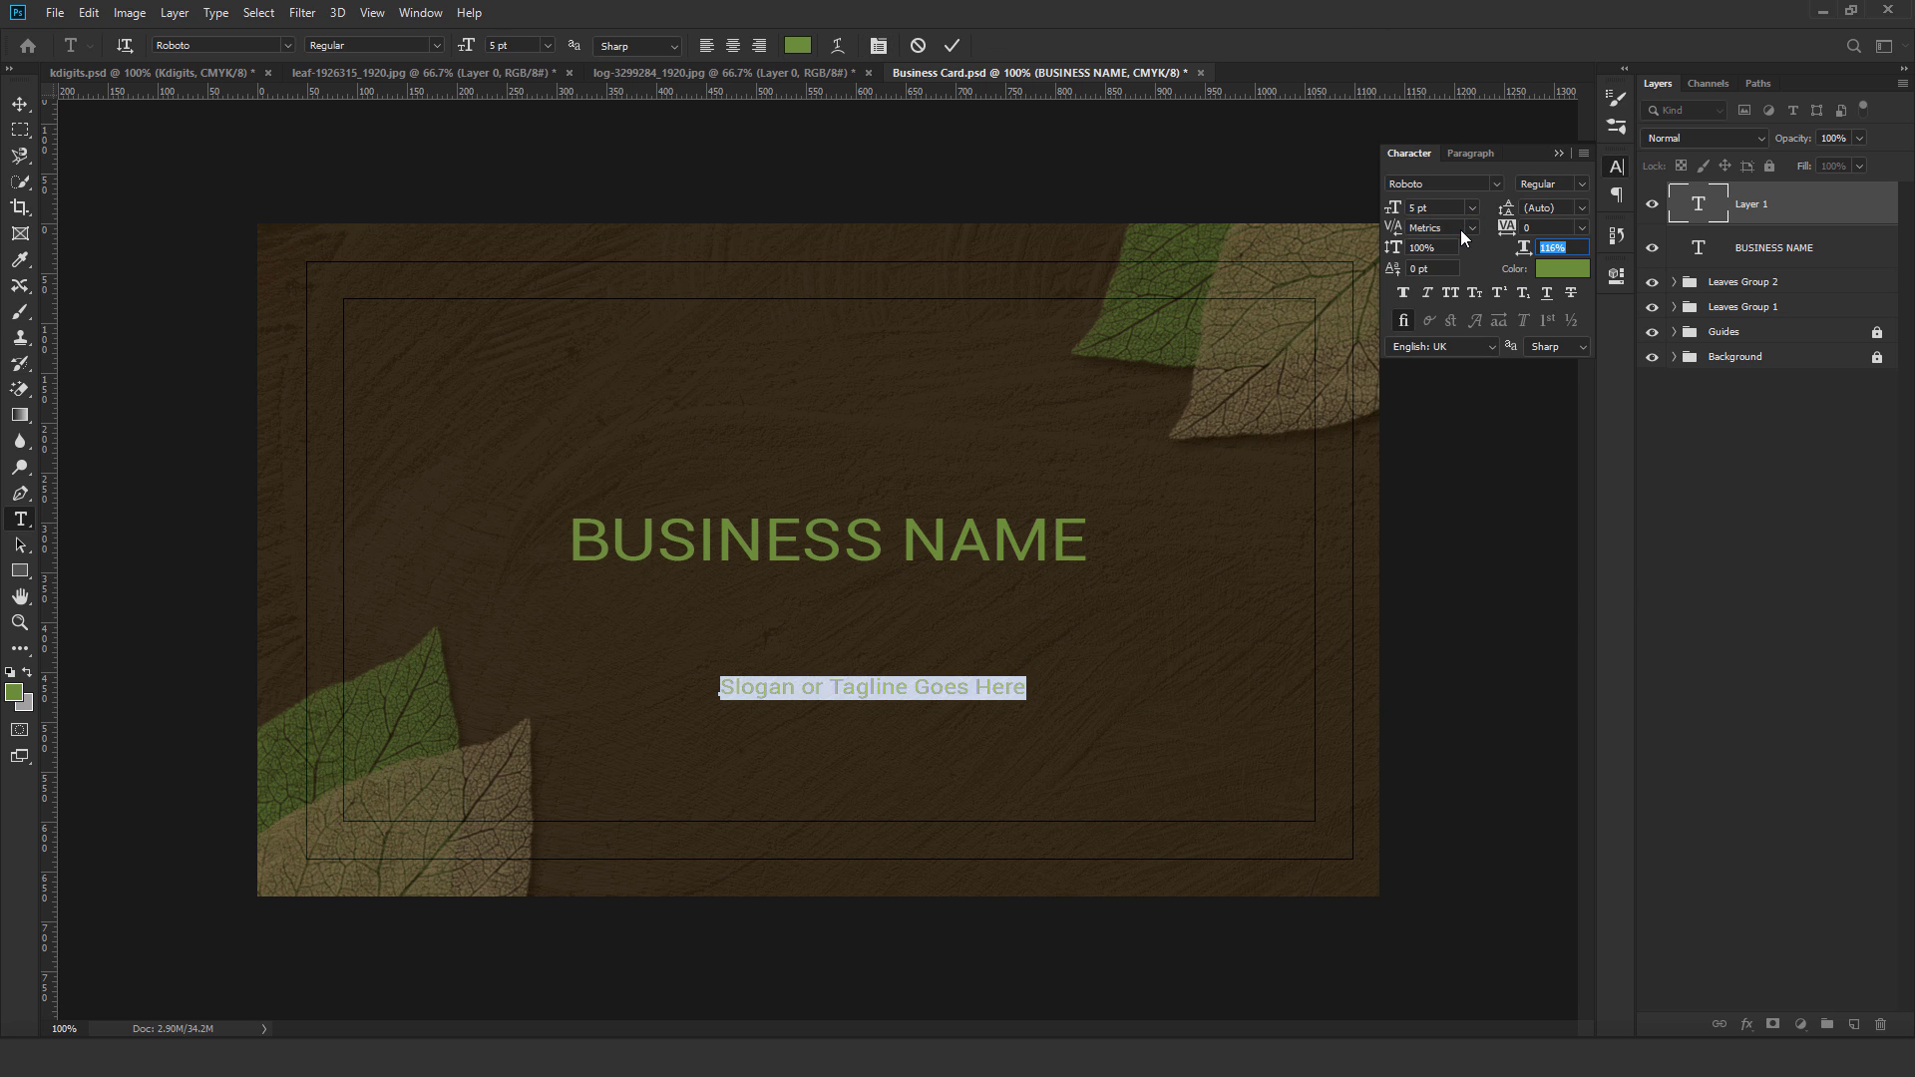
pyautogui.moveTo(1506, 236); pyautogui.dragTo(1515, 233)
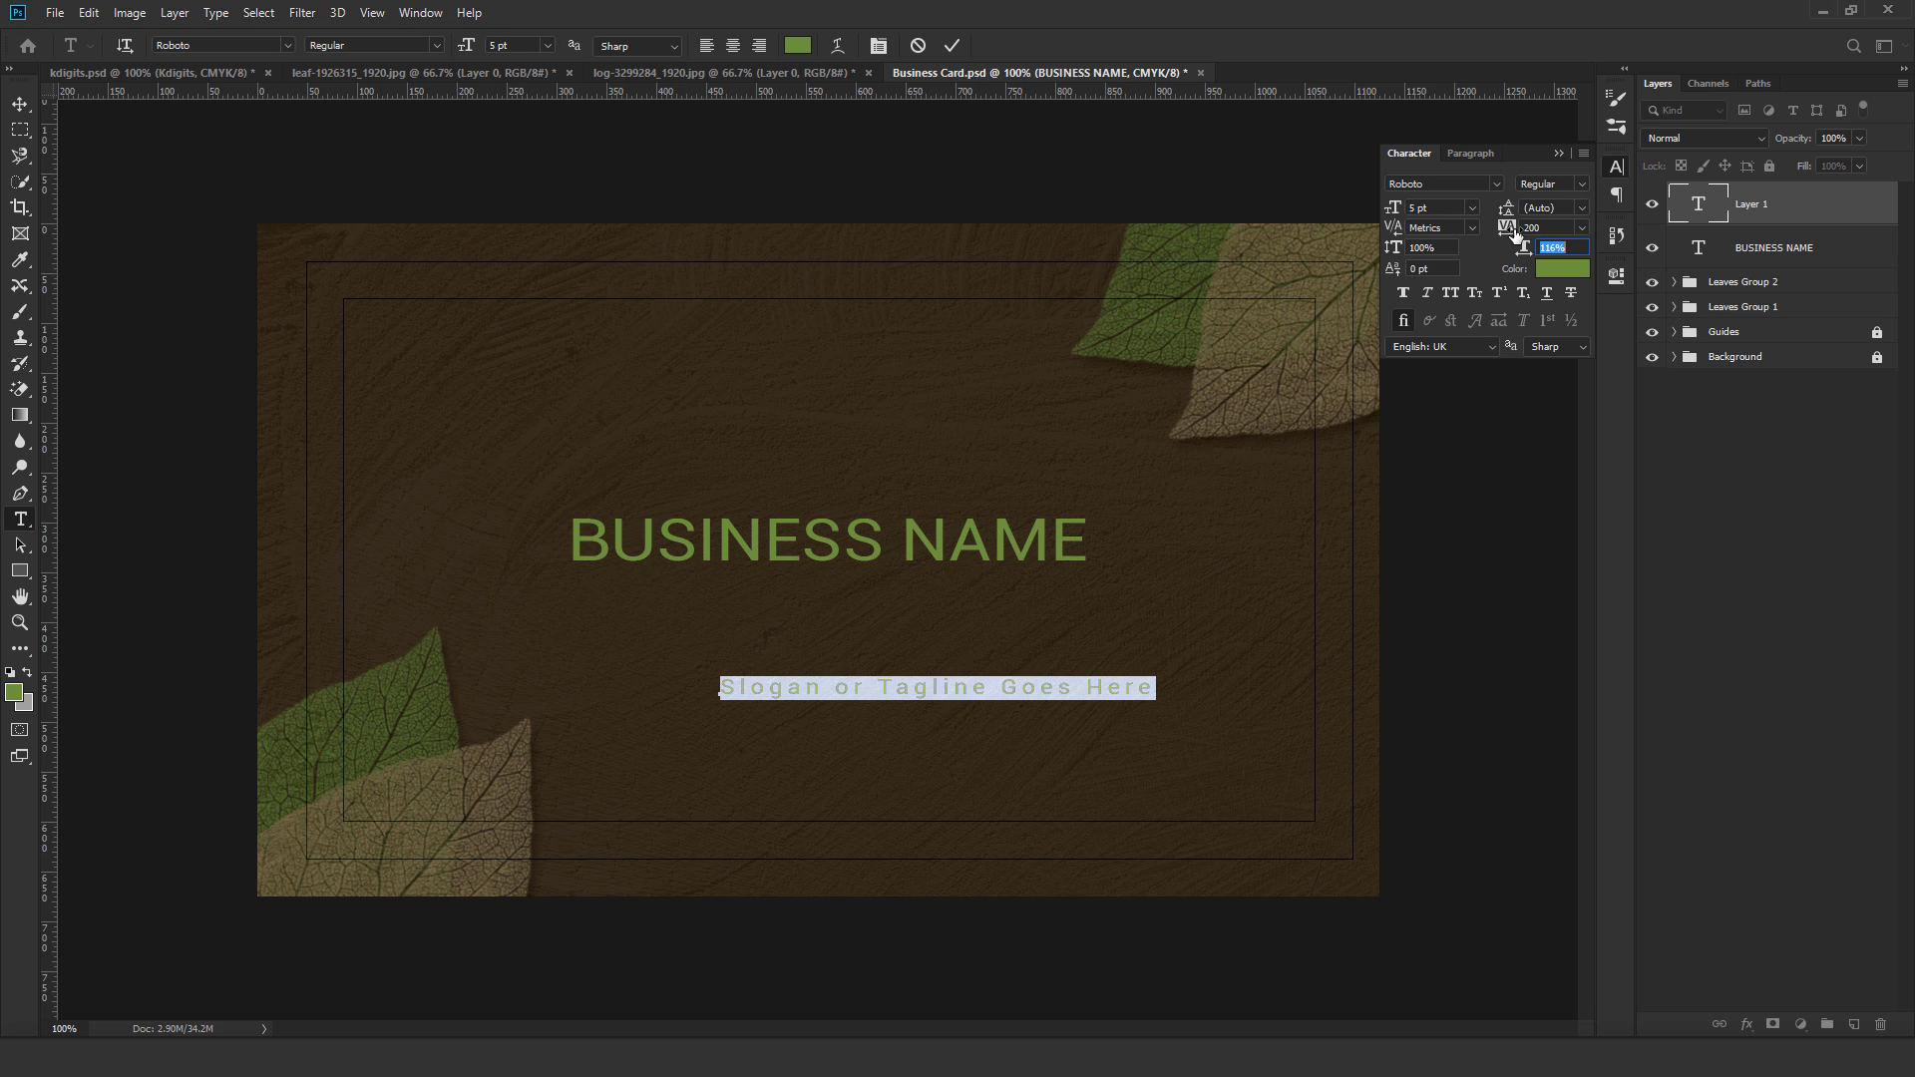
# Move the tagline directly beneath the business name with left edges roughly aligned, and recolor it with the gray background color #a2a0a0.
pyautogui.click(22, 104)
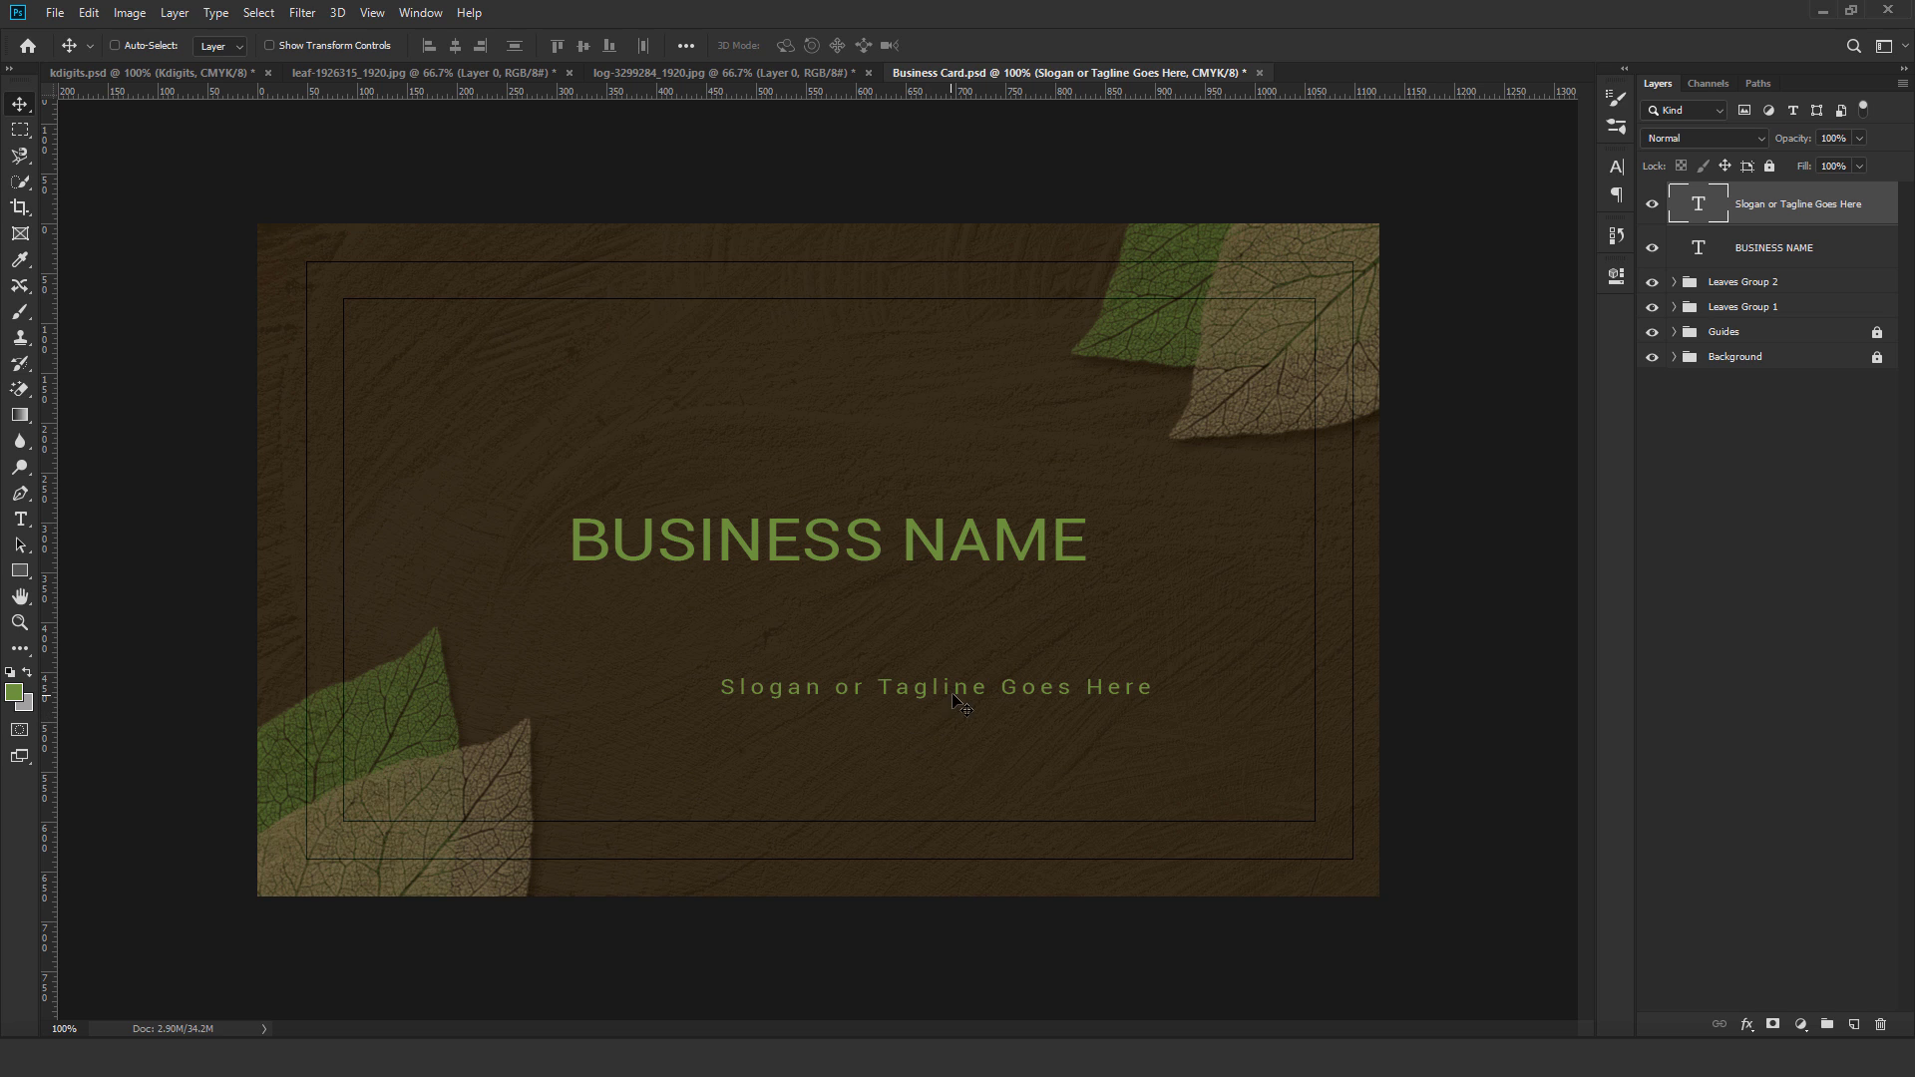
pyautogui.moveTo(955, 698); pyautogui.dragTo(823, 595)
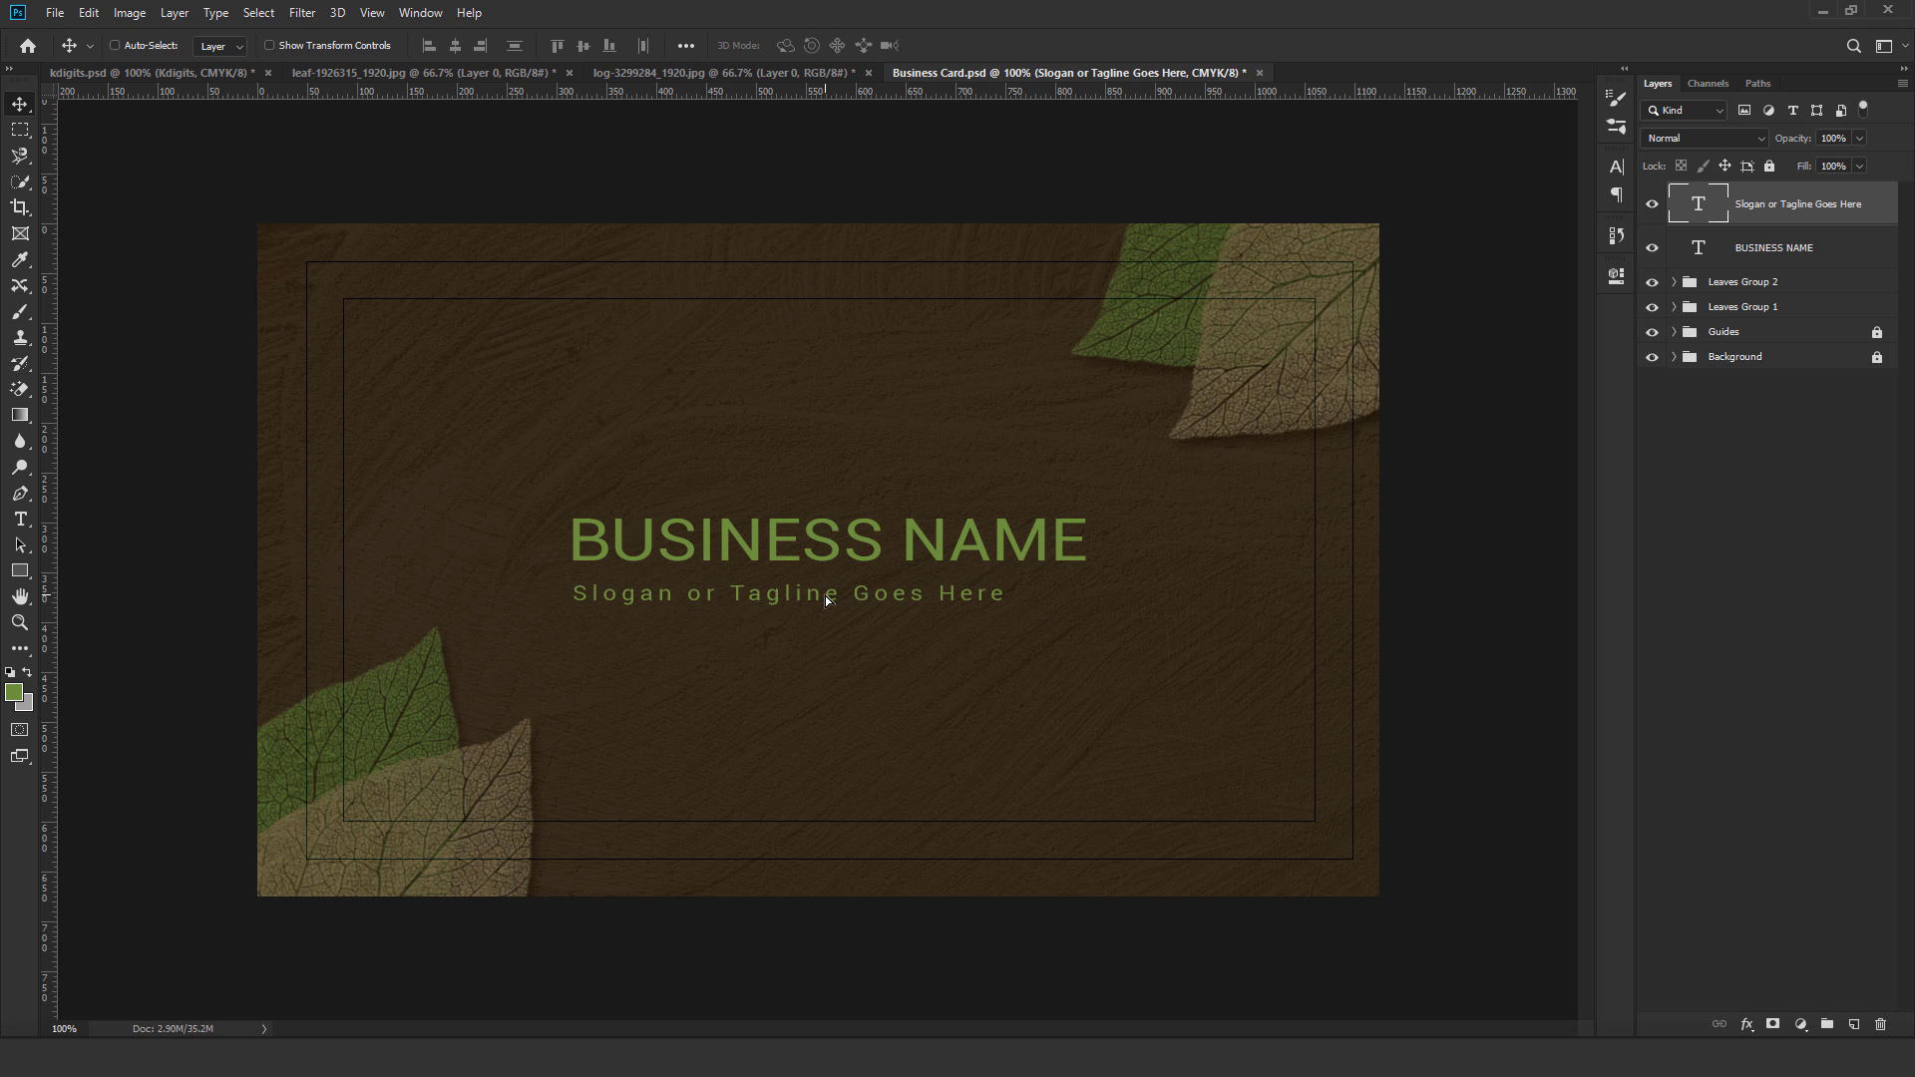
pyautogui.click(24, 521)
pyautogui.click(795, 44)
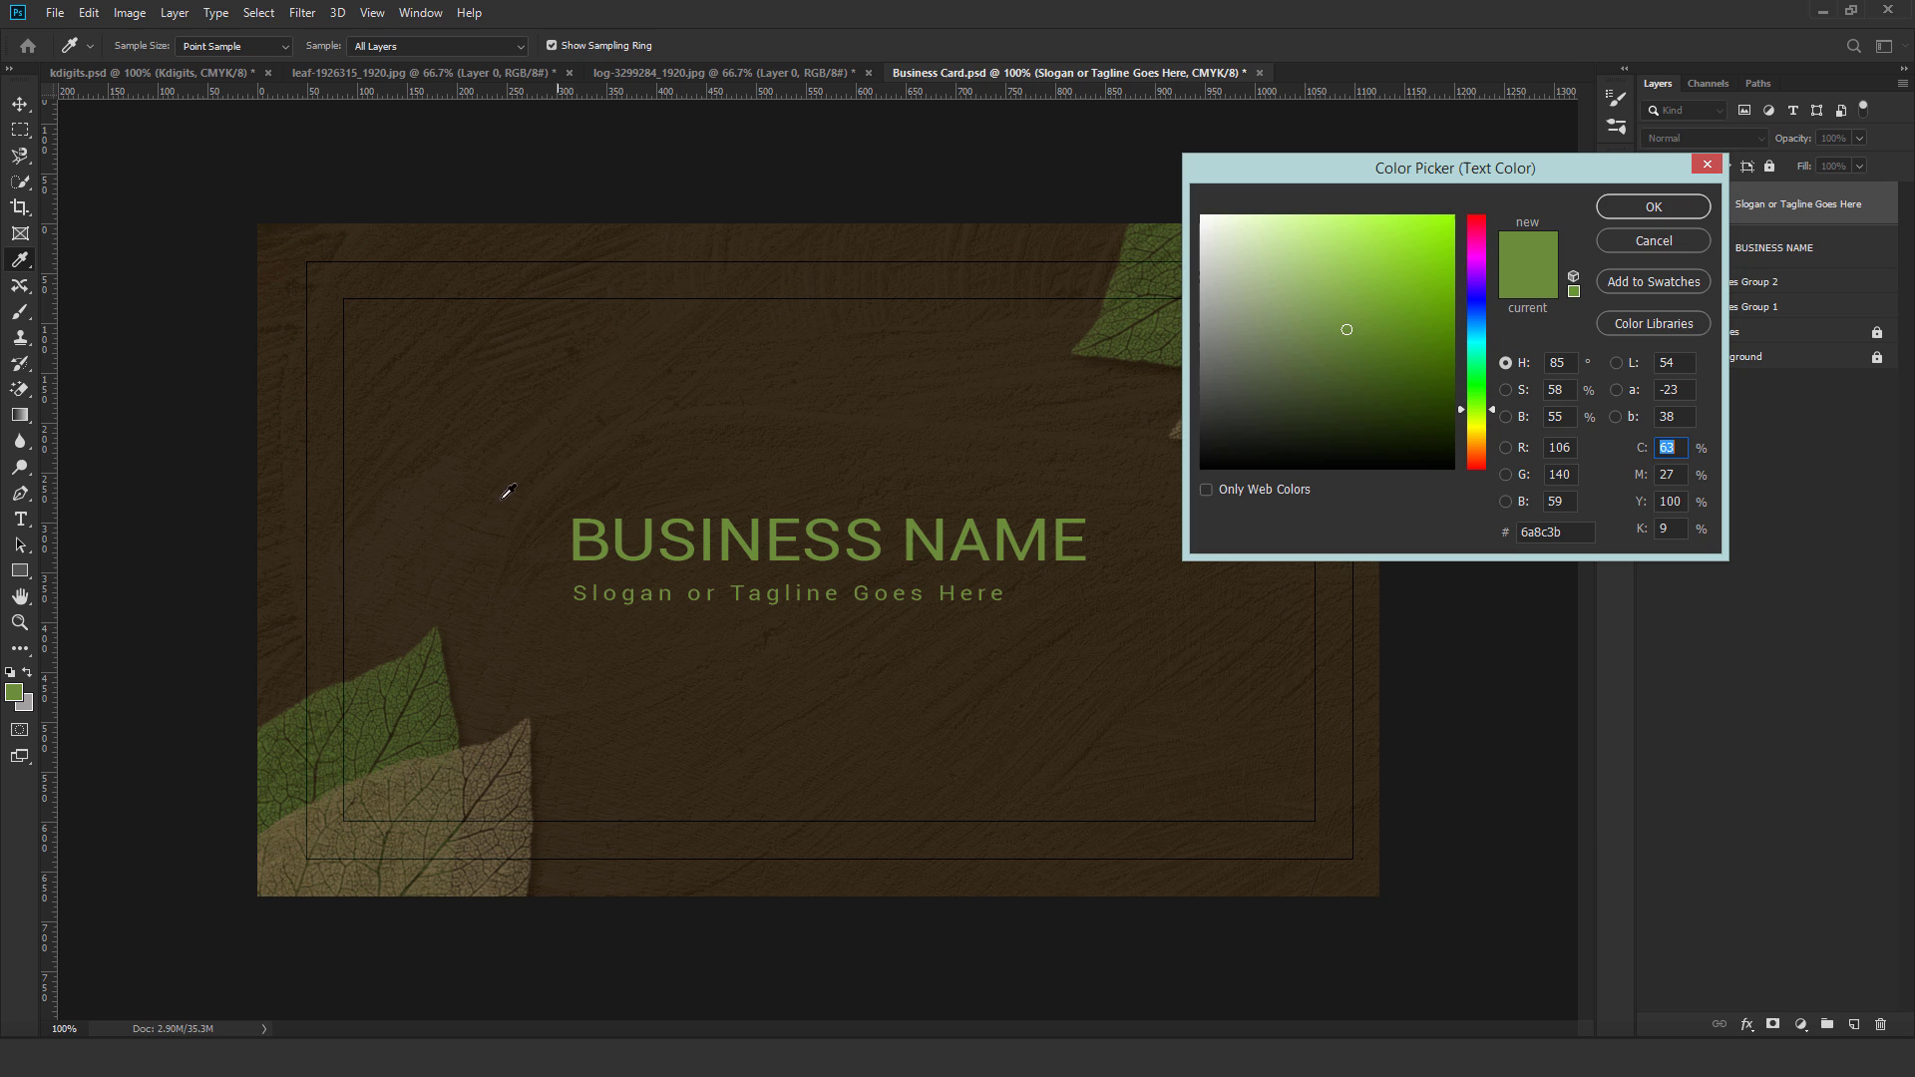
pyautogui.click(22, 708)
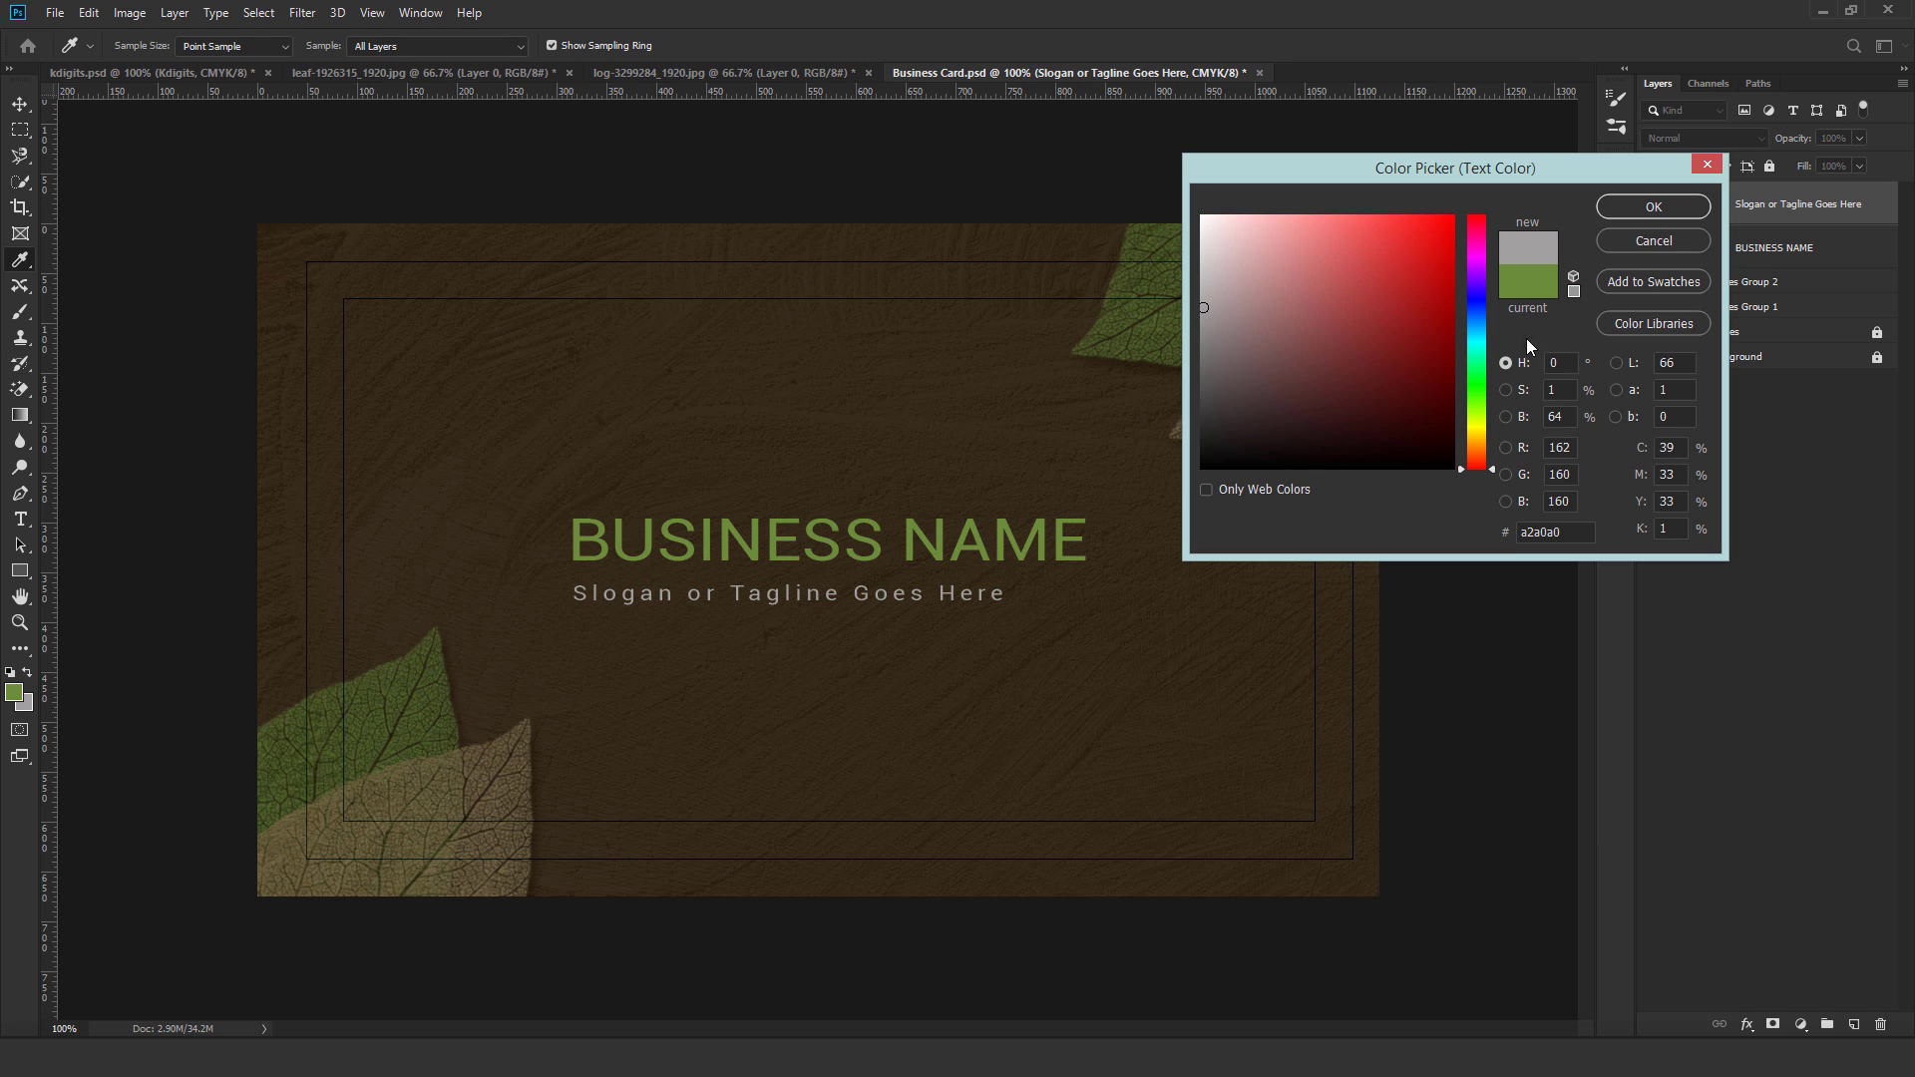
pyautogui.click(1669, 206)
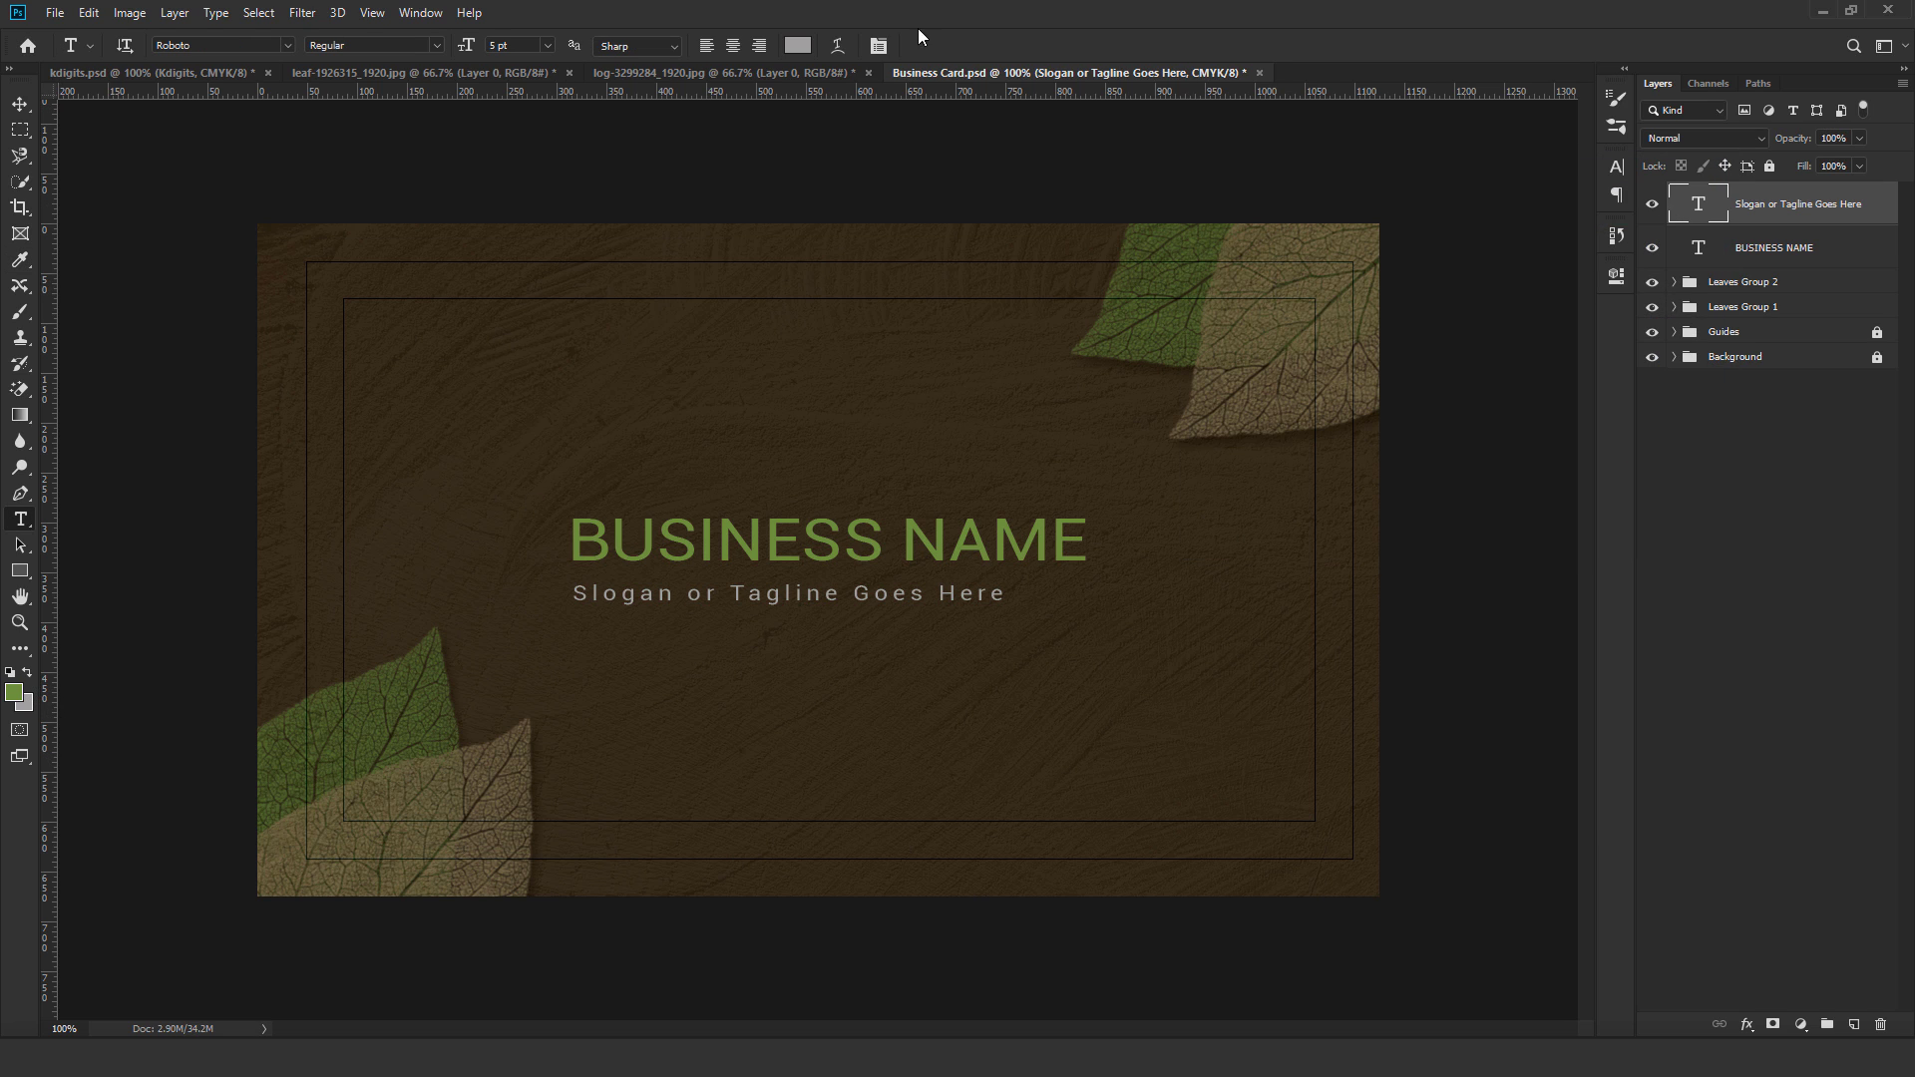
# Increase the tagline's font size to 6 pt.
pyautogui.click(877, 45)
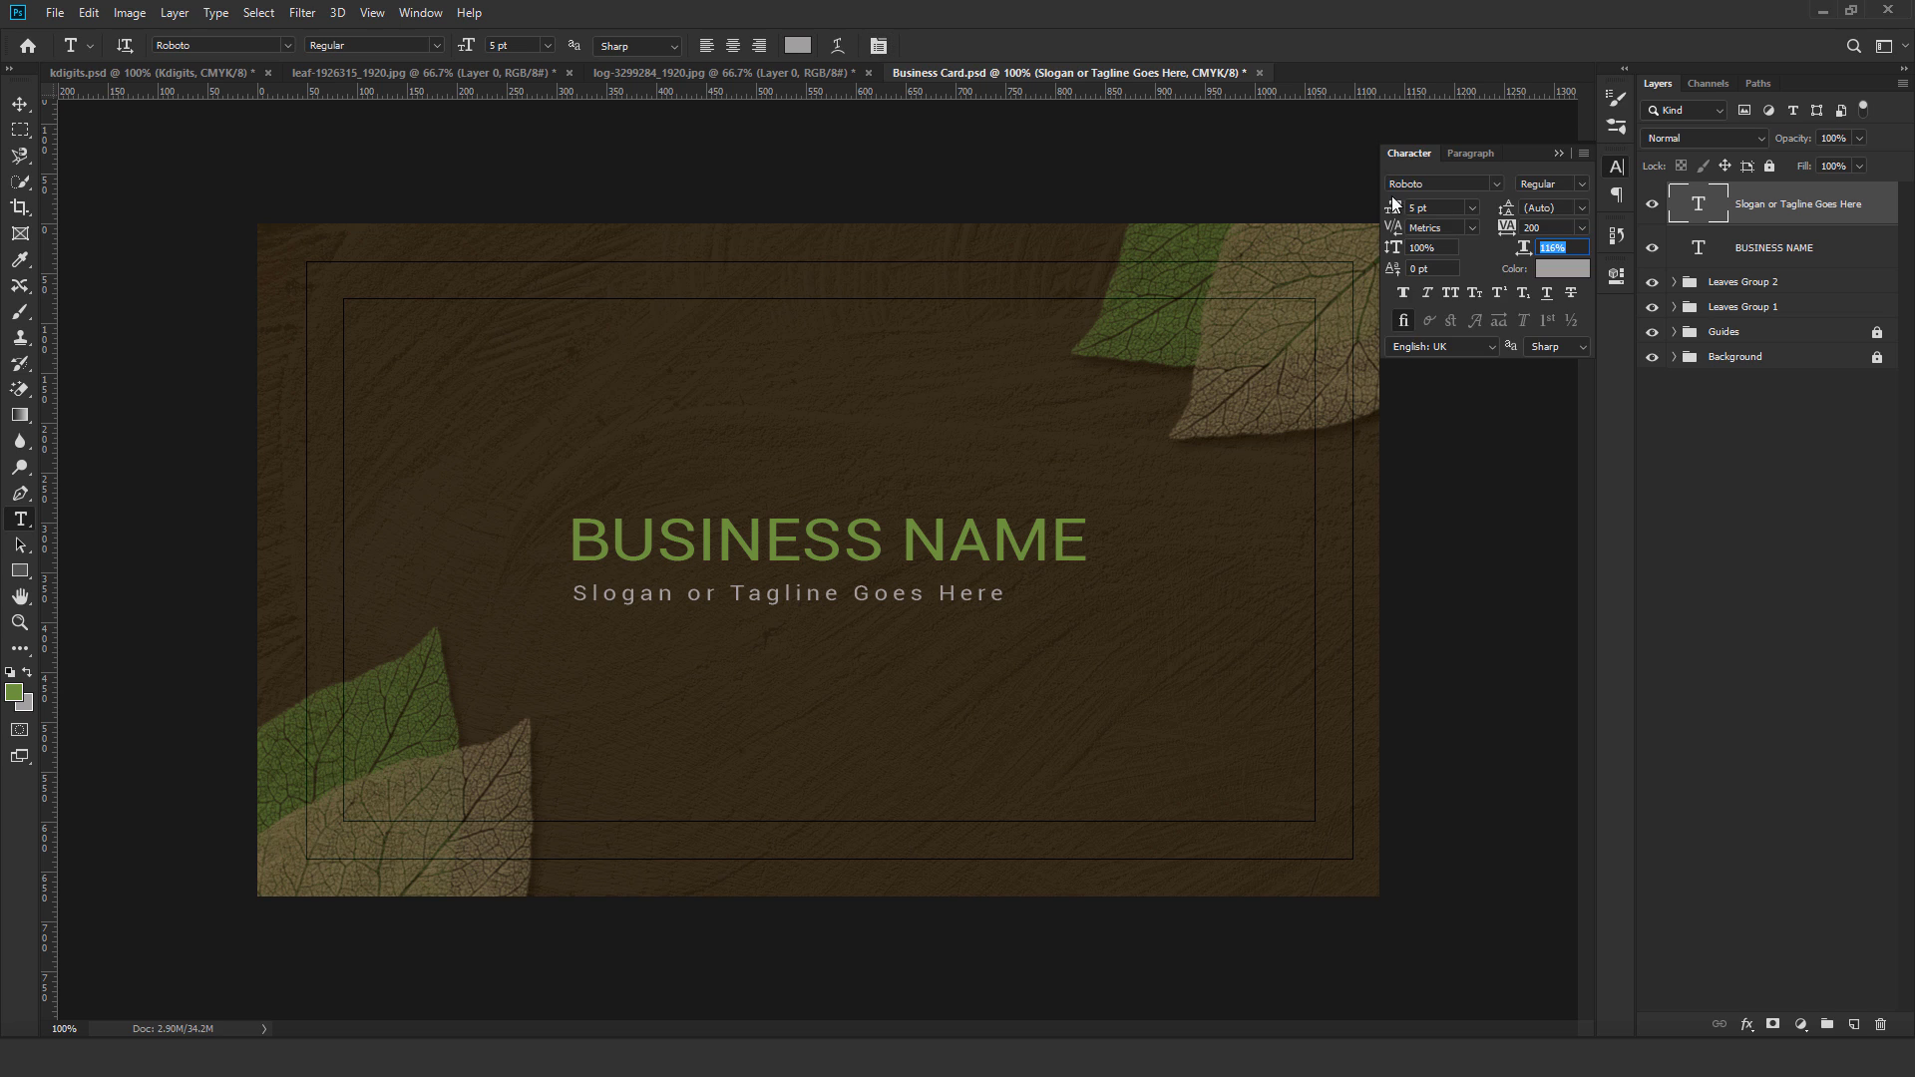
pyautogui.click(1472, 208)
pyautogui.click(1436, 225)
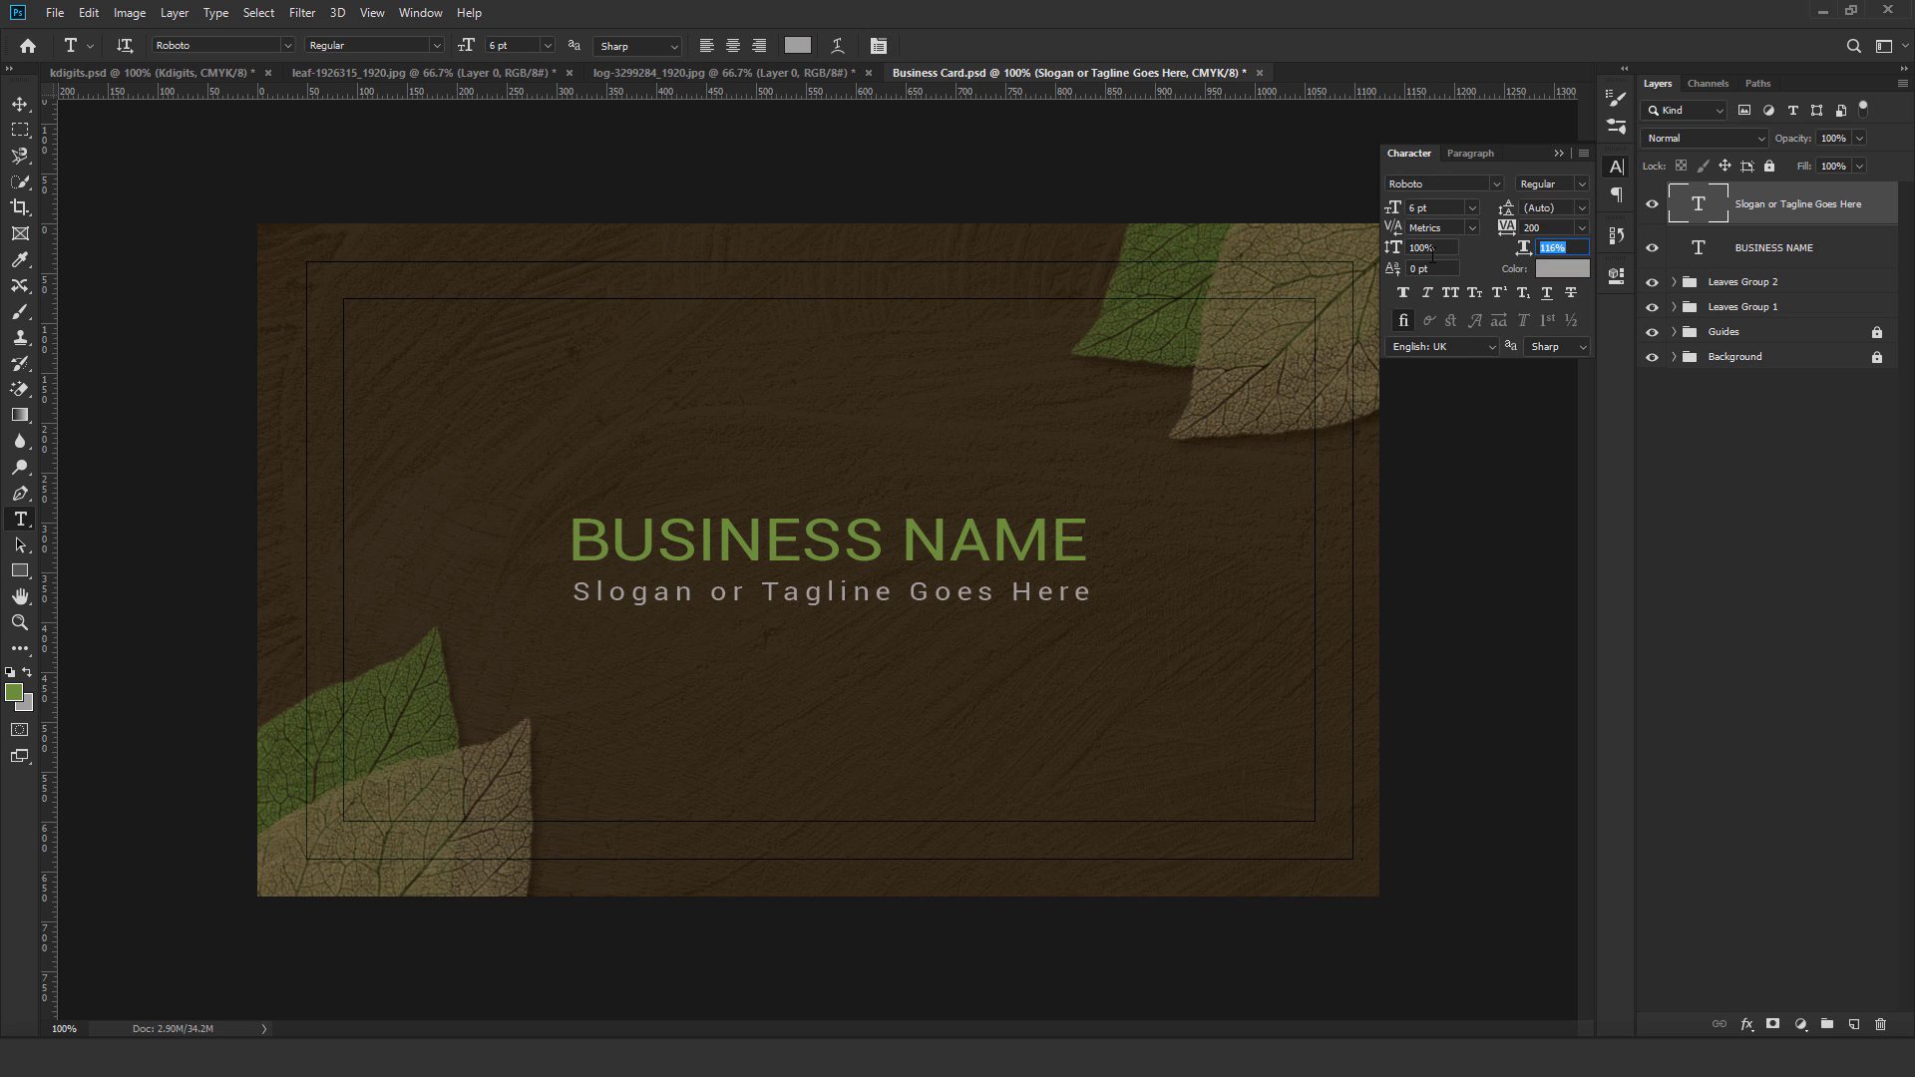
pyautogui.click(1558, 152)
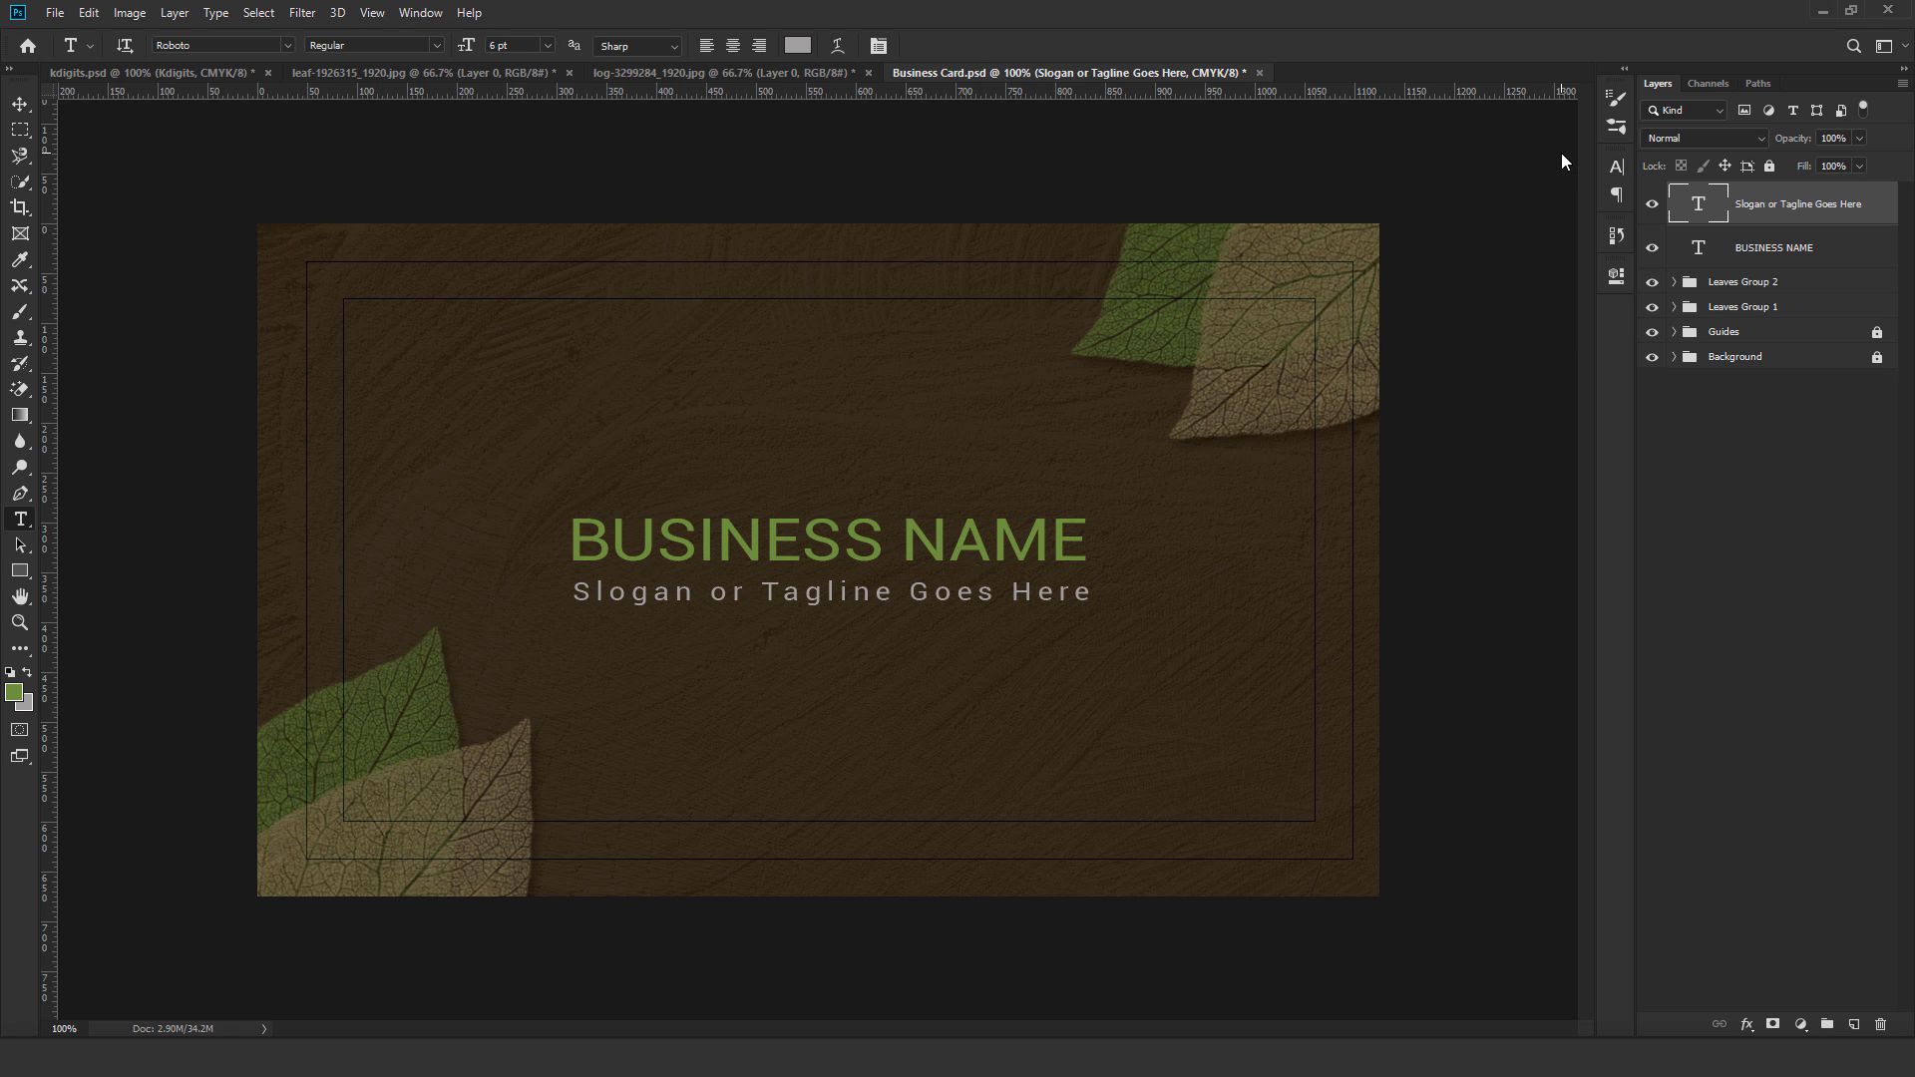
# Group the tagline and BUSINESS NAME layers and name the group "Text".
pyautogui.click(18, 105)
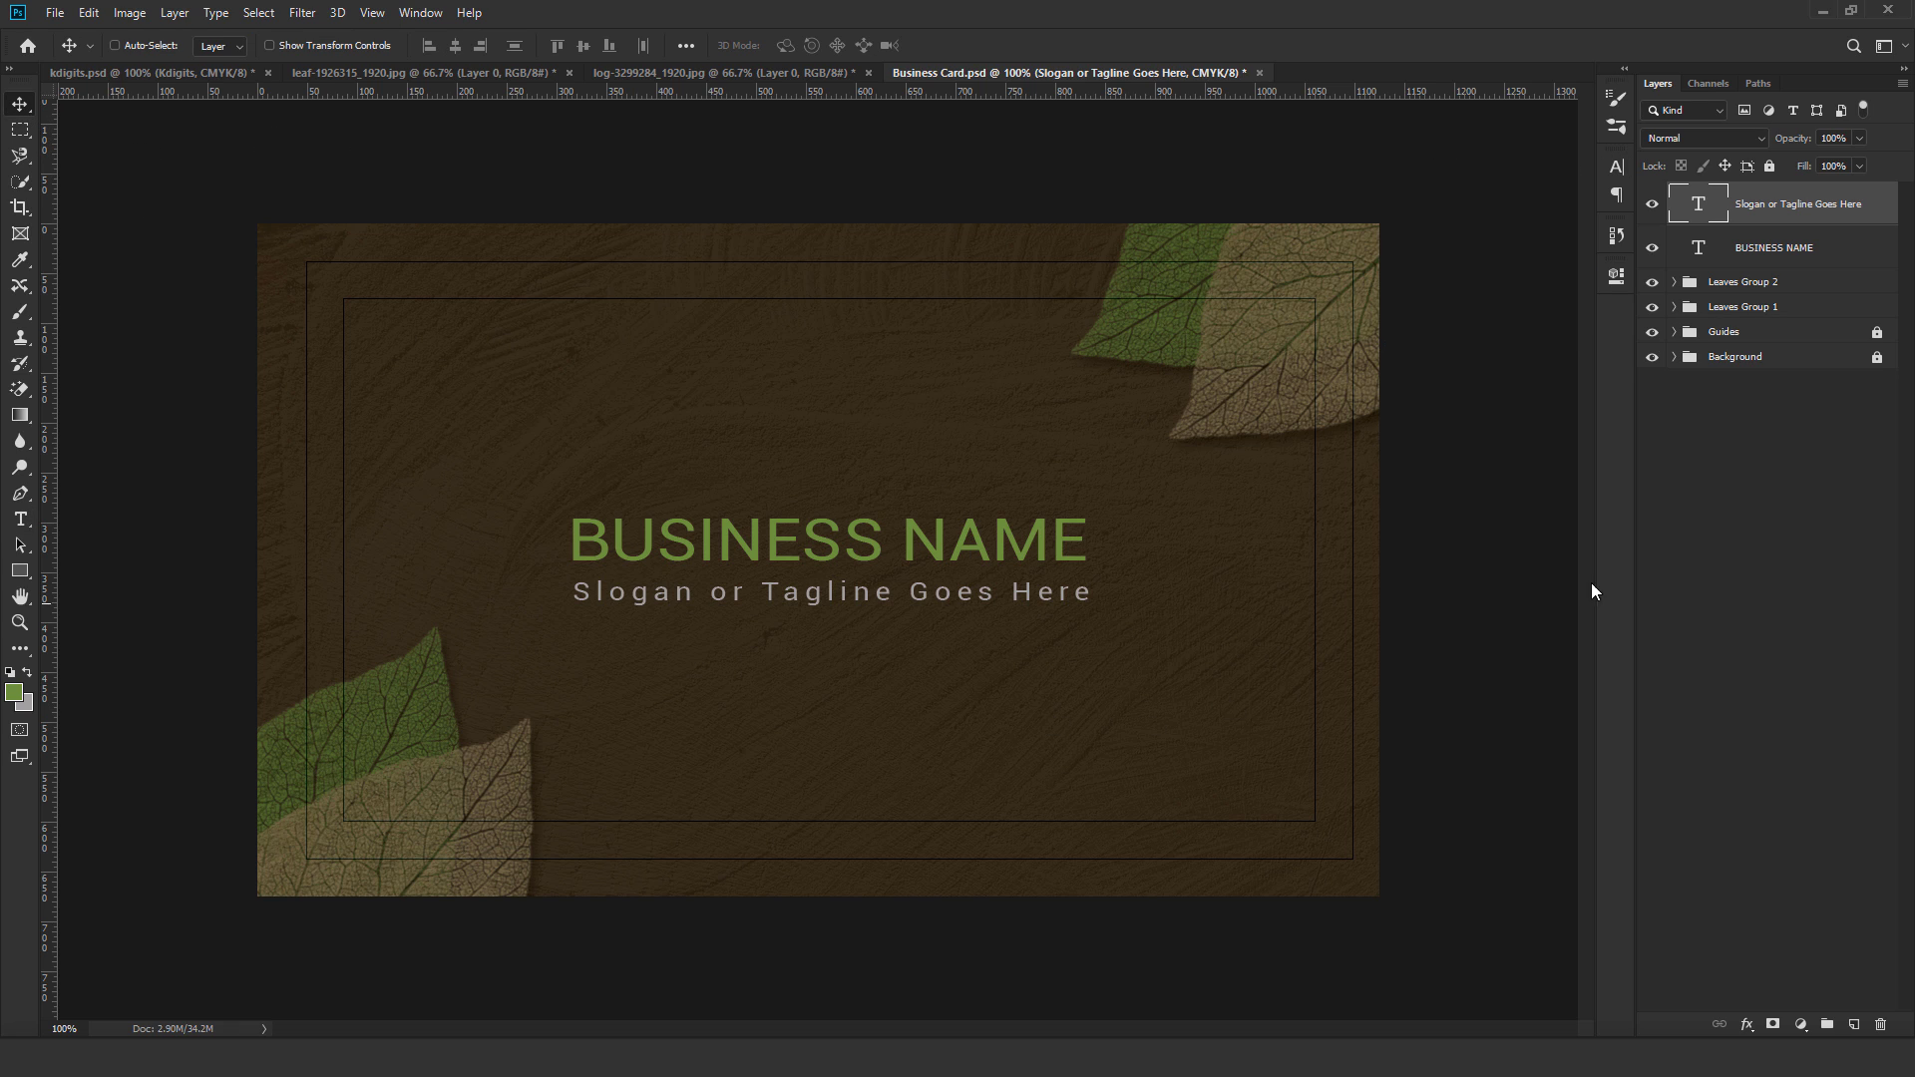
pyautogui.keyDown('shift'); pyautogui.click(1819, 252); pyautogui.keyUp('shift')
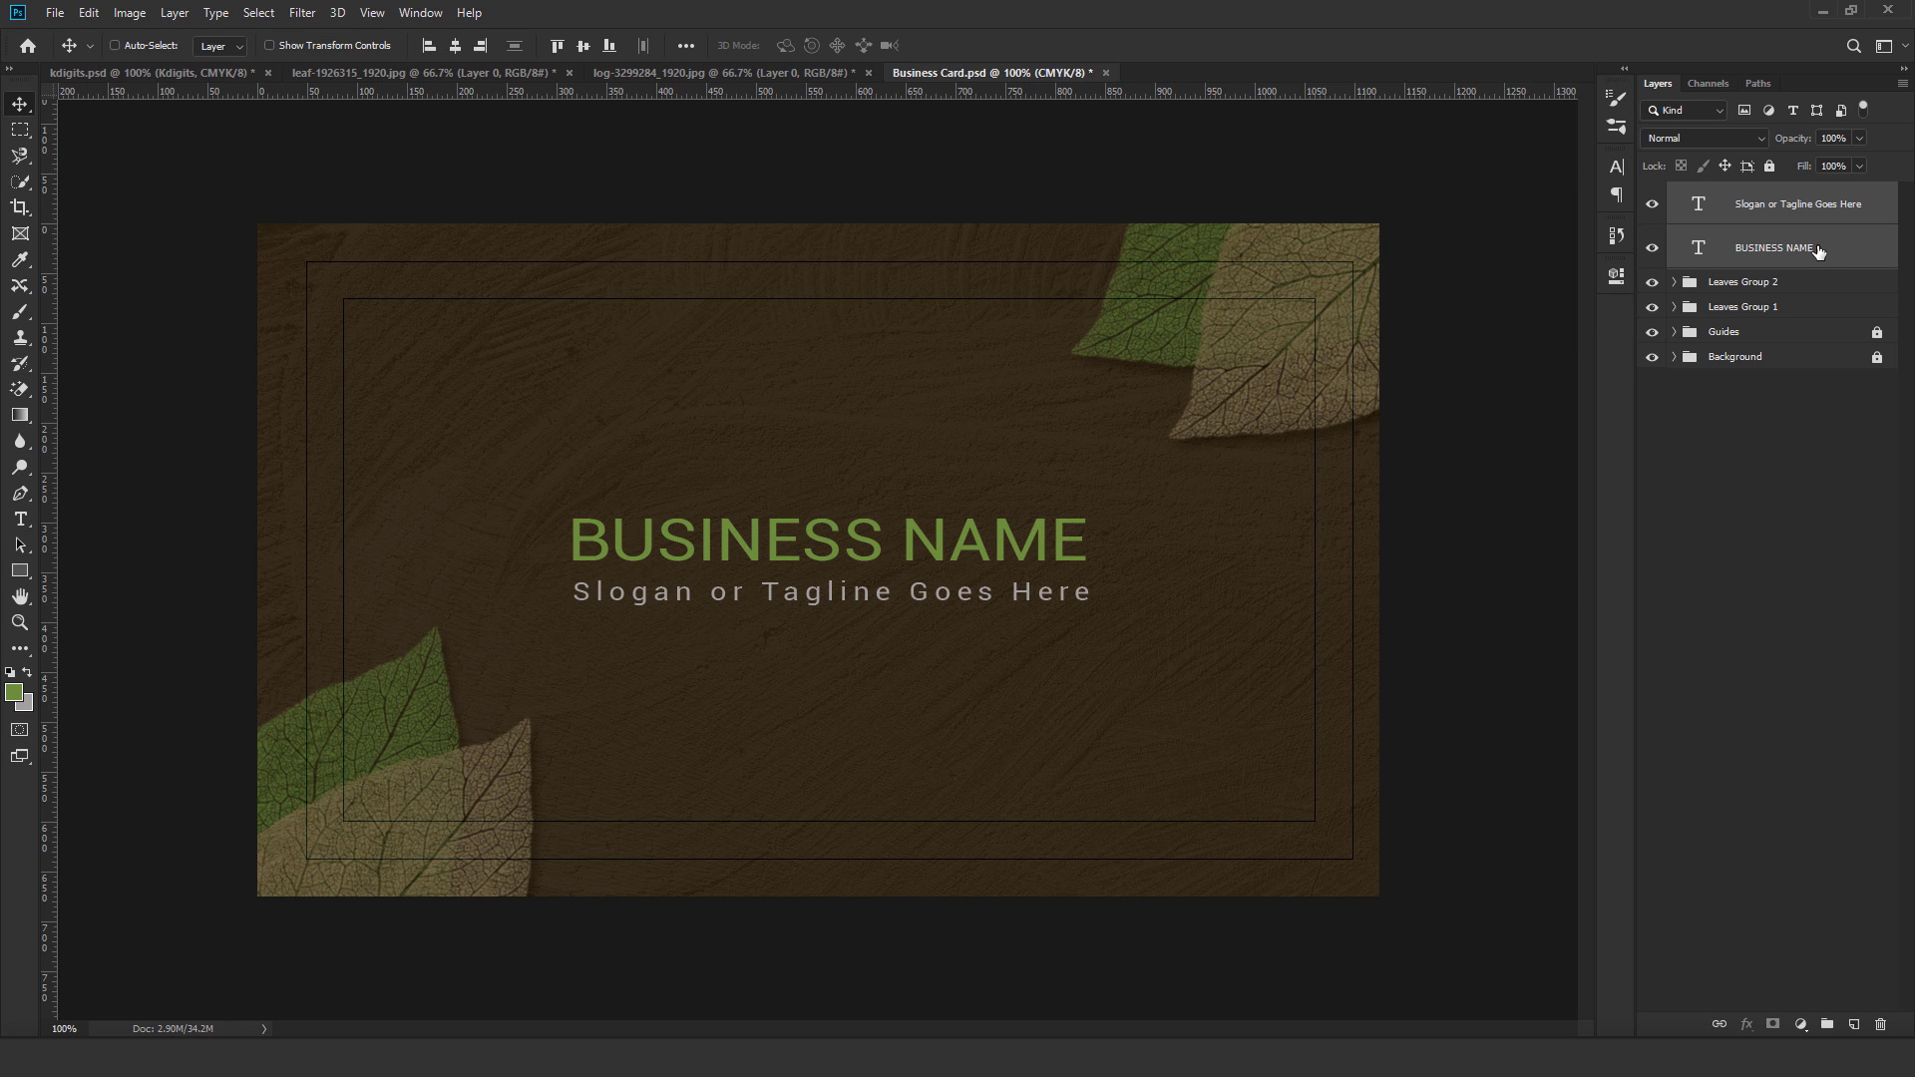
pyautogui.hotkey('ctrl', 'g')
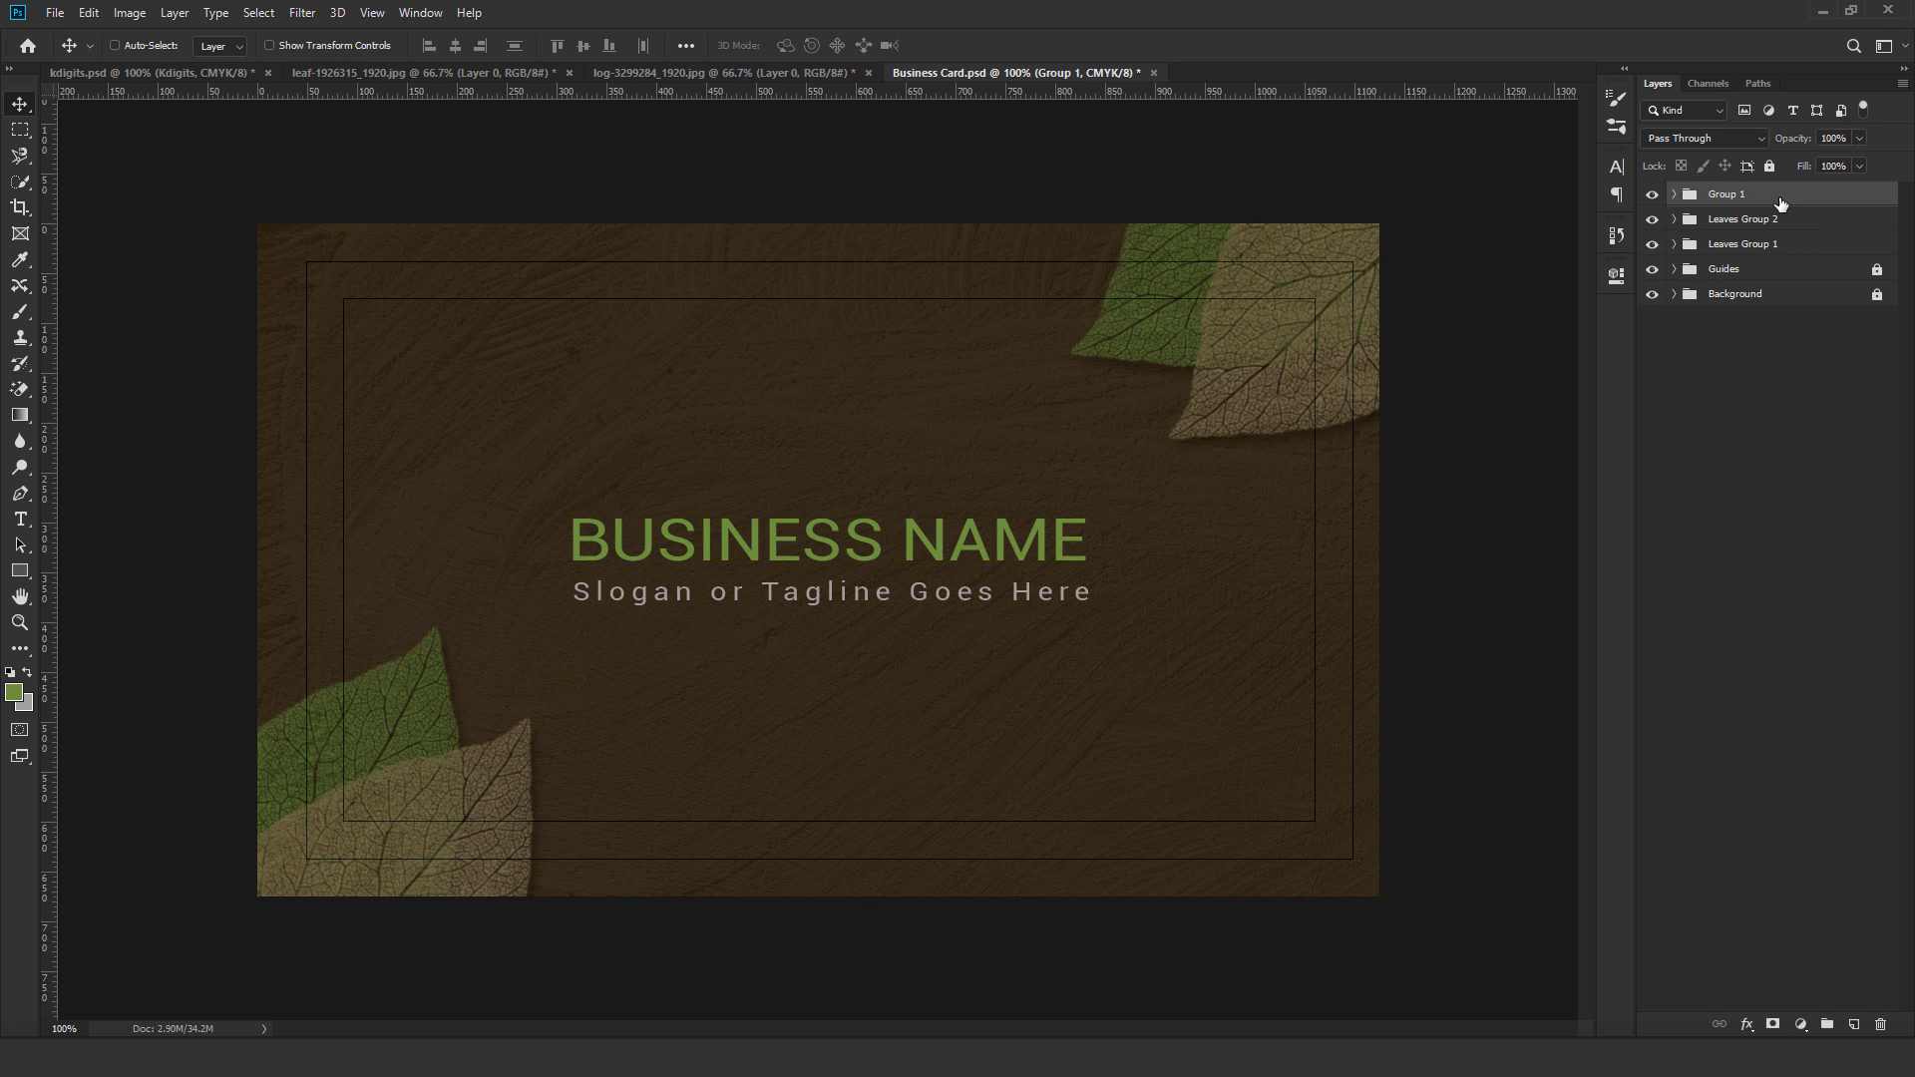
pyautogui.doubleClick(1726, 195)
pyautogui.write('Text')
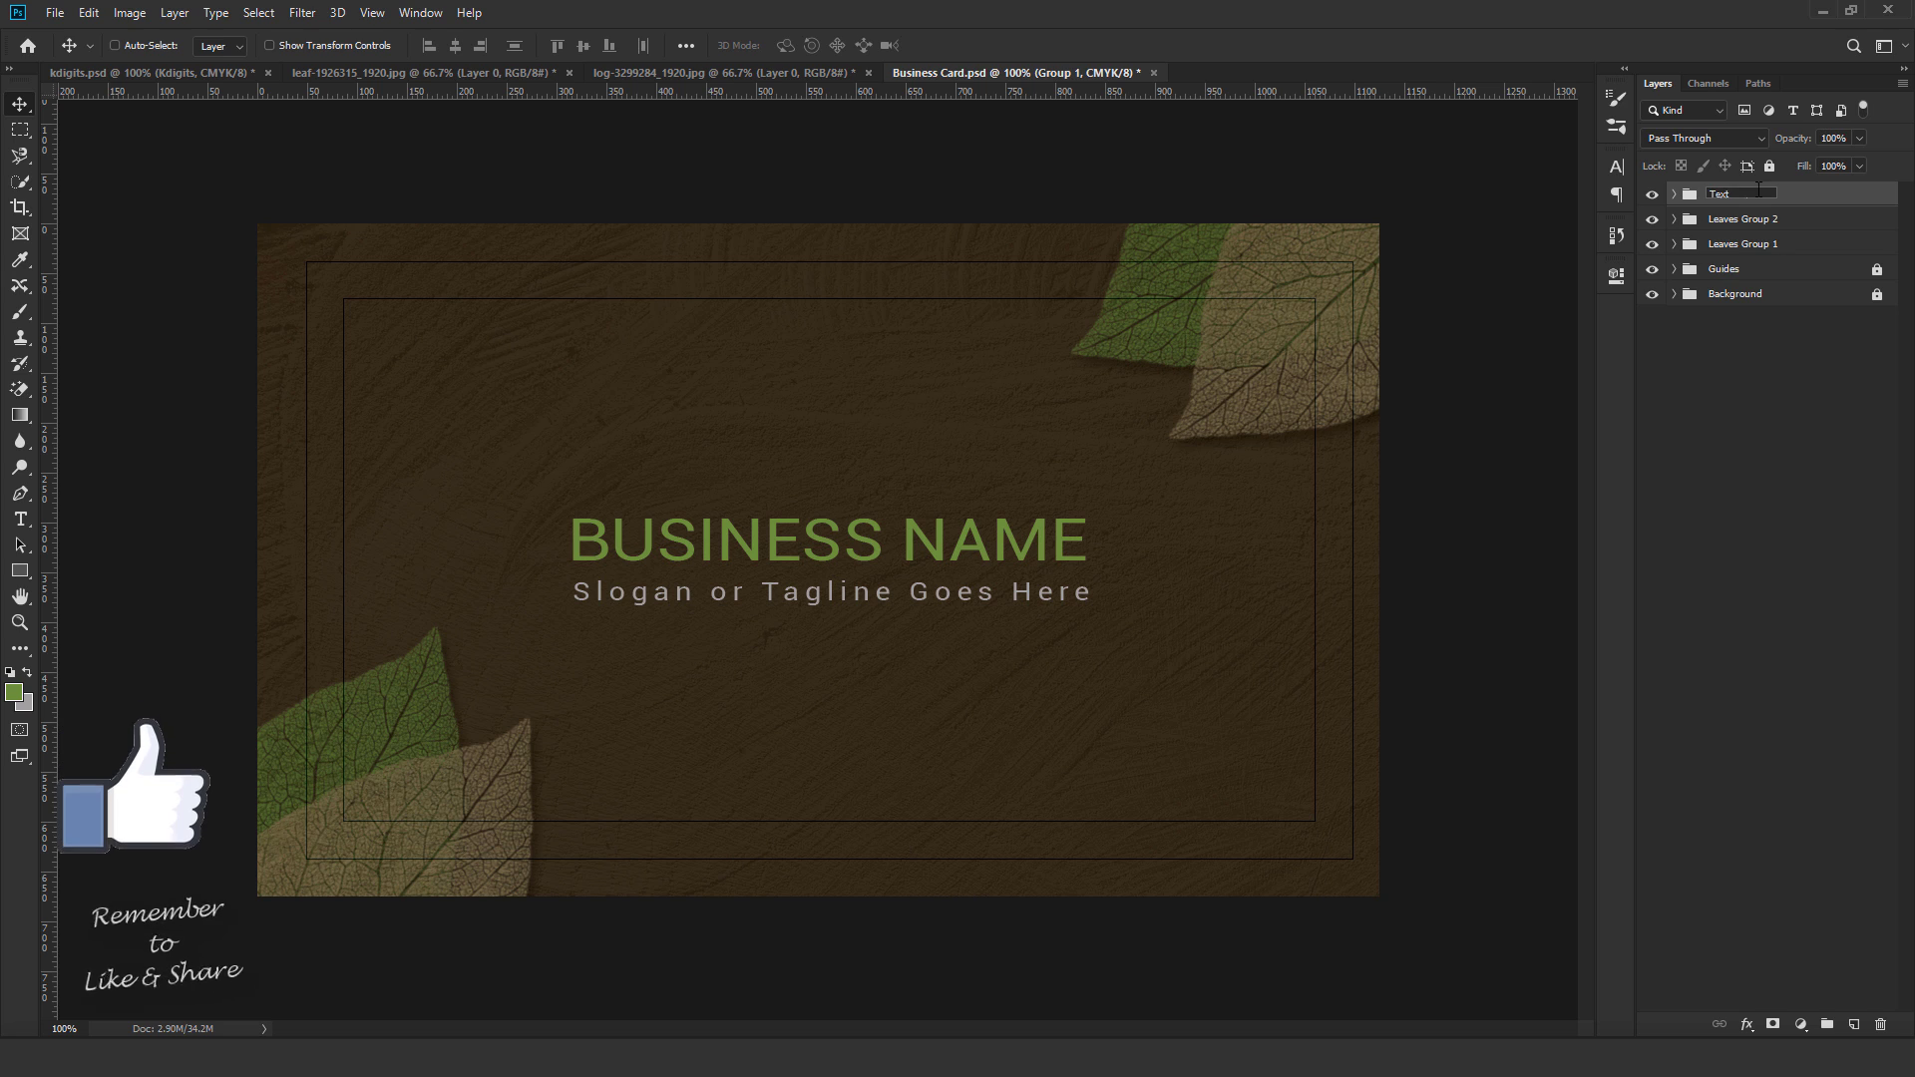
pyautogui.press('Return')
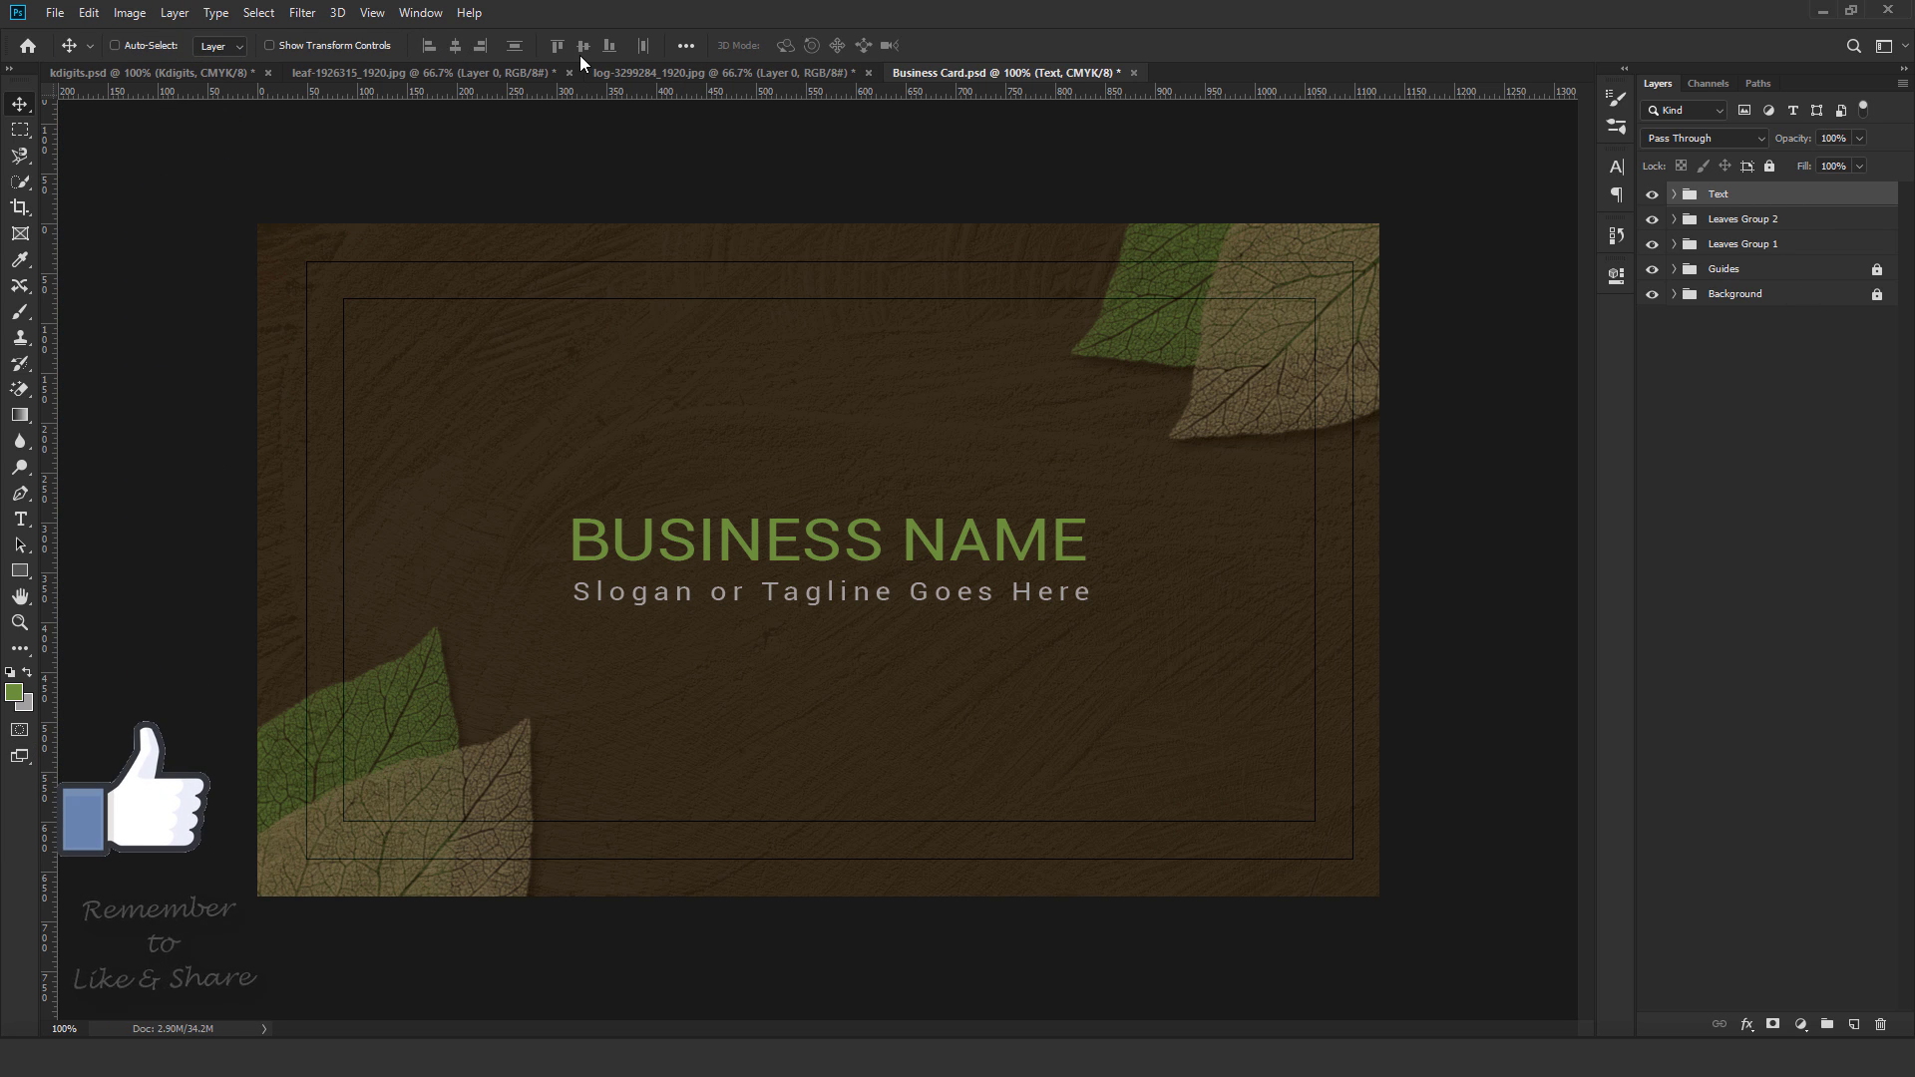
# Align the Text group to the canvas, centering it both horizontally and vertically.
pyautogui.click(685, 45)
pyautogui.click(783, 230)
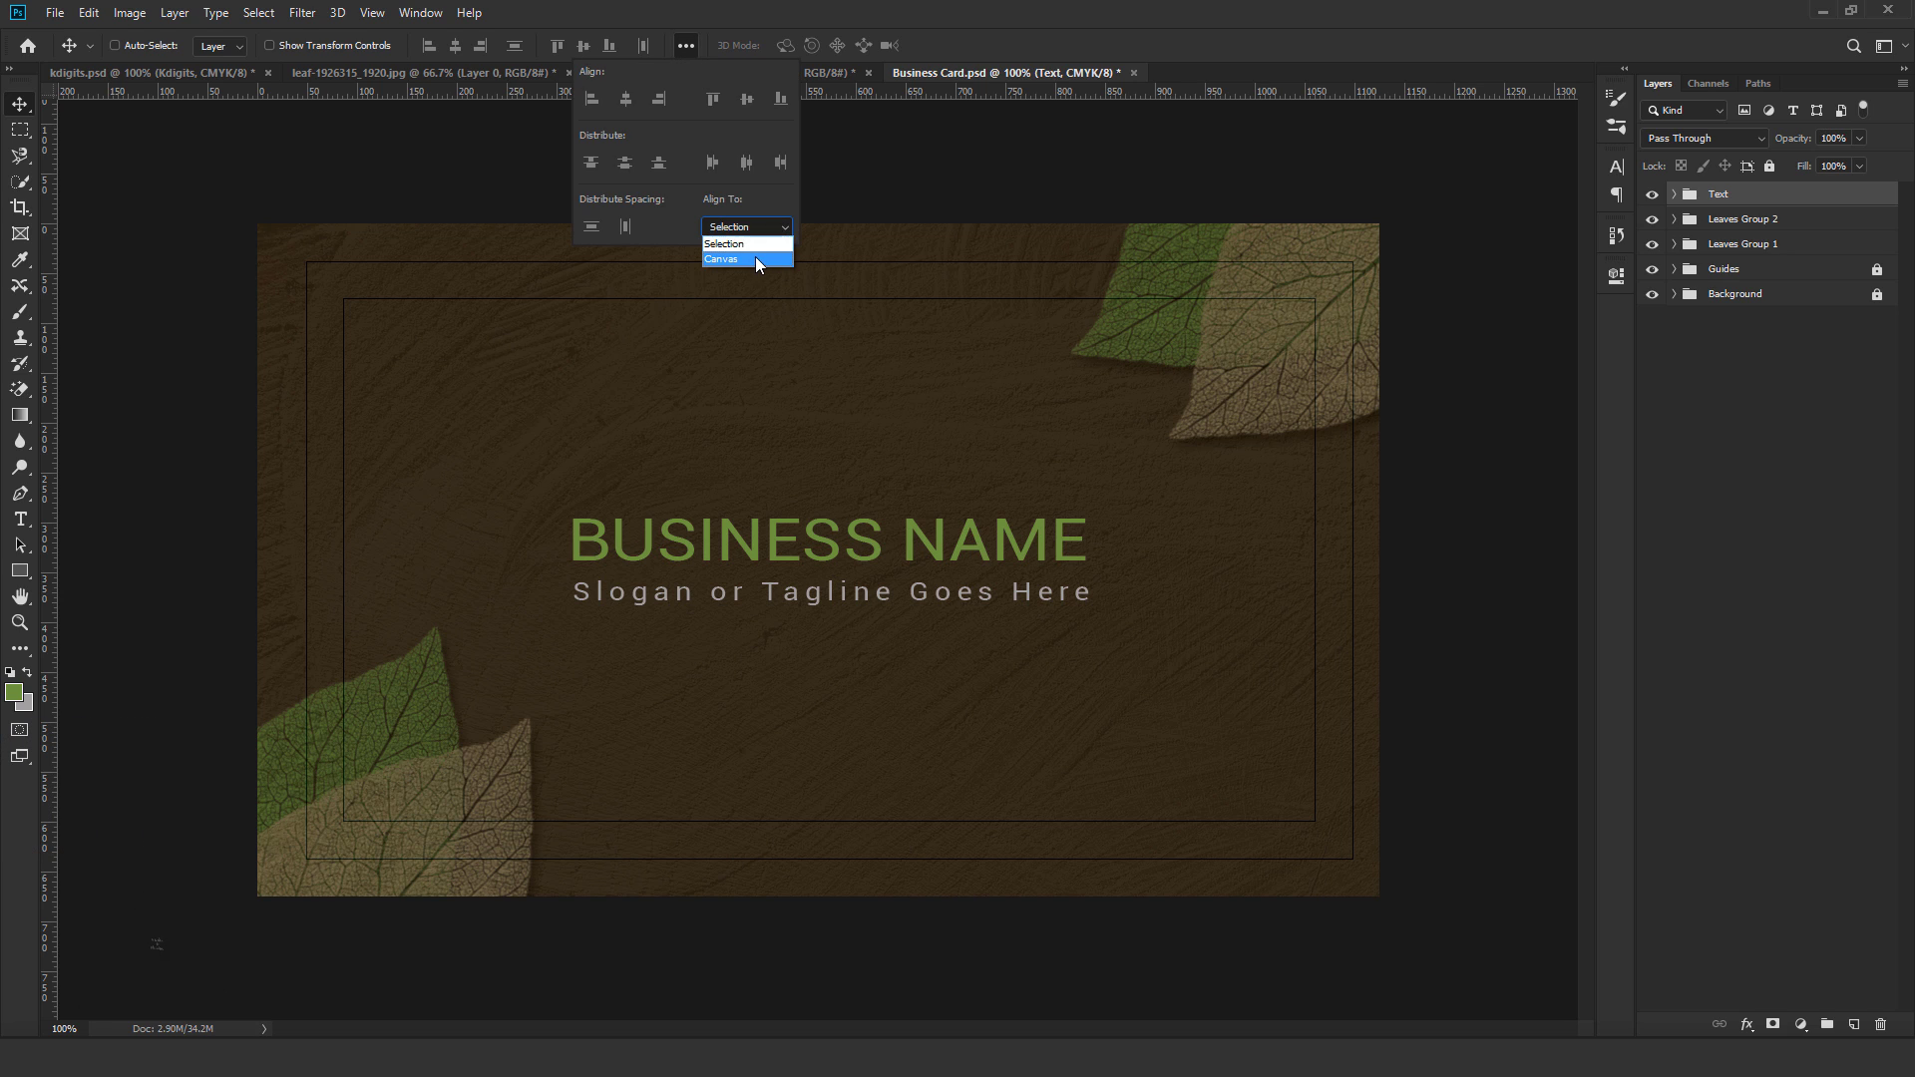
pyautogui.click(753, 256)
pyautogui.click(455, 47)
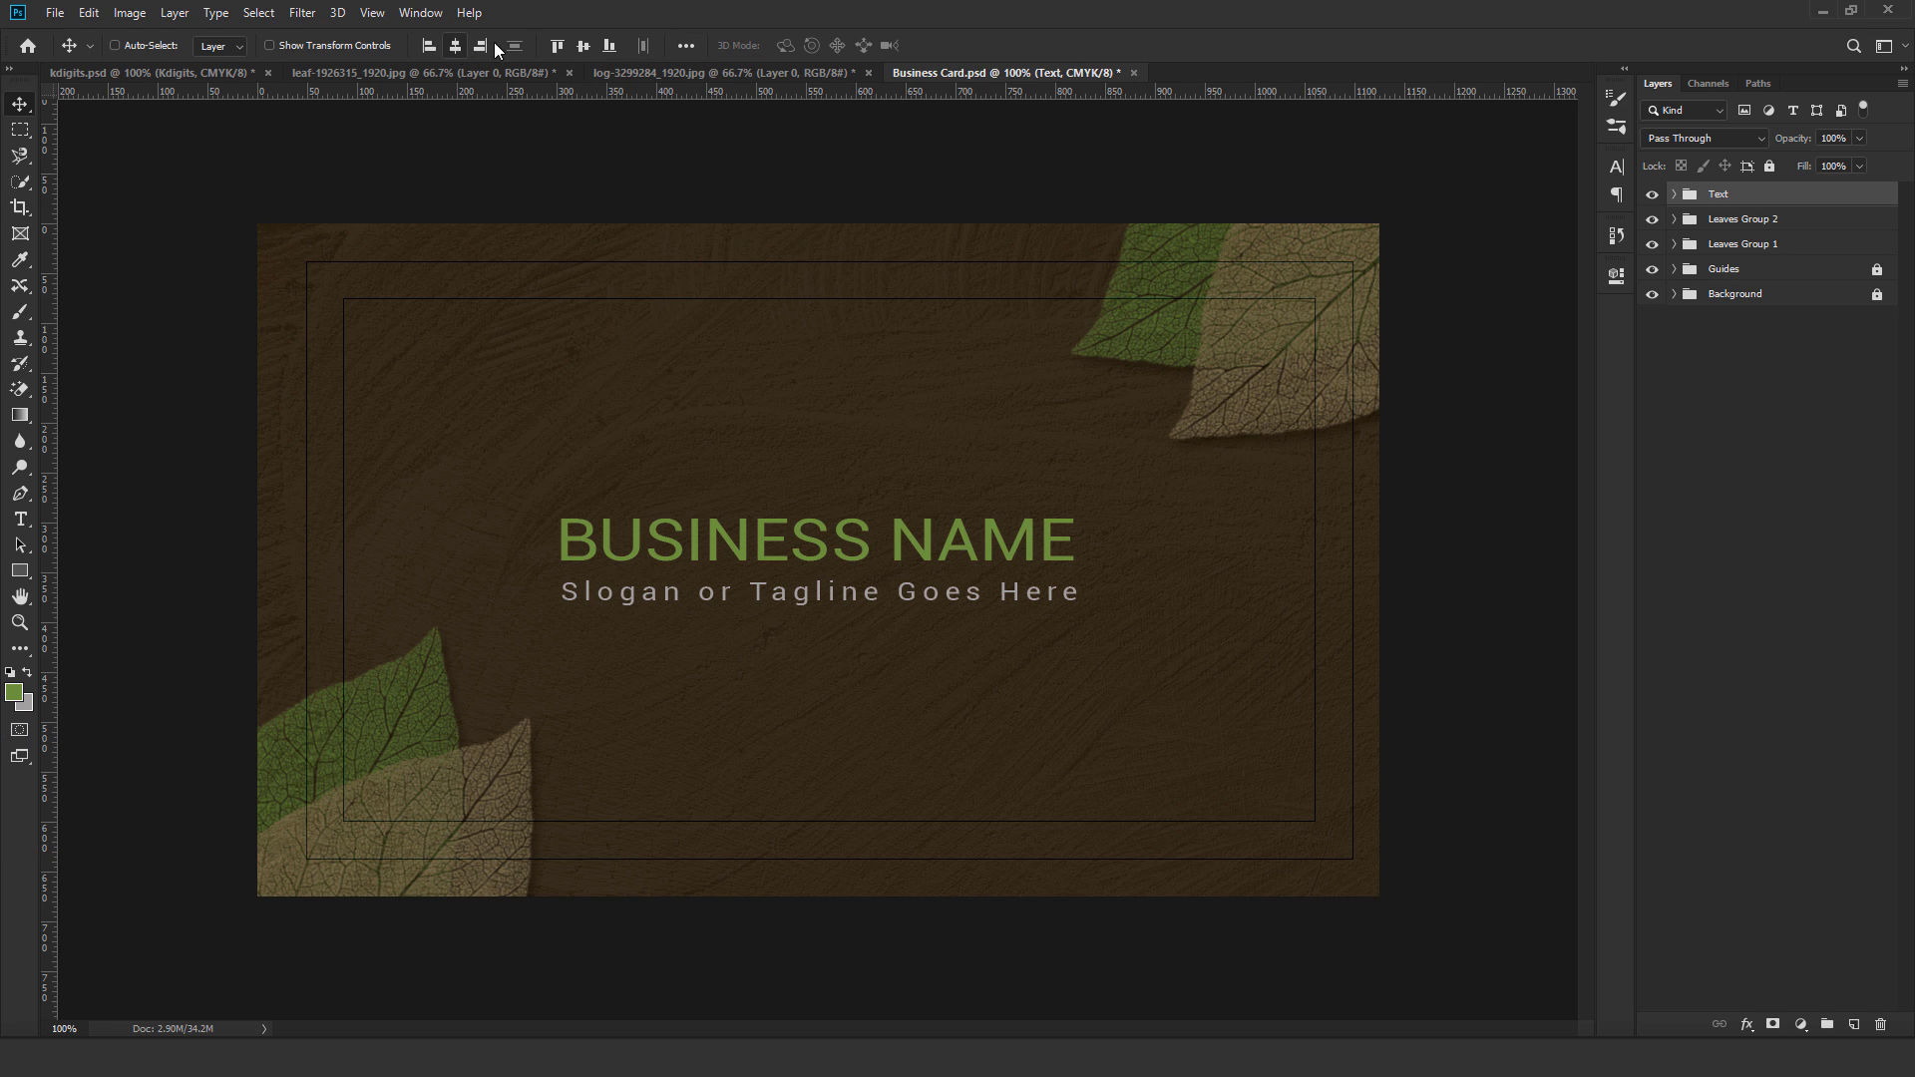
pyautogui.click(582, 47)
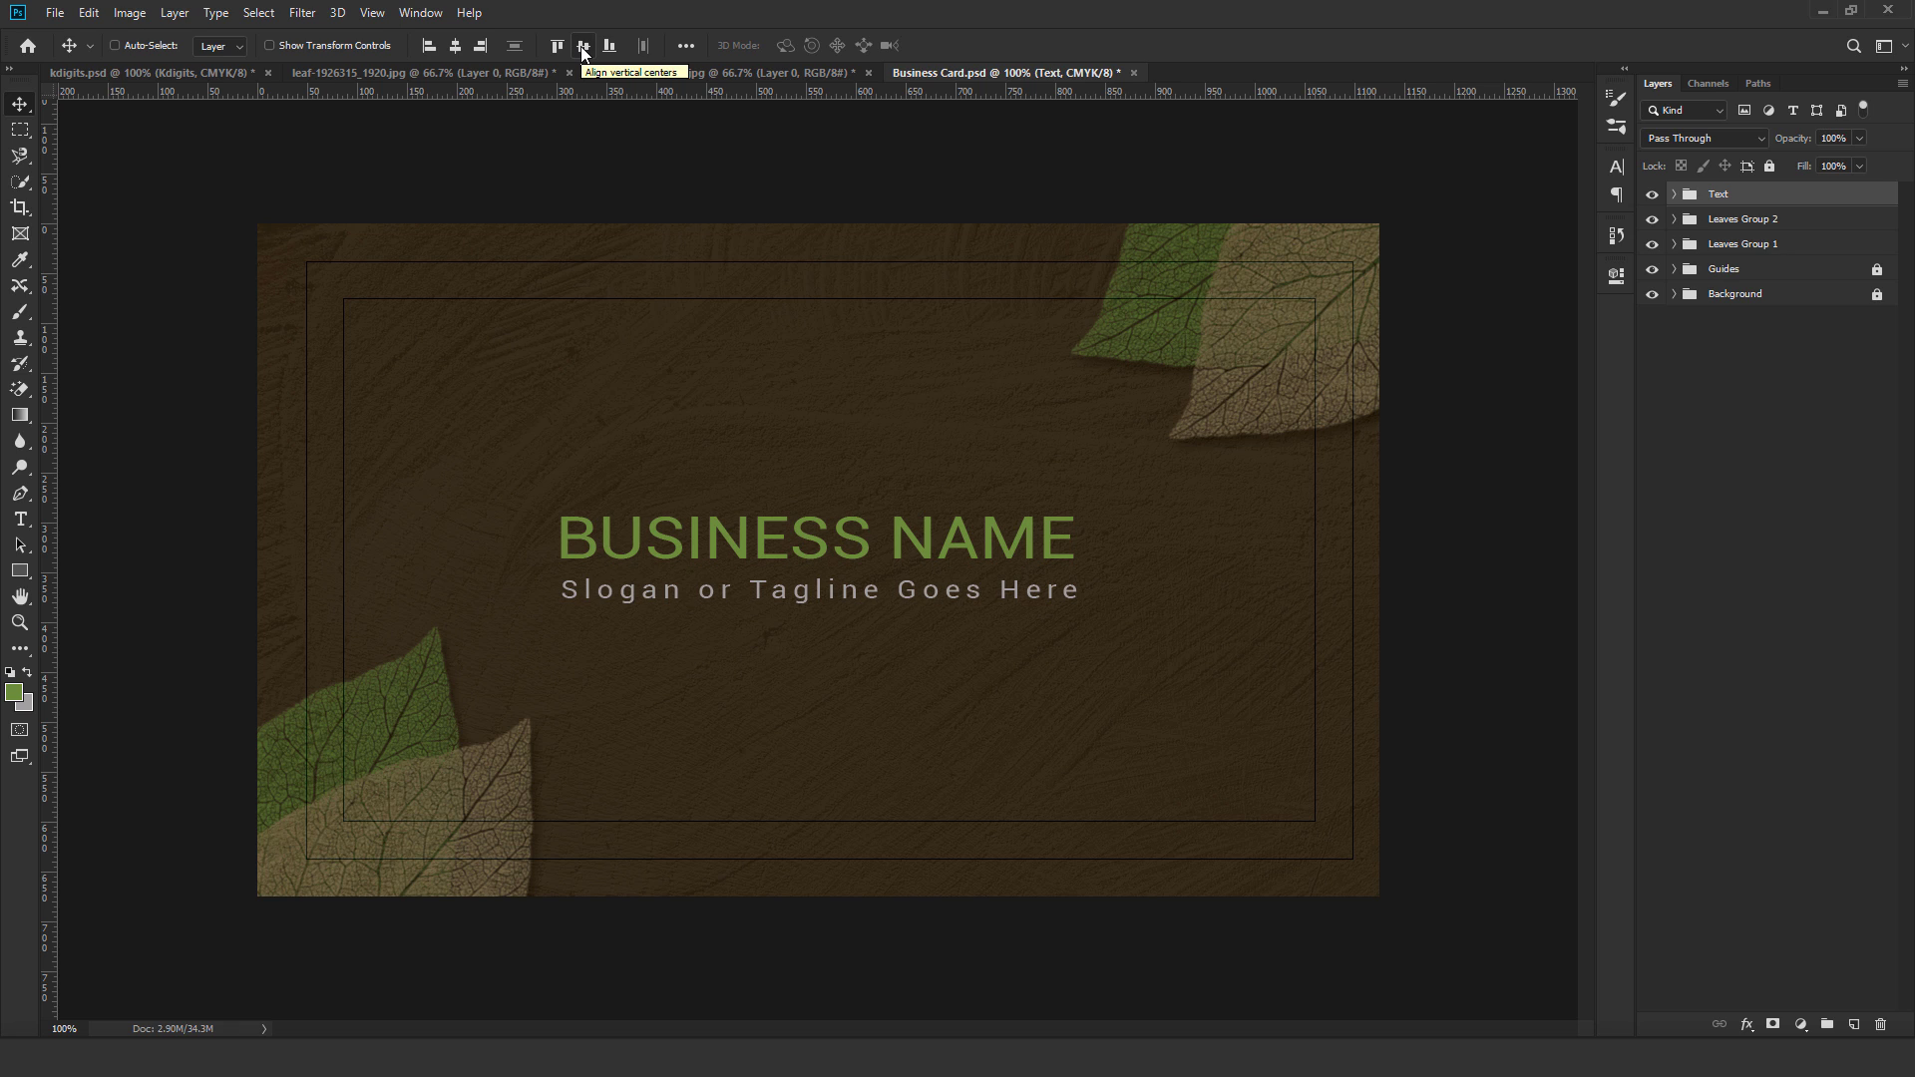
# Group the Text group with both leaves groups and name the new group "Front".
pyautogui.keyDown('shift'); pyautogui.click(1807, 250); pyautogui.keyUp('shift')
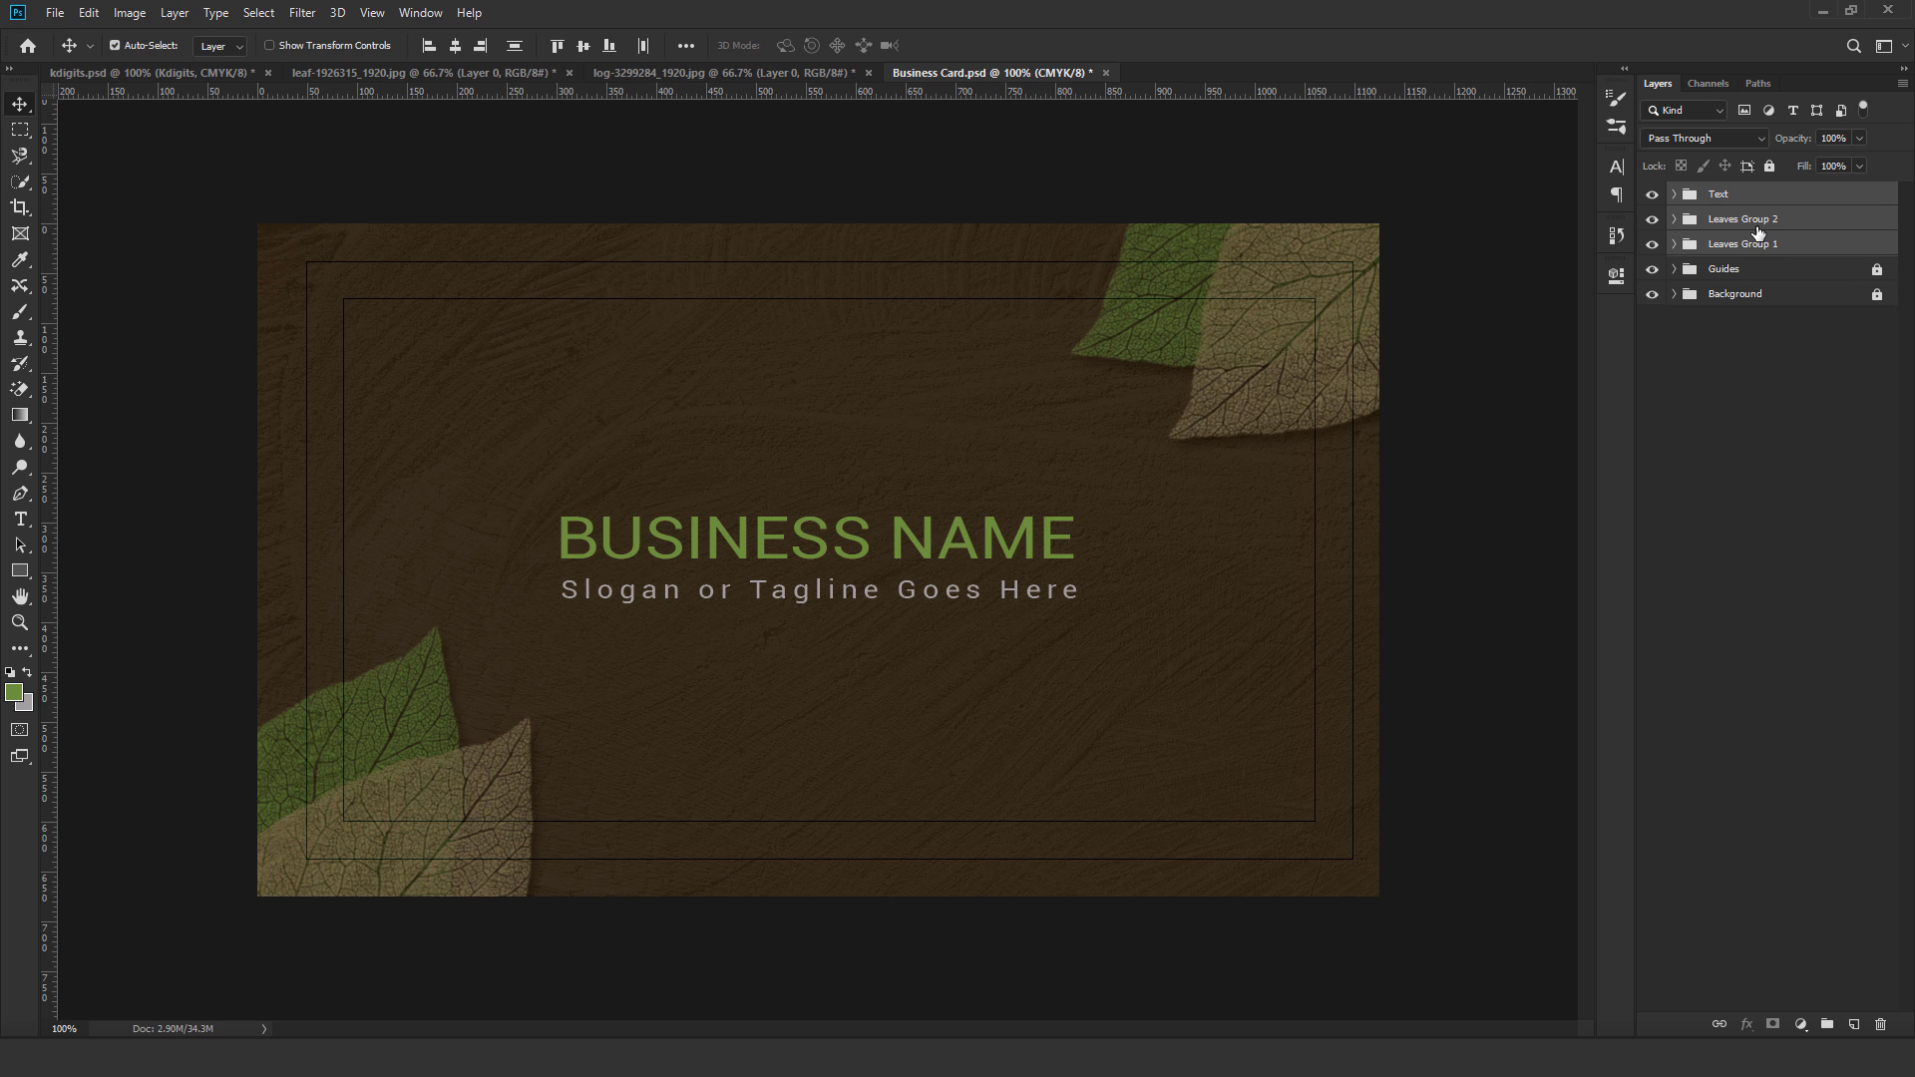
pyautogui.hotkey('ctrl', 'g')
pyautogui.doubleClick(1727, 194)
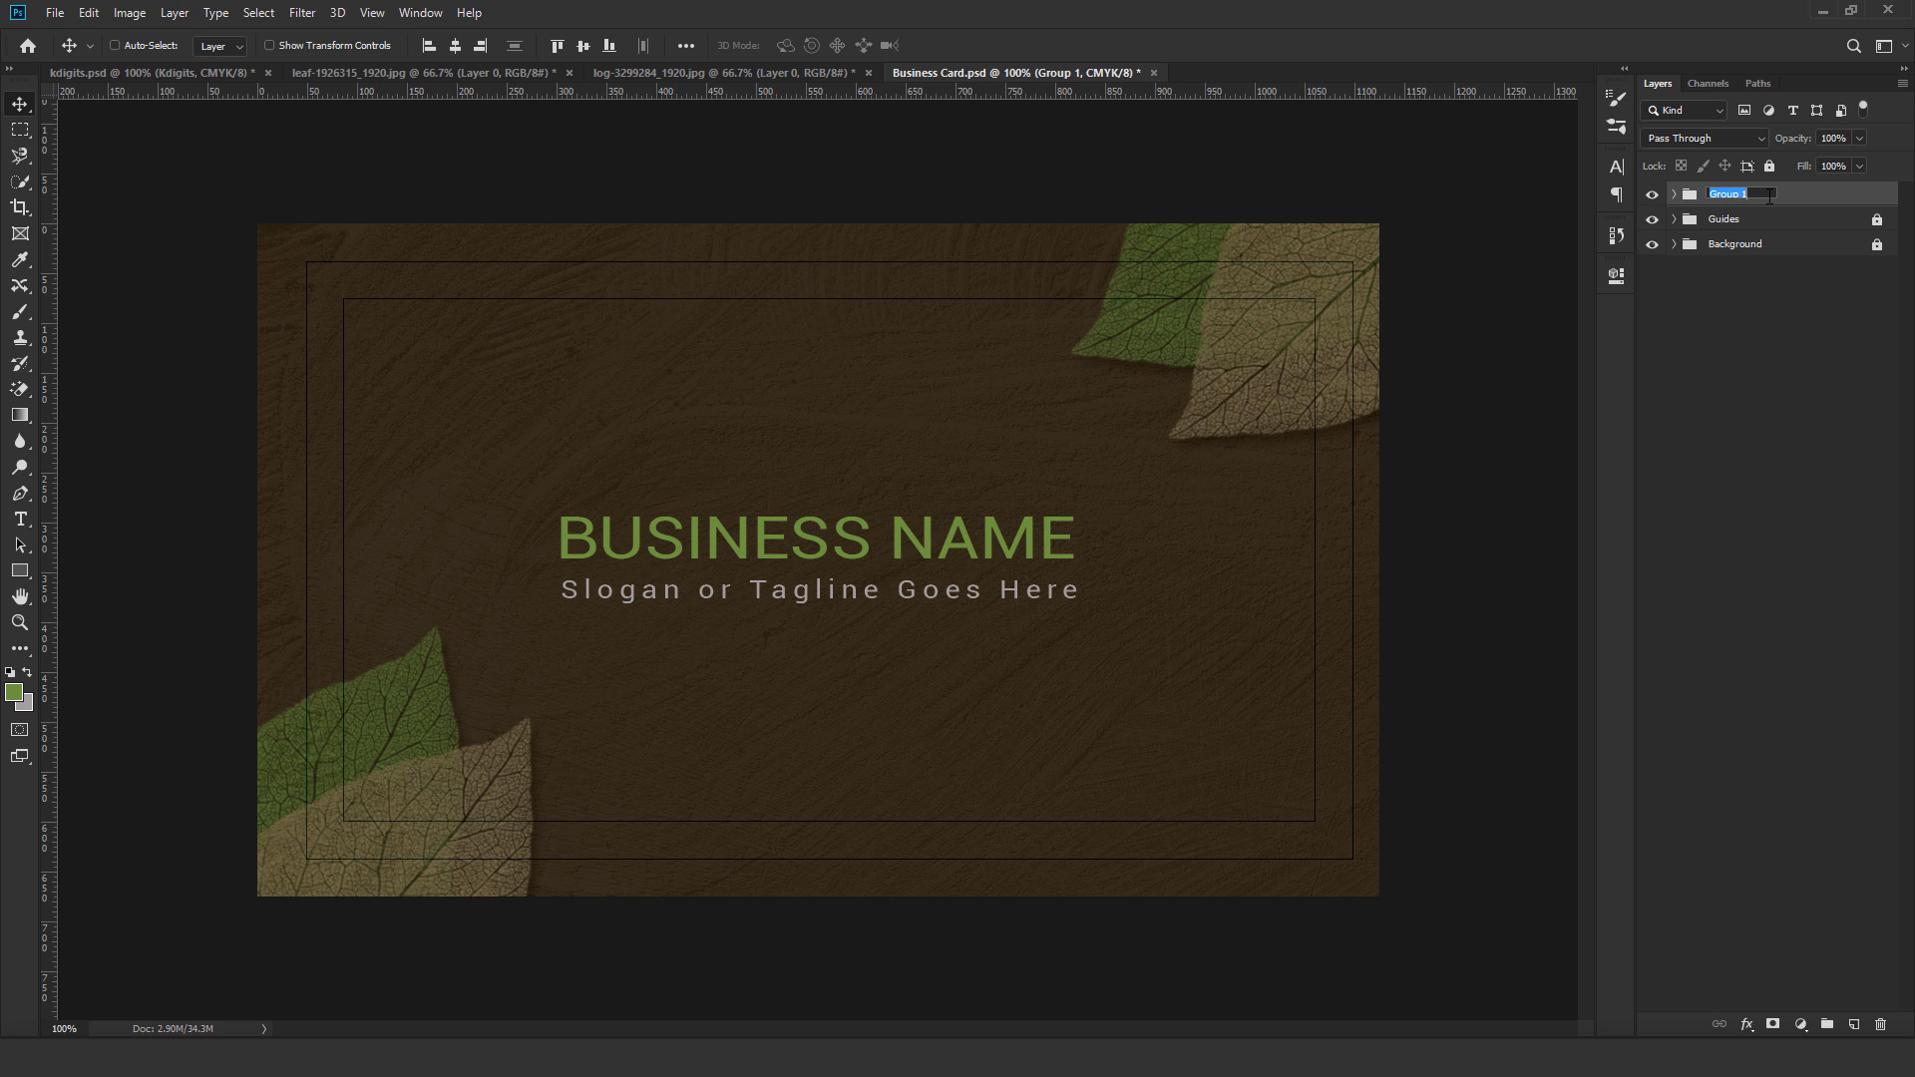
pyautogui.write('Front')
pyautogui.press('Return')
# Hide the Guides and Front groups, and duplicate the Front group under the name "Back".
pyautogui.click(1652, 221)
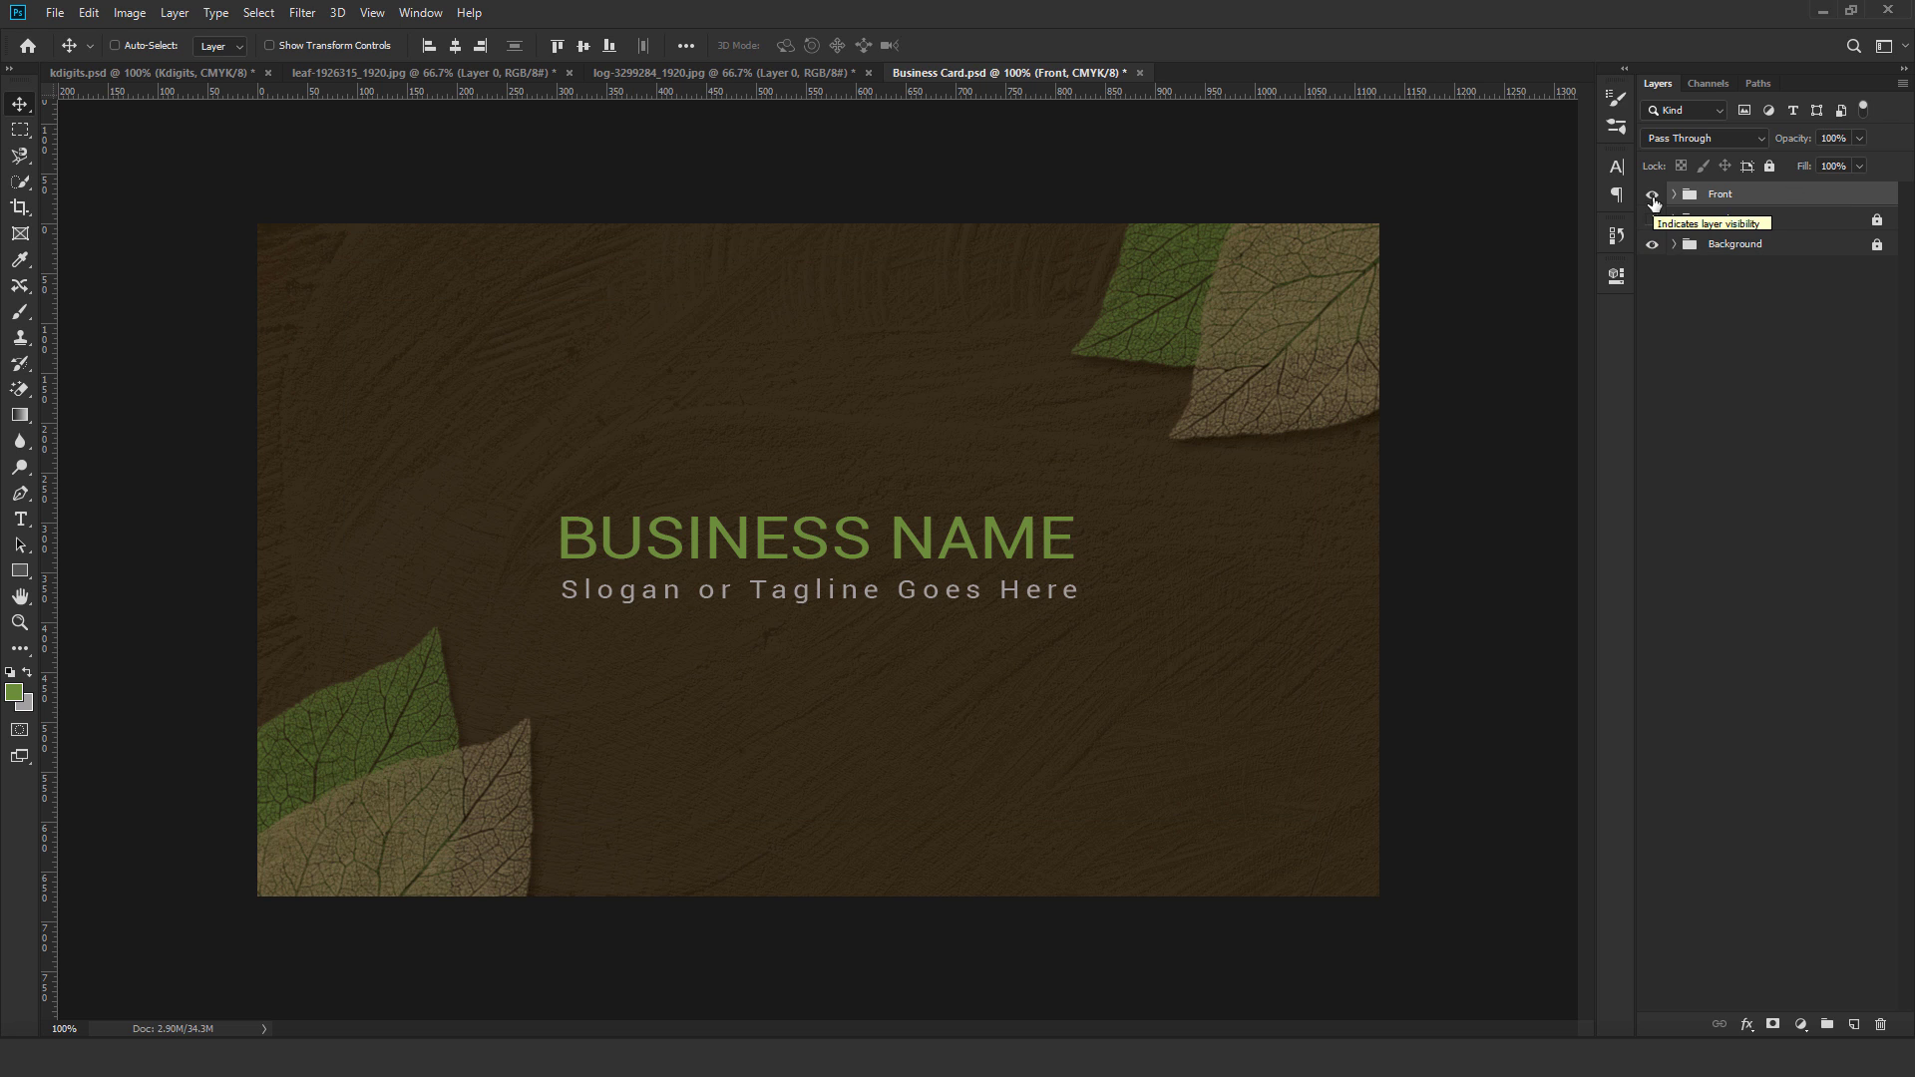
pyautogui.click(1653, 196)
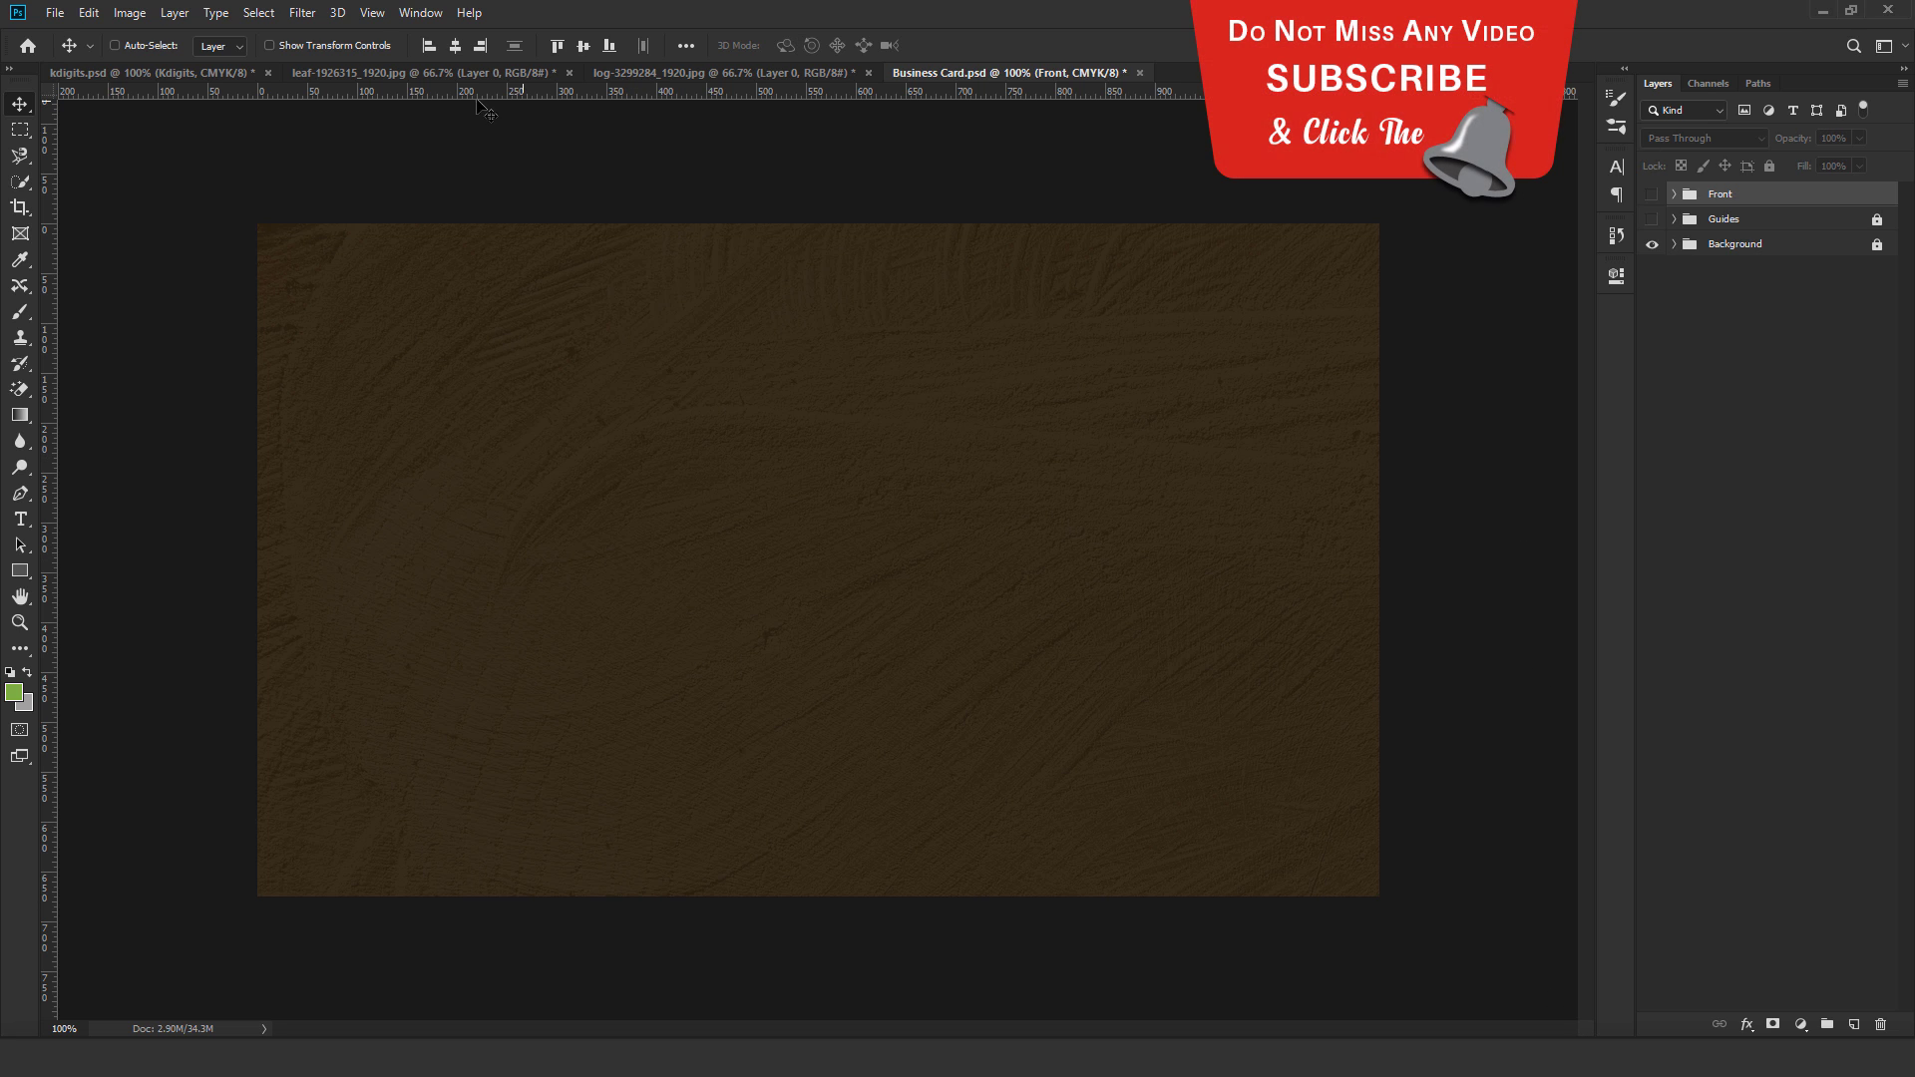
pyautogui.click(173, 13)
pyautogui.click(199, 91)
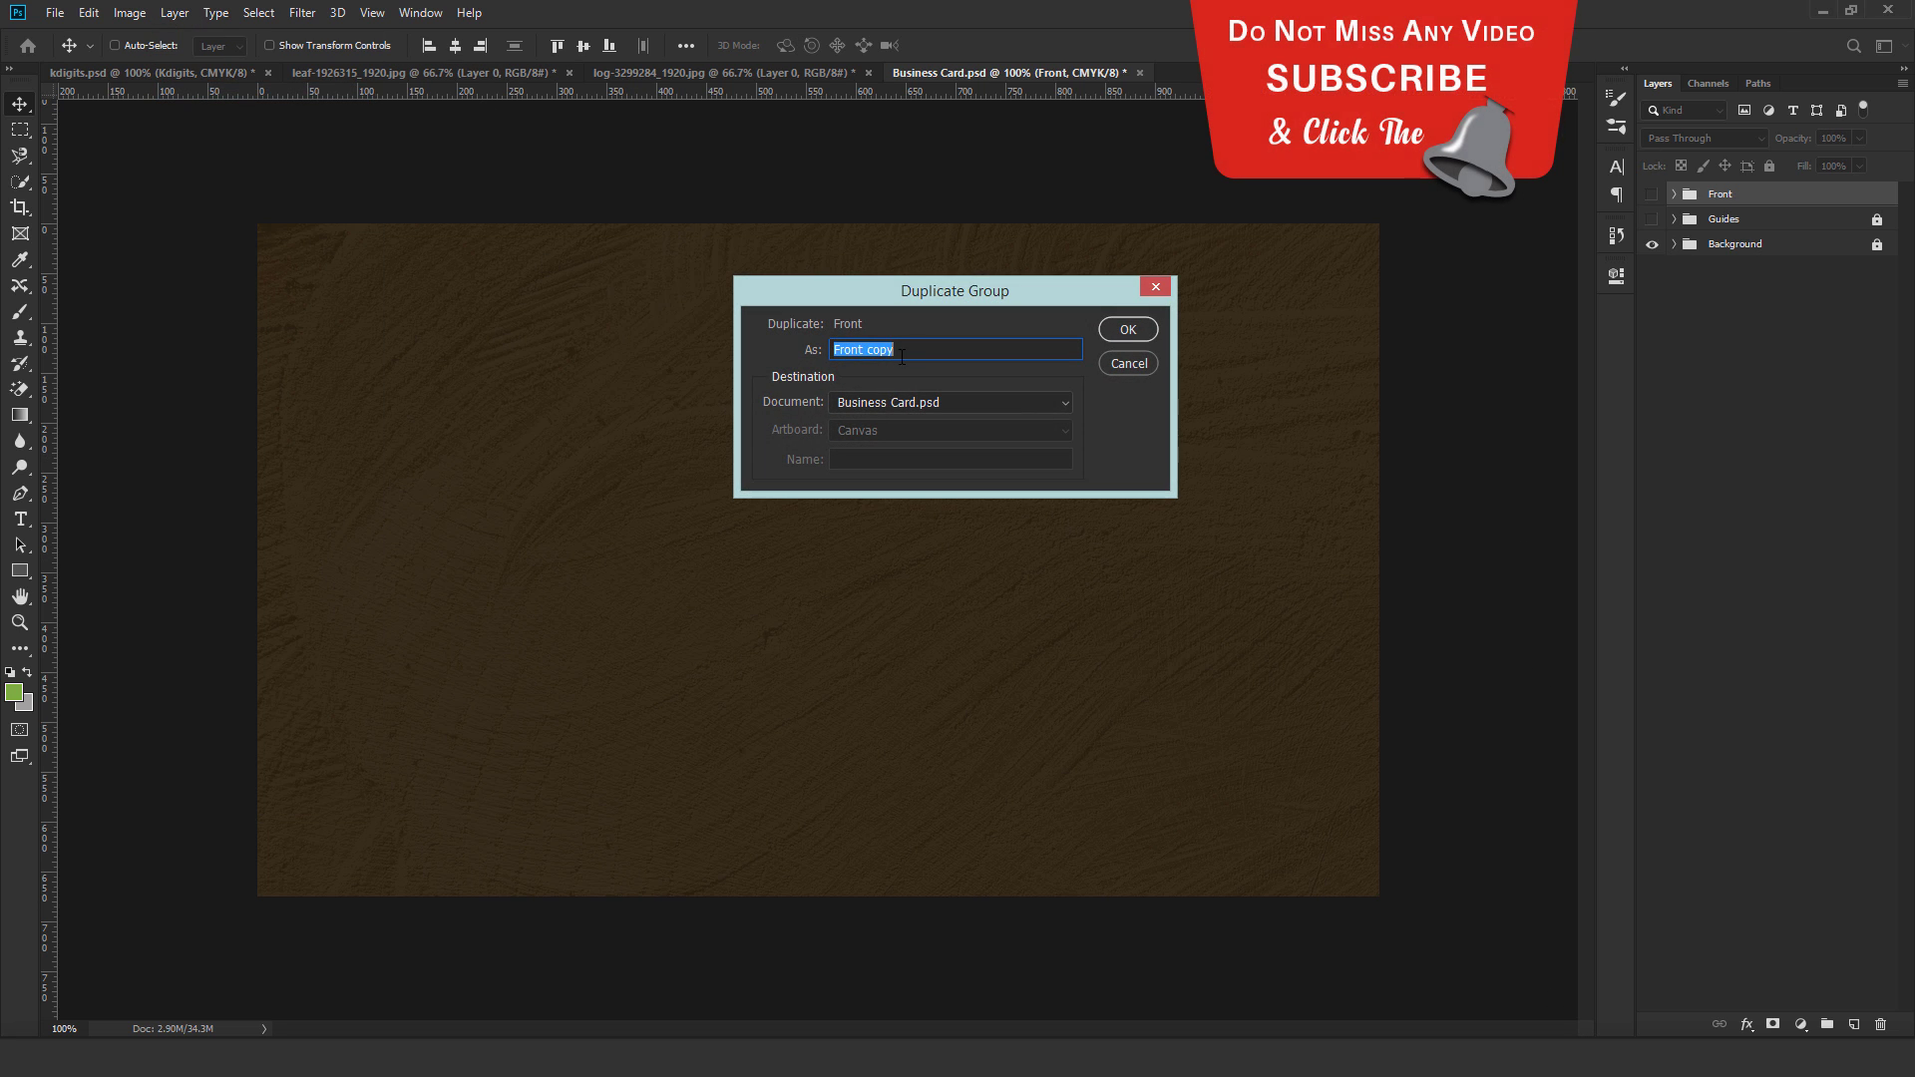
pyautogui.write('Back')
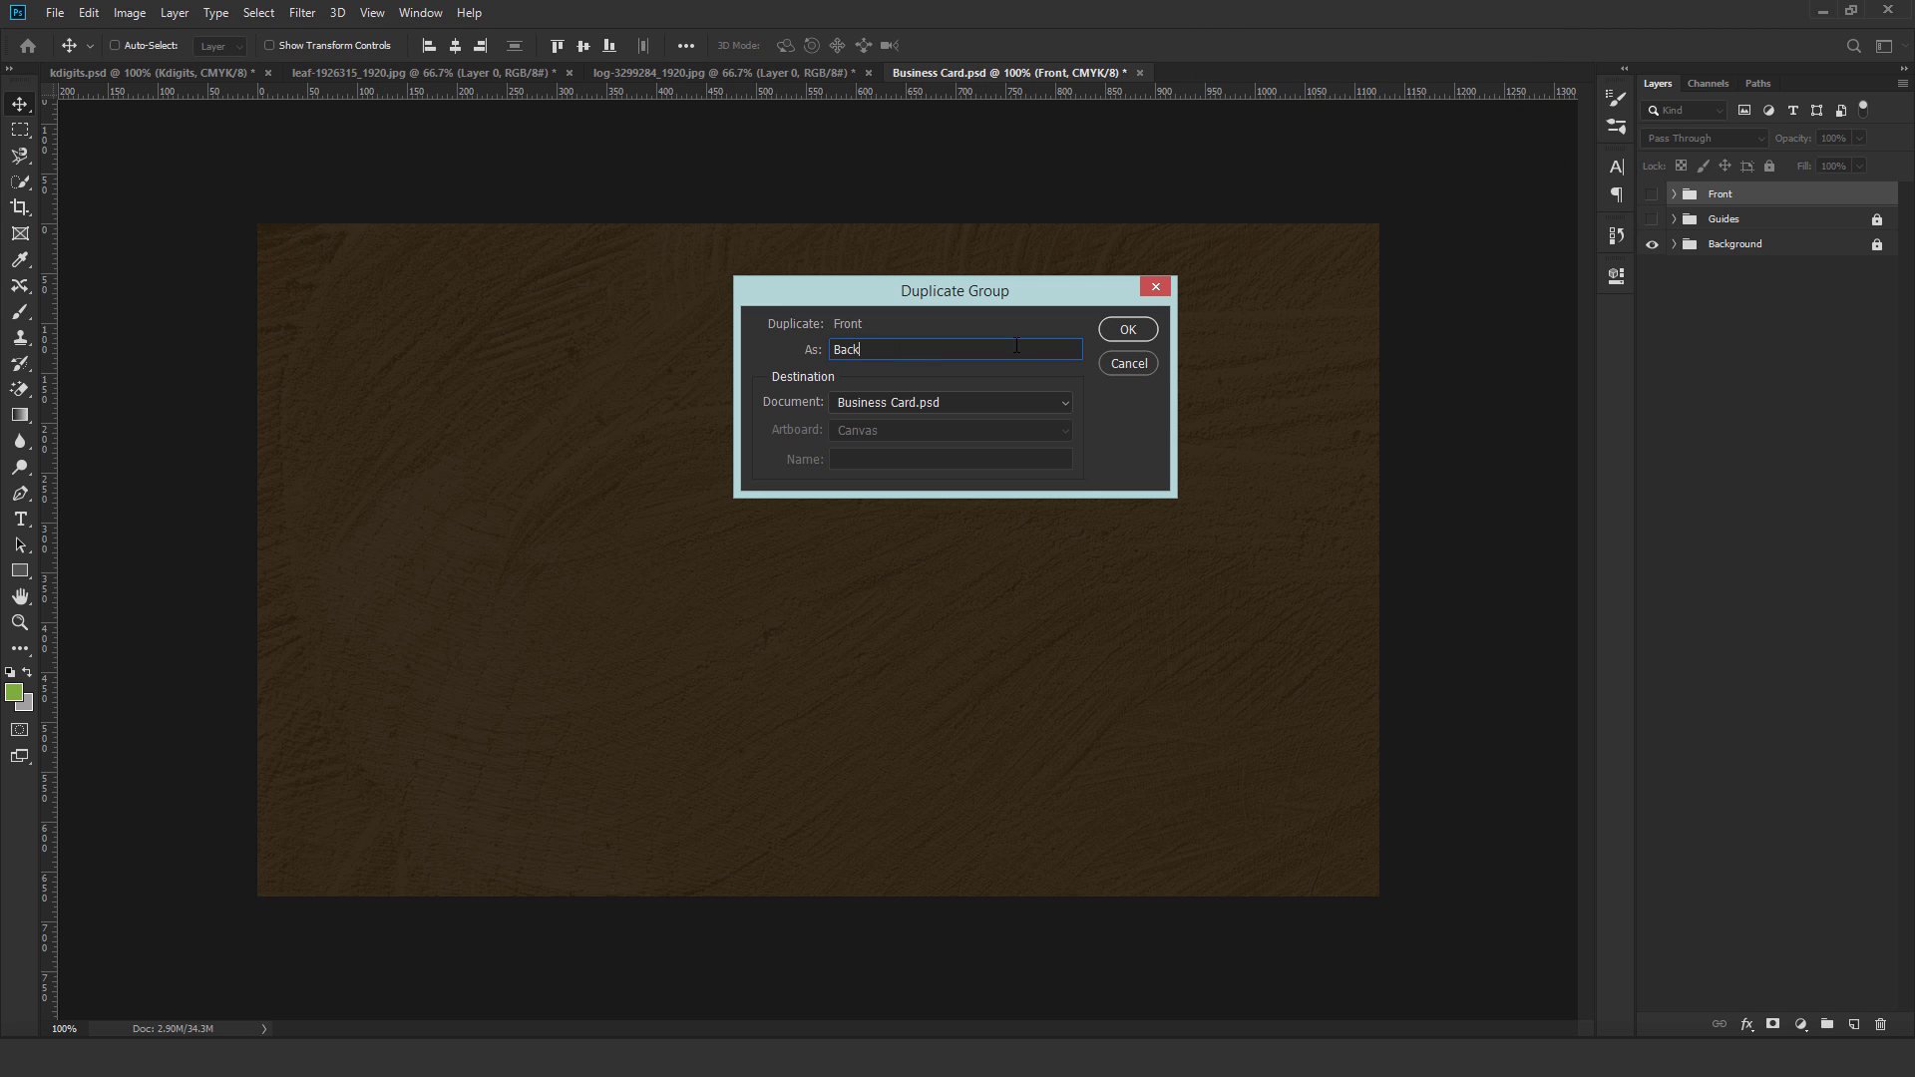
pyautogui.click(1120, 334)
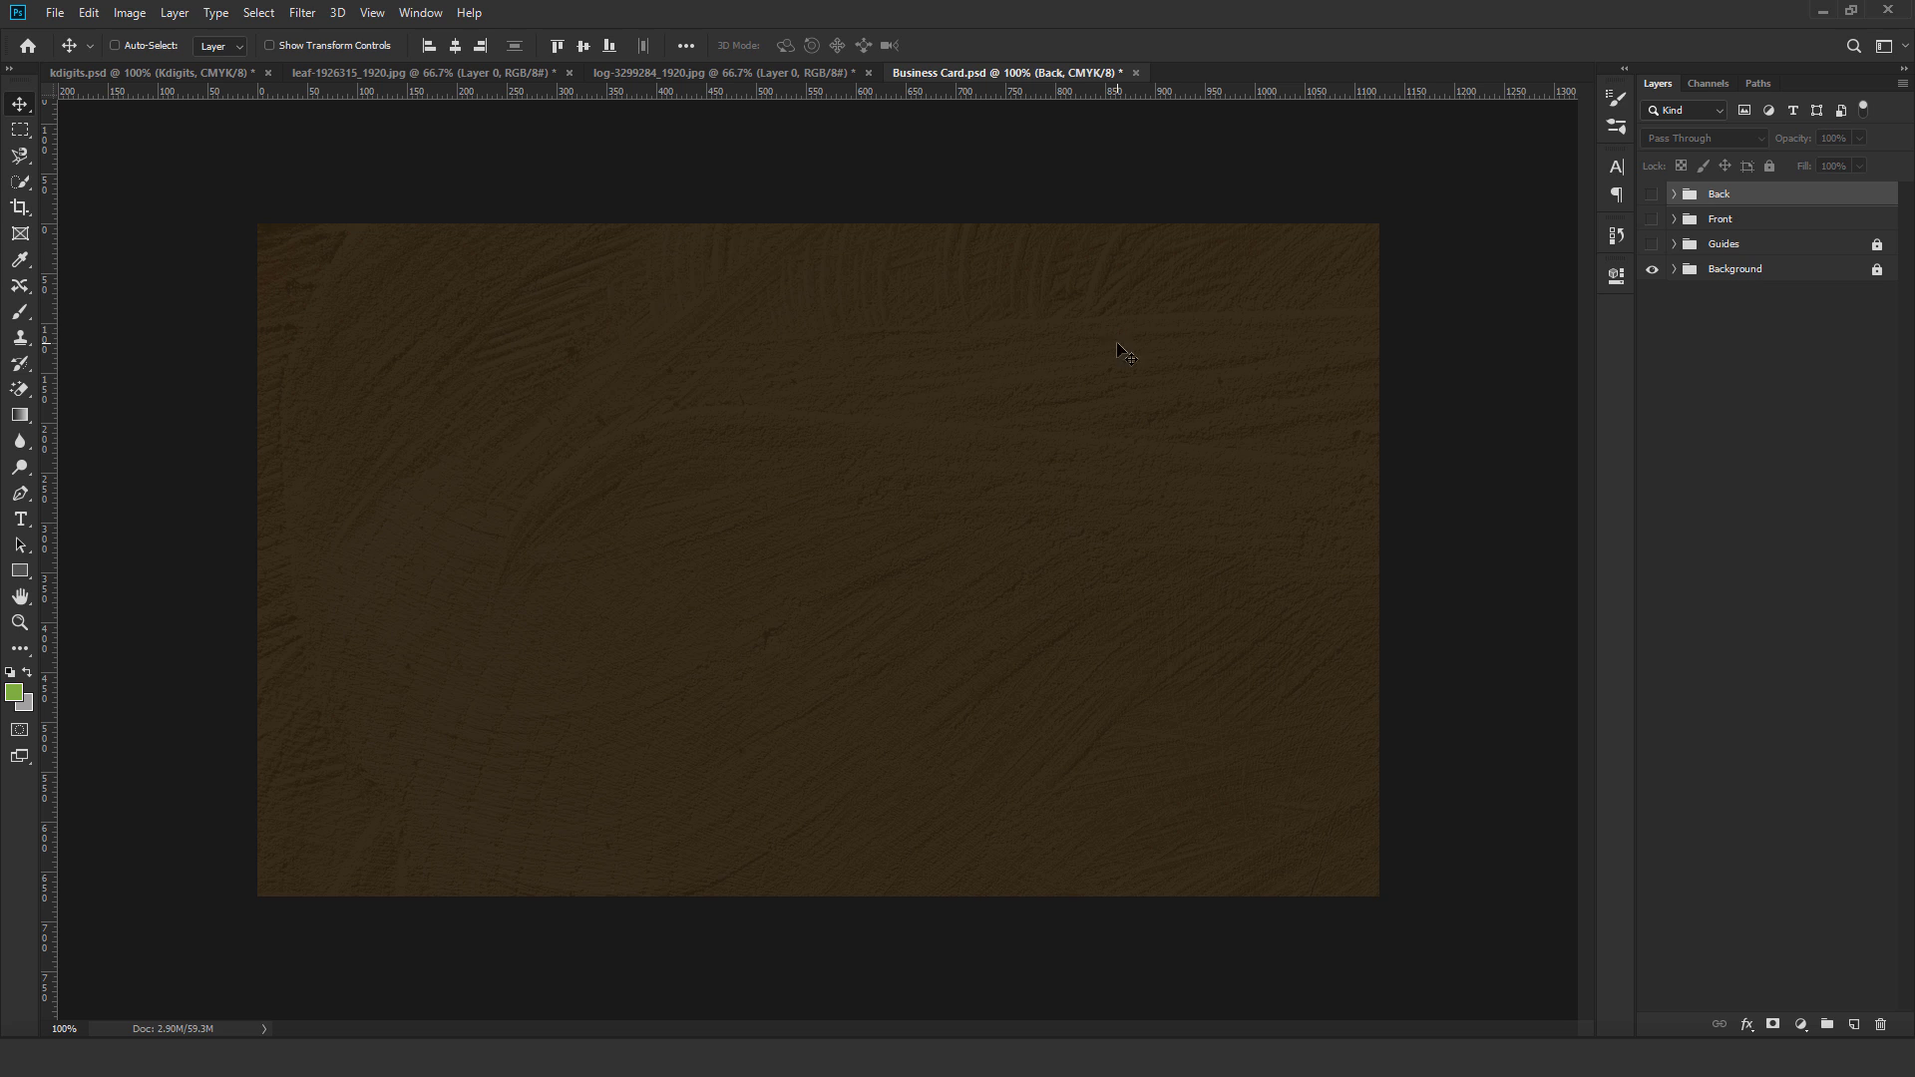
# Delete the Text group inside the Back group, and make the Back and Guides groups visible.
pyautogui.click(1674, 195)
pyautogui.click(1778, 230)
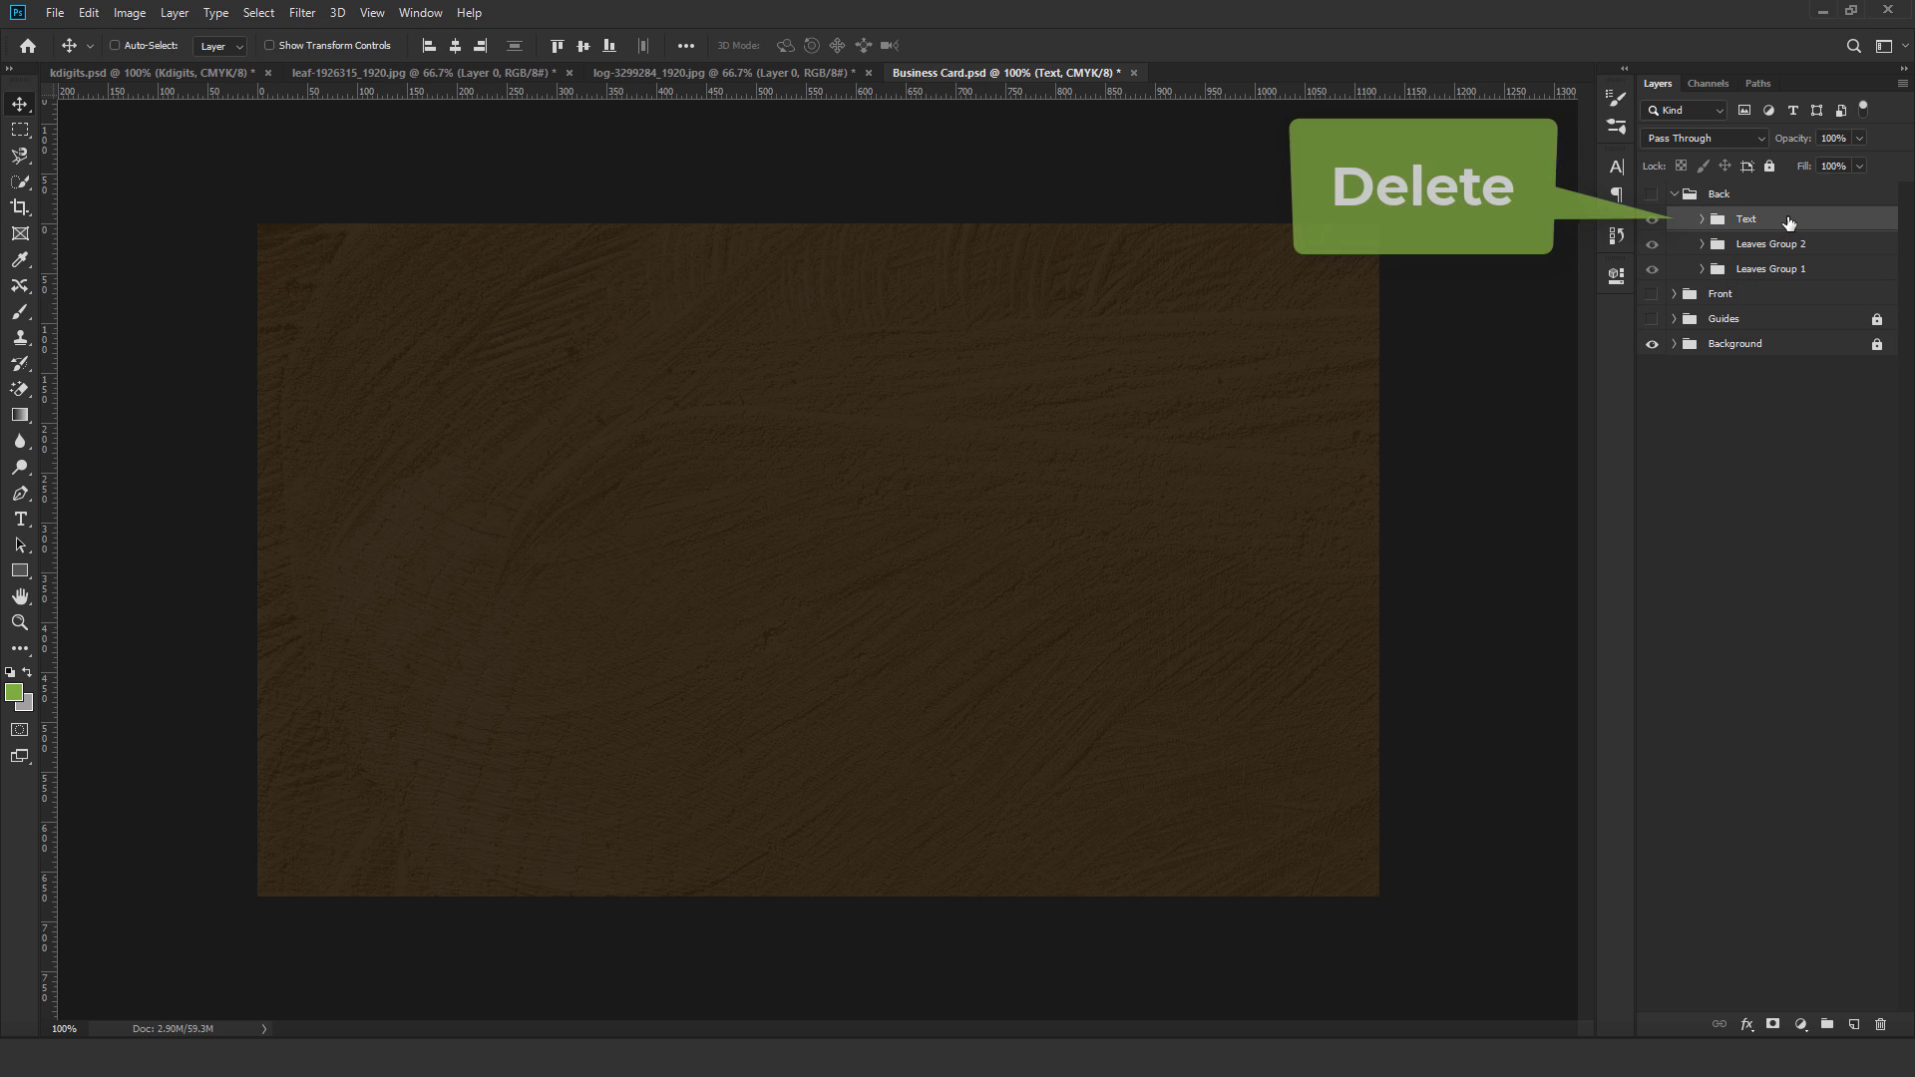
pyautogui.press('Delete')
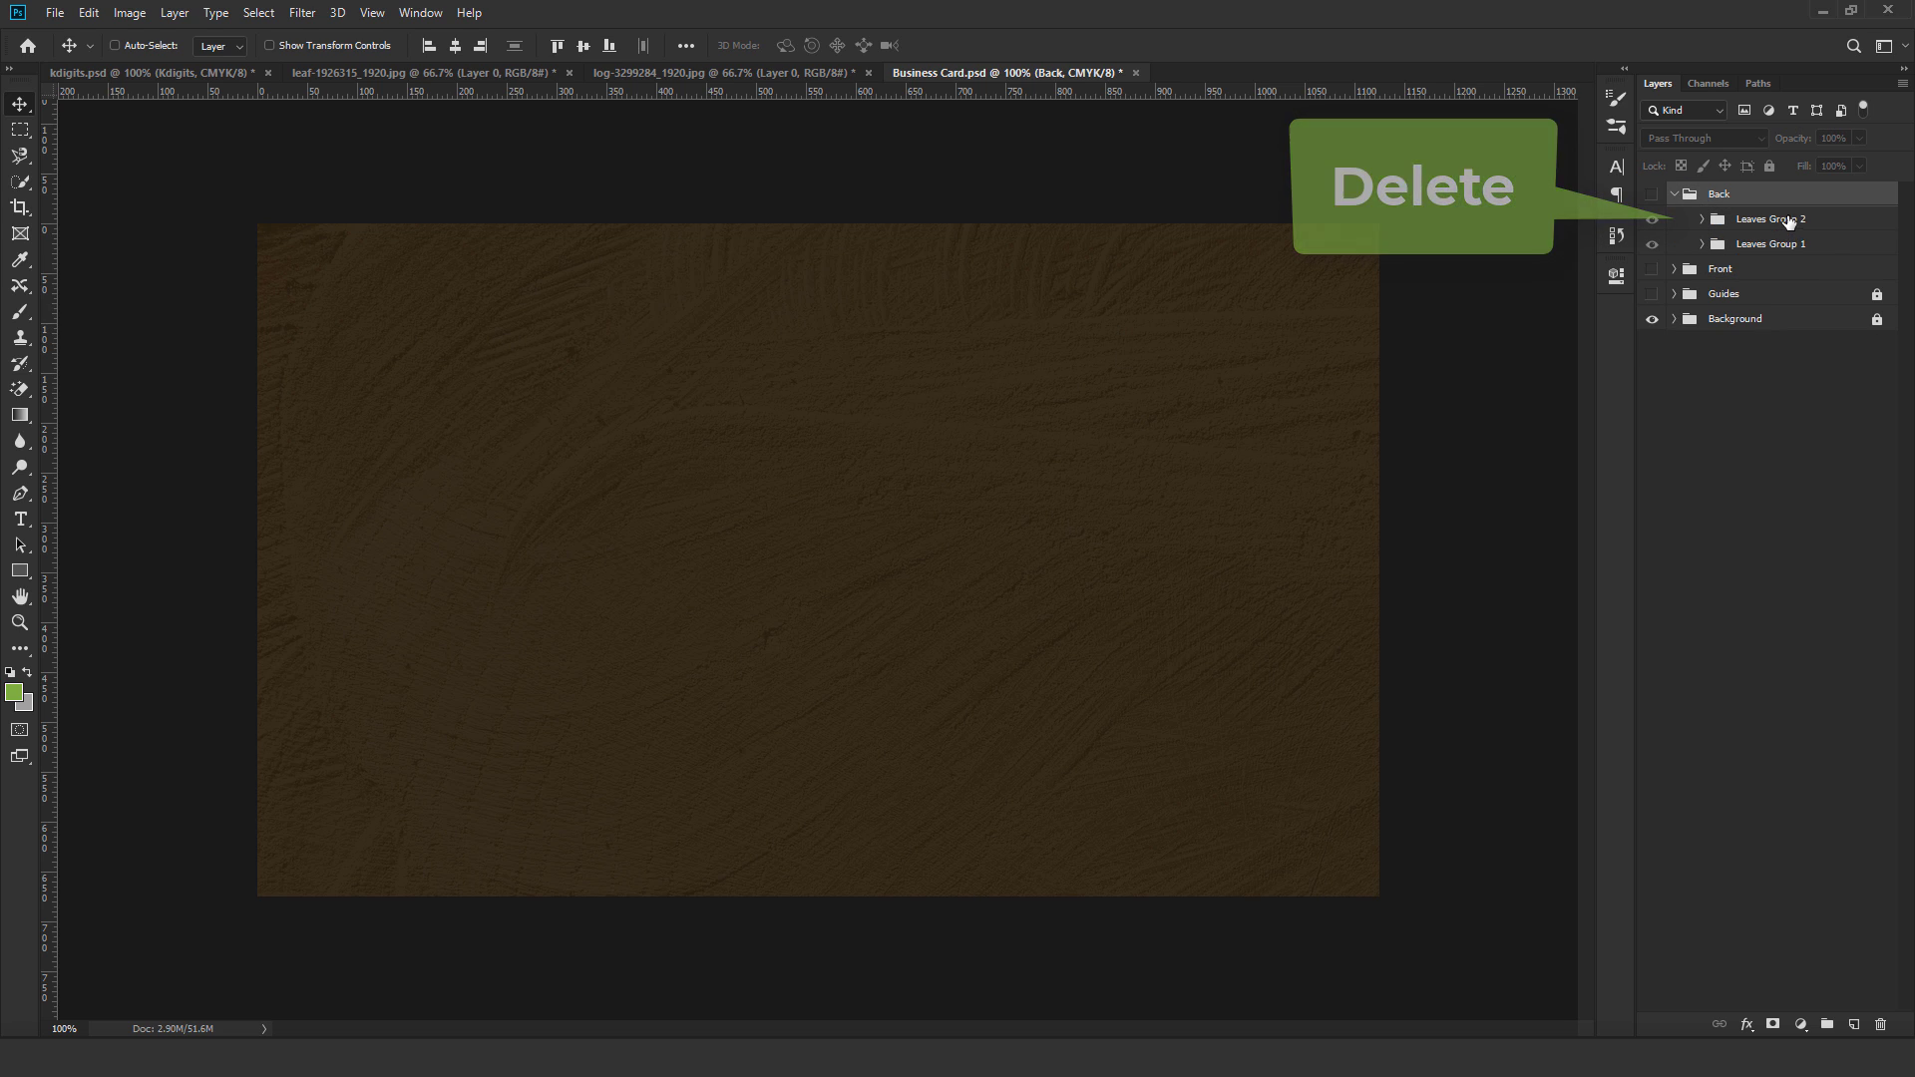
pyautogui.click(1652, 195)
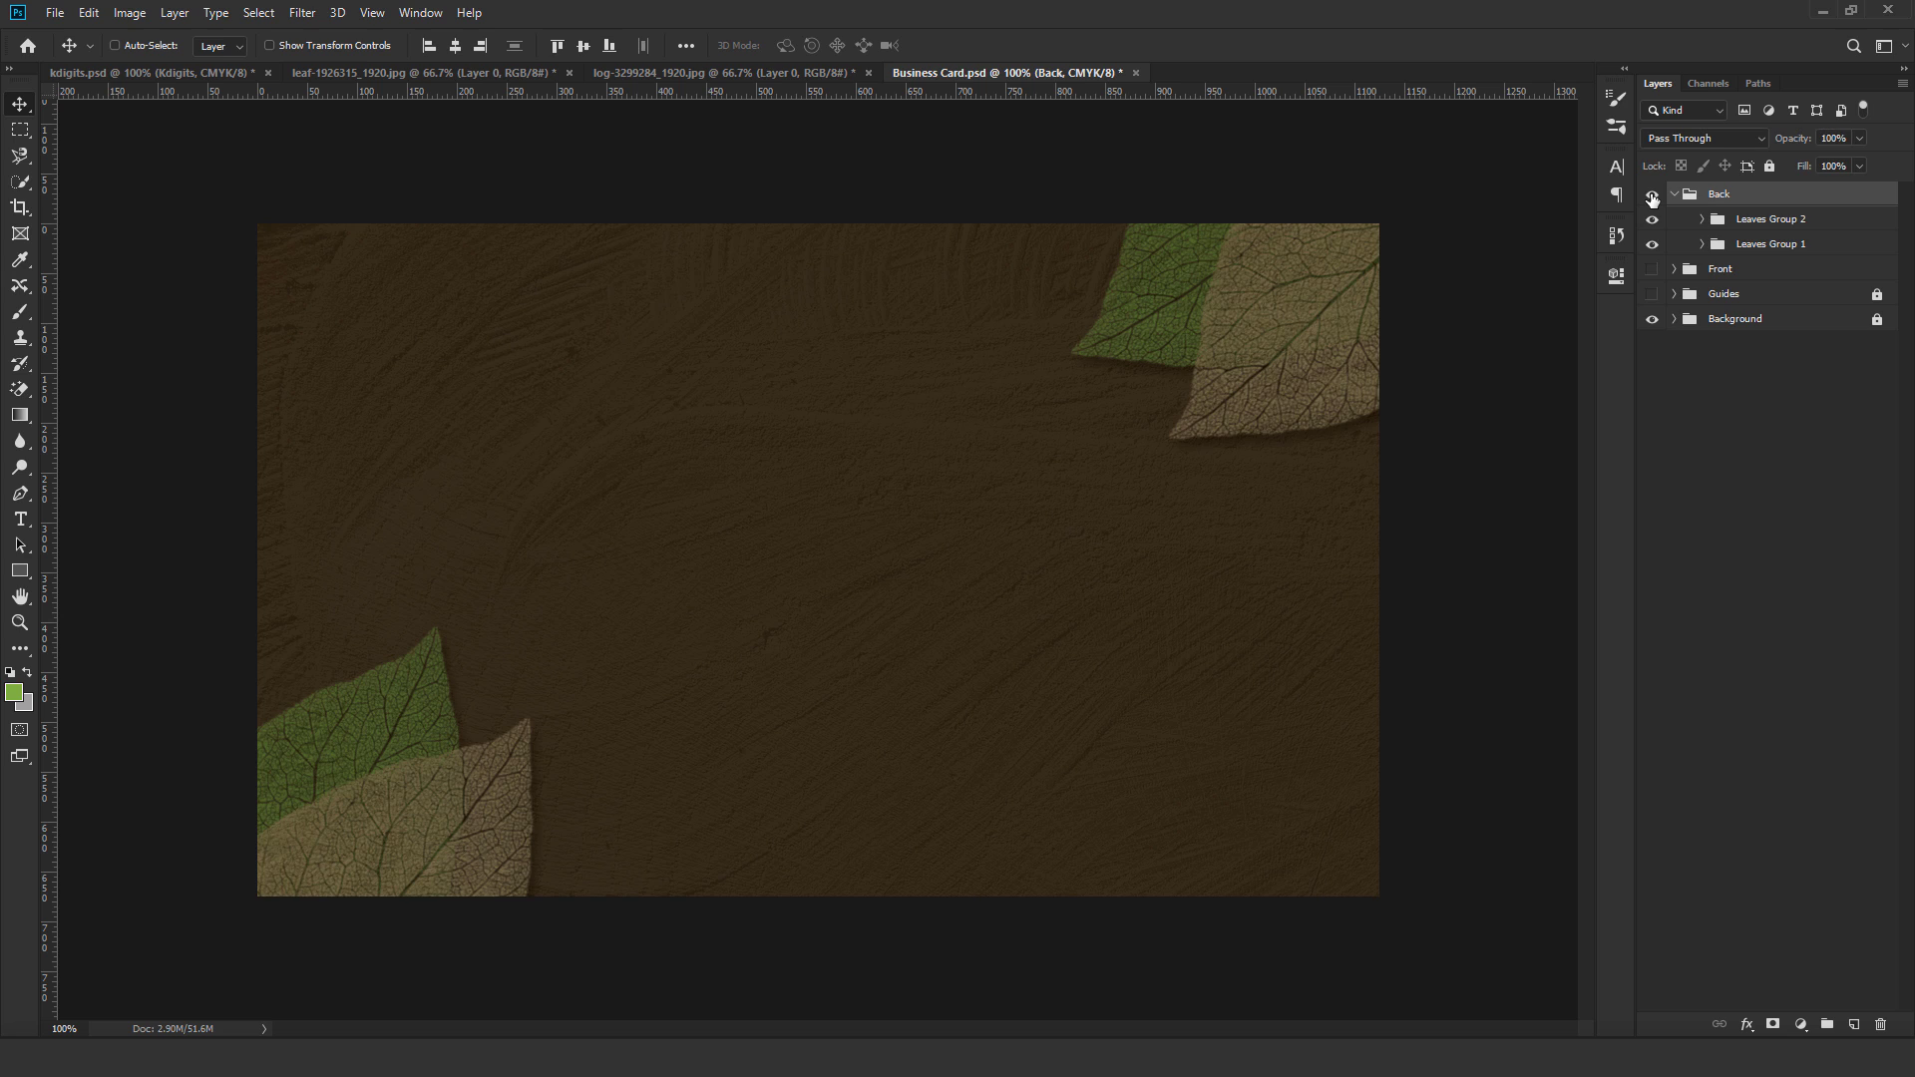
pyautogui.click(1652, 294)
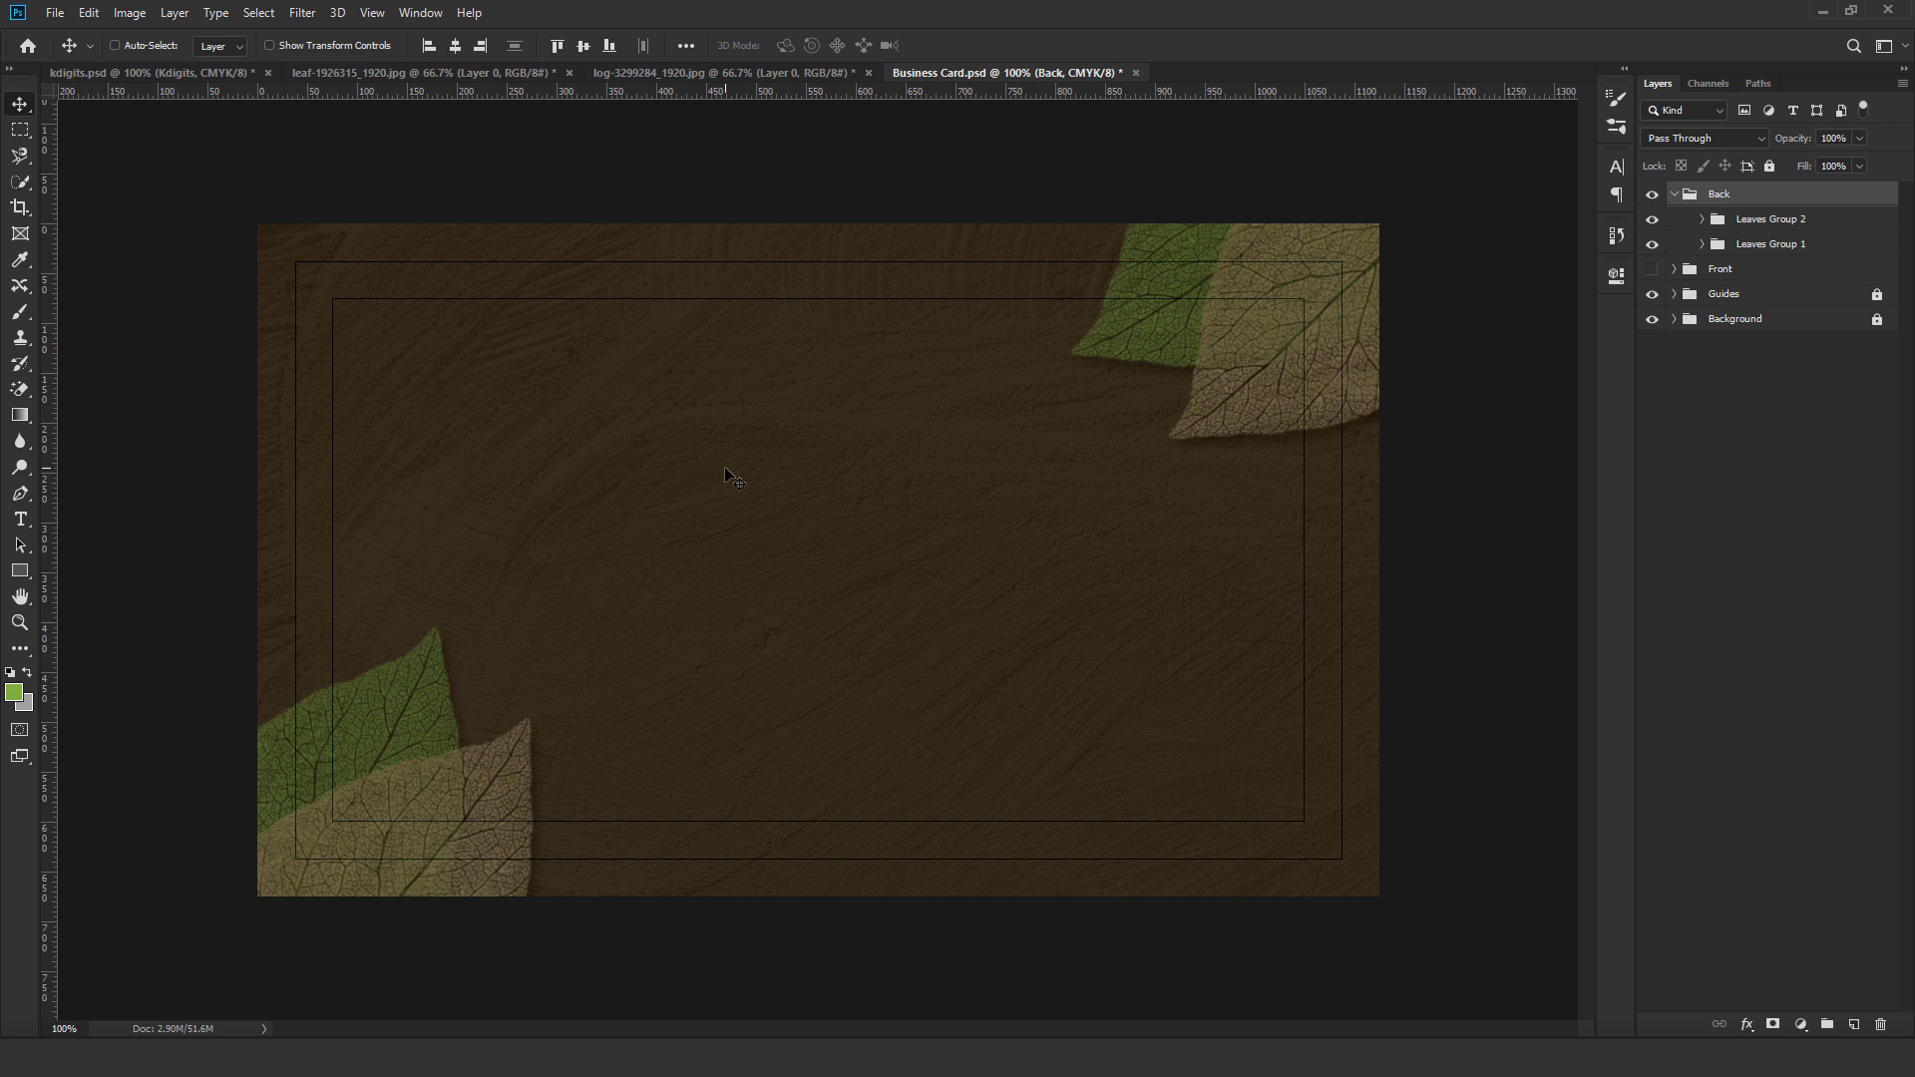
# Draw a rectangle about 974 by 530 px over the inner guide area, filled with dark brown #201200 and without a stroke.
pyautogui.moveTo(22, 575); pyautogui.dragTo(84, 565)
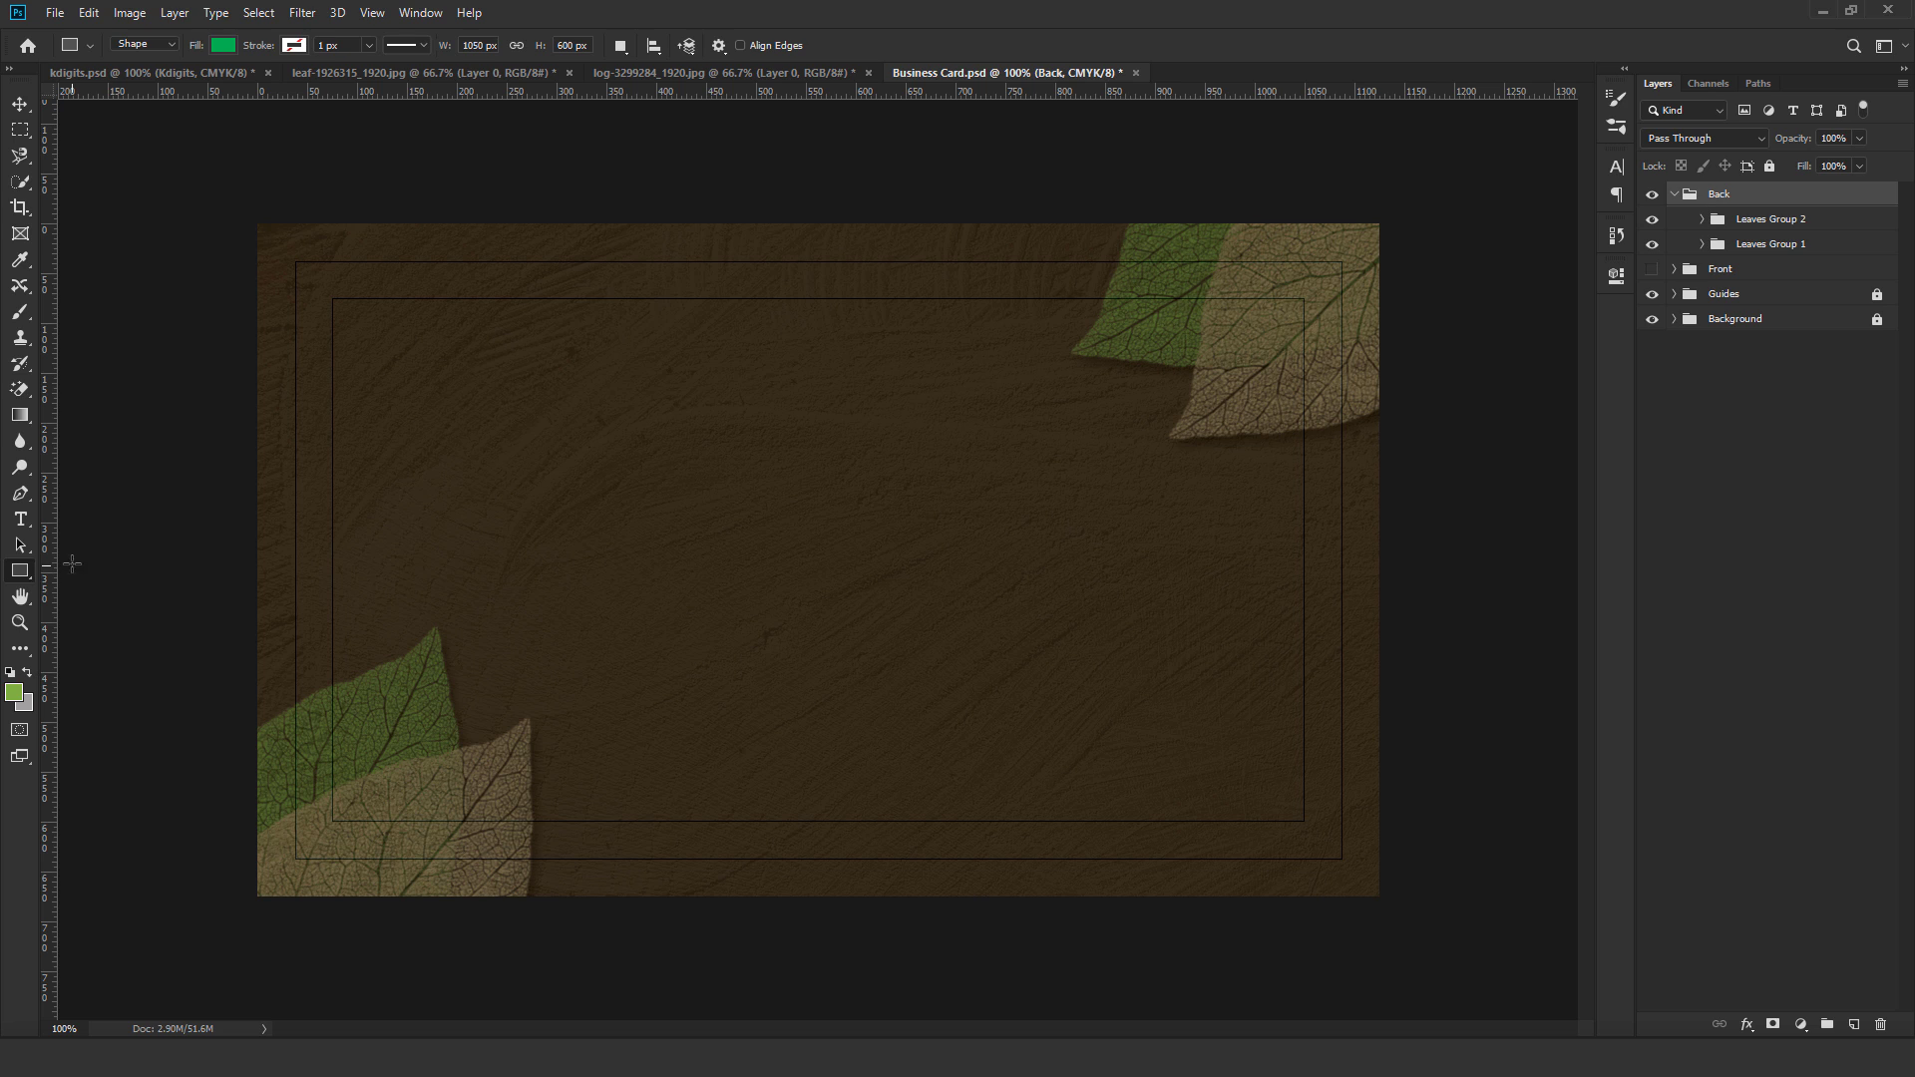
pyautogui.click(226, 44)
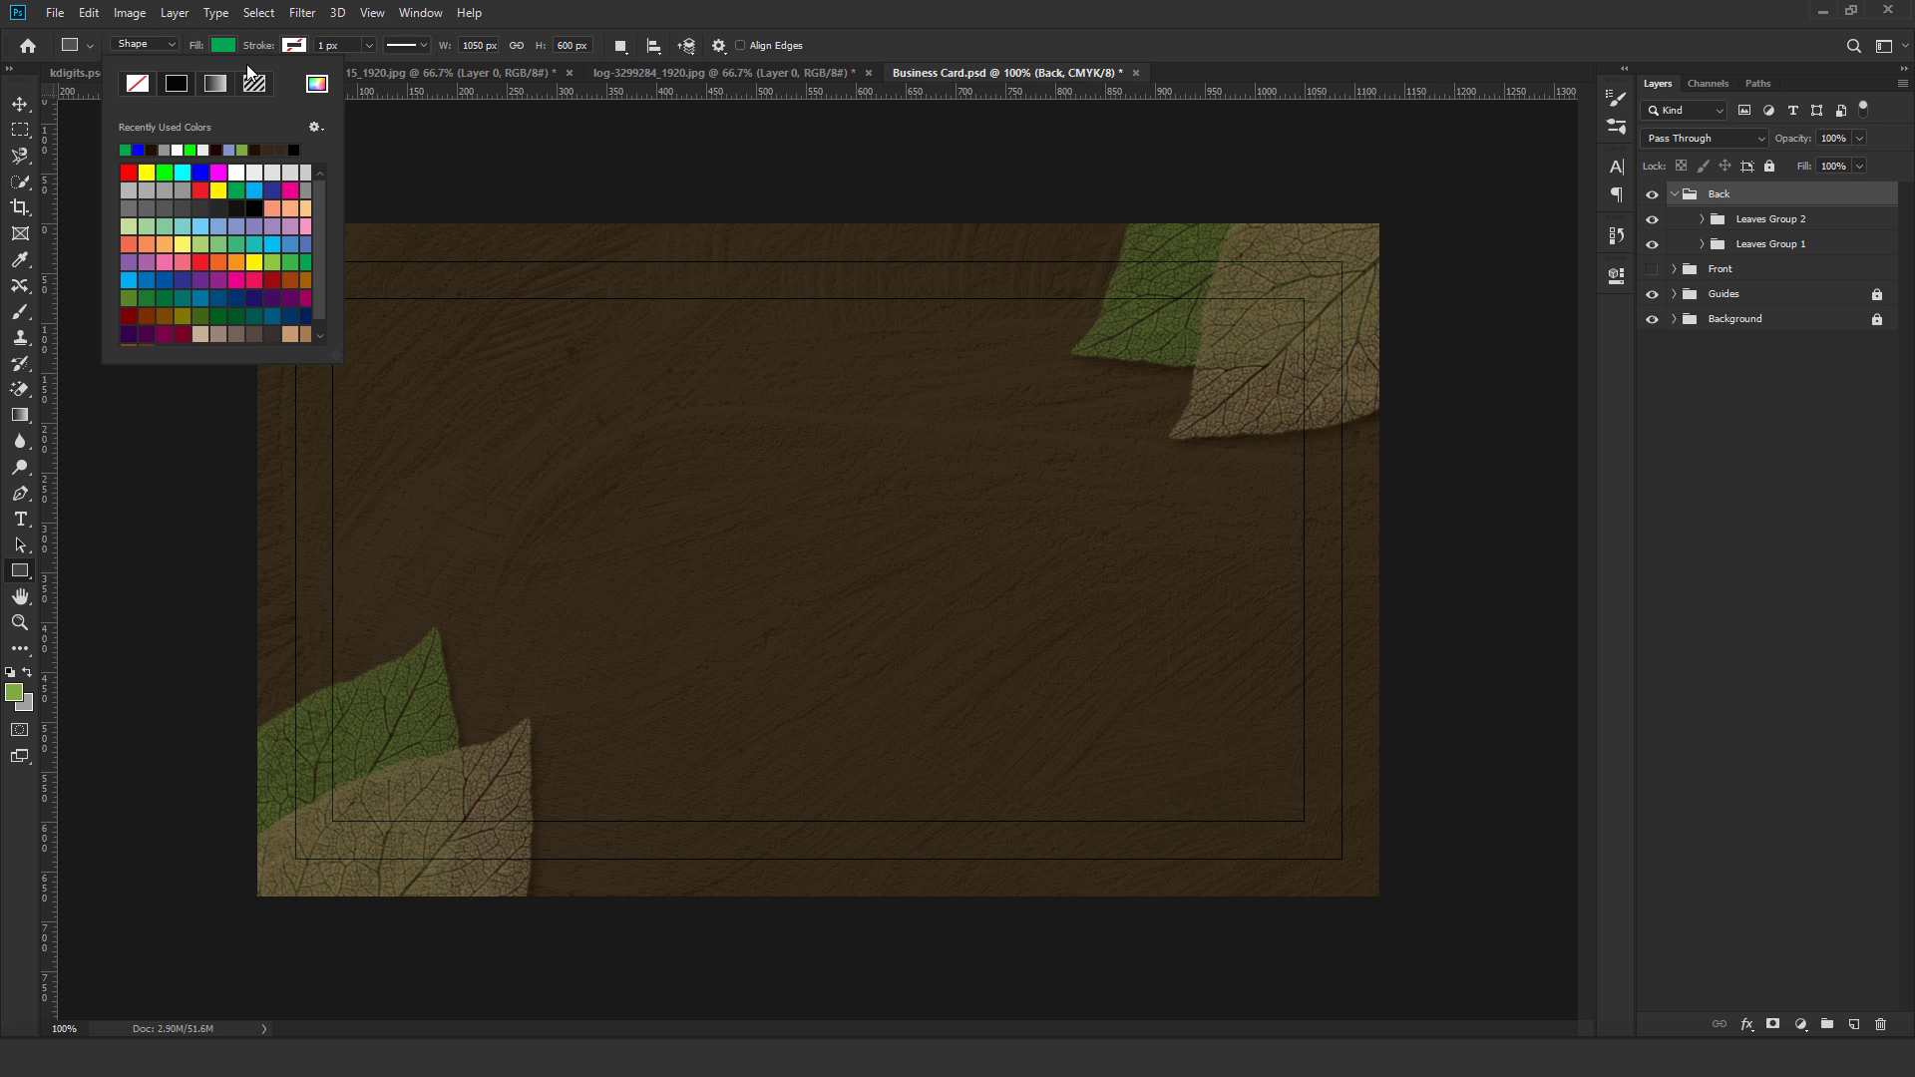
pyautogui.click(317, 82)
pyautogui.click(1517, 532)
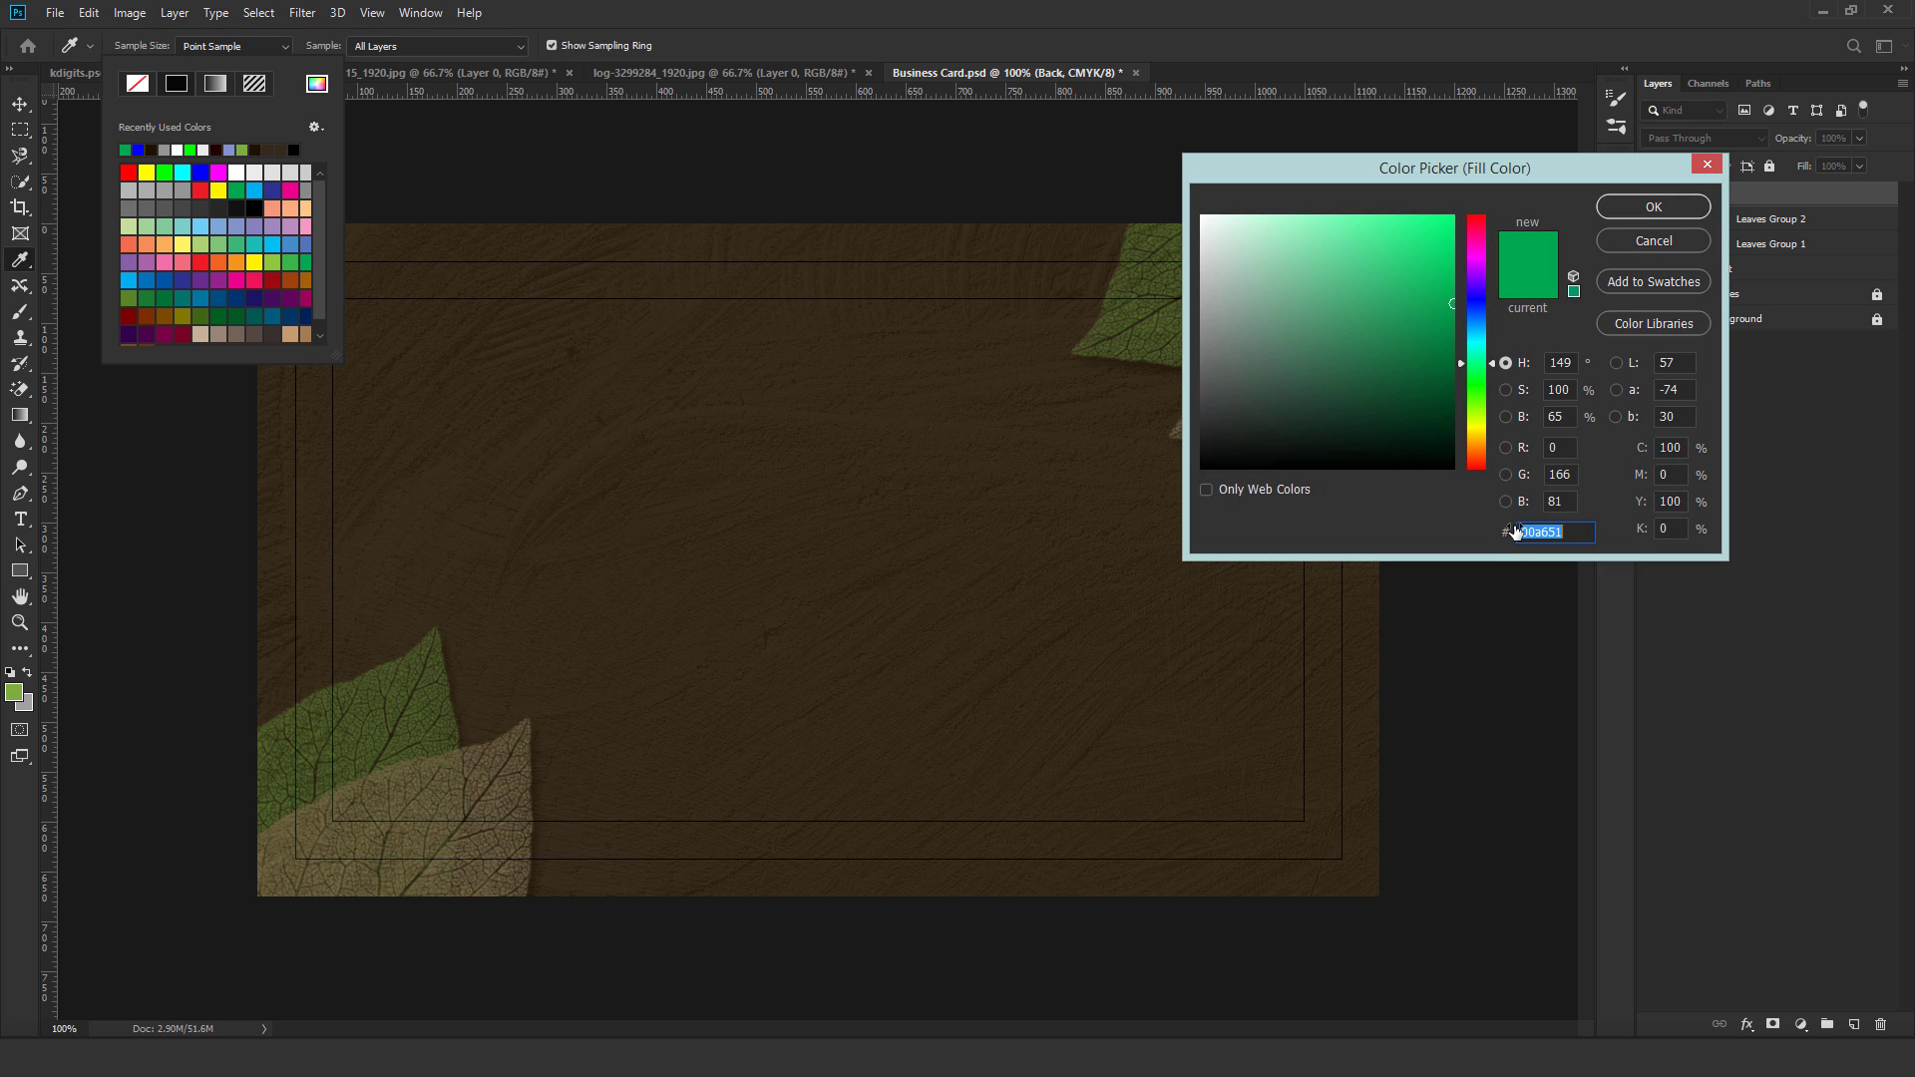
pyautogui.write('201200')
pyautogui.click(1701, 207)
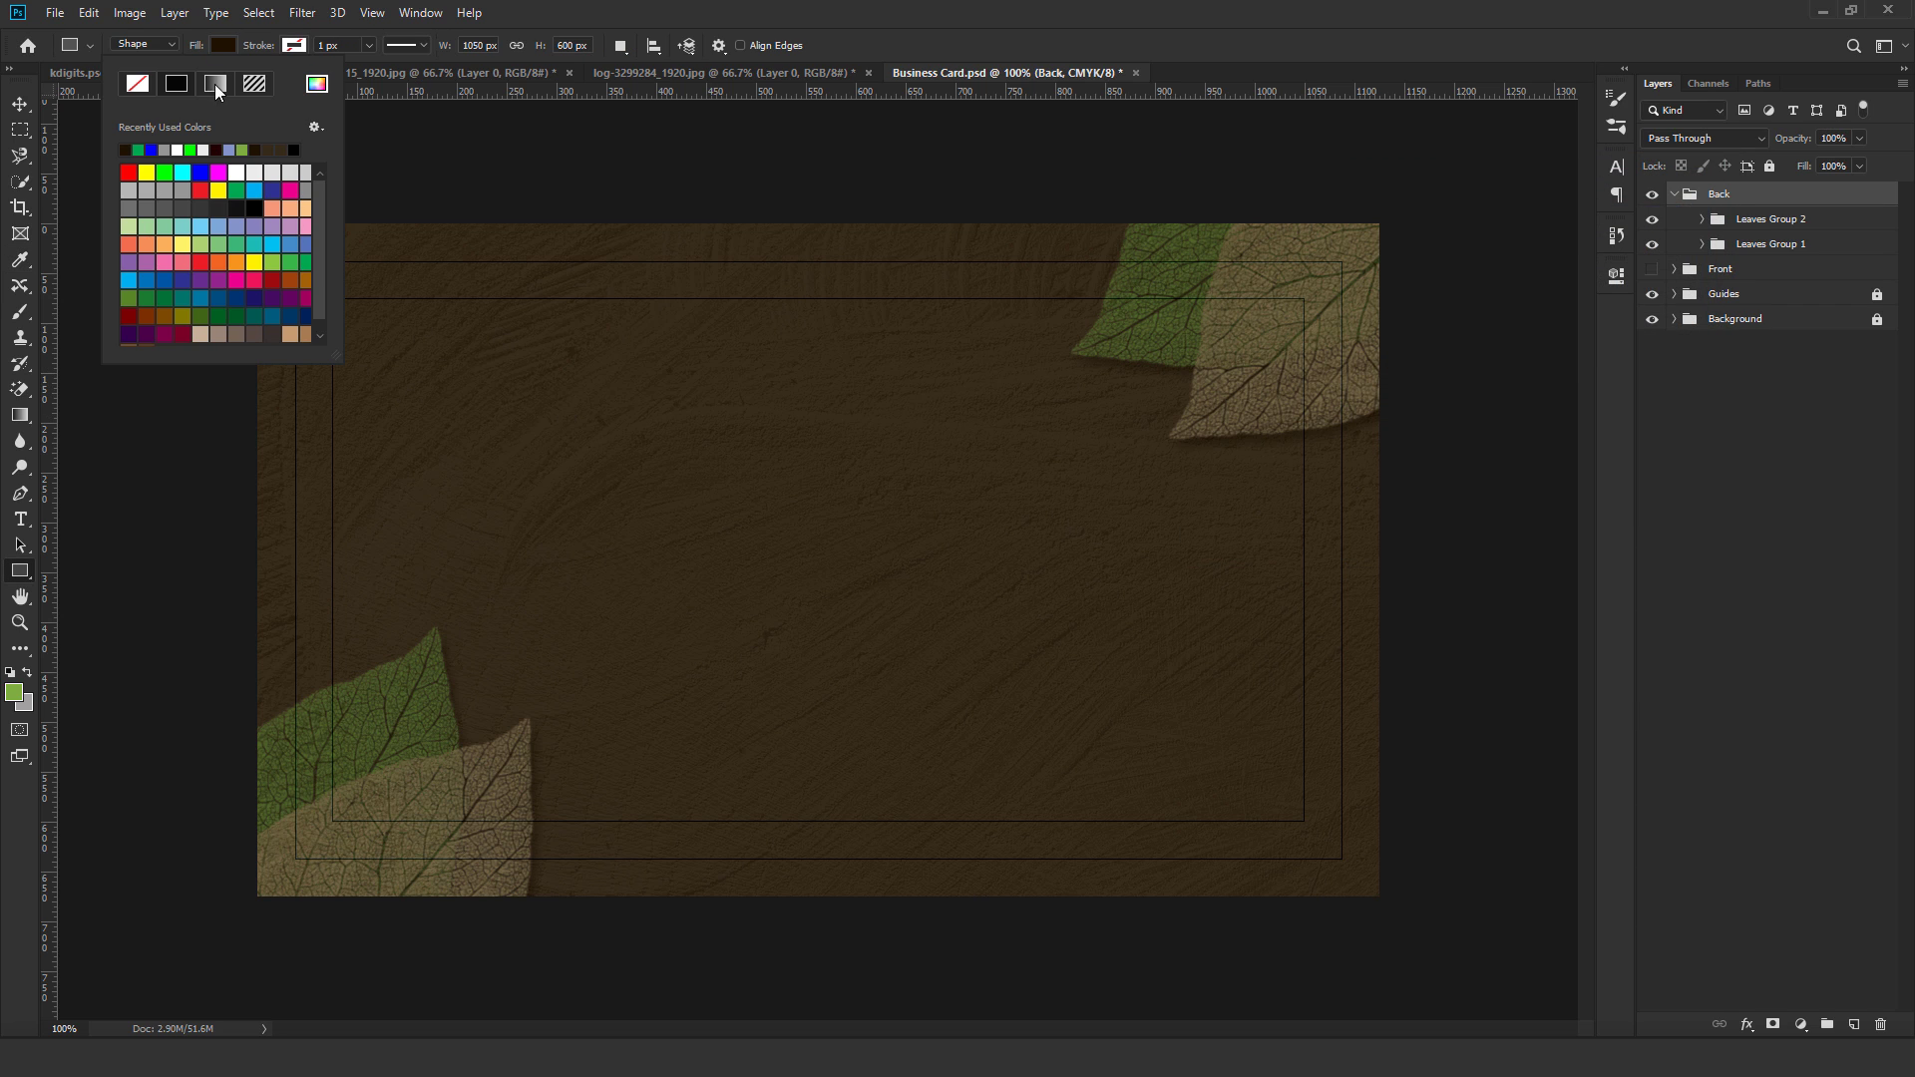
pyautogui.click(220, 50)
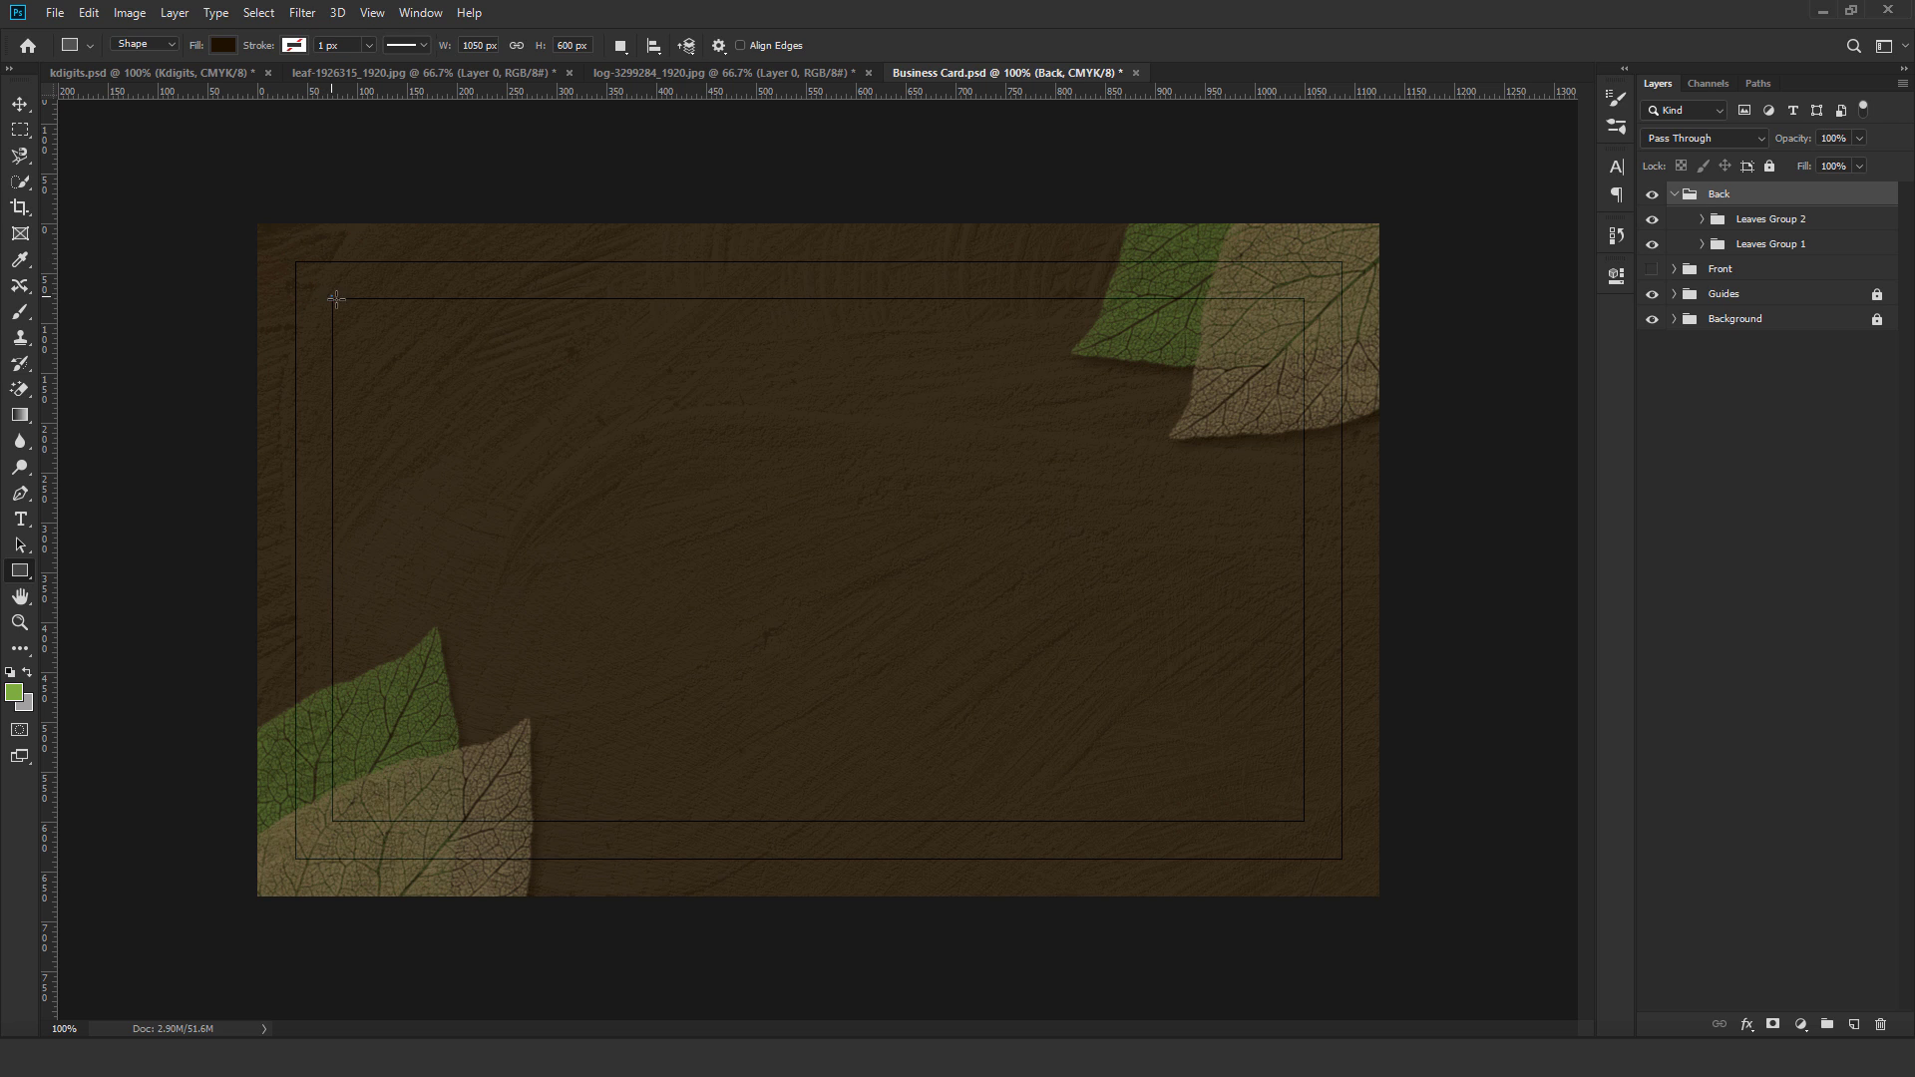
pyautogui.moveTo(336, 299); pyautogui.dragTo(1301, 823)
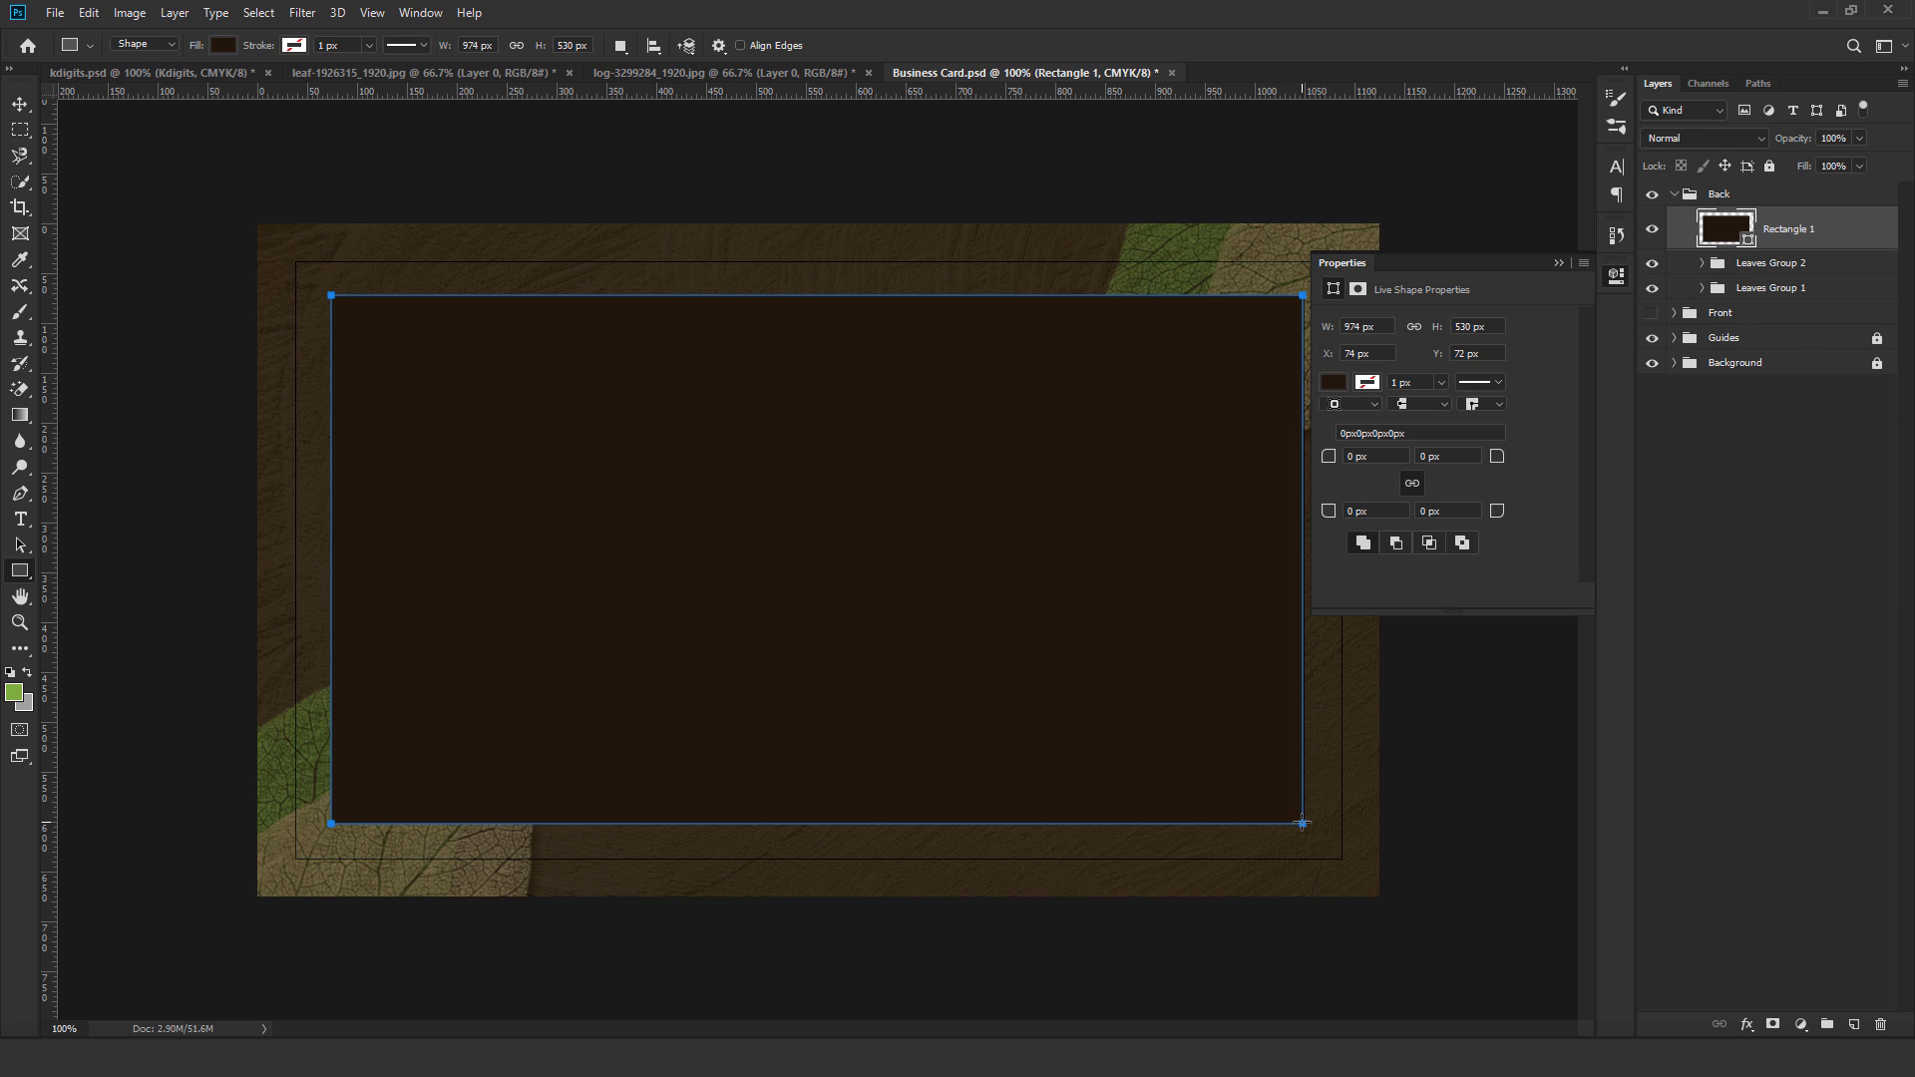
pyautogui.click(1558, 263)
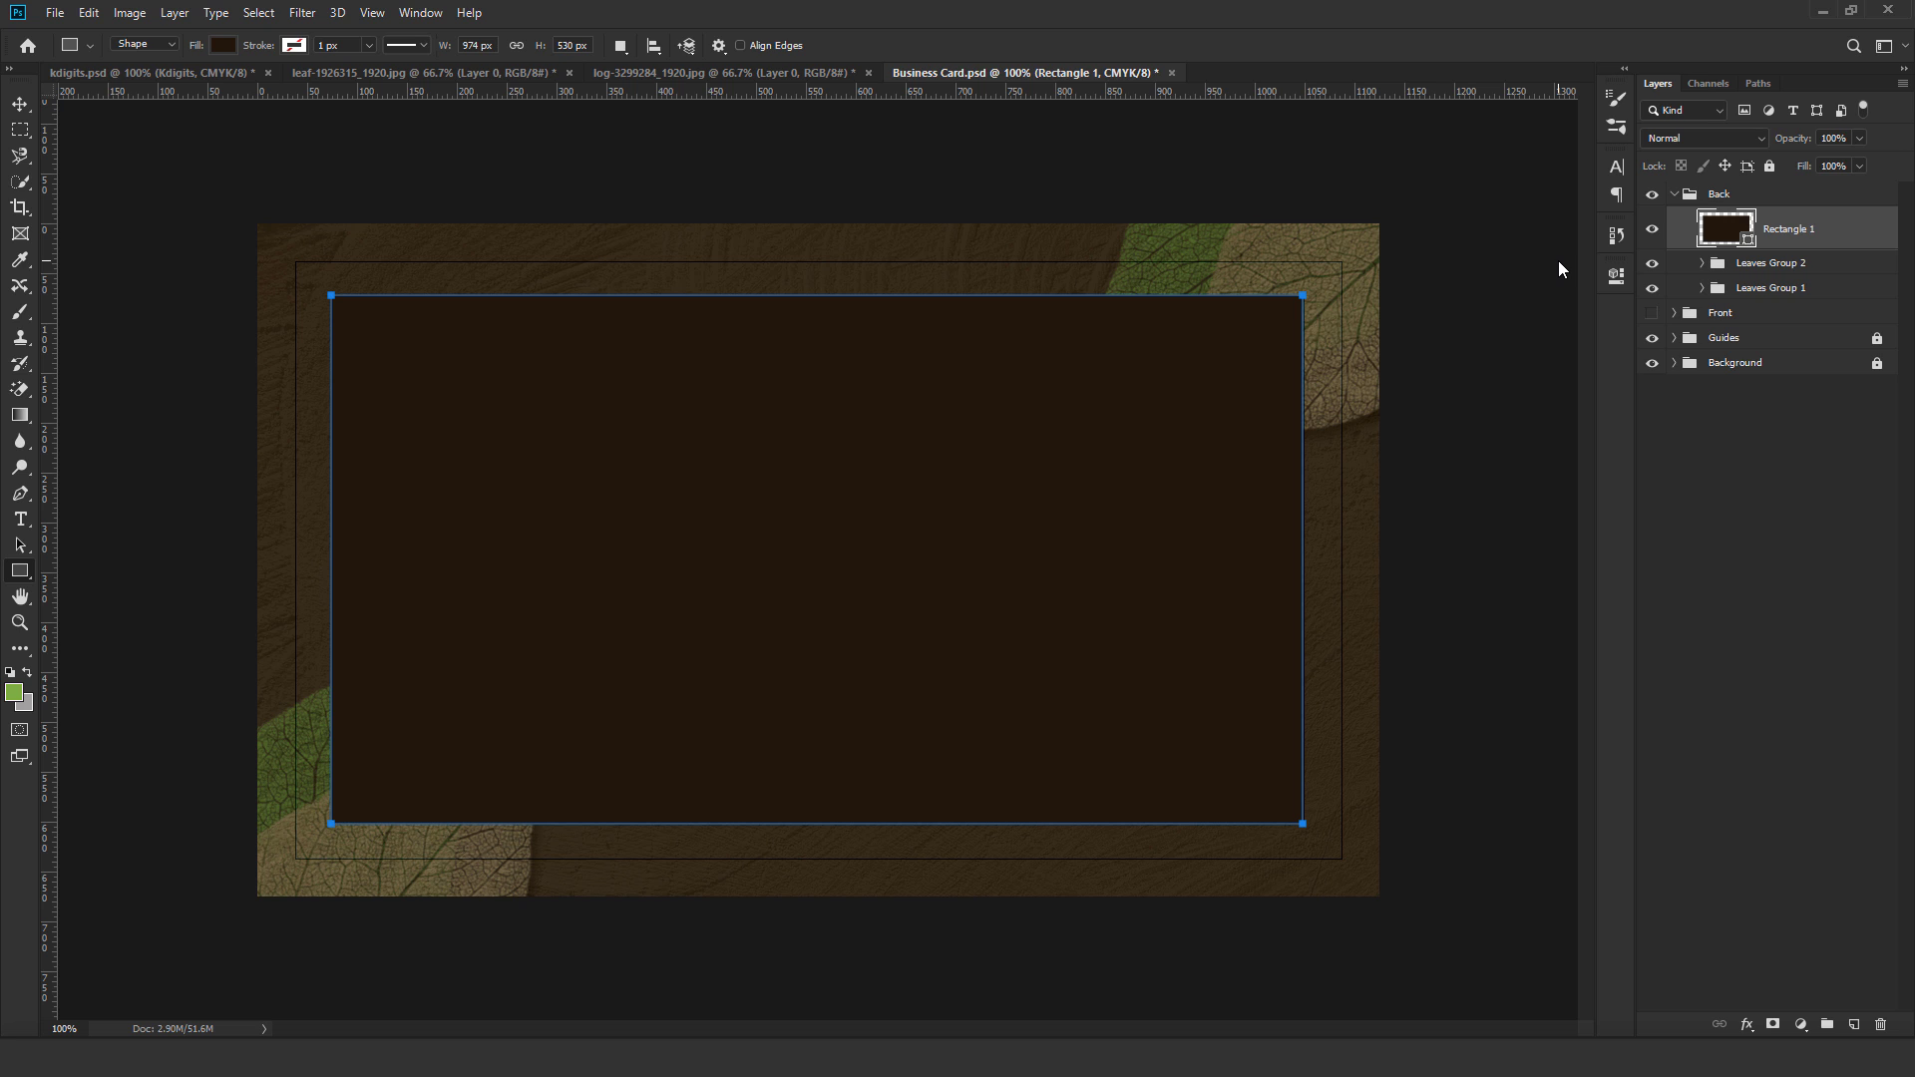
pyautogui.press('v')
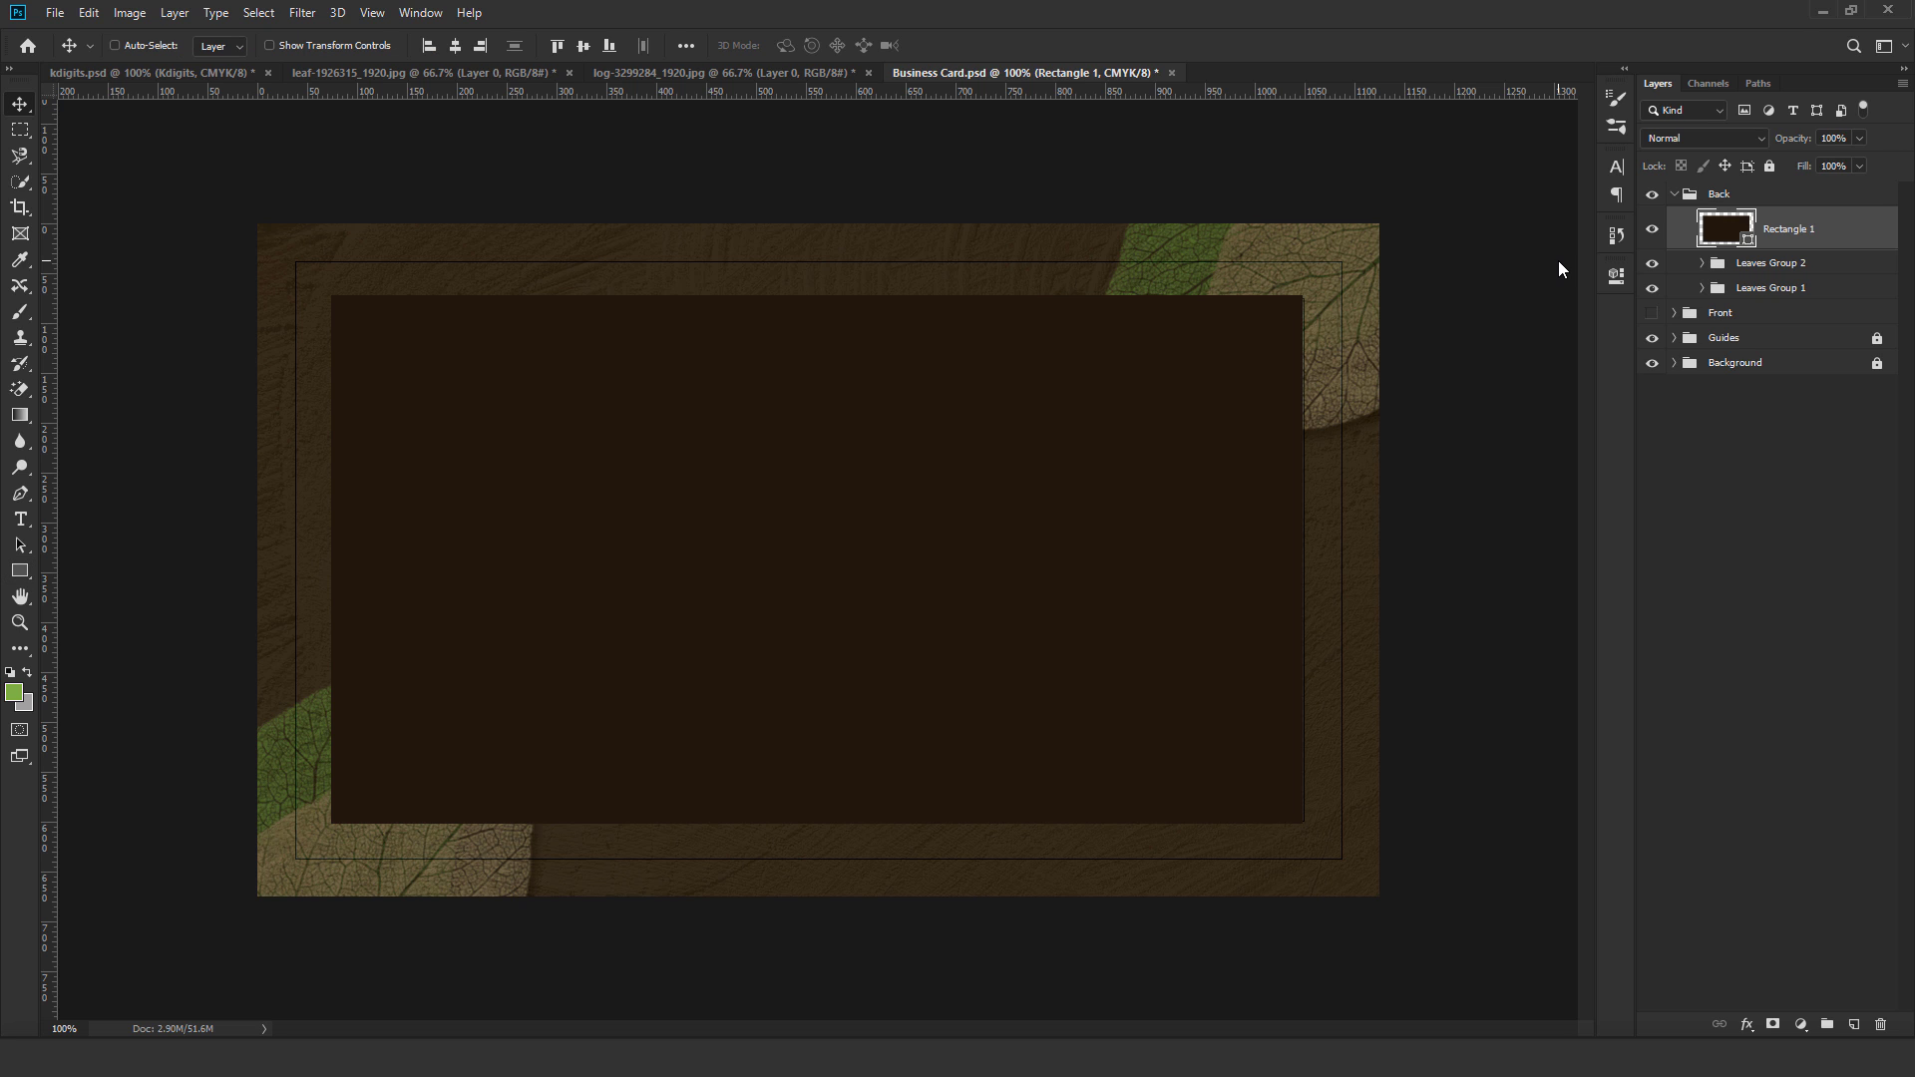
# Set the dark rectangle's blend mode to Overlay and its opacity to 70%.
pyautogui.click(1740, 138)
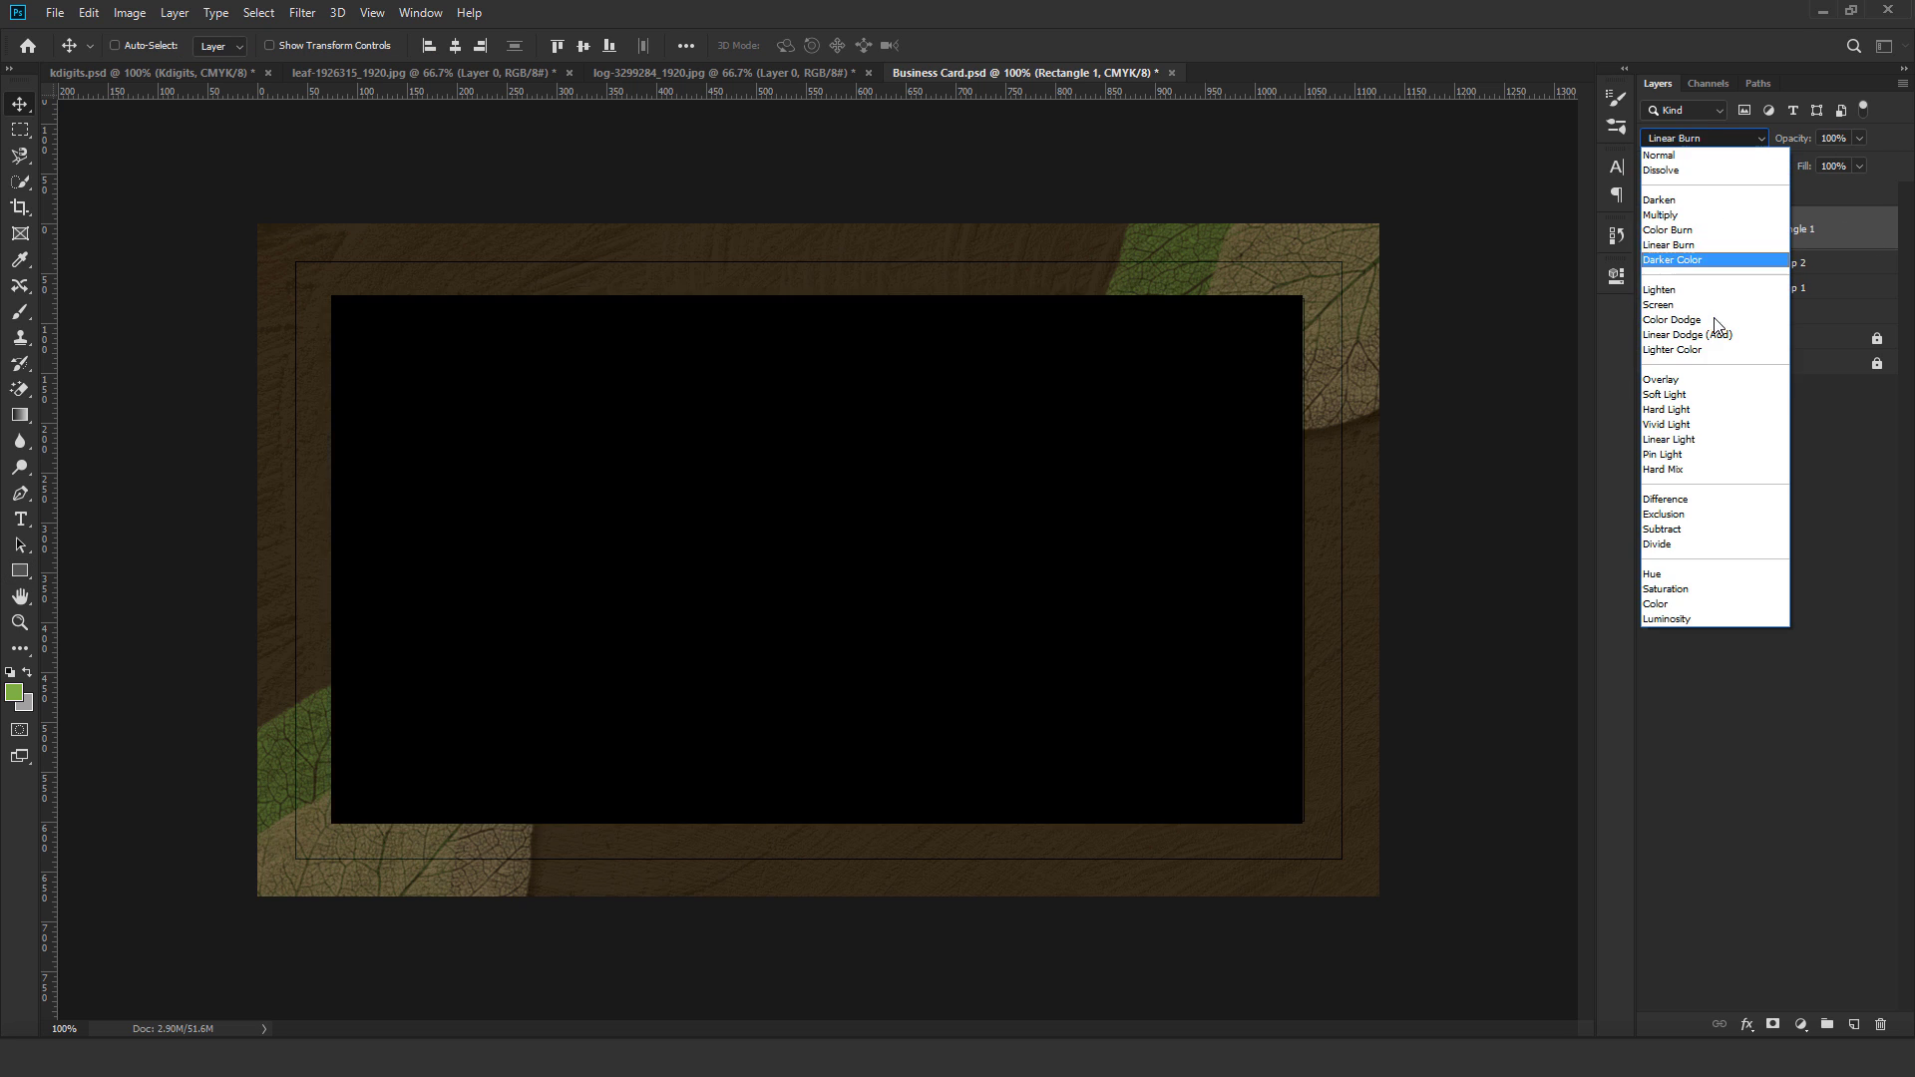
pyautogui.click(1711, 380)
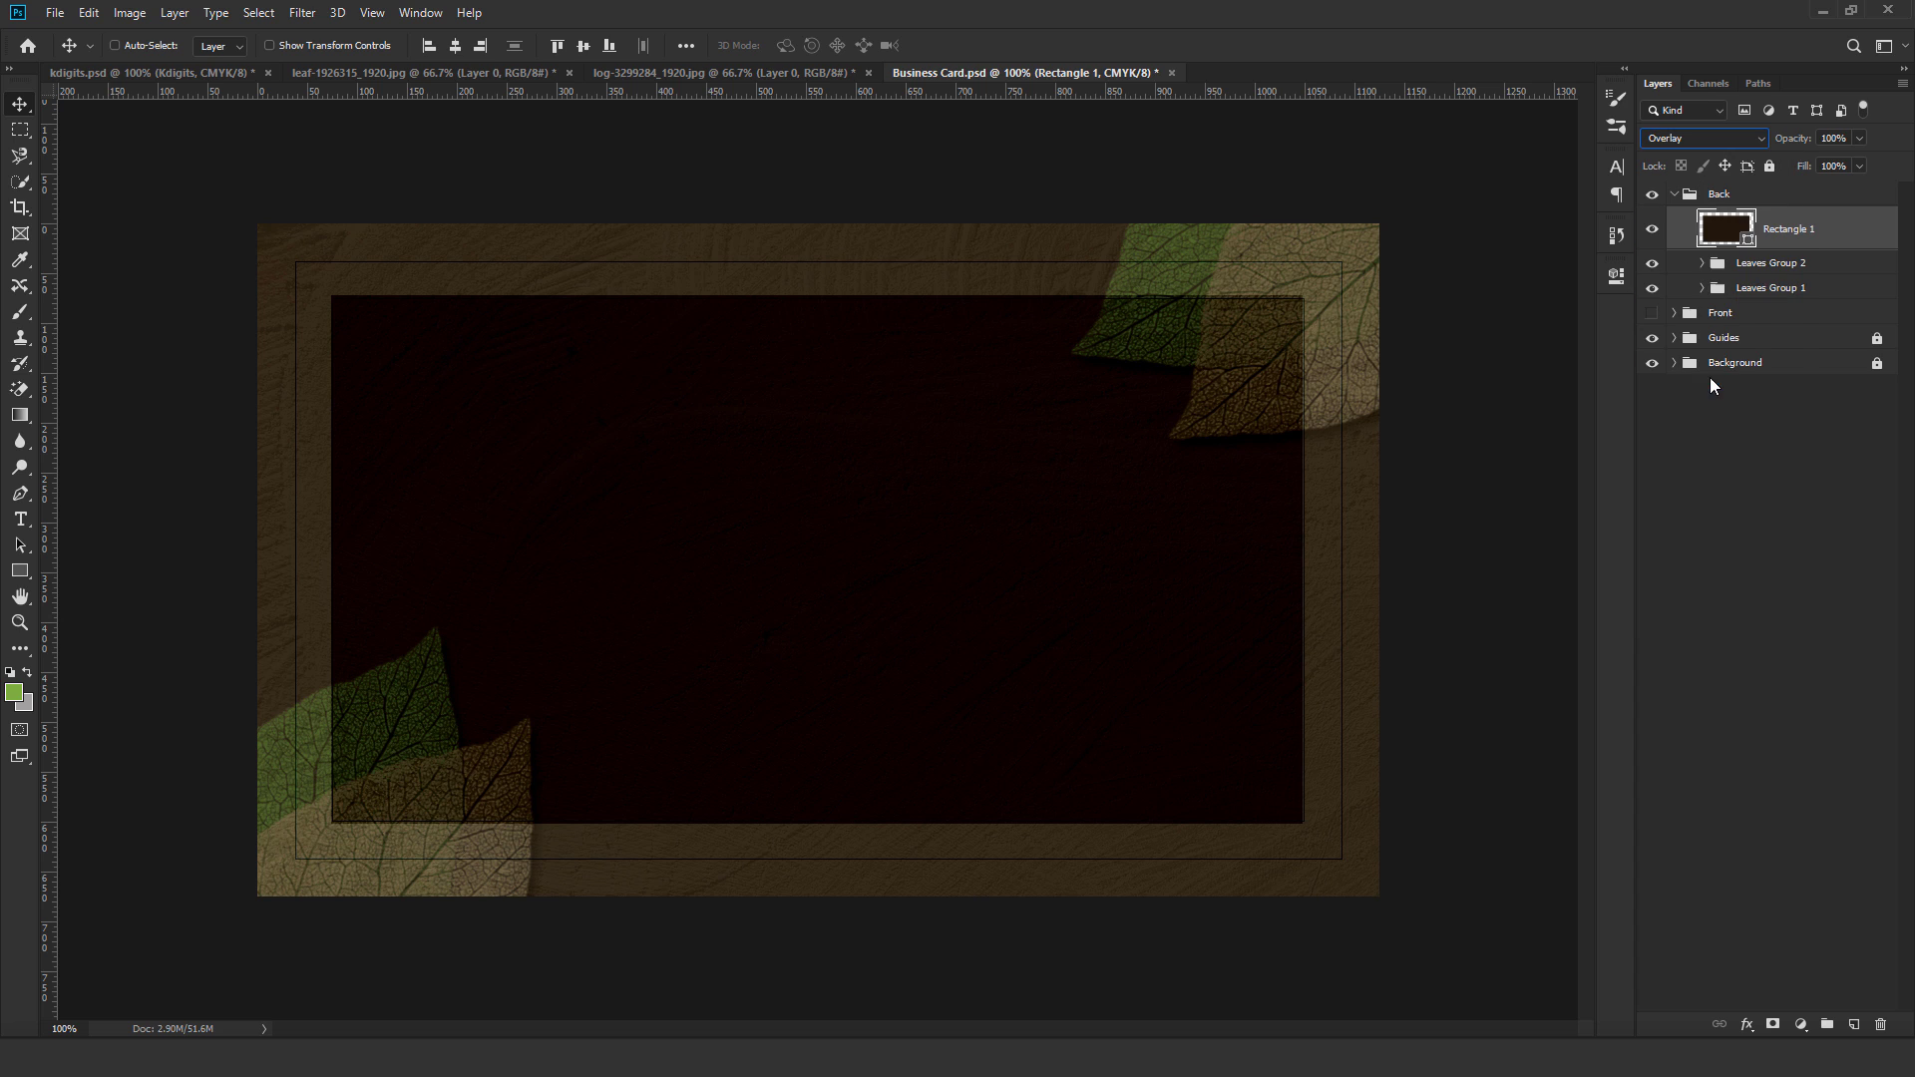
pyautogui.click(1859, 140)
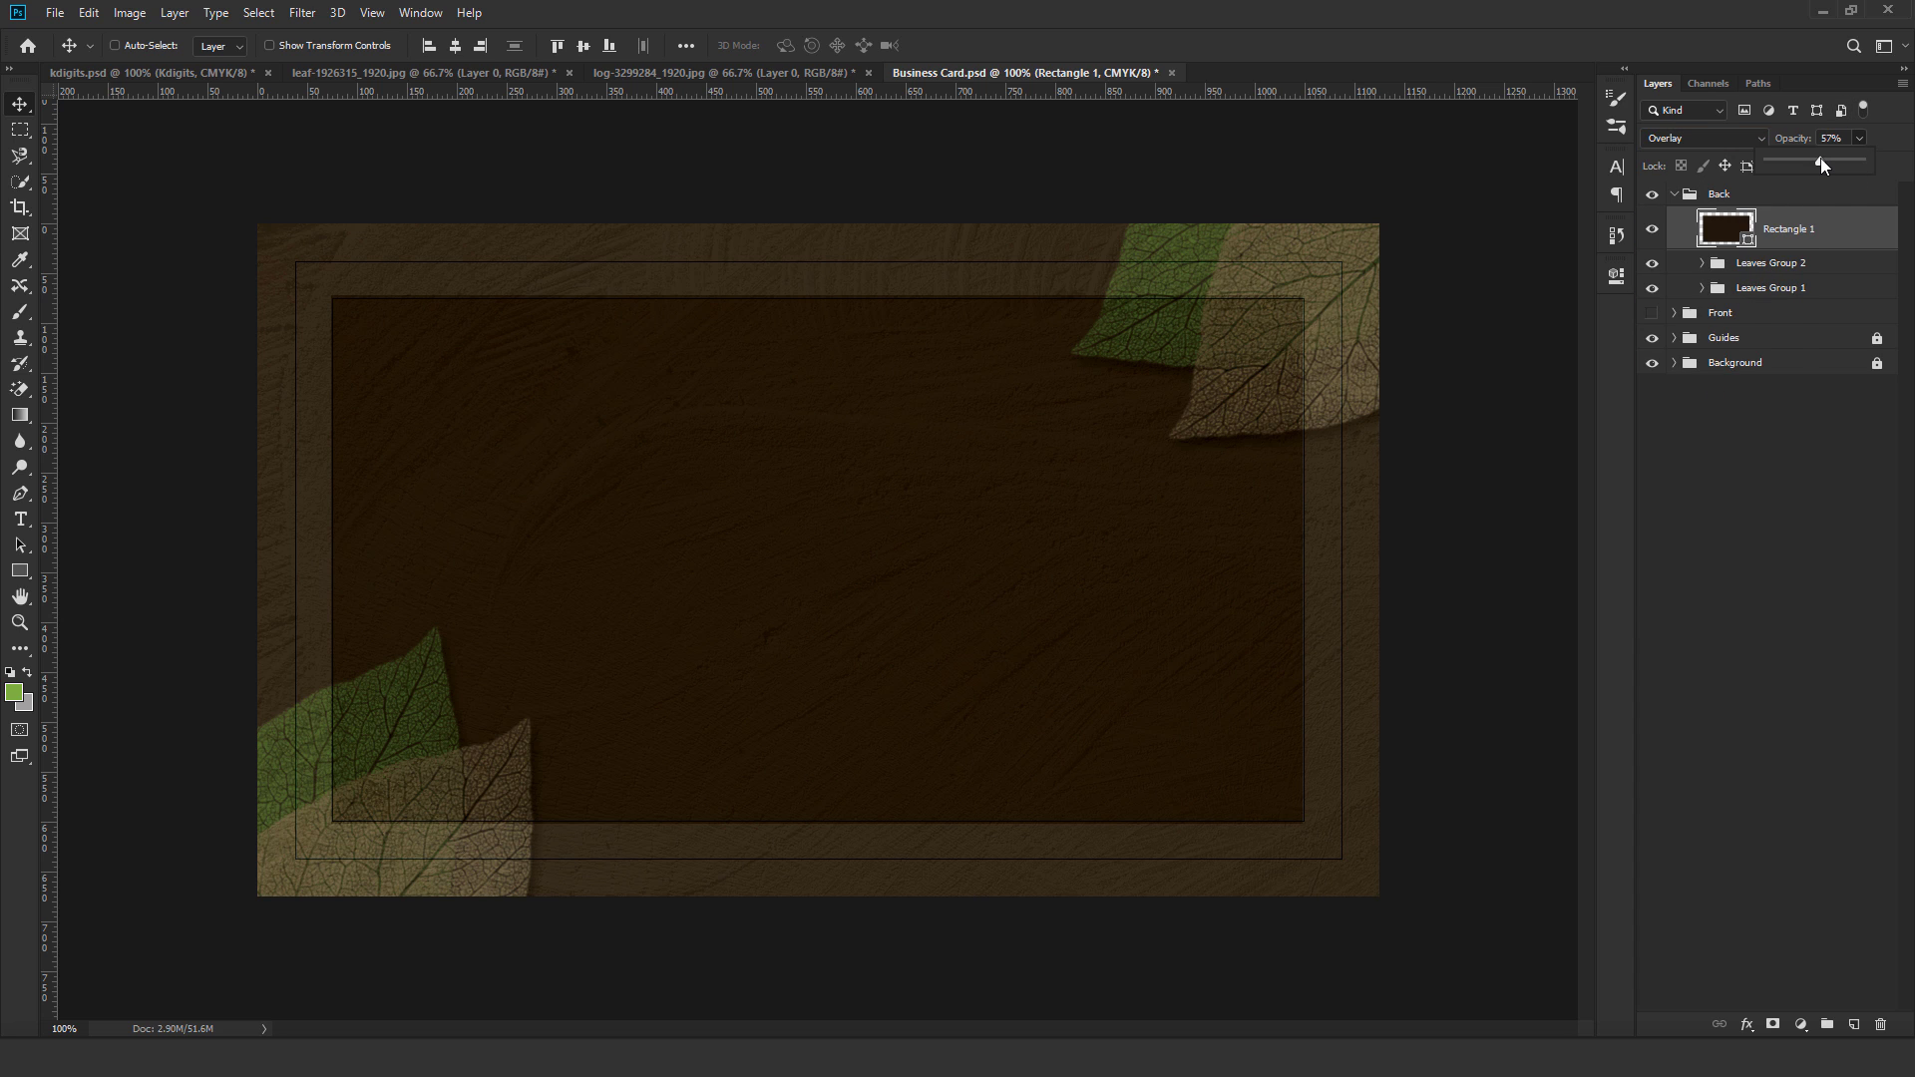
pyautogui.moveTo(1820, 157); pyautogui.dragTo(1822, 157)
pyautogui.click(1775, 528)
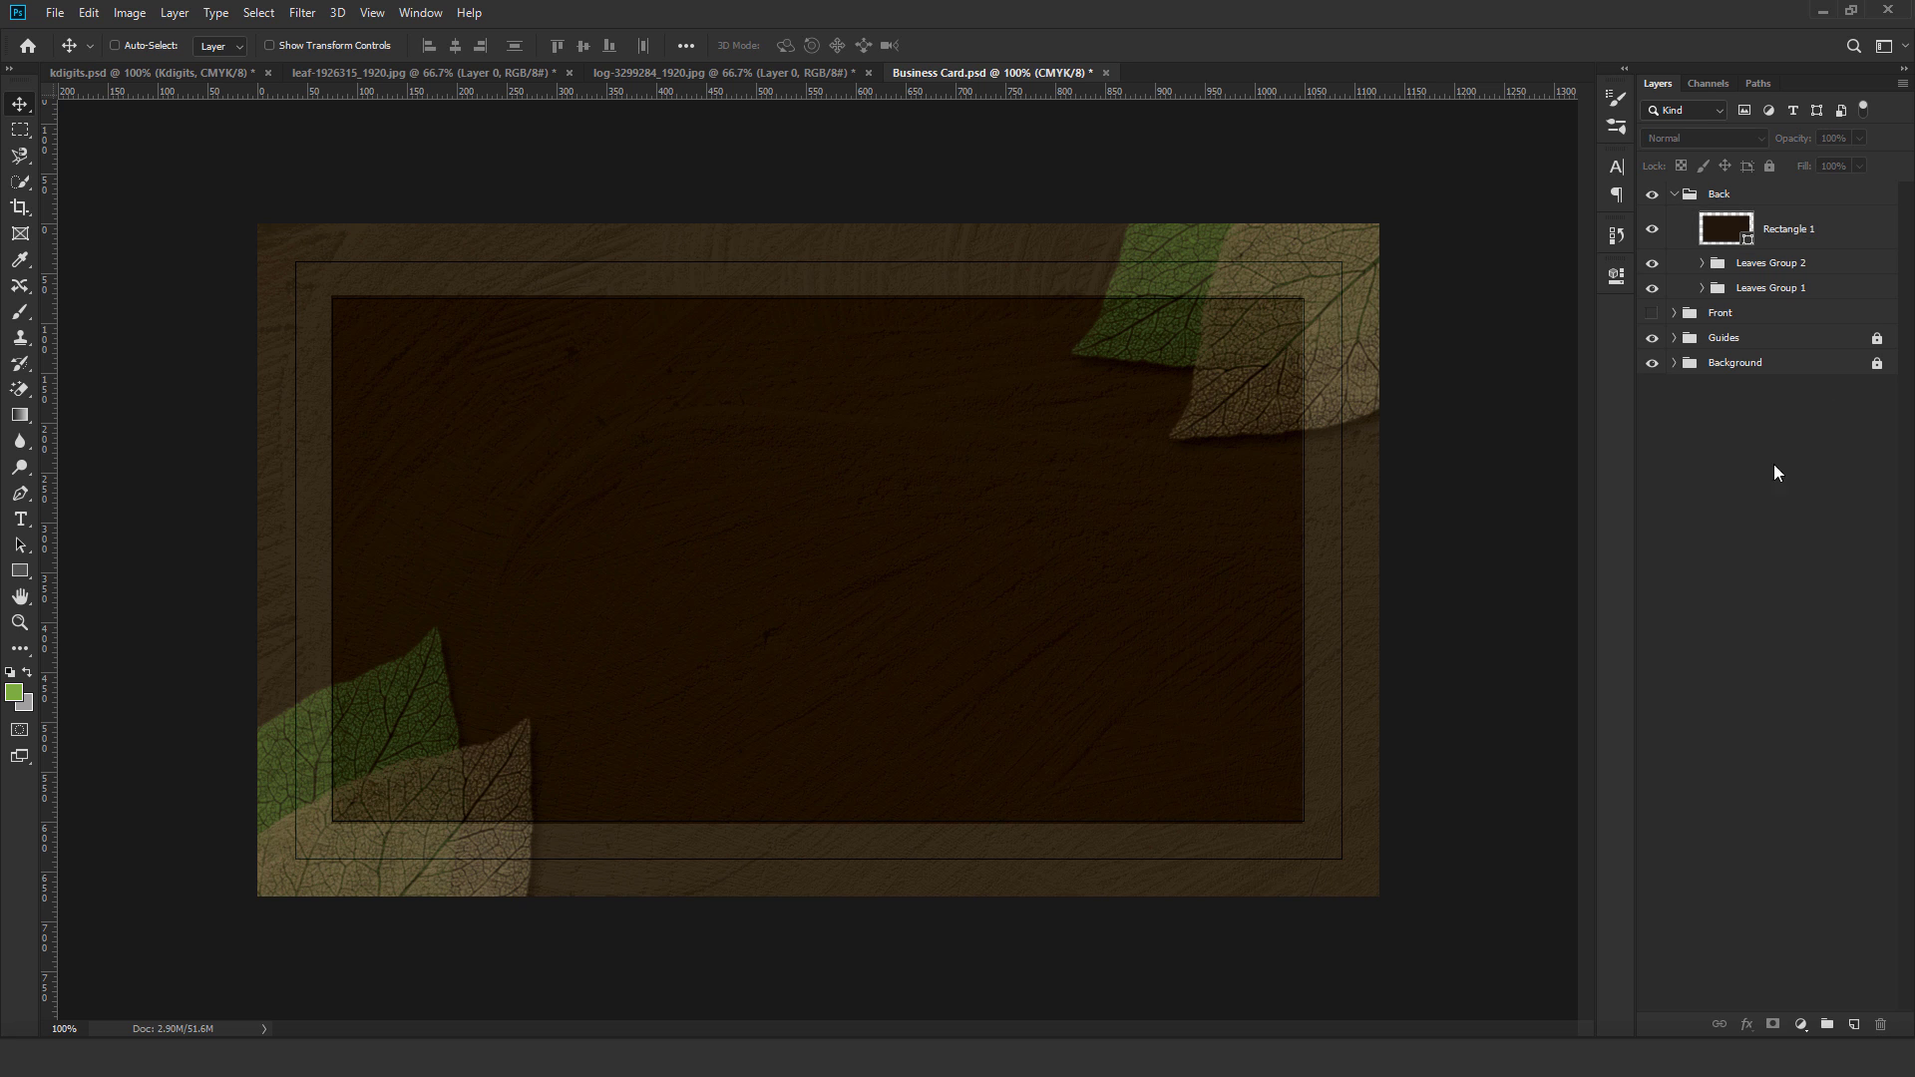
pyautogui.hotkey('ctrl', 'z')
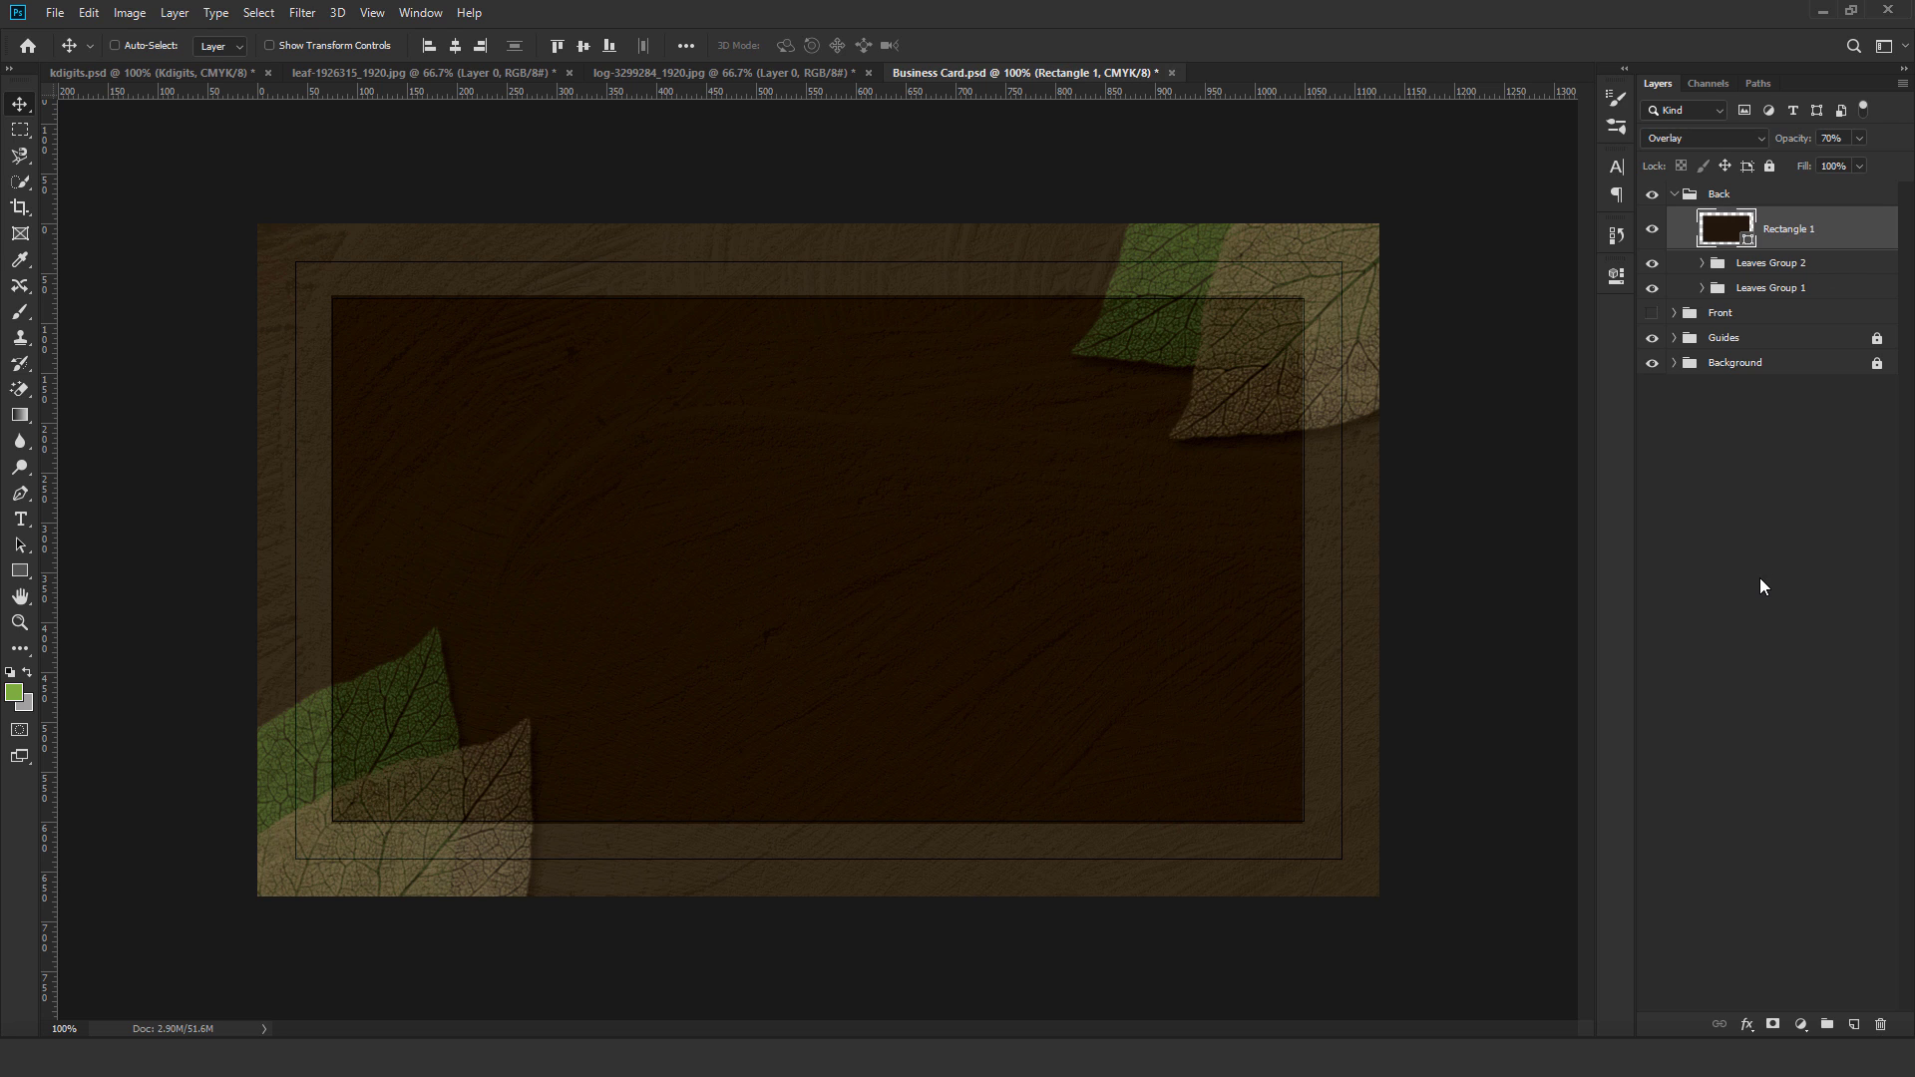
# Add a black drop shadow to the rectangle with Multiply blend mode and 45% opacity.
pyautogui.click(183, 18)
pyautogui.moveTo(243, 205)
pyautogui.click(433, 212)
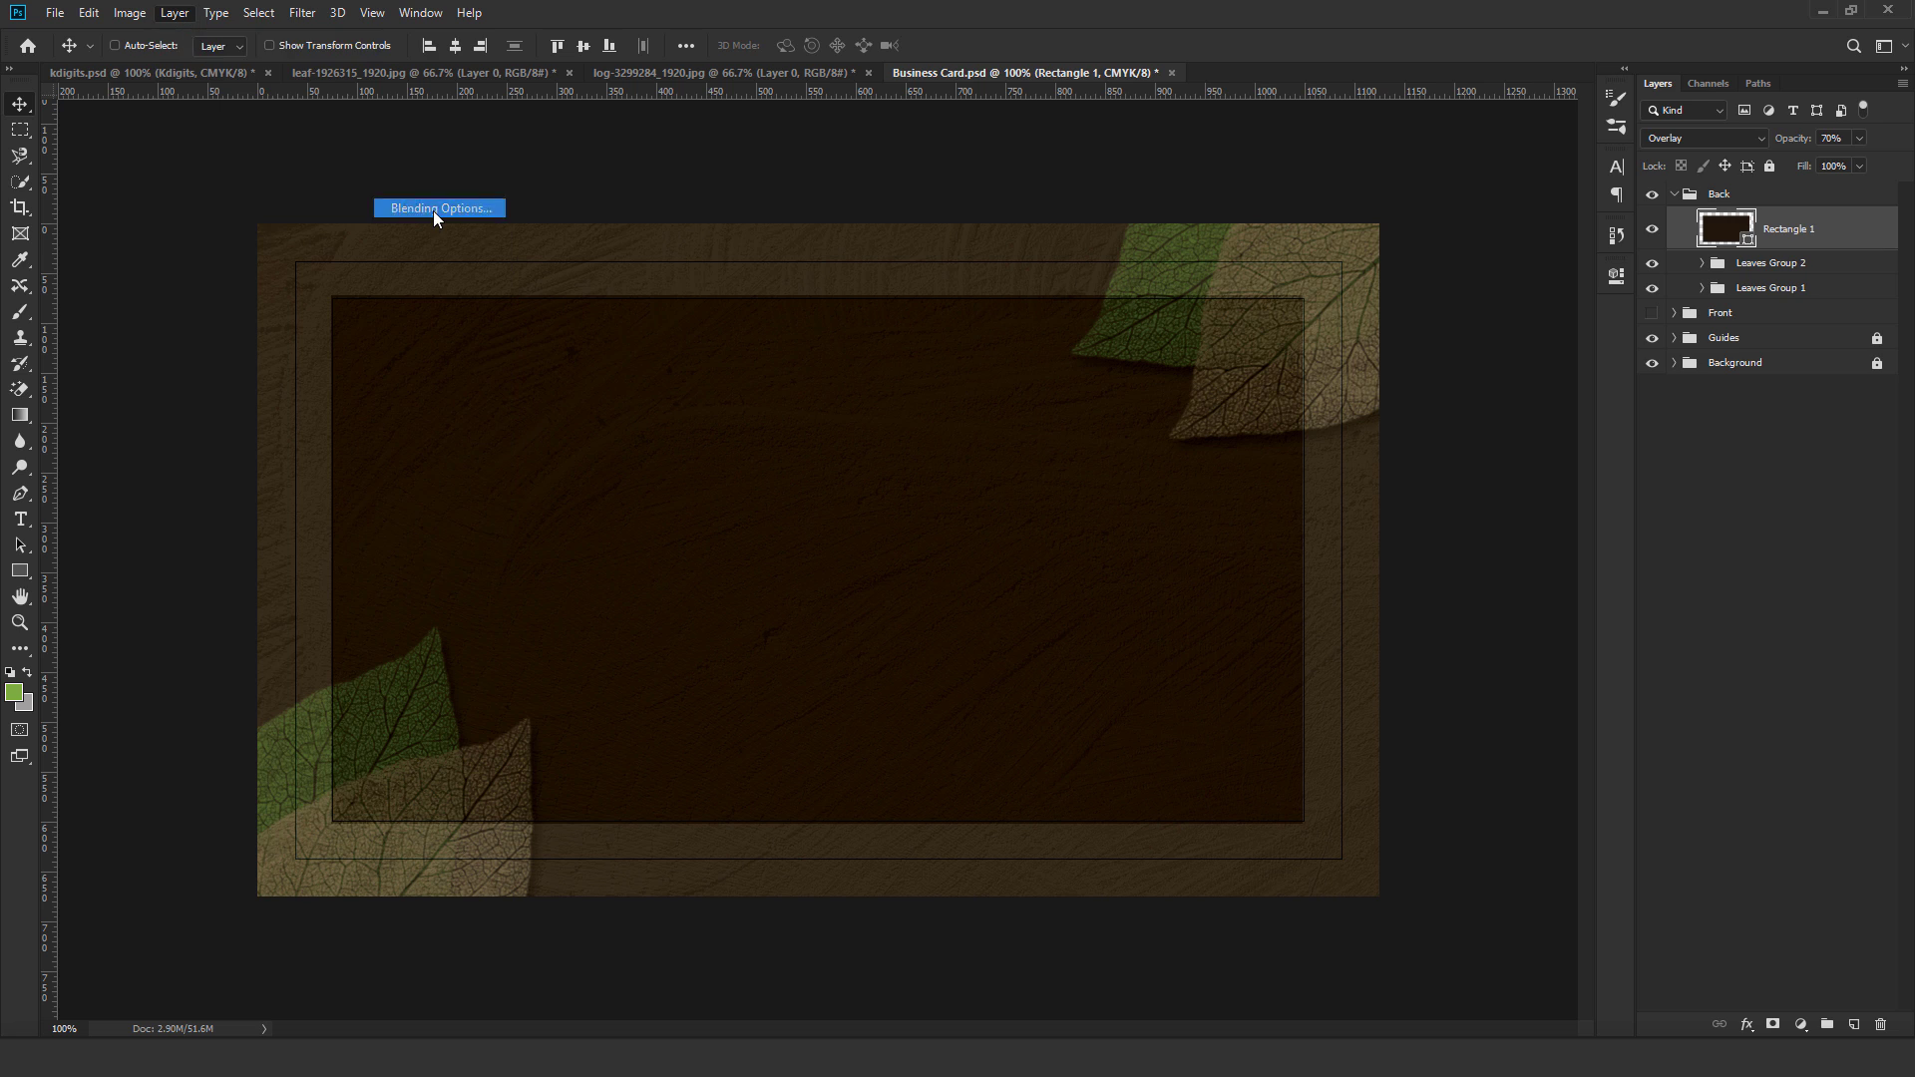
pyautogui.click(1157, 483)
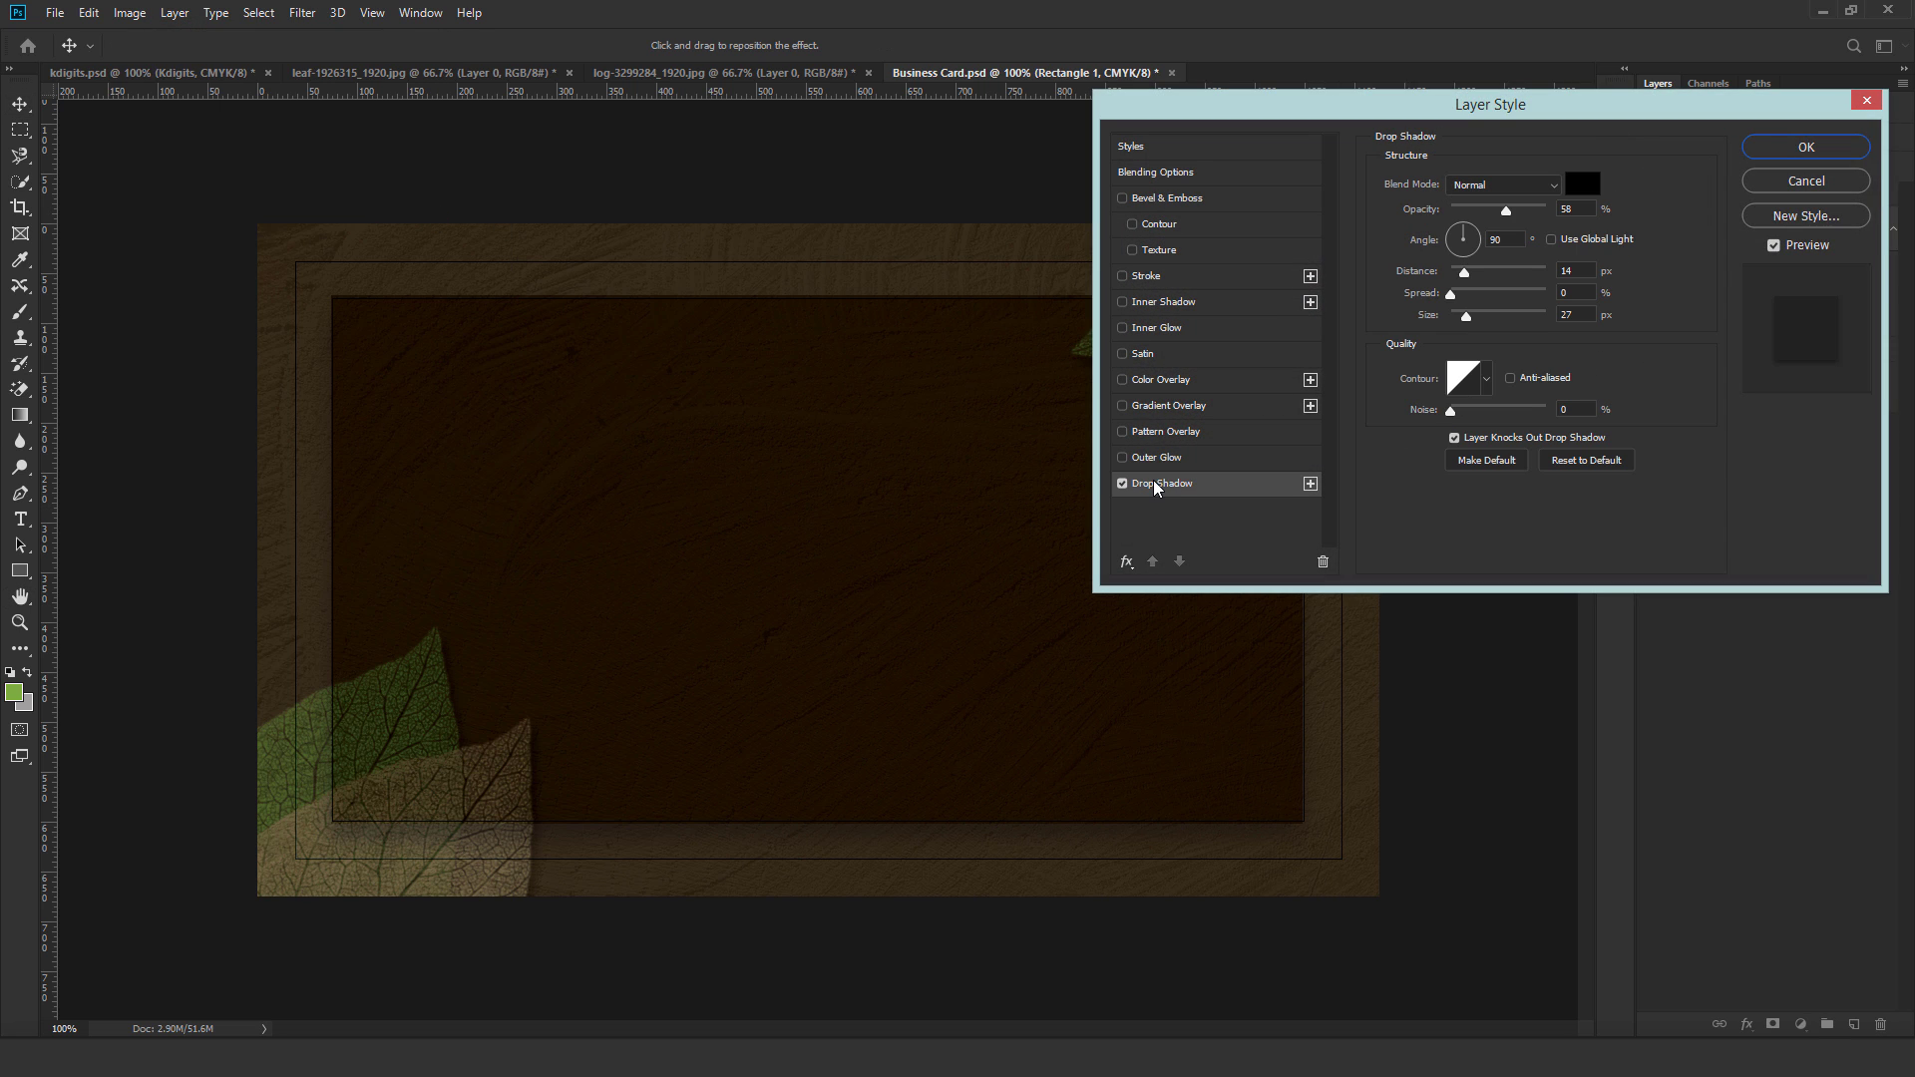
pyautogui.click(1580, 186)
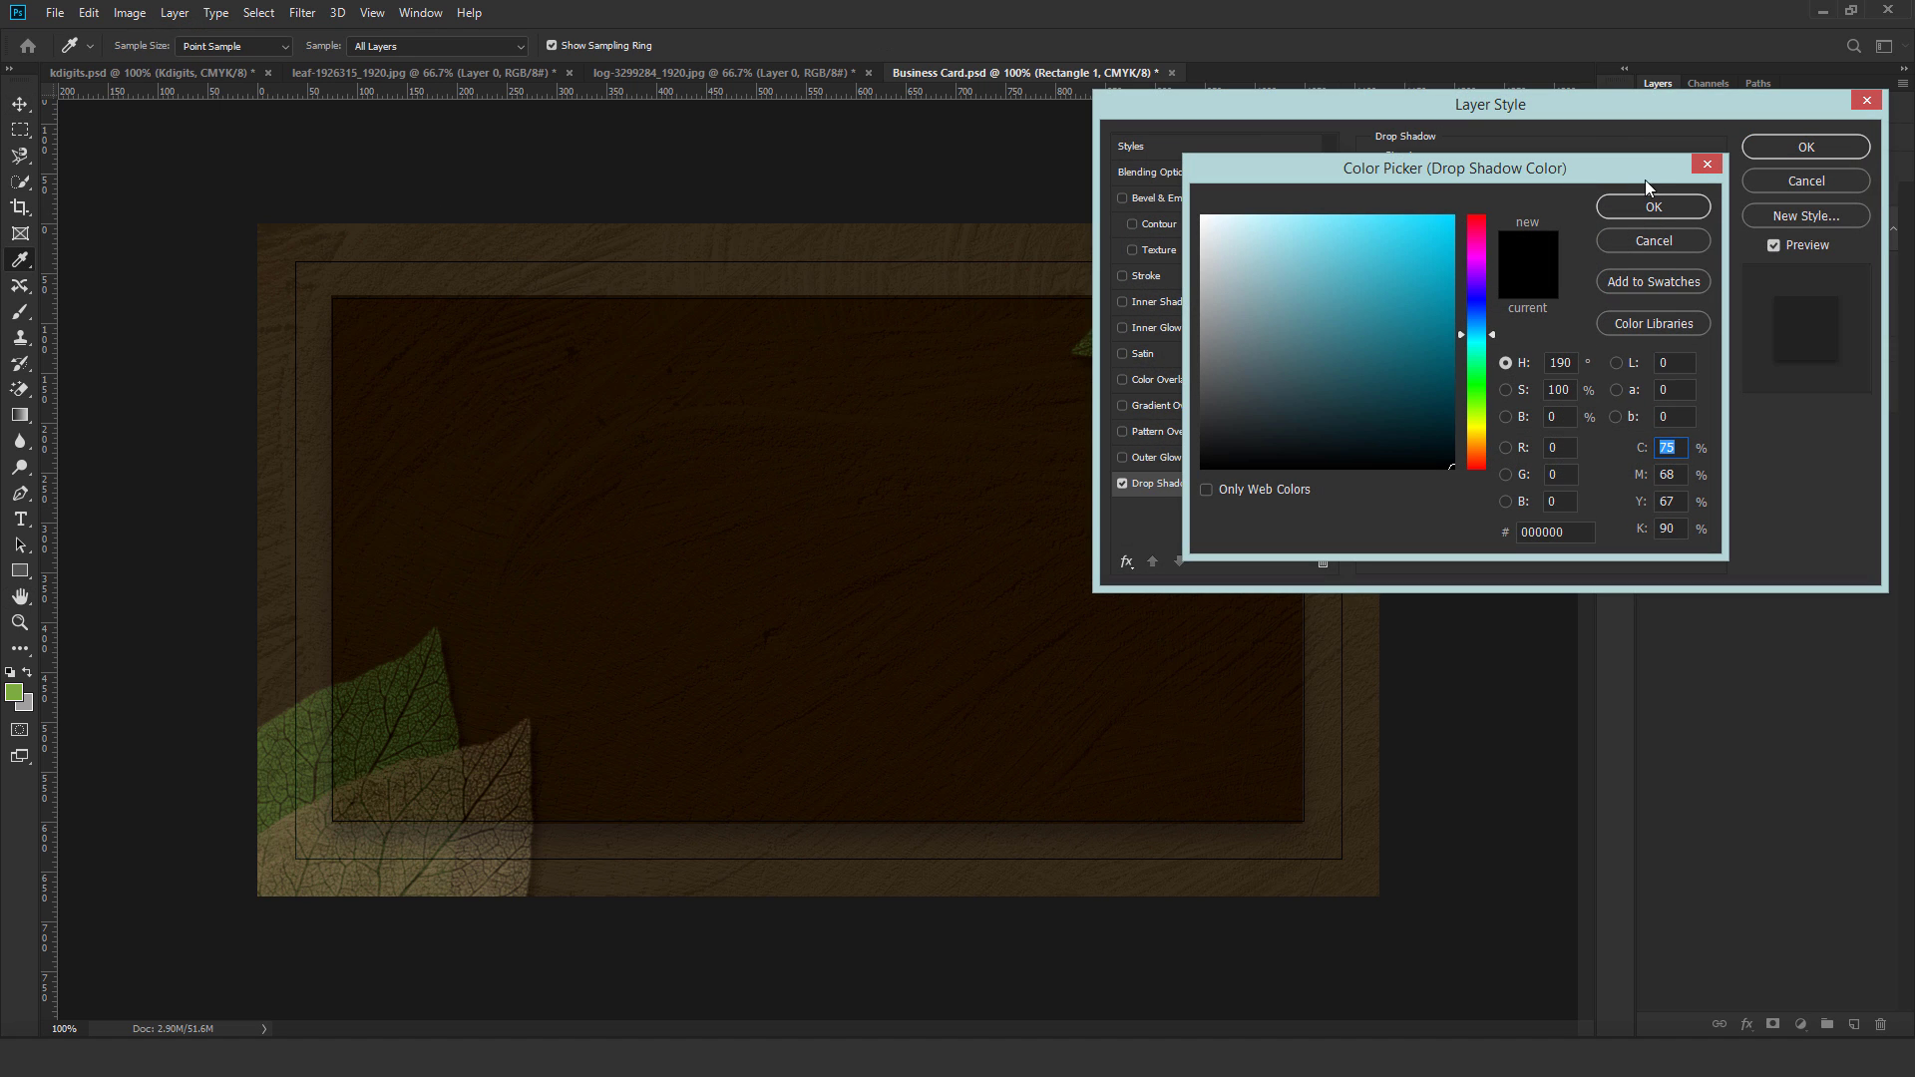
pyautogui.click(1665, 239)
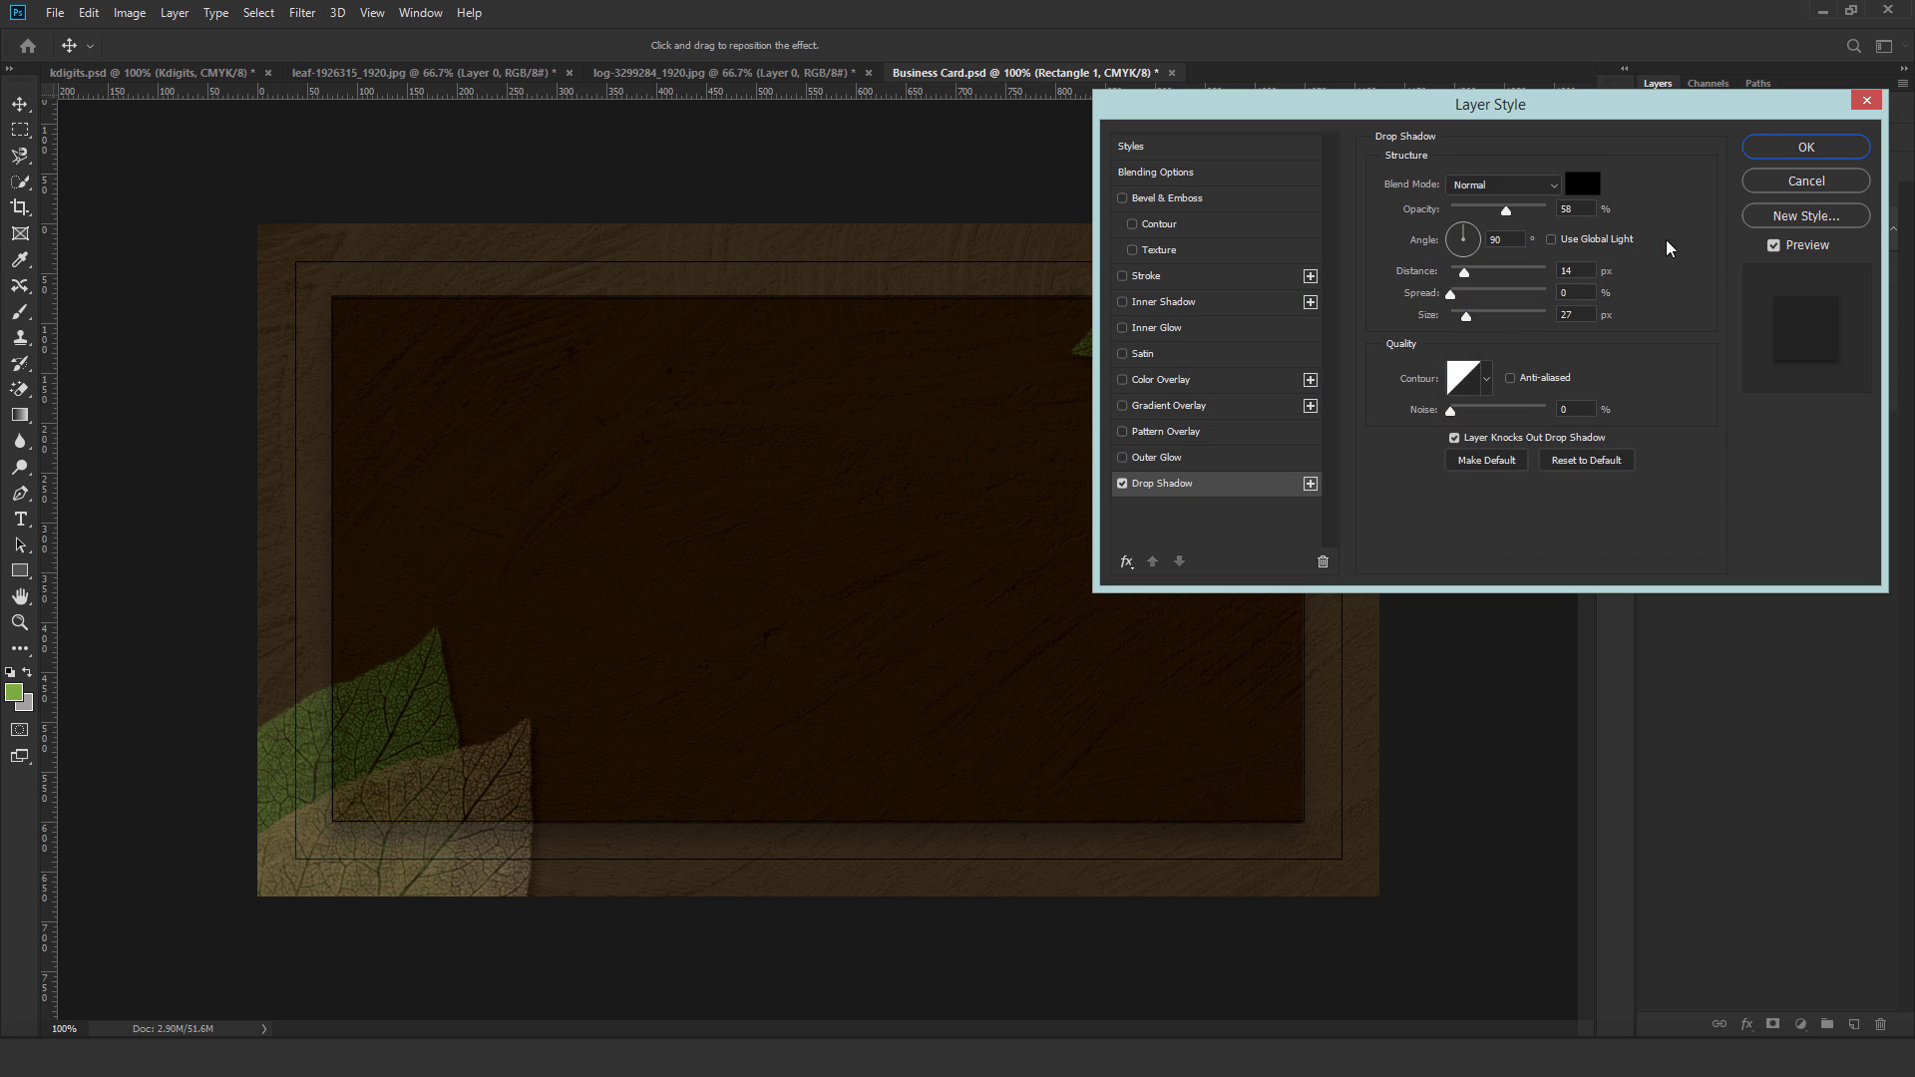
pyautogui.click(1524, 189)
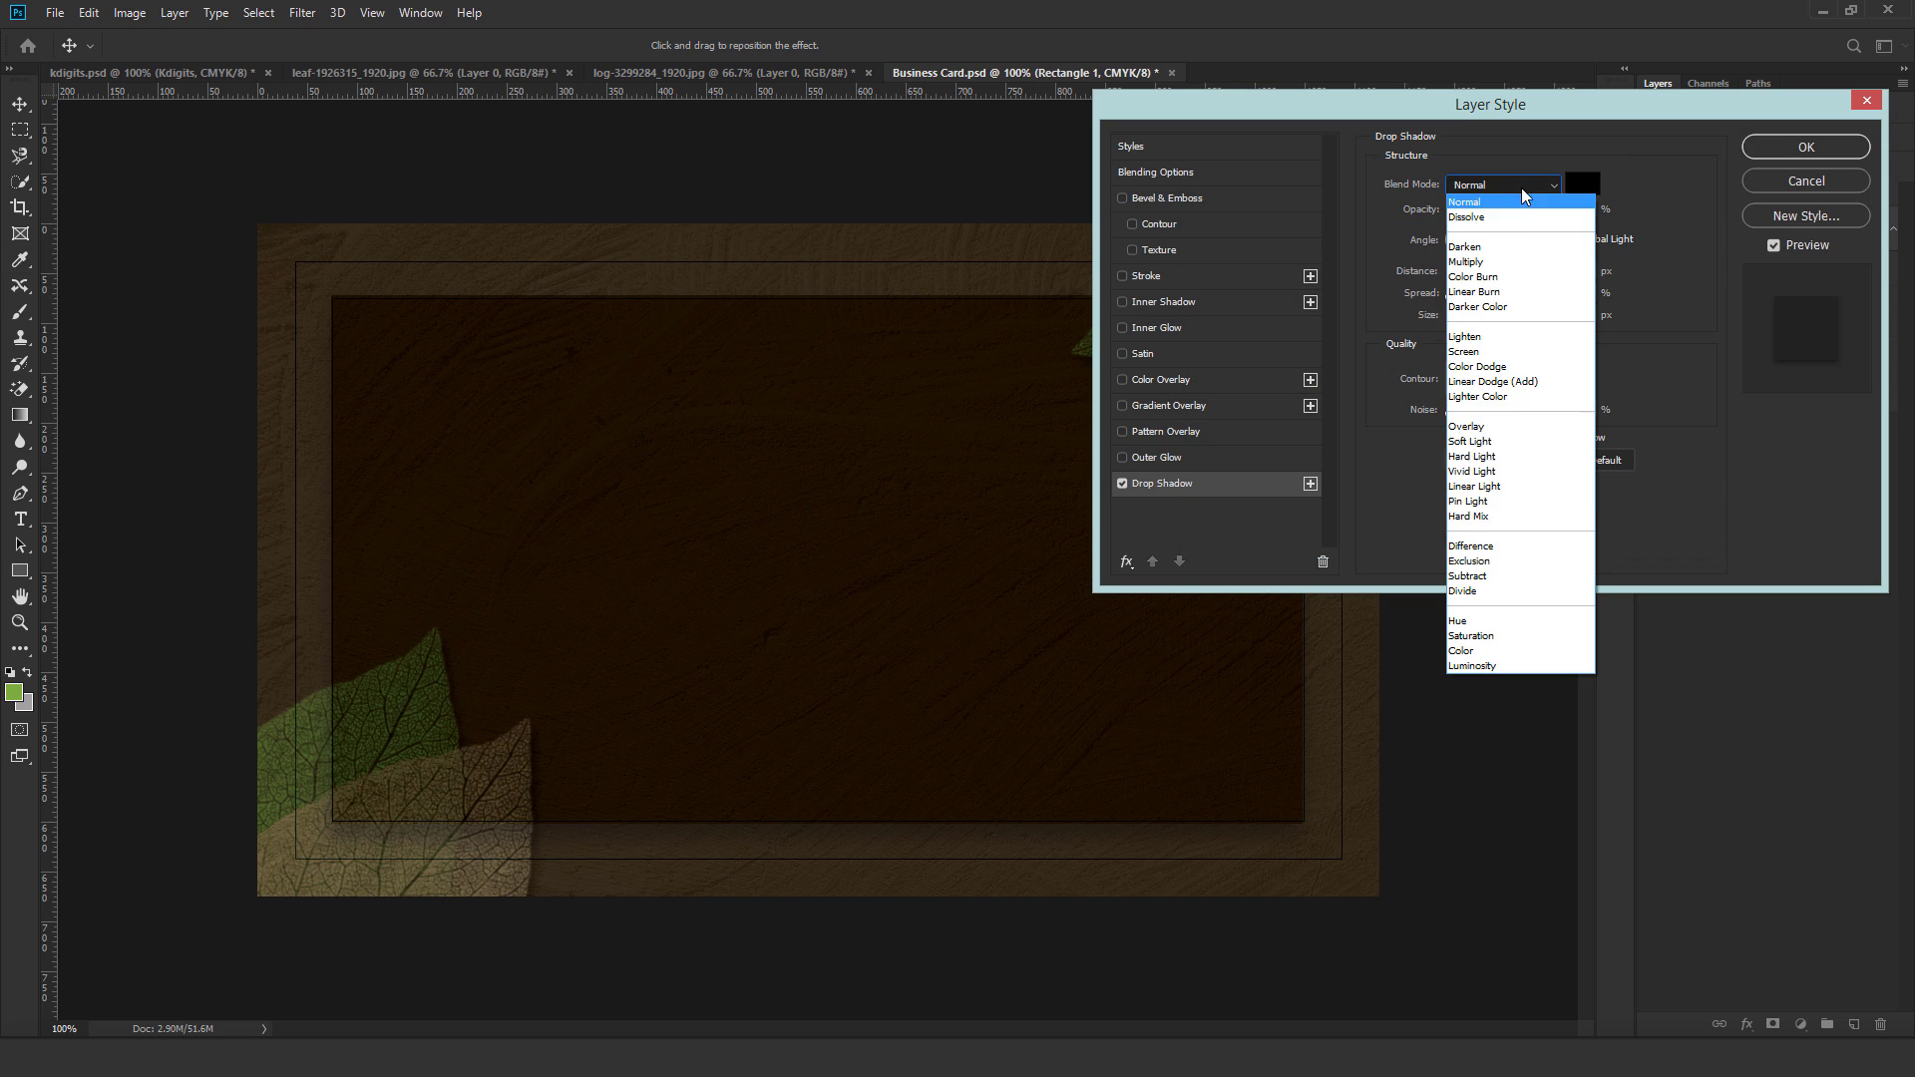
pyautogui.click(1502, 260)
pyautogui.moveTo(1506, 212); pyautogui.dragTo(1495, 209)
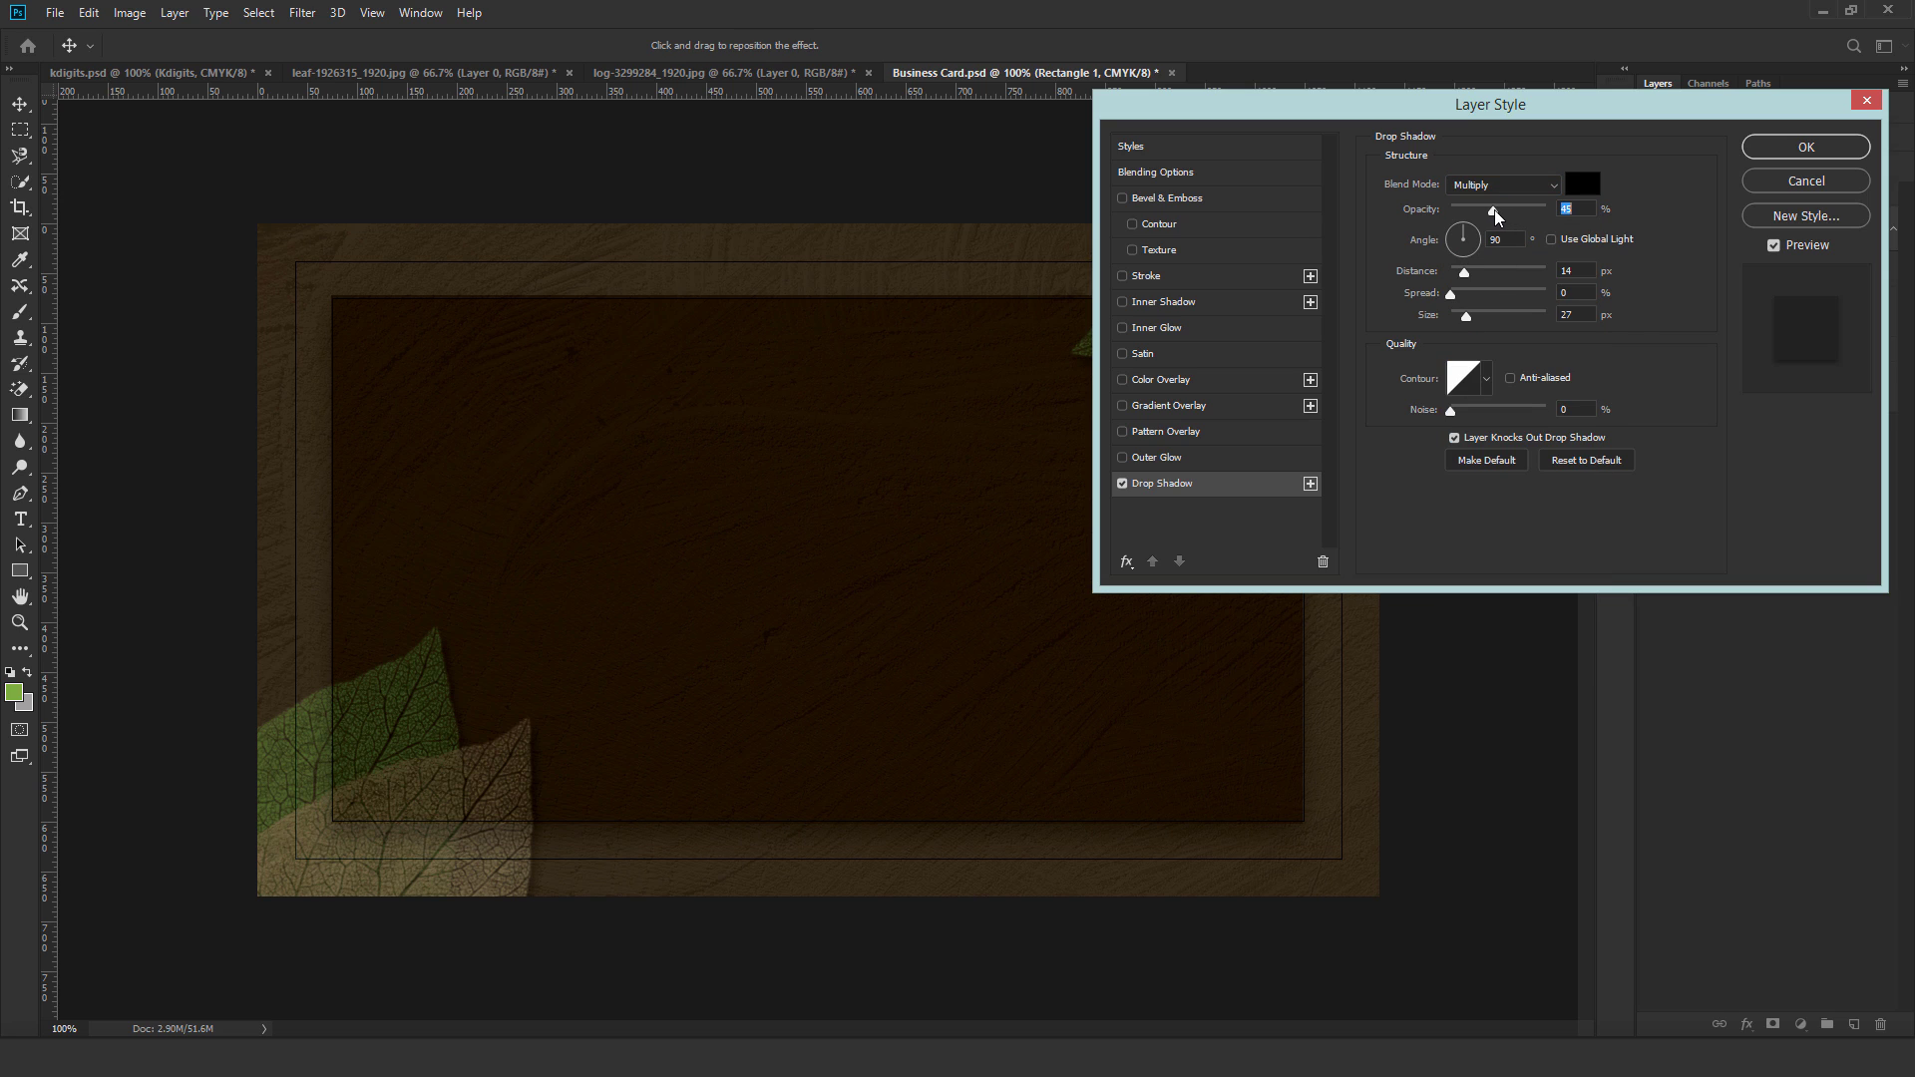
# Set the drop shadow's distance to 5 px, fine-tune its size to a small soft edge, and apply the effect.
pyautogui.moveTo(1465, 275); pyautogui.dragTo(1456, 319)
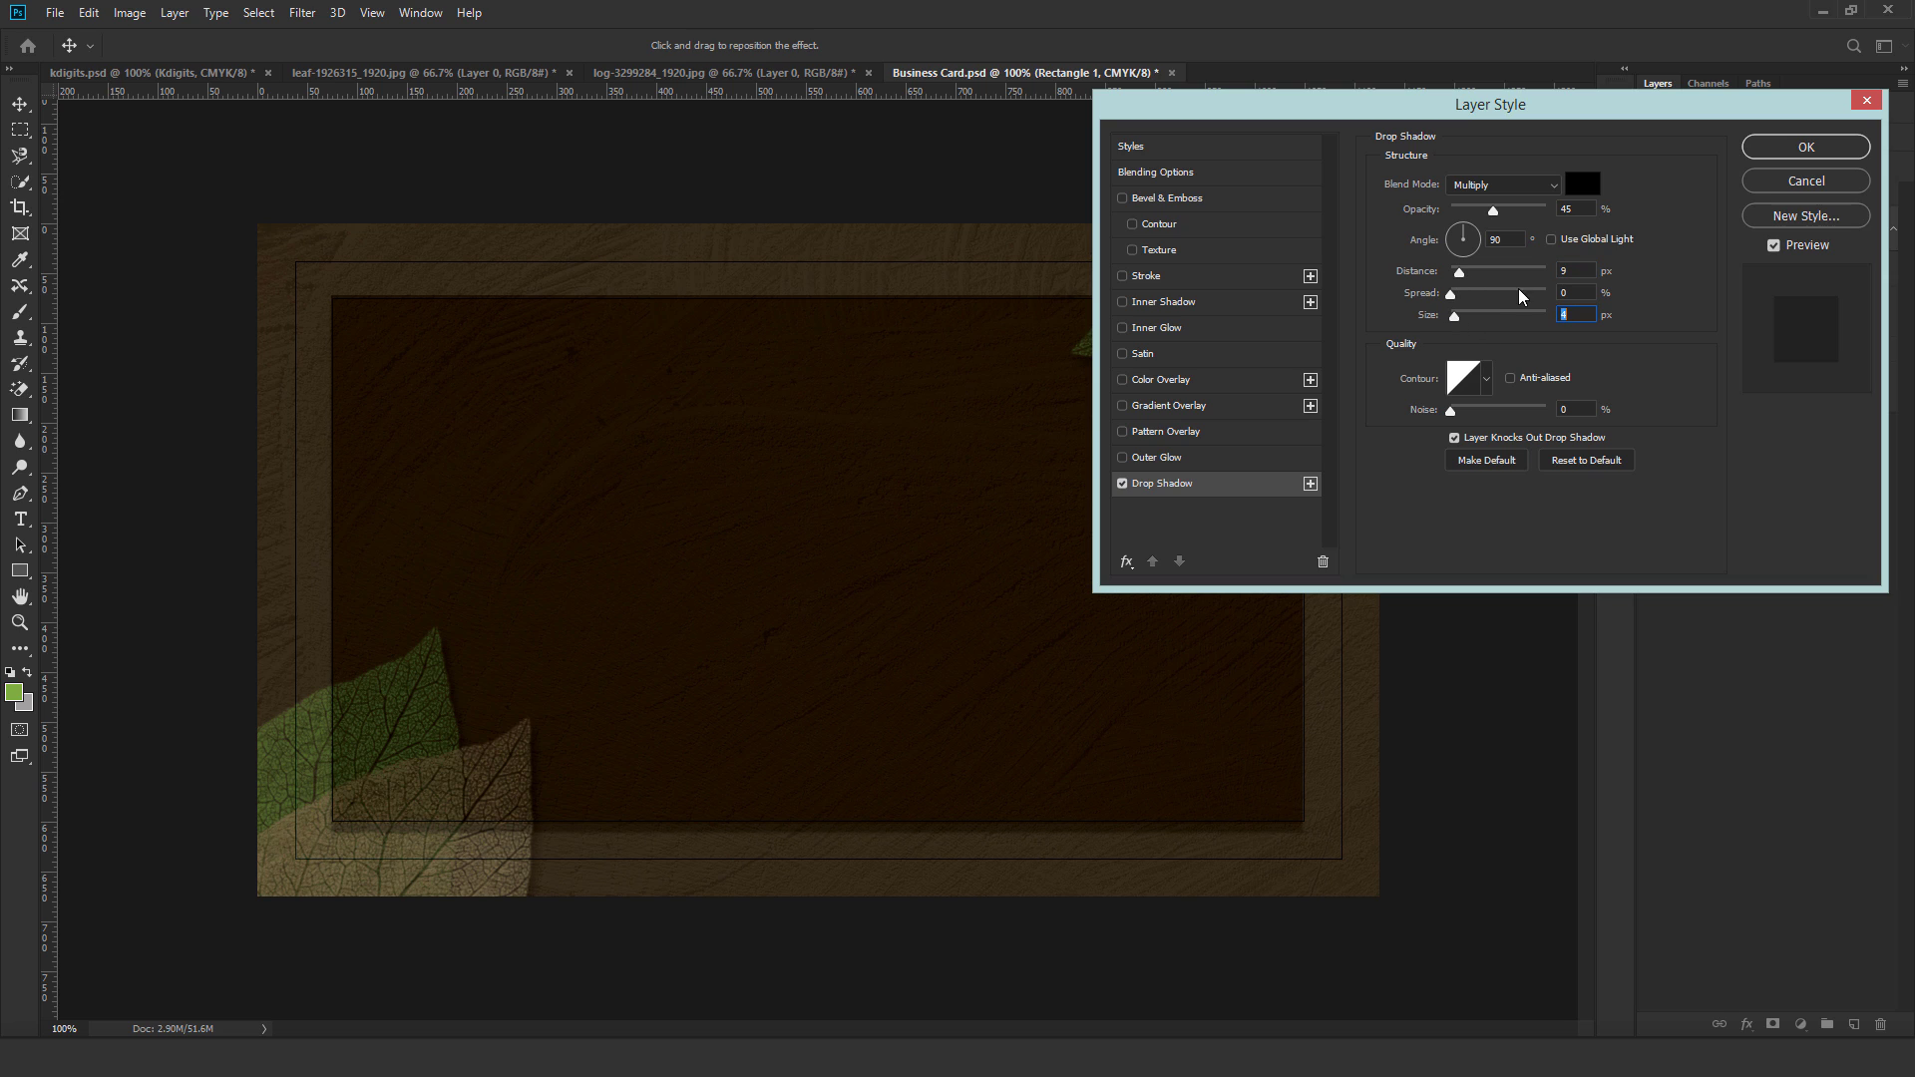
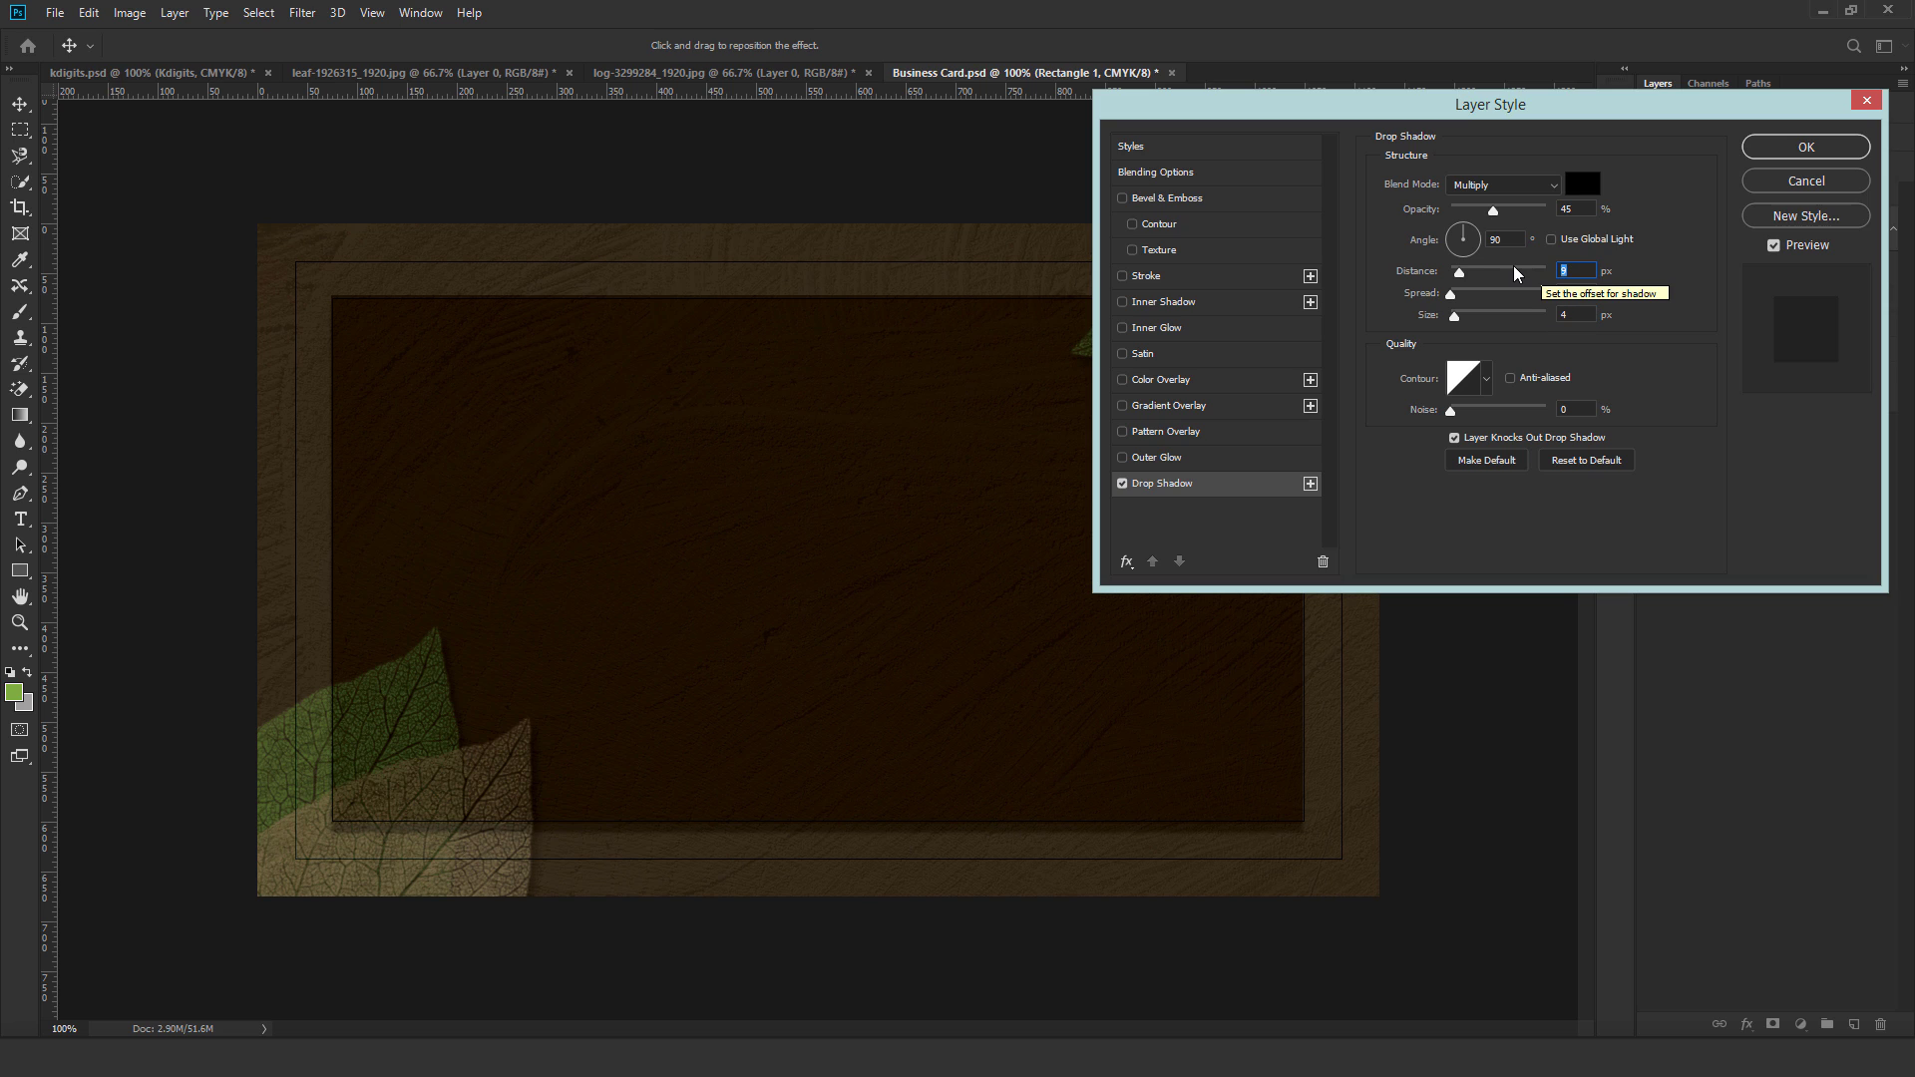
pyautogui.write('10')
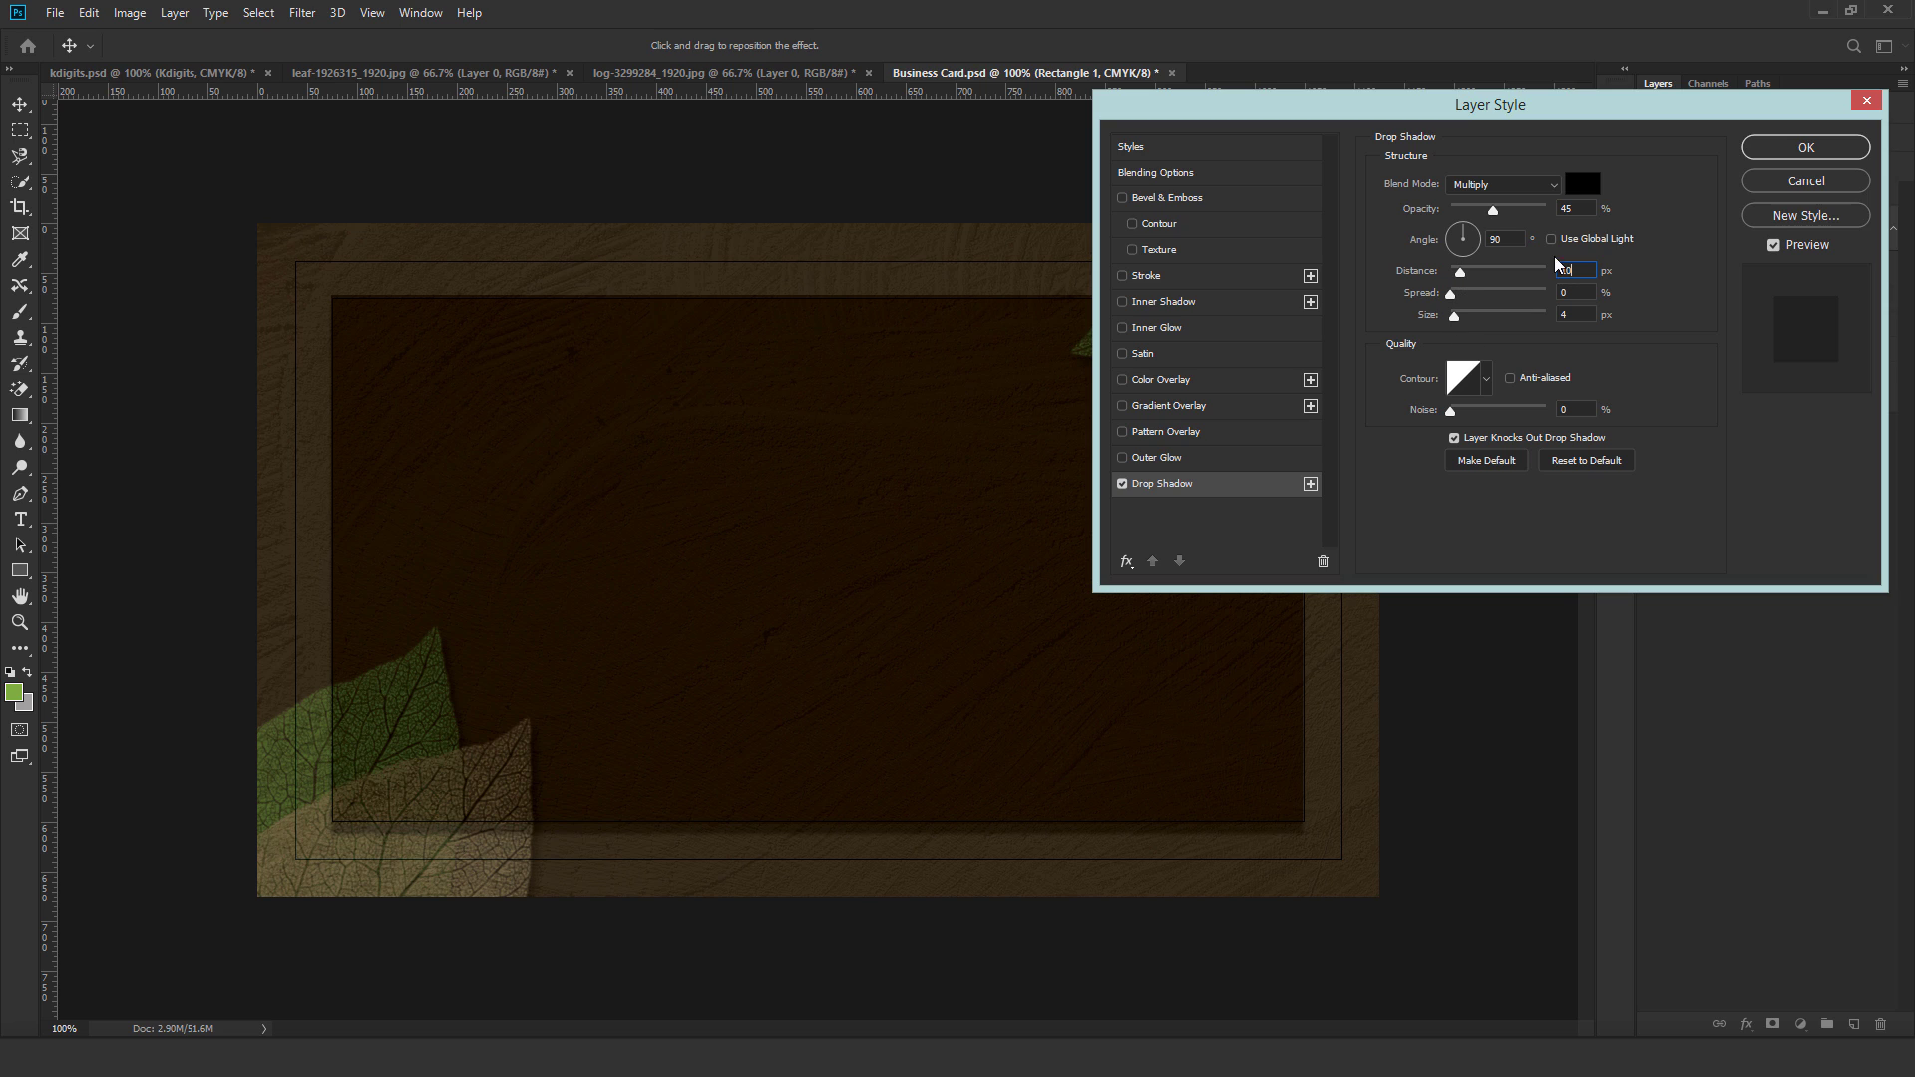
pyautogui.write('5')
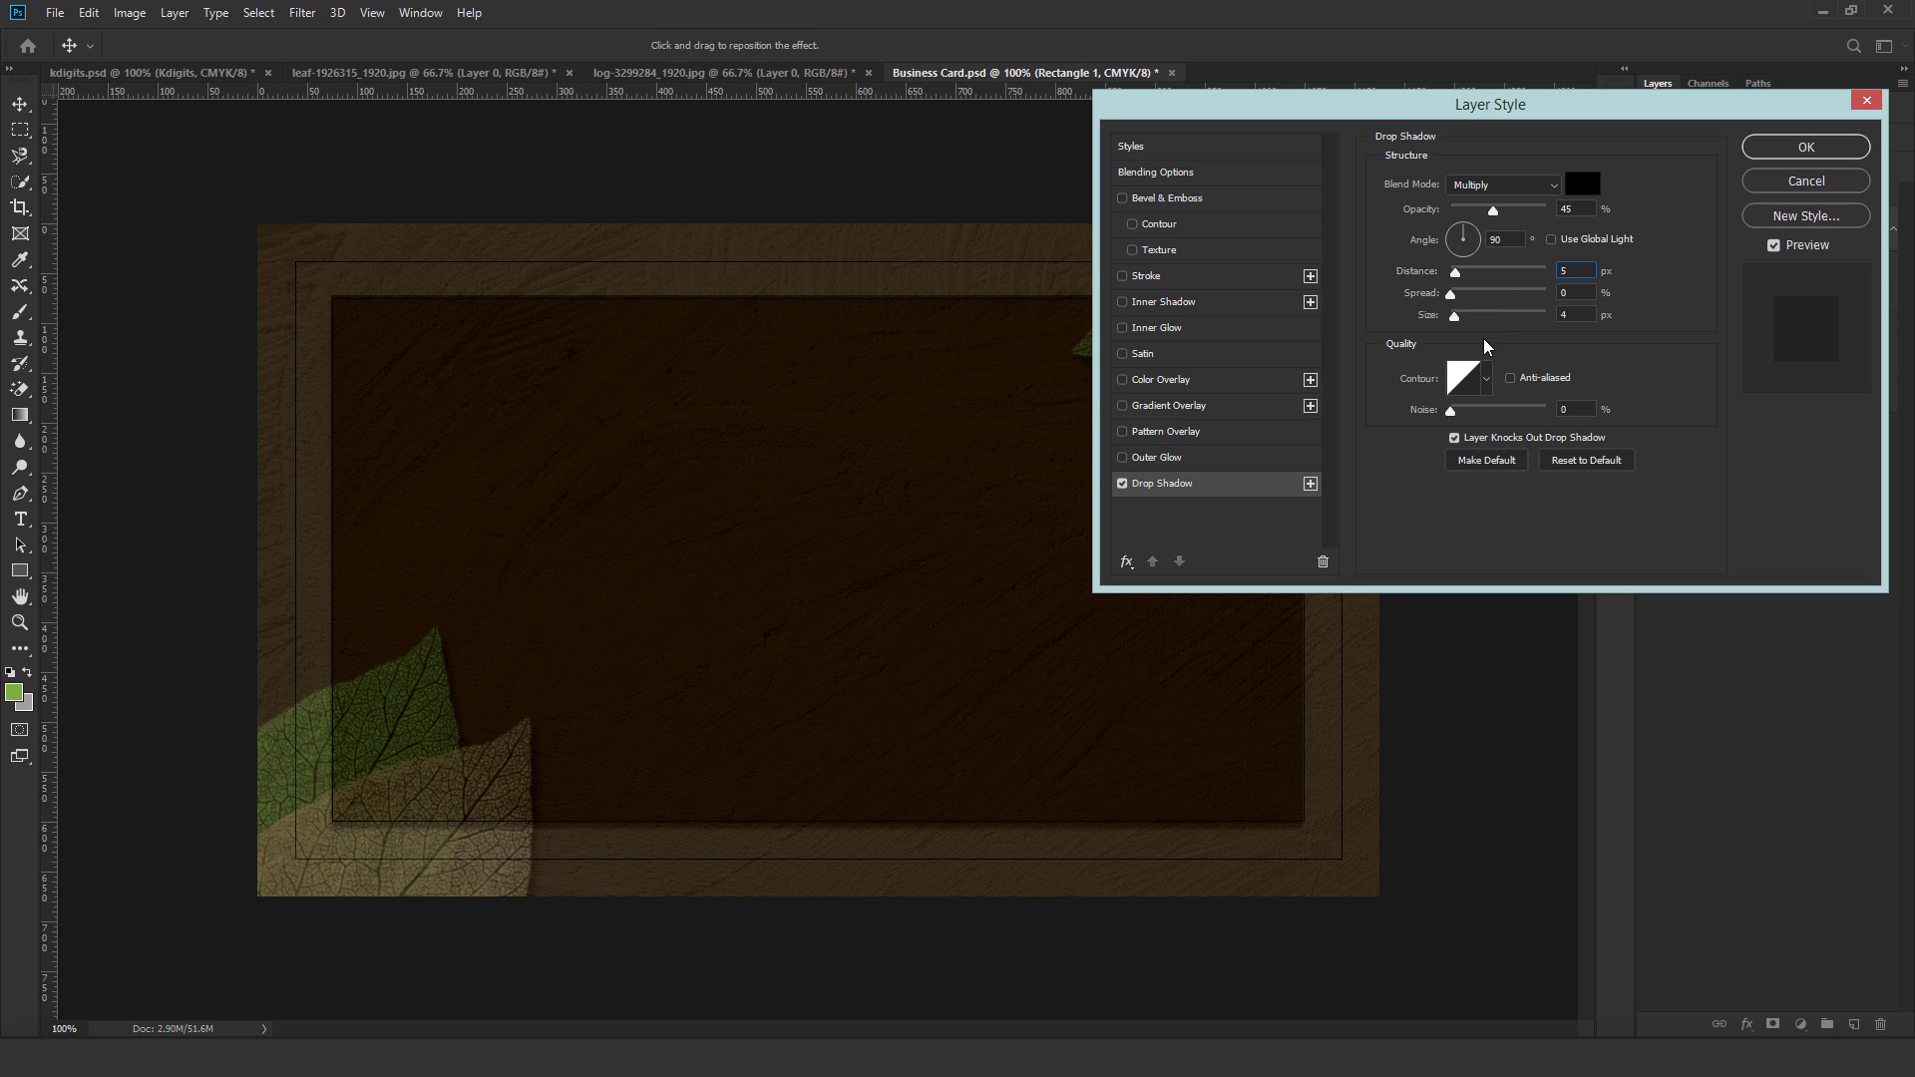
pyautogui.moveTo(1453, 321); pyautogui.dragTo(1459, 321)
pyautogui.click(1806, 148)
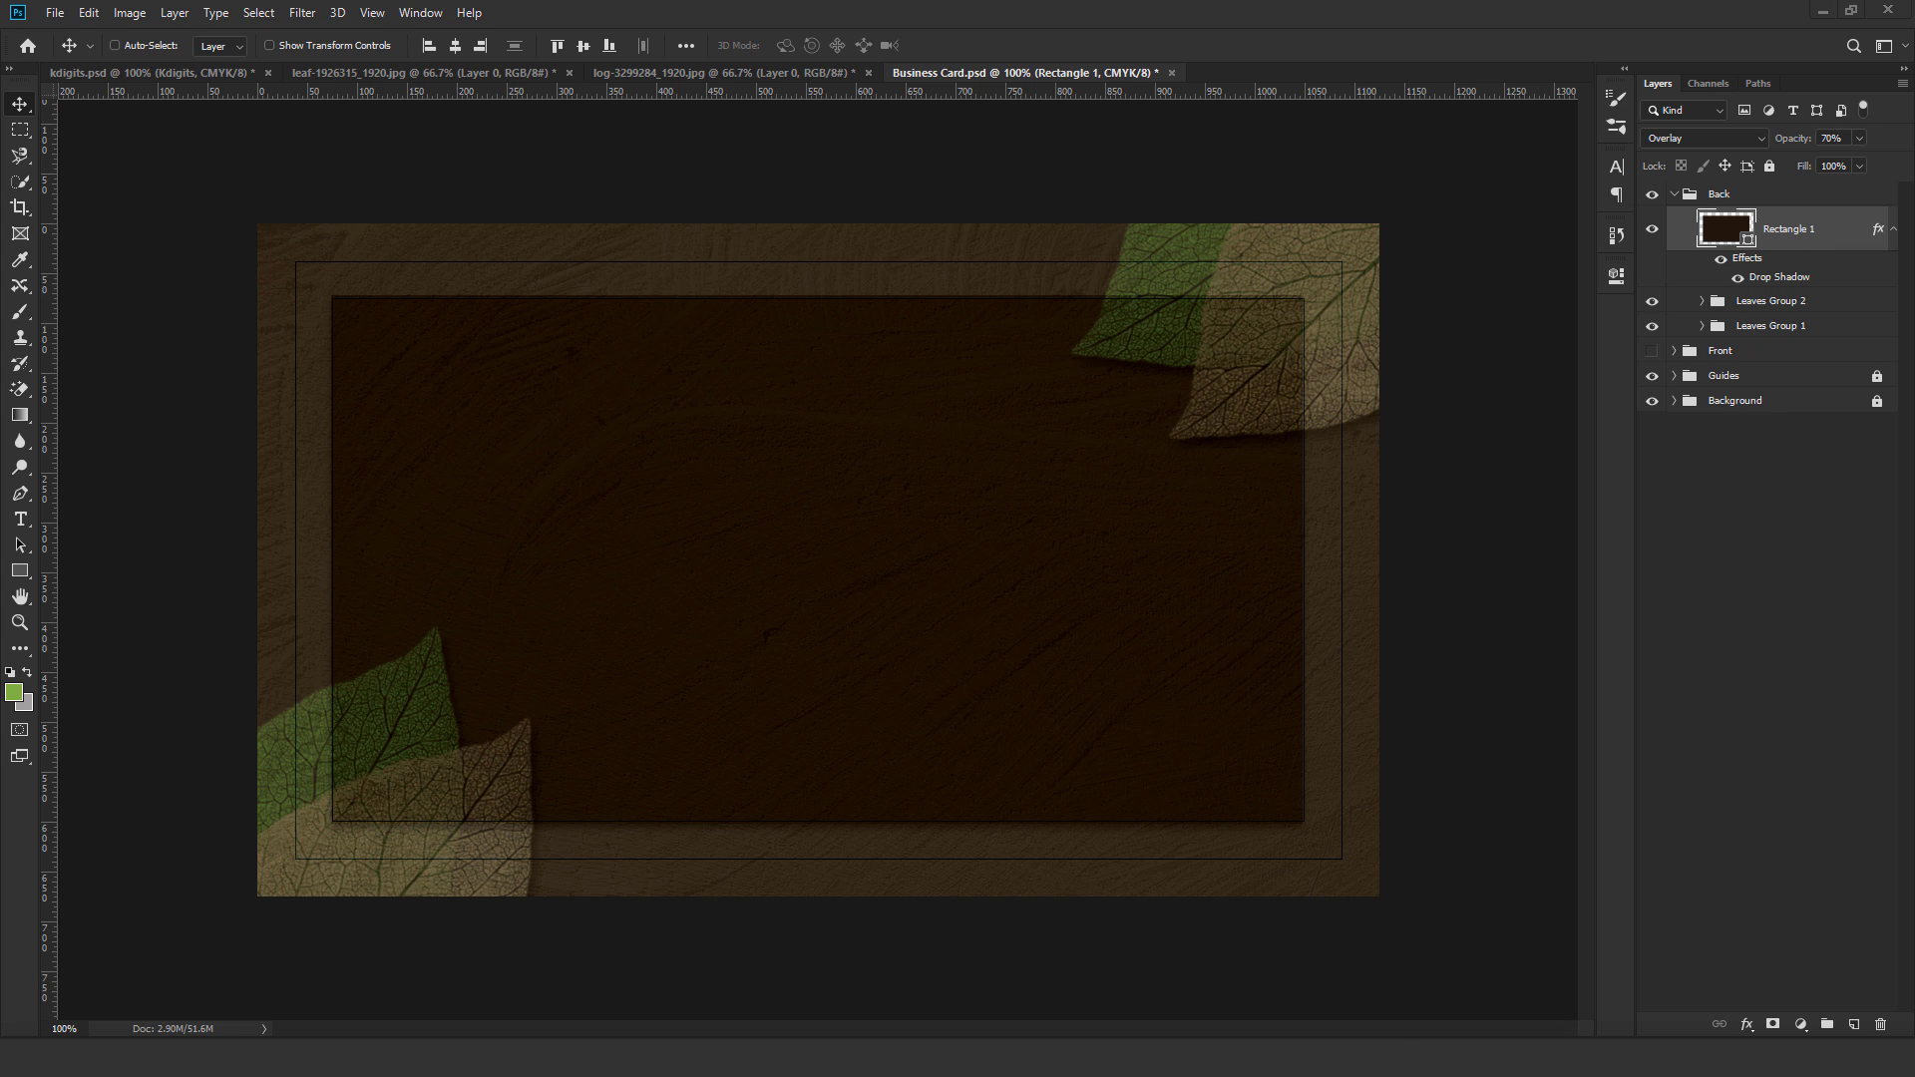
# Add a horizontal guide at 0.75 in.
pyautogui.click(372, 12)
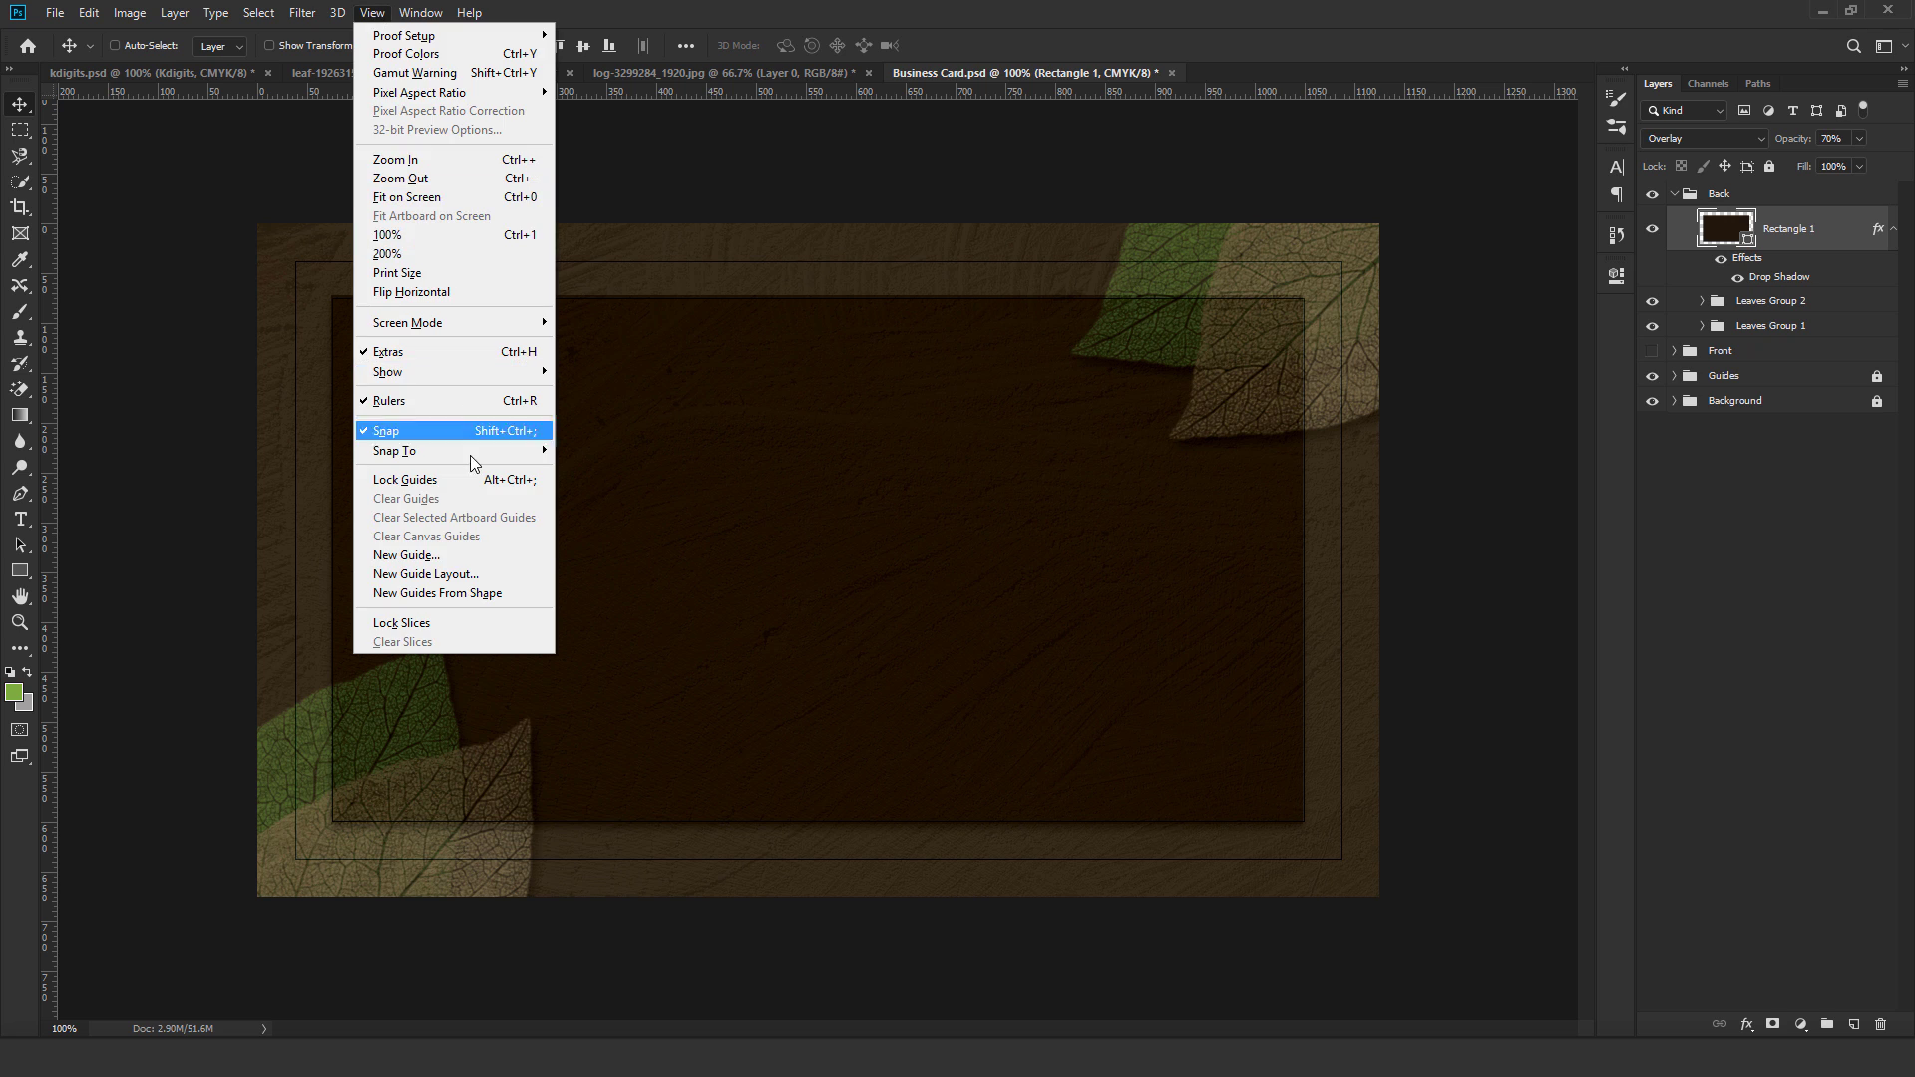
pyautogui.click(458, 550)
pyautogui.write('.75')
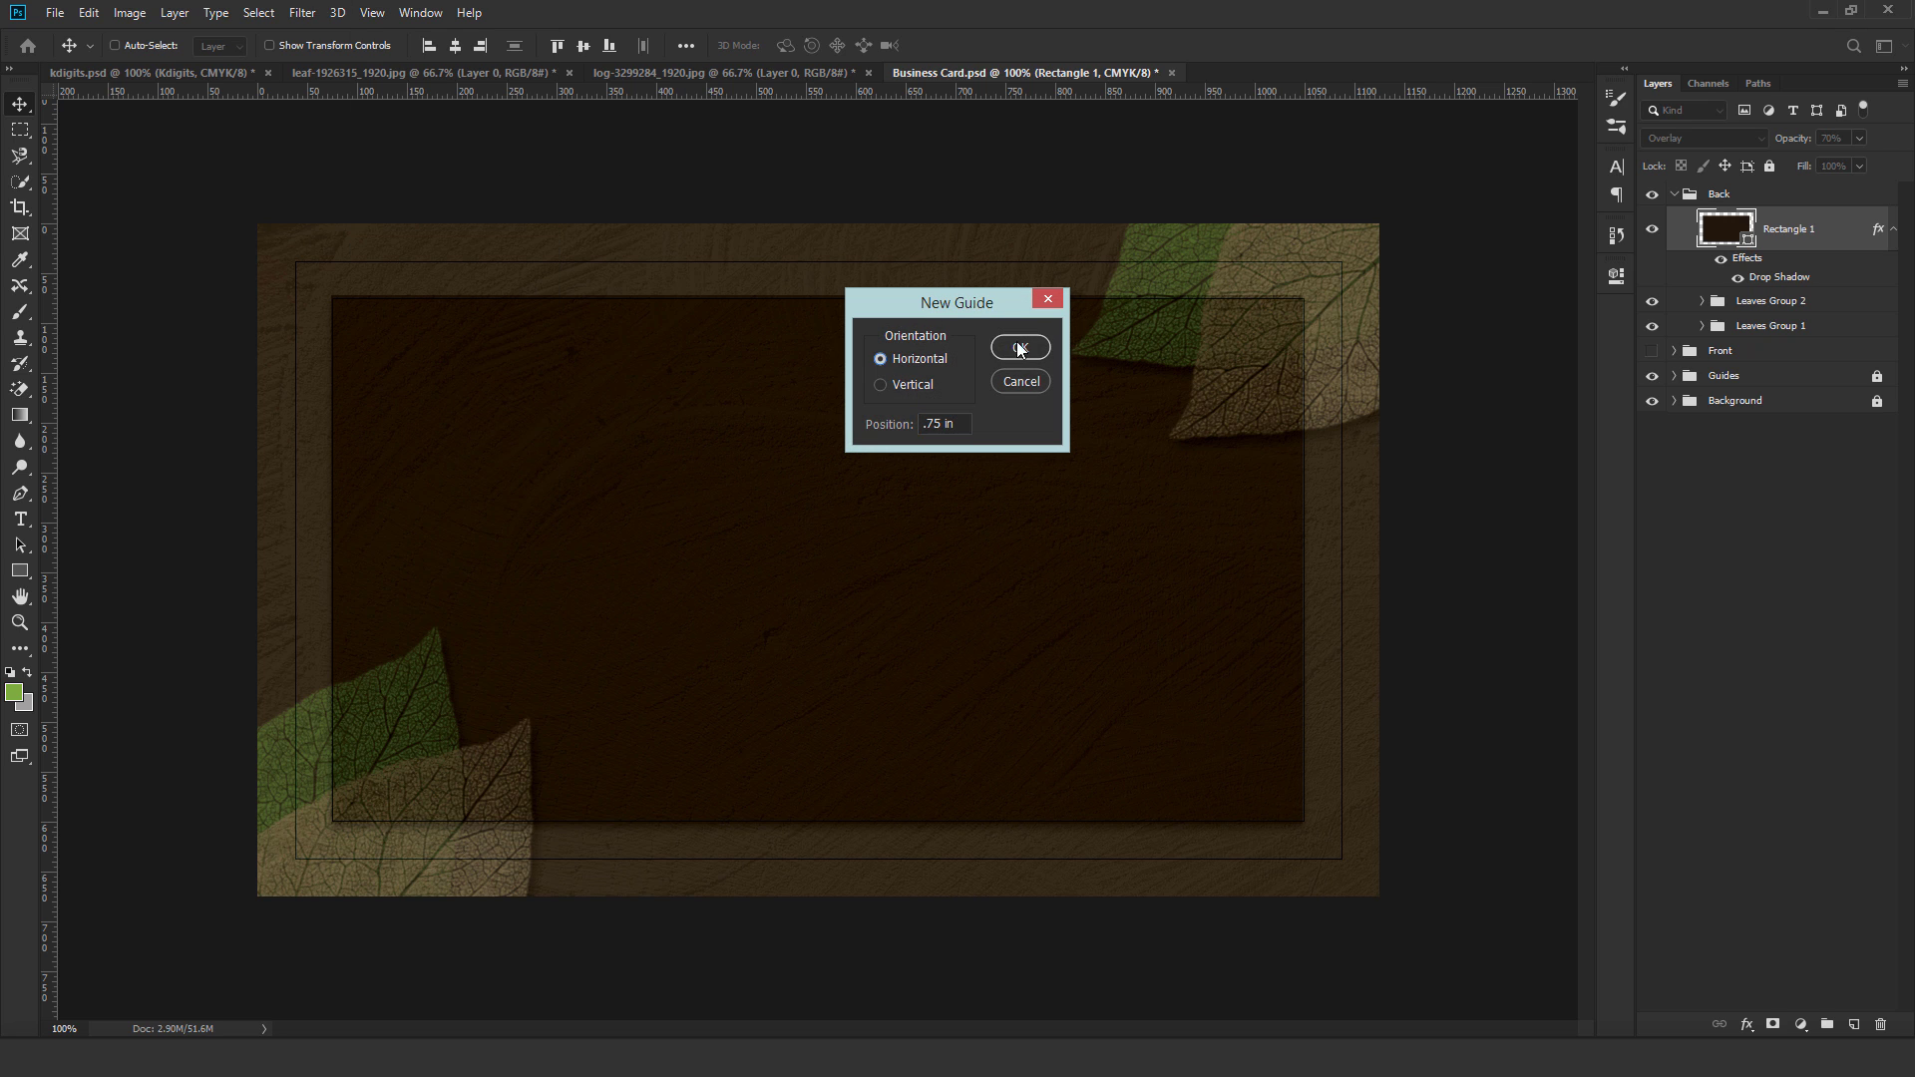
pyautogui.click(1019, 348)
# Draw a horizontal line shape about 827 px long and 1 px in weight along the guide, across the dark panel.
pyautogui.click(20, 571)
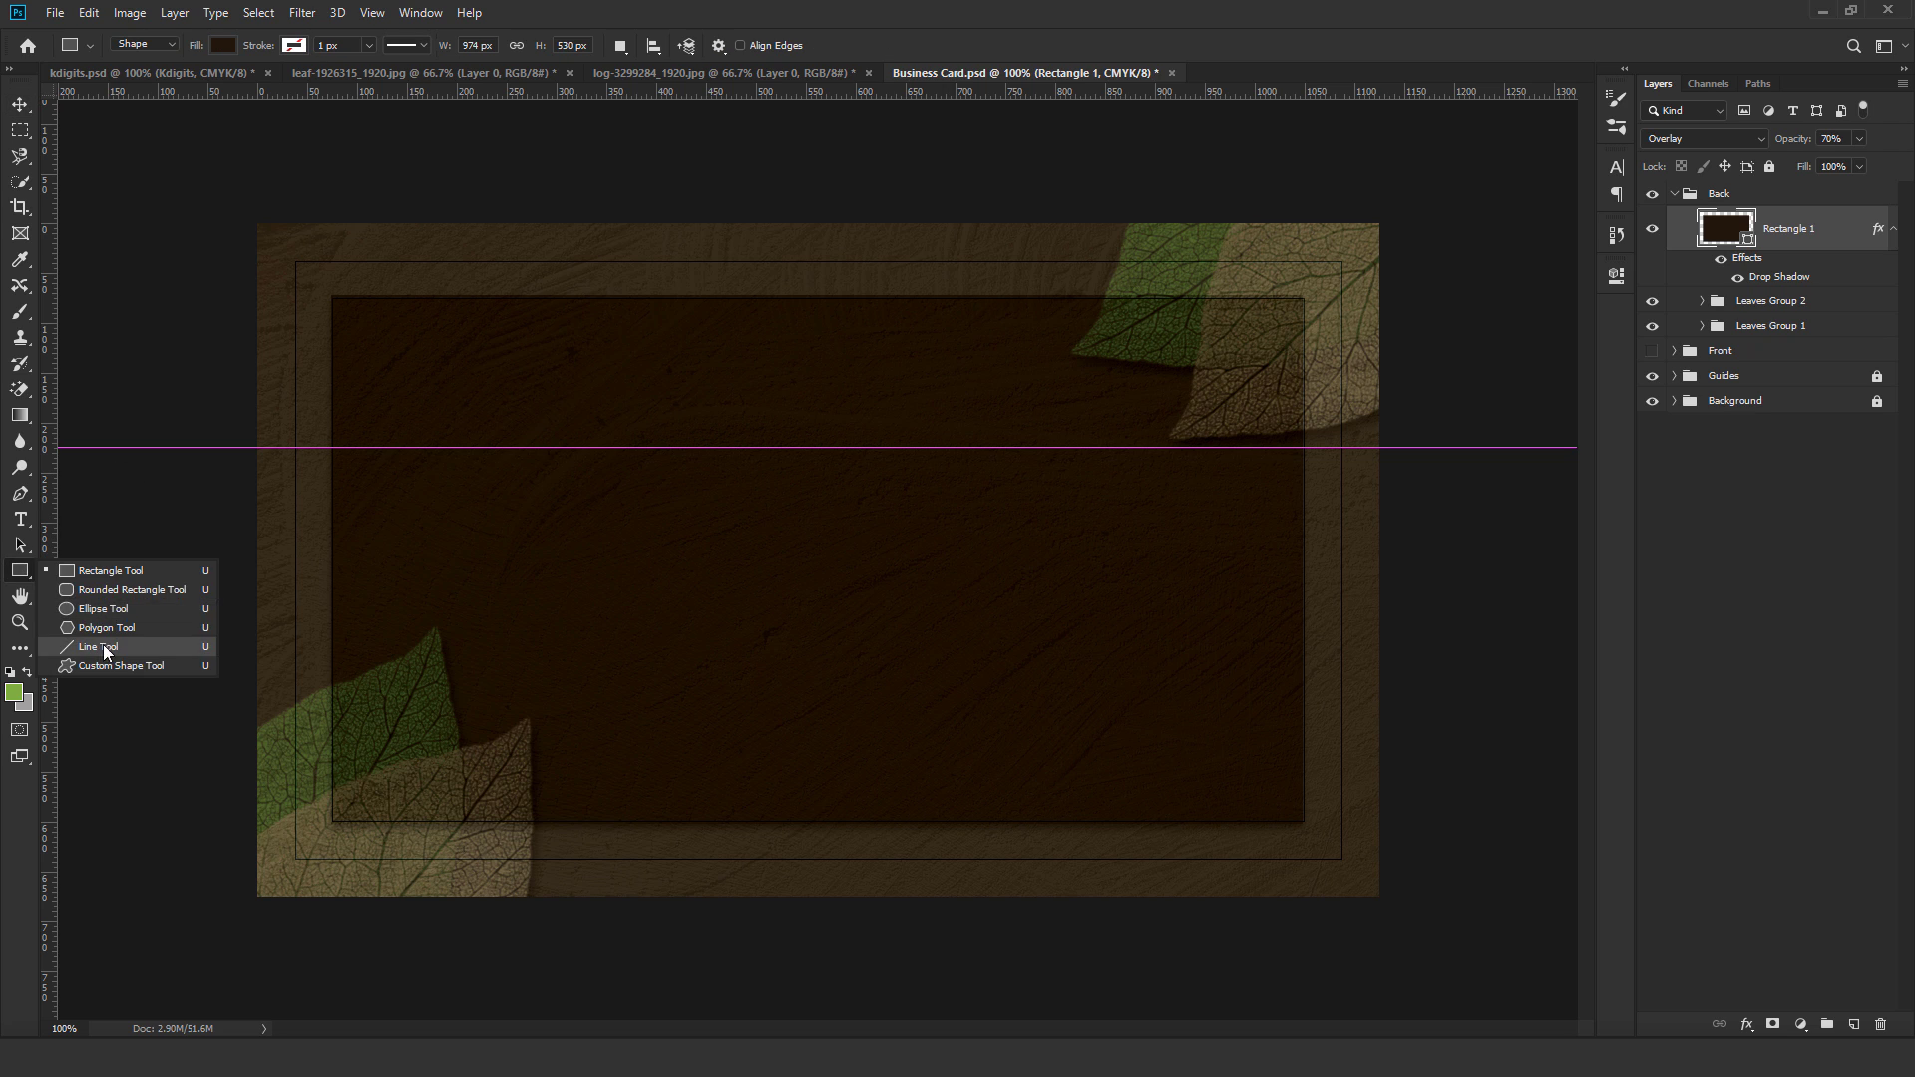
pyautogui.click(101, 647)
pyautogui.moveTo(376, 447); pyautogui.dragTo(1198, 448)
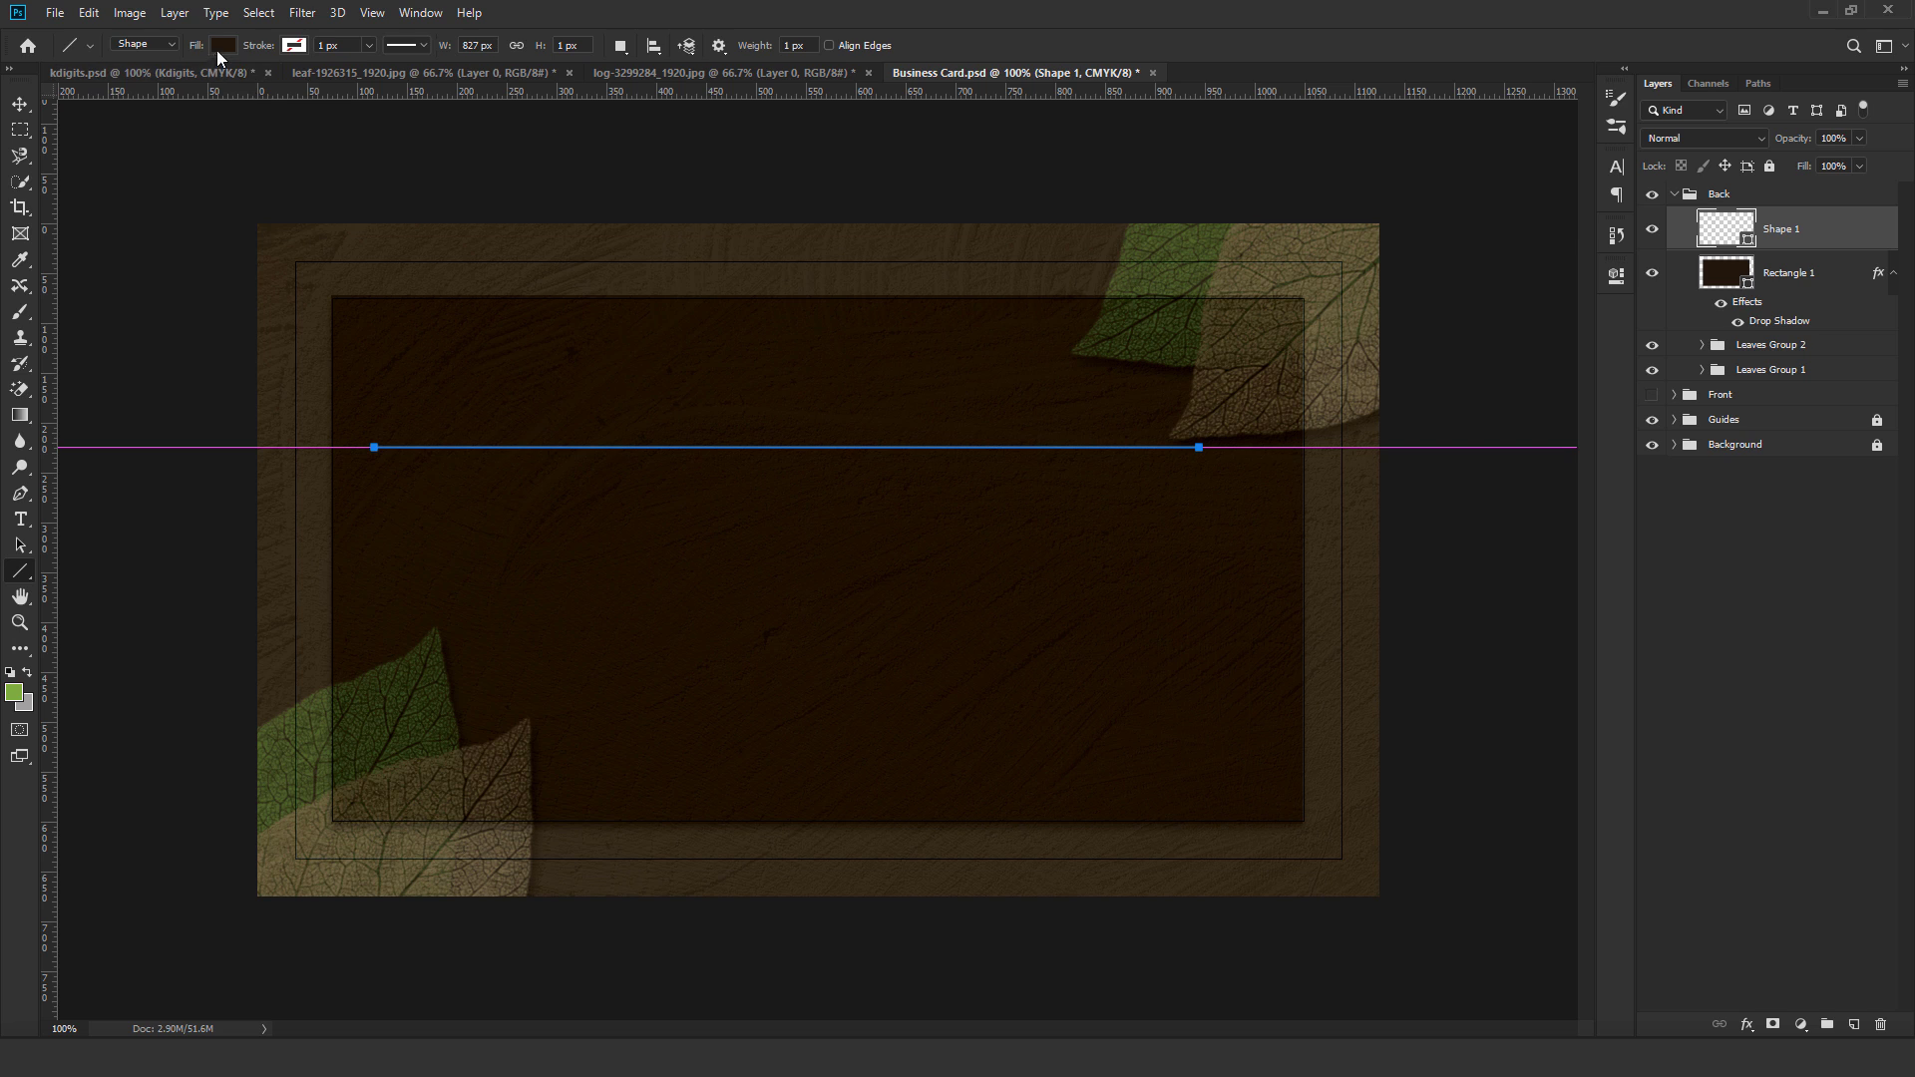
# Give the line no fill and a 1 px recently used light stroke colour, and center it horizontally on the card with guides hidden.
pyautogui.click(219, 48)
pyautogui.click(144, 87)
pyautogui.click(294, 45)
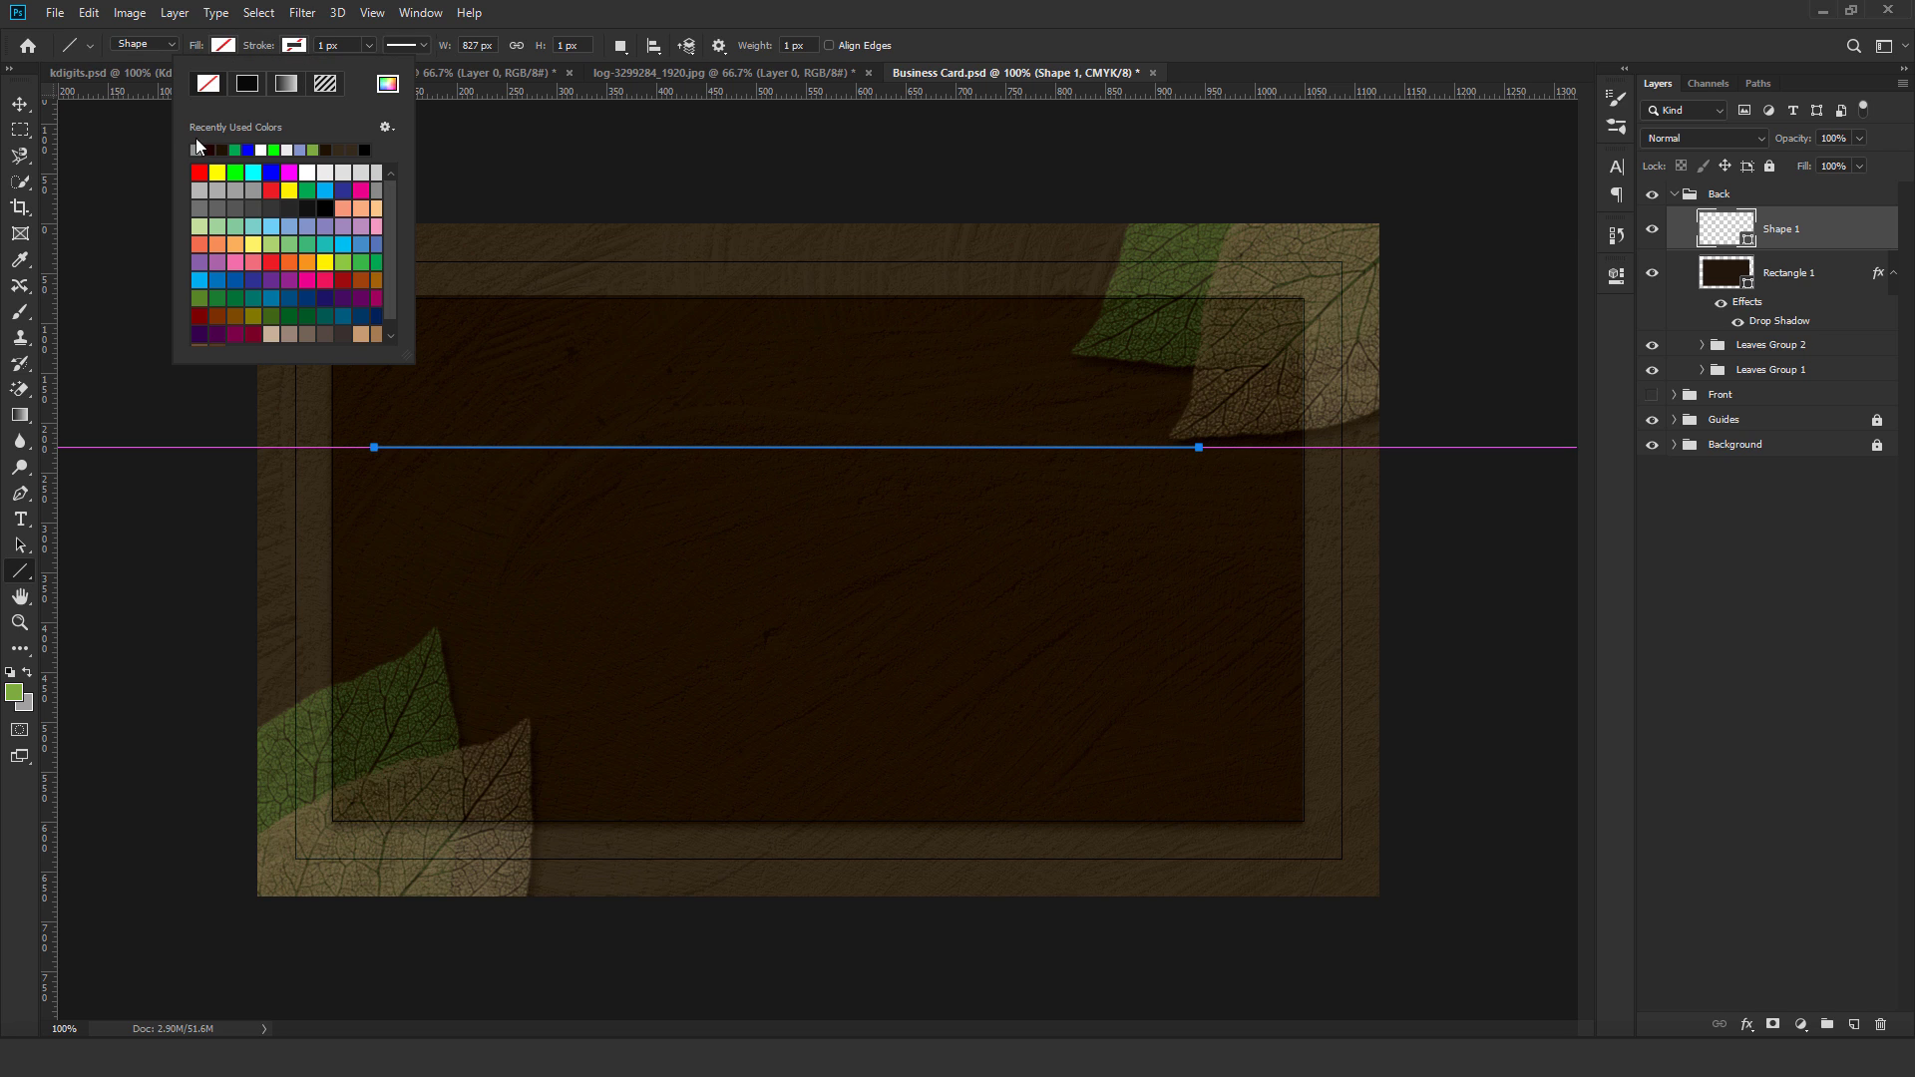
pyautogui.click(197, 149)
pyautogui.click(20, 104)
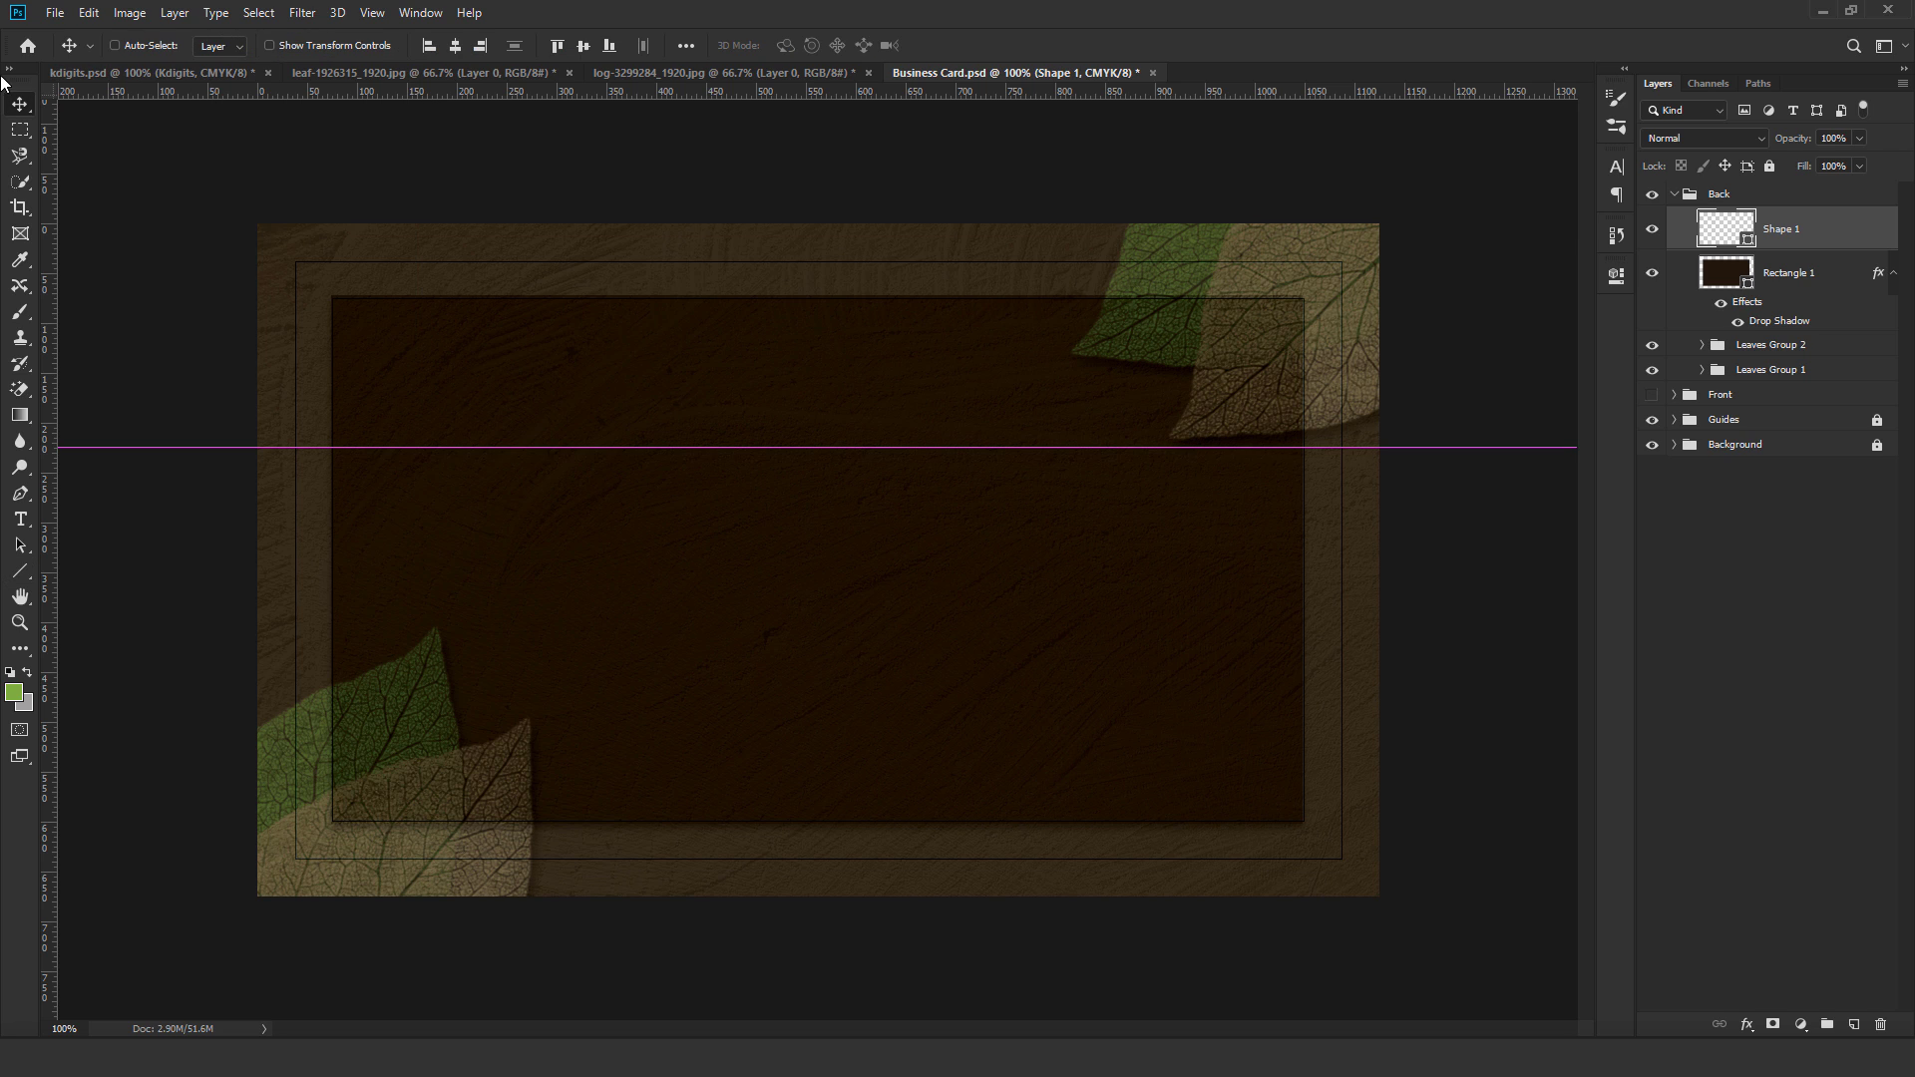
pyautogui.hotkey('ctrl', ';')
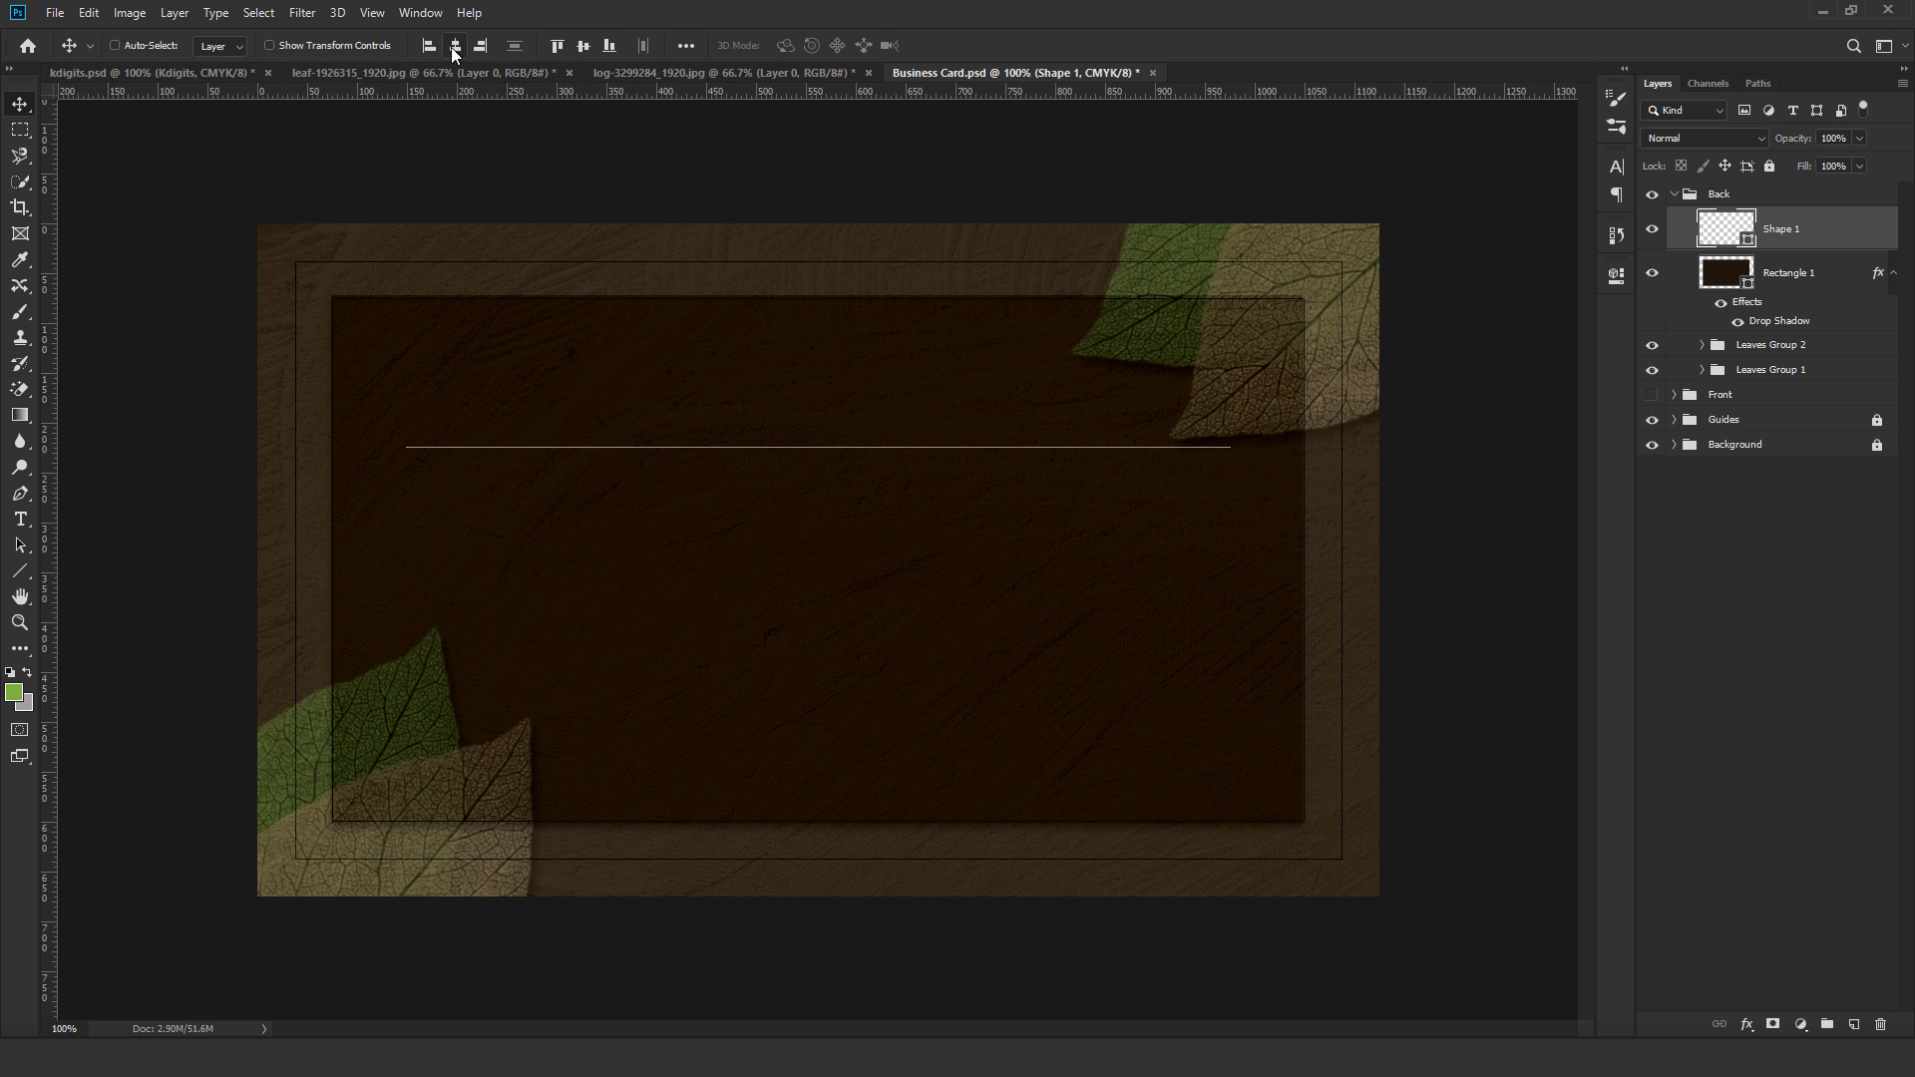
# Add the text LOREM IPSUM in green 12 pt Roboto Regular above the line, near the middle of the panel.
pyautogui.click(20, 519)
pyautogui.click(782, 369)
pyautogui.hotkey('ctrl', 'Return')
pyautogui.press('v')
pyautogui.moveTo(979, 359); pyautogui.dragTo(882, 367)
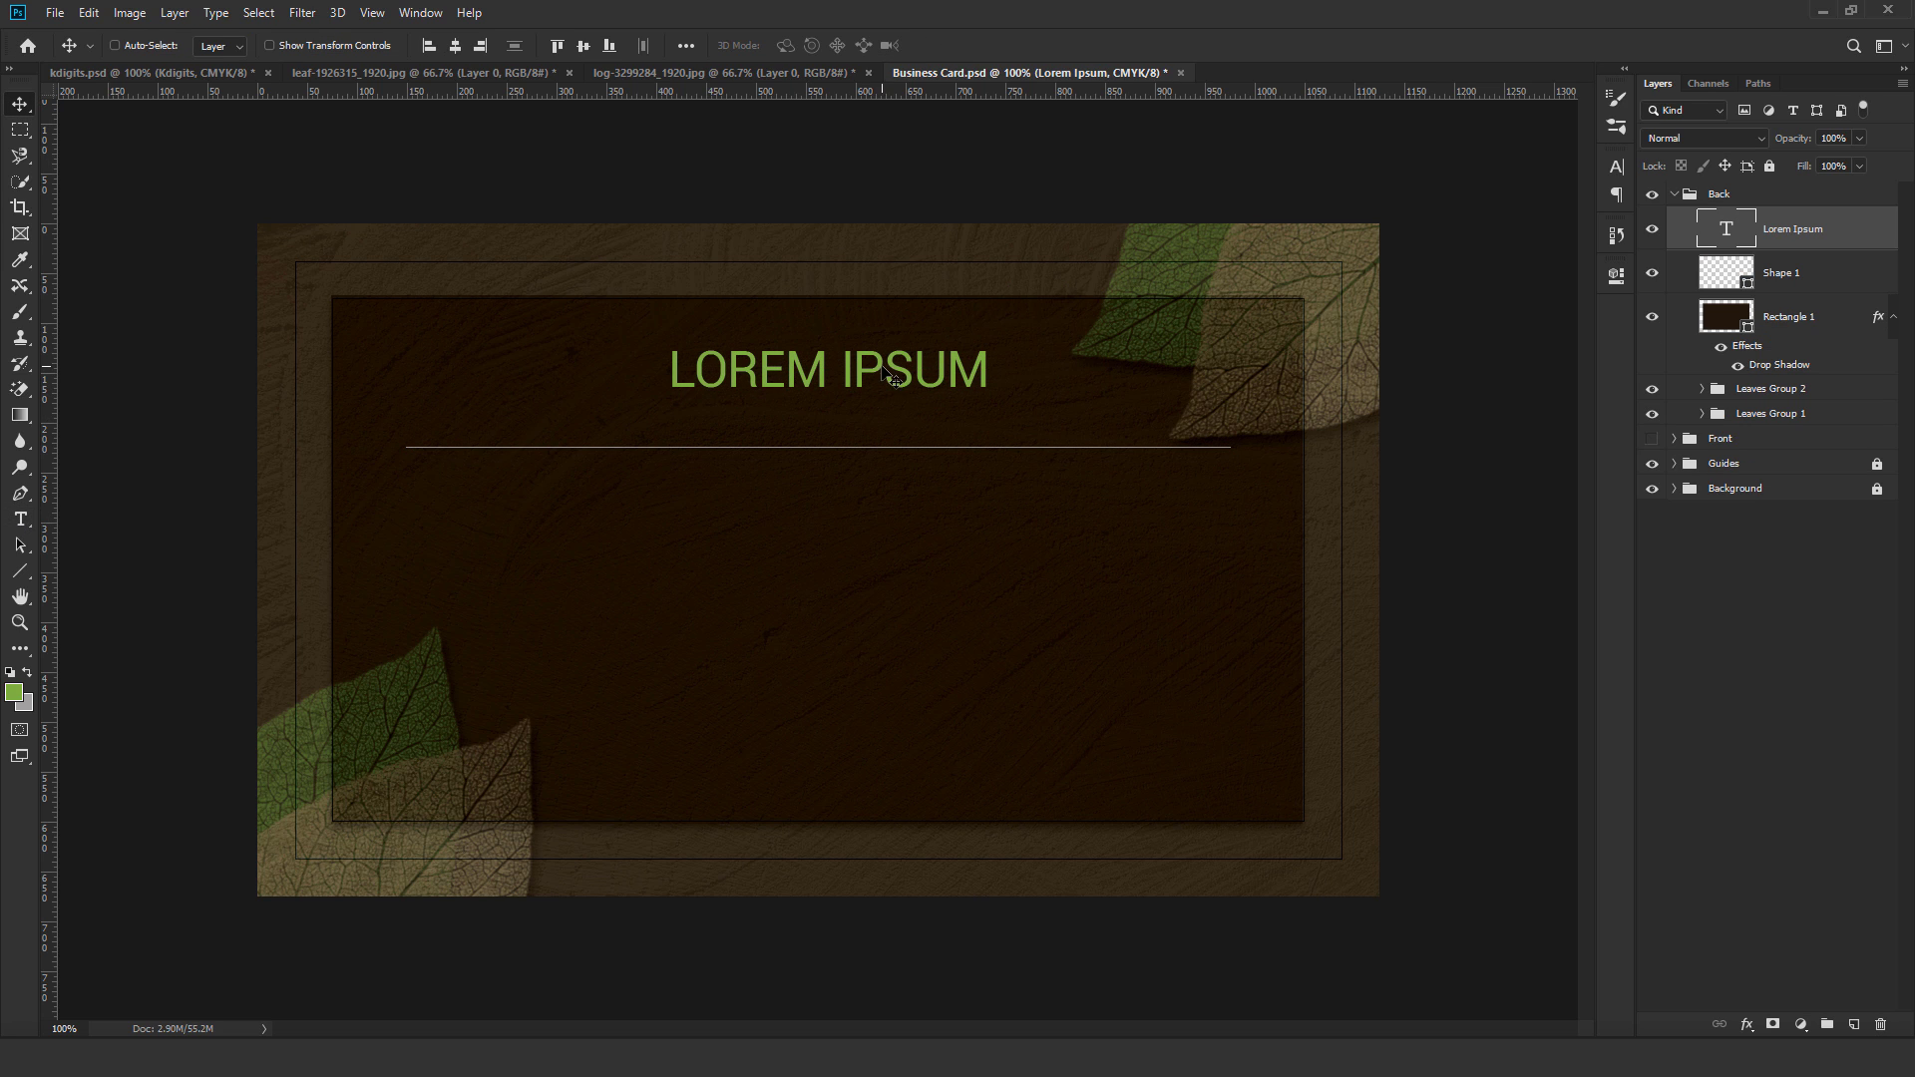
# Set the LOREM IPSUM text to 11 pt and center it horizontally on the card.
pyautogui.click(20, 519)
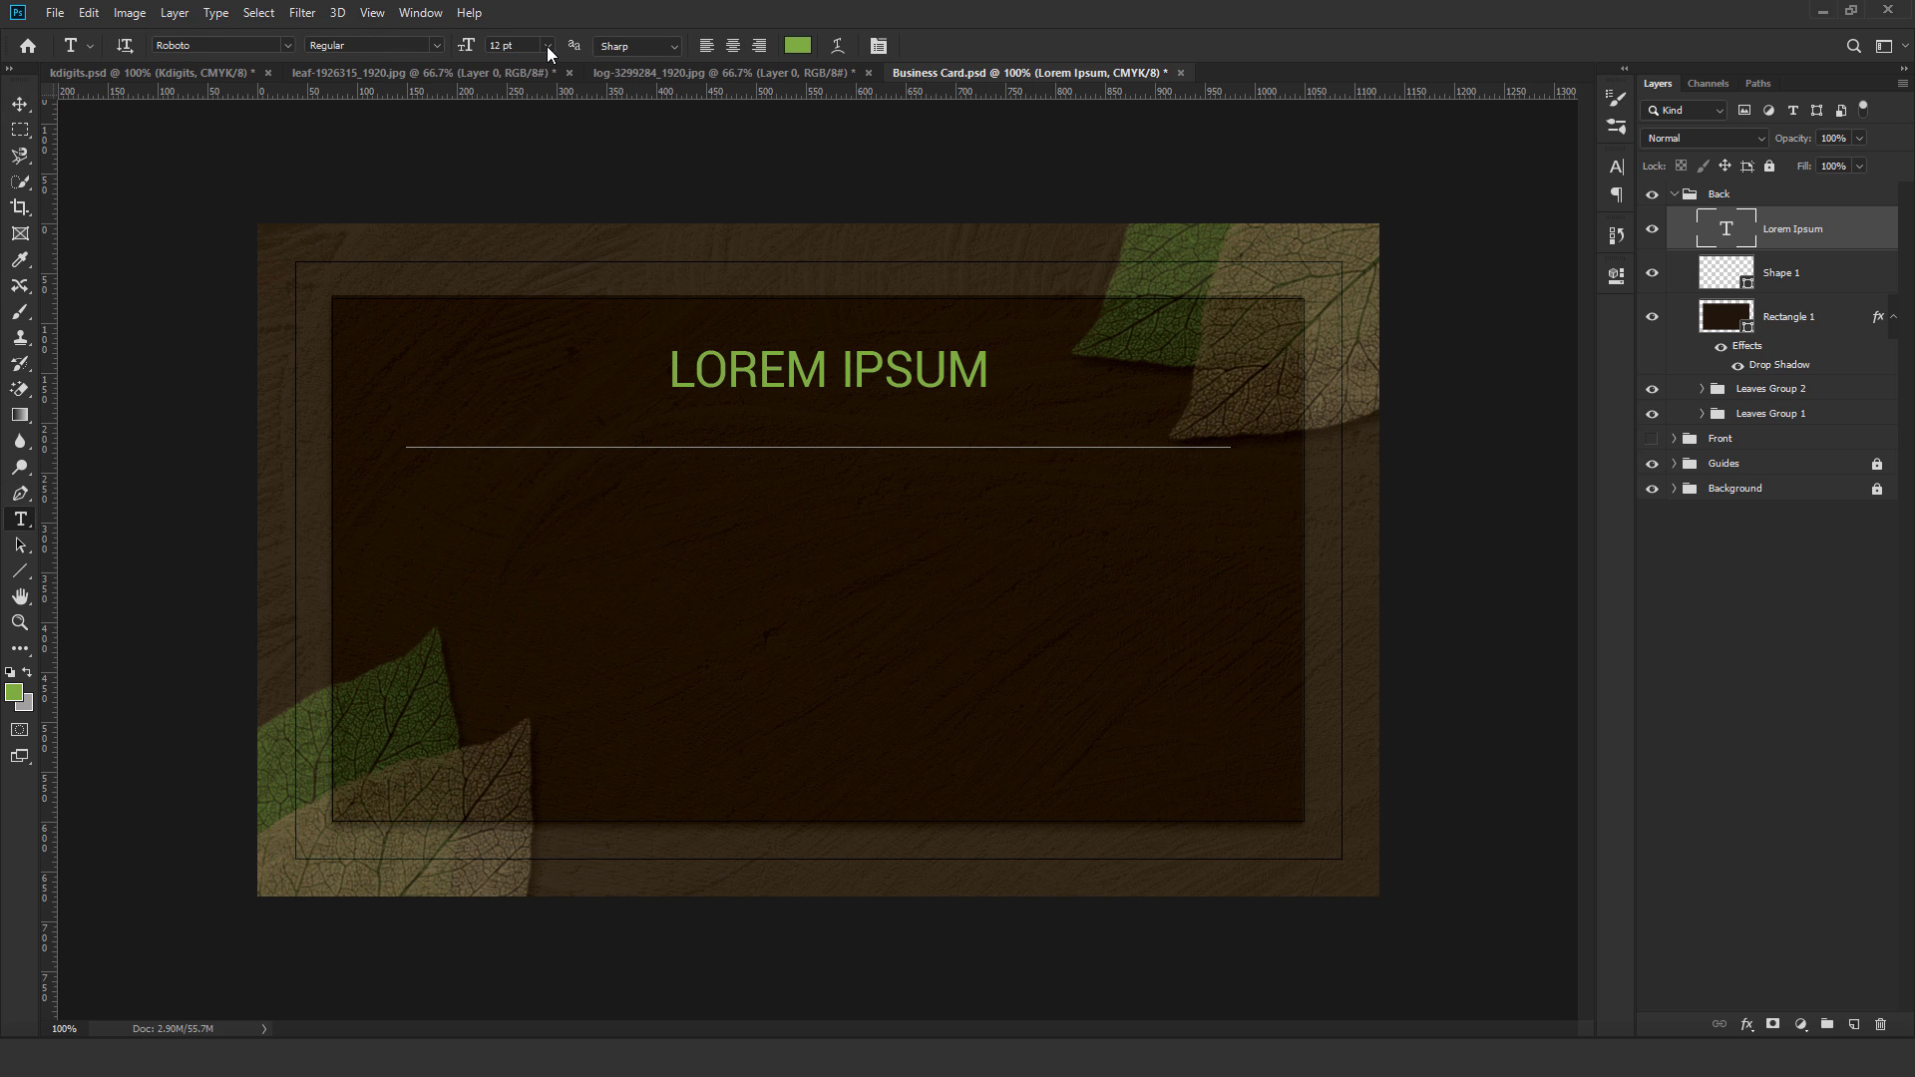
pyautogui.click(547, 46)
pyautogui.click(529, 149)
pyautogui.click(21, 106)
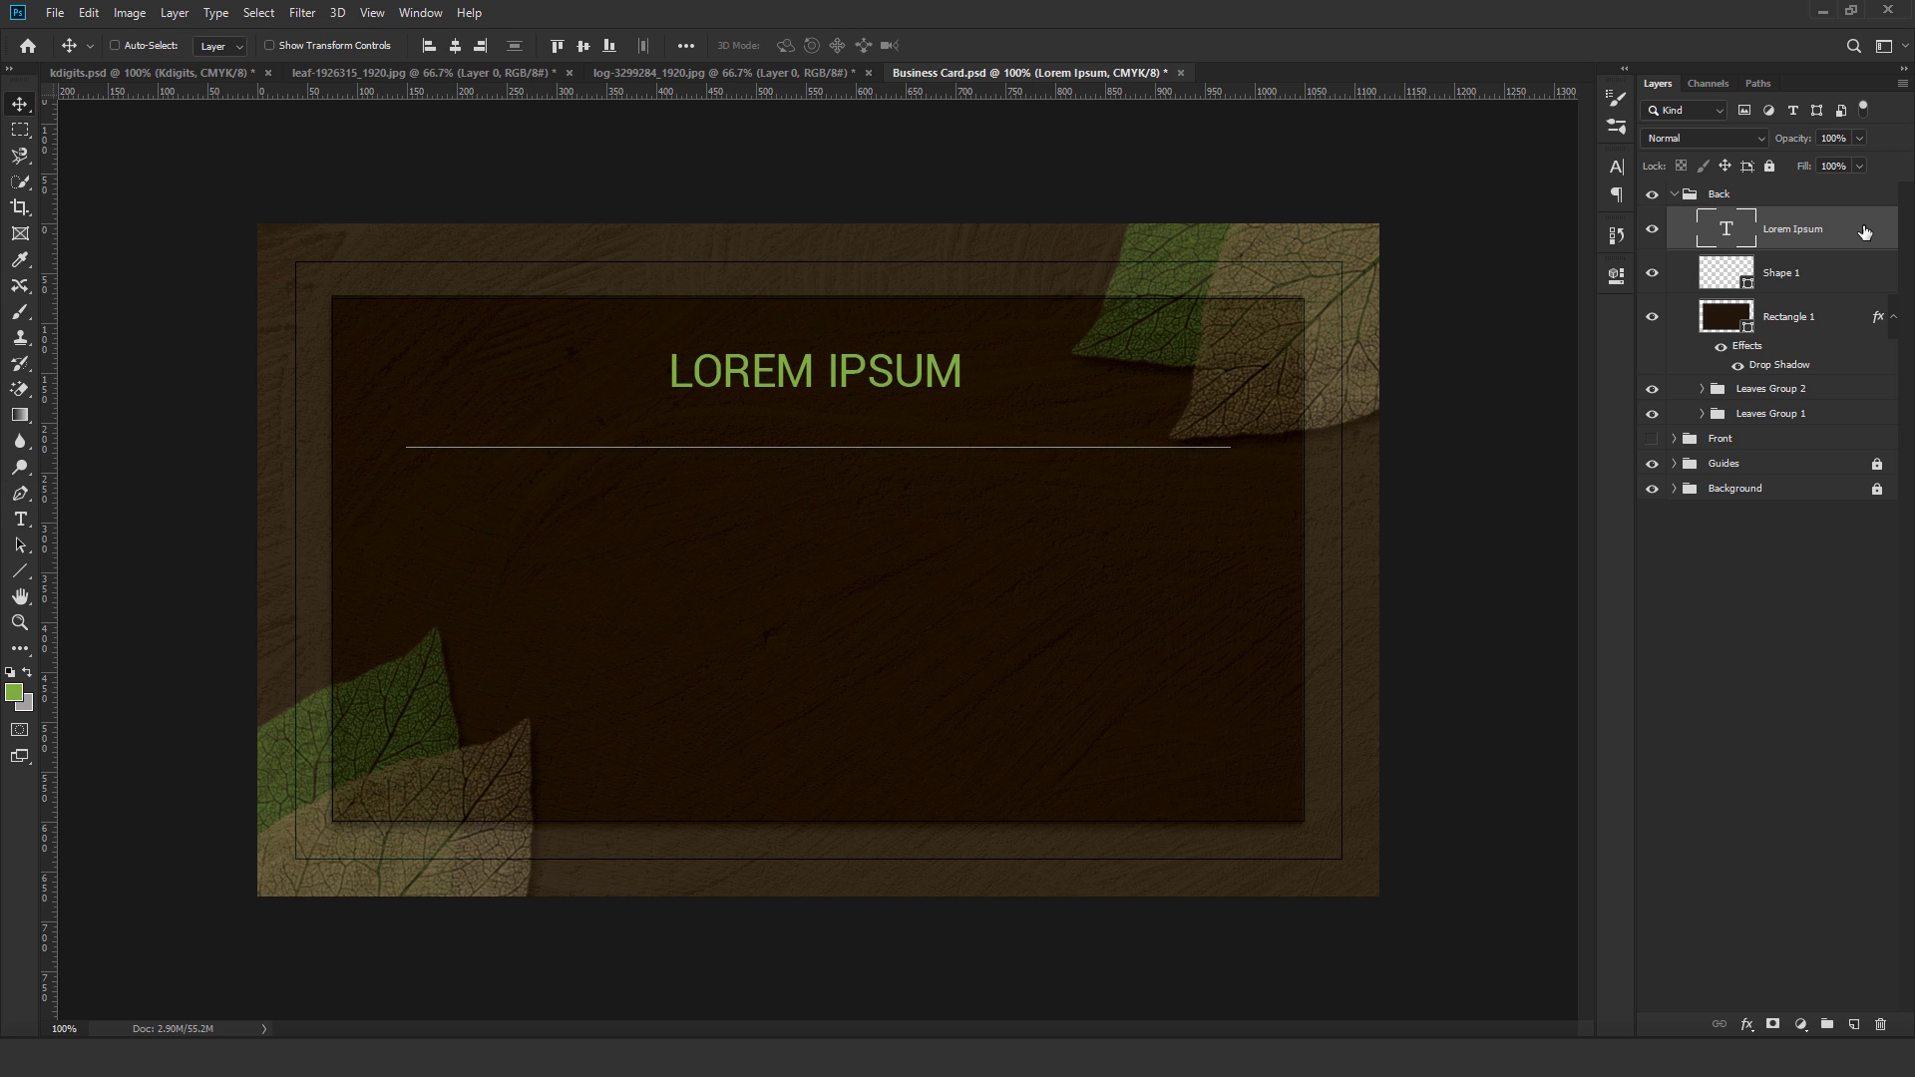
pyautogui.click(454, 46)
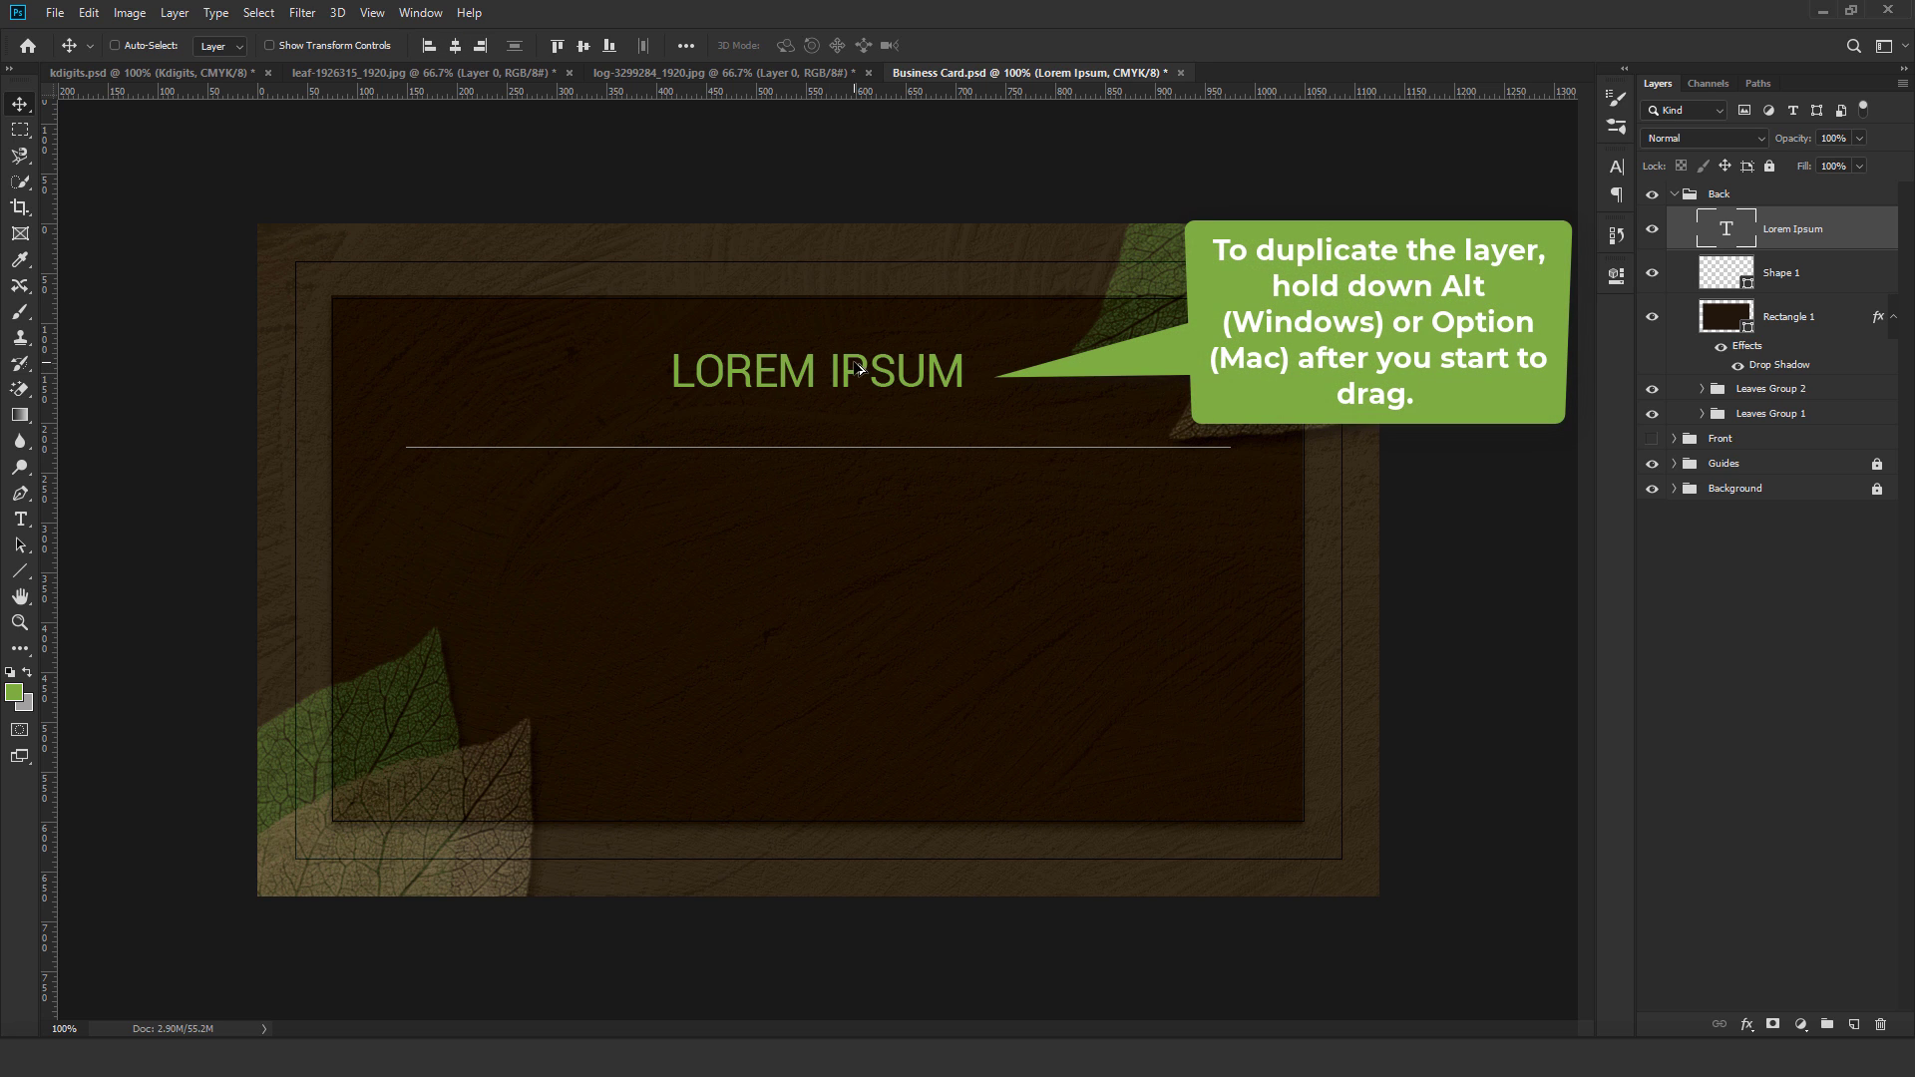
# Duplicate the LOREM IPSUM text just below itself and turn the copy into the word Designation in 4 pt grey.
pyautogui.moveTo(862, 369); pyautogui.dragTo(850, 405)
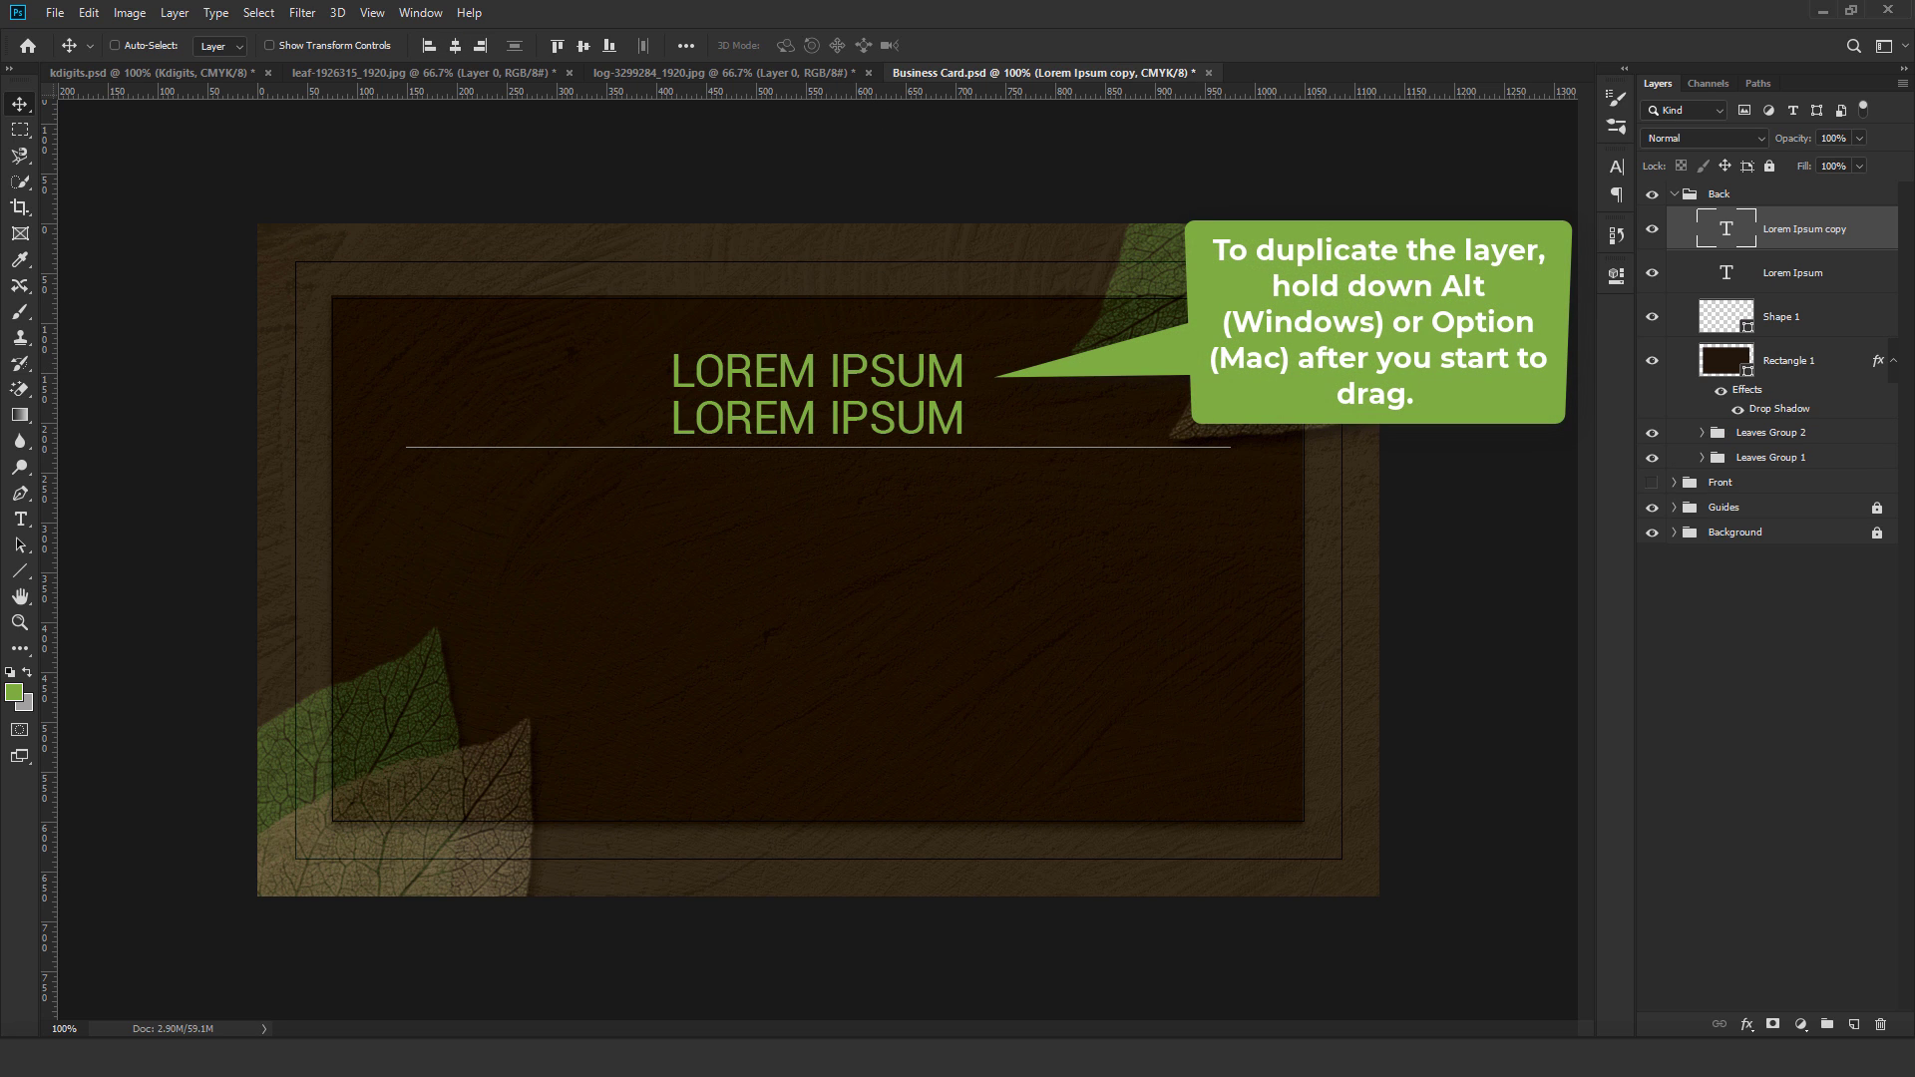
pyautogui.click(21, 518)
pyautogui.click(547, 45)
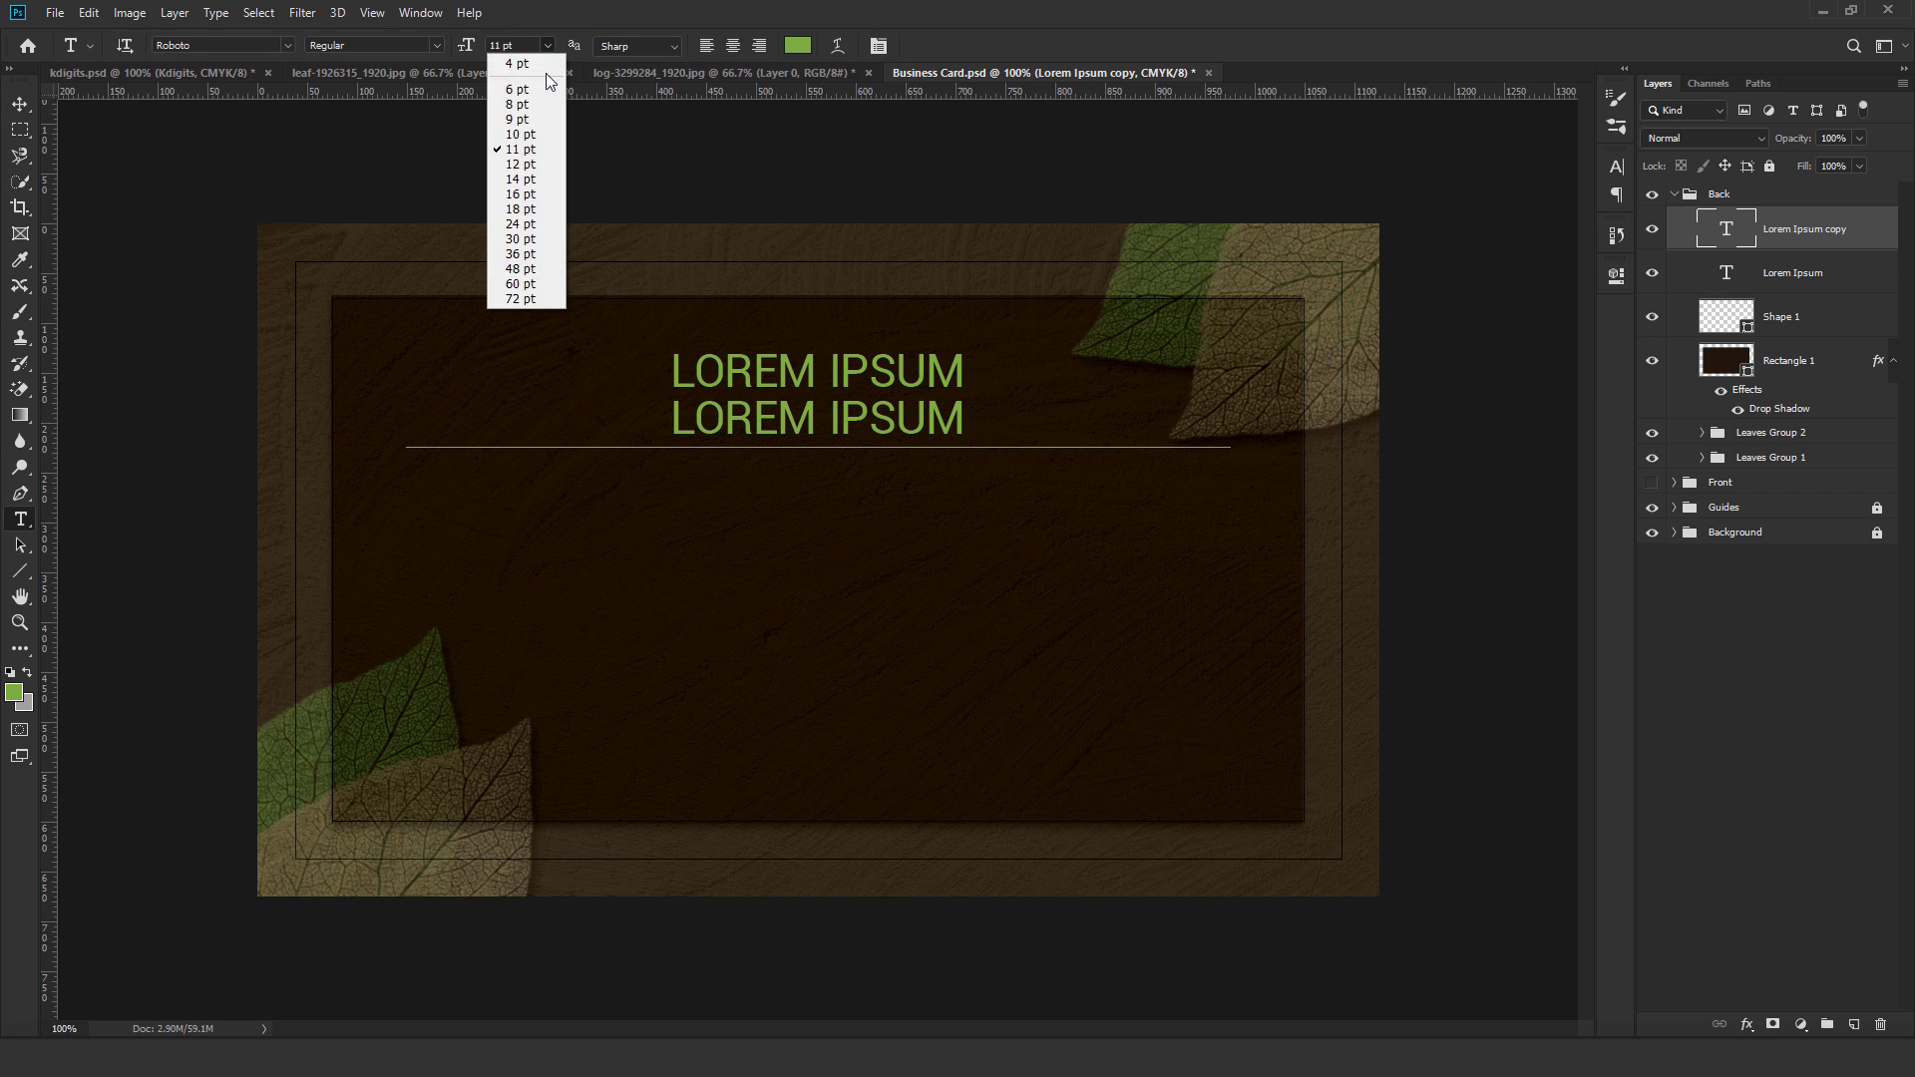
pyautogui.click(547, 76)
pyautogui.moveTo(780, 429); pyautogui.dragTo(716, 410)
pyautogui.write('Designation')
pyautogui.click(19, 104)
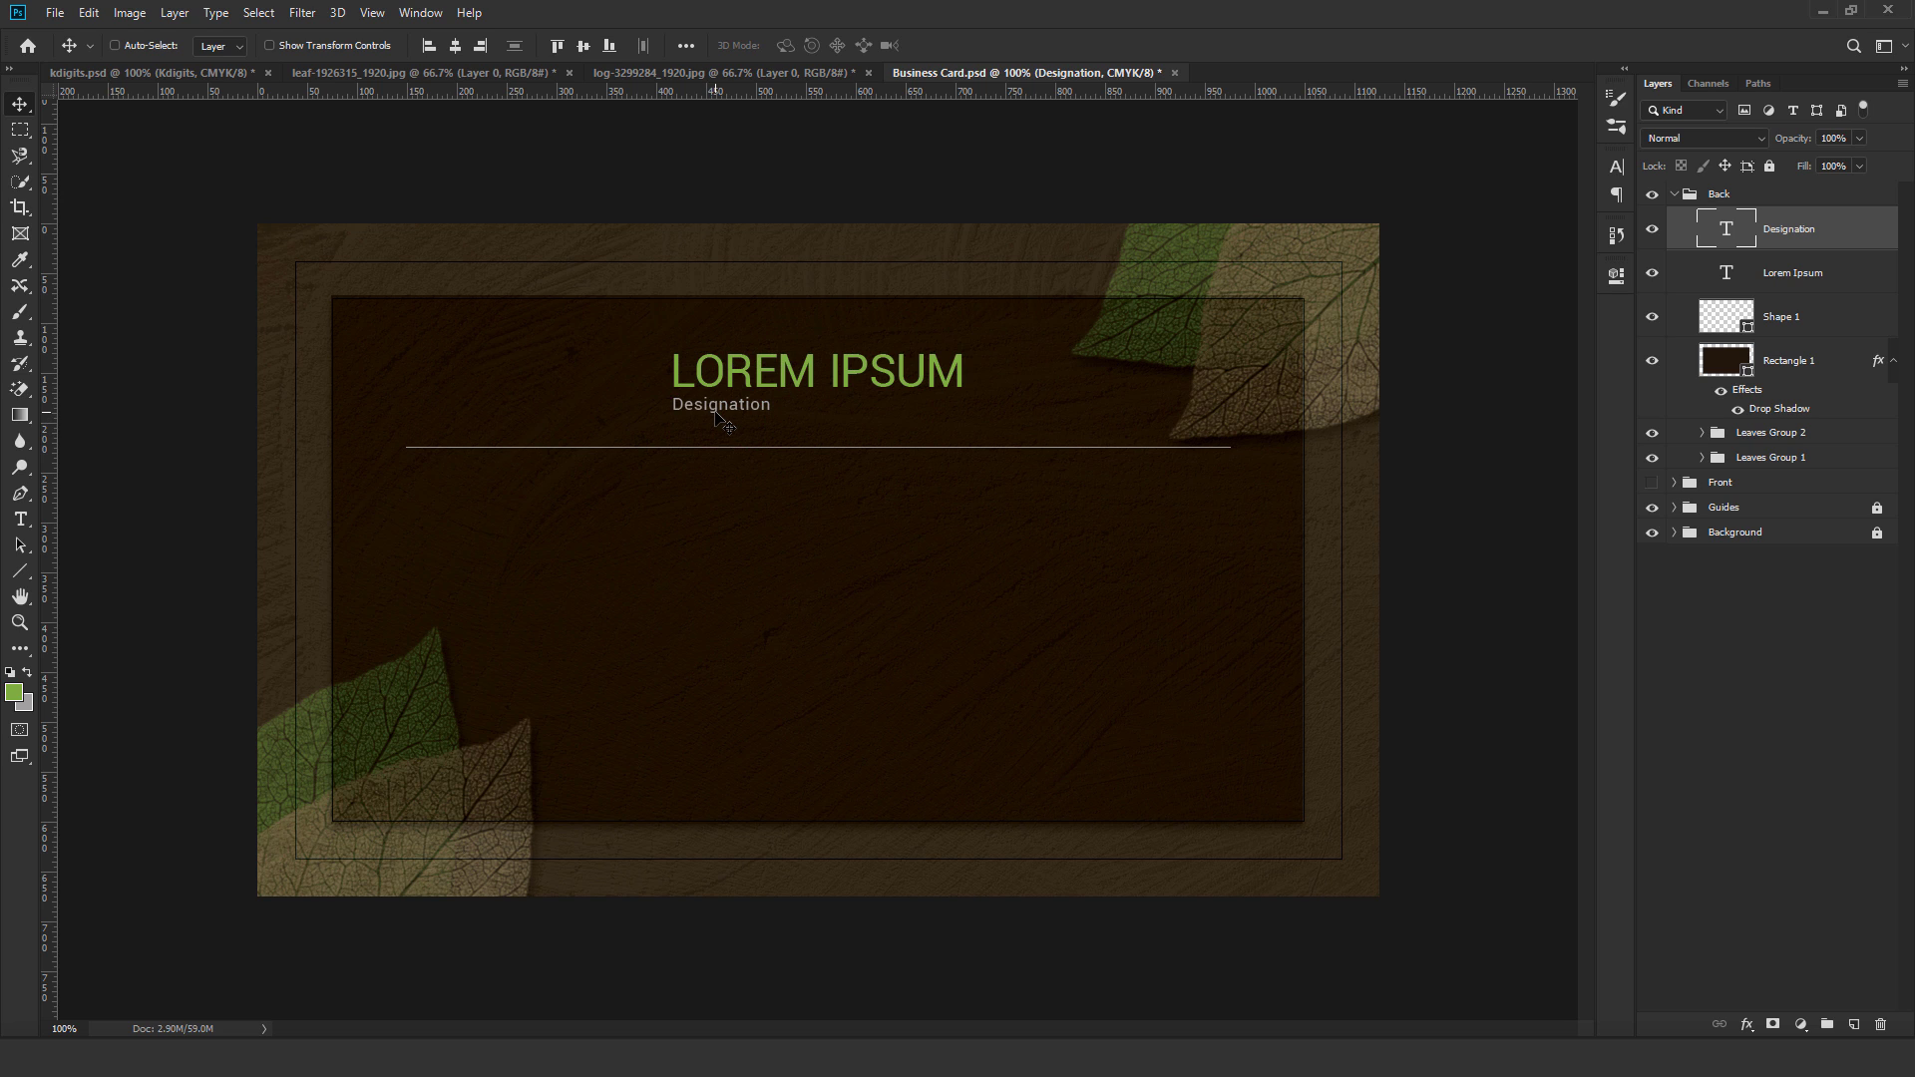
# Set the Designation text's size to 4.5 pt and widen its letter spacing.
pyautogui.click(19, 519)
pyautogui.click(879, 45)
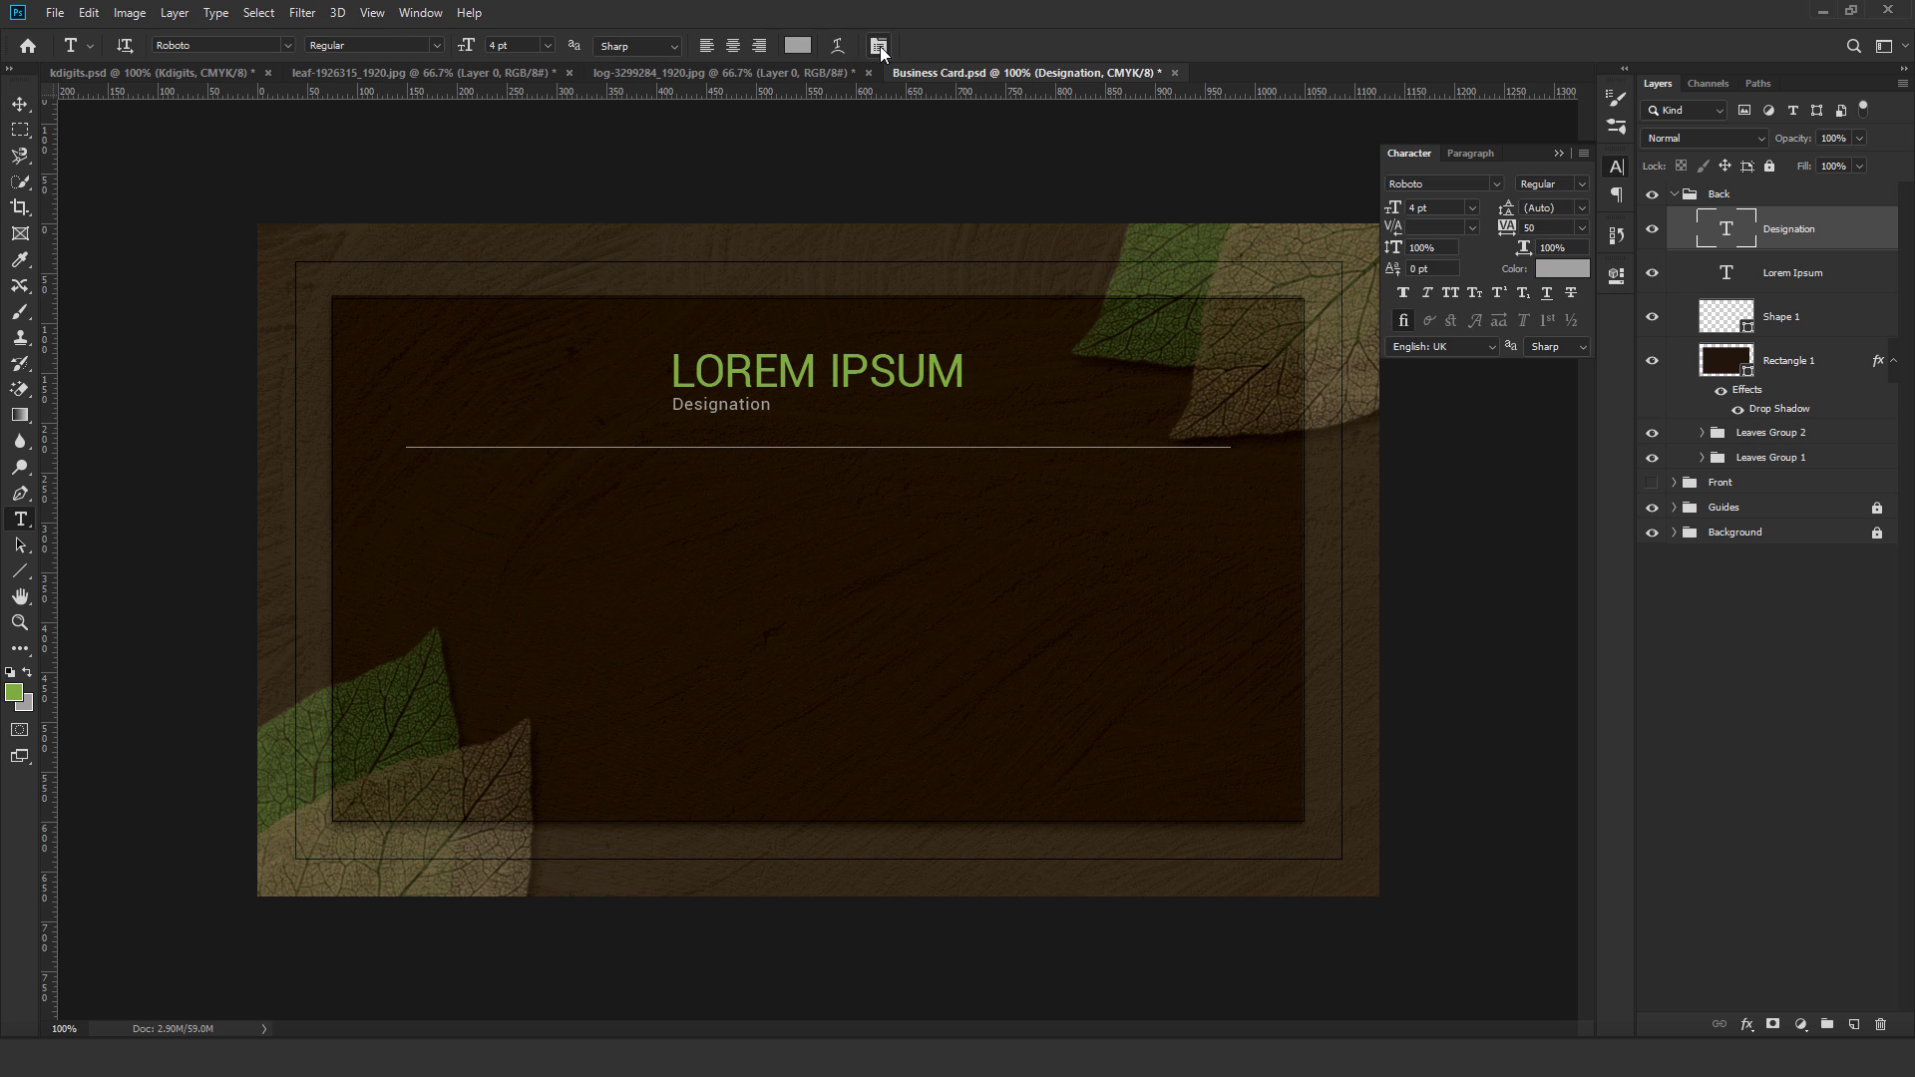
pyautogui.click(1583, 225)
pyautogui.click(1541, 427)
pyautogui.click(1559, 153)
pyautogui.press('v')
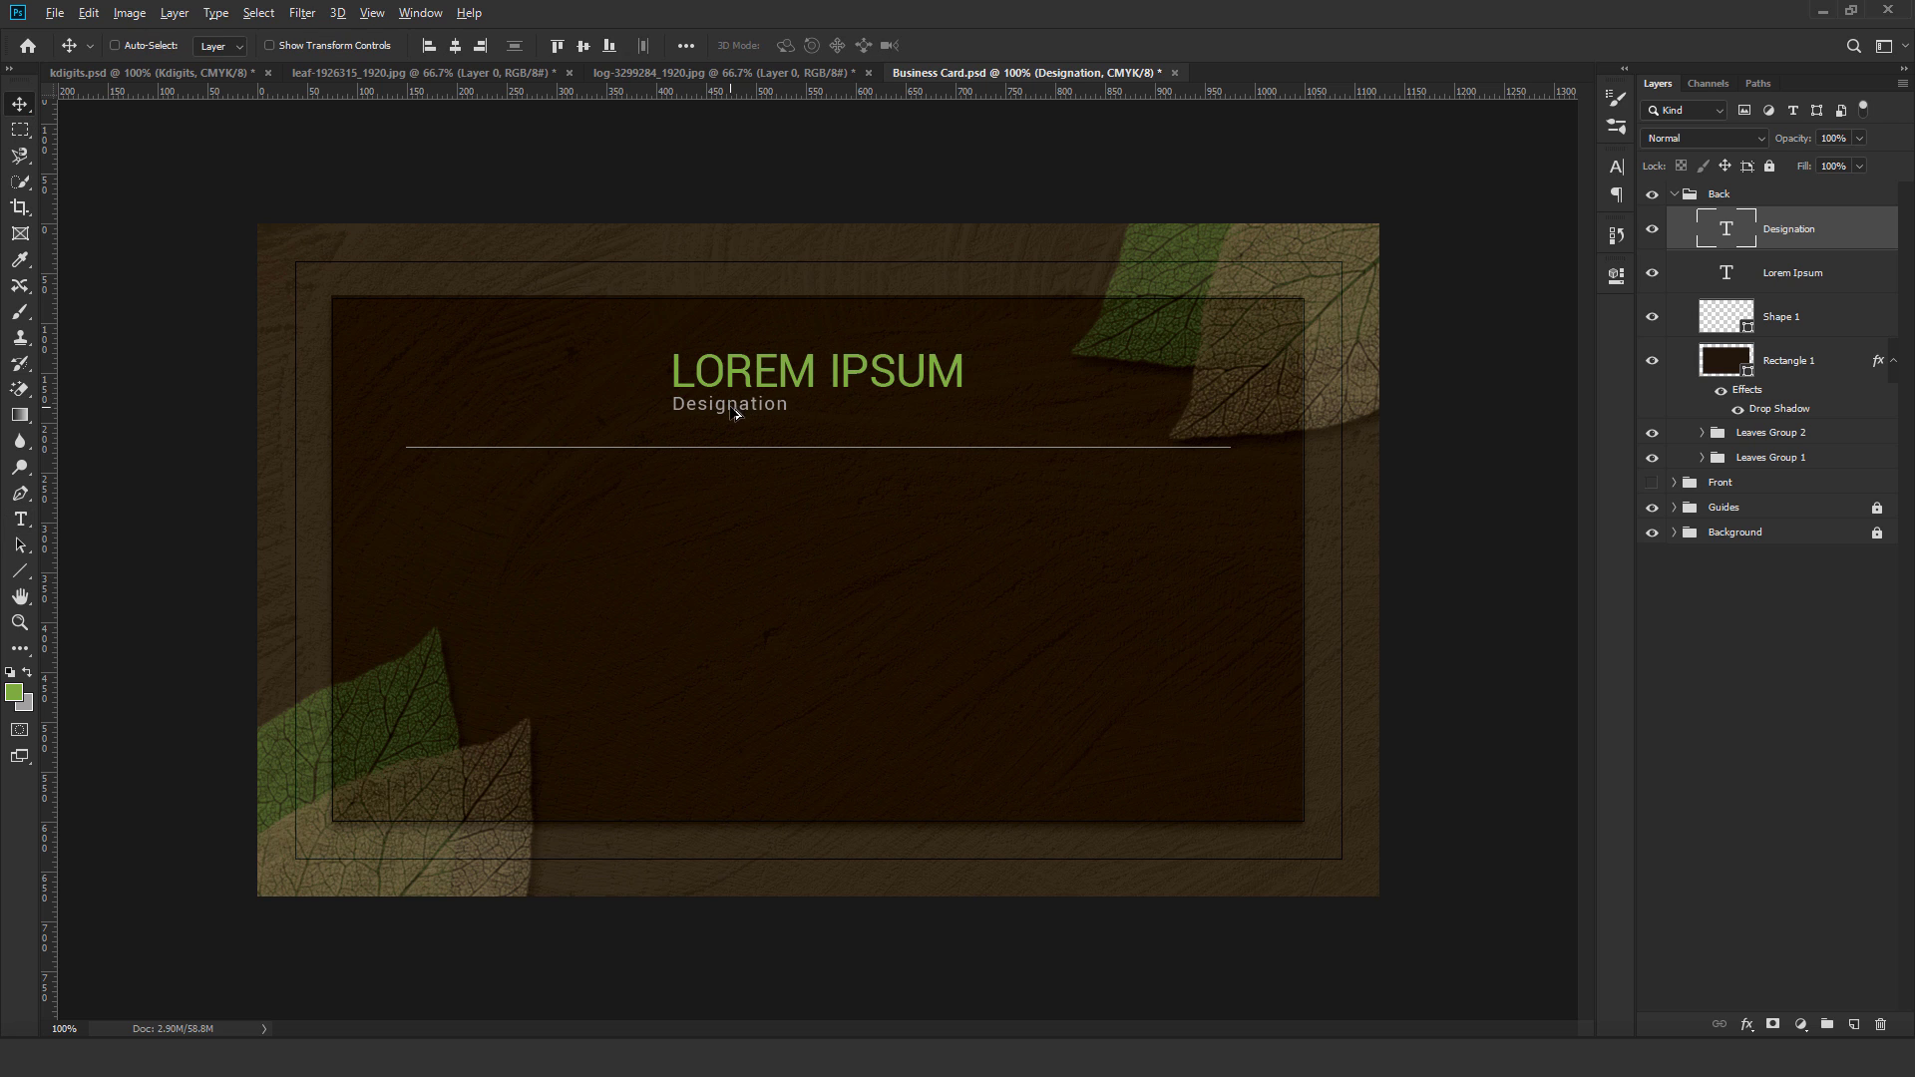
# Duplicate the Designation text three times into a row below the line, at its left end, middle and right end.
pyautogui.moveTo(741, 417); pyautogui.dragTo(778, 506)
pyautogui.keyDown('alt'); pyautogui.click(832, 526); pyautogui.keyUp('alt')
pyautogui.moveTo(828, 508); pyautogui.dragTo(1157, 507)
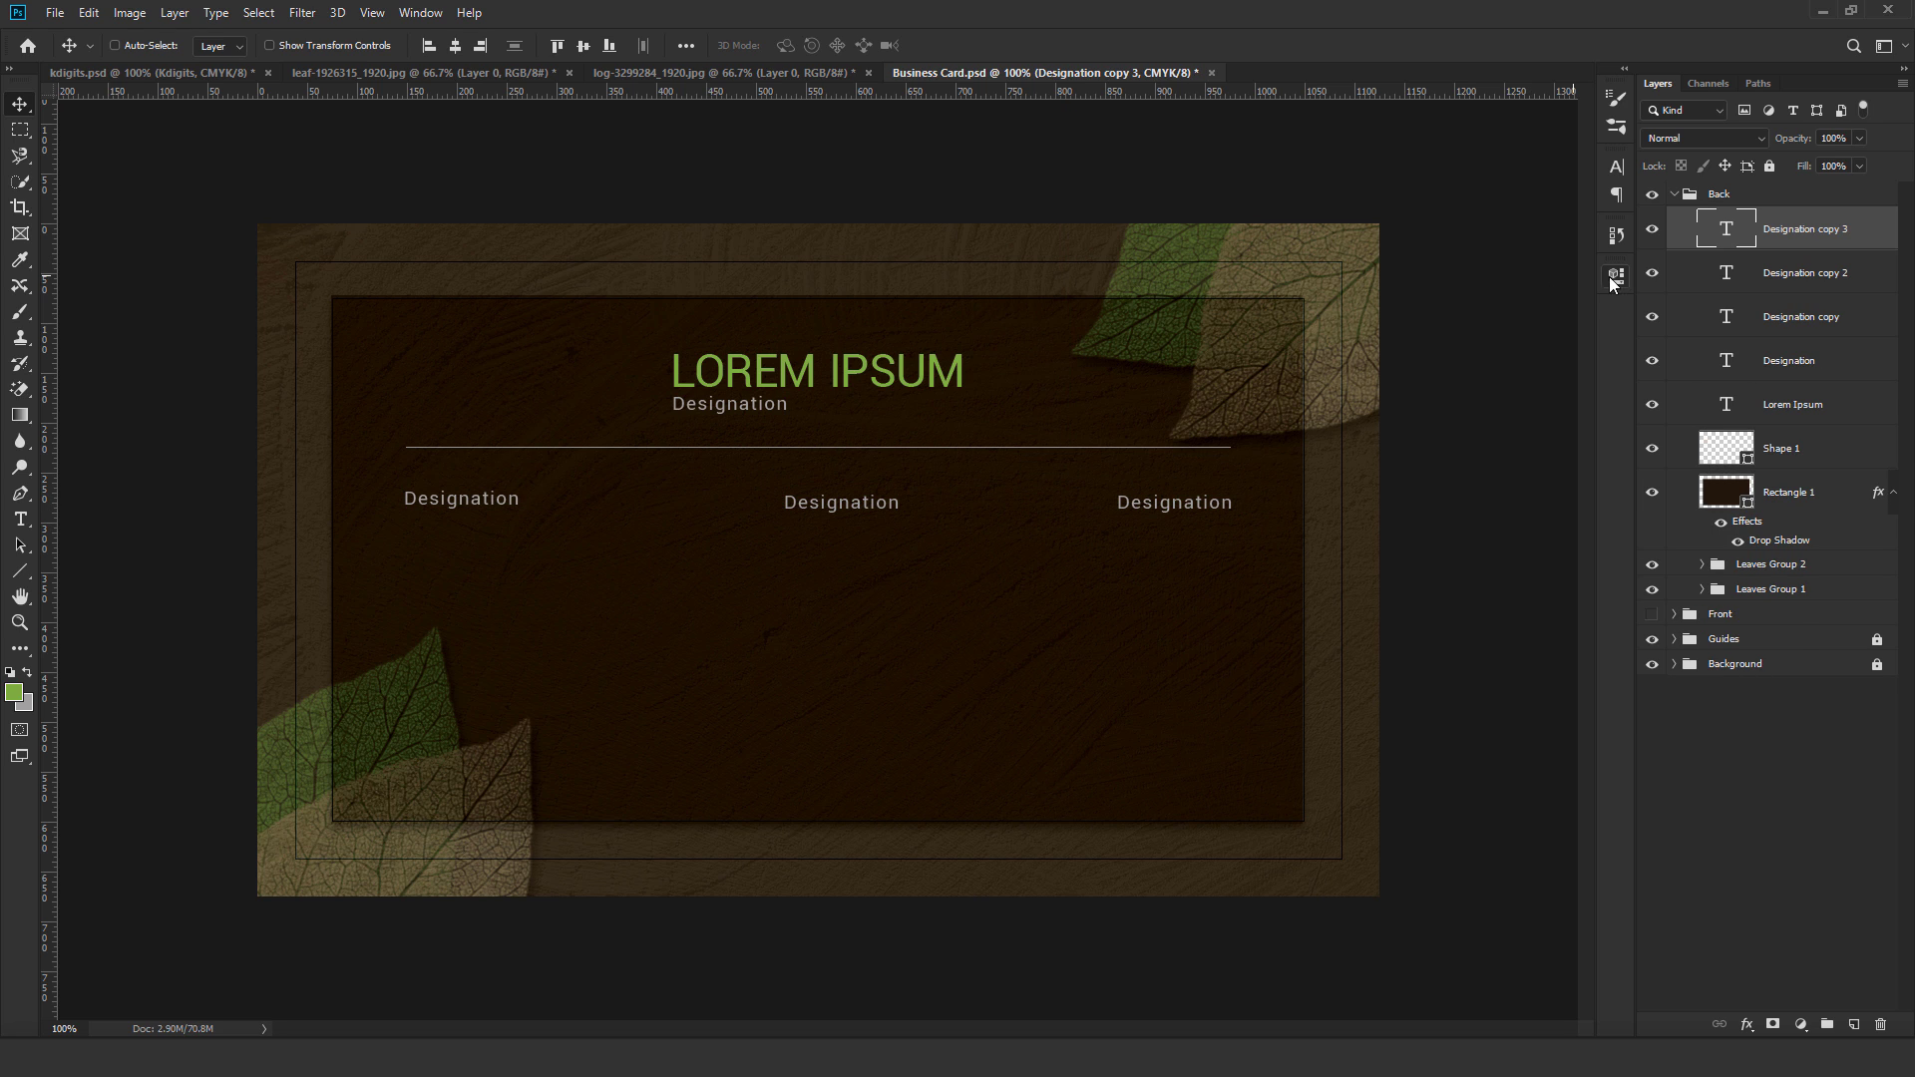
# Center the middle Designation copy horizontally on the card and duplicate it near the lower edge of the dark panel.
pyautogui.click(1696, 278)
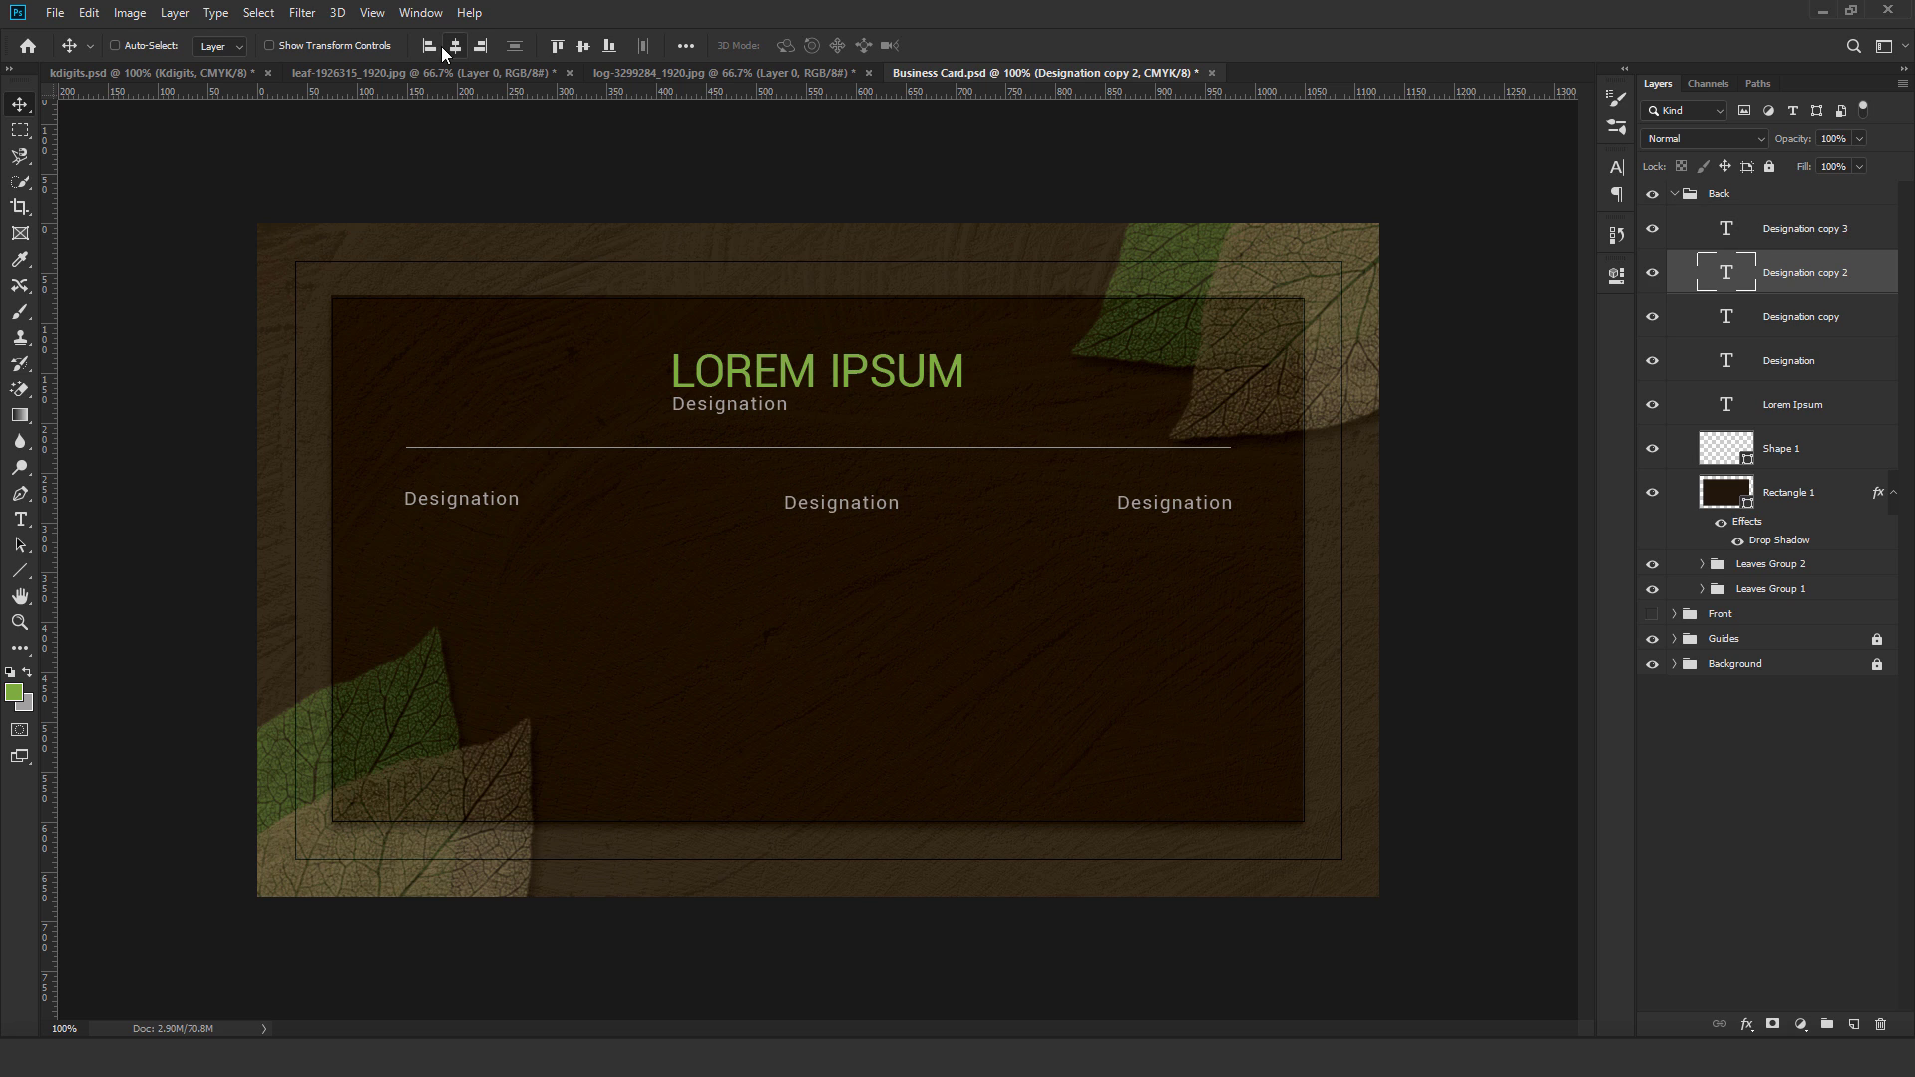
pyautogui.click(455, 46)
pyautogui.moveTo(847, 506); pyautogui.dragTo(841, 741)
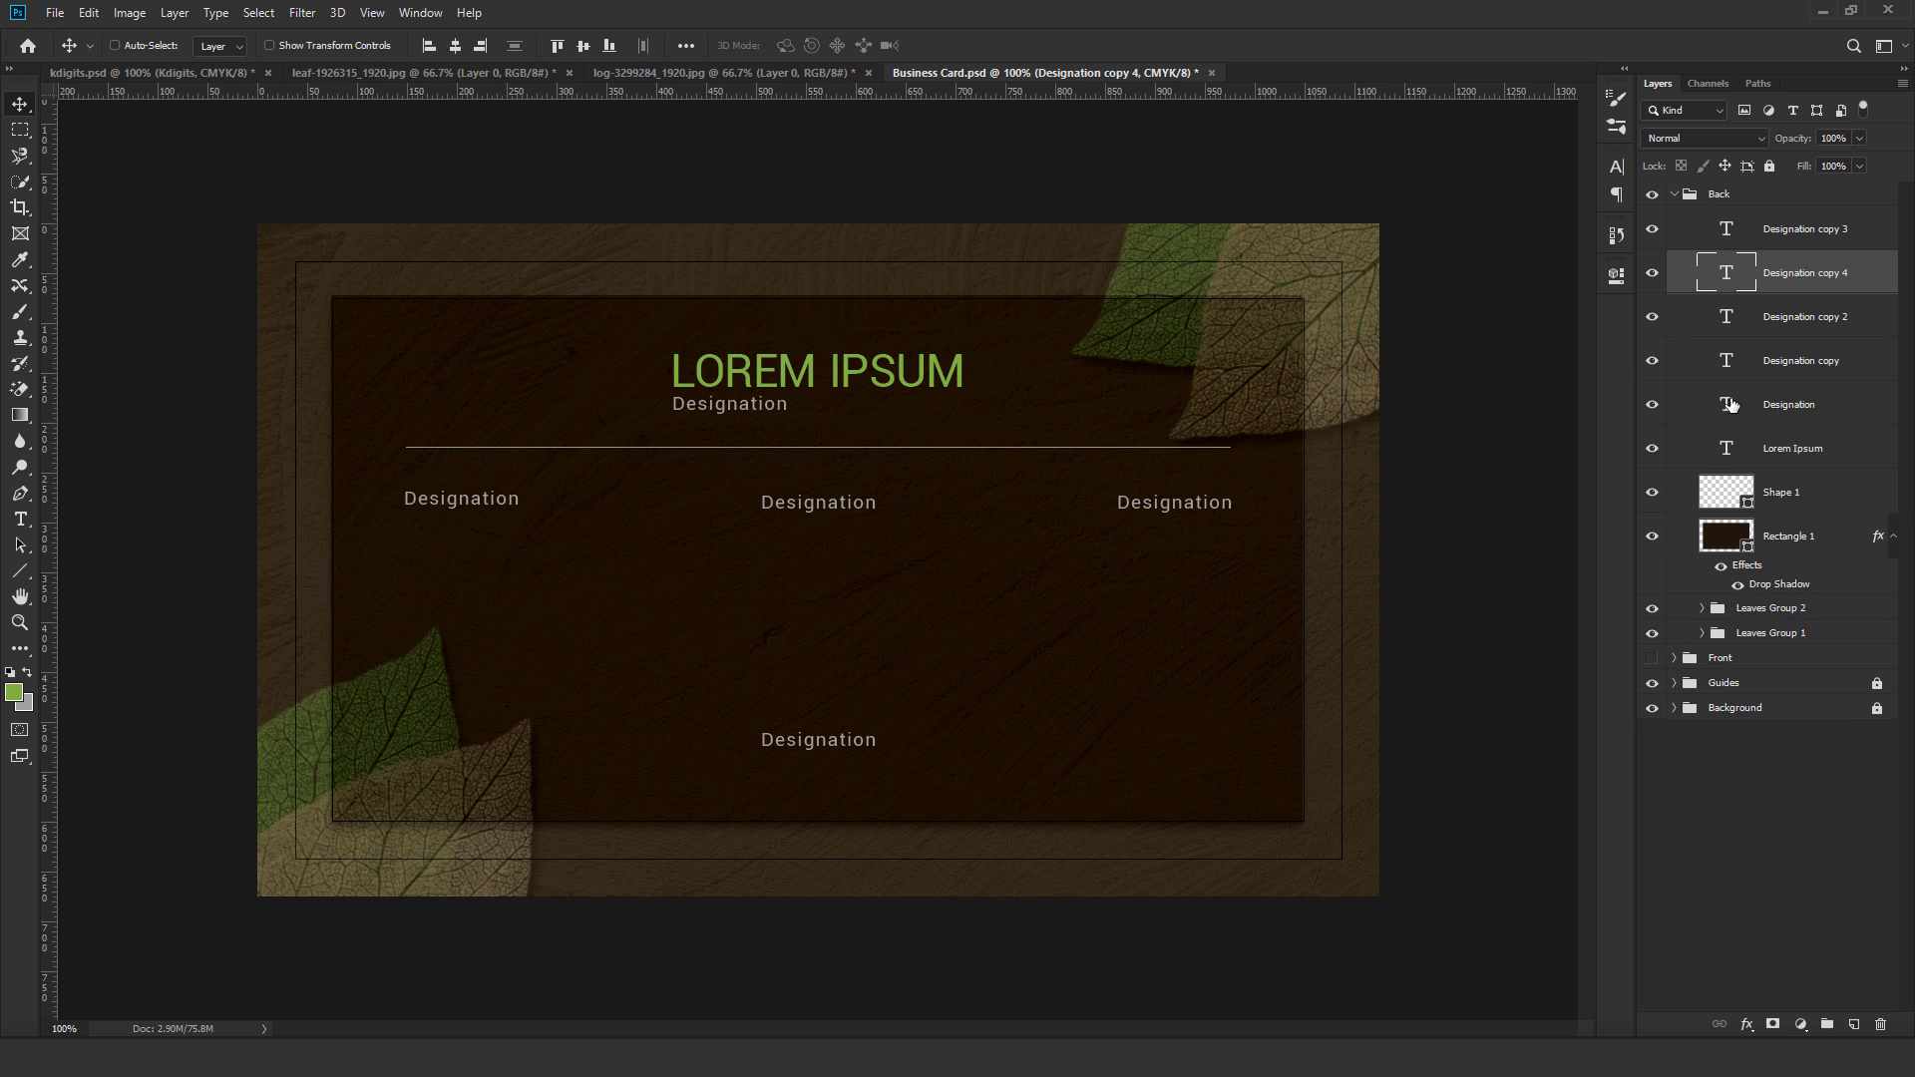
# Show the guides, add a vertical guide at the left edge of the left Designation copy, and hide the guides again.
pyautogui.click(1795, 367)
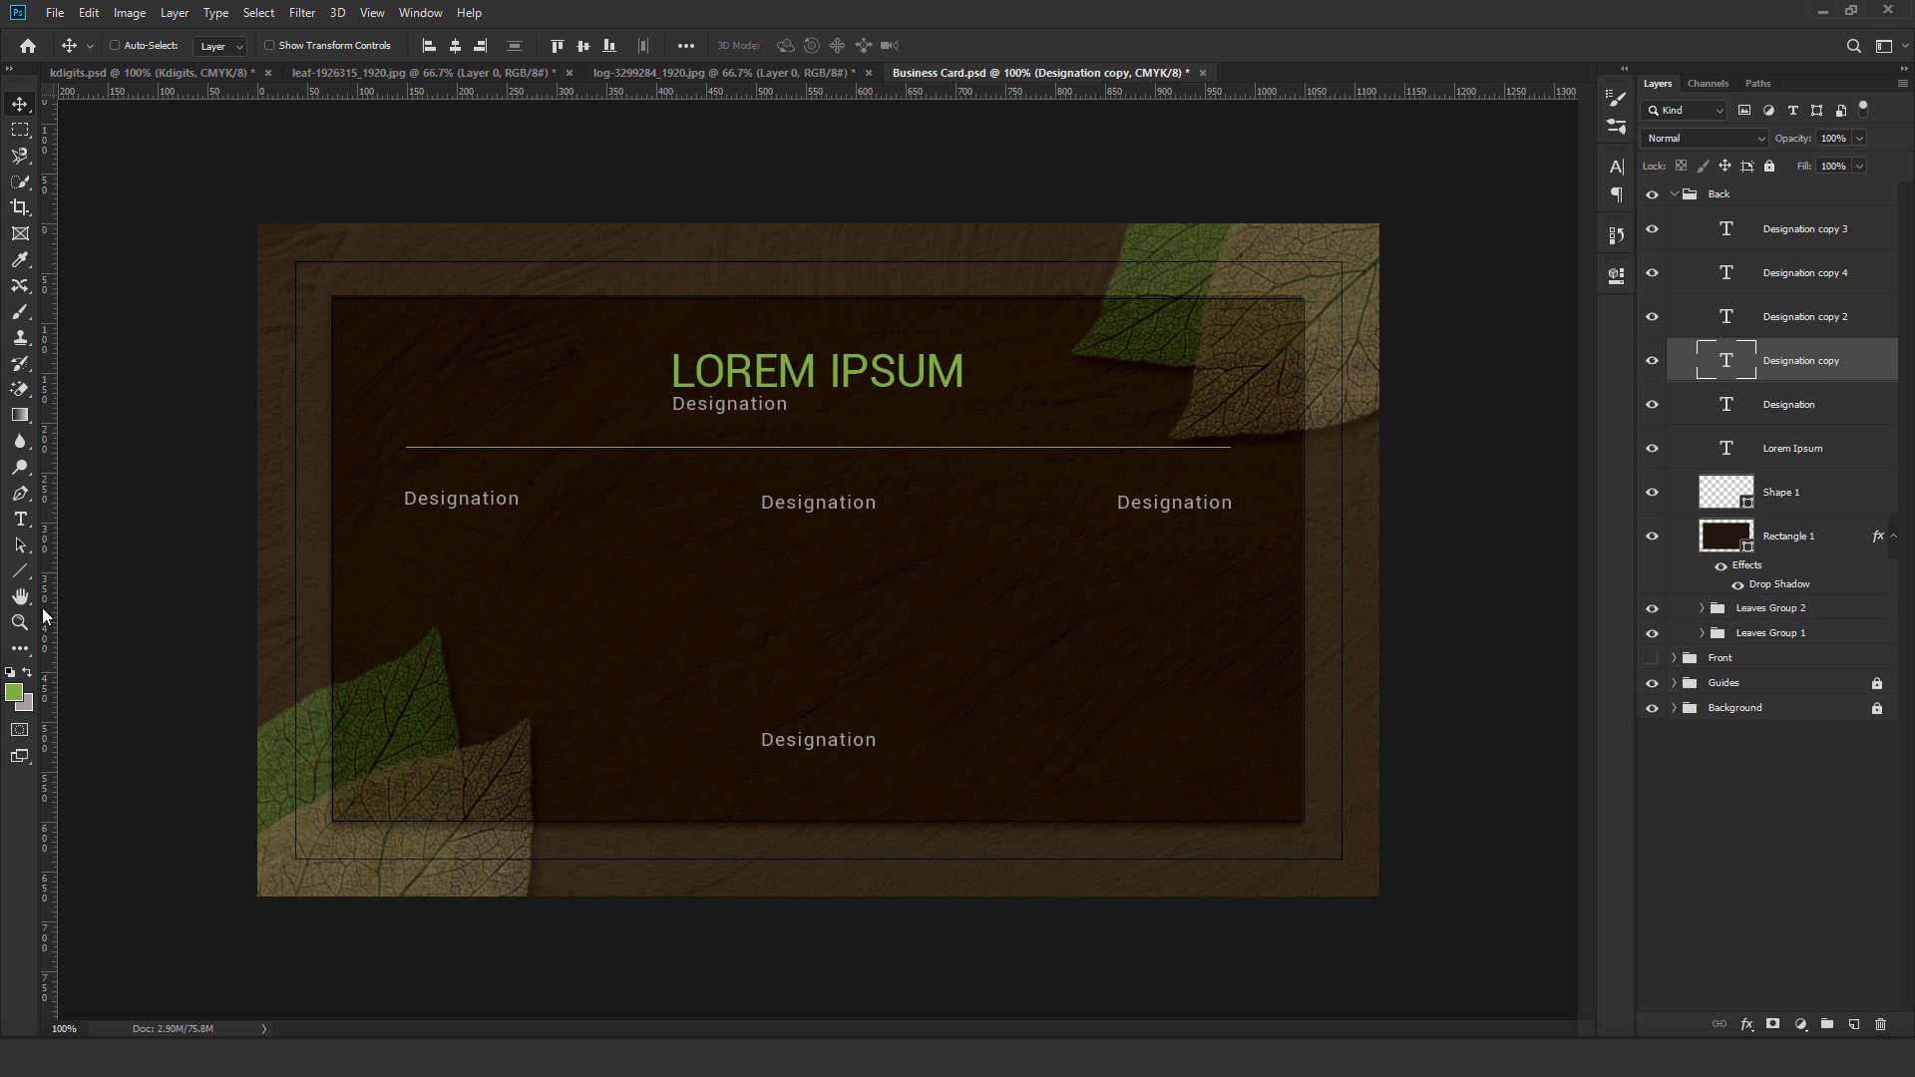
pyautogui.hotkey('ctrl', ';')
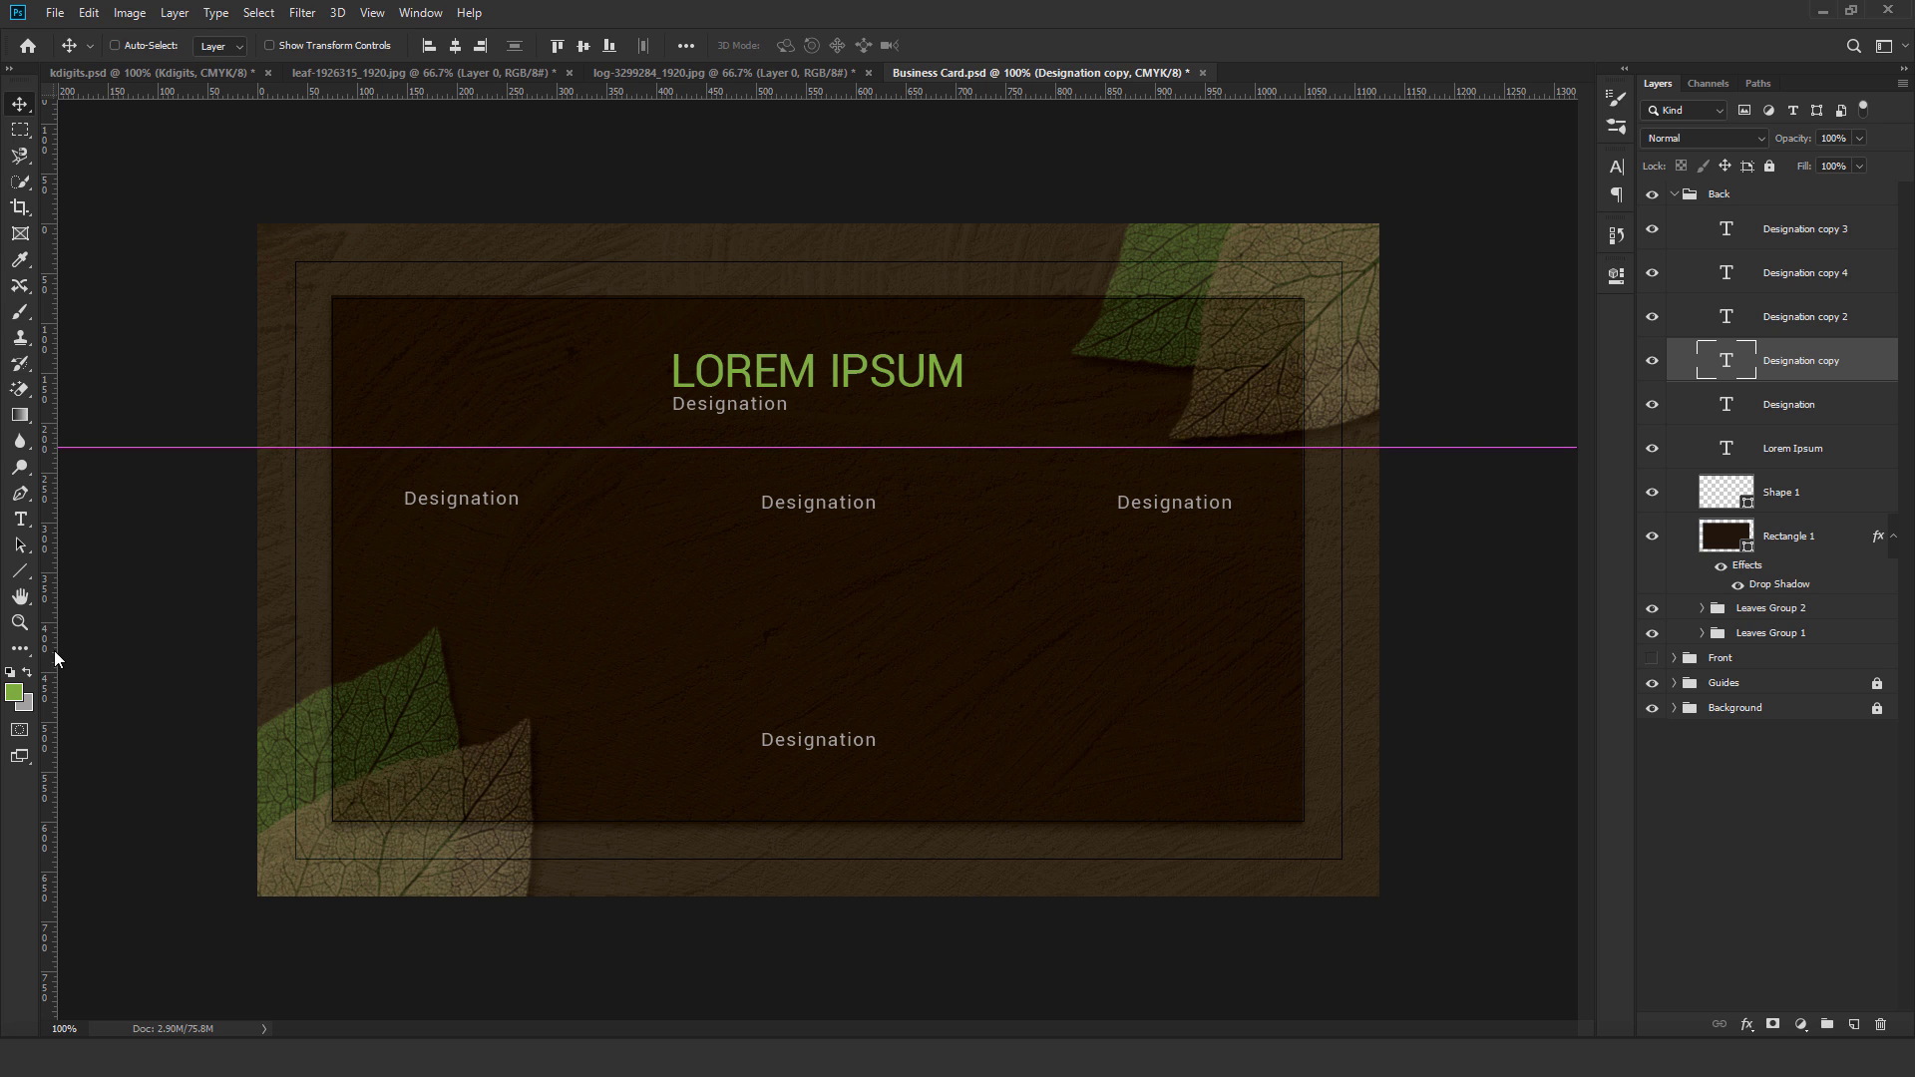
pyautogui.moveTo(47, 660); pyautogui.dragTo(403, 698)
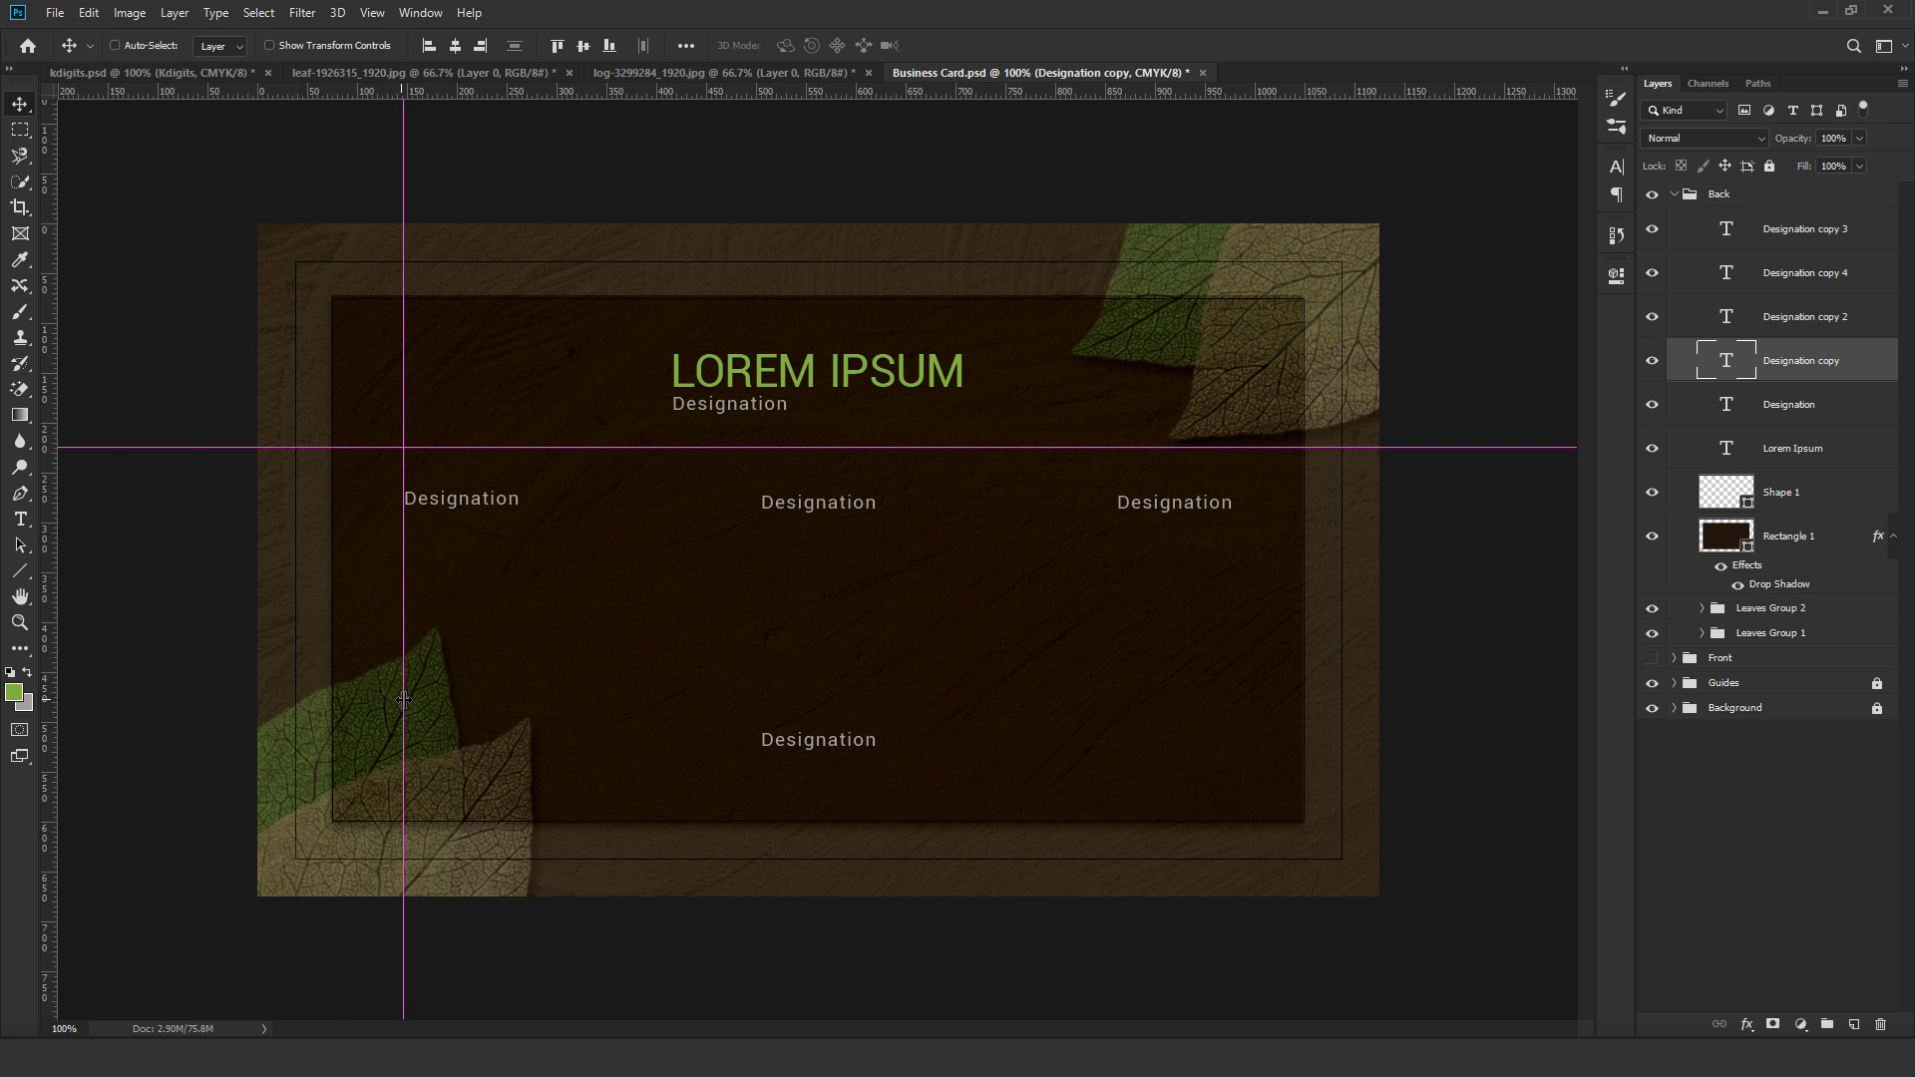
pyautogui.hotkey('ctrl', ';')
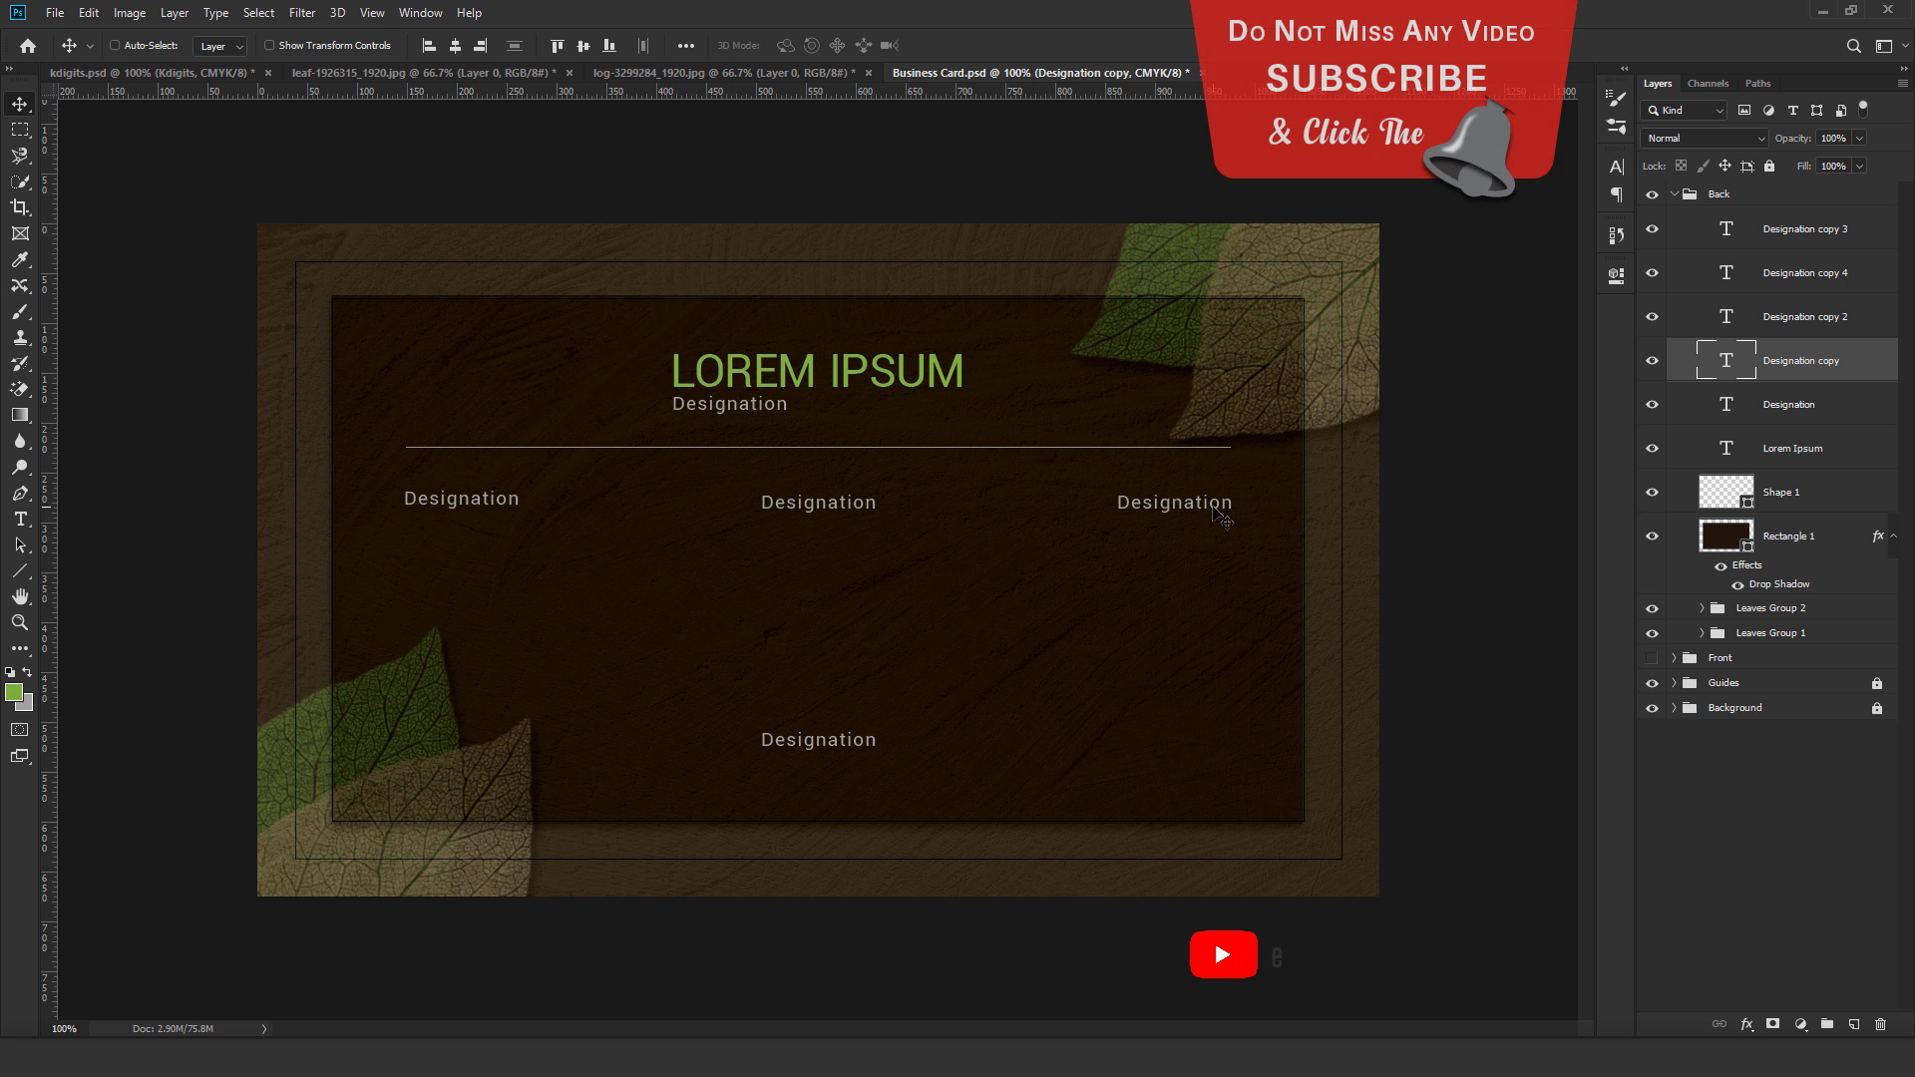
# Move the lowest Designation copy slightly down and center it horizontally on the card again.
pyautogui.click(1806, 280)
pyautogui.moveTo(1227, 498); pyautogui.dragTo(1225, 501)
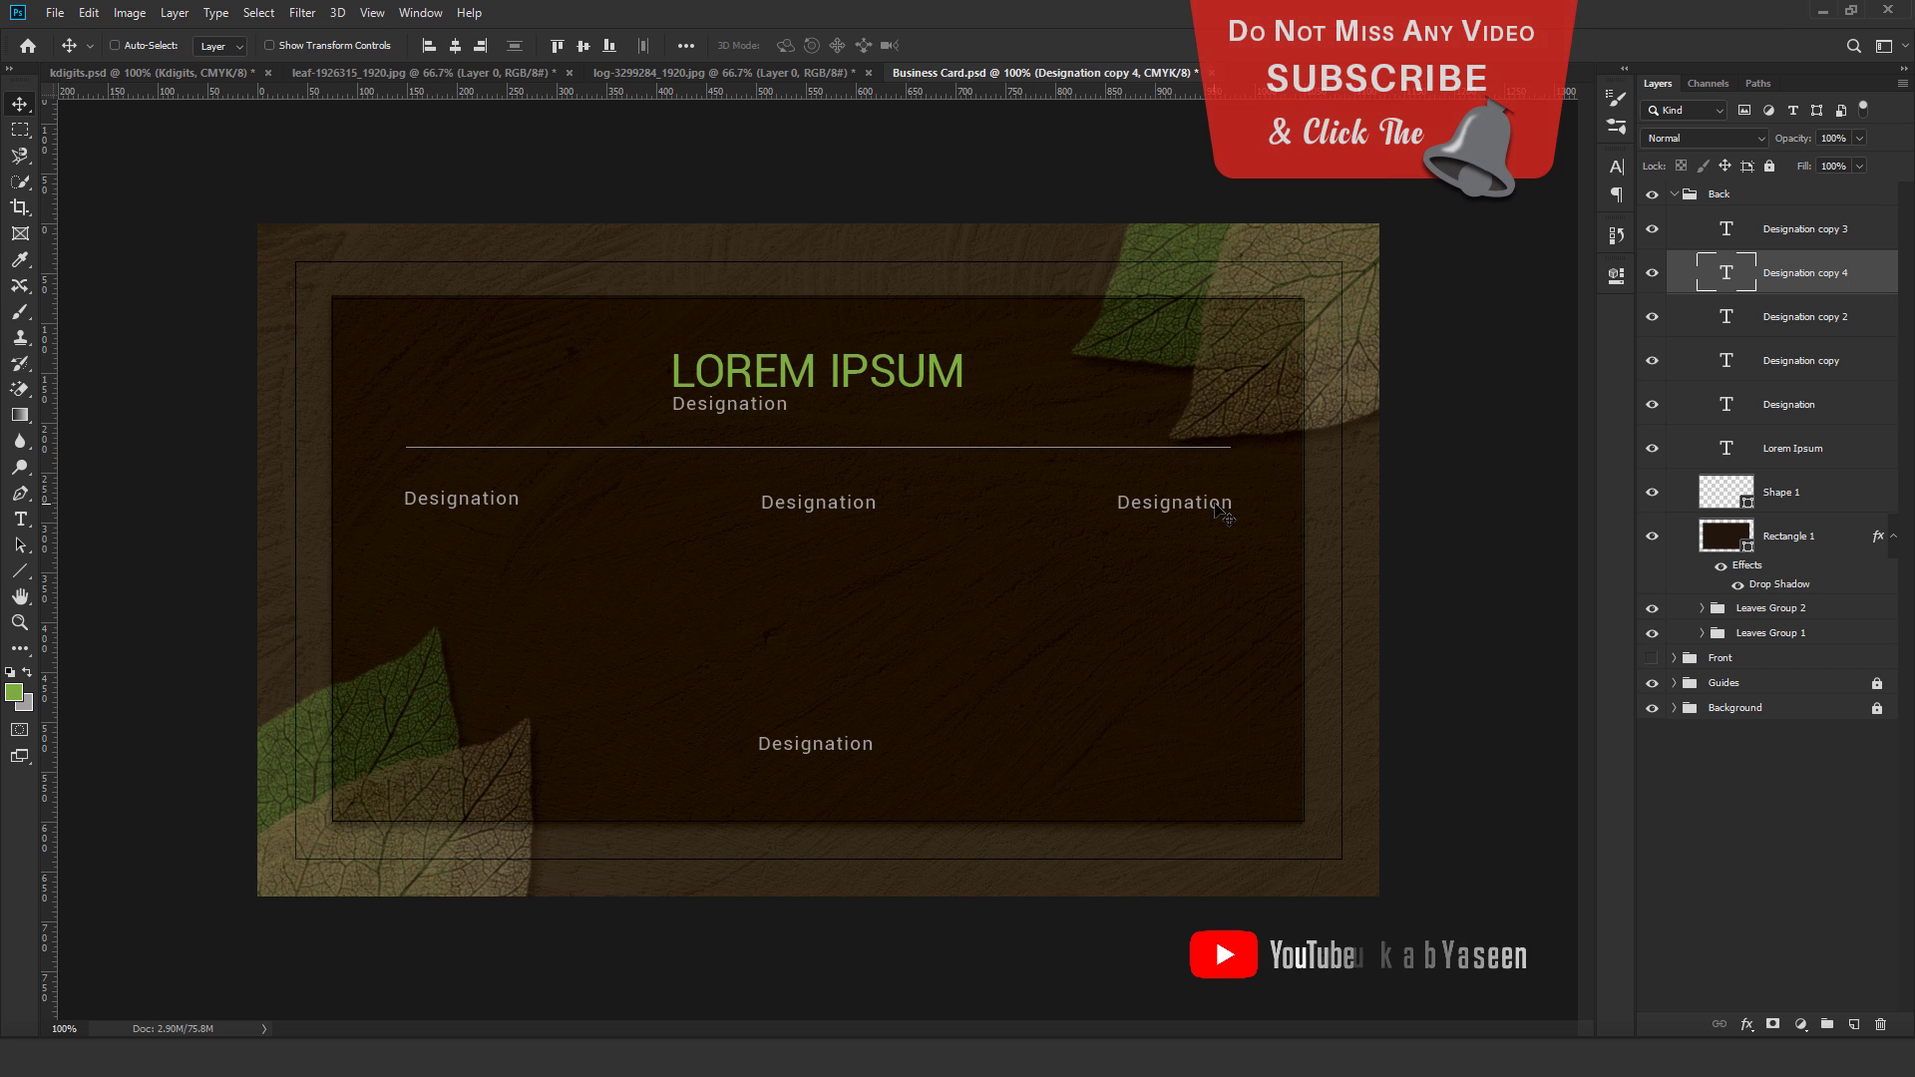
pyautogui.click(455, 47)
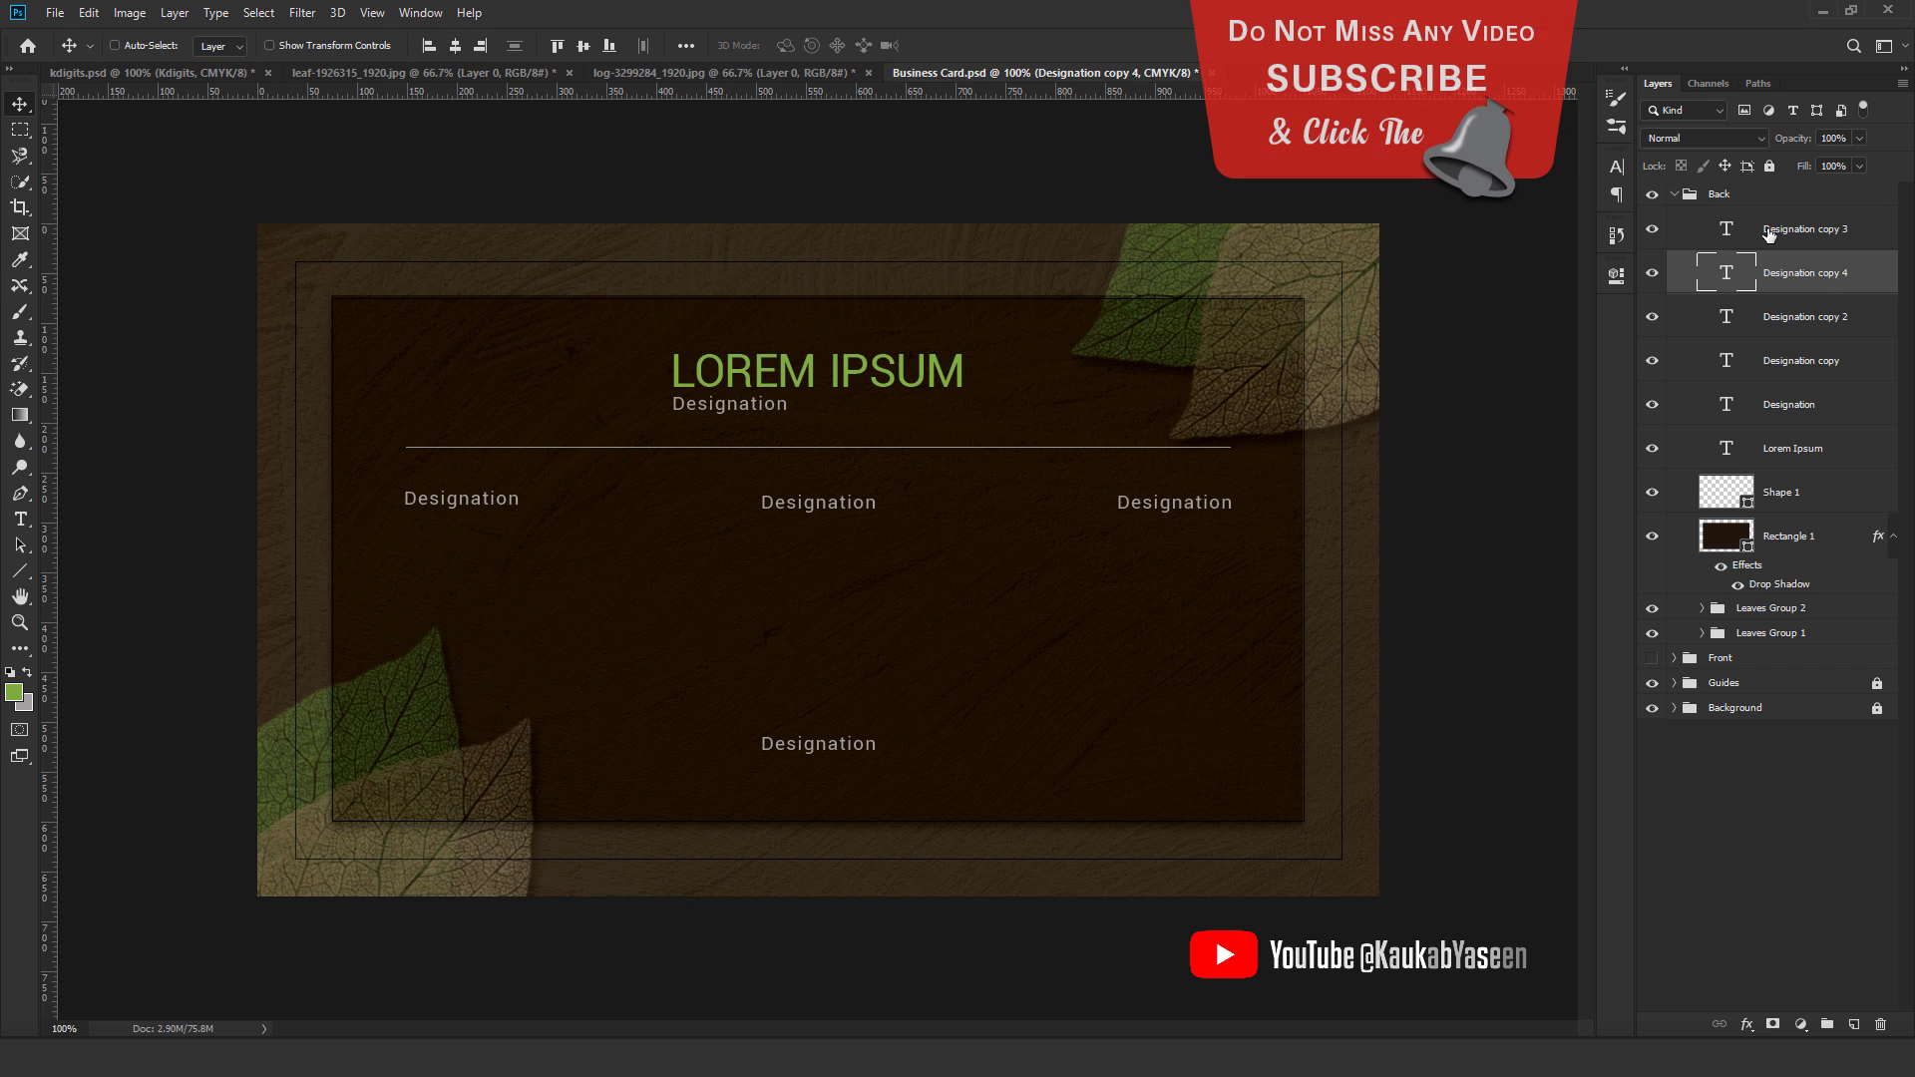
# Nudge the right and left Designation copies into line with the ends of the line and the middle copy.
pyautogui.keyDown('ctrl'); pyautogui.click(1224, 514); pyautogui.keyUp('ctrl')
pyautogui.moveTo(1225, 513); pyautogui.dragTo(1222, 505)
pyautogui.click(1810, 369)
pyautogui.moveTo(465, 508); pyautogui.dragTo(462, 508)
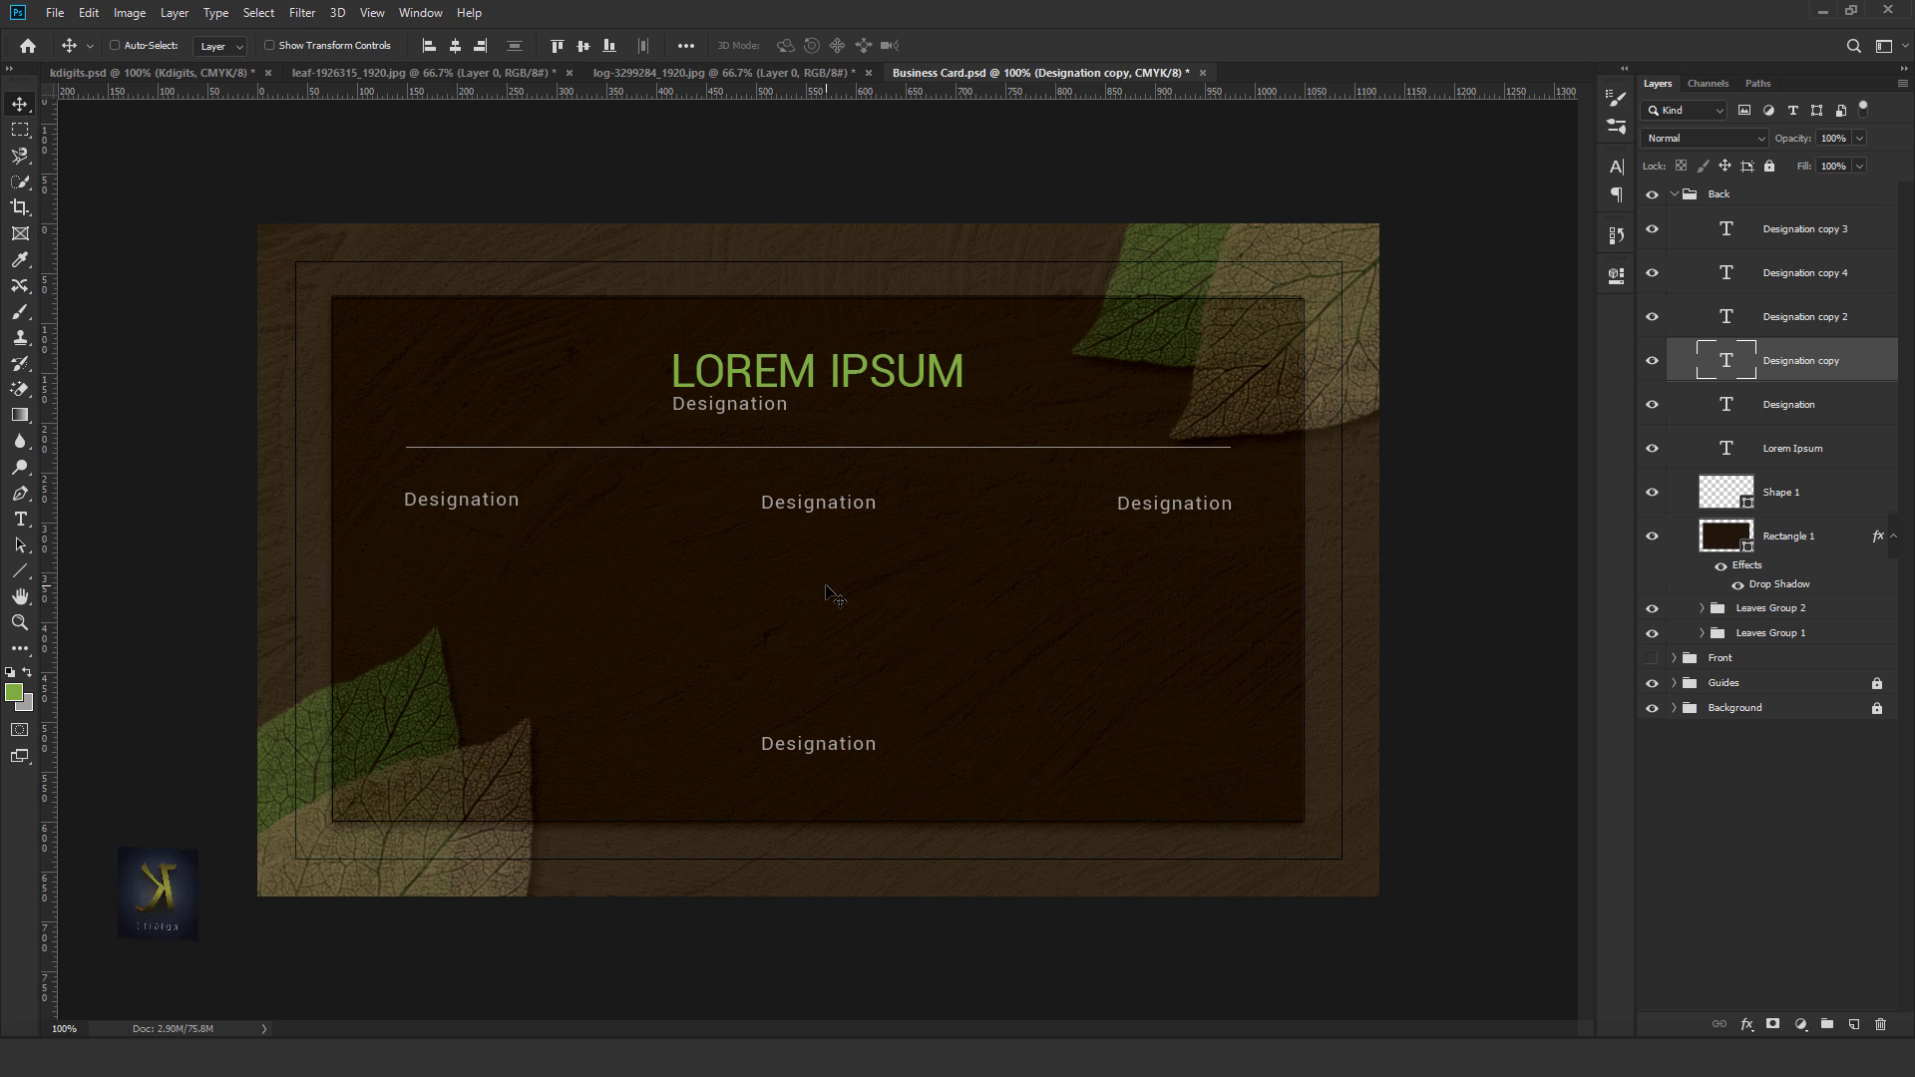
# Replace the left Designation copy below the line with the contact phone number.
pyautogui.click(1651, 360)
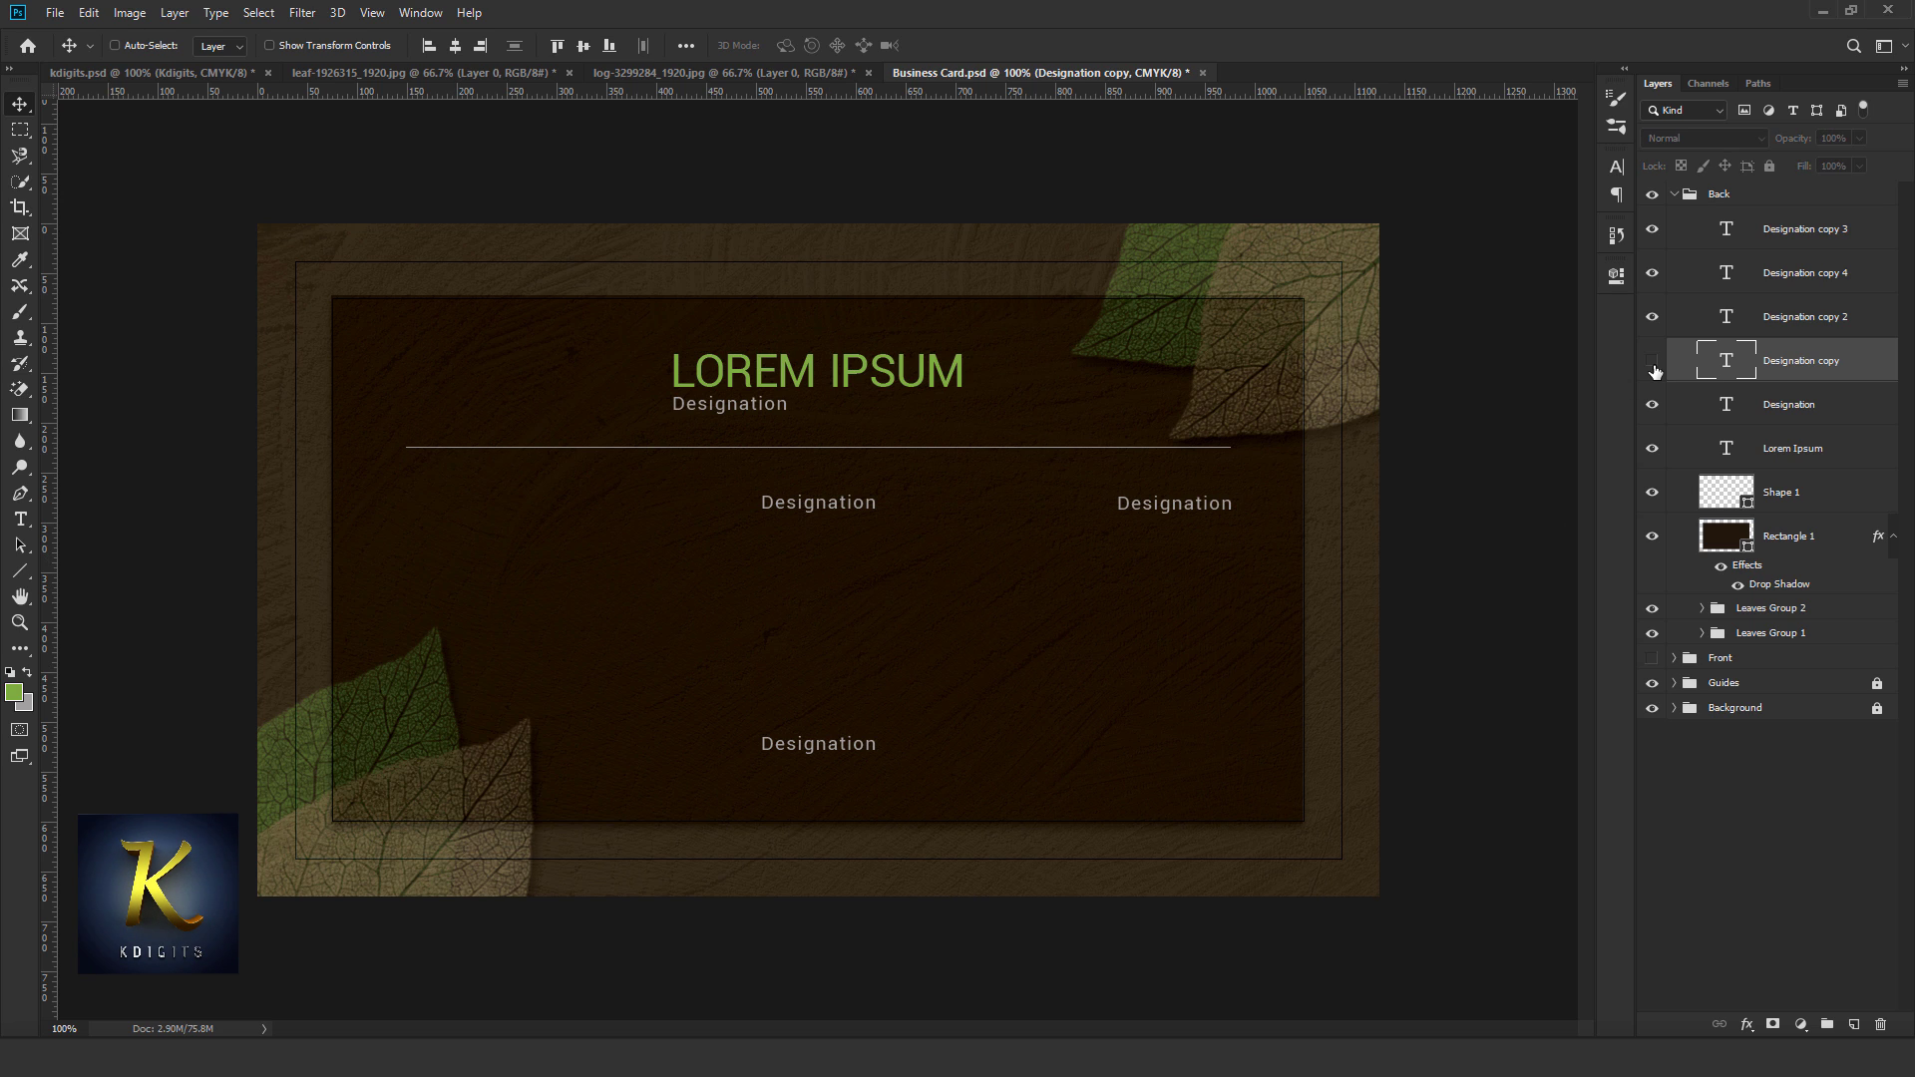
pyautogui.click(1652, 360)
pyautogui.click(24, 519)
pyautogui.moveTo(520, 500); pyautogui.dragTo(403, 497)
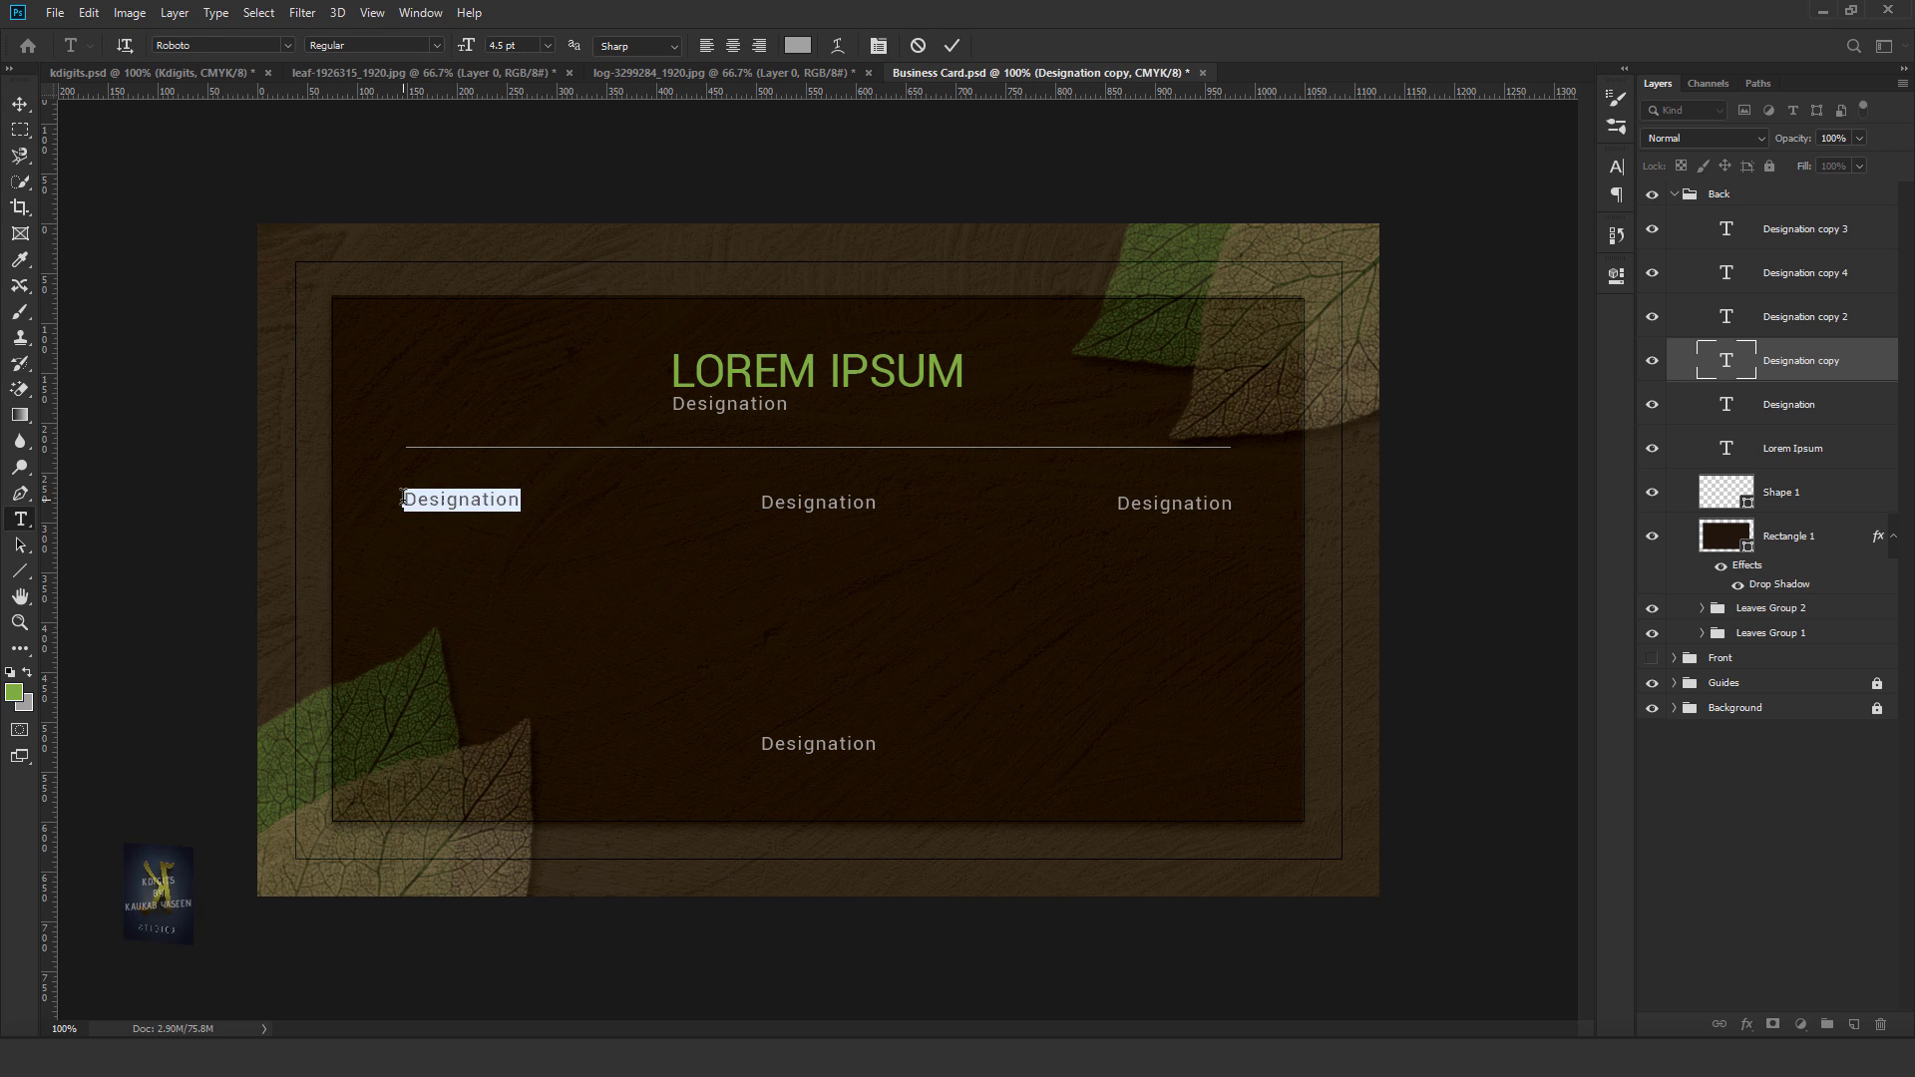
pyautogui.write('+0 ')
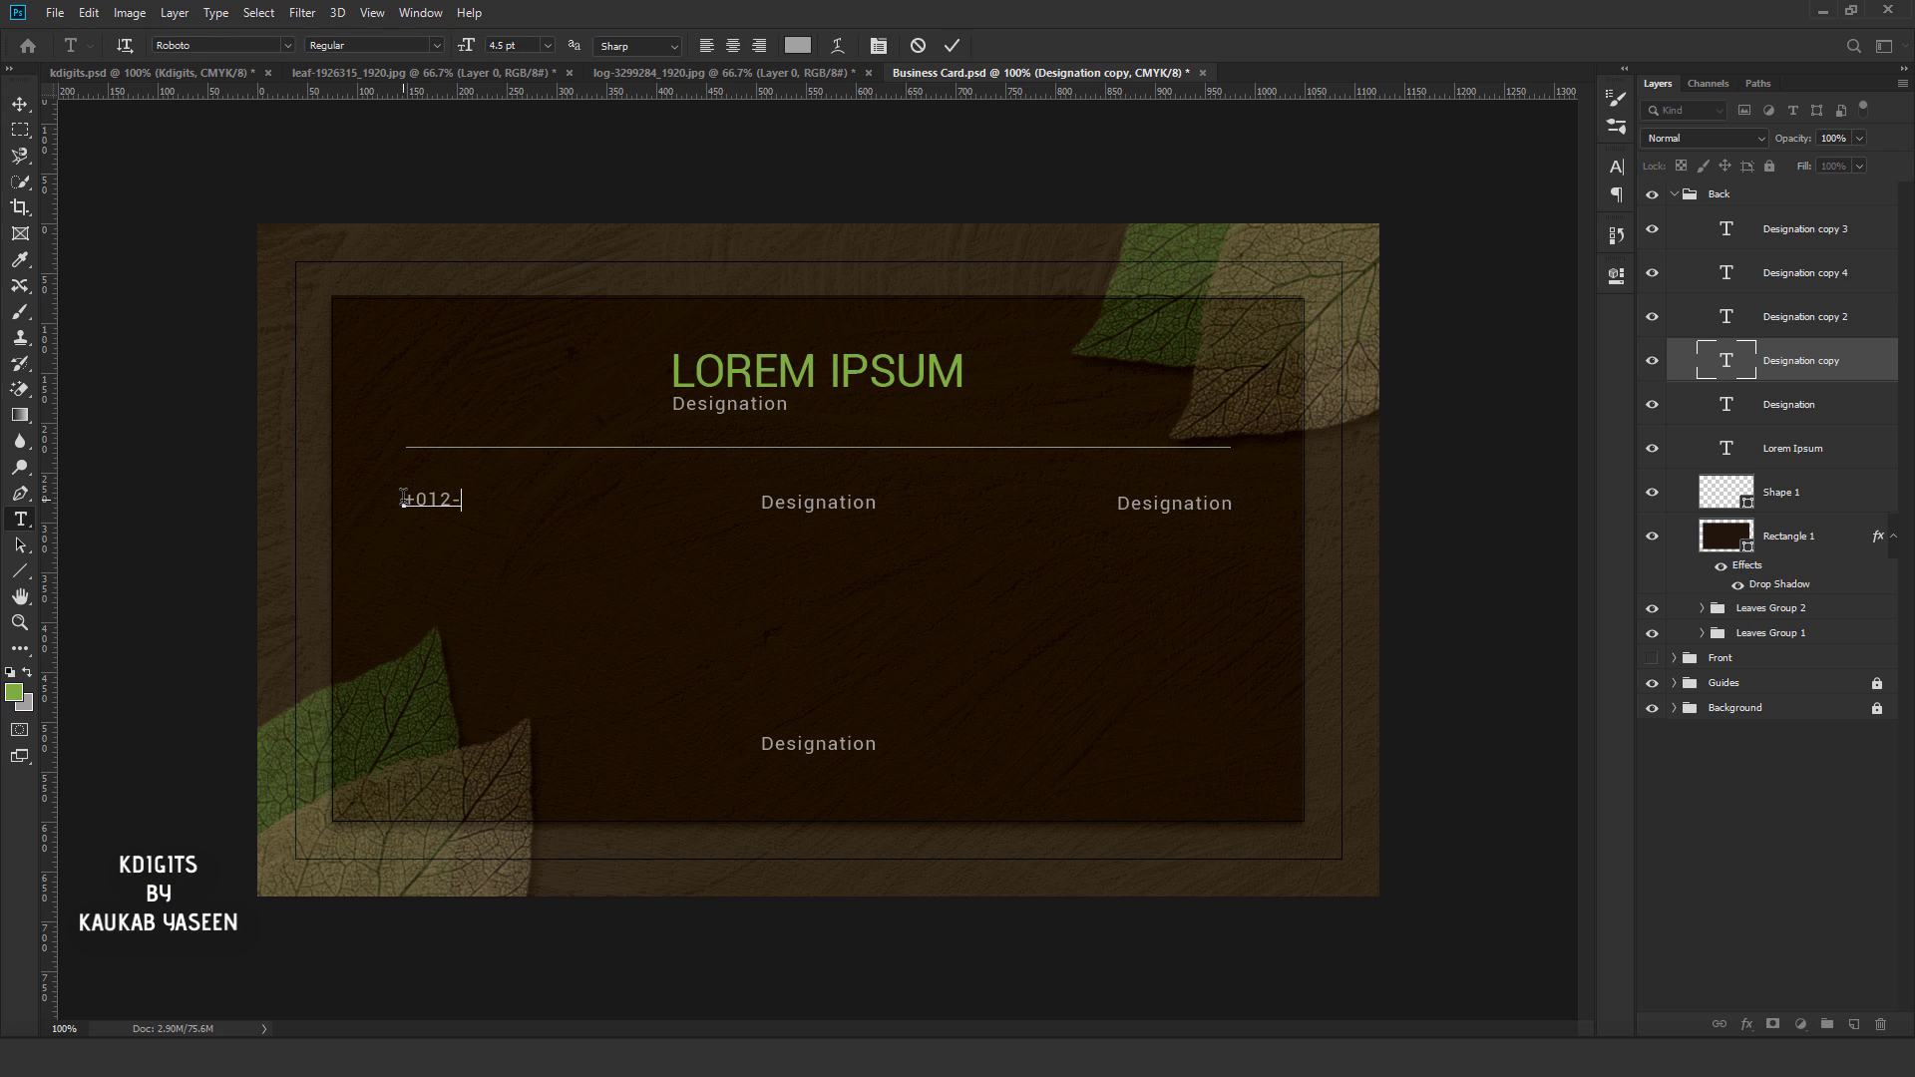
pyautogui.write('12-345-6789')
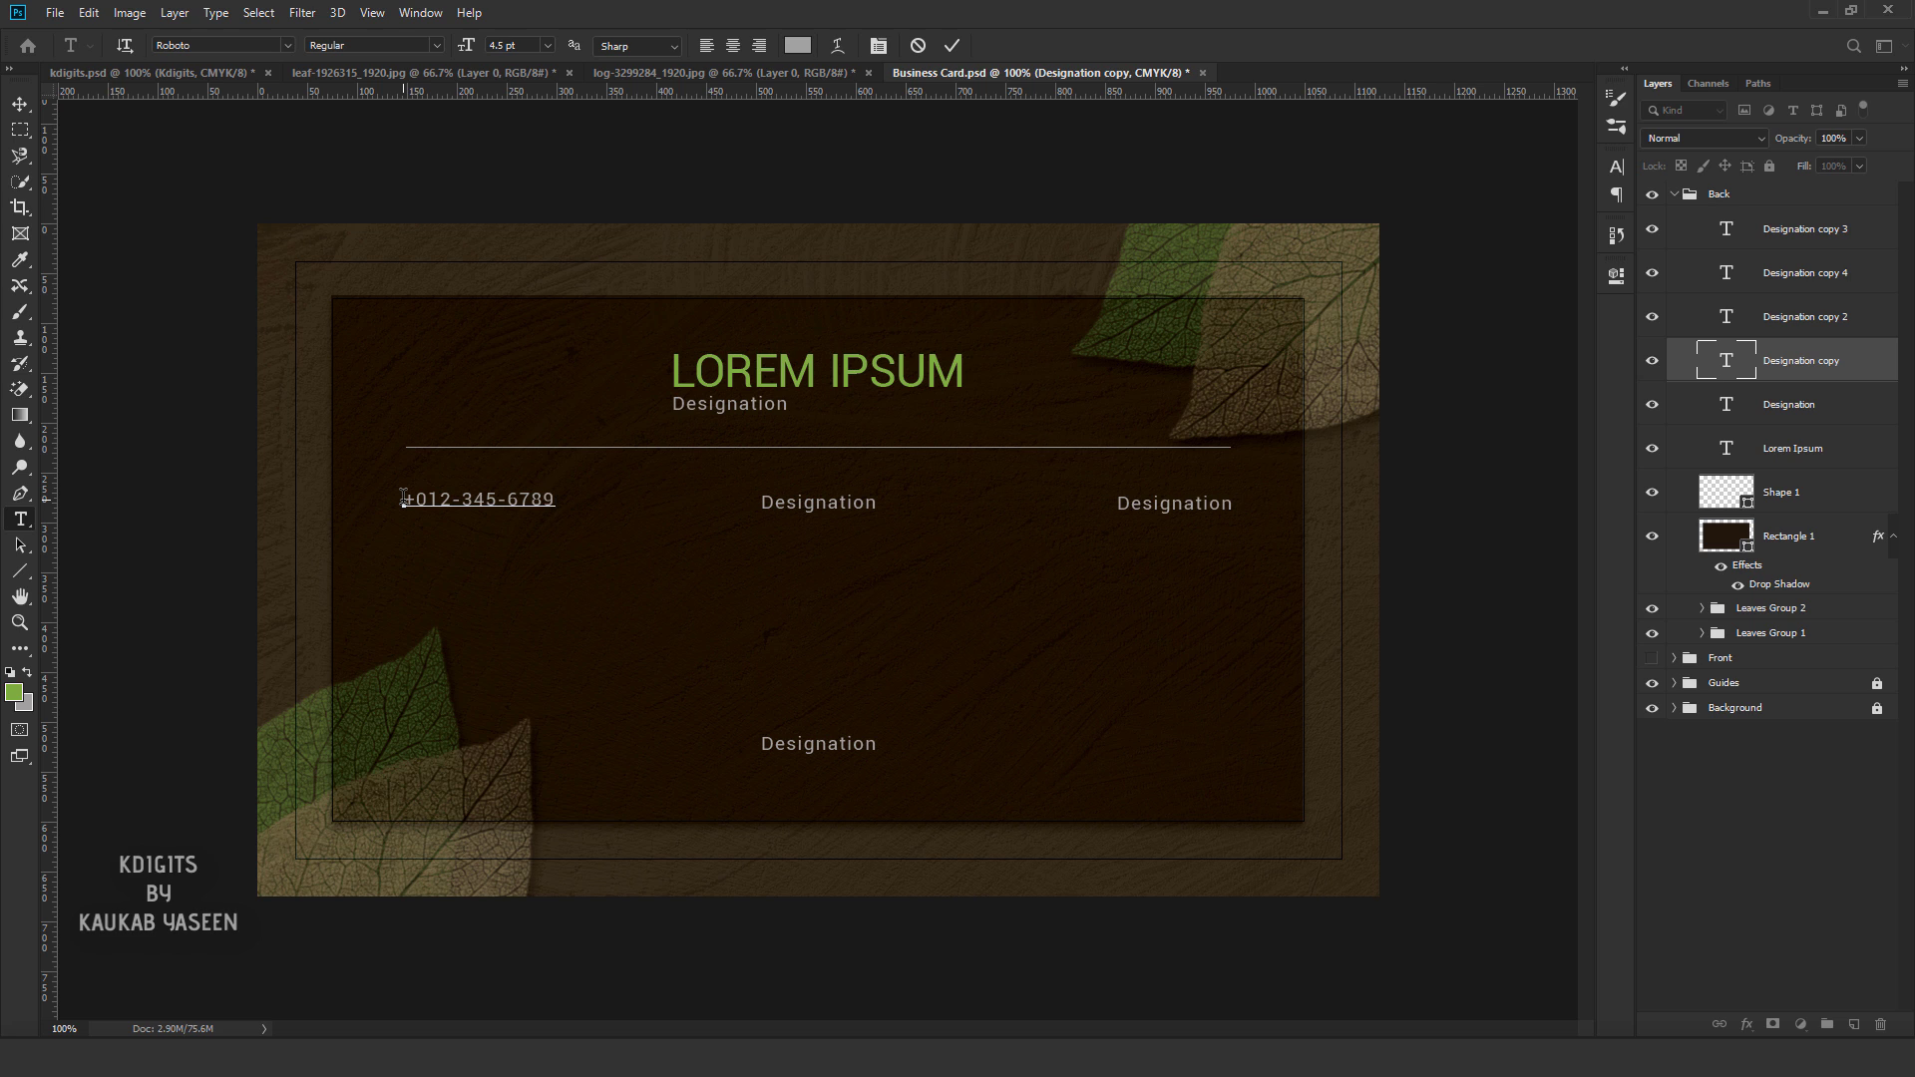
pyautogui.click(22, 106)
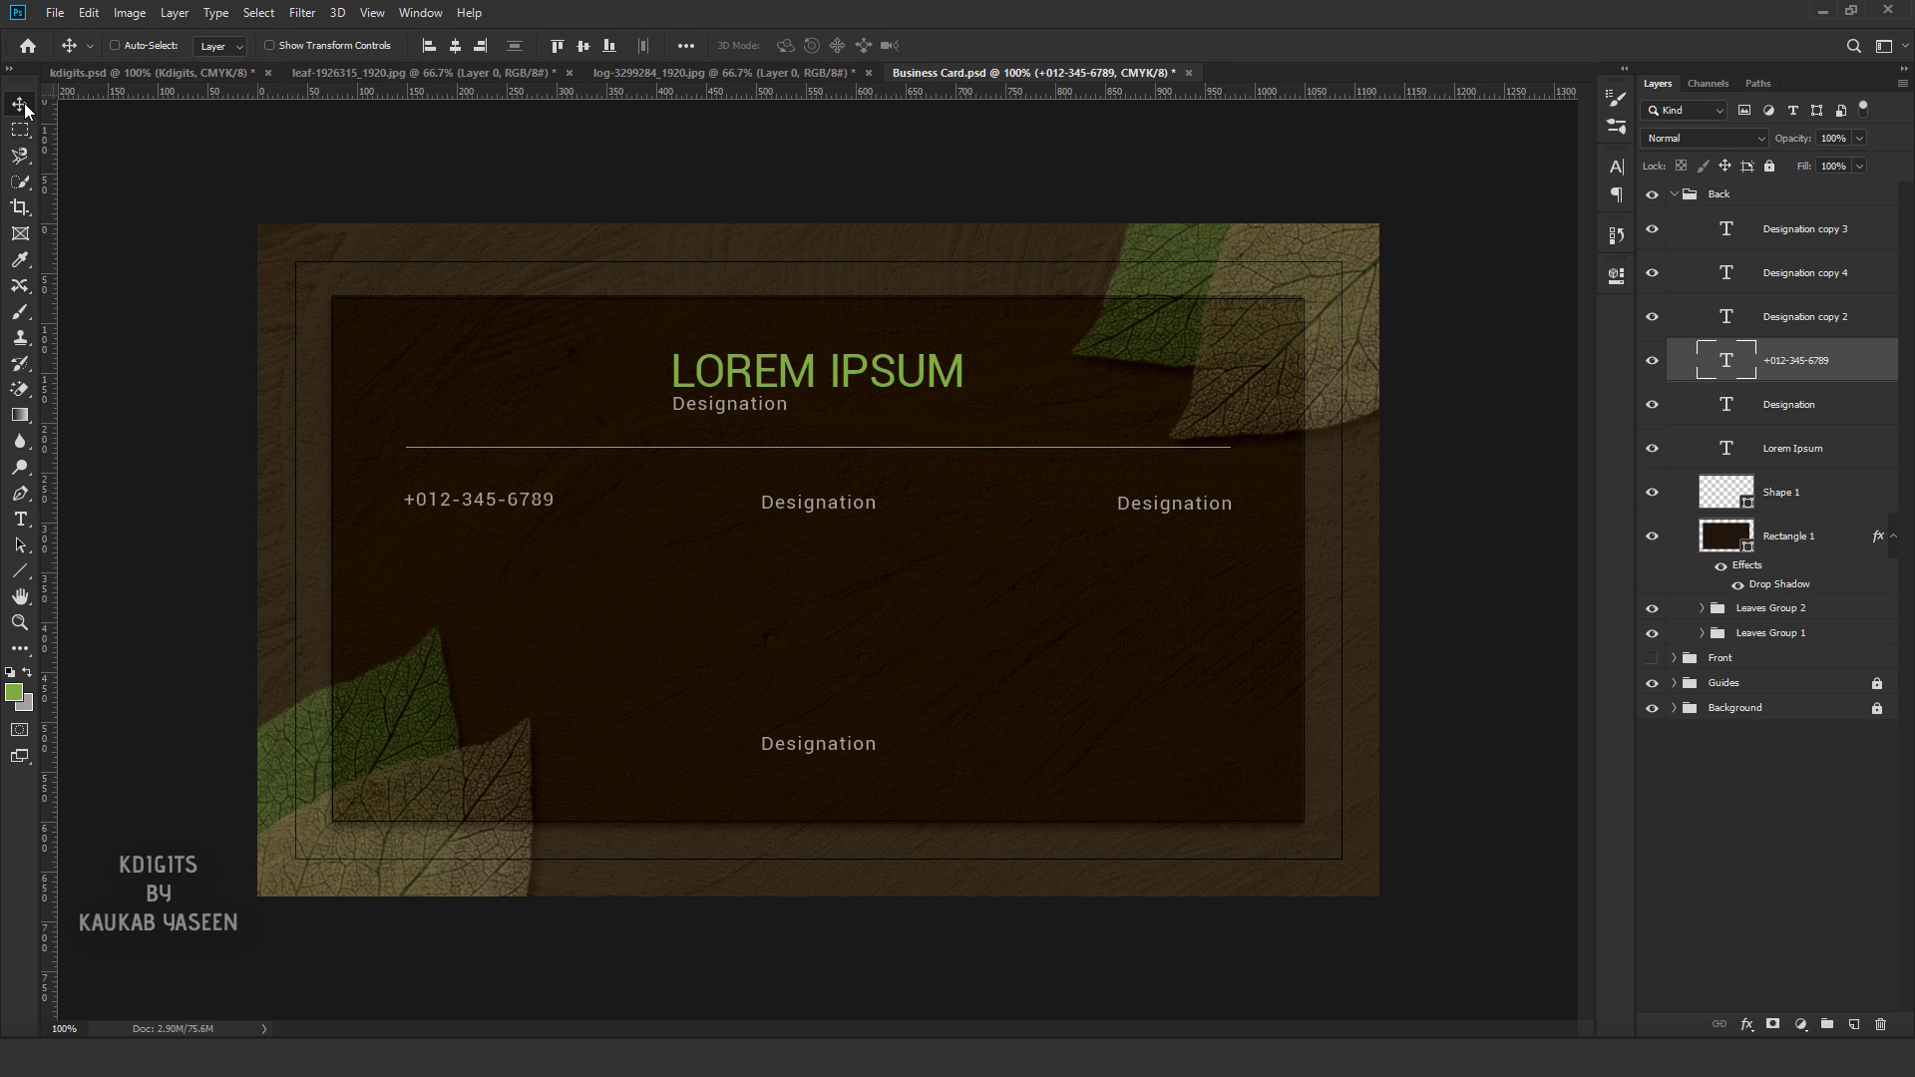
# Replace the middle Designation copy below the line with Your Business Address.
pyautogui.click(20, 520)
pyautogui.moveTo(762, 501); pyautogui.dragTo(882, 505)
pyautogui.hotkey('ctrl', 'v')
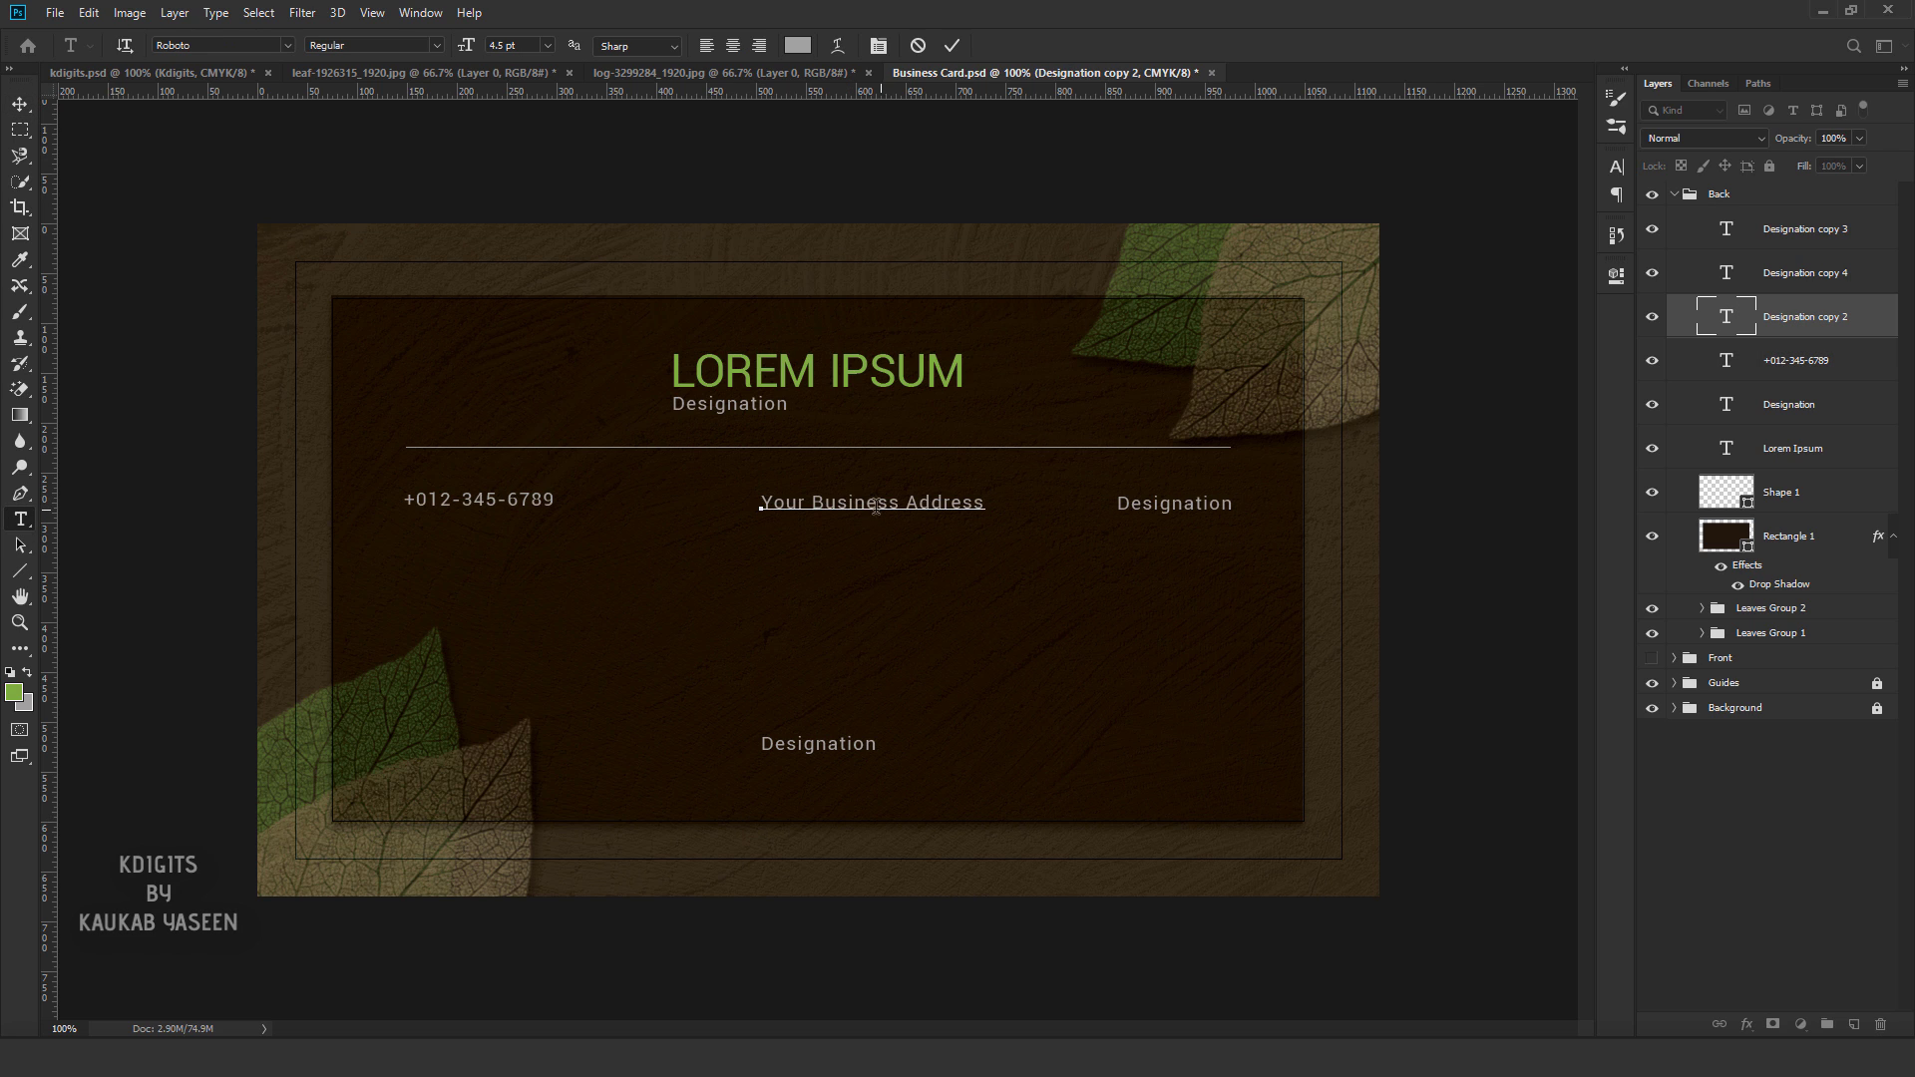
pyautogui.click(20, 104)
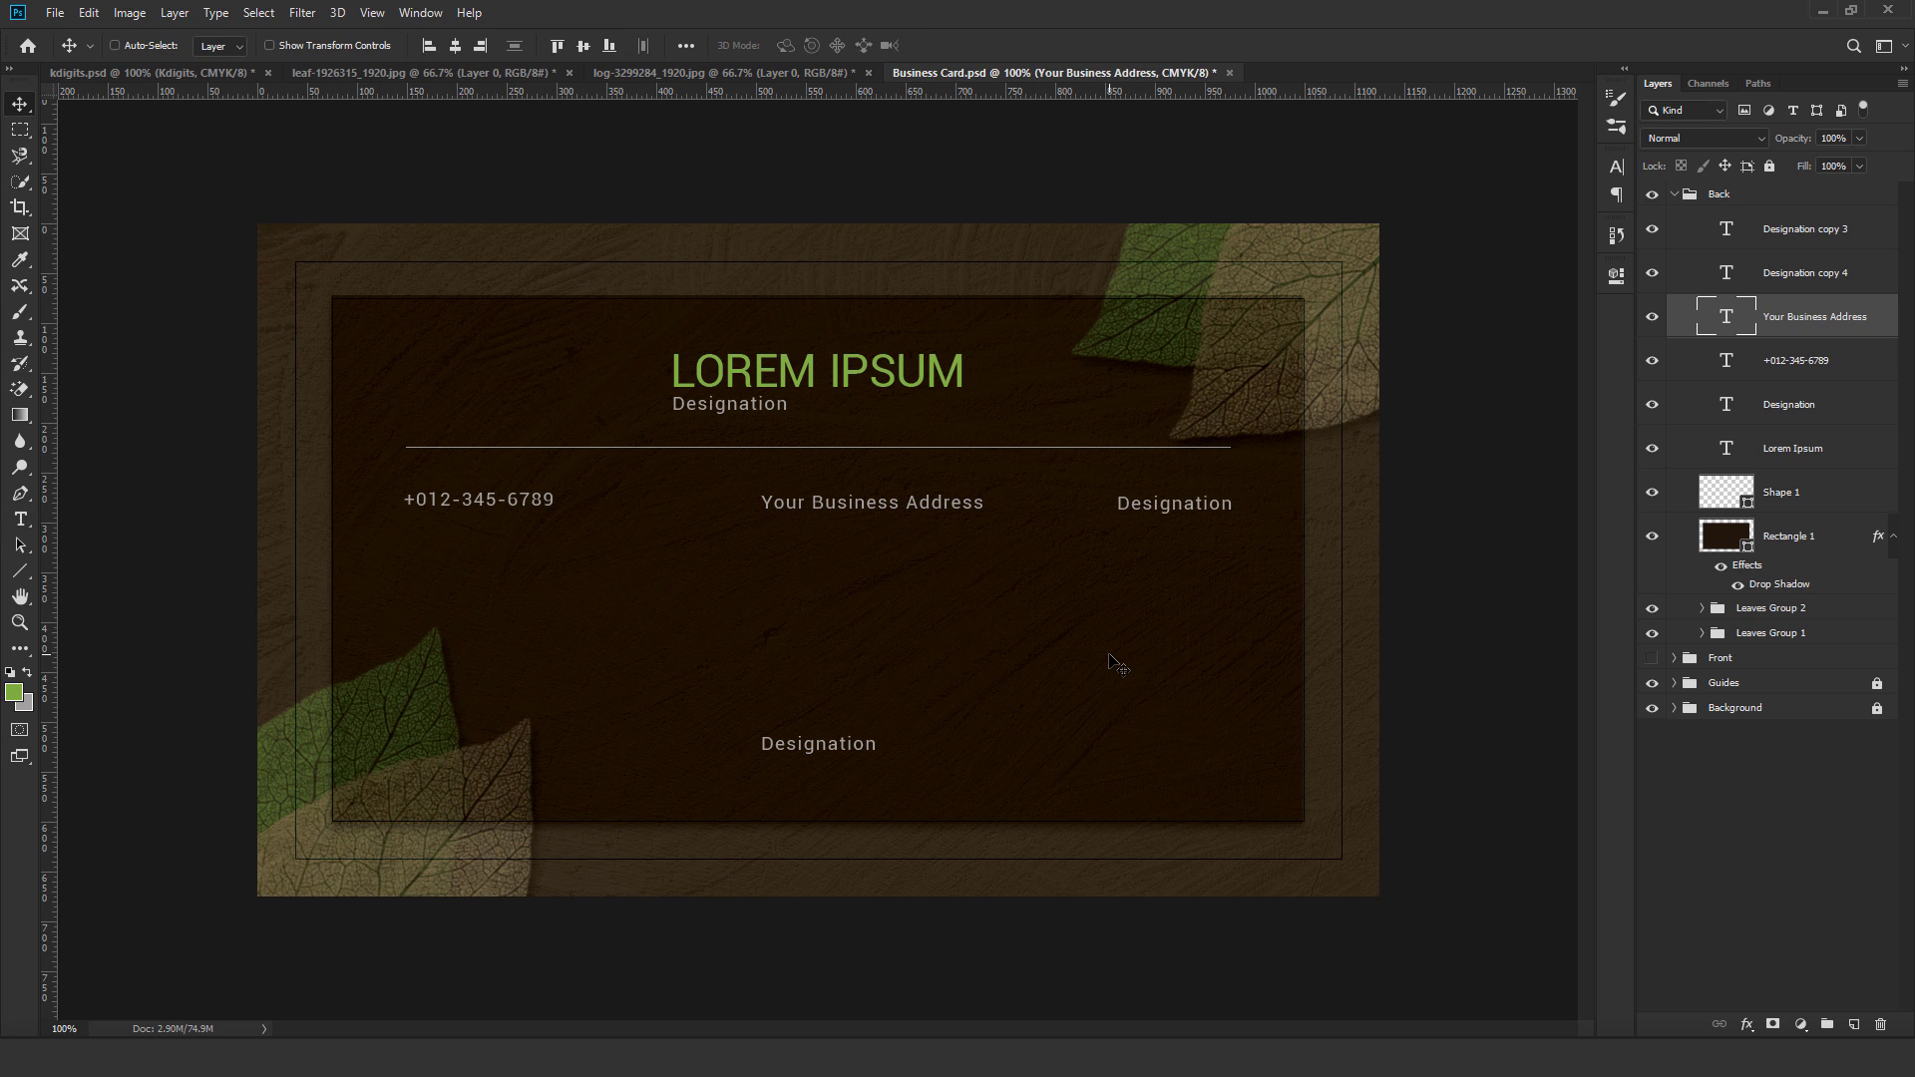
# Replace the Designation copy below the line's right end with the contact e-mail address.
pyautogui.press('t')
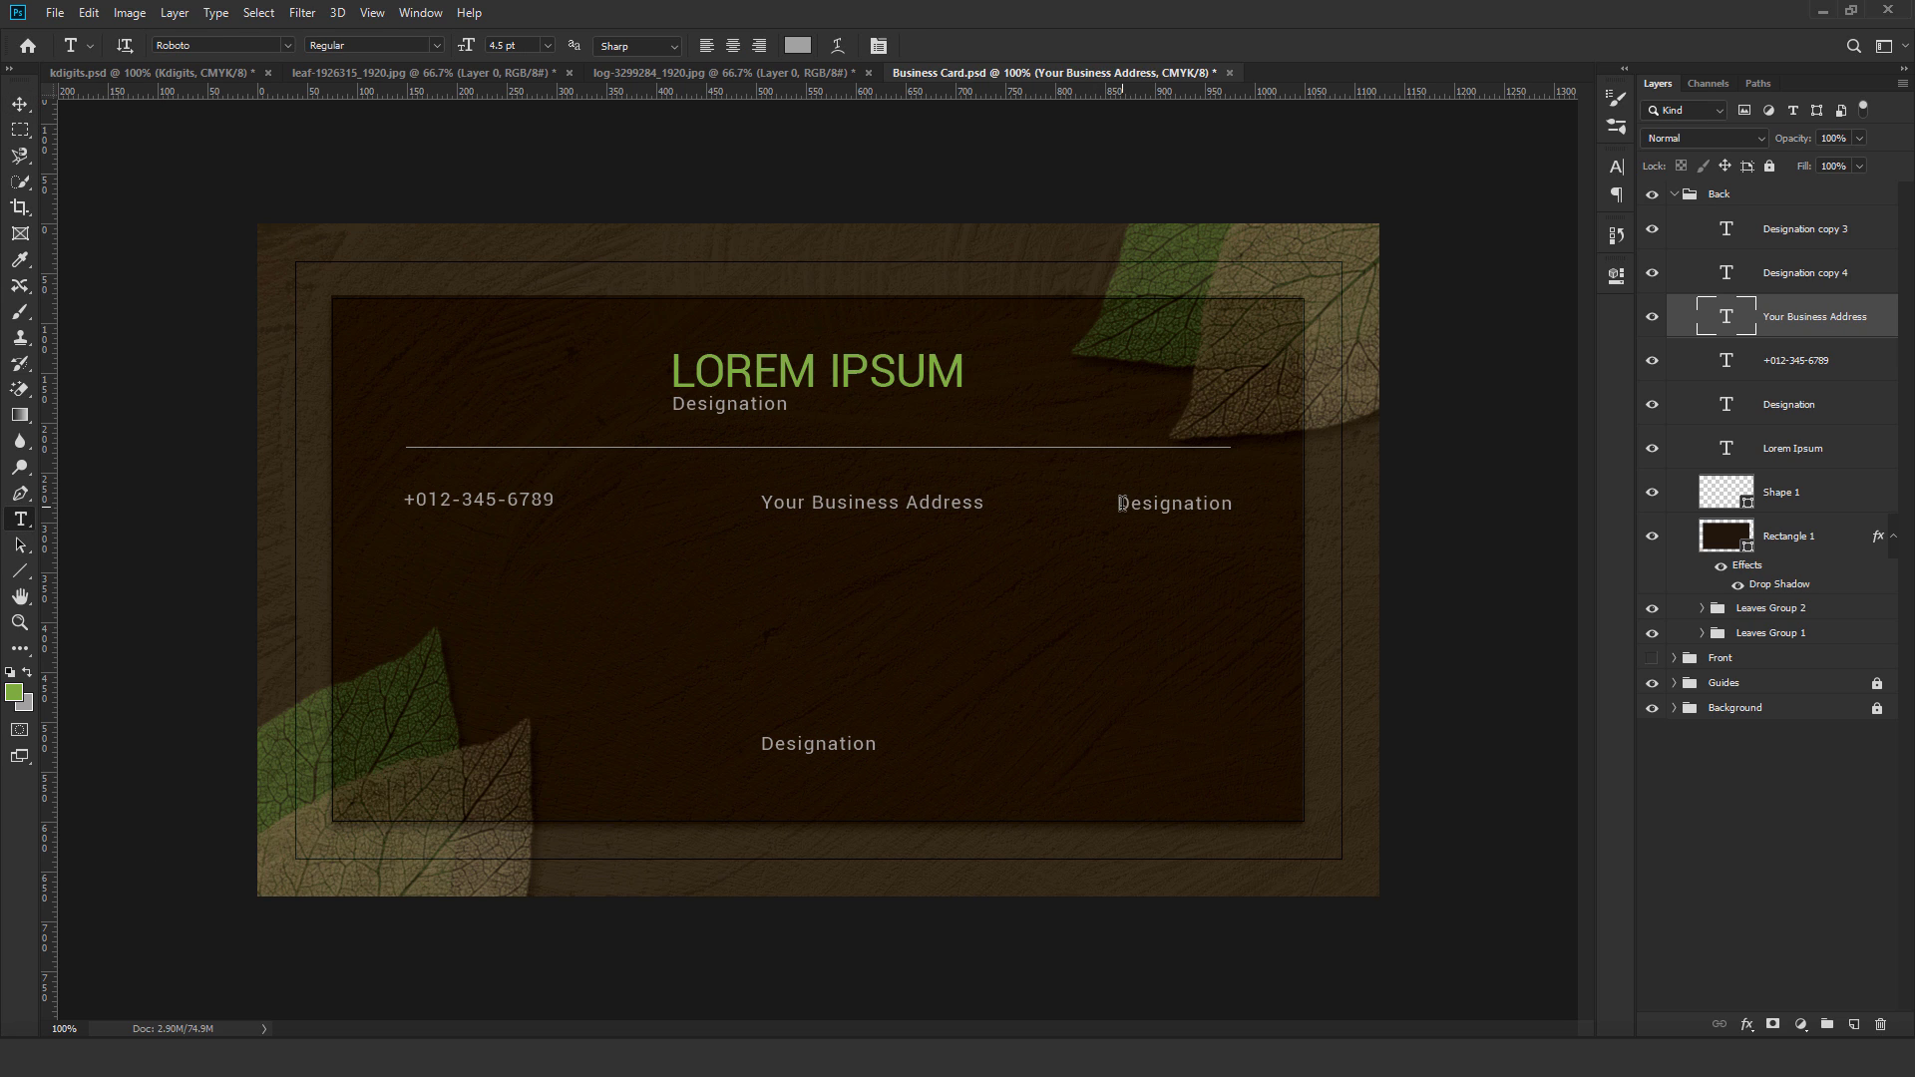
pyautogui.moveTo(1119, 504); pyautogui.dragTo(1232, 506)
pyautogui.hotkey('ctrl', 'v')
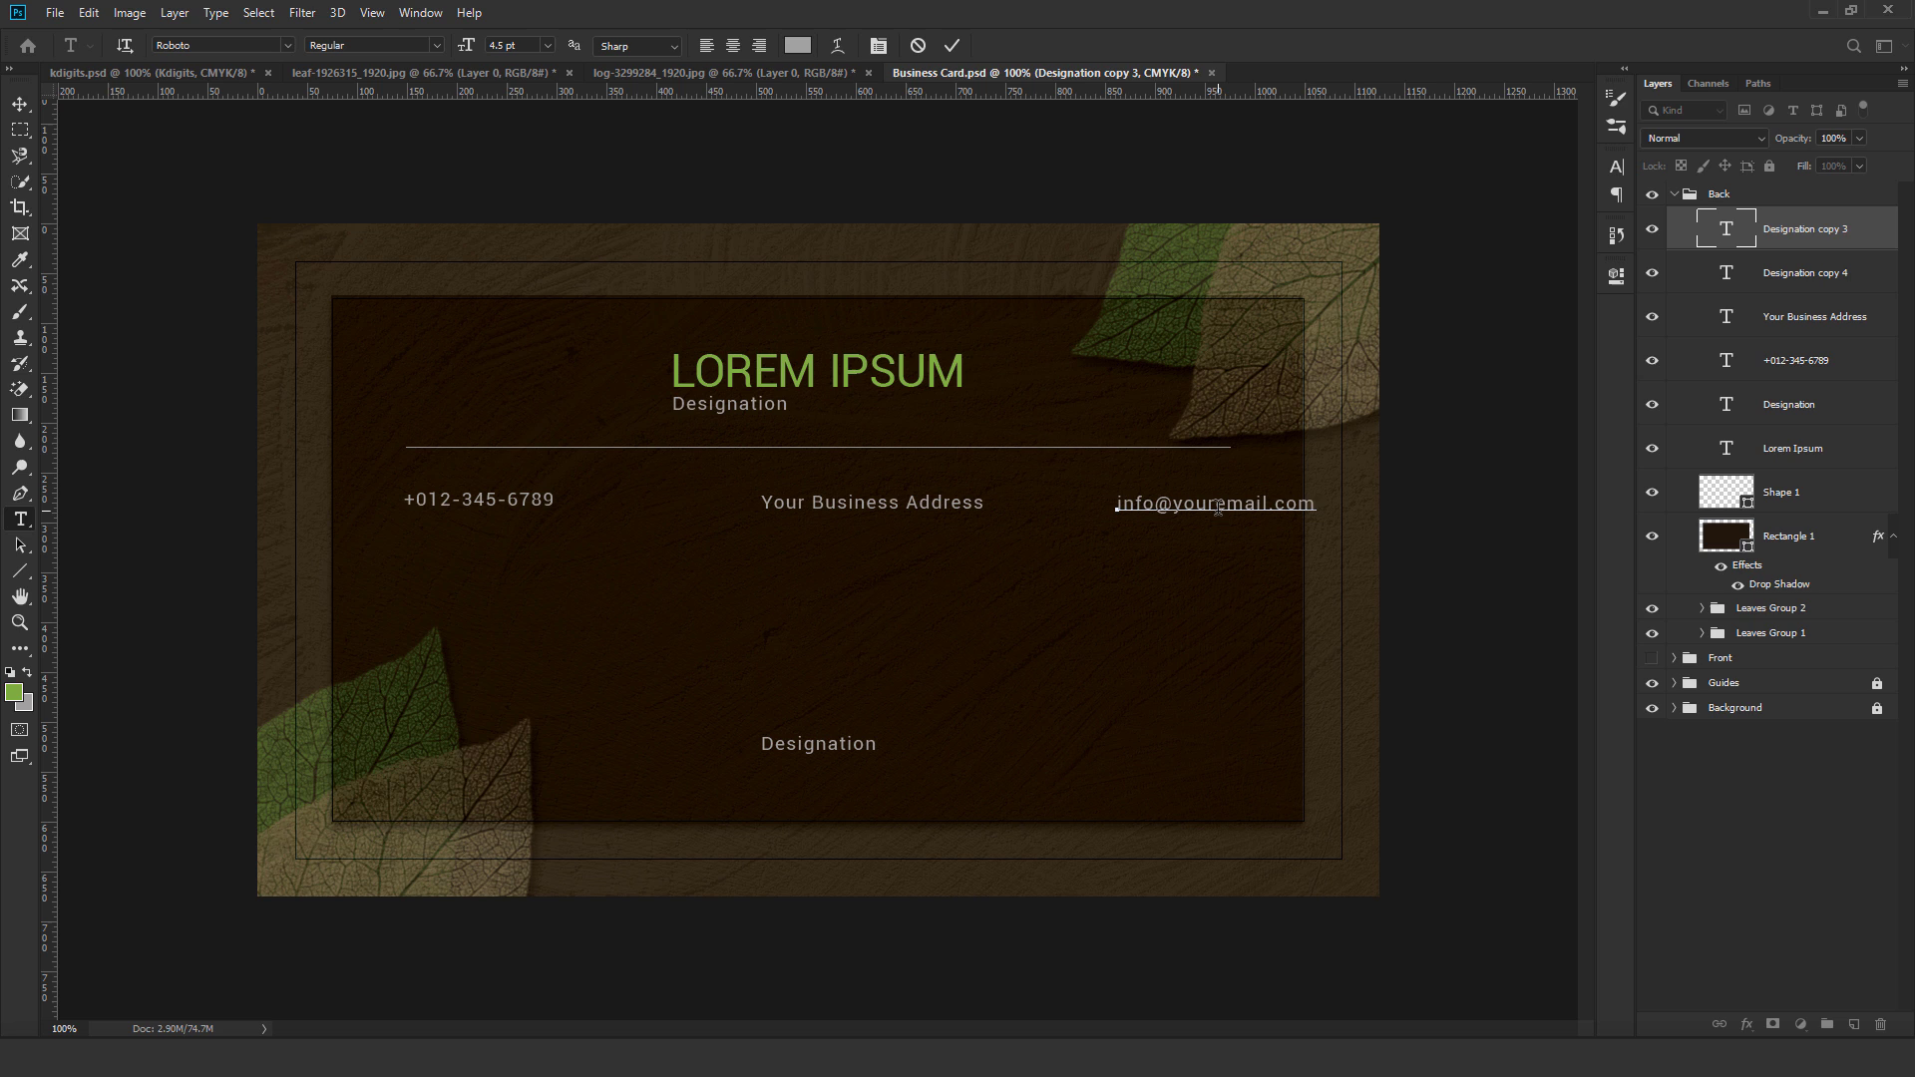
pyautogui.click(950, 44)
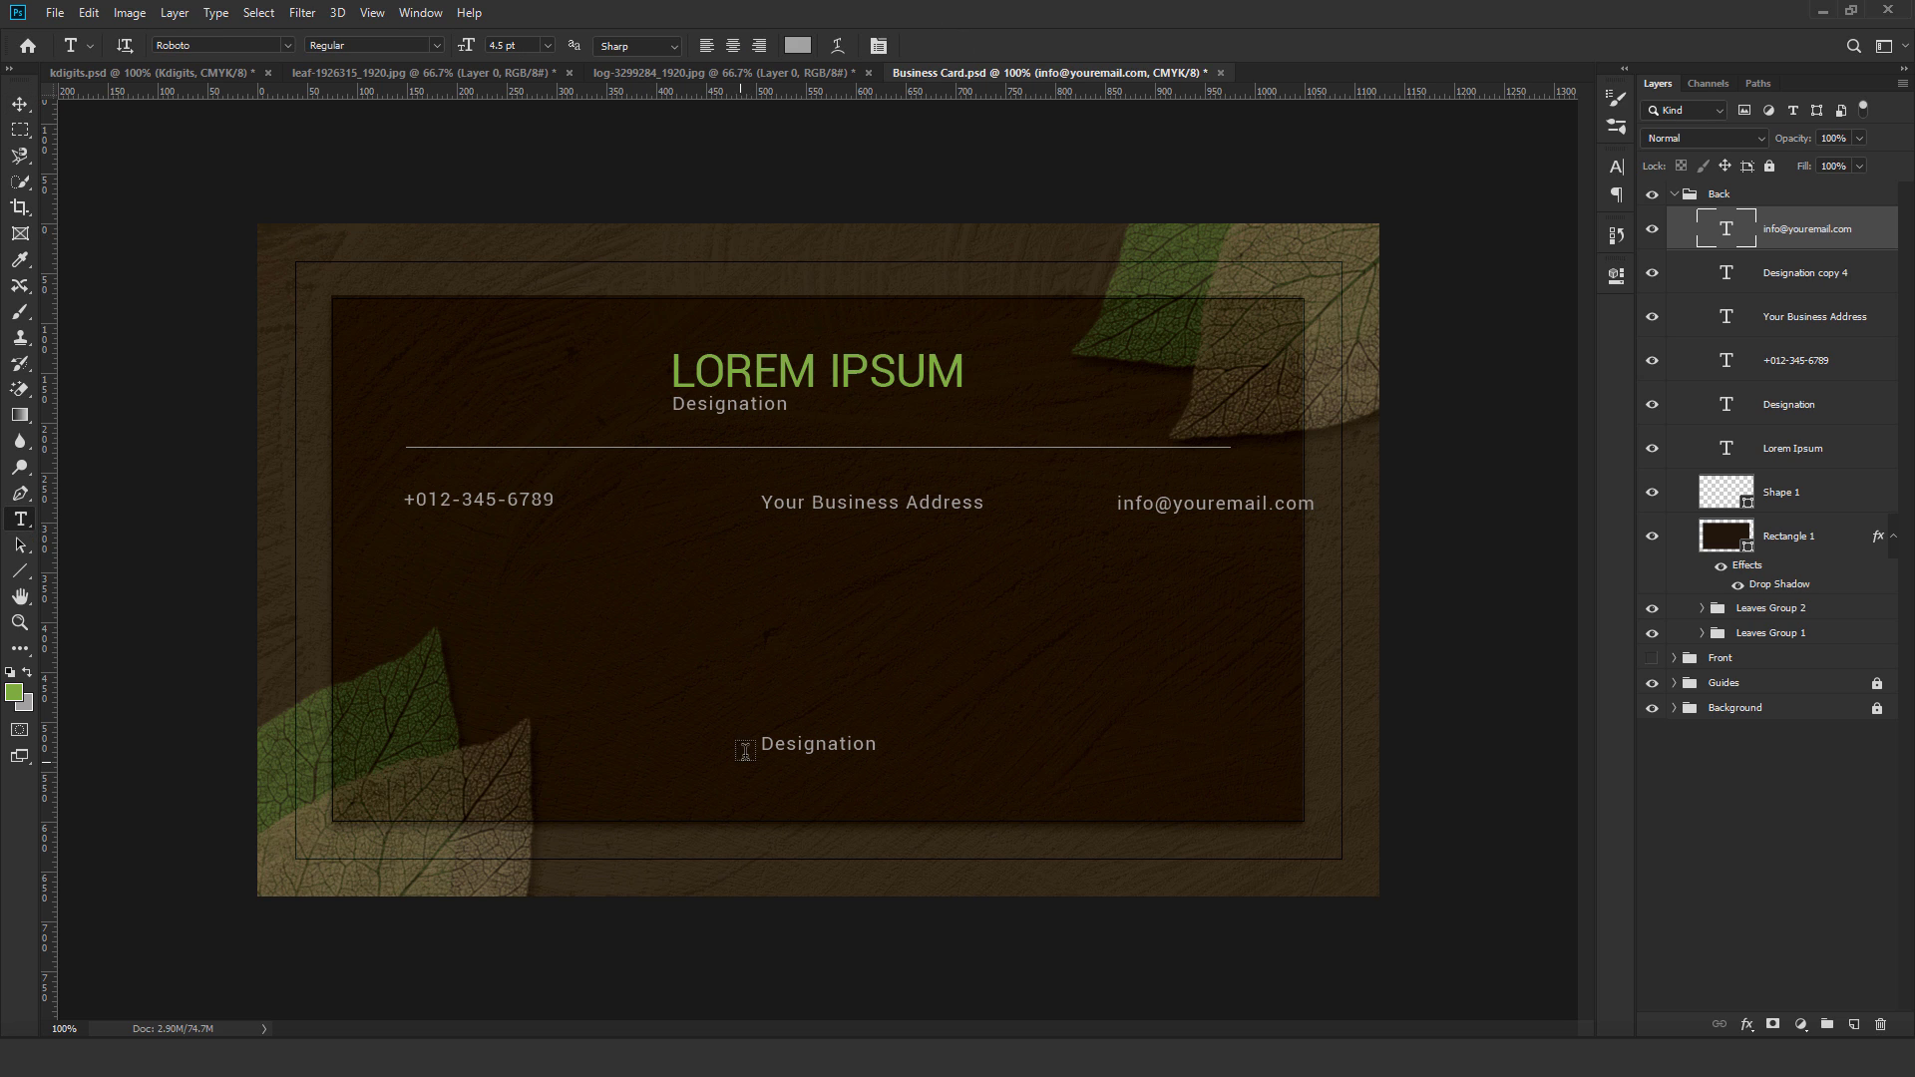
pyautogui.moveTo(745, 750); pyautogui.dragTo(878, 753)
pyautogui.hotkey('ctrl', 'v')
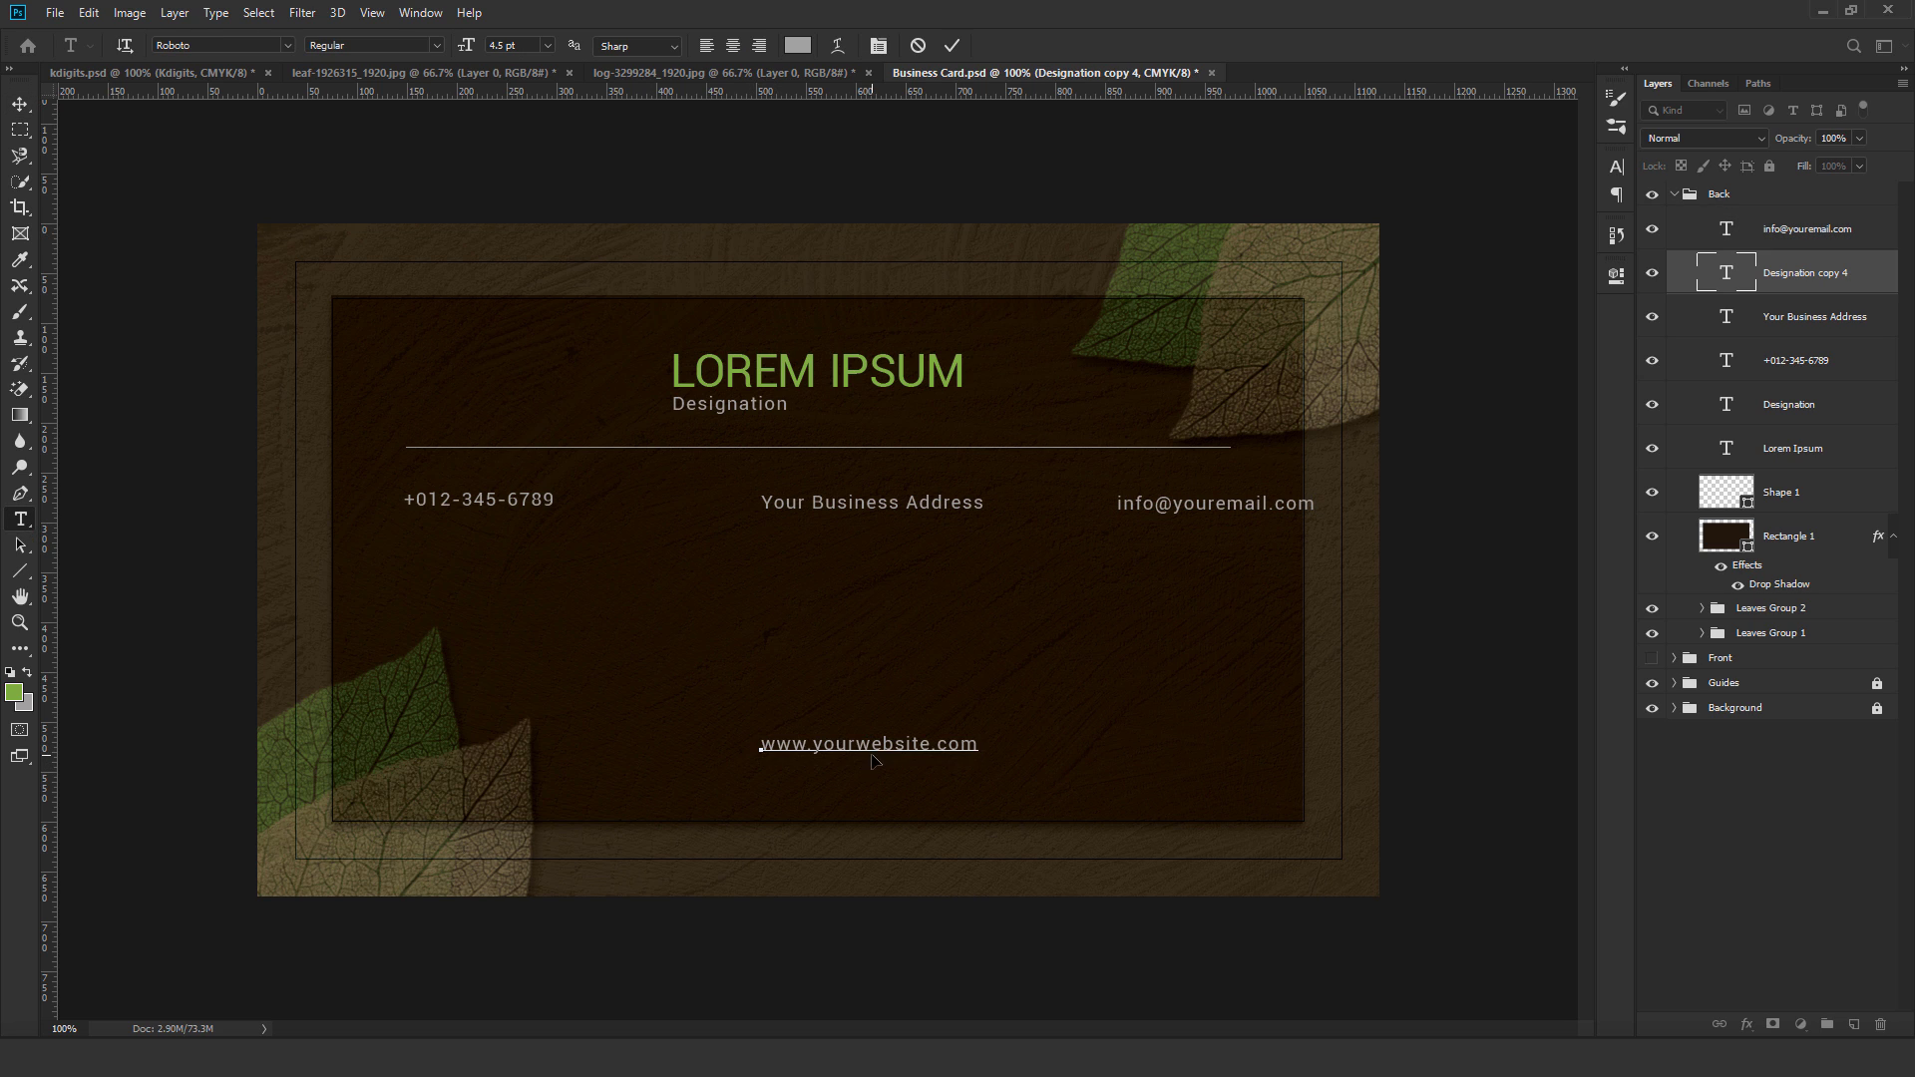
pyautogui.click(15, 108)
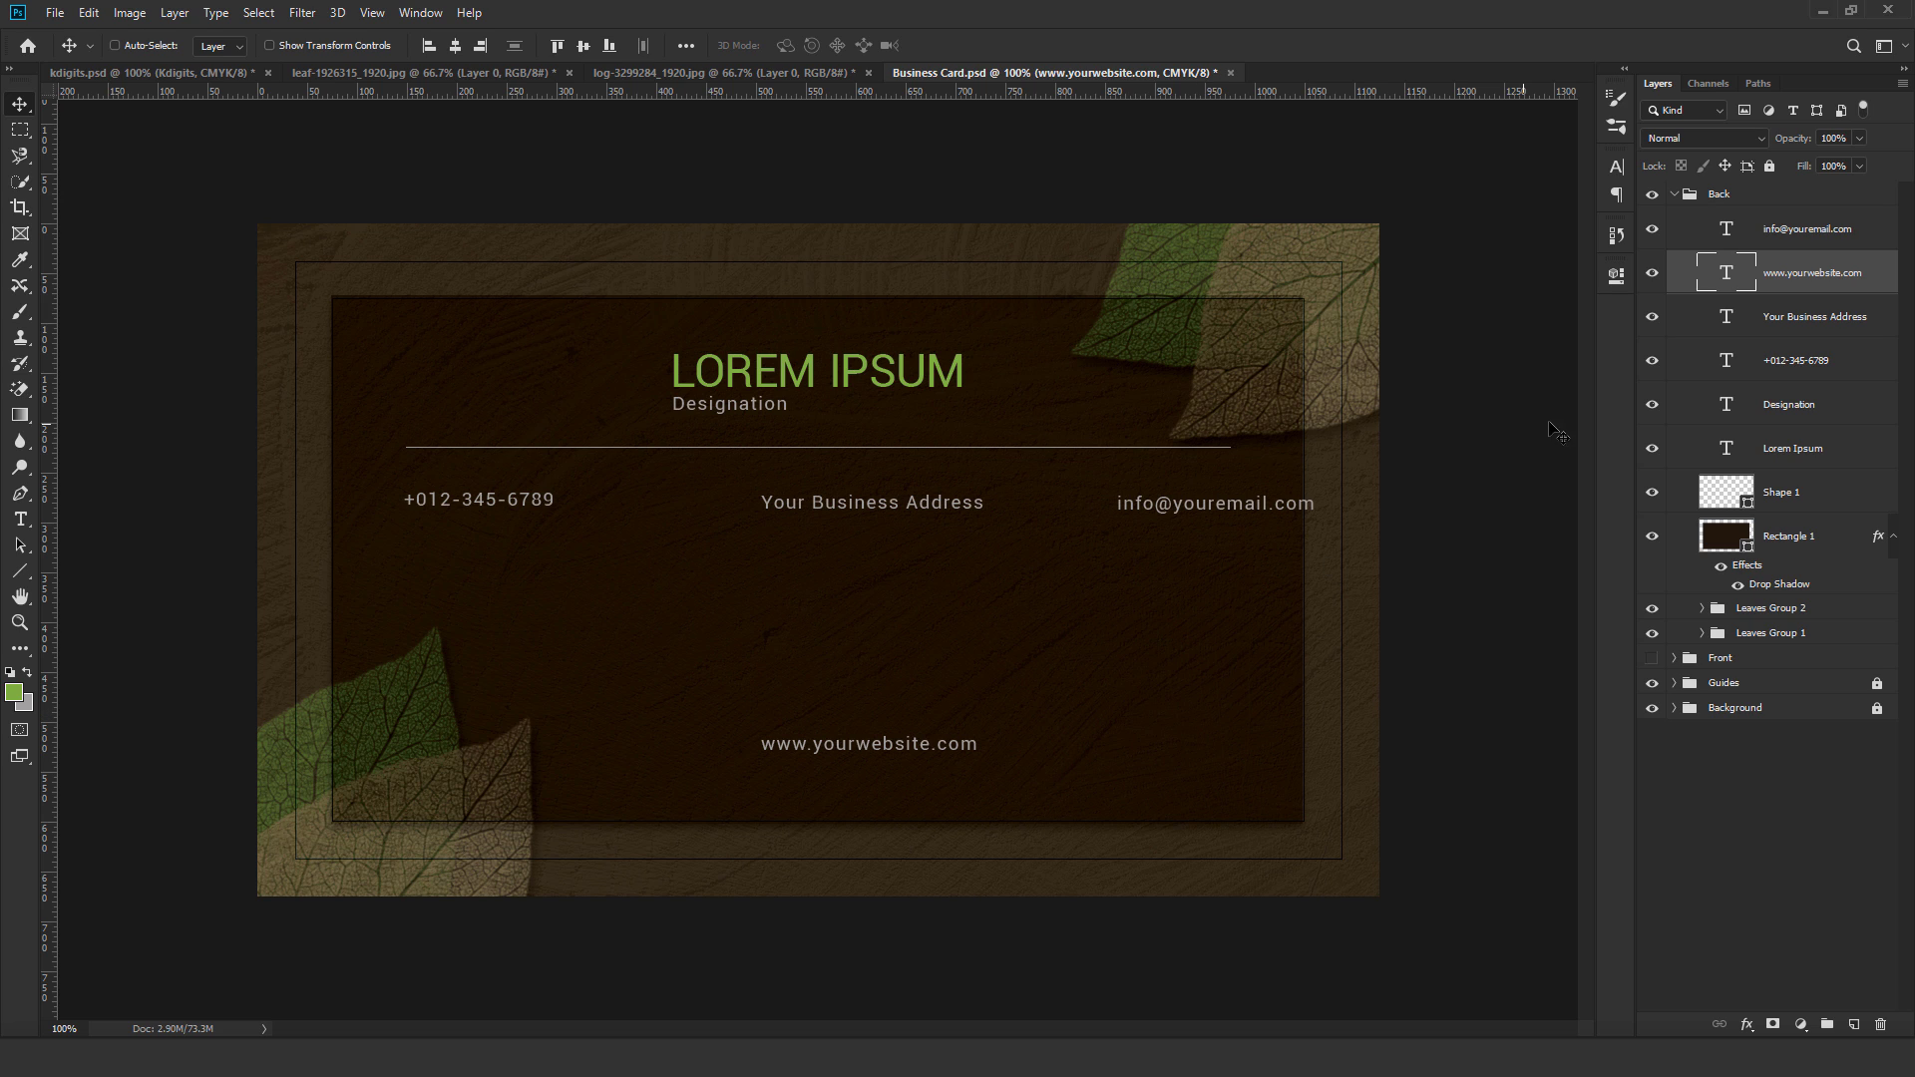
# Center the address and website texts horizontally, and align the e-mail and phone texts with the right and left ends of the line.
pyautogui.keyDown('ctrl'); pyautogui.click(1838, 317); pyautogui.keyUp('ctrl')
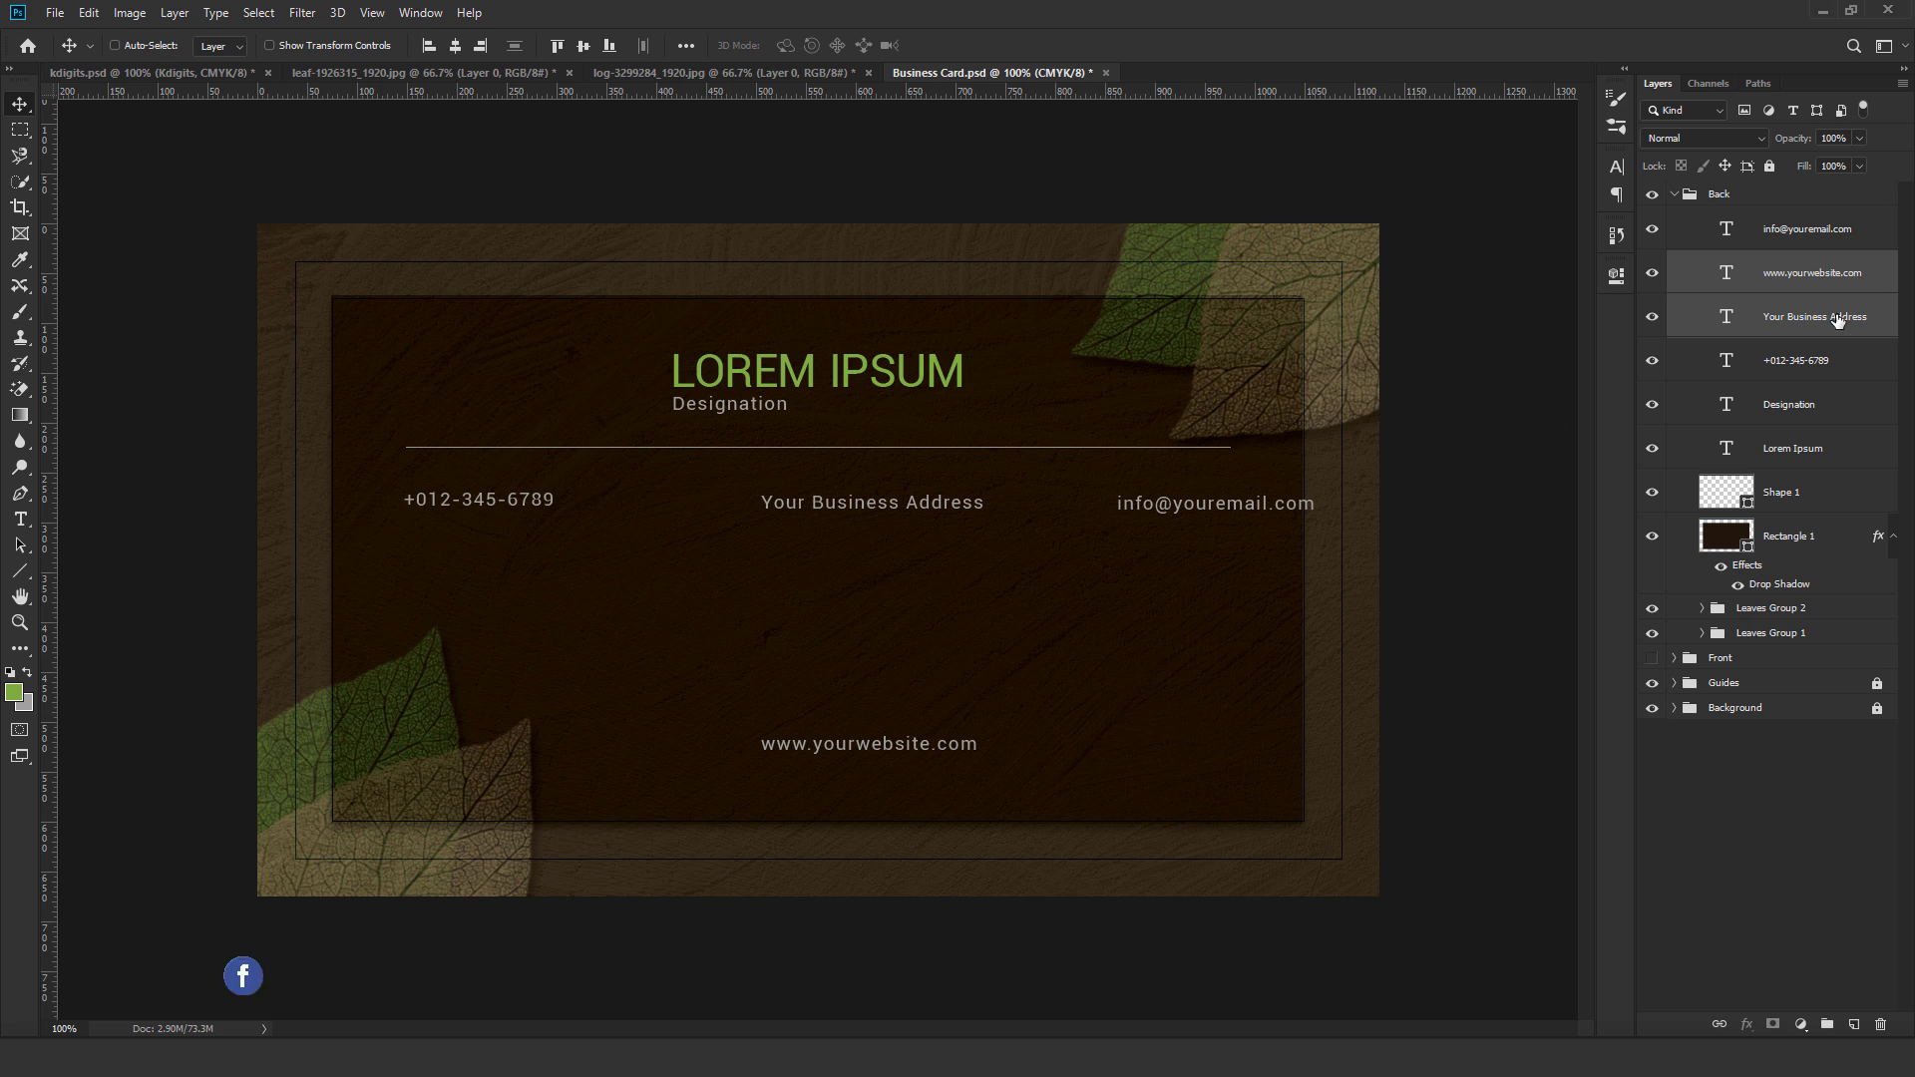
pyautogui.click(455, 47)
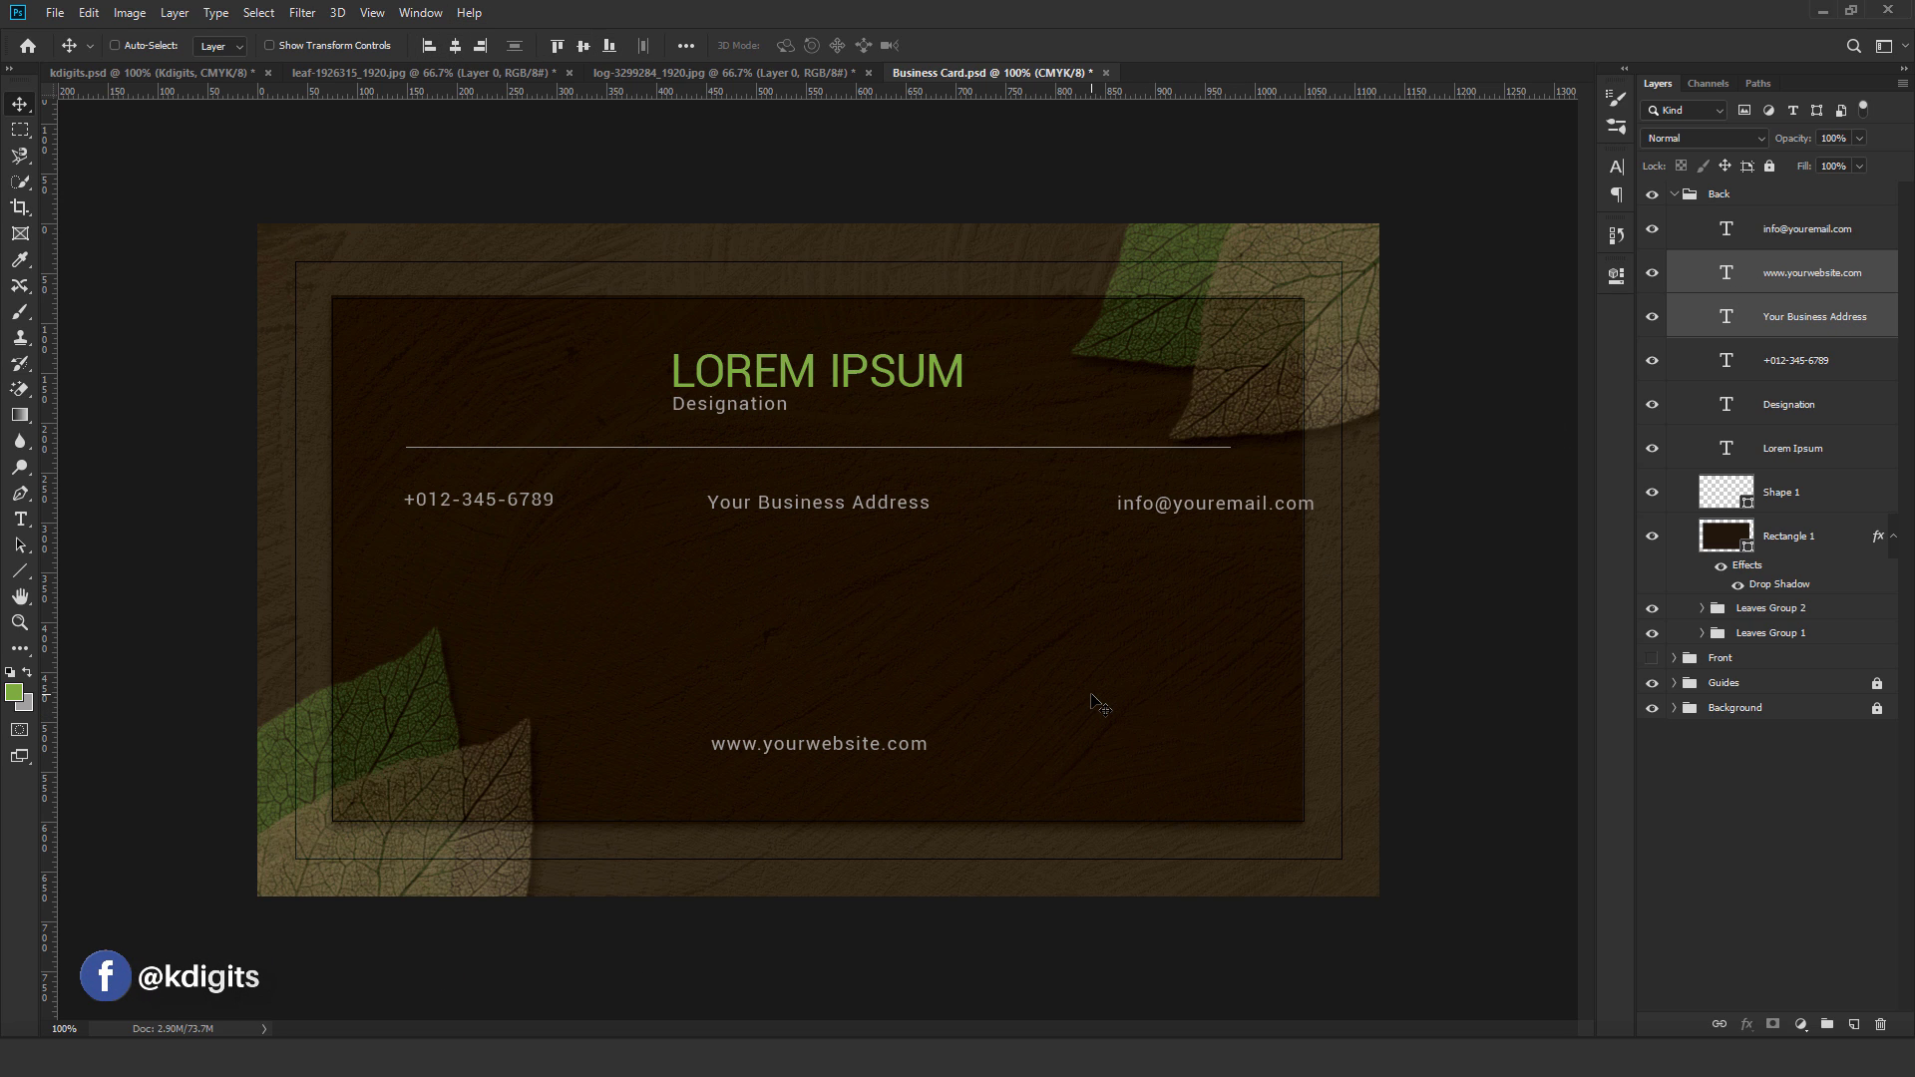
pyautogui.click(1824, 211)
pyautogui.moveTo(1236, 505); pyautogui.dragTo(1147, 504)
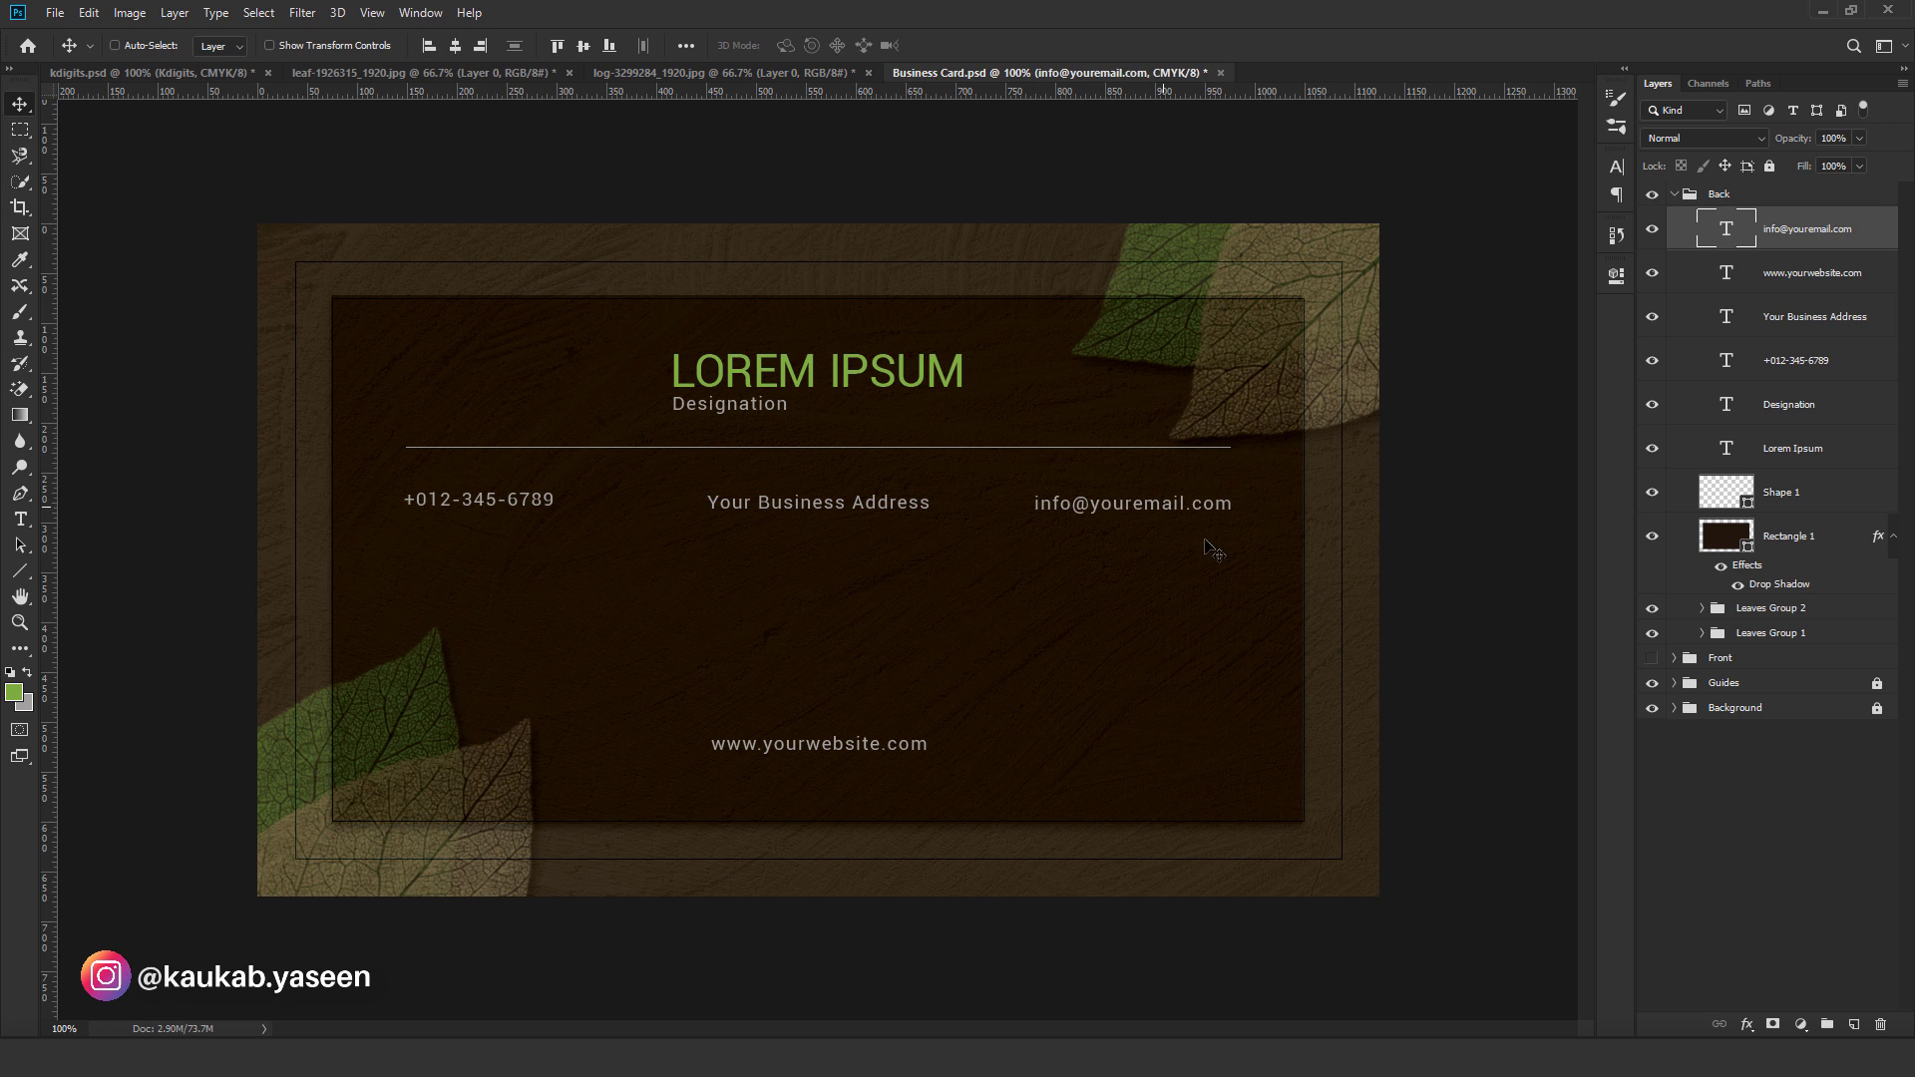
pyautogui.click(1793, 375)
pyautogui.moveTo(544, 511); pyautogui.dragTo(540, 507)
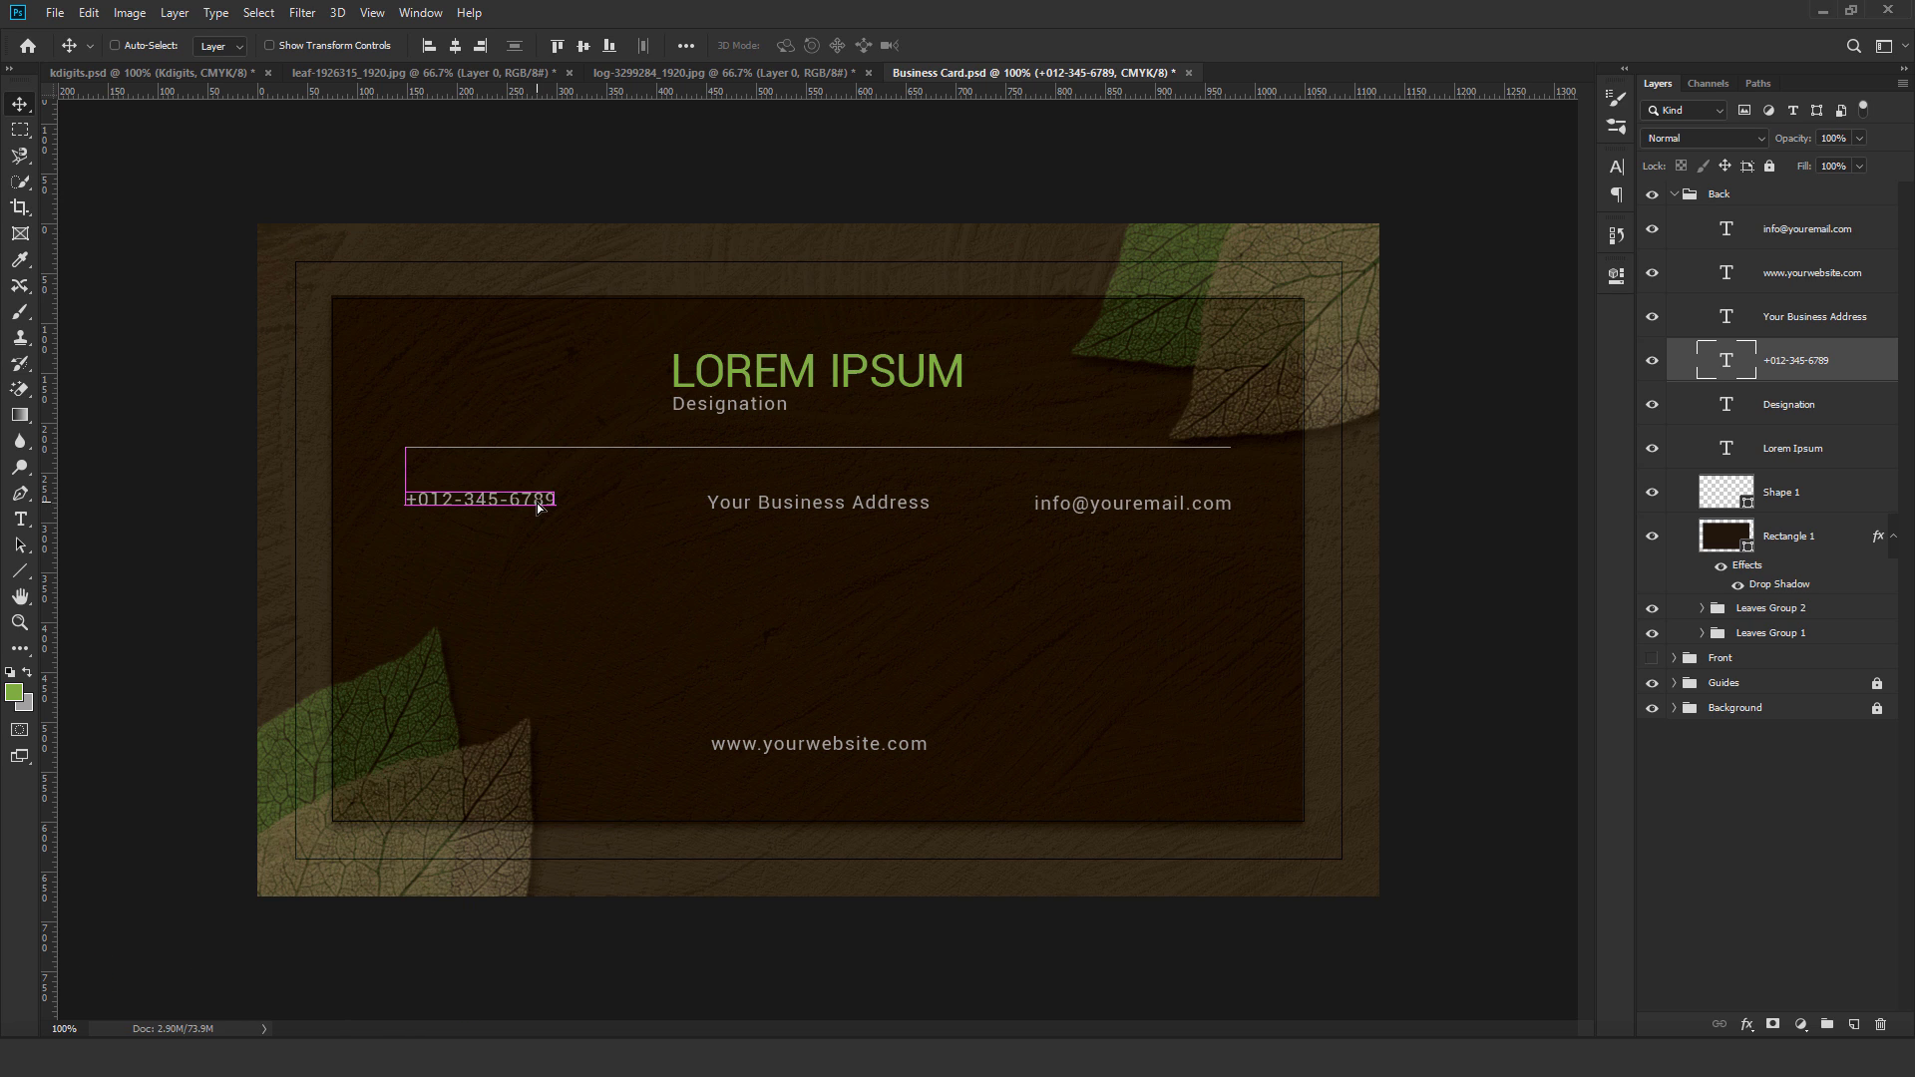
# Move the phone, business address and e-mail texts together further down below the line.
pyautogui.keyDown('shift'); pyautogui.click(1864, 326); pyautogui.keyUp('shift')
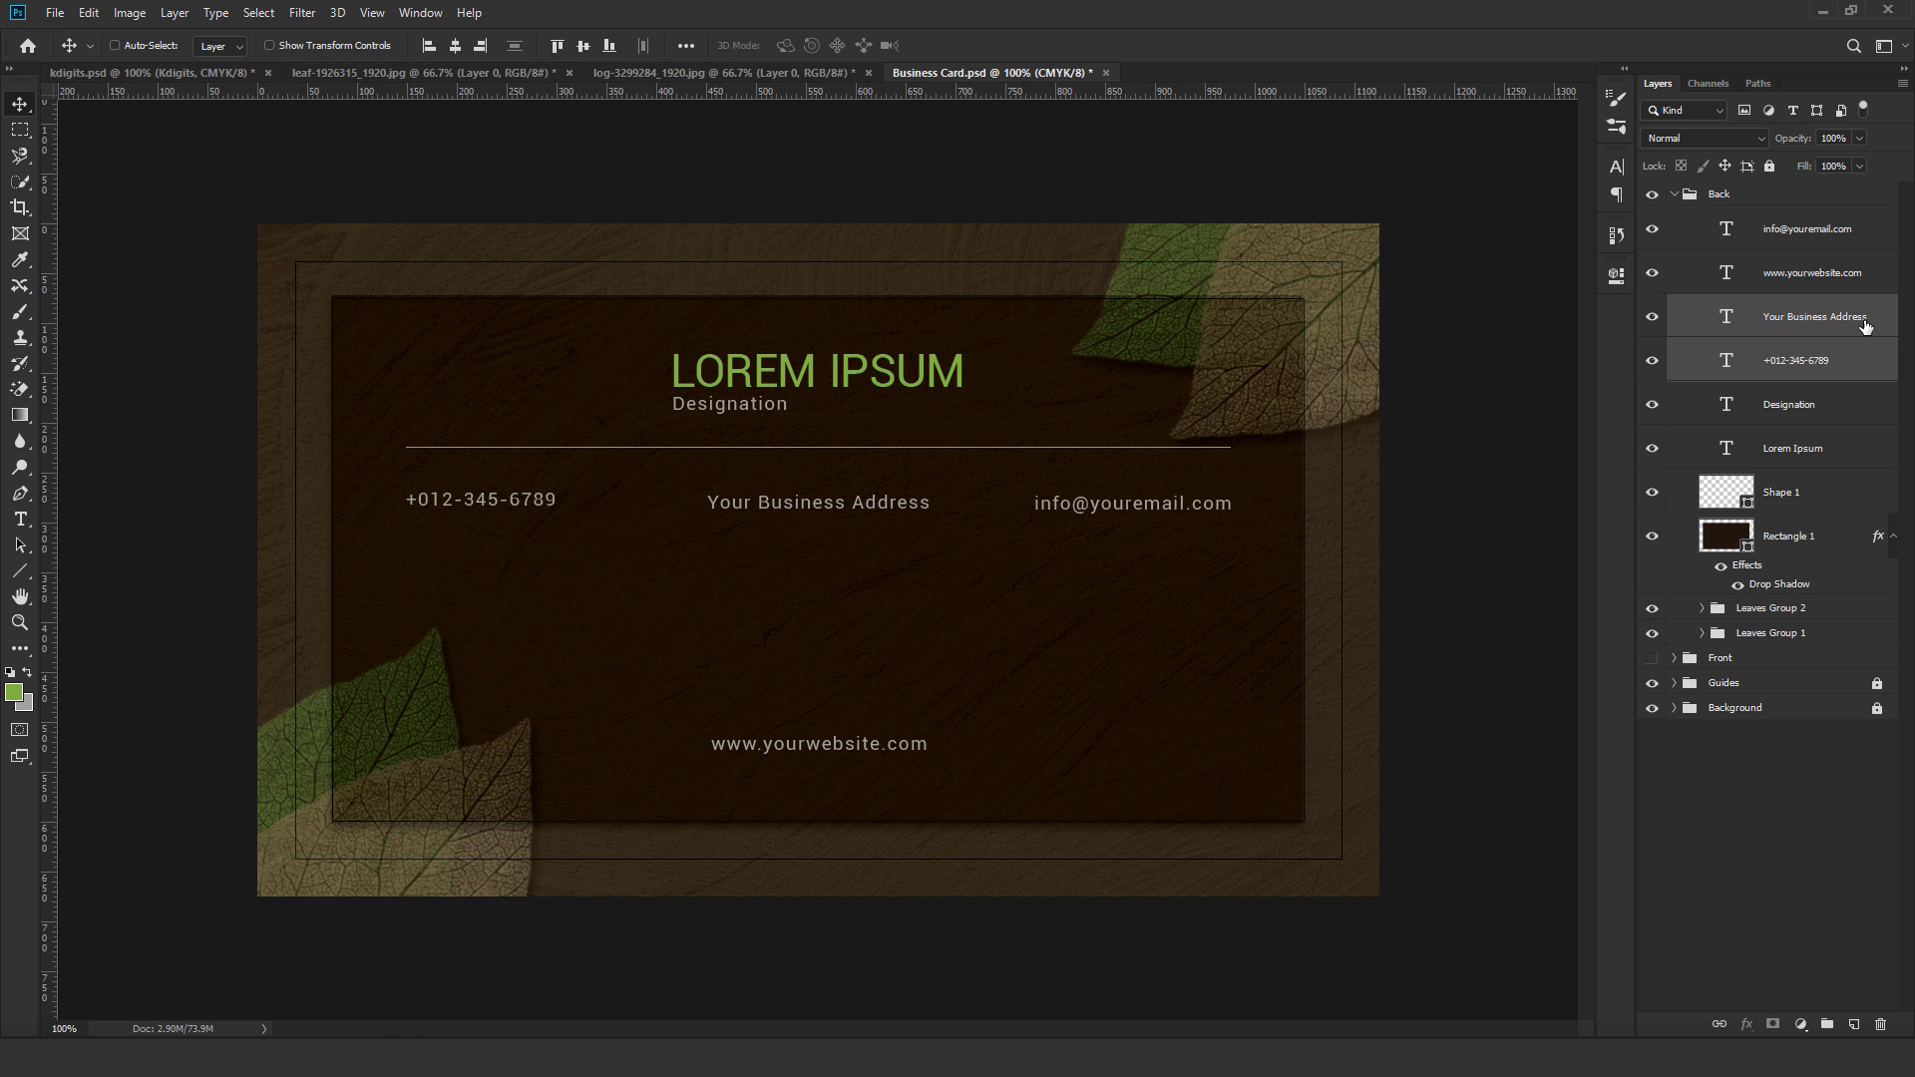
pyautogui.keyDown('ctrl'); pyautogui.click(1821, 232); pyautogui.keyUp('ctrl')
pyautogui.moveTo(1161, 518); pyautogui.dragTo(1156, 589)
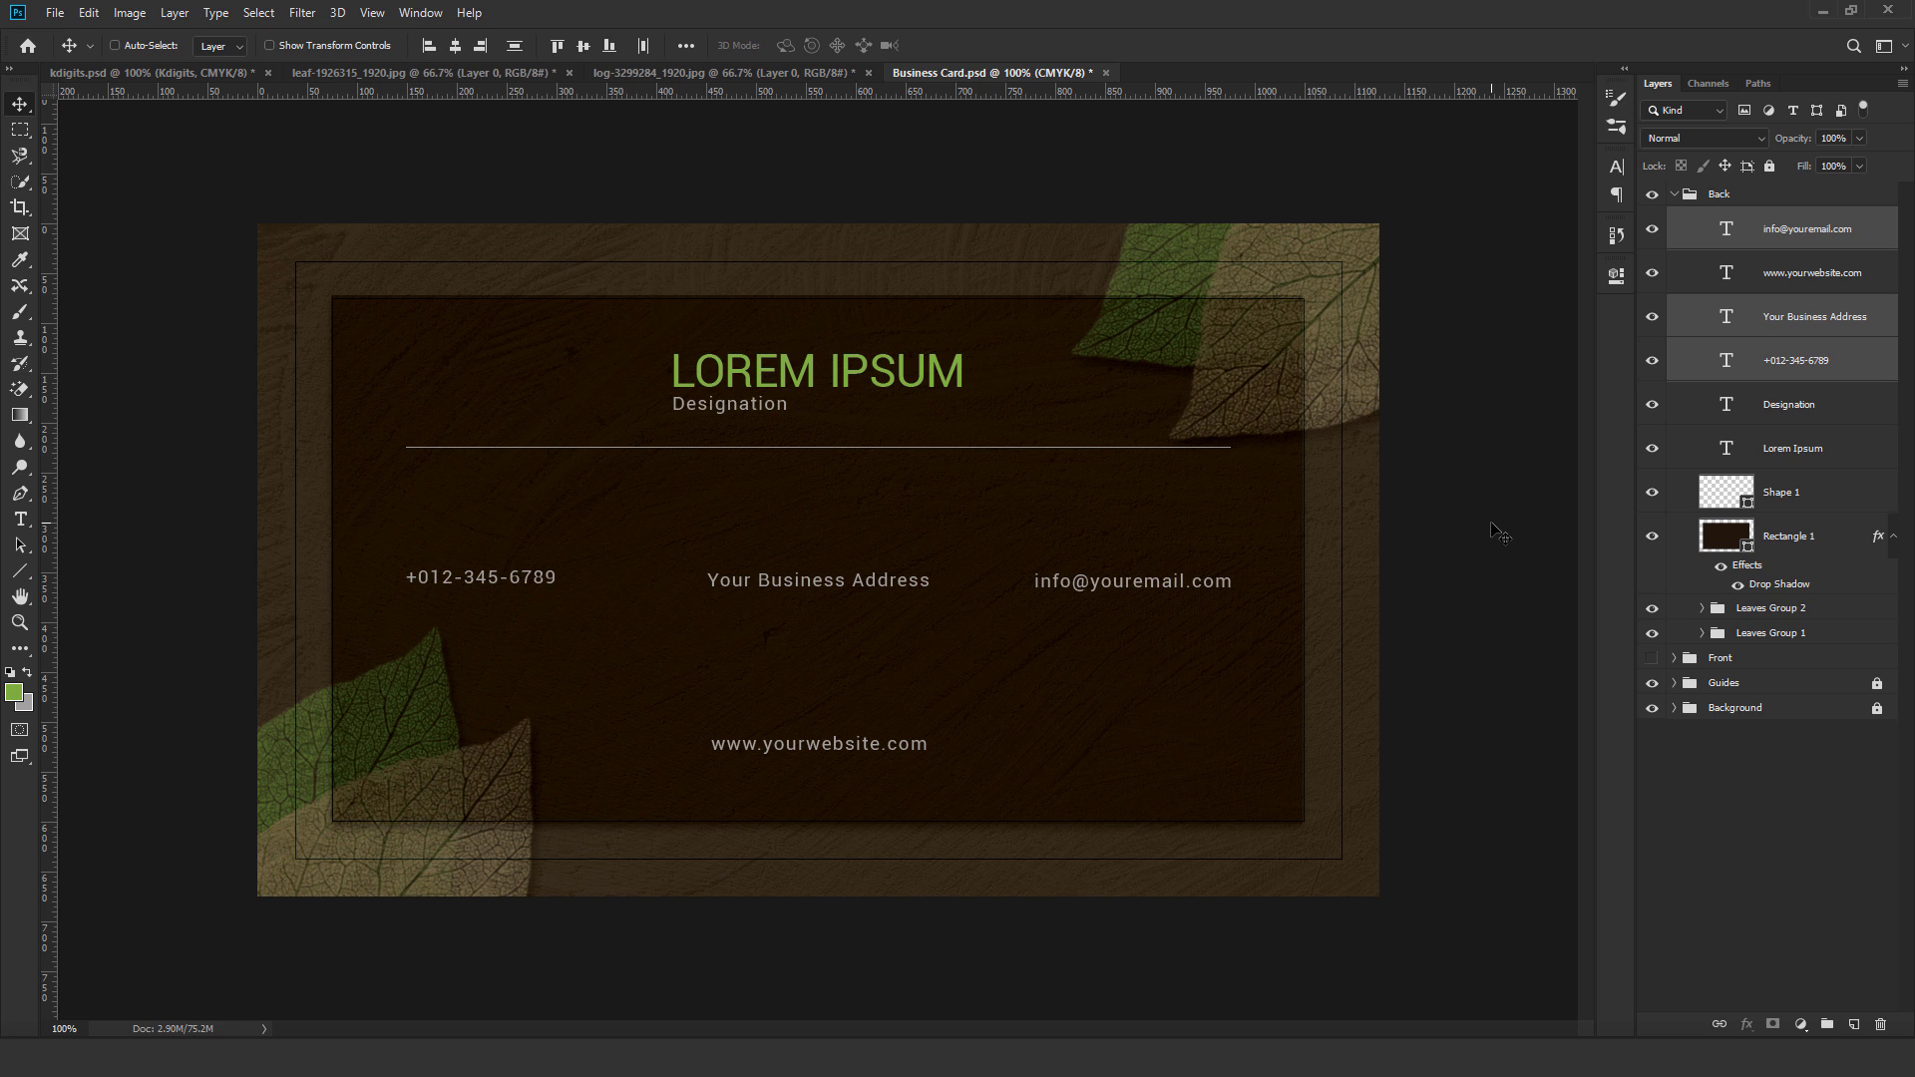
# Group the phone, address, website and e-mail text layers and name the group Info Text.
pyautogui.keyDown('shift'); pyautogui.click(1852, 281); pyautogui.keyUp('shift')
pyautogui.click(1849, 245)
pyautogui.keyDown('shift'); pyautogui.click(1840, 361); pyautogui.keyUp('shift')
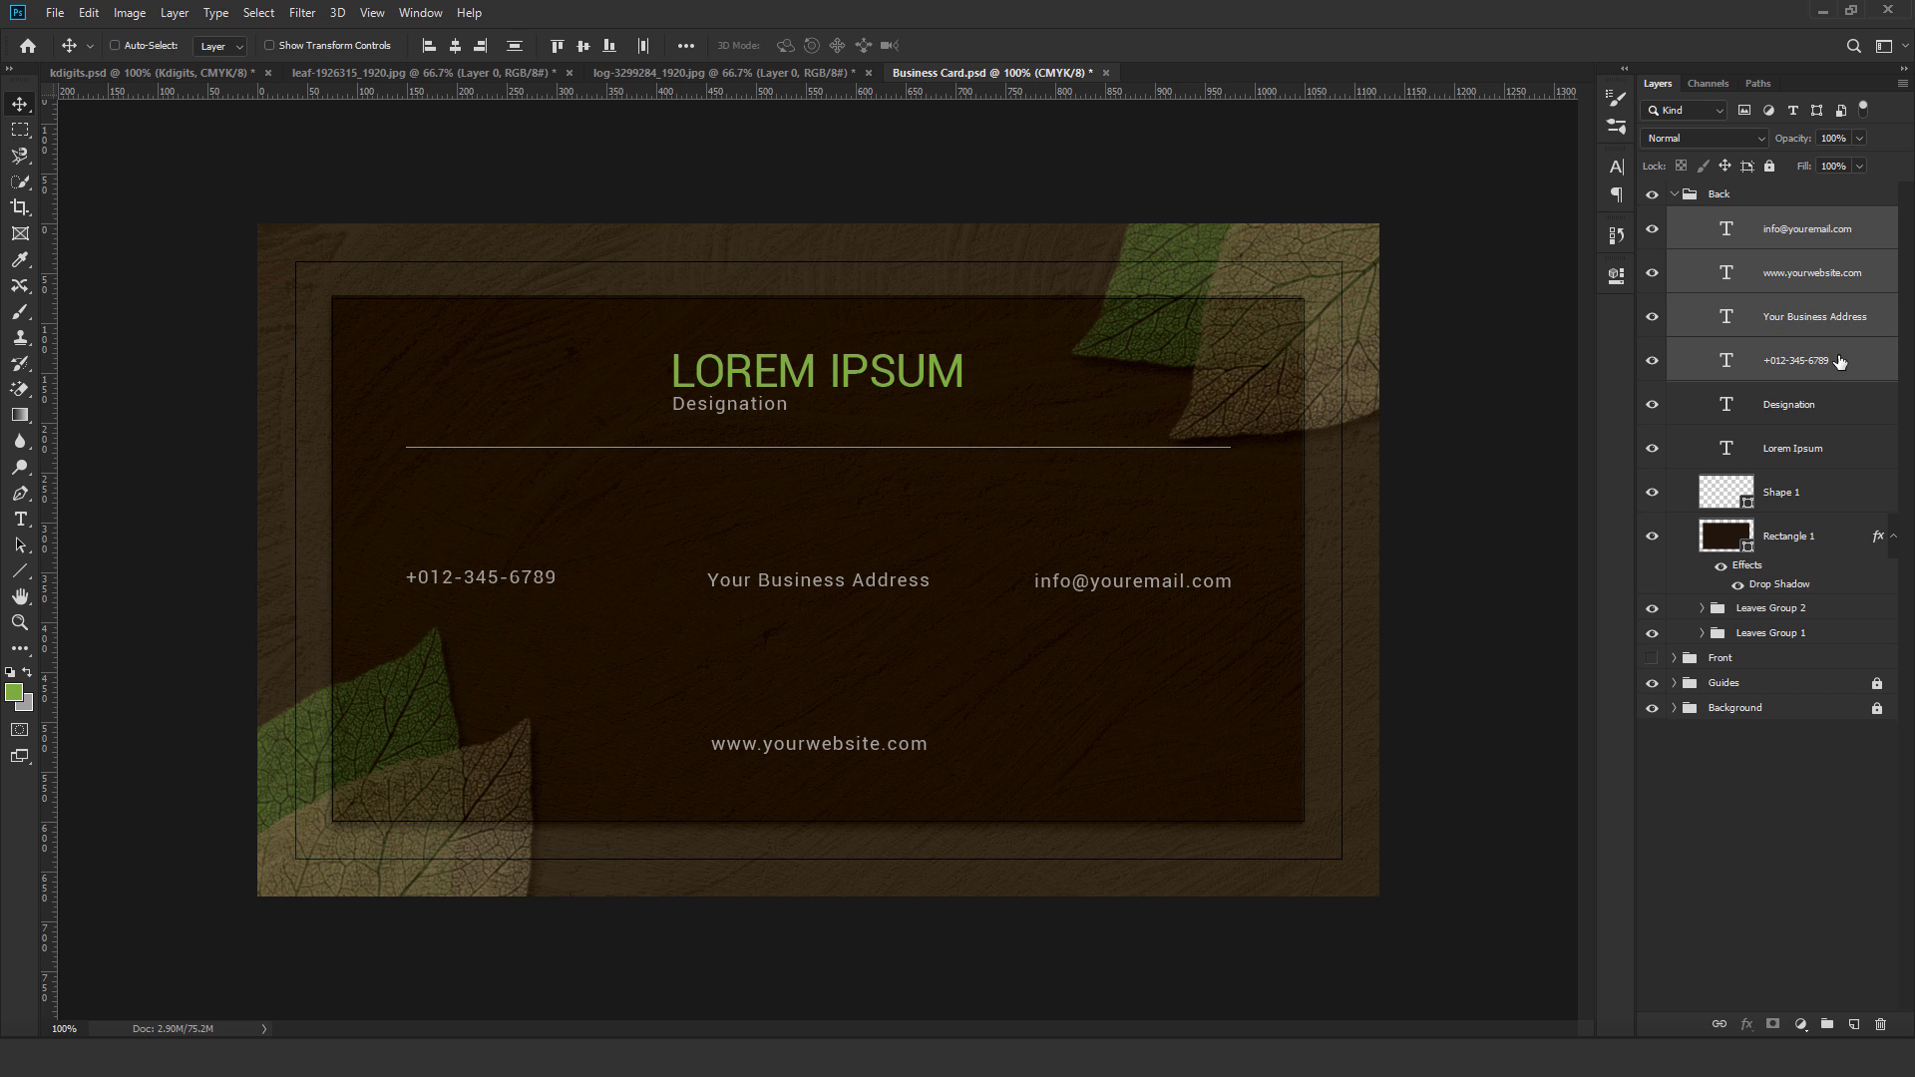
pyautogui.click(195, 12)
pyautogui.click(236, 486)
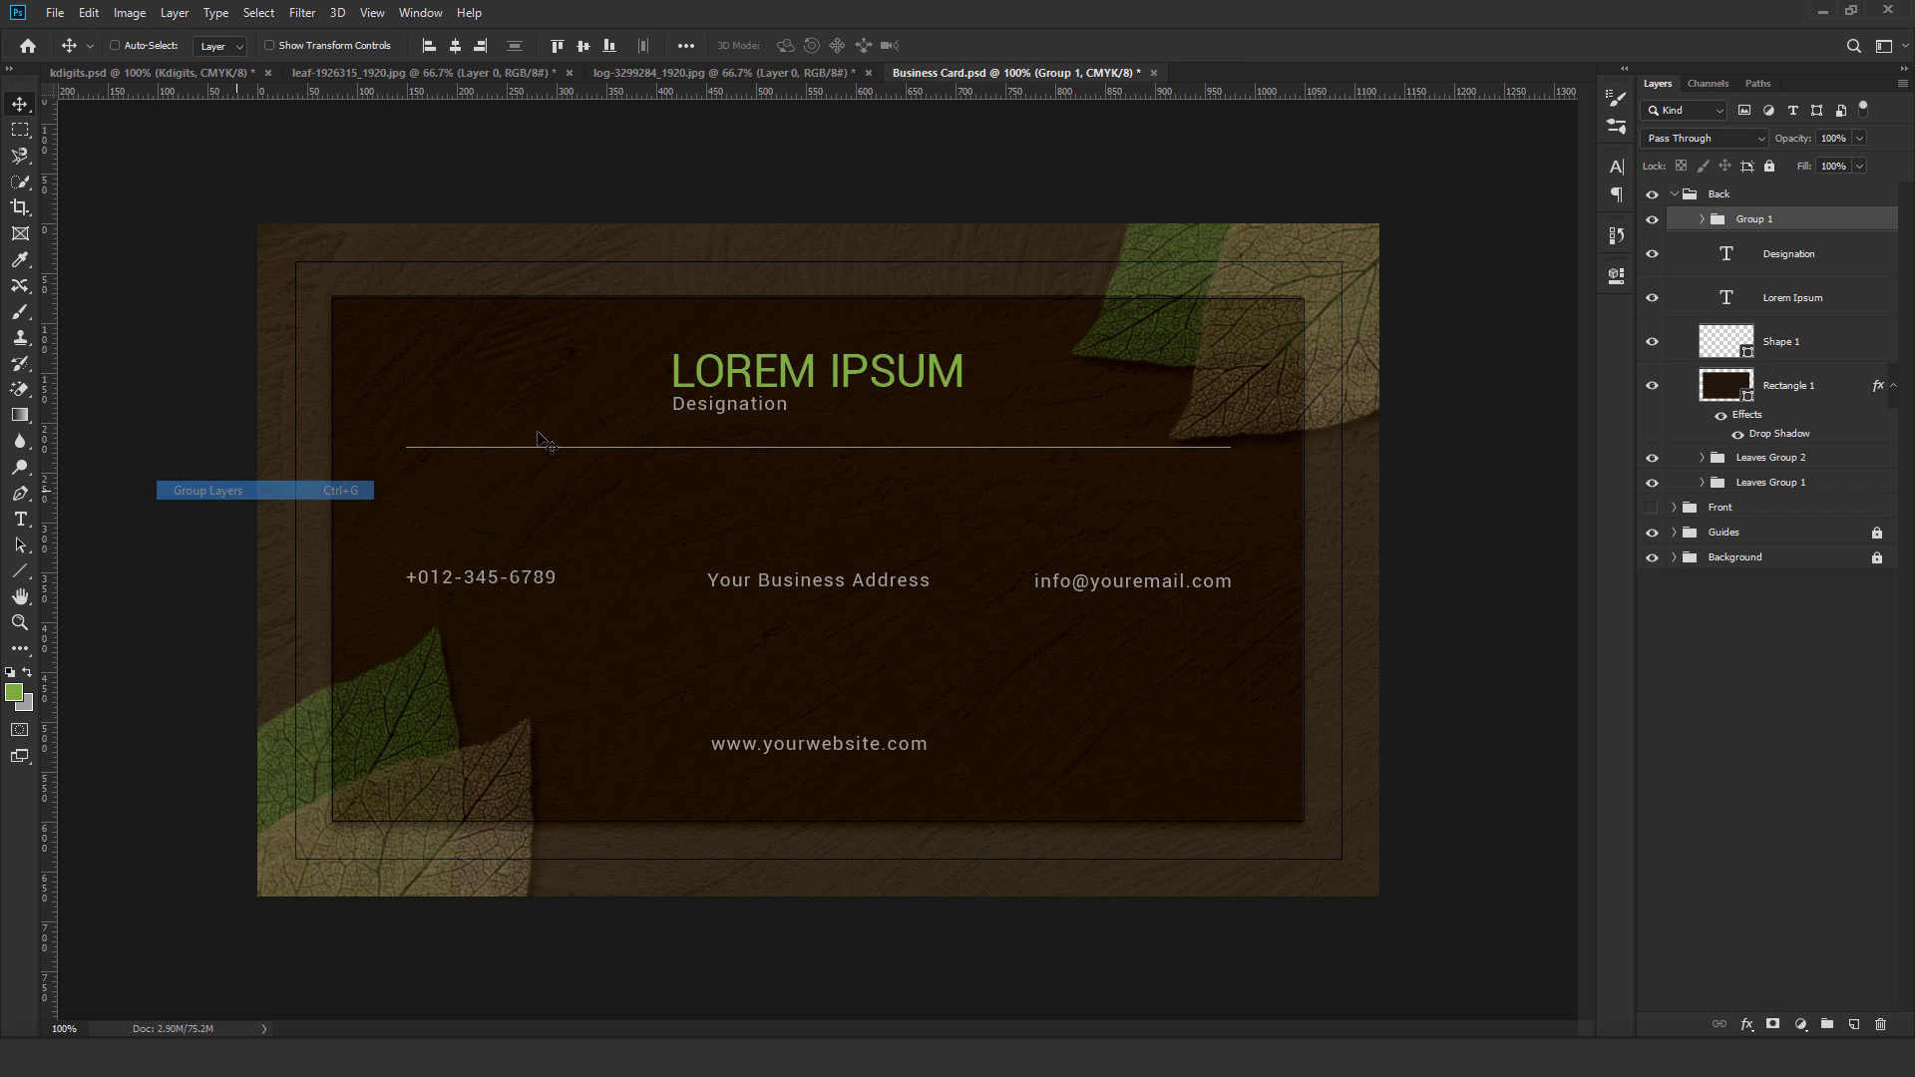
pyautogui.doubleClick(1767, 219)
pyautogui.write('Info Text')
pyautogui.press('Return')
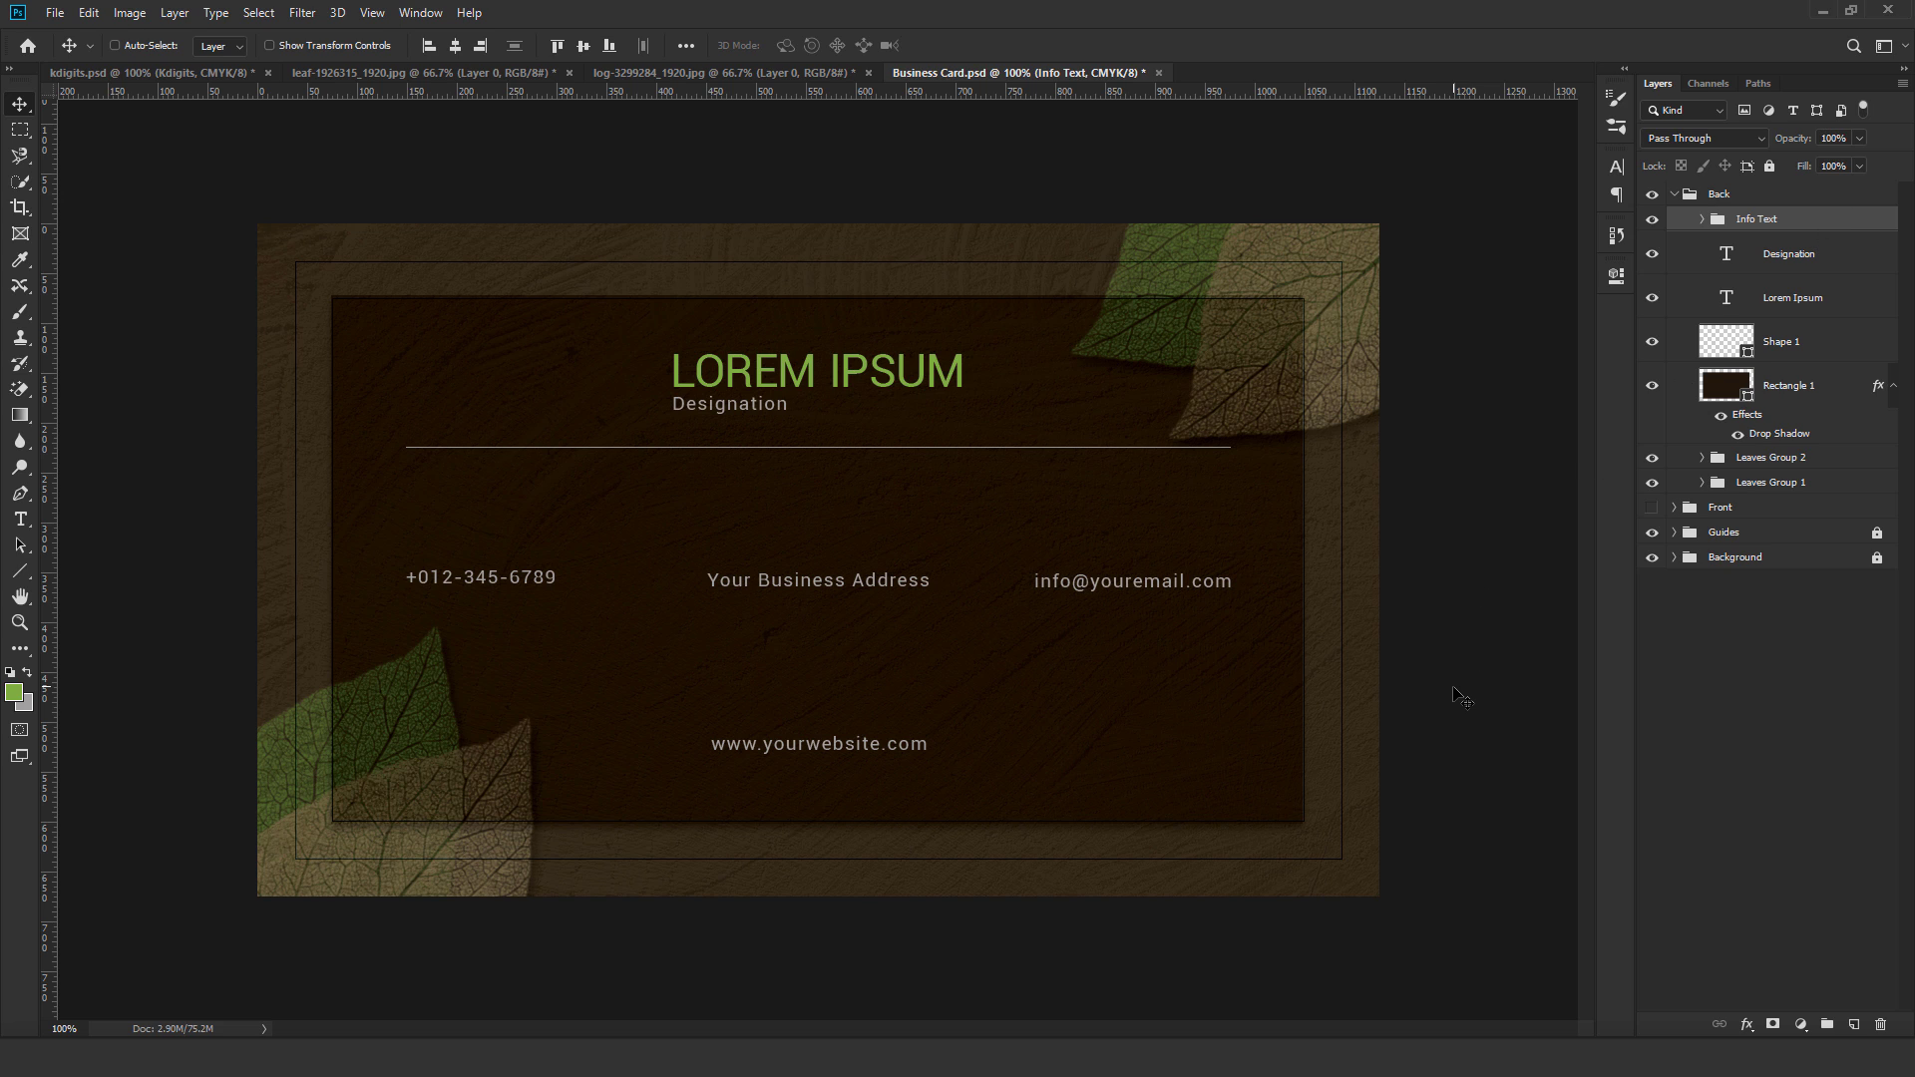
# Paste the Icons group with the phone, location, mail and web icons above the contact texts.
pyautogui.hotkey('ctrl', 'v')
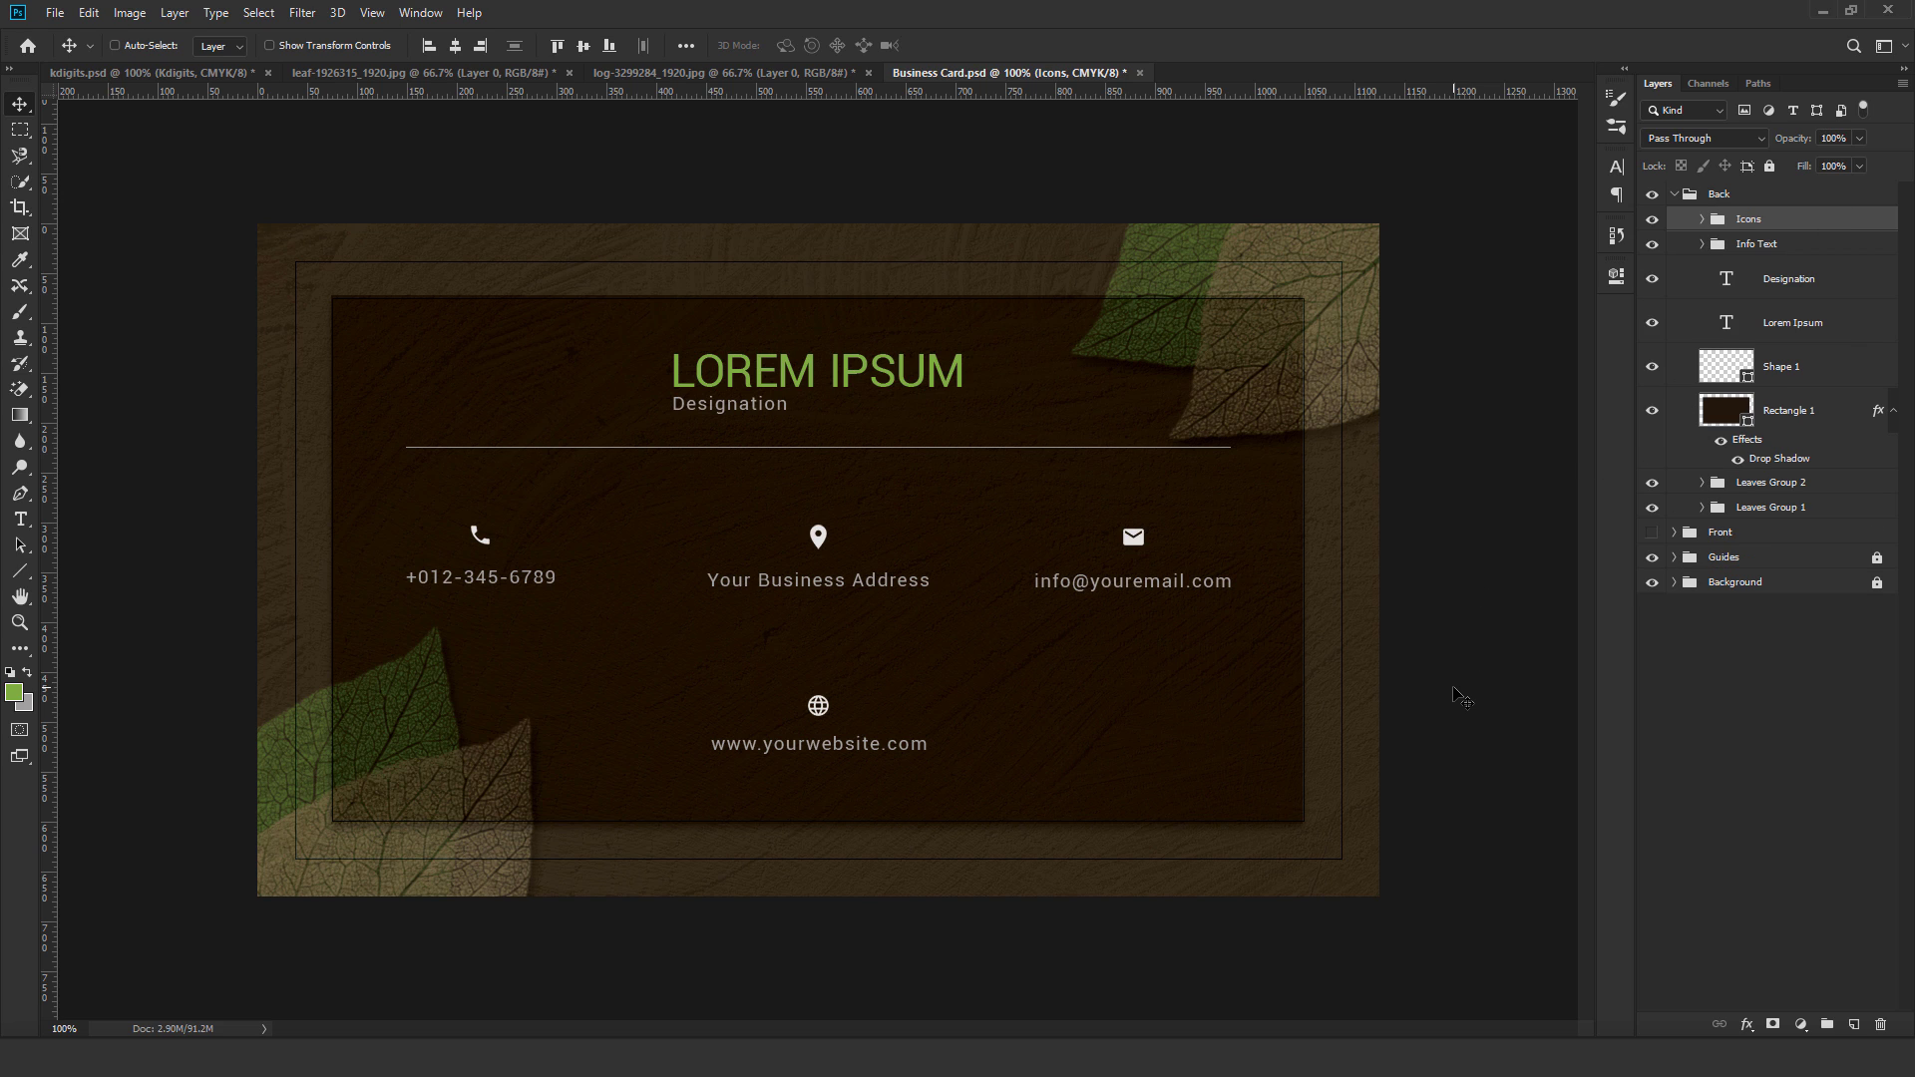
pyautogui.click(1681, 196)
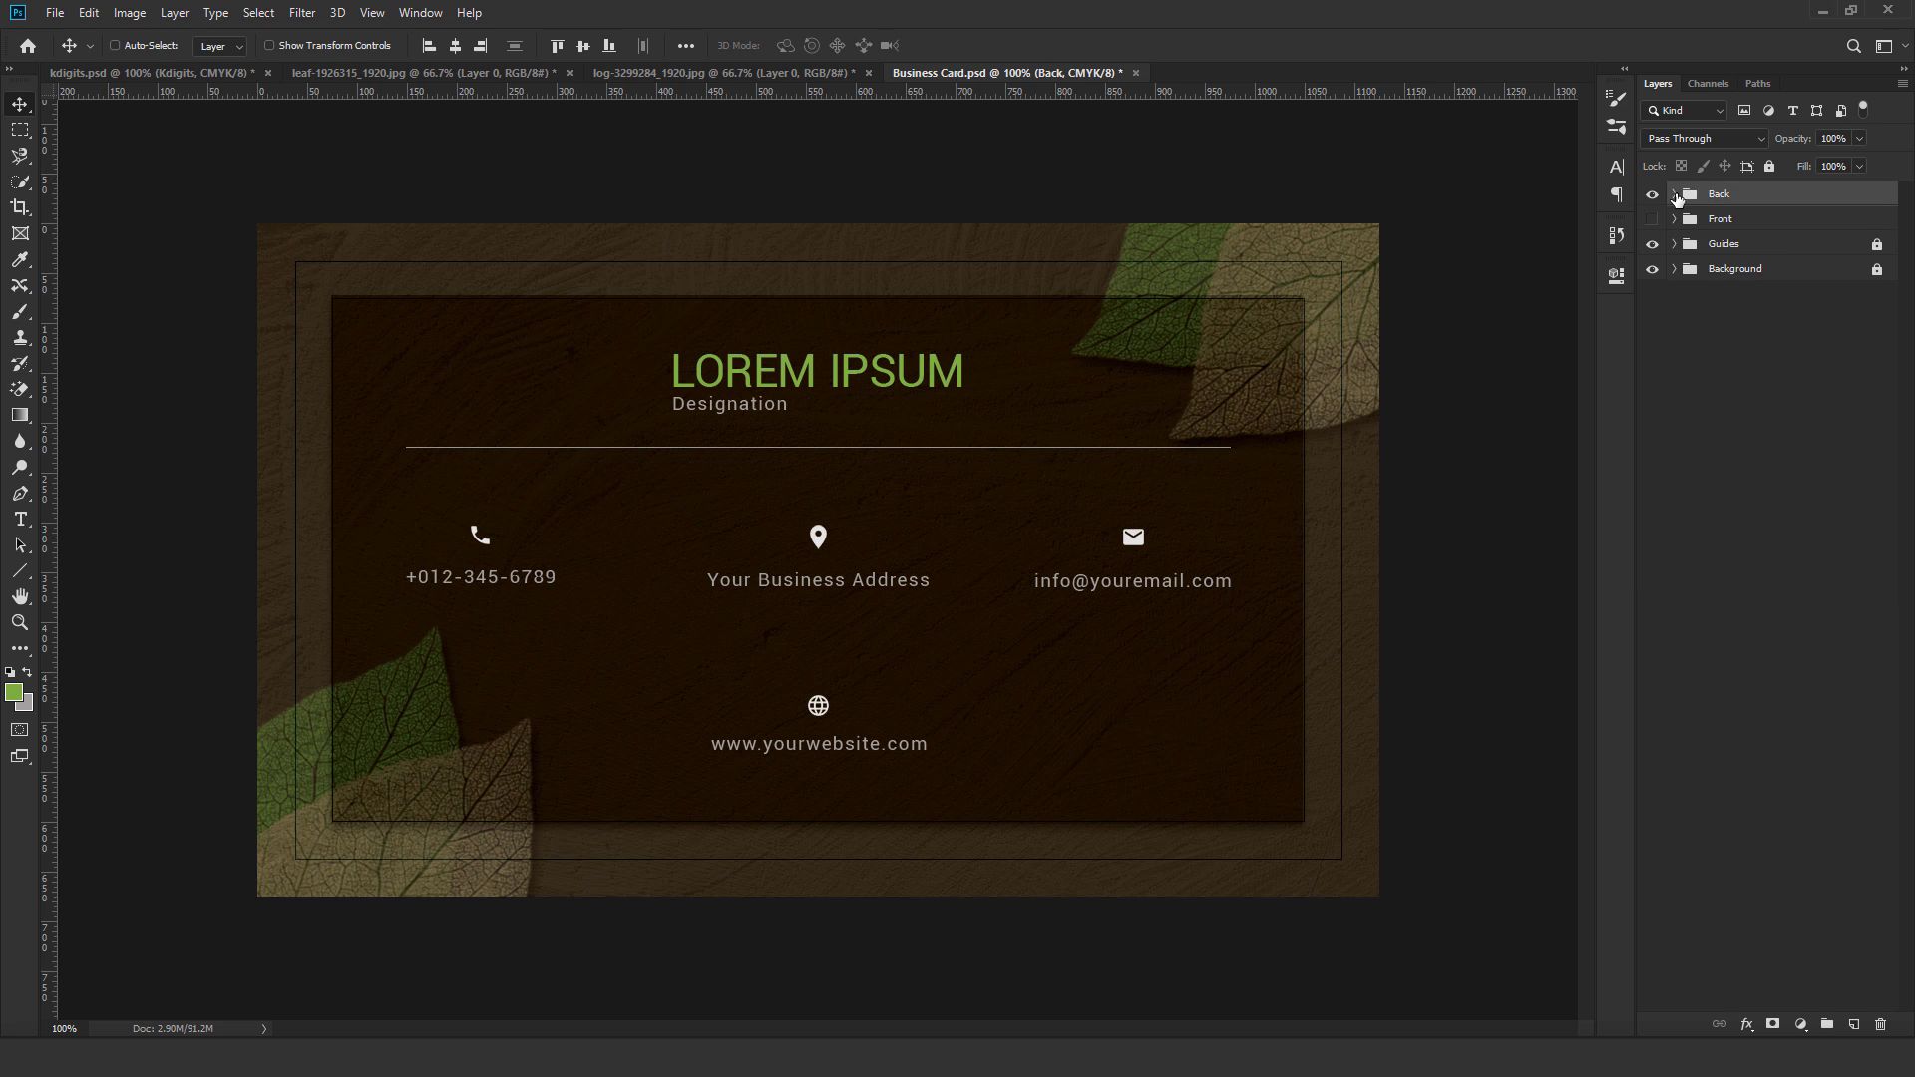
# Align the horizontal centers of the Icons group, Info Text group, Designation and Lorem Ipsum layers.
pyautogui.click(1771, 223)
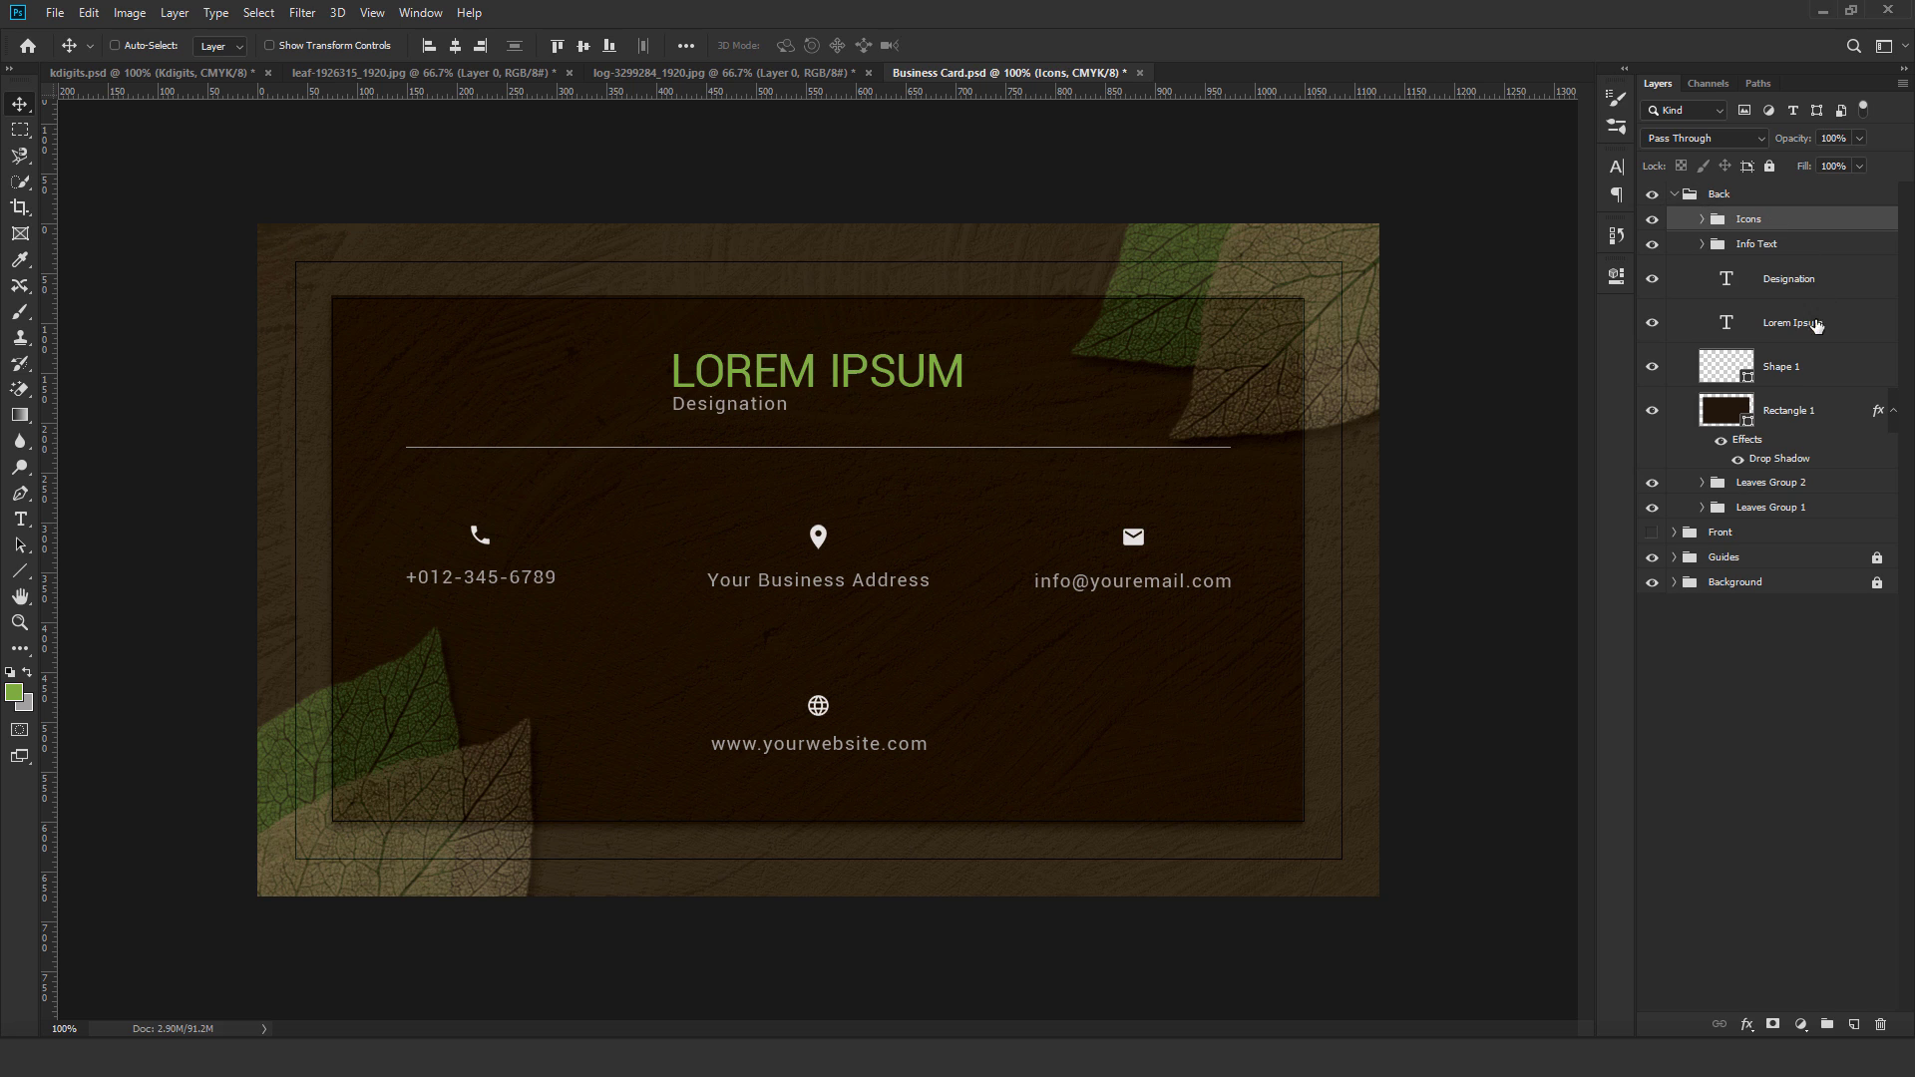
pyautogui.keyDown('shift'); pyautogui.click(1772, 249); pyautogui.keyUp('shift')
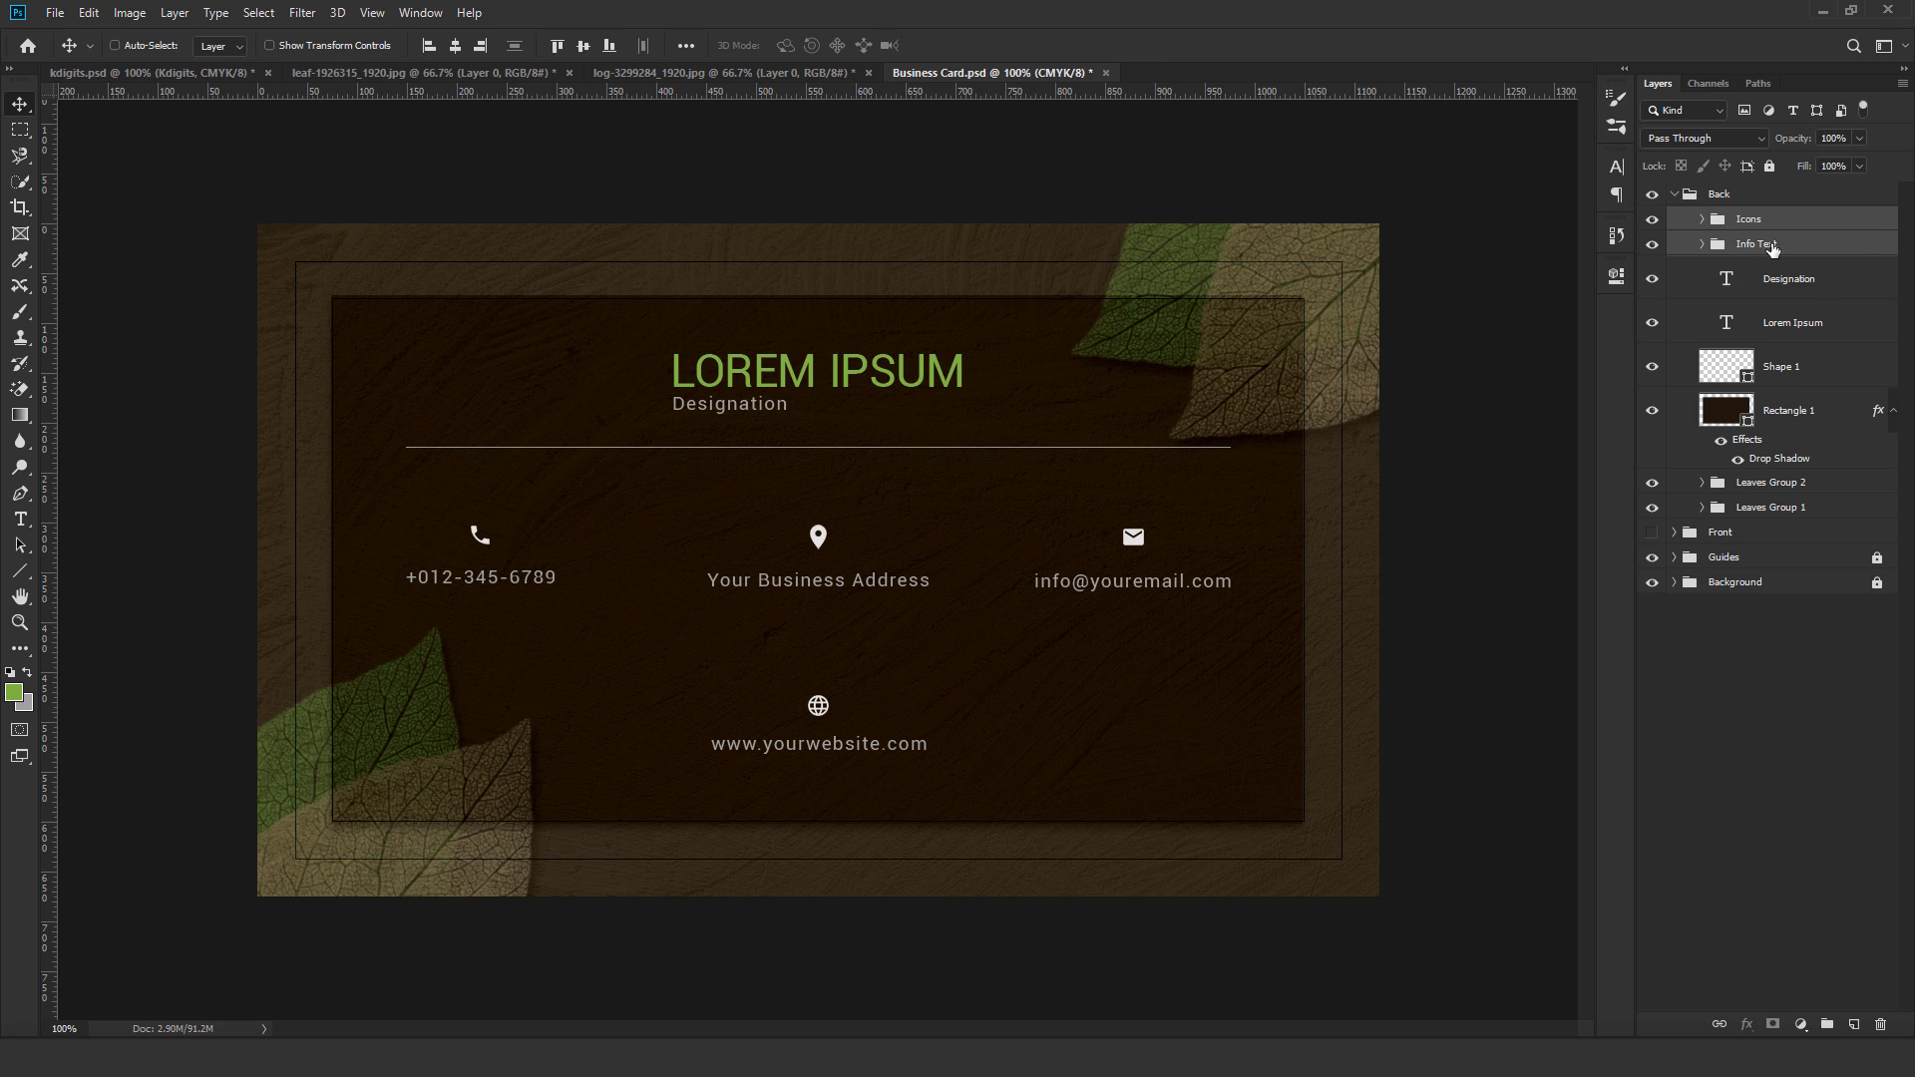
pyautogui.keyDown('shift'); pyautogui.click(1780, 331); pyautogui.keyUp('shift')
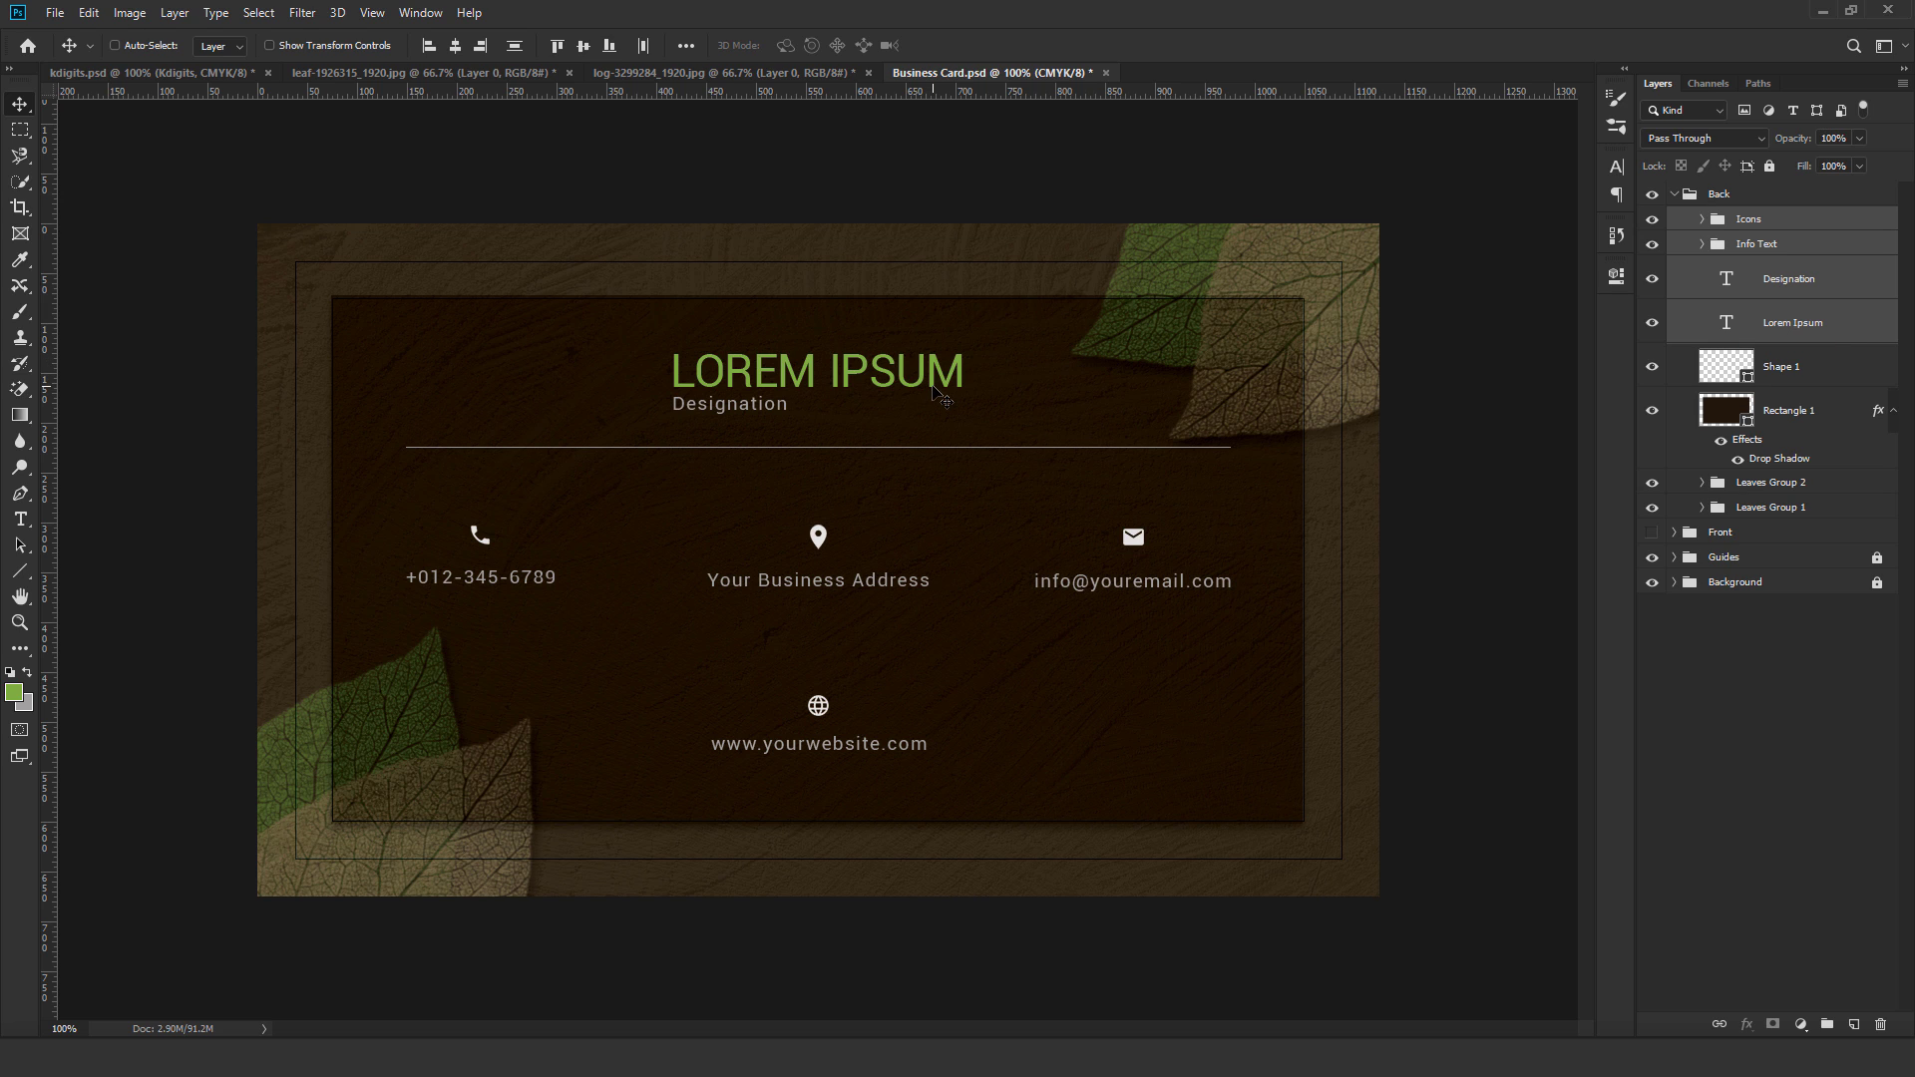
pyautogui.click(455, 46)
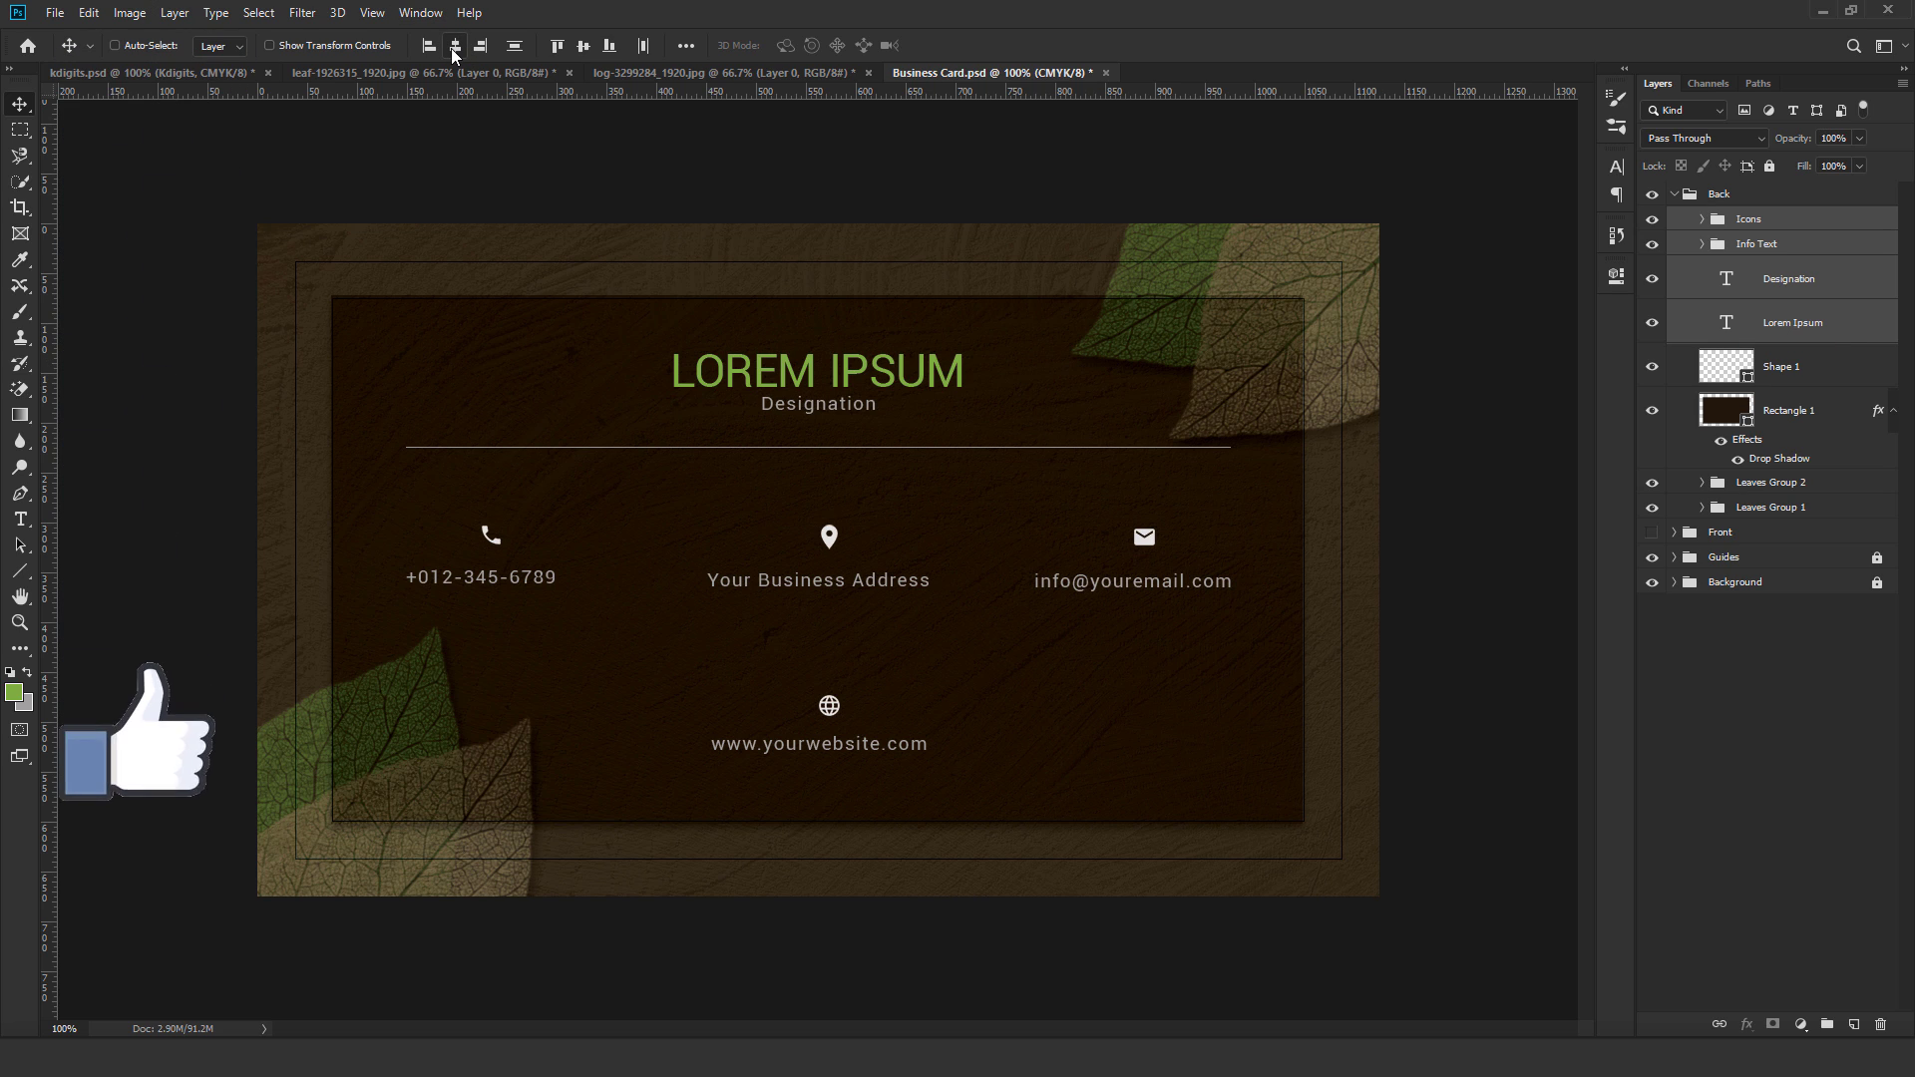
# Move the Designation text back to the left, under the start of LOREM IPSUM.
pyautogui.click(1834, 279)
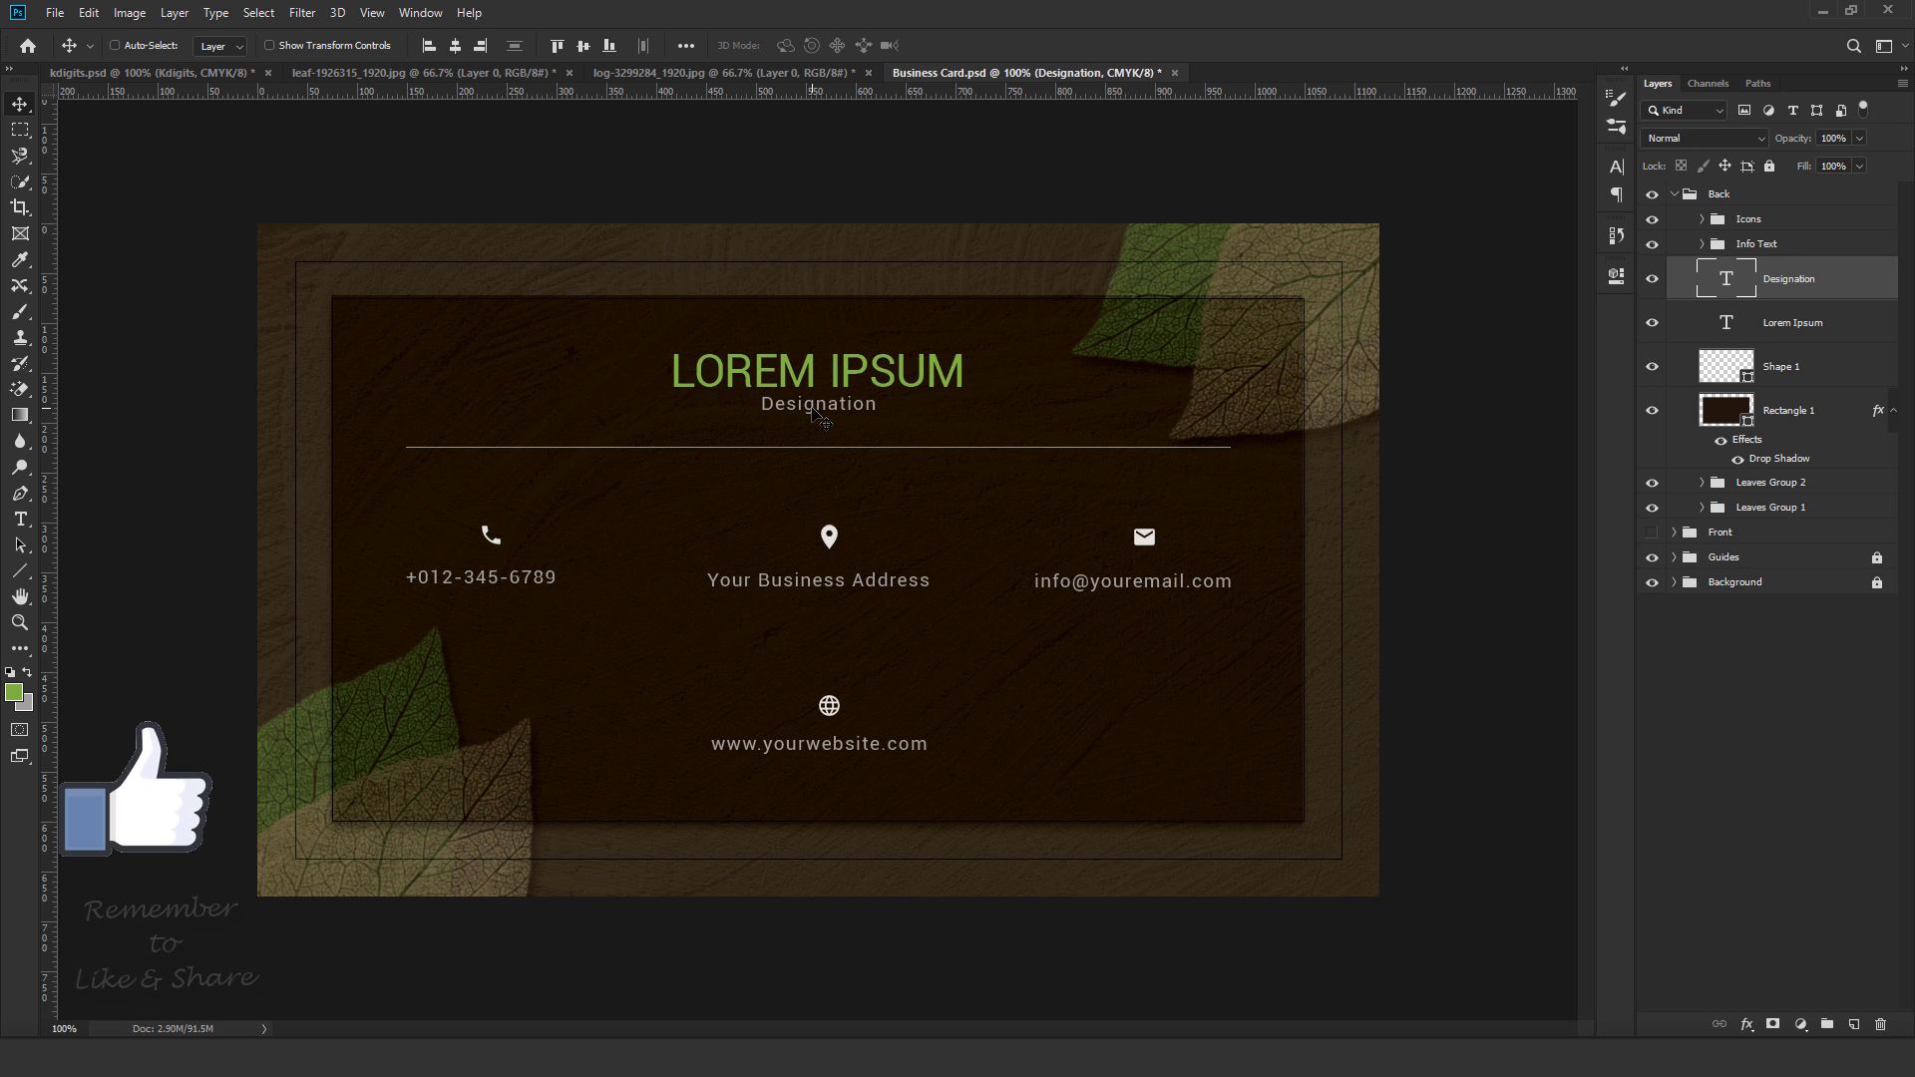
pyautogui.moveTo(820, 413); pyautogui.dragTo(730, 411)
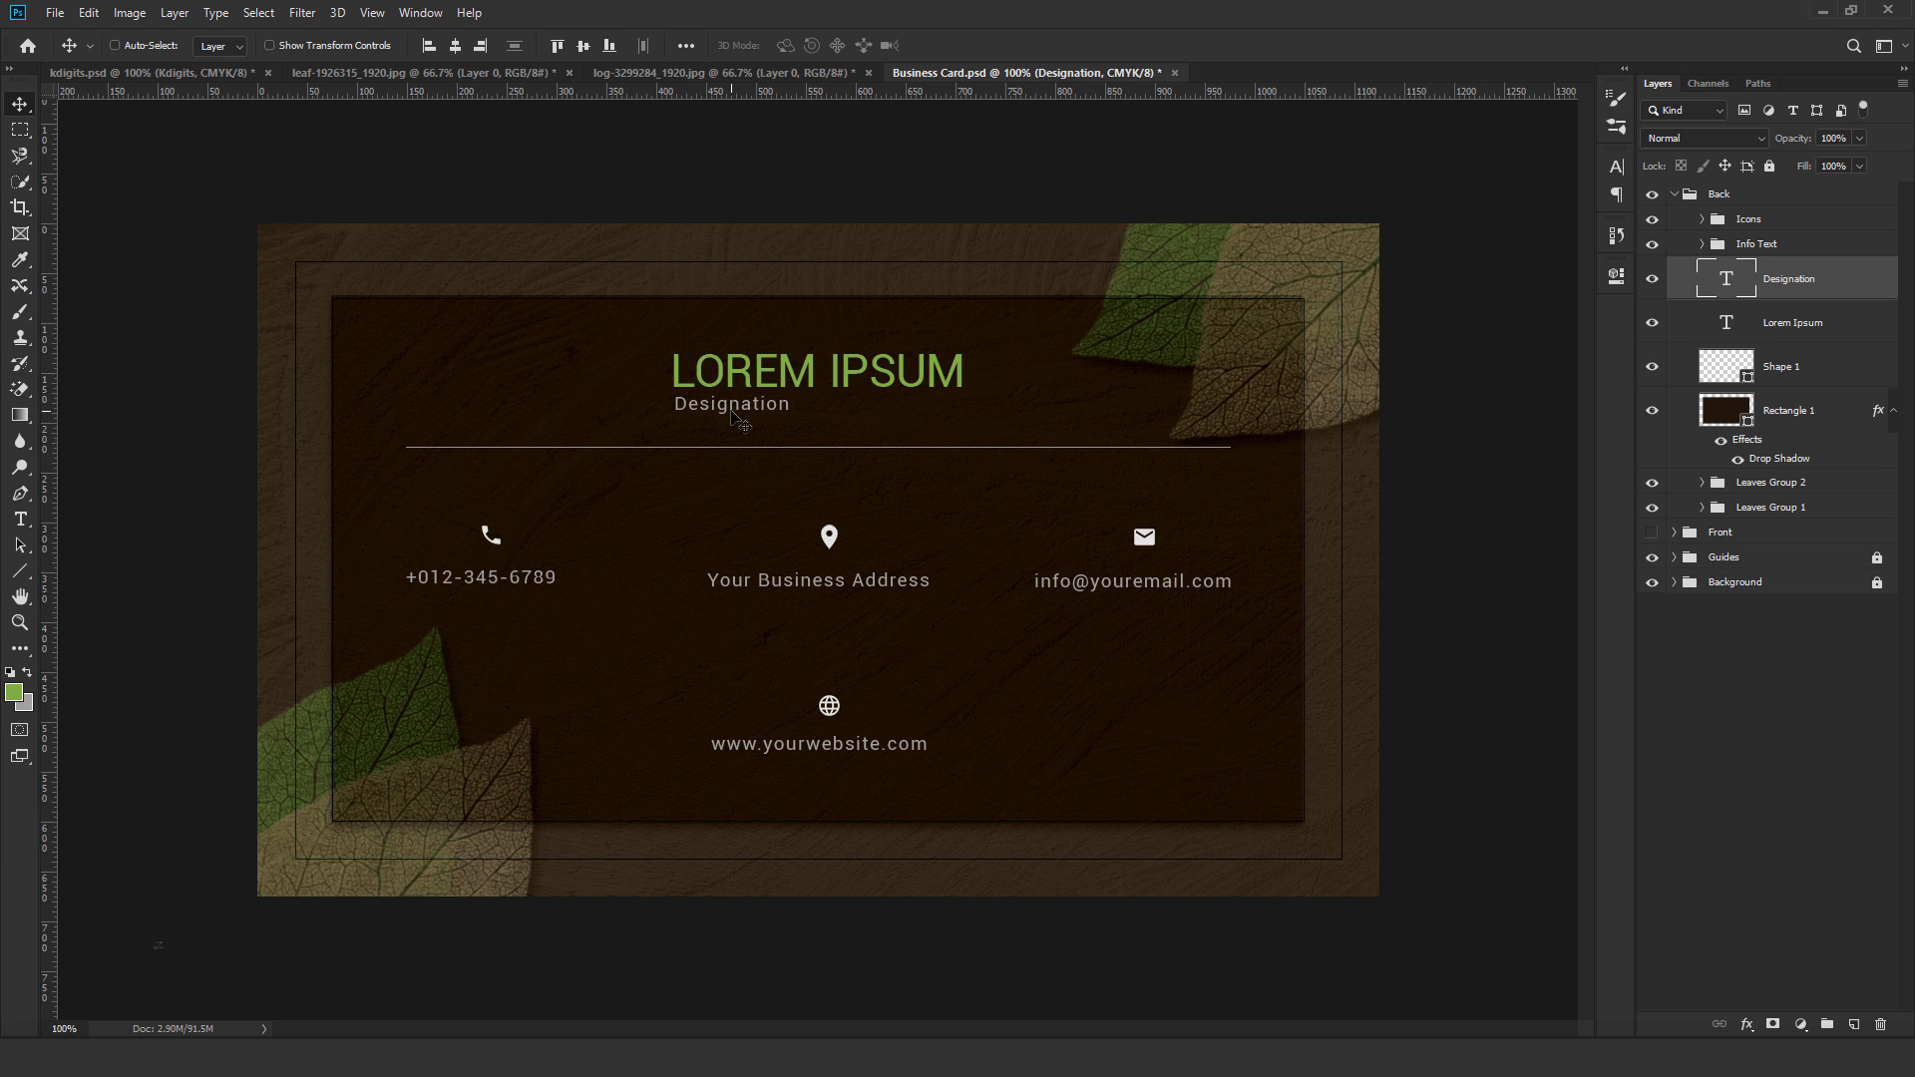
# Move the icons, all texts and the divider line together slightly down within the dark panel.
pyautogui.click(1784, 224)
pyautogui.keyDown('shift'); pyautogui.click(1793, 329); pyautogui.keyUp('shift')
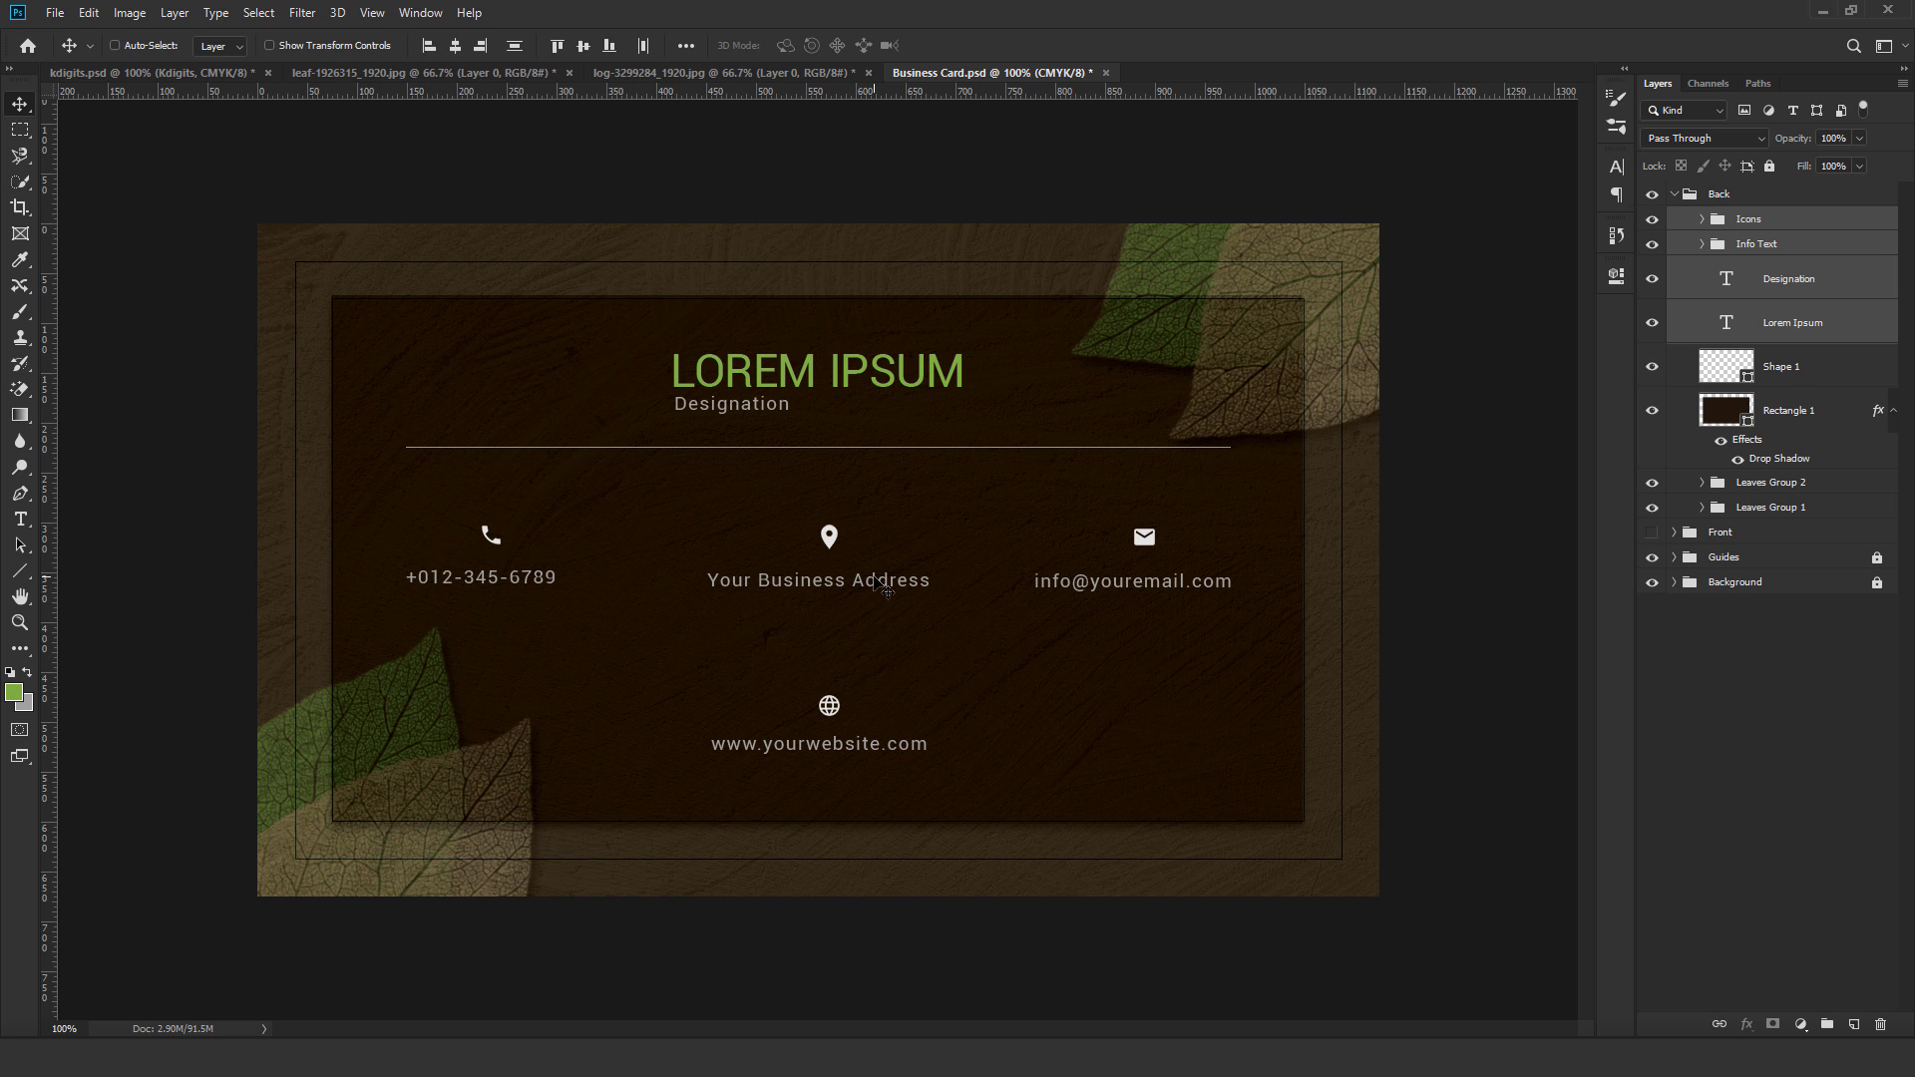
pyautogui.keyDown('shift'); pyautogui.click(1805, 369); pyautogui.keyUp('shift')
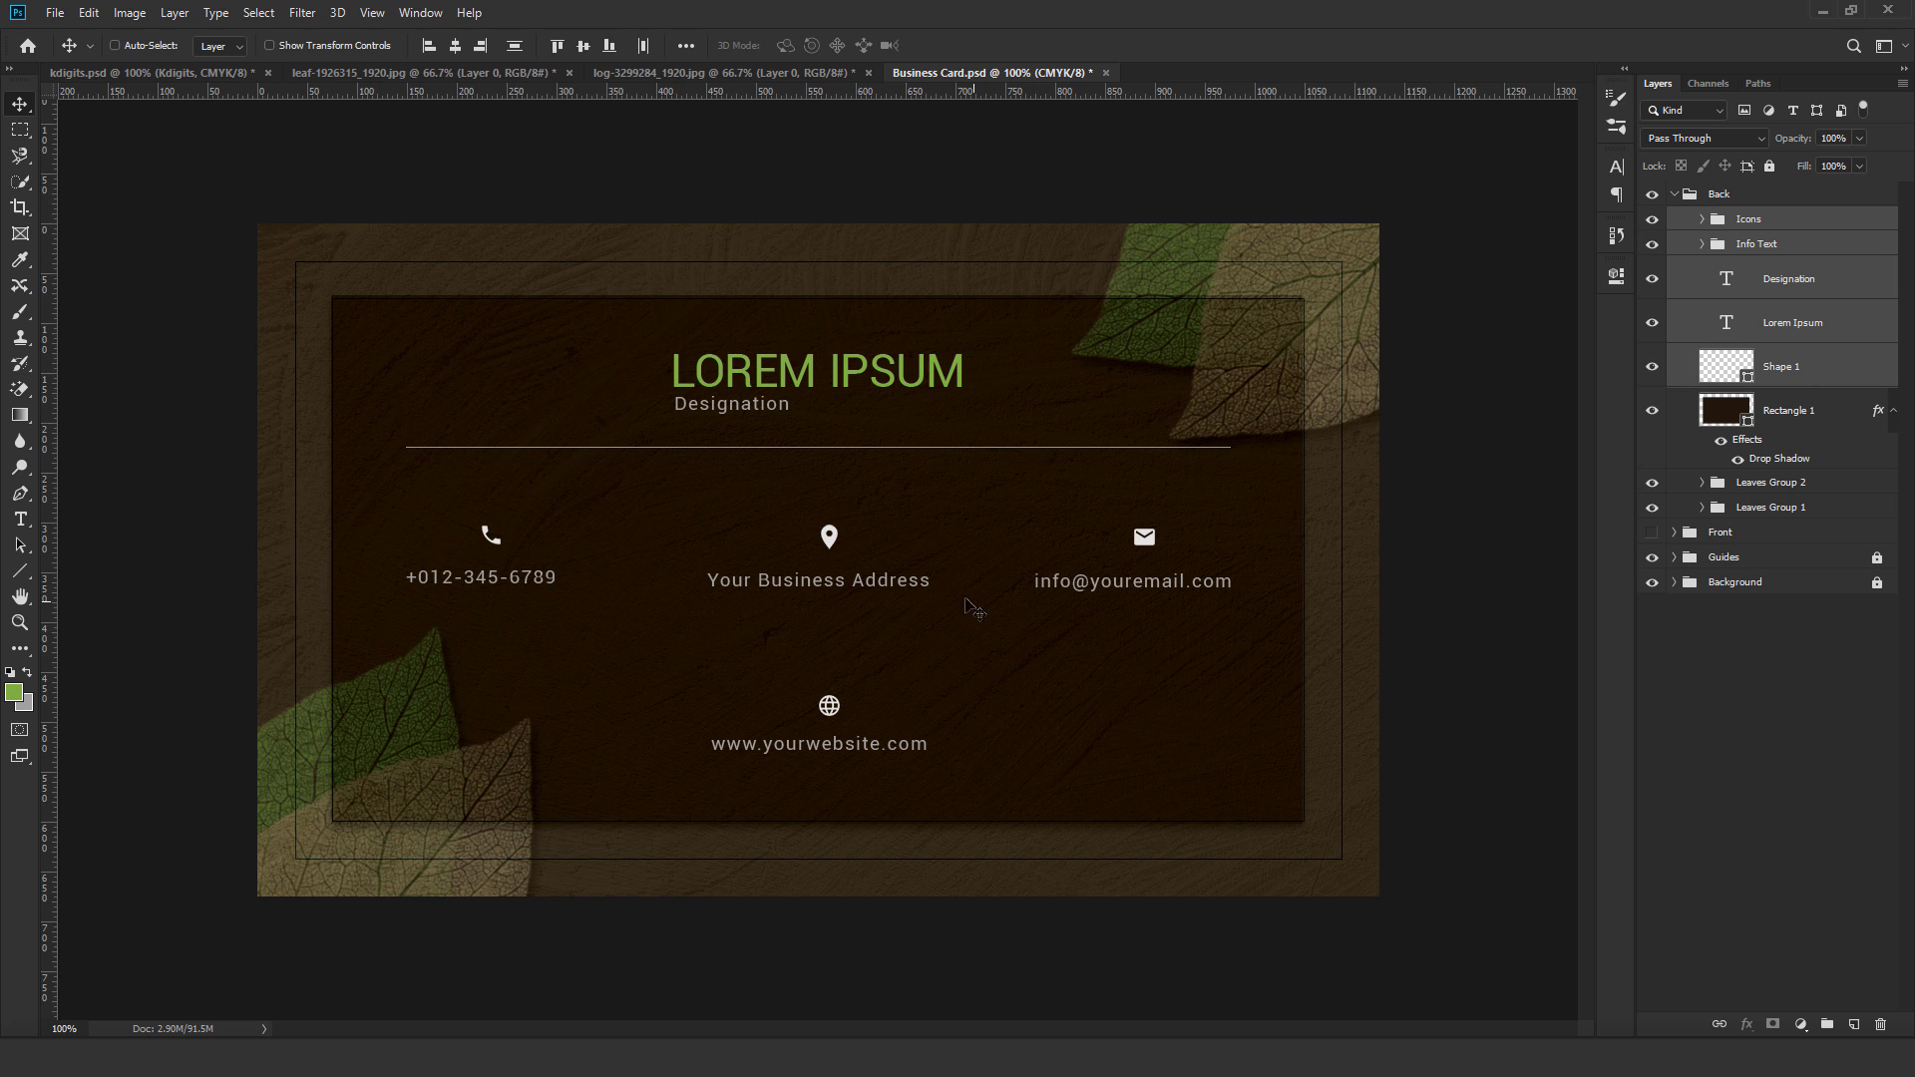
pyautogui.moveTo(866, 575); pyautogui.dragTo(869, 583)
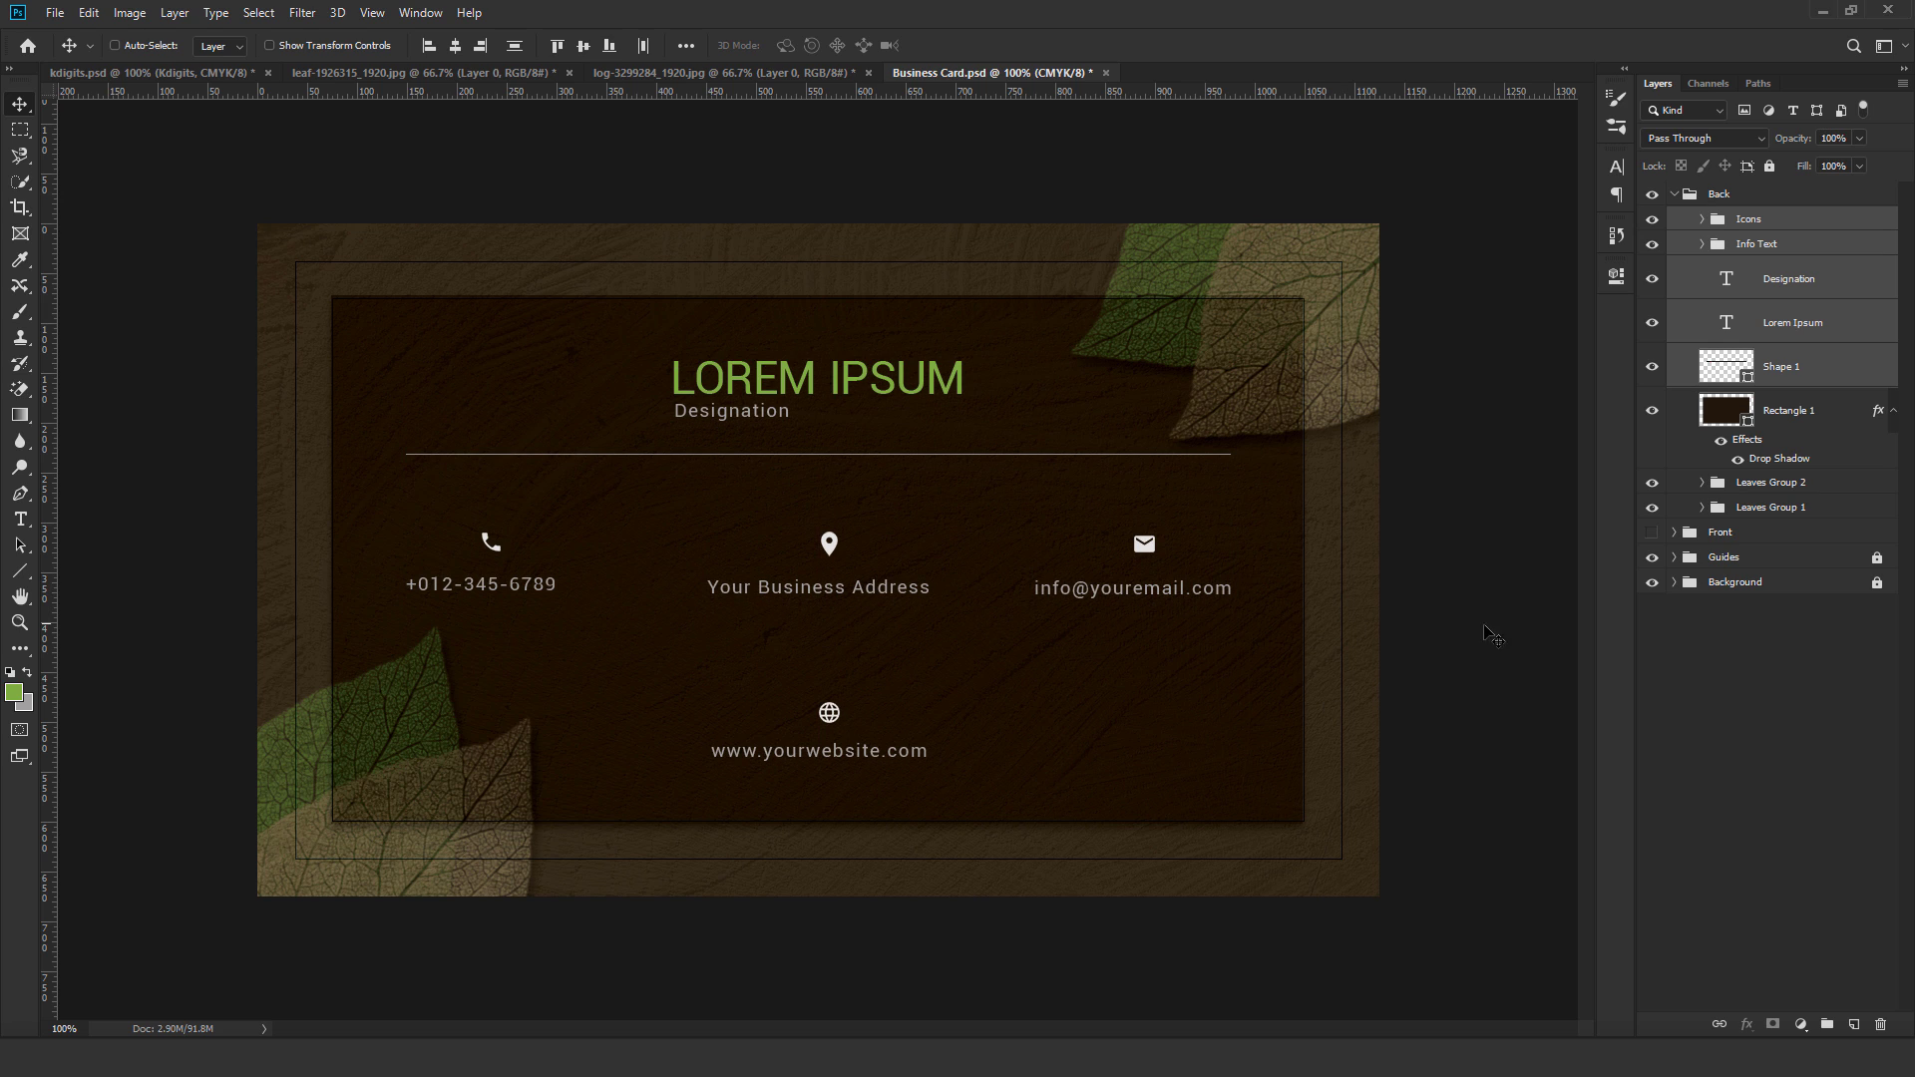
pyautogui.click(1674, 194)
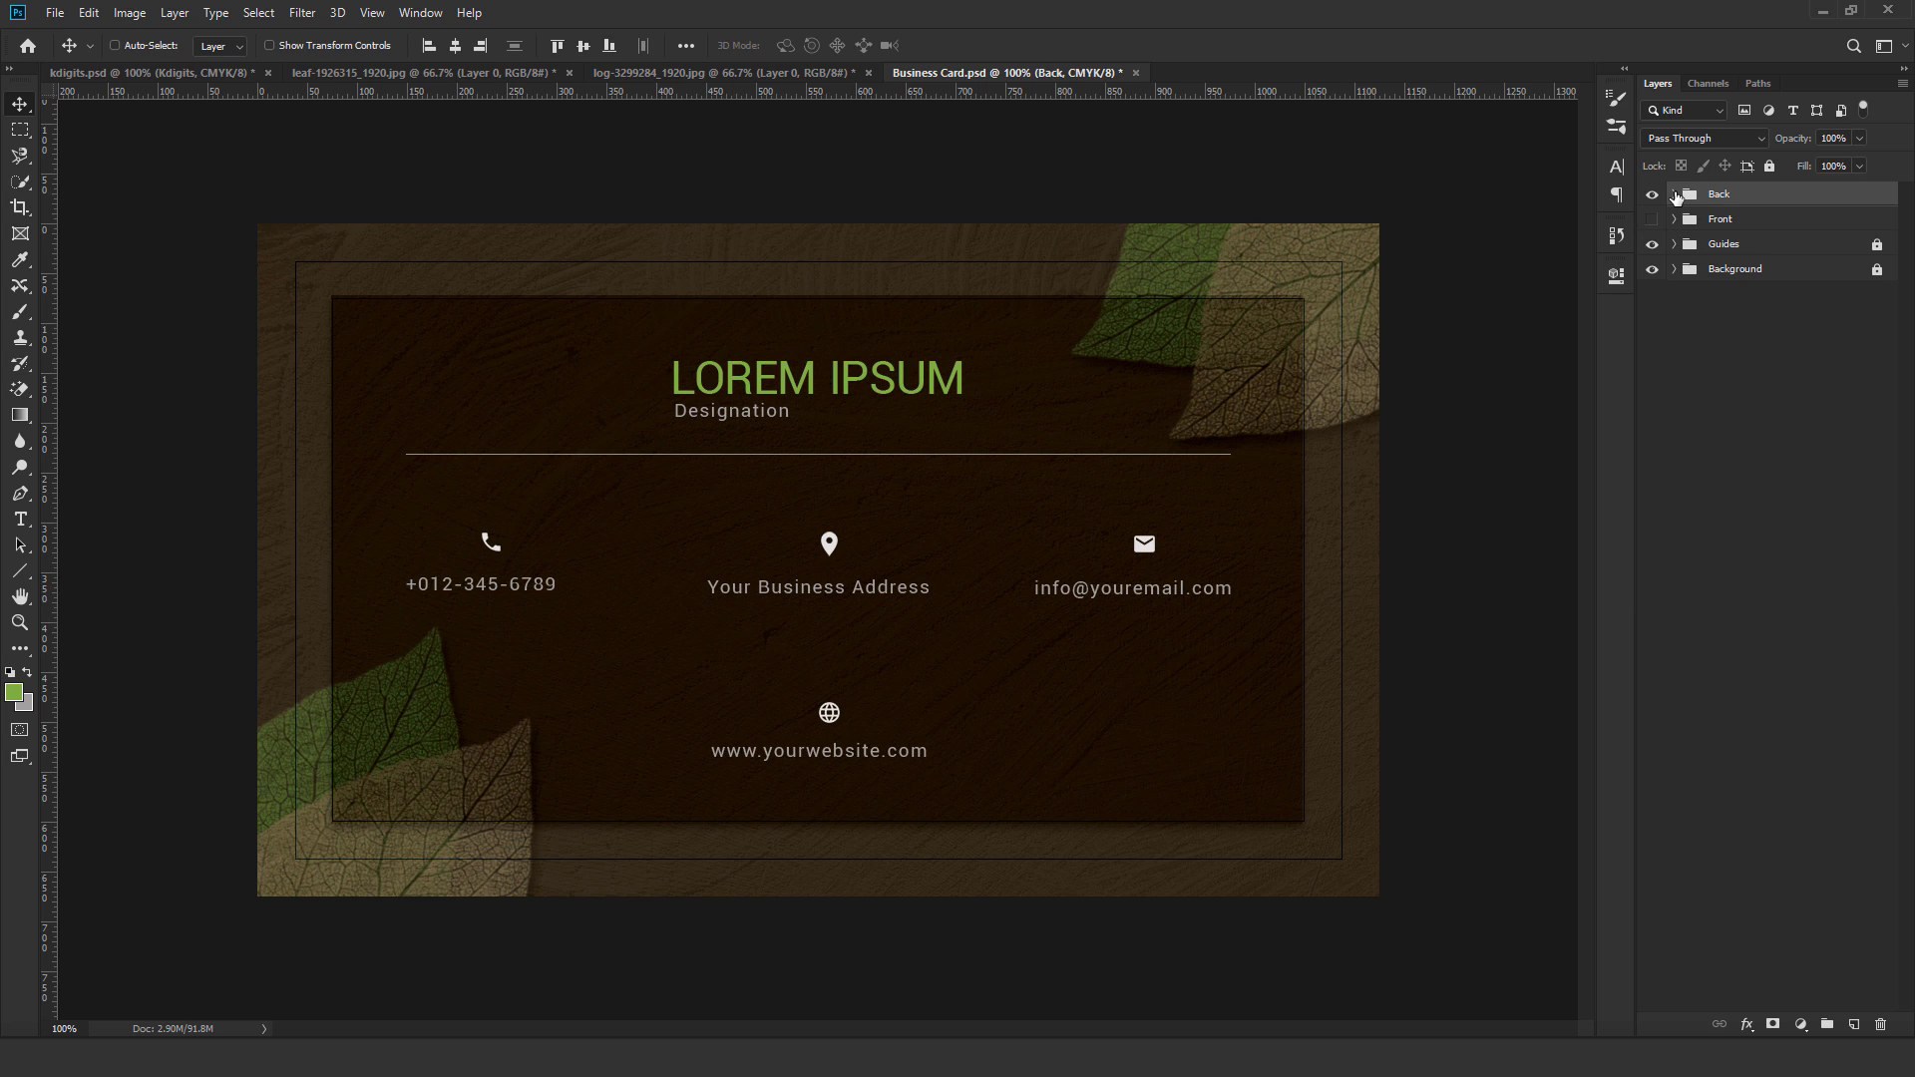
# Hide the Safe Zone layer in the Guides group.
pyautogui.click(1675, 244)
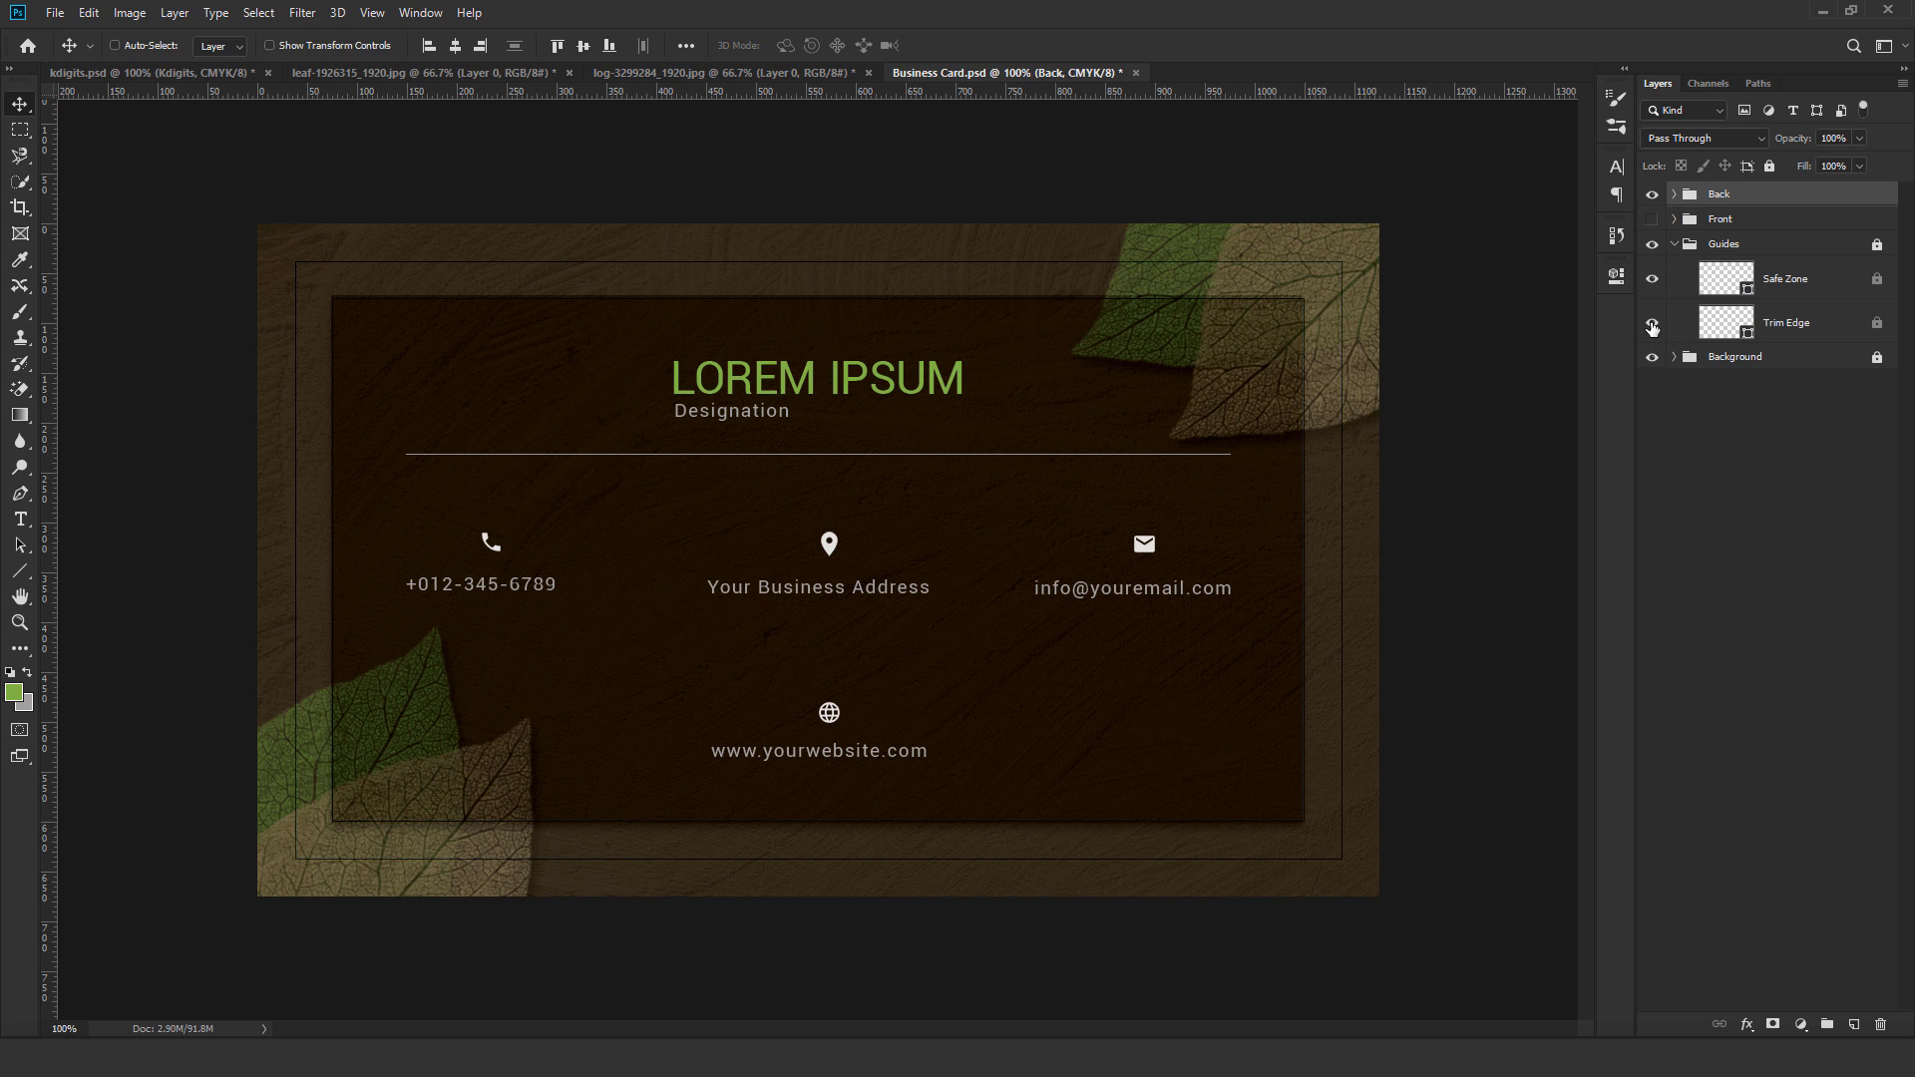
pyautogui.click(1652, 280)
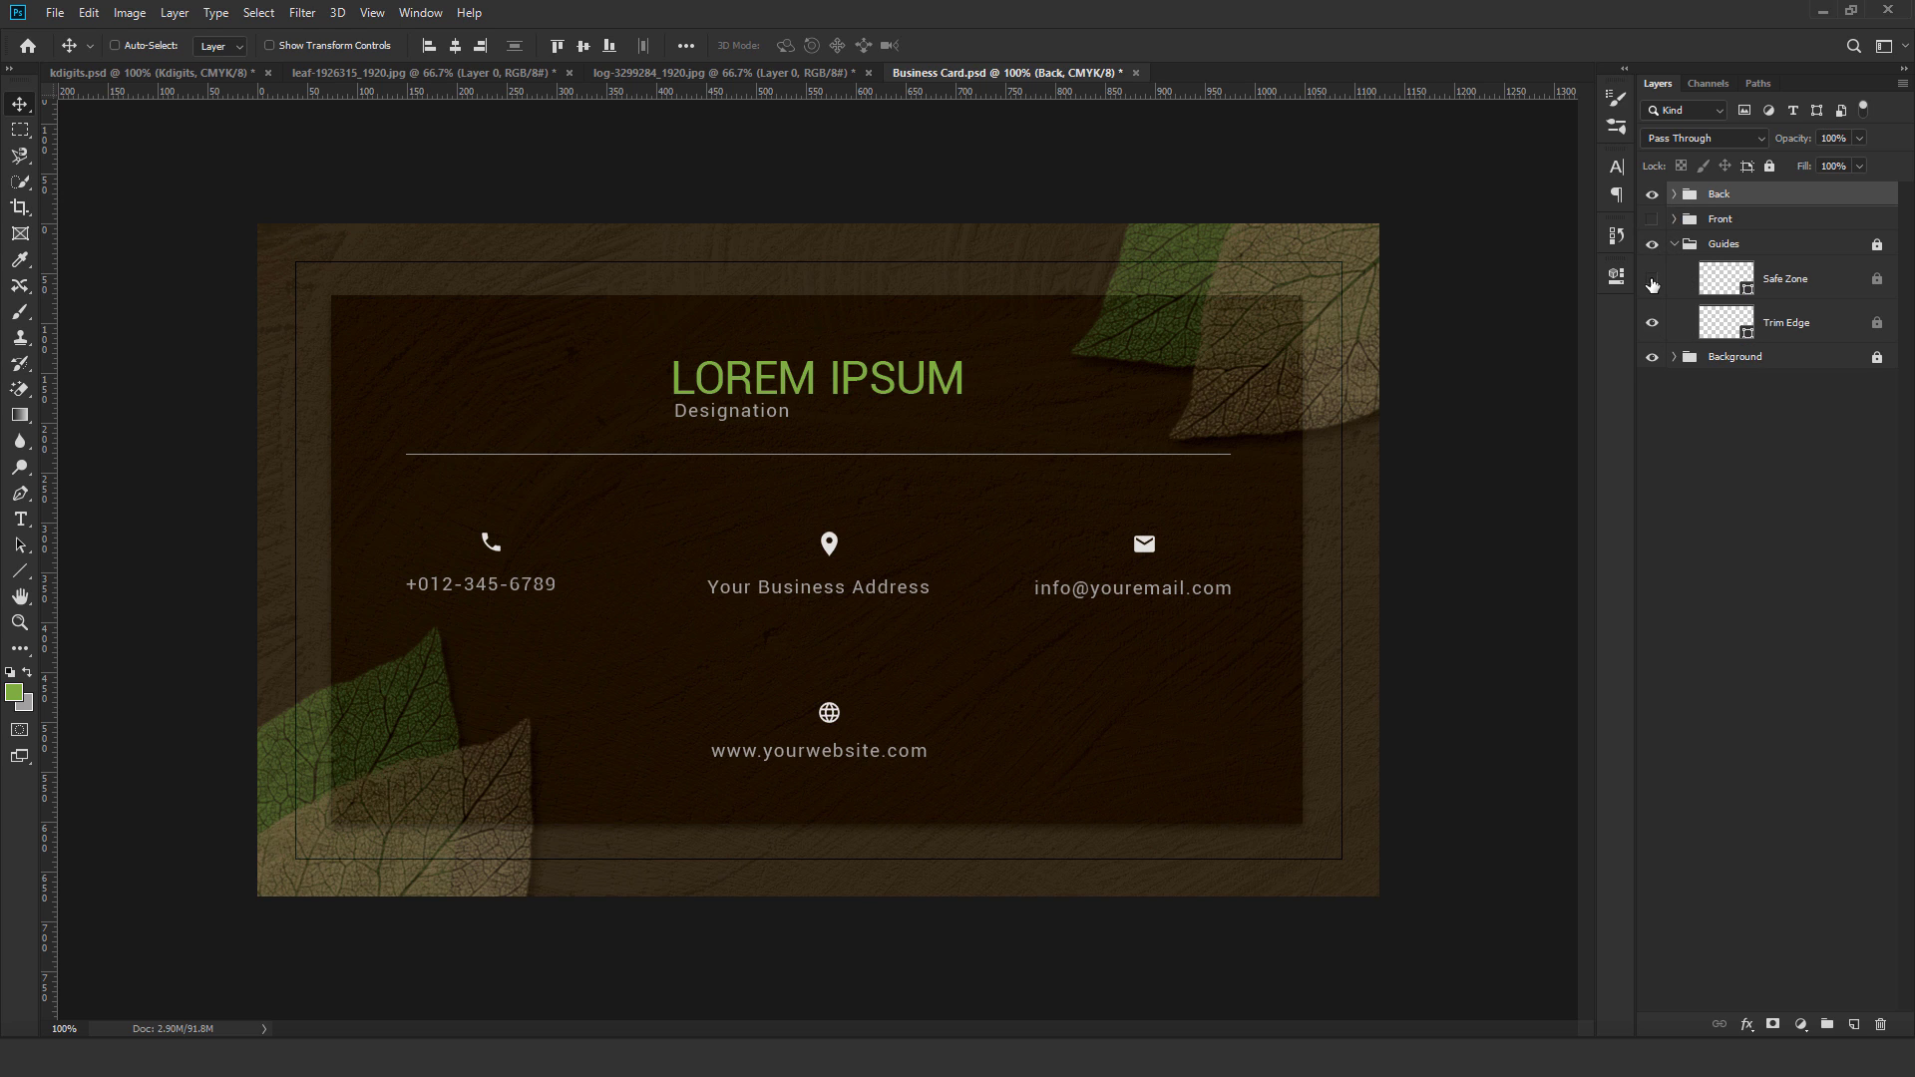
pyautogui.click(1674, 246)
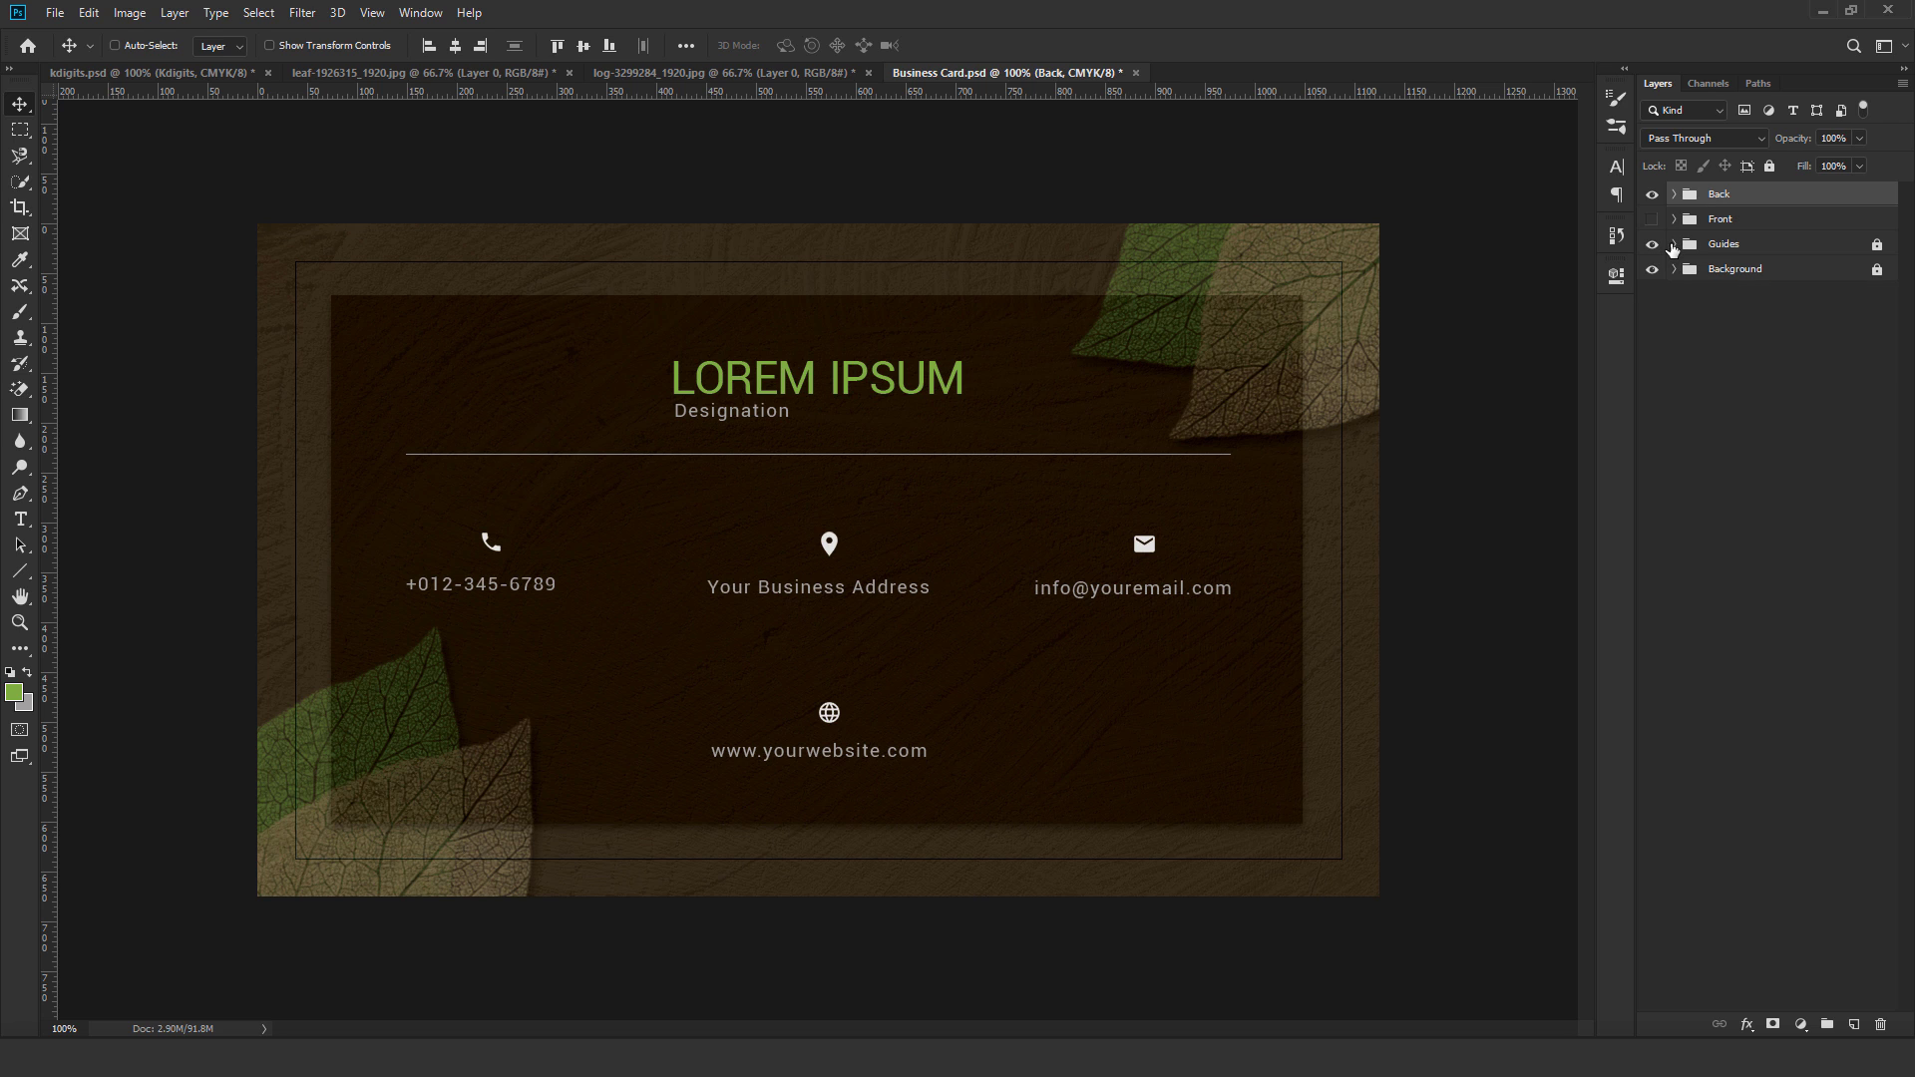
# Save the card under the file name back as a Photoshop PDF, continuing to the PDF settings.
pyautogui.click(55, 12)
pyautogui.click(121, 236)
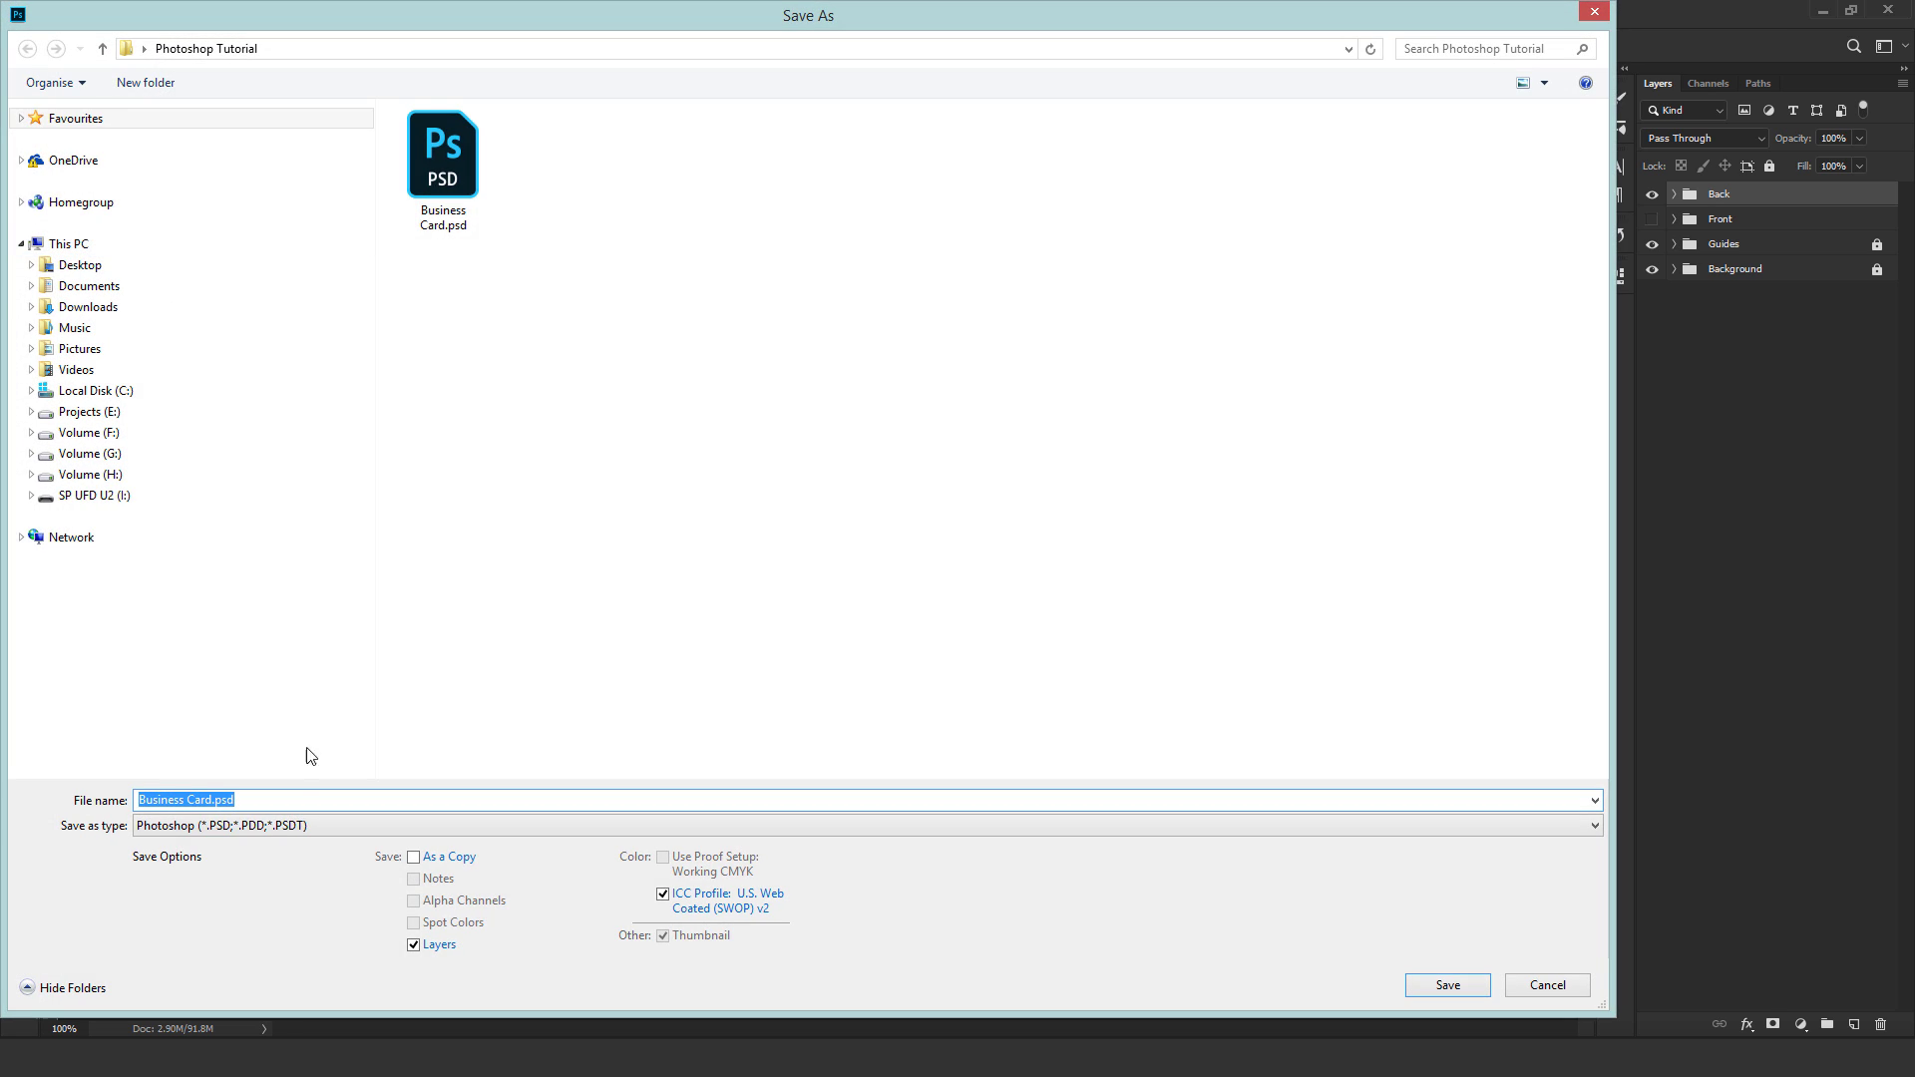
pyautogui.write('back')
pyautogui.click(256, 827)
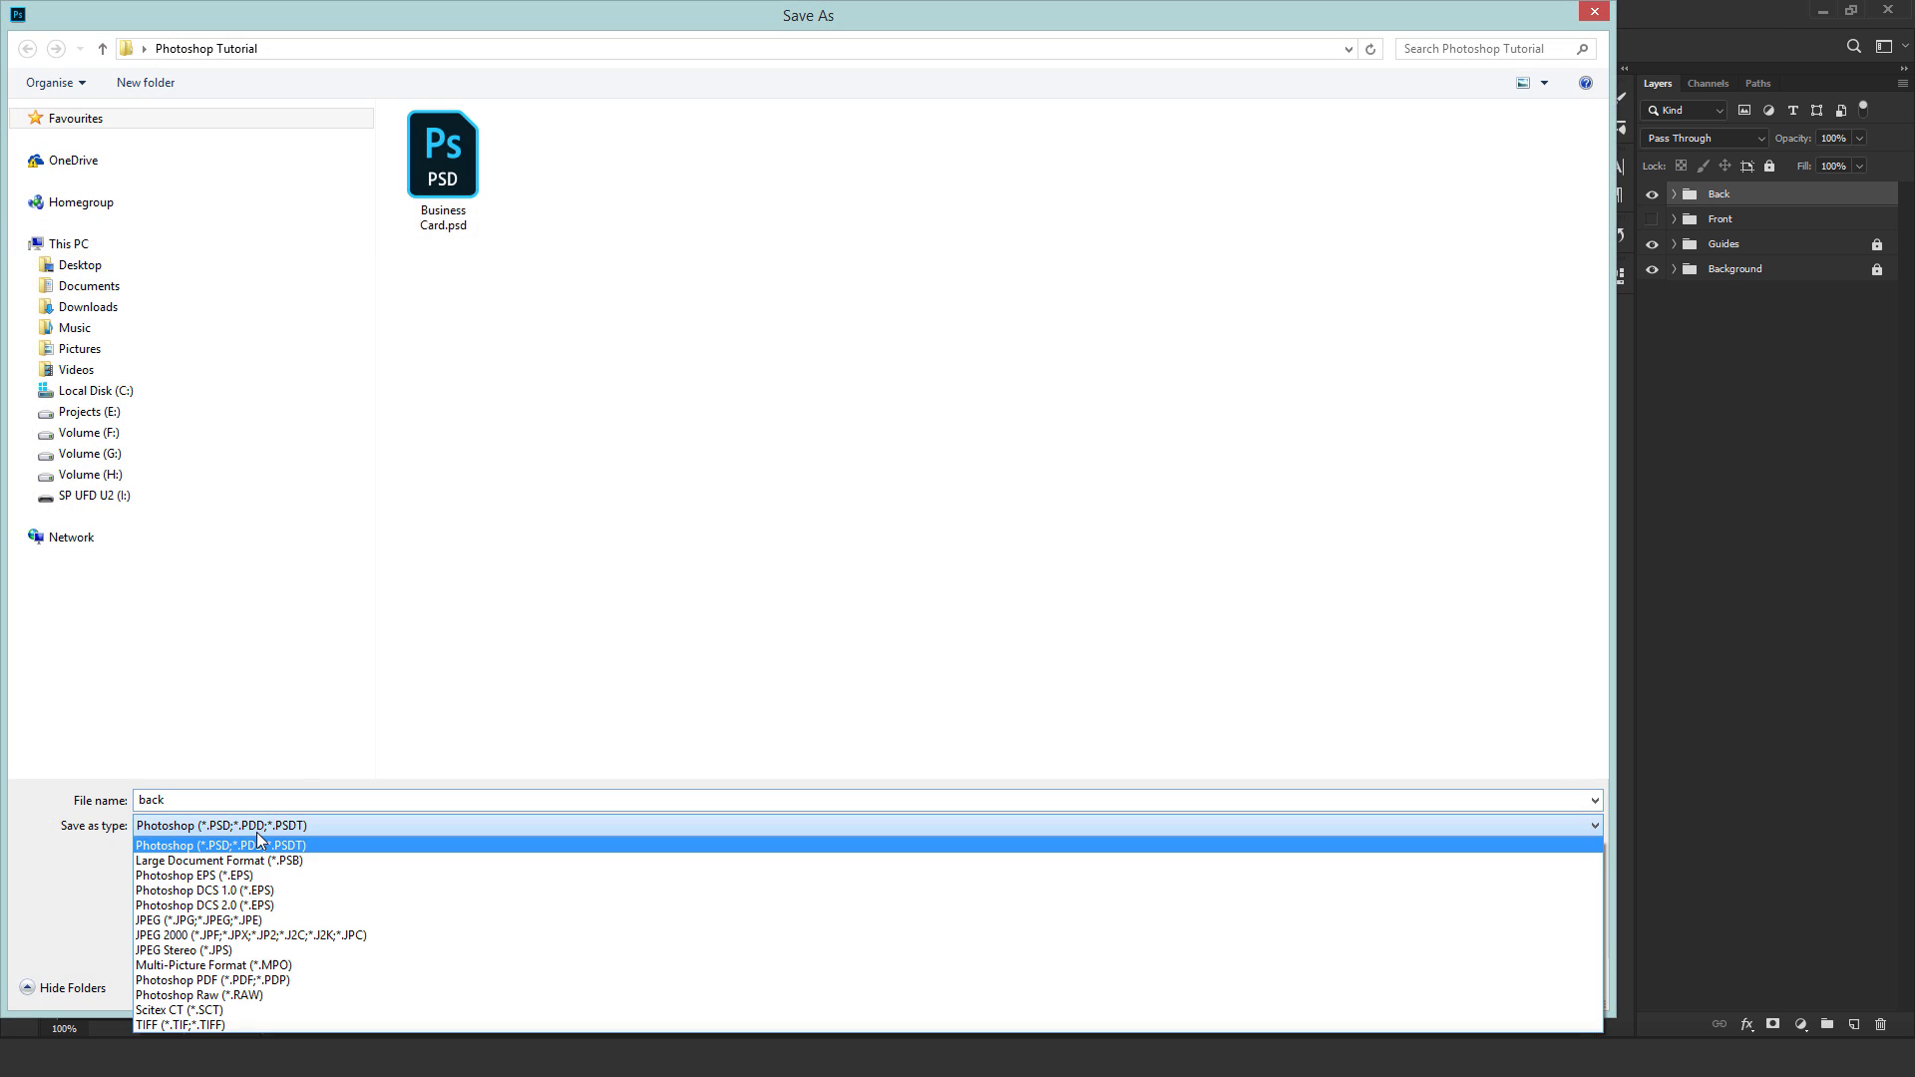
pyautogui.click(212, 980)
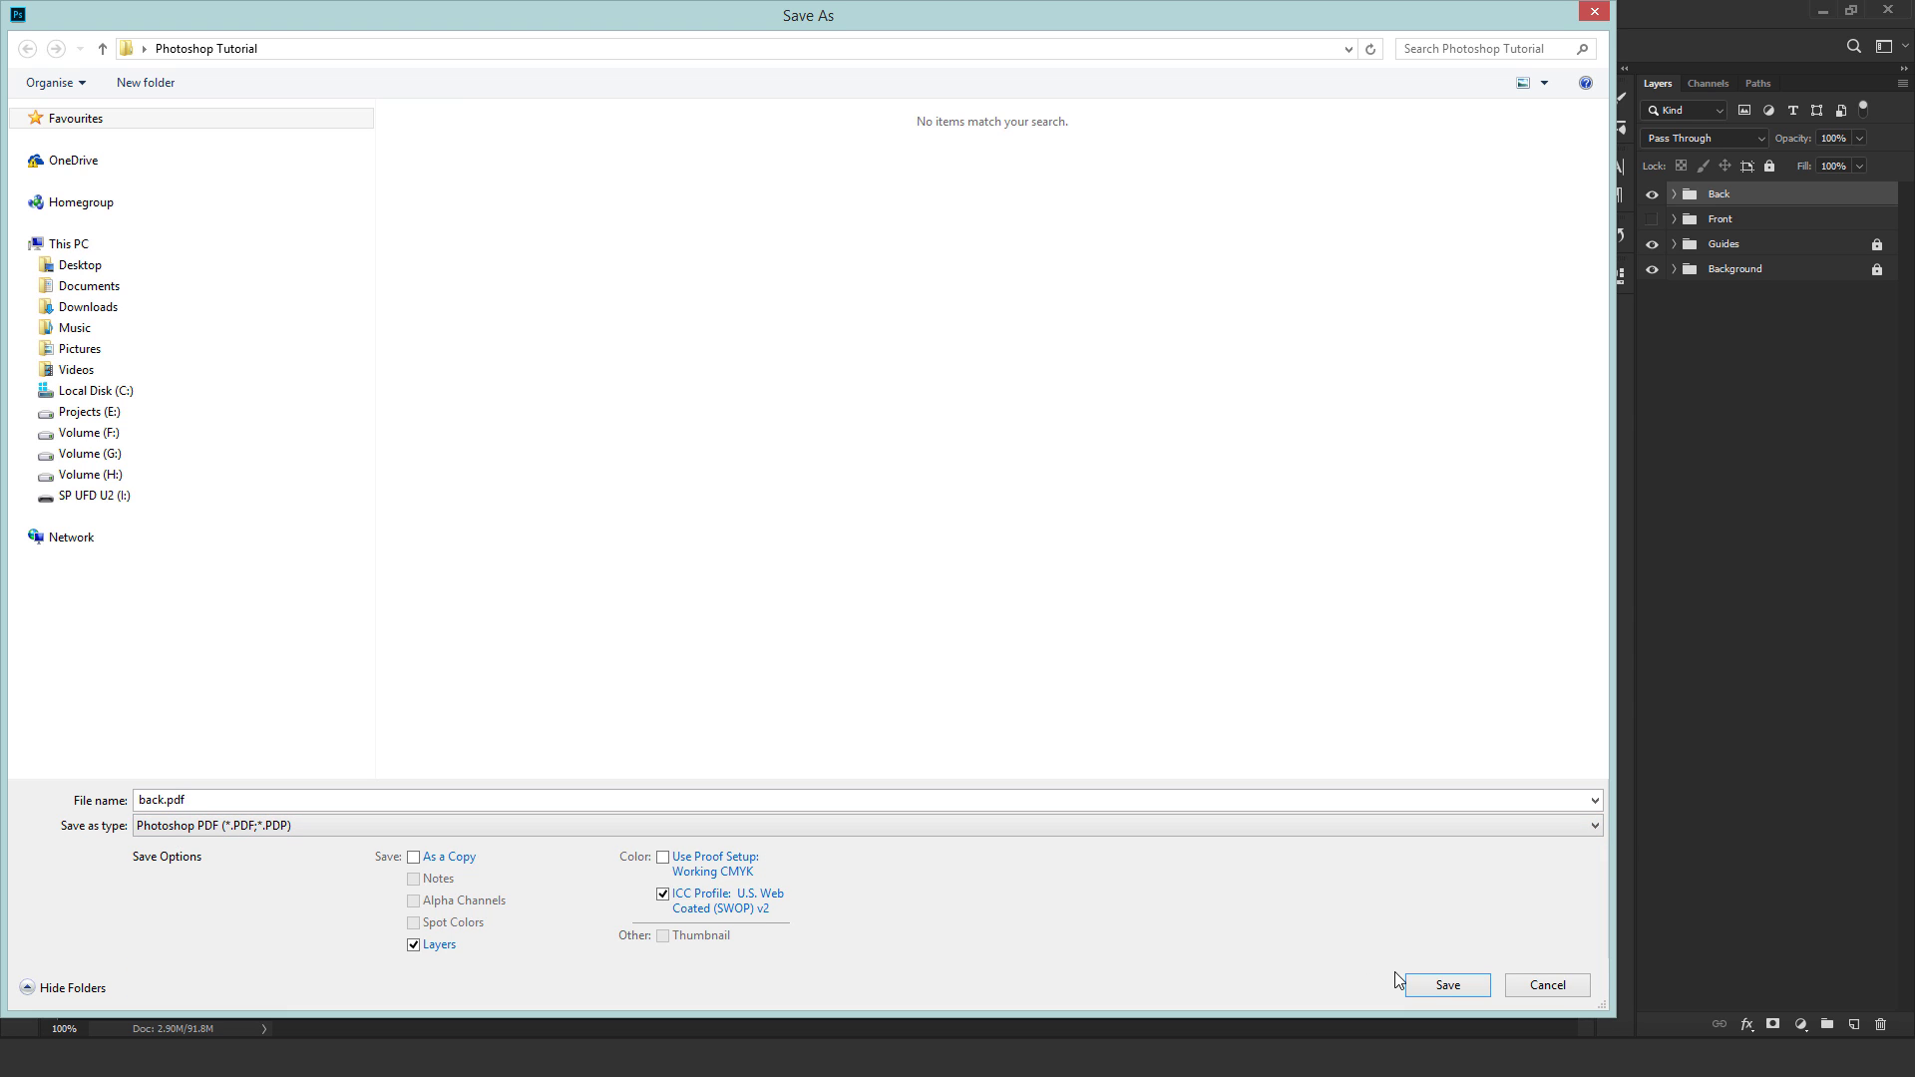
pyautogui.click(1433, 991)
pyautogui.click(980, 407)
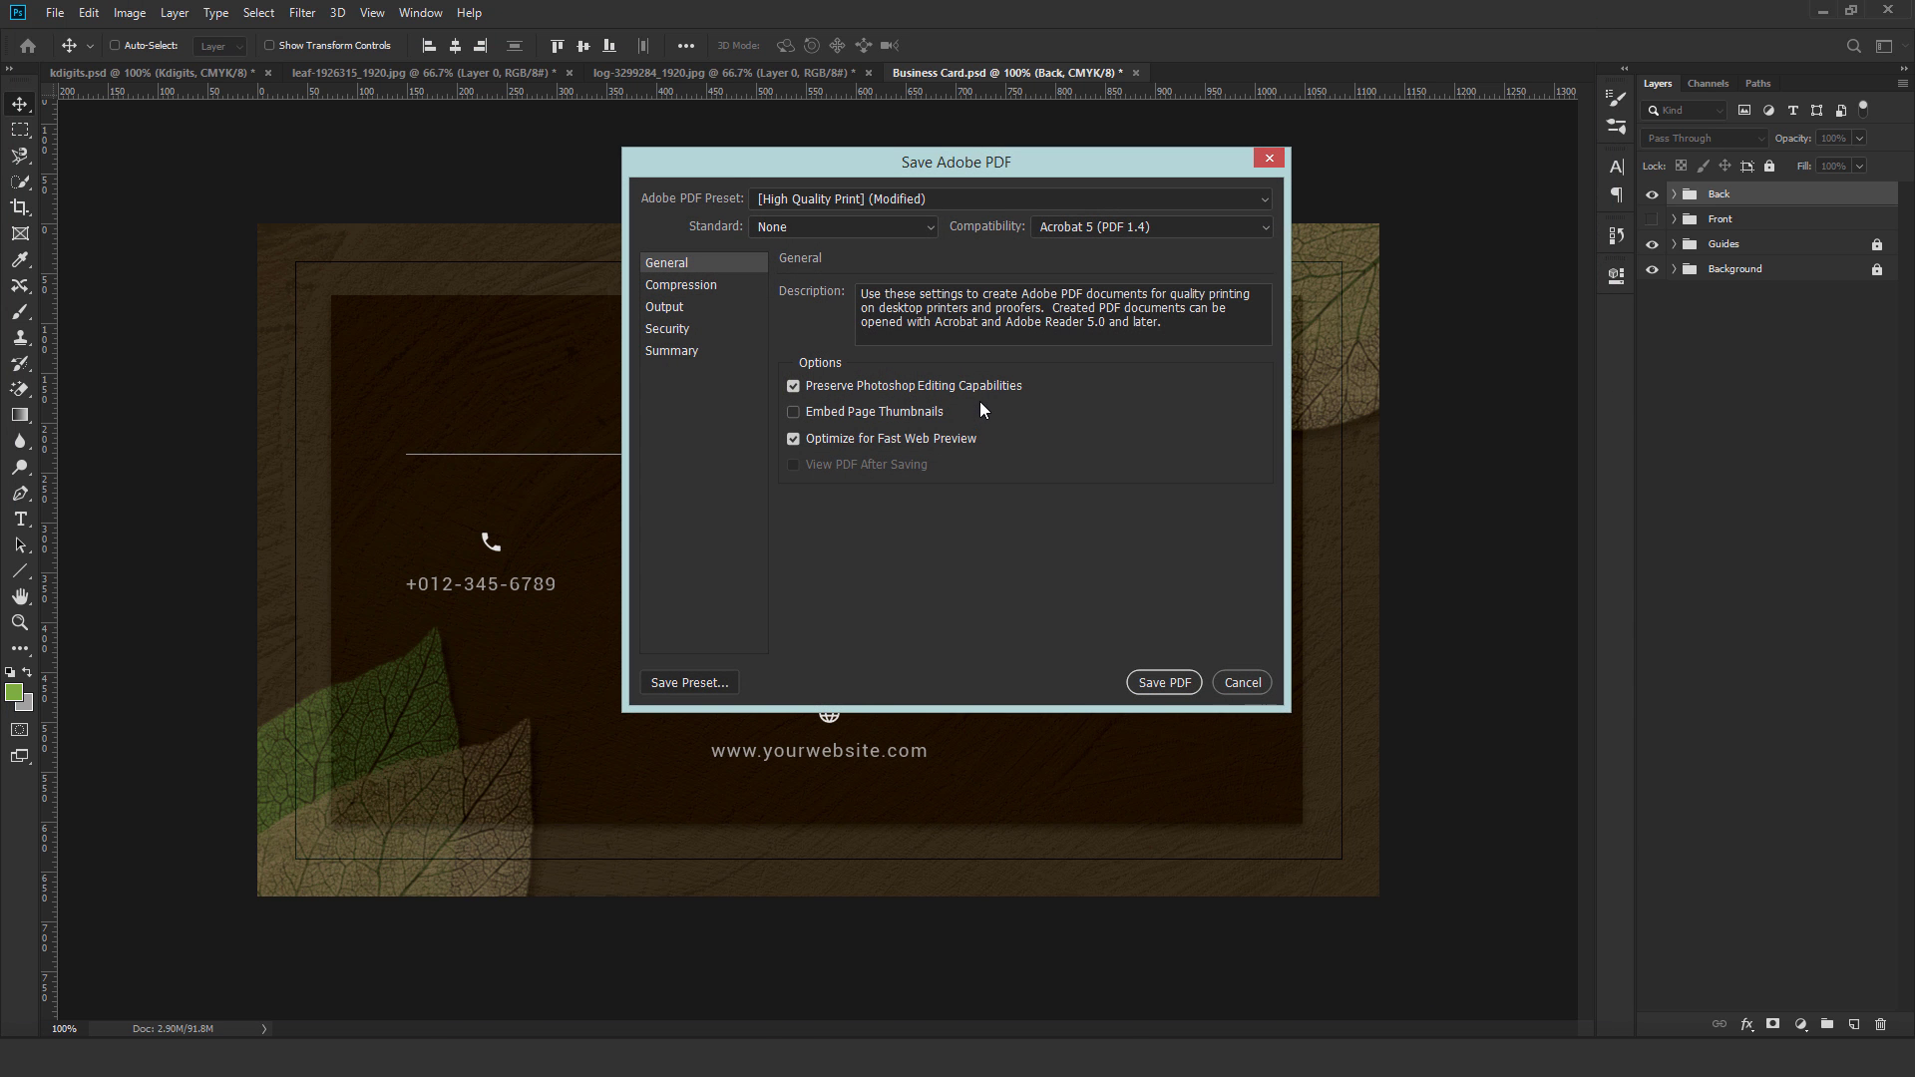
# Choose the [High Quality Print] preset and save the back PDF, keeping Photoshop editing capabilities.
pyautogui.click(992, 199)
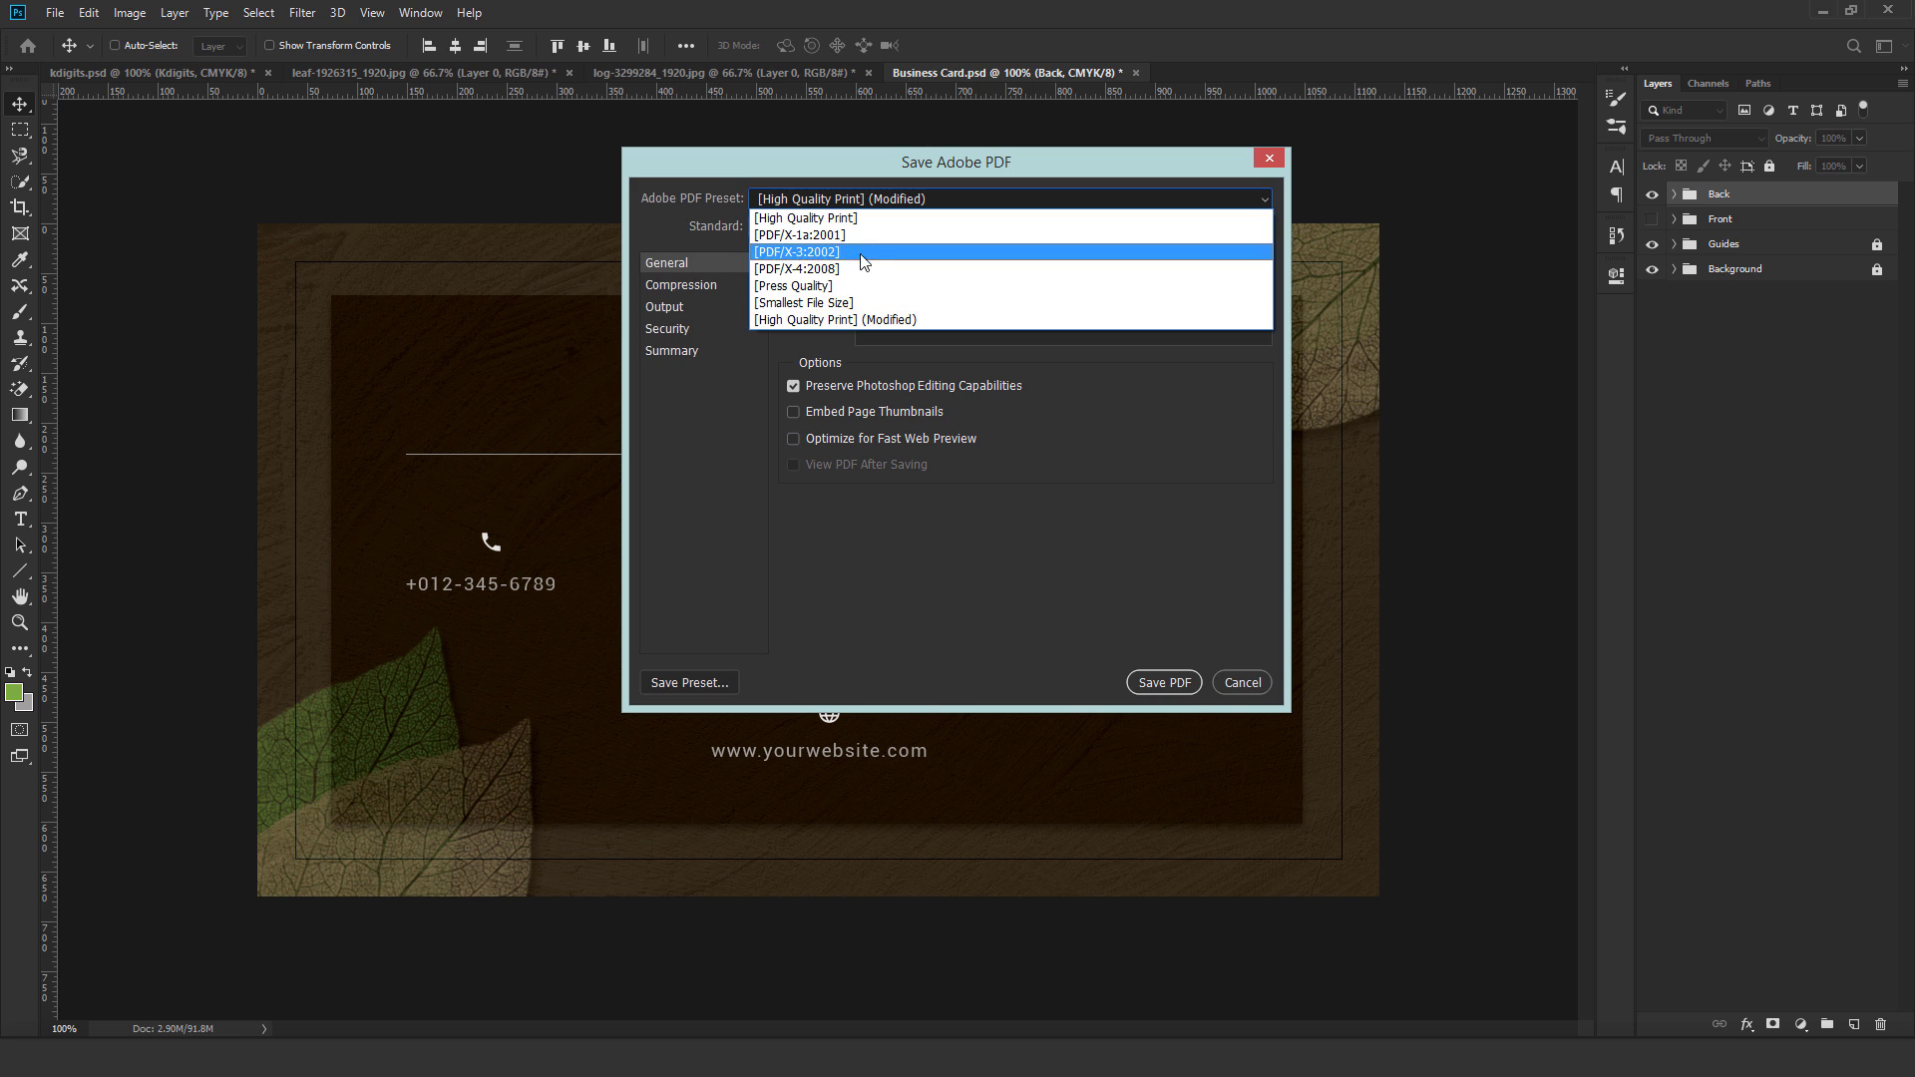
pyautogui.click(816, 216)
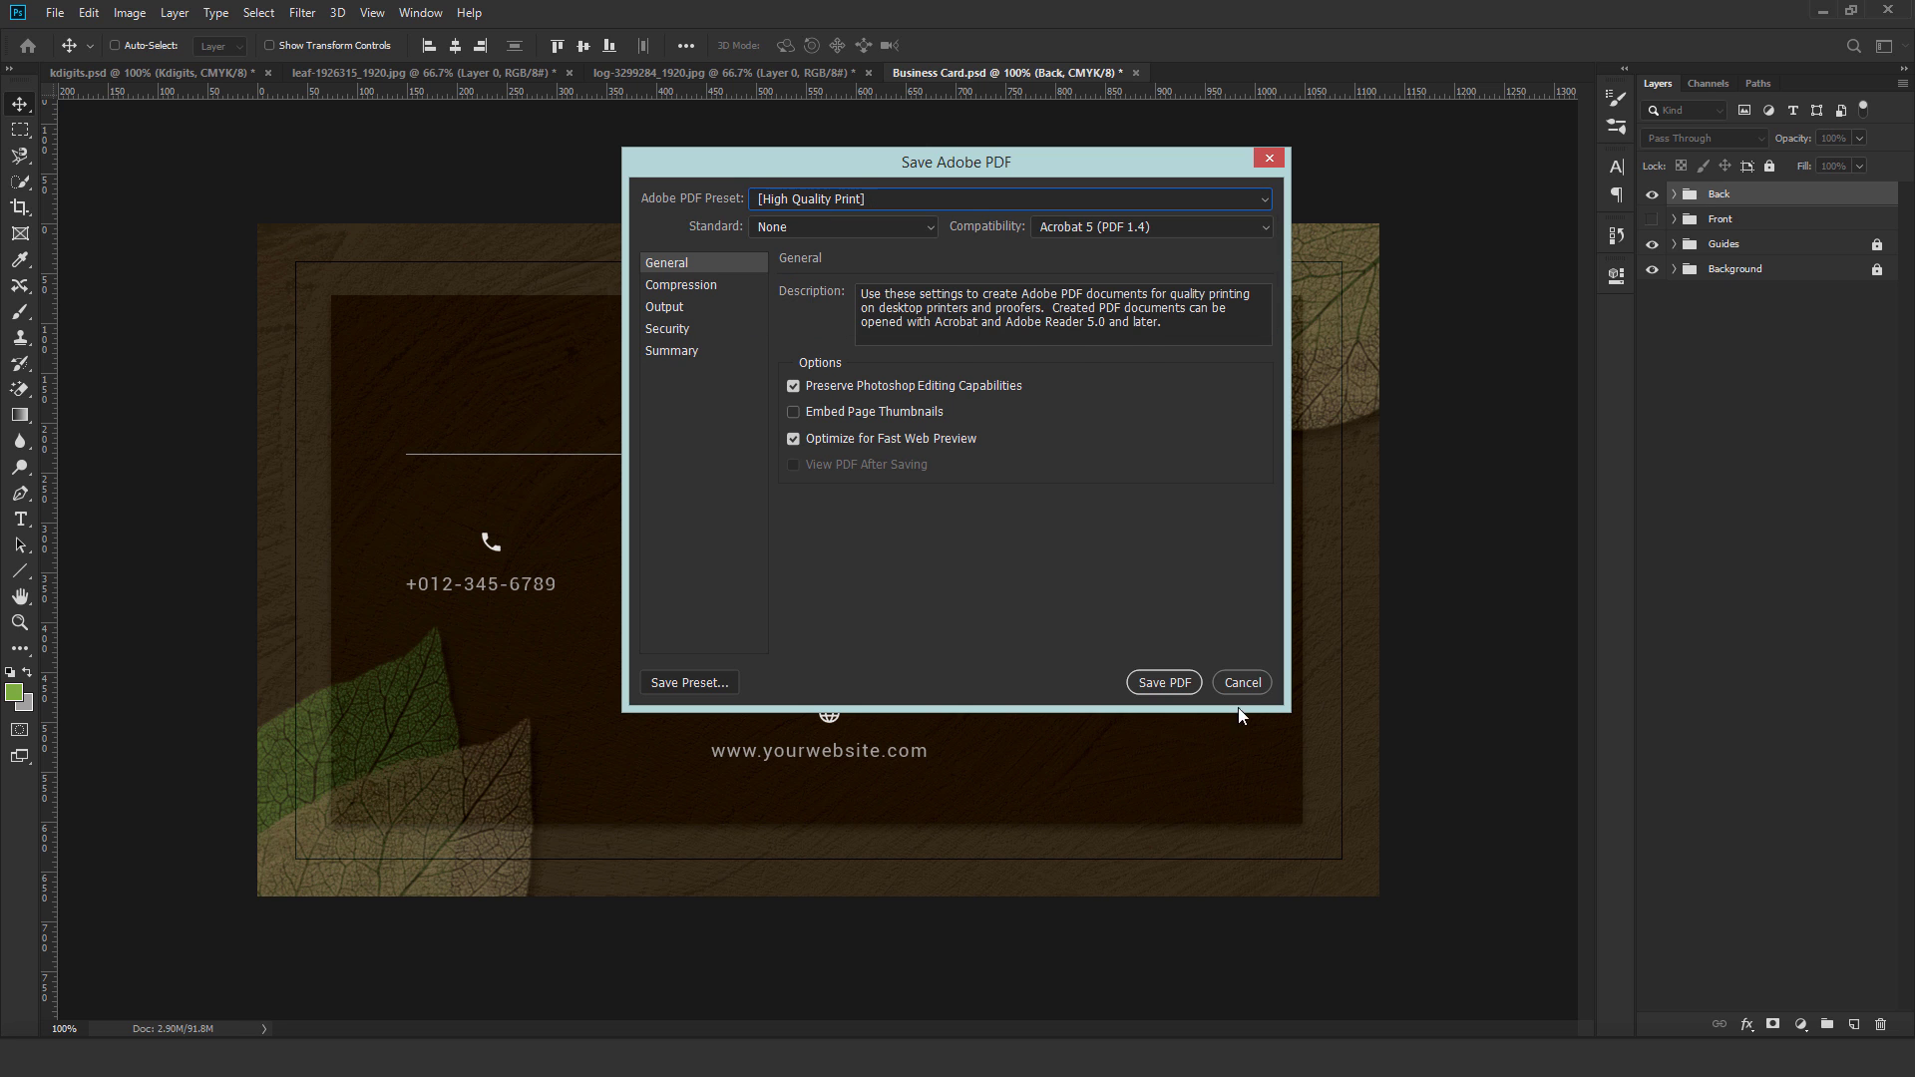
pyautogui.click(1160, 680)
pyautogui.click(985, 439)
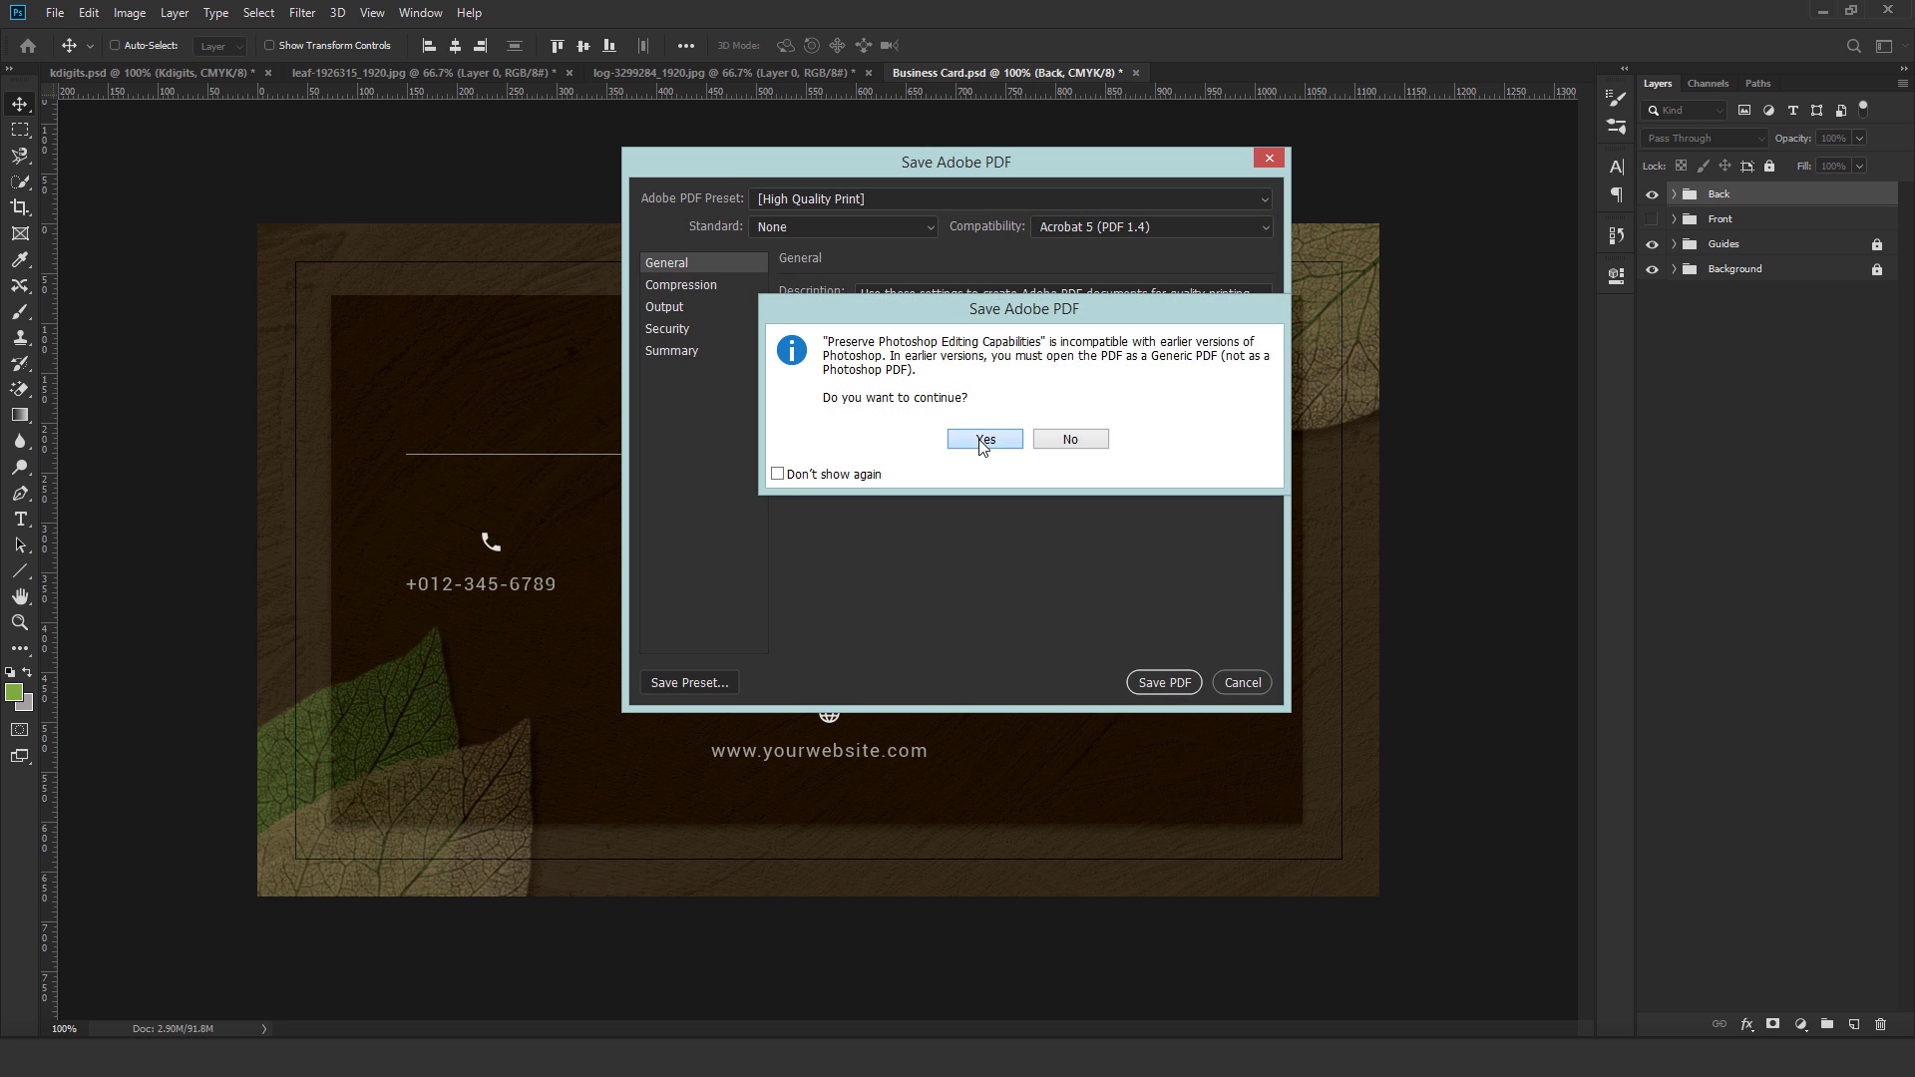
# Hide the Back group, show the Front group, and save the card under the file name front as a Photoshop PDF.
pyautogui.click(1653, 197)
pyautogui.click(1651, 222)
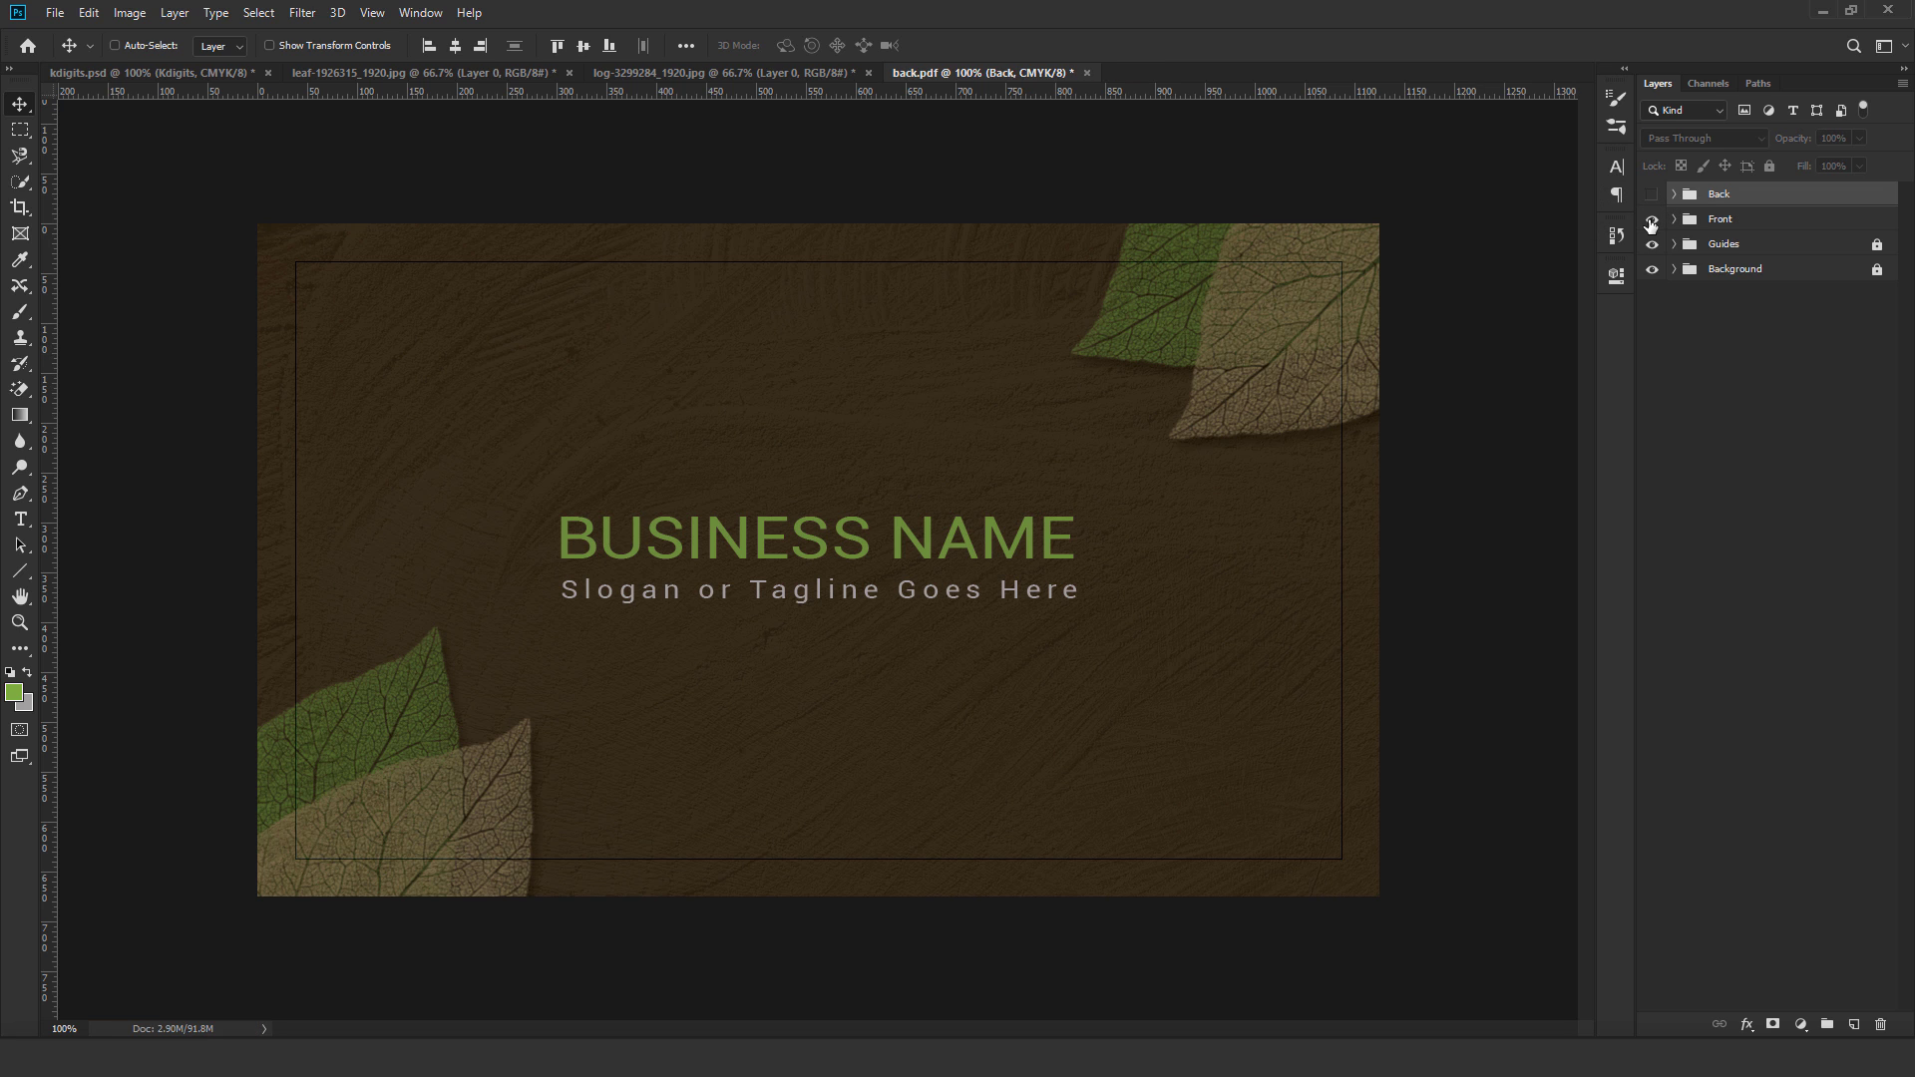
pyautogui.click(55, 13)
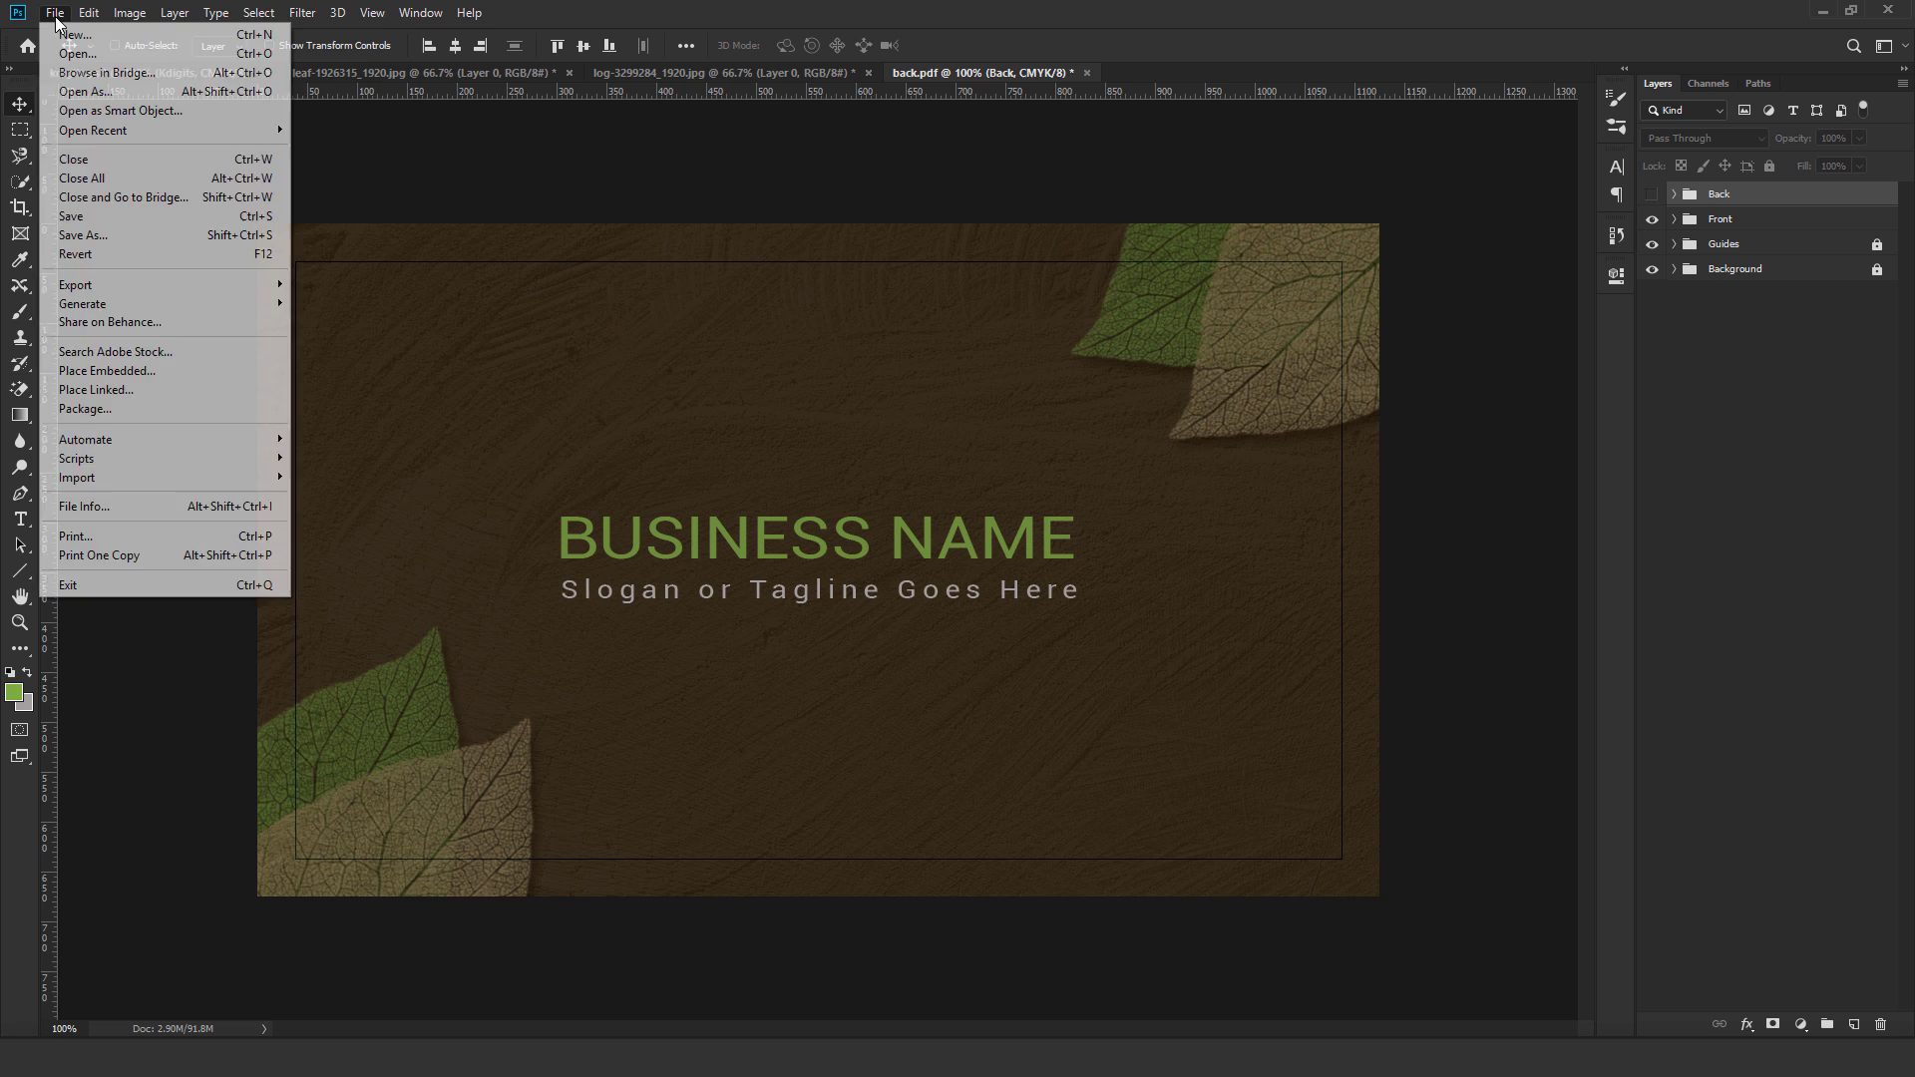
pyautogui.click(92, 219)
pyautogui.write('front')
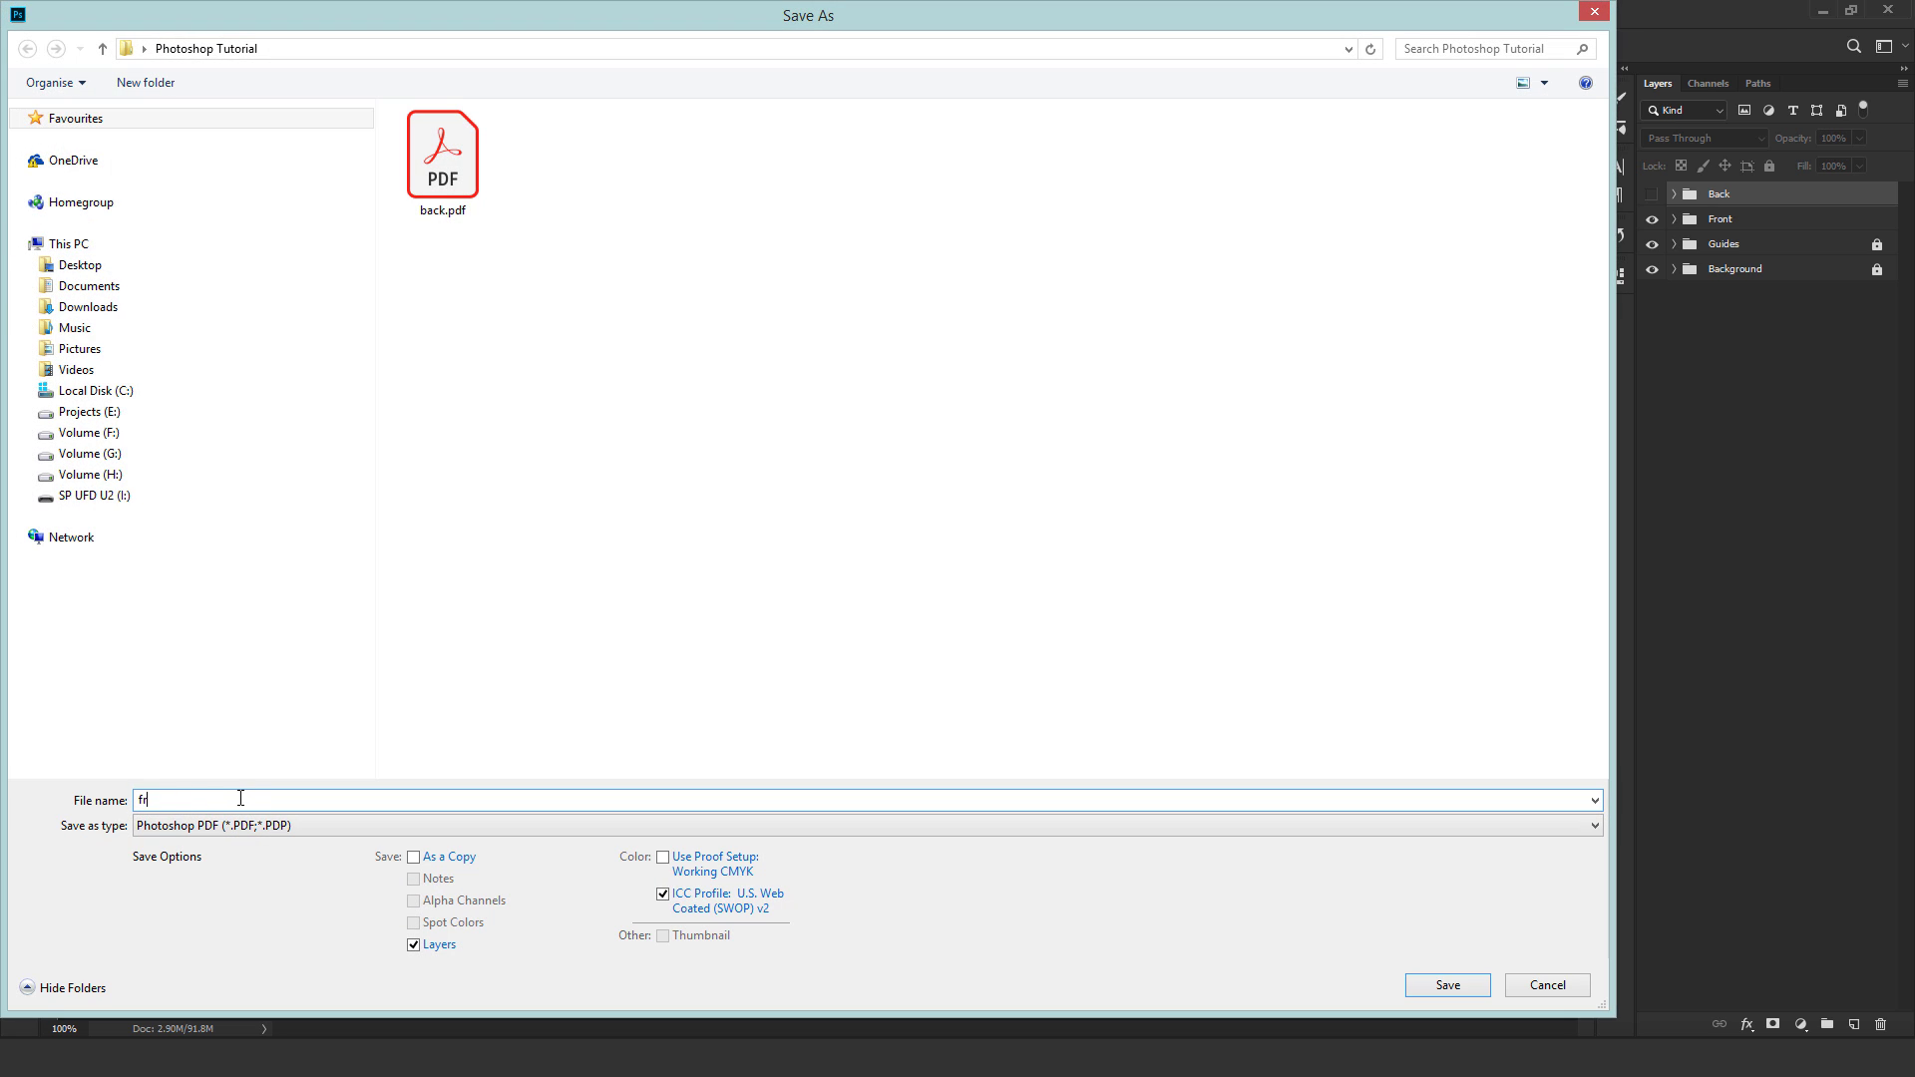
pyautogui.click(1436, 988)
# Write the front PDF with the [High Quality Print] preset, keeping Photoshop editing capabilities.
pyautogui.click(987, 417)
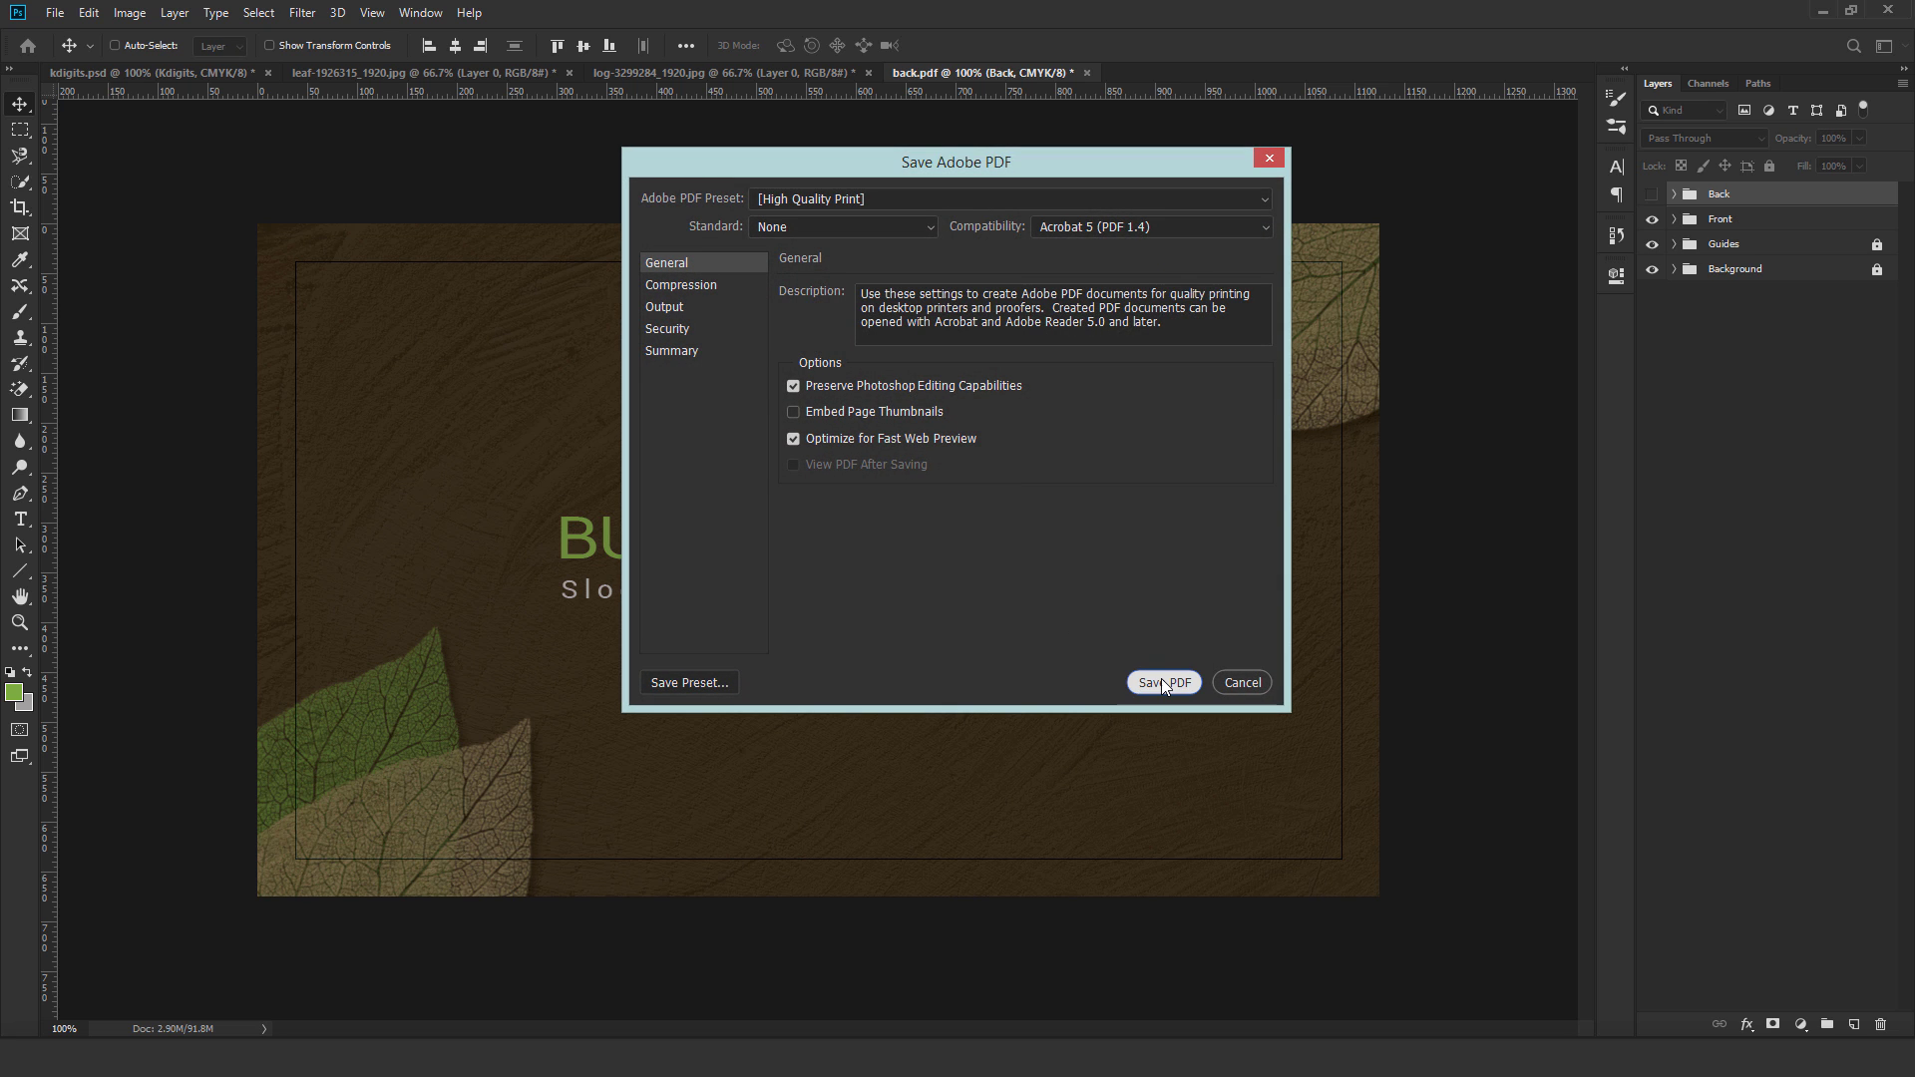
pyautogui.click(1163, 682)
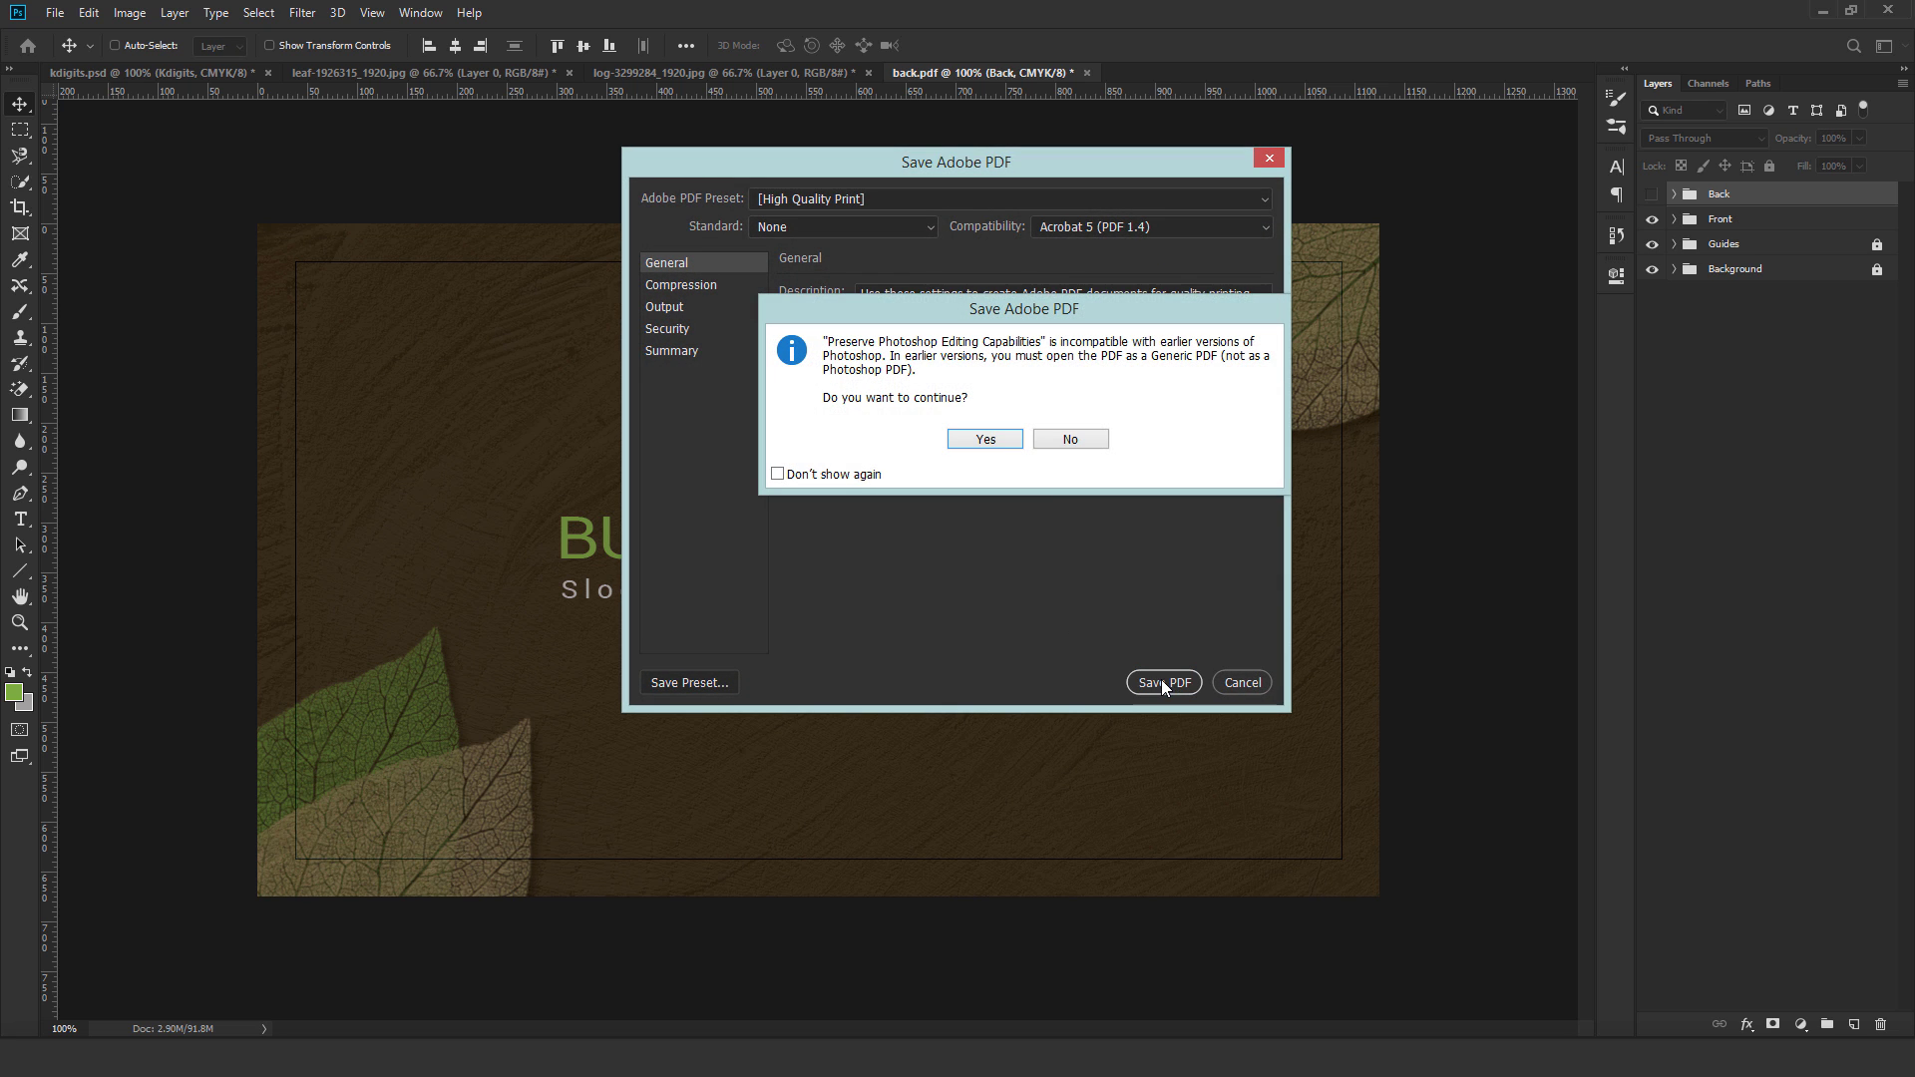
pyautogui.click(987, 440)
# Open front.pdf and back.pdf from the Photoshop Tutorial folder in Adobe Acrobat Reader and compare both card sides.
pyautogui.click(78, 1057)
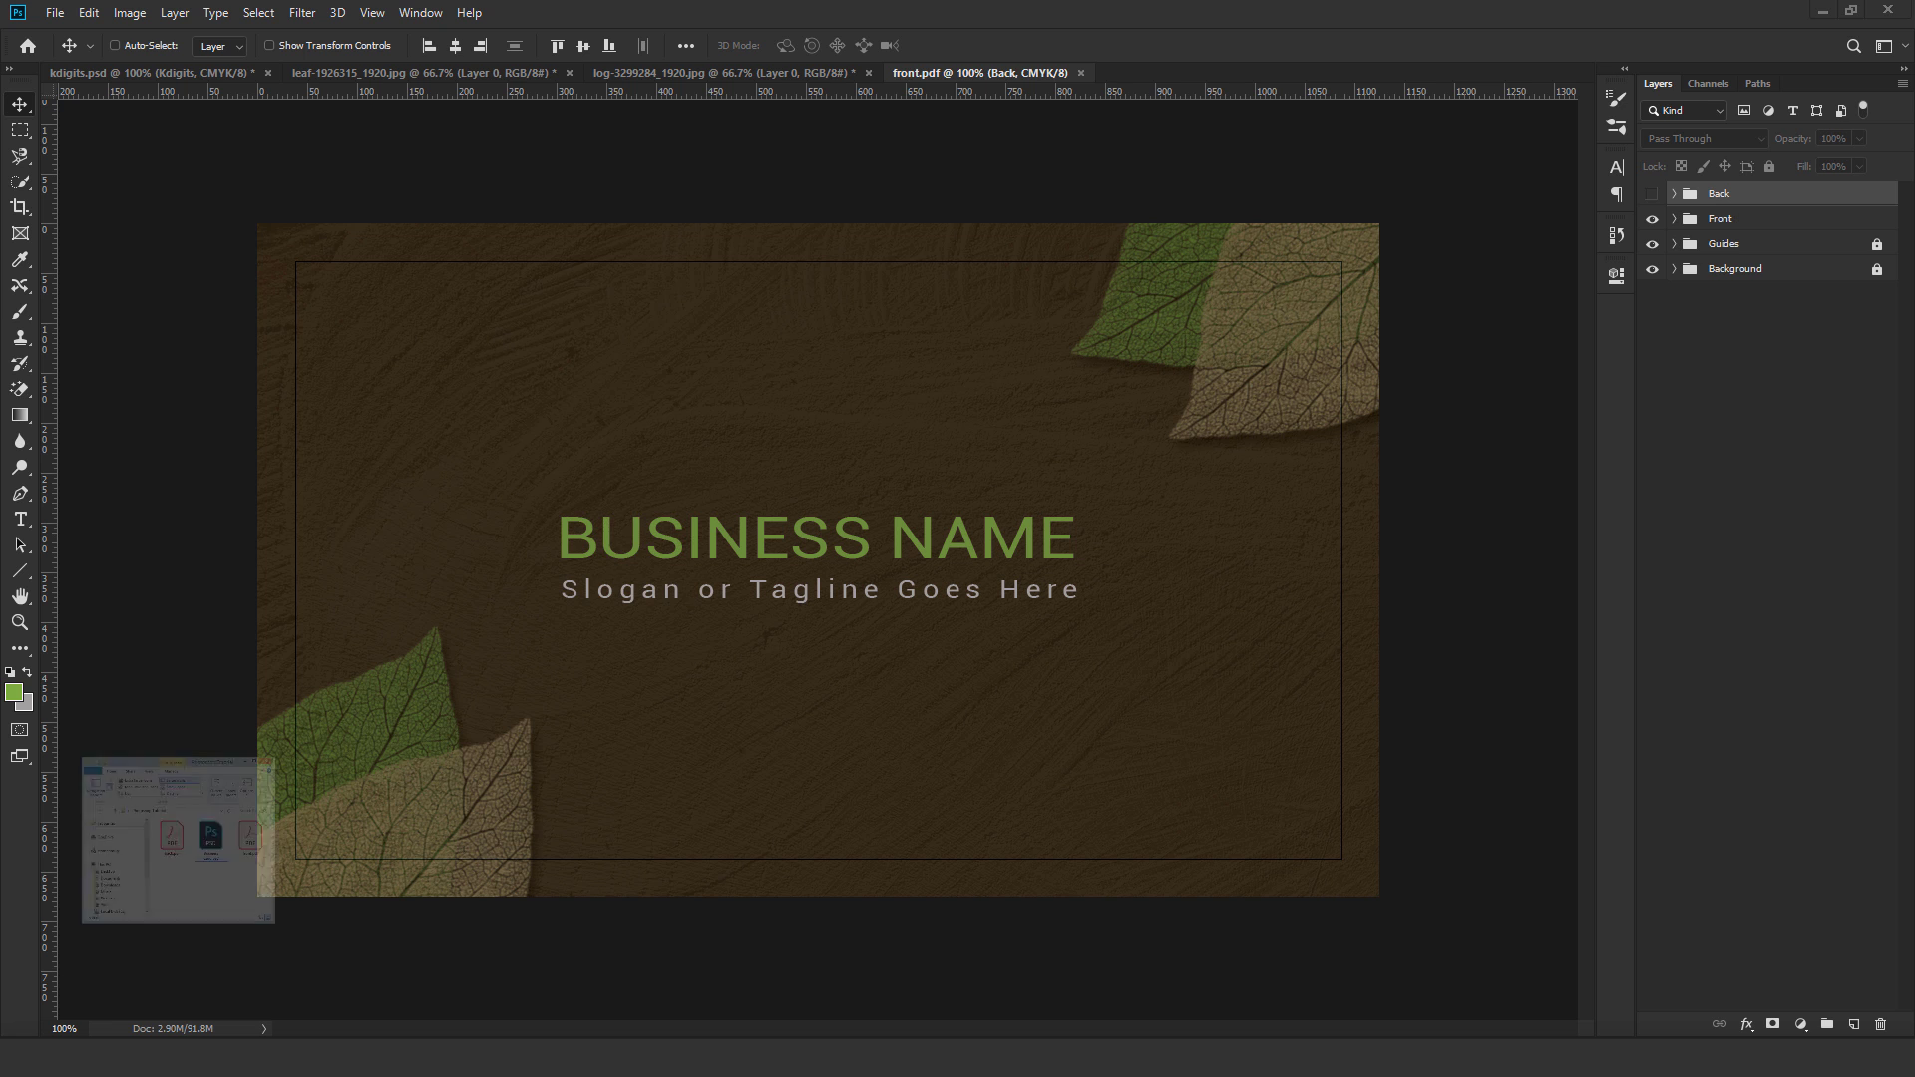
pyautogui.doubleClick(654, 370)
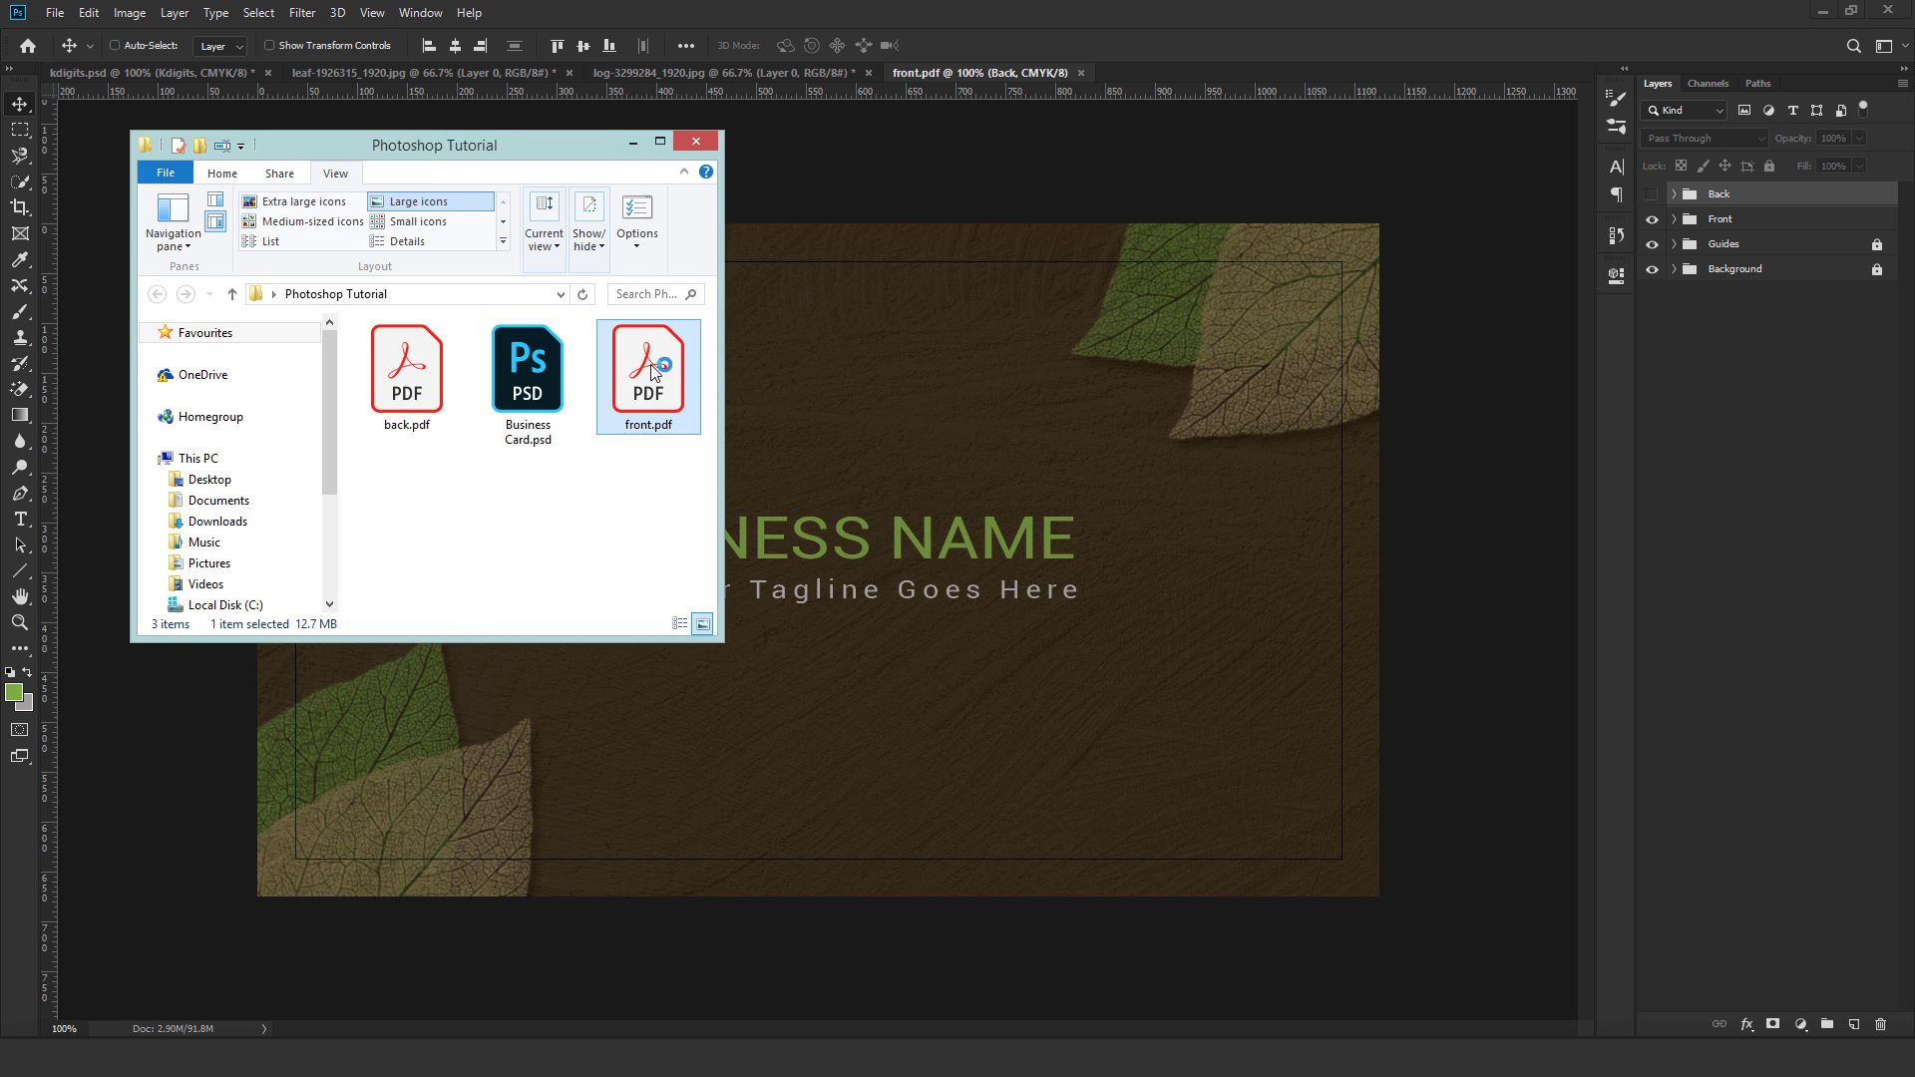
pyautogui.click(898, 110)
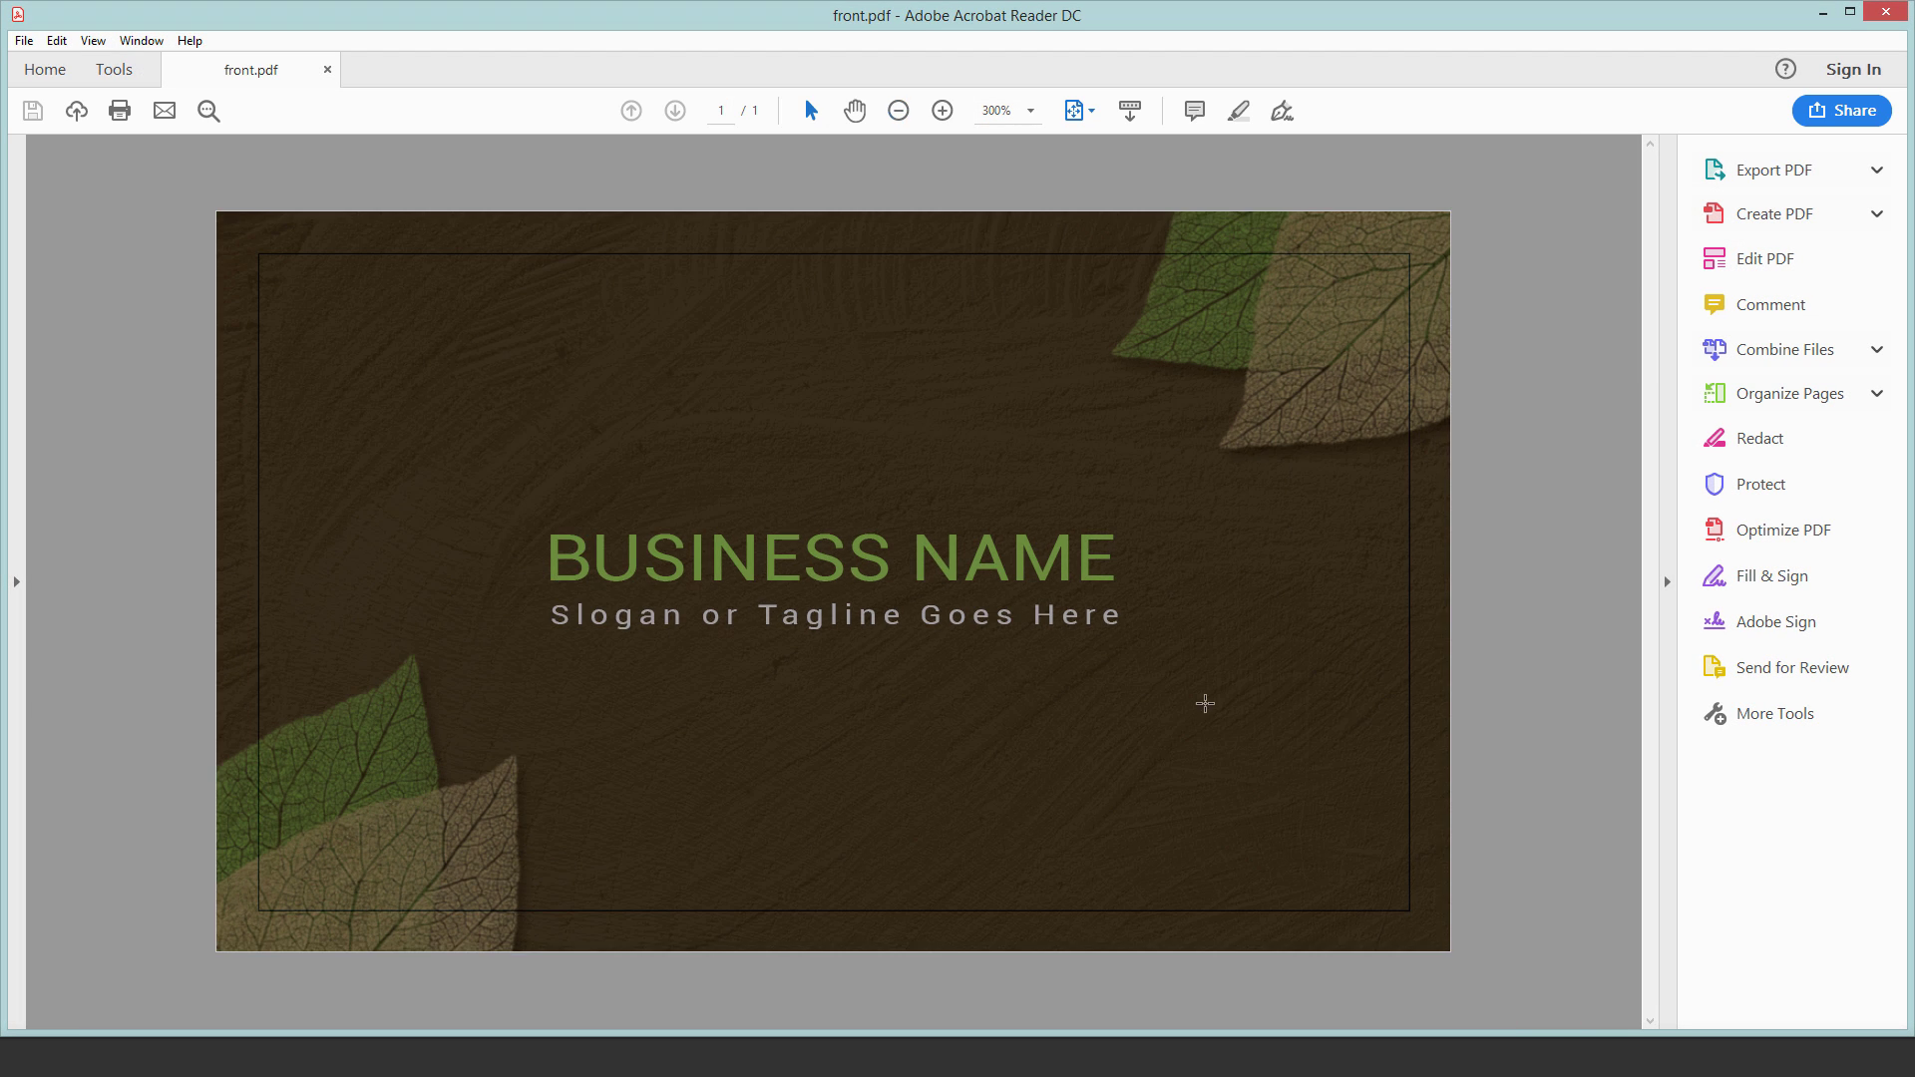
pyautogui.click(78, 1057)
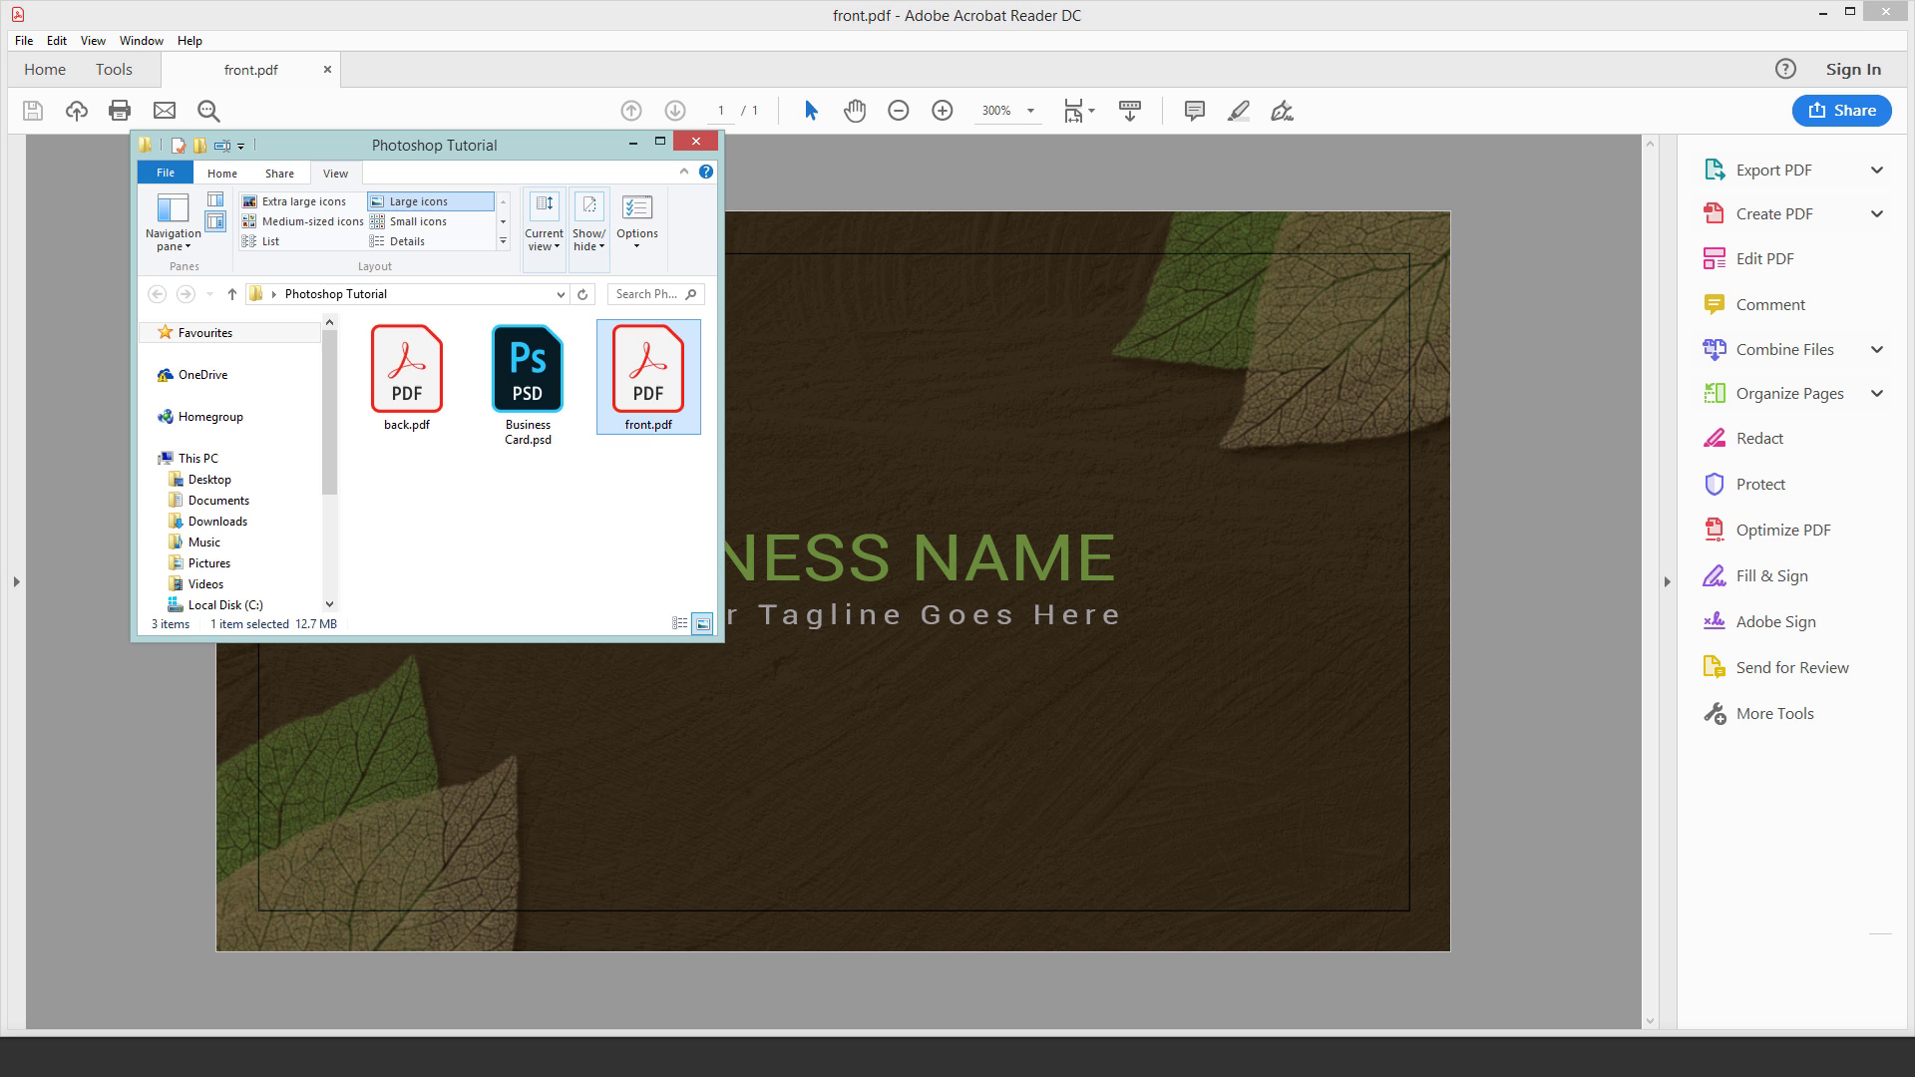
pyautogui.doubleClick(419, 369)
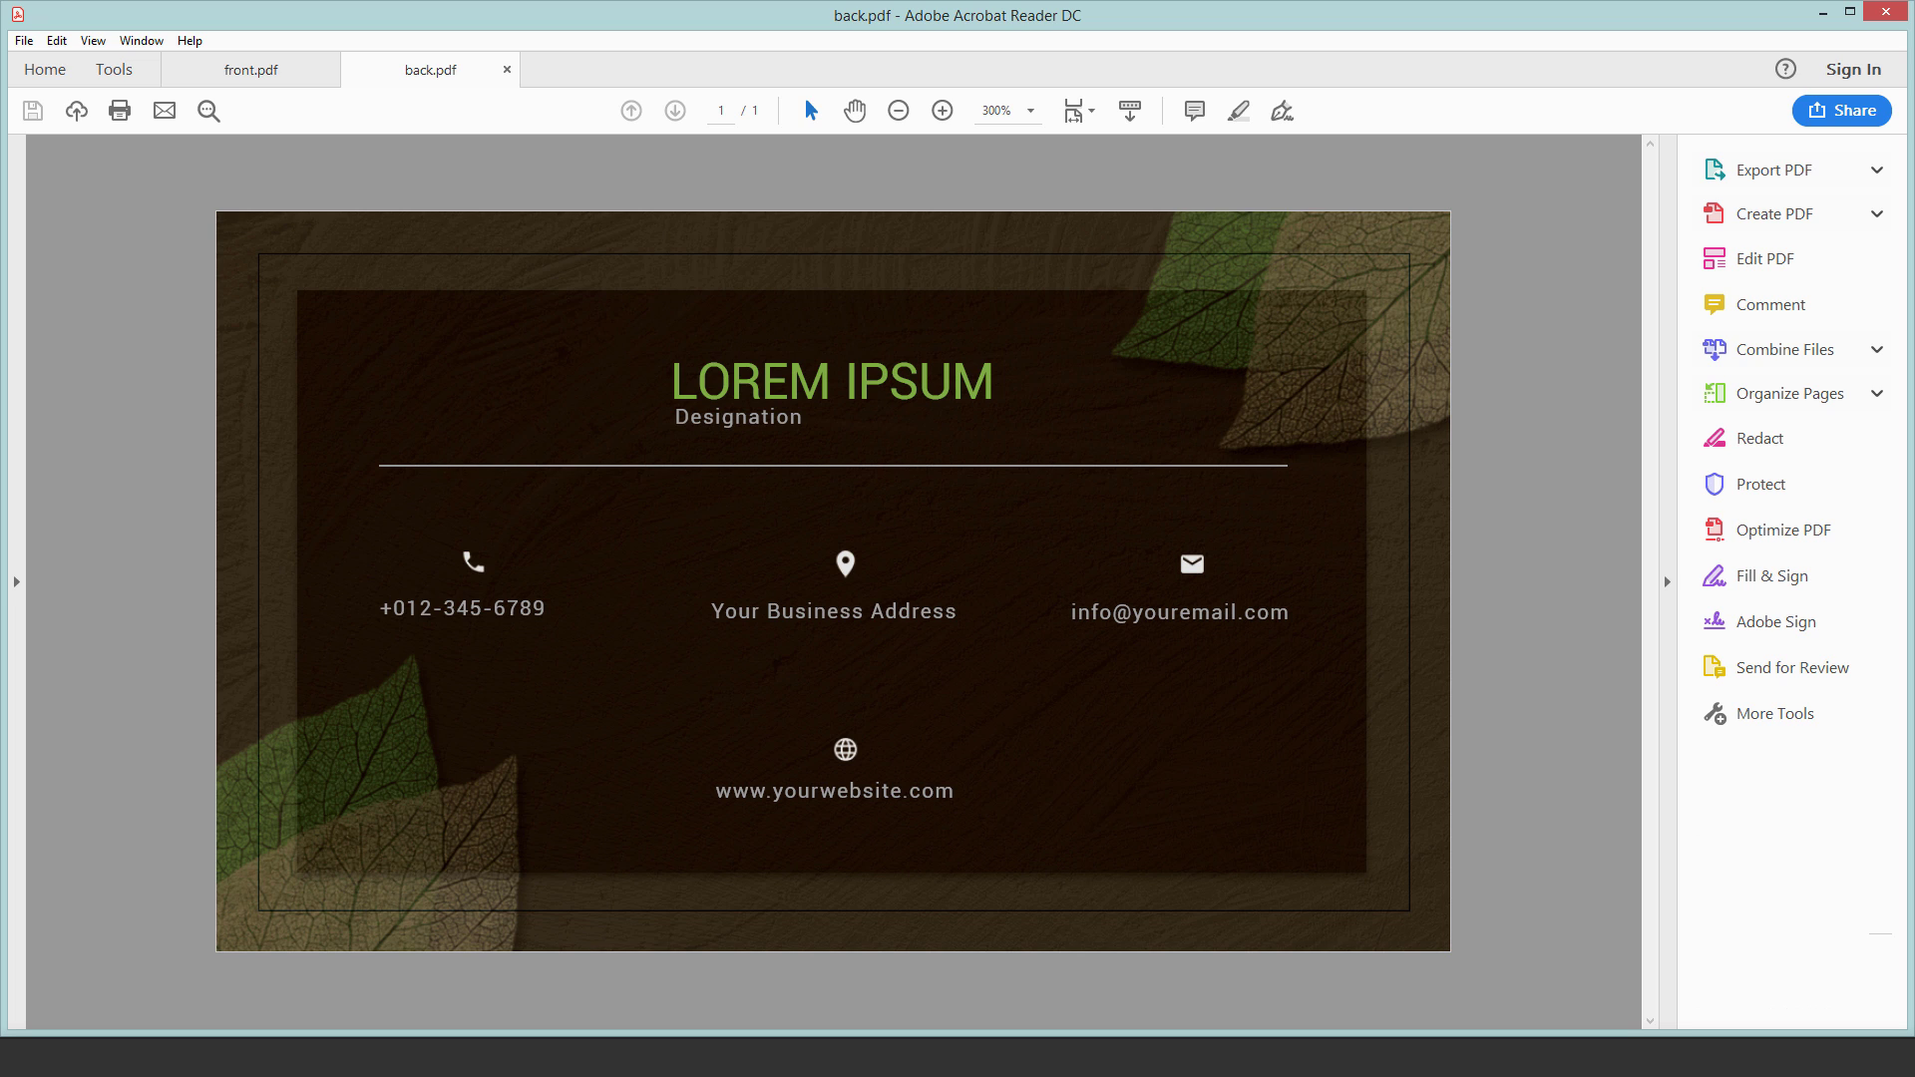
pyautogui.click(213, 58)
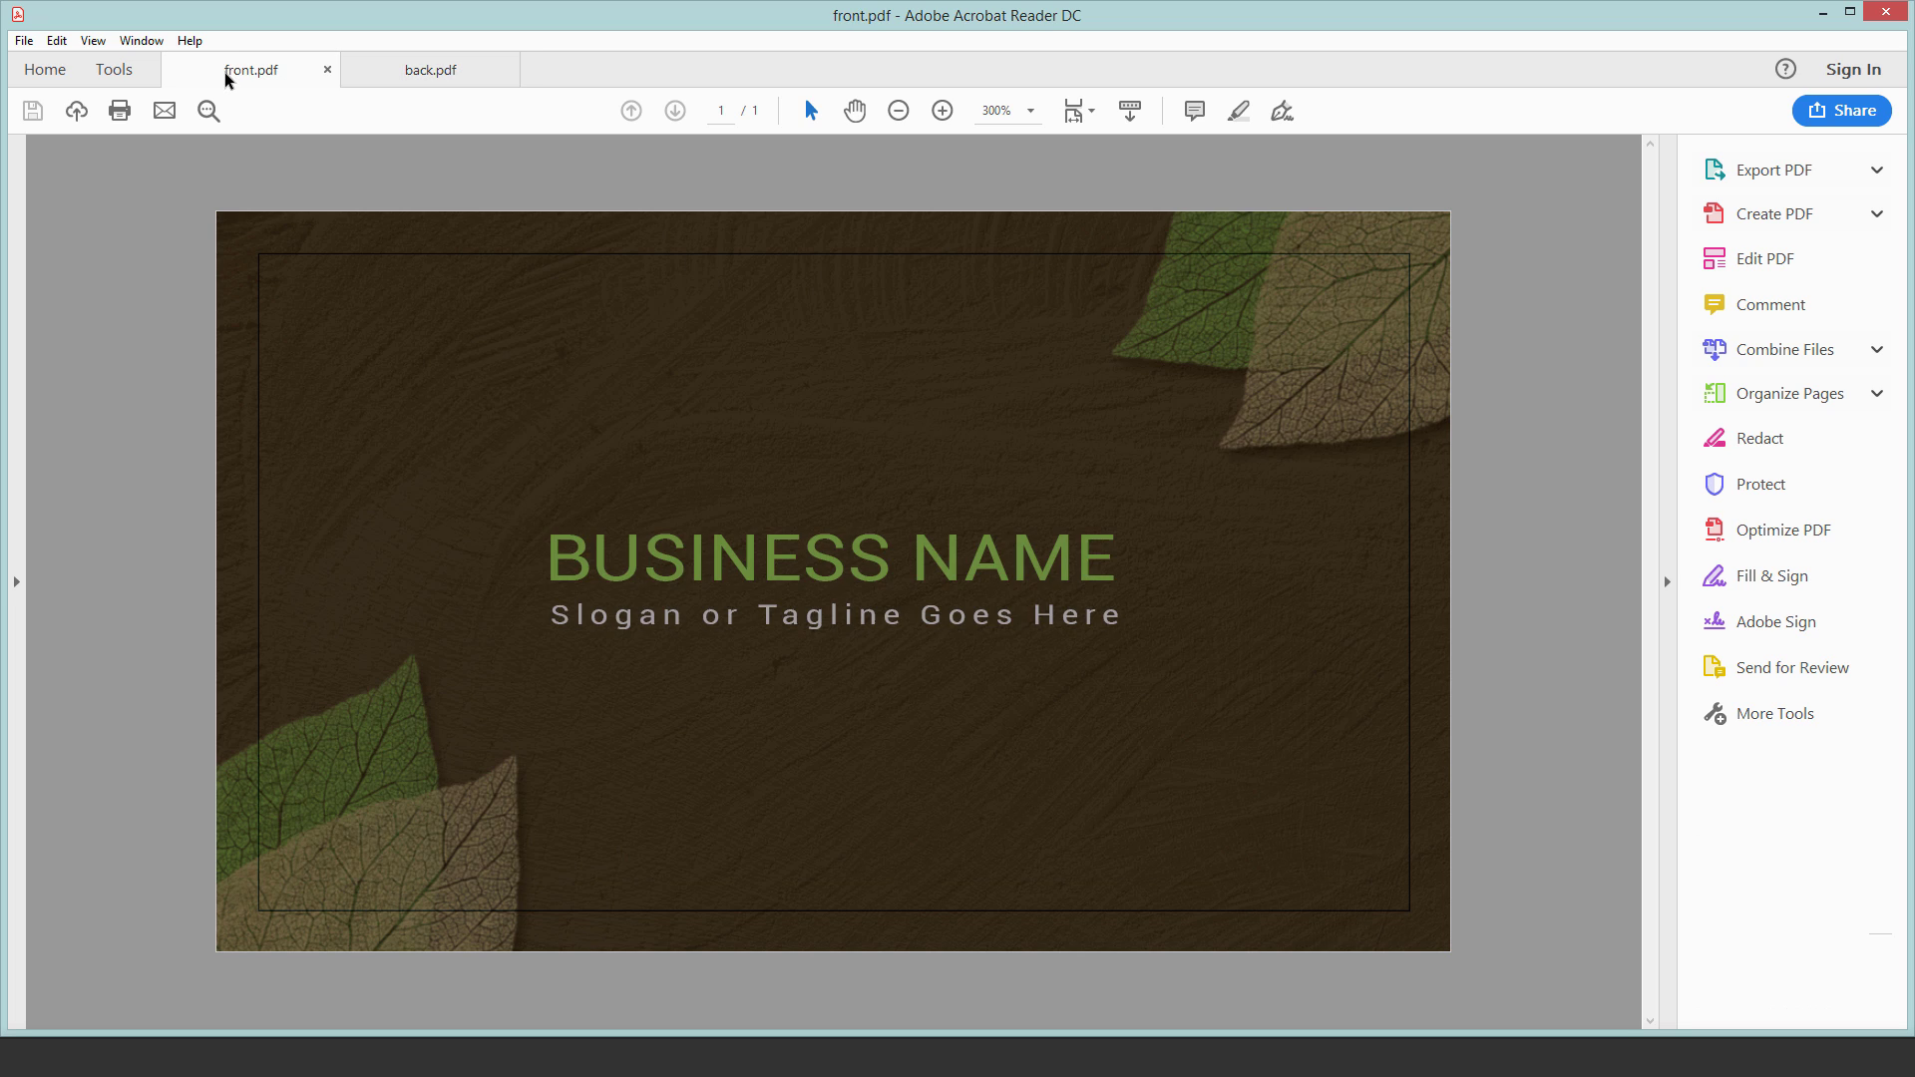
pyautogui.click(444, 69)
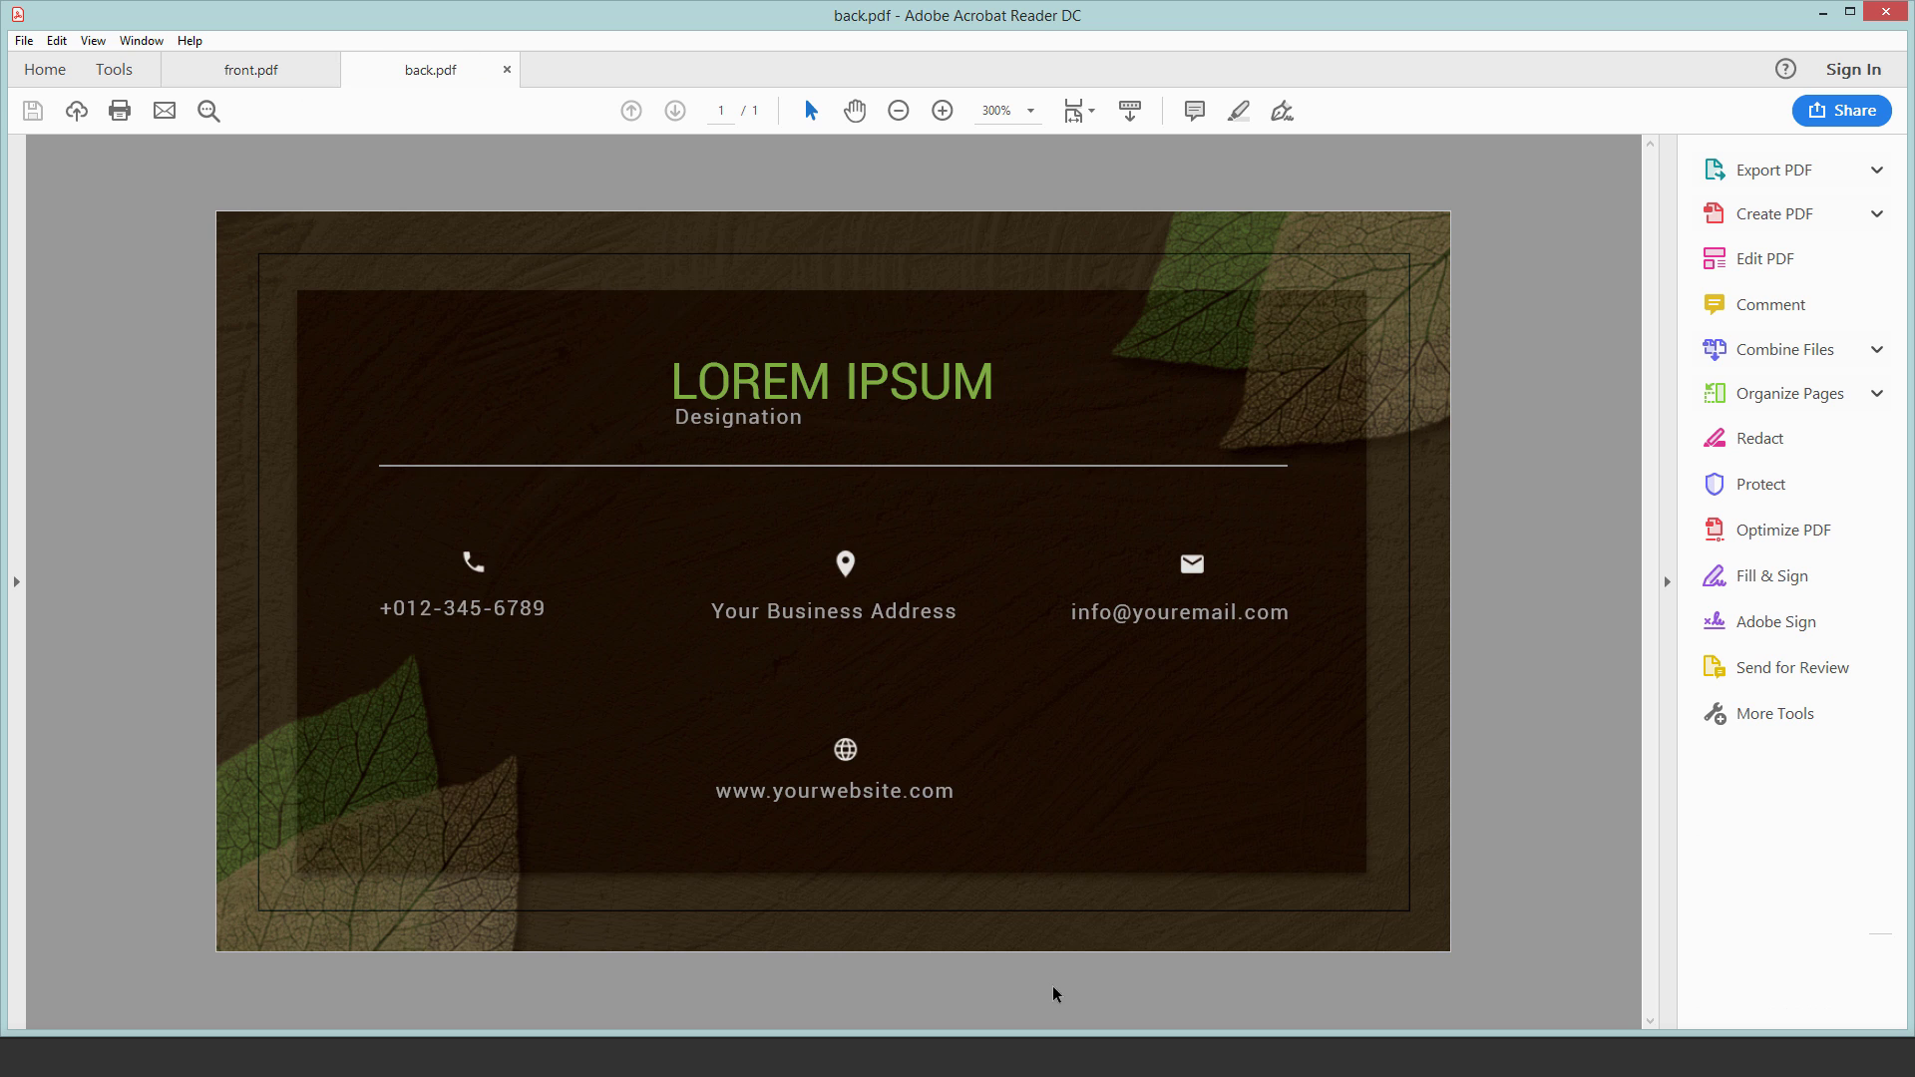